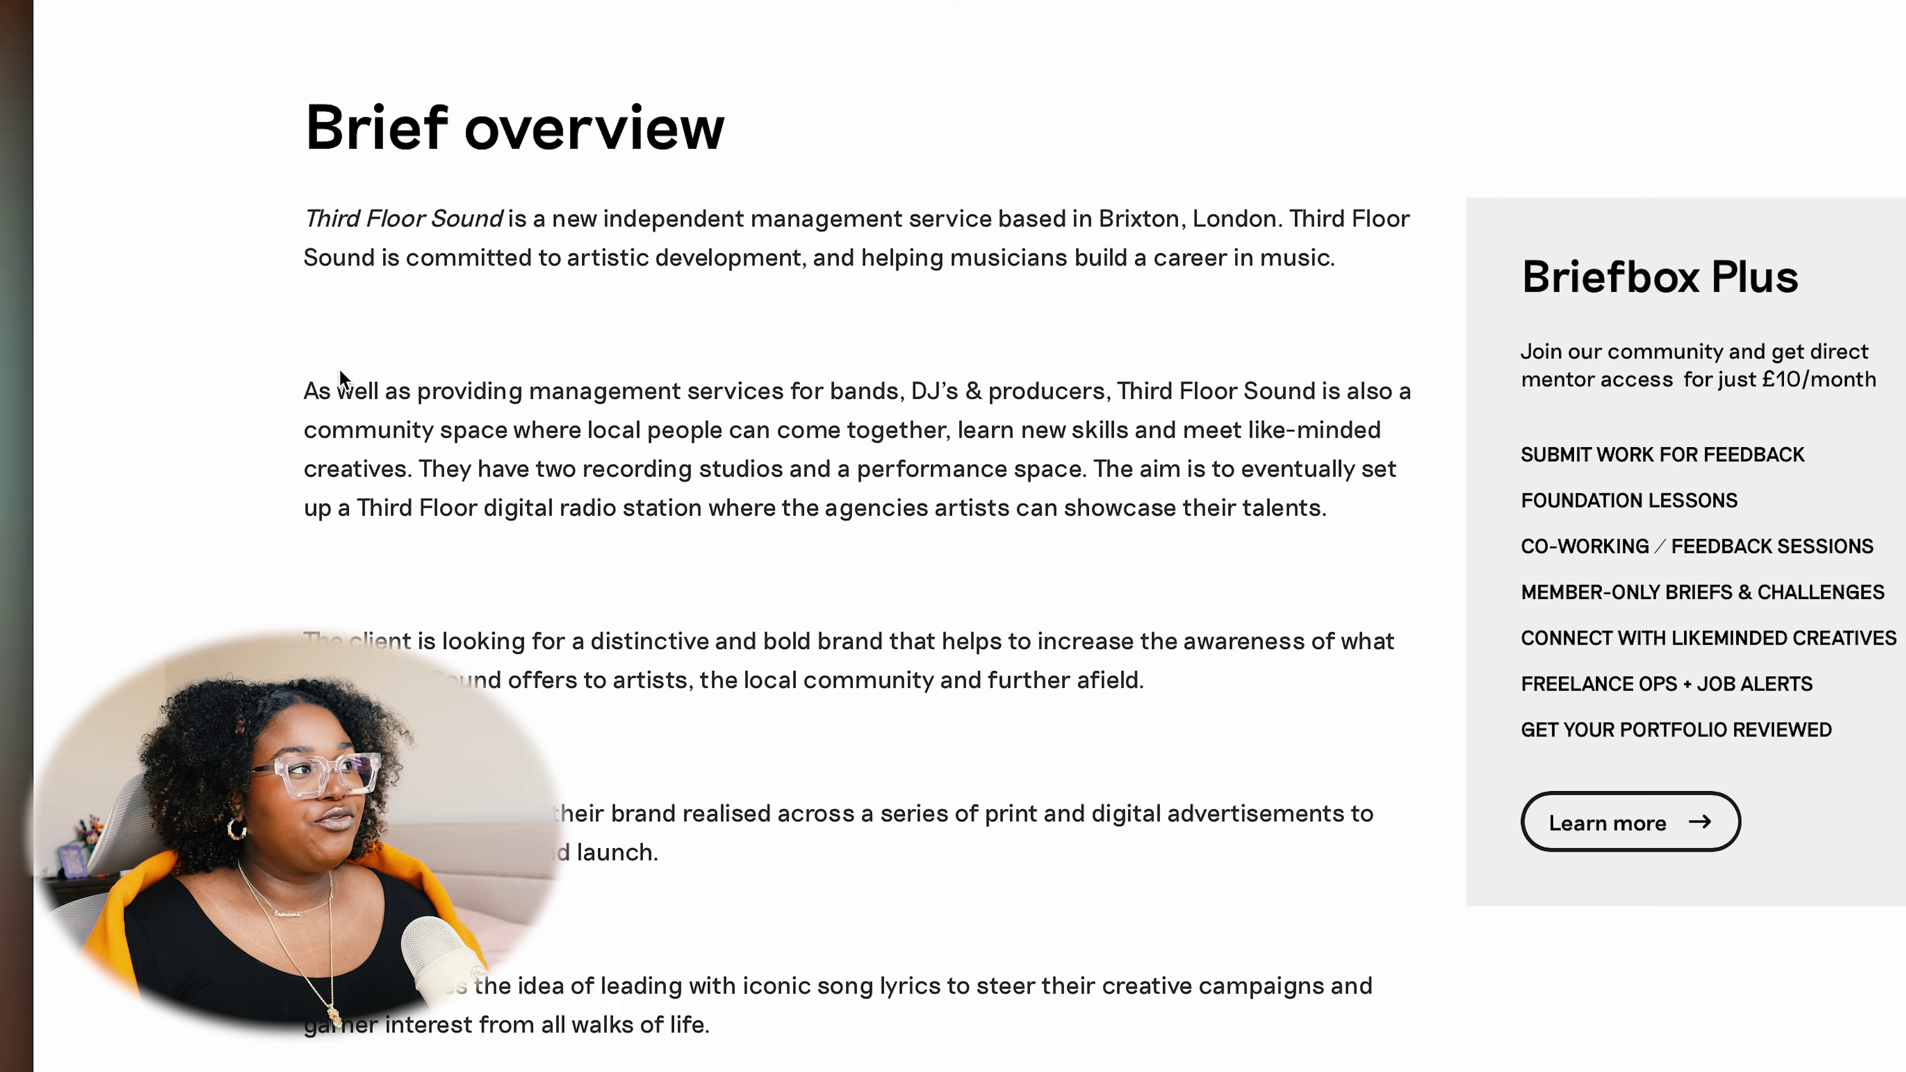
Highlight the overview lines on Third Floor Sound, artistic development and the client's brand goals
{"action": "left_click_drag", "start_coordinate": [316, 218], "coordinate": [1331, 220]}
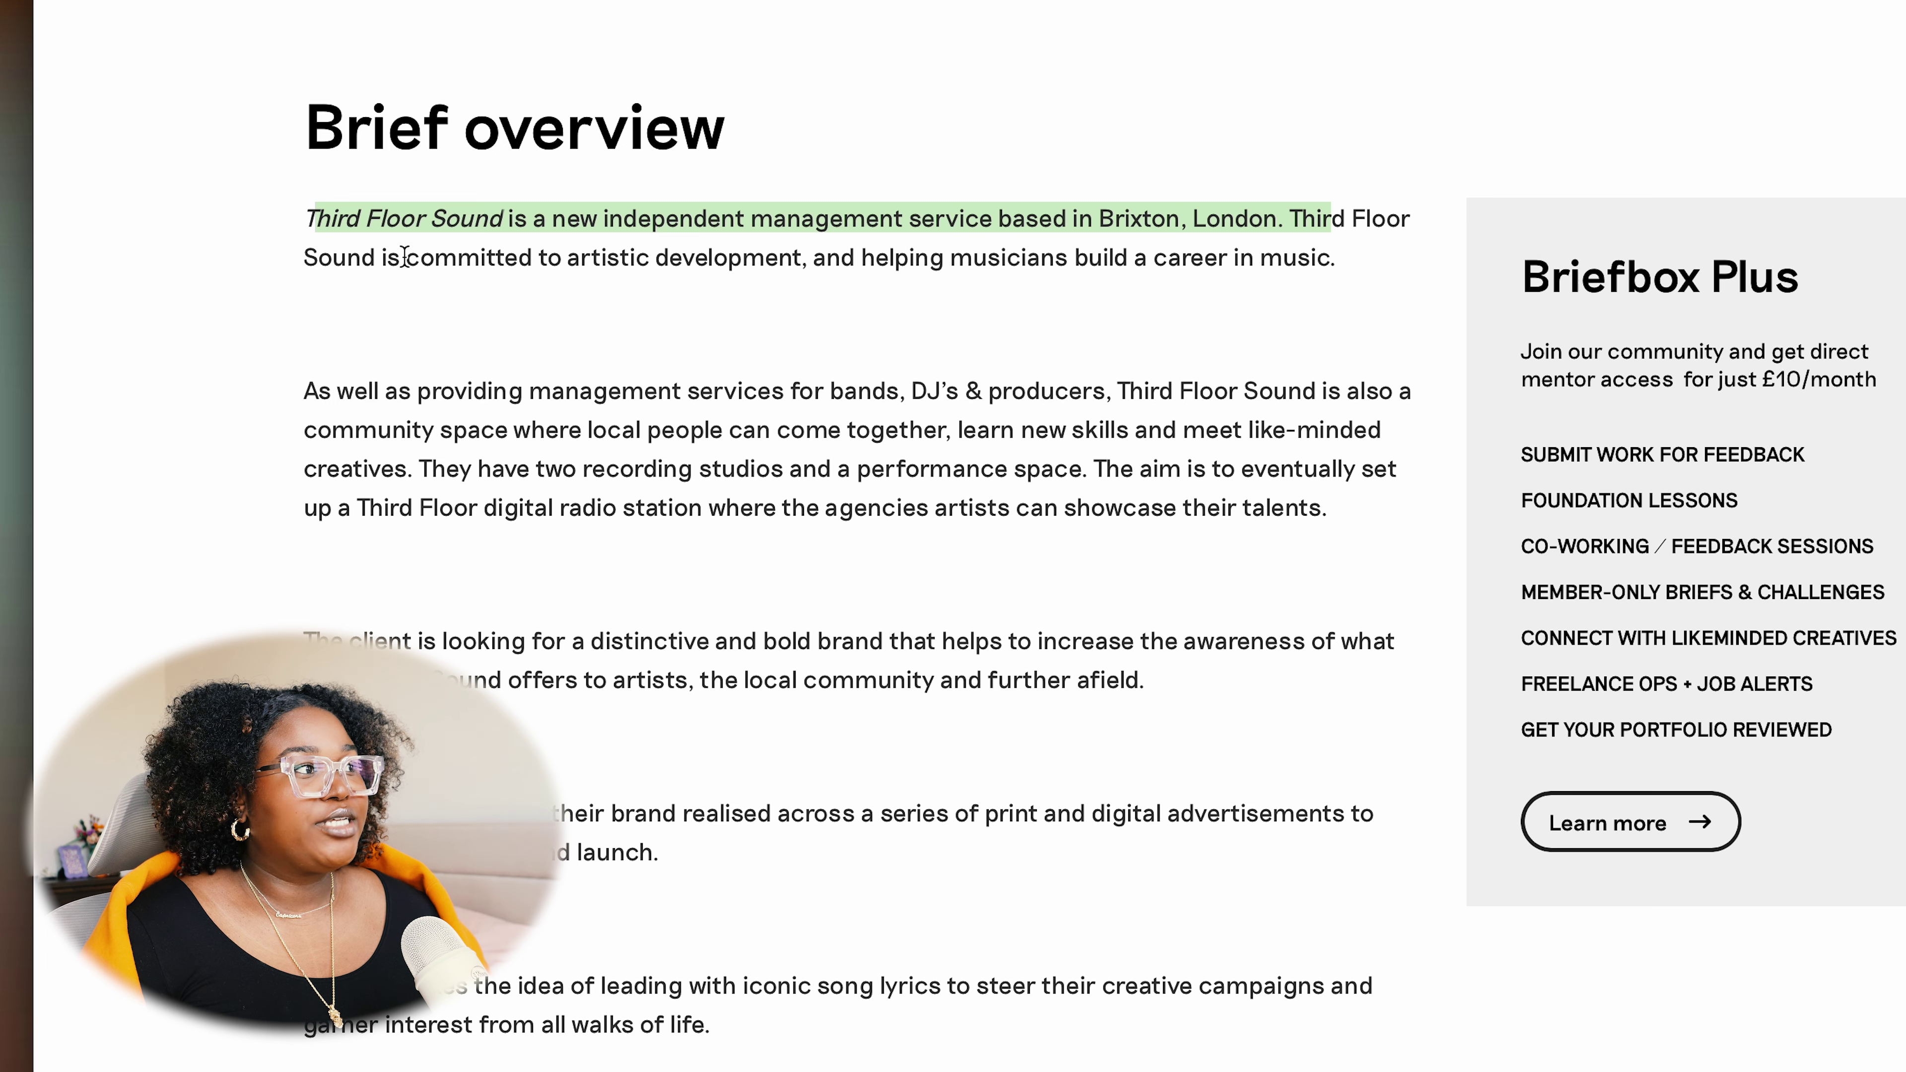
{"action": "left_click_drag", "start_coordinate": [402, 259], "coordinate": [1337, 259]}
{"action": "left_click_drag", "start_coordinate": [330, 640], "coordinate": [882, 684]}
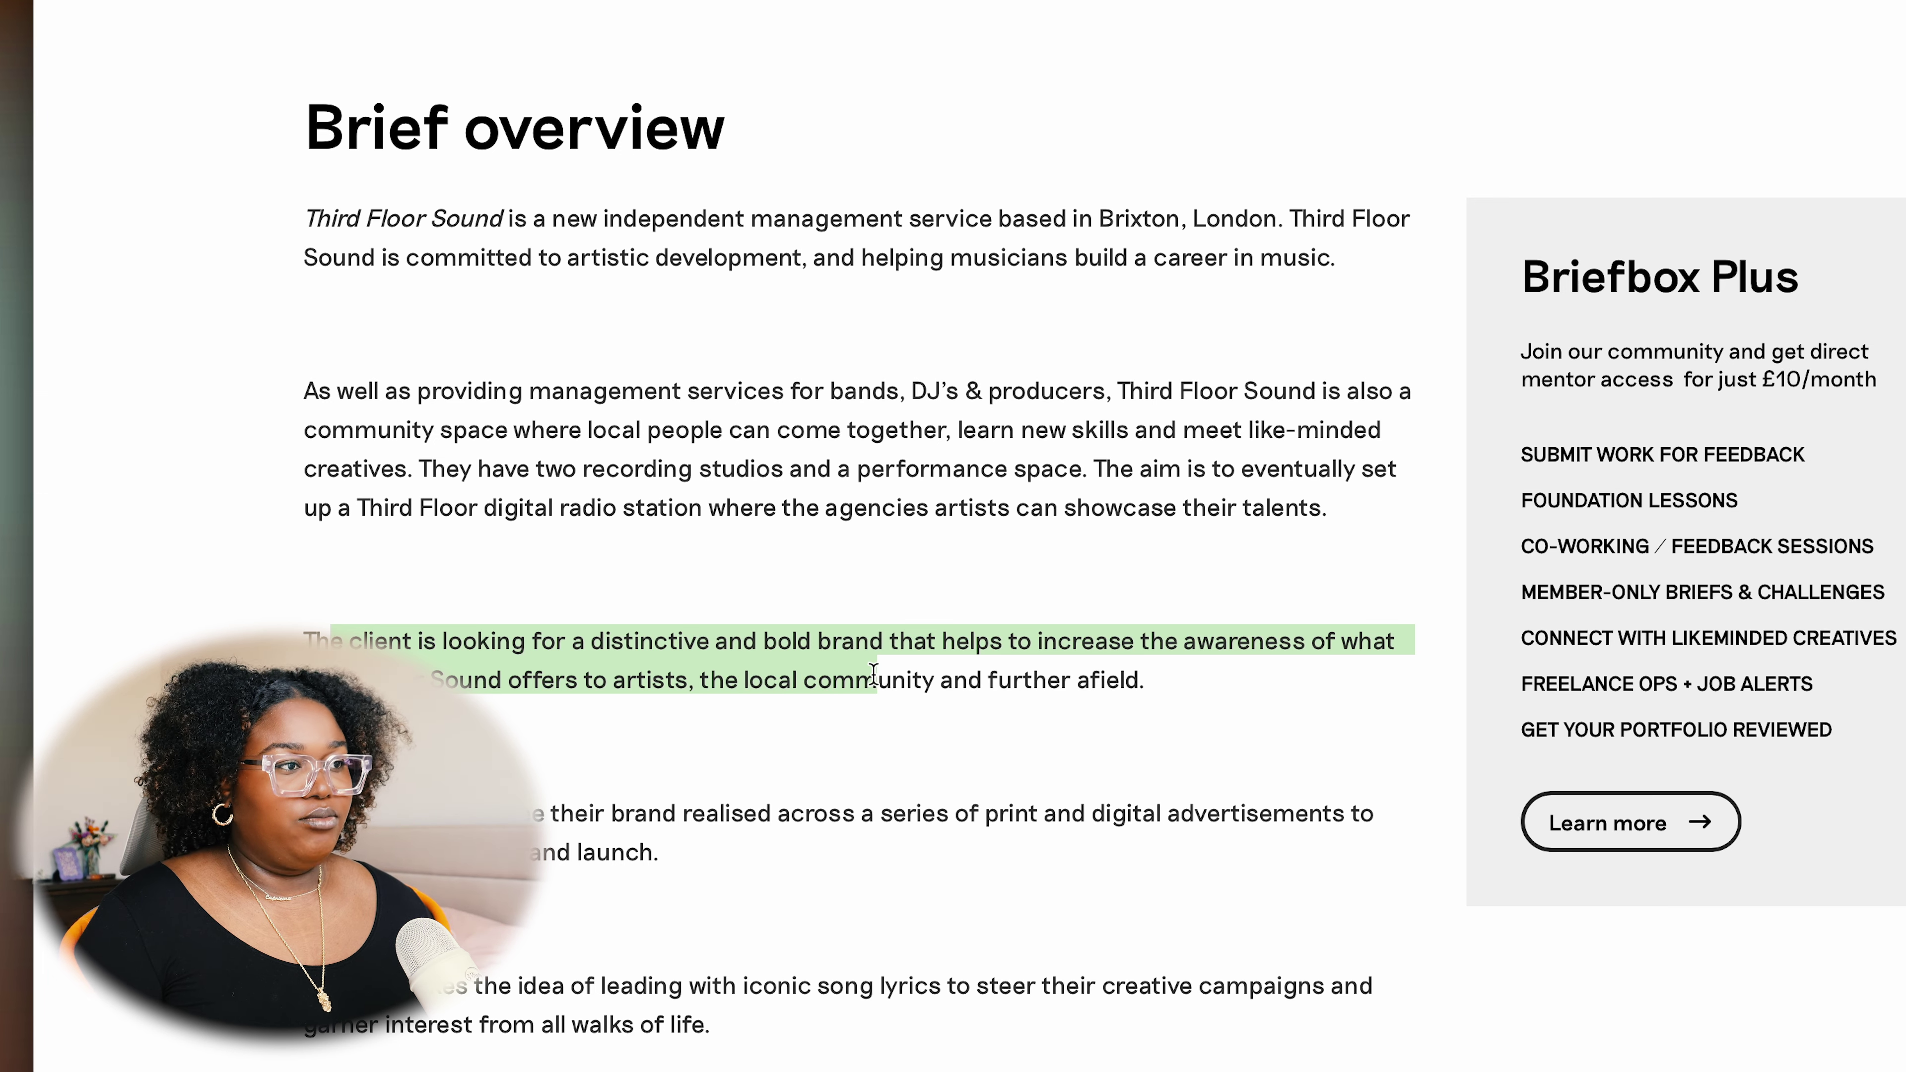
{"action": "left_click", "coordinate": [1097, 675]}
Highlight the print and digital ads request and the idea of leading with song lyrics
{"action": "scroll", "coordinate": [1095, 674], "scroll_direction": "down", "scroll_amount": 4}
{"action": "left_click_drag", "start_coordinate": [362, 521], "coordinate": [436, 567]}
{"action": "left_click_drag", "start_coordinate": [439, 695], "coordinate": [1390, 698]}
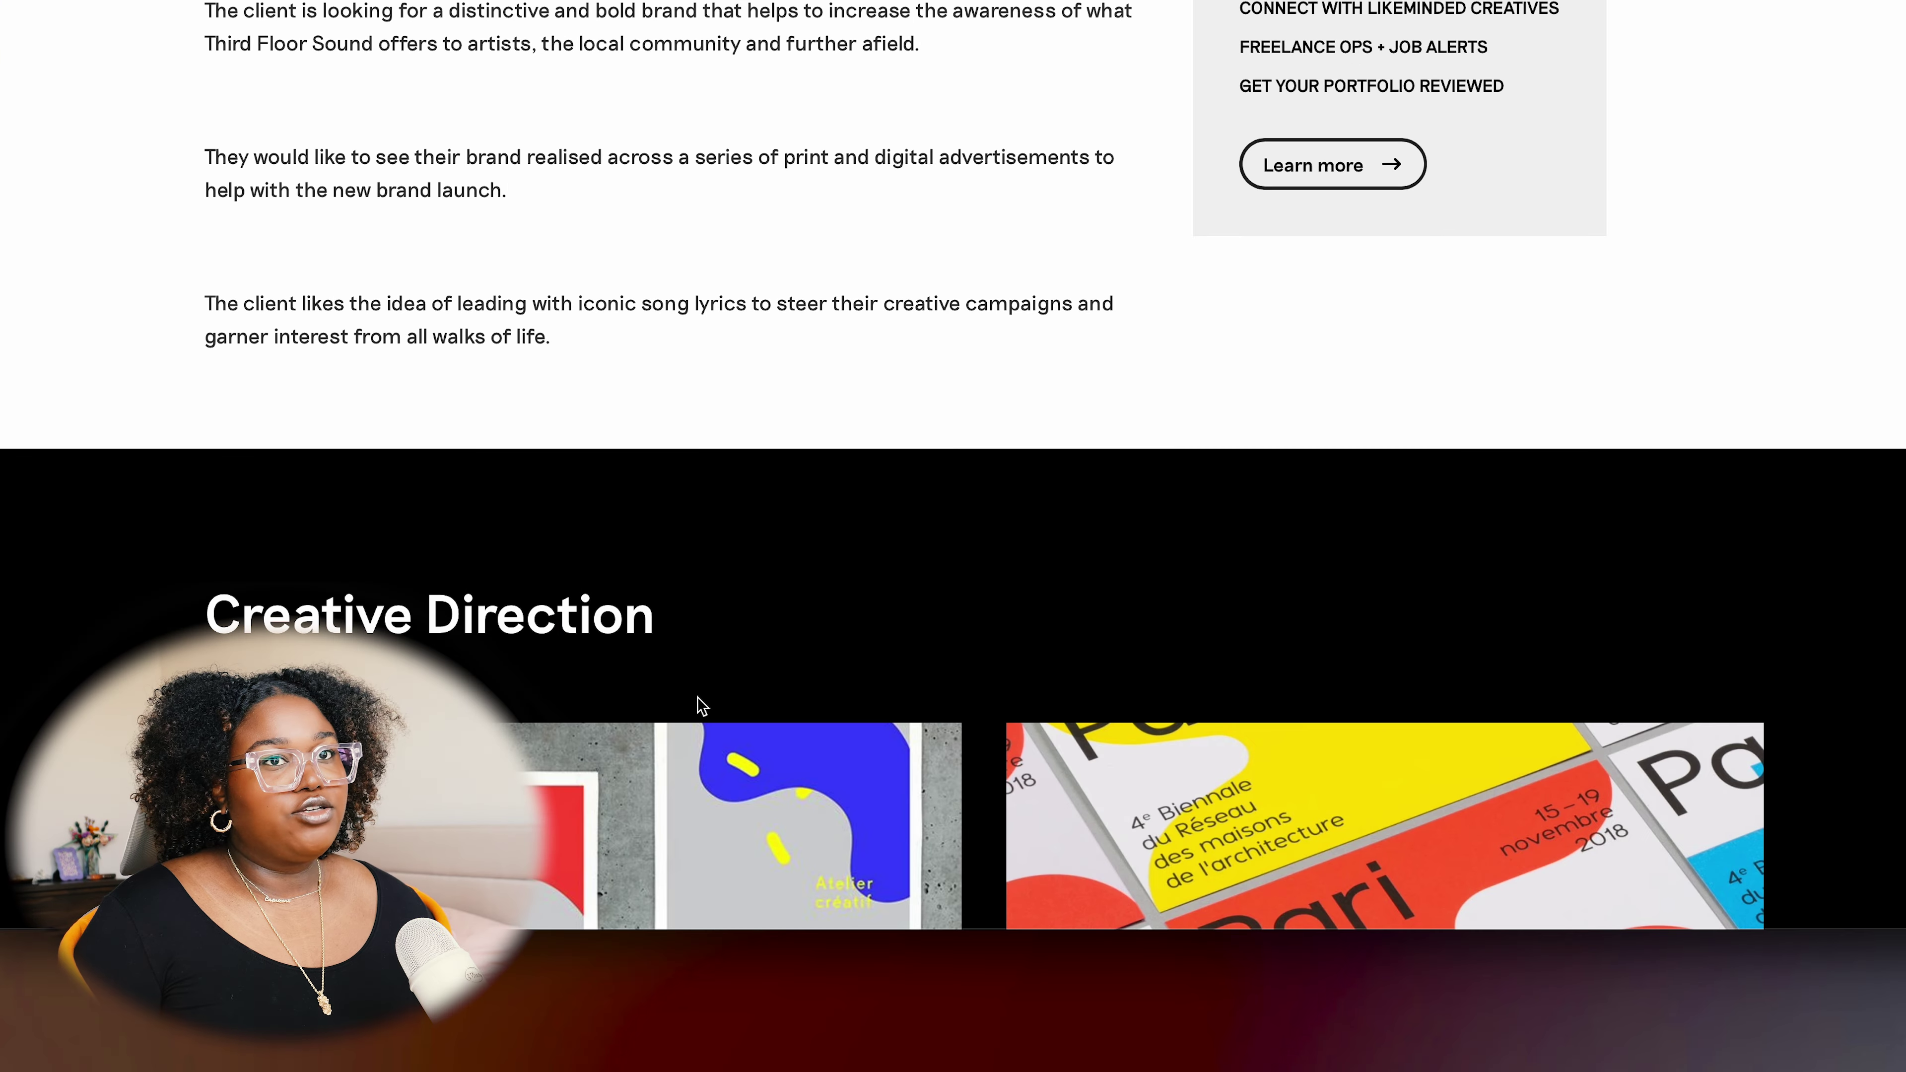
Scroll through the Creative Direction reference posters down to the Deliverables and 2 DAYS Timeframe
{"action": "scroll", "coordinate": [697, 697], "scroll_direction": "down", "scroll_amount": 5}
{"action": "scroll", "coordinate": [697, 697], "scroll_direction": "down", "scroll_amount": 5}
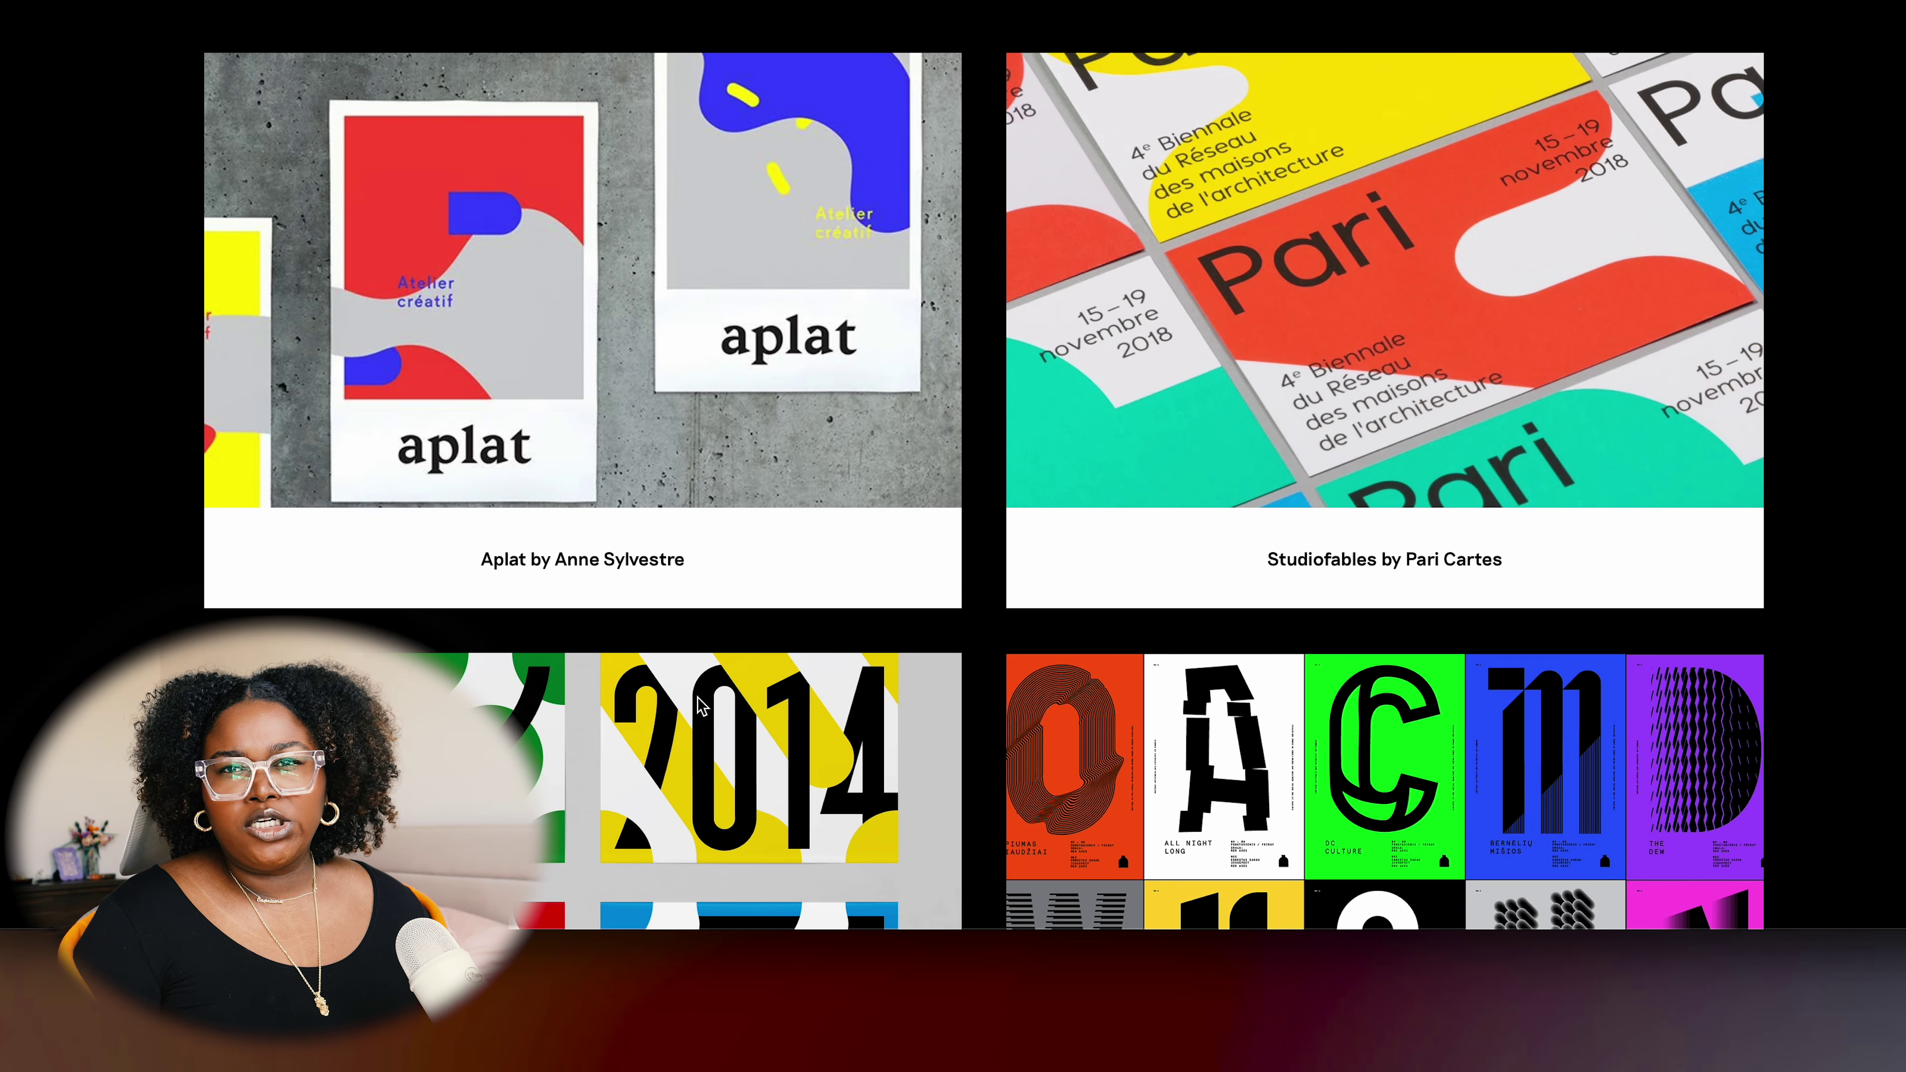
{"action": "scroll", "coordinate": [702, 706], "scroll_direction": "down", "scroll_amount": 3}
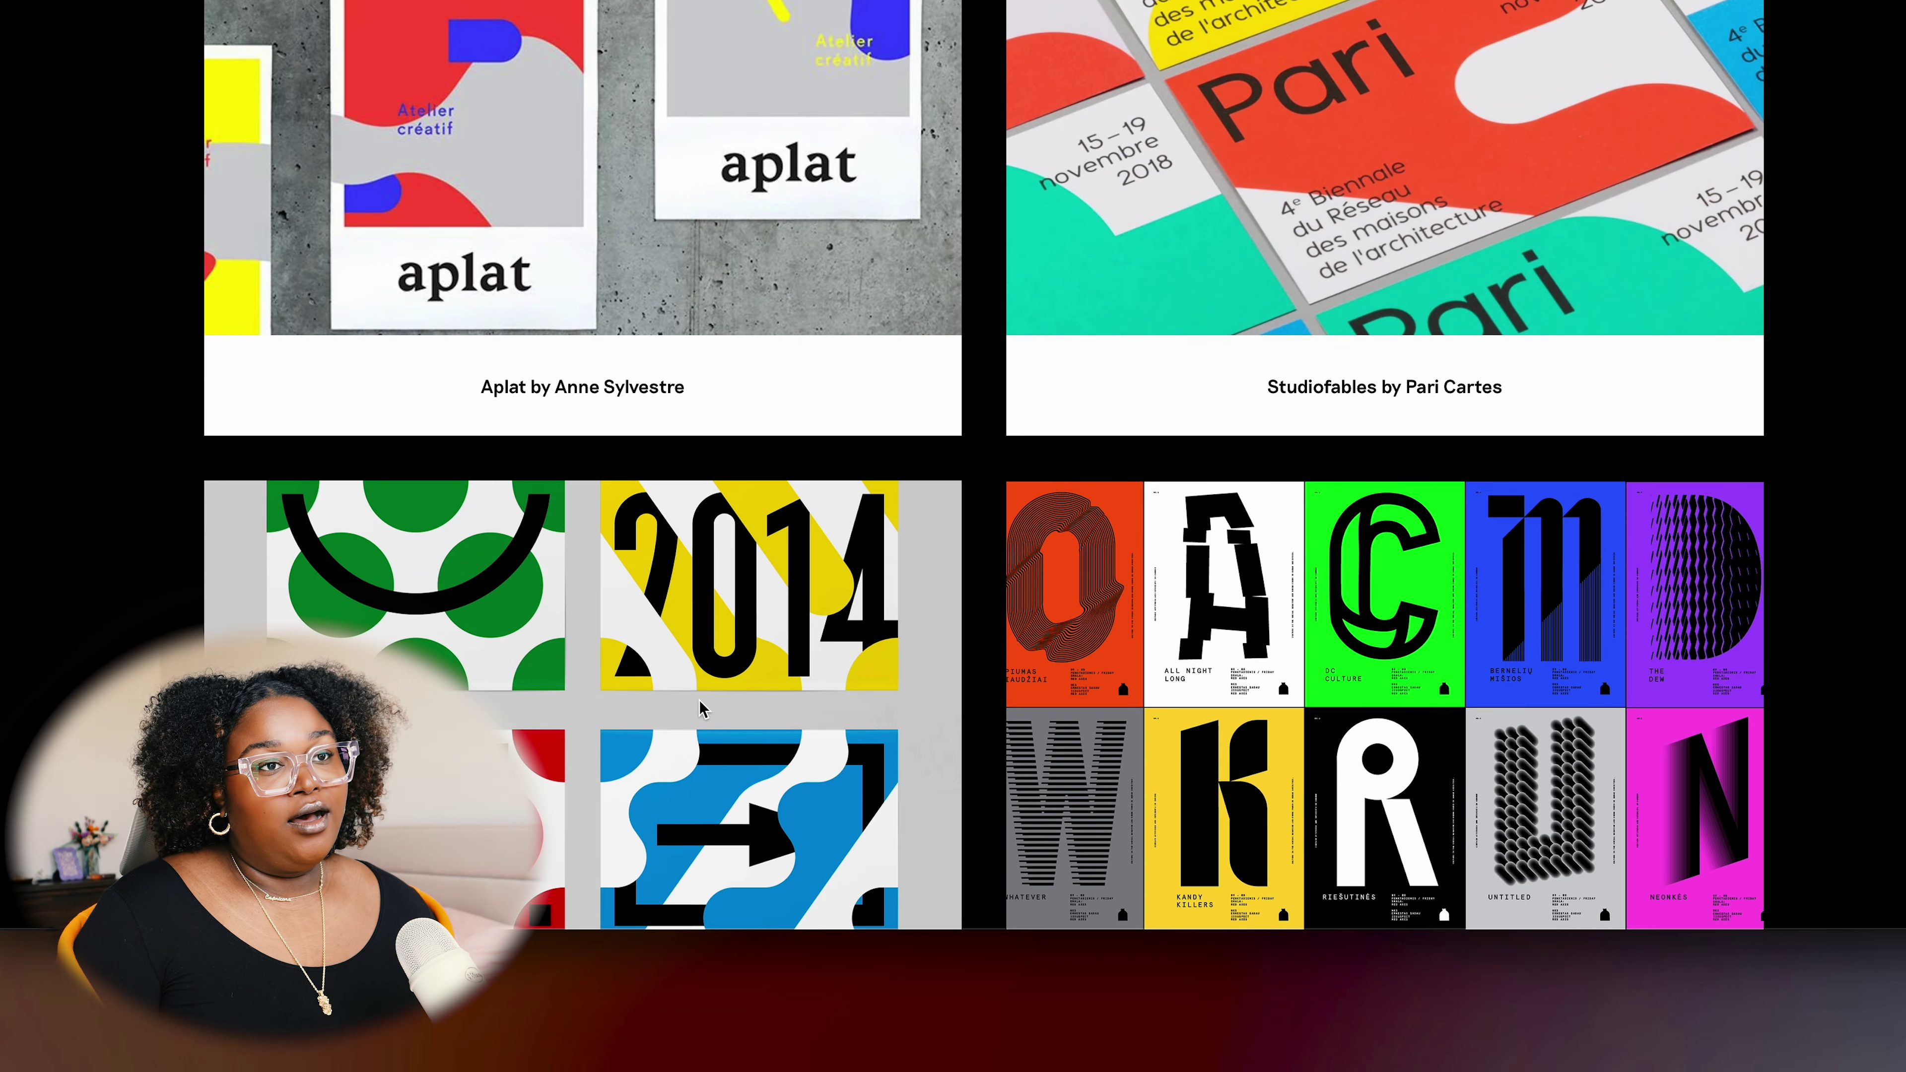
{"action": "scroll", "coordinate": [698, 702], "scroll_direction": "up", "scroll_amount": 6}
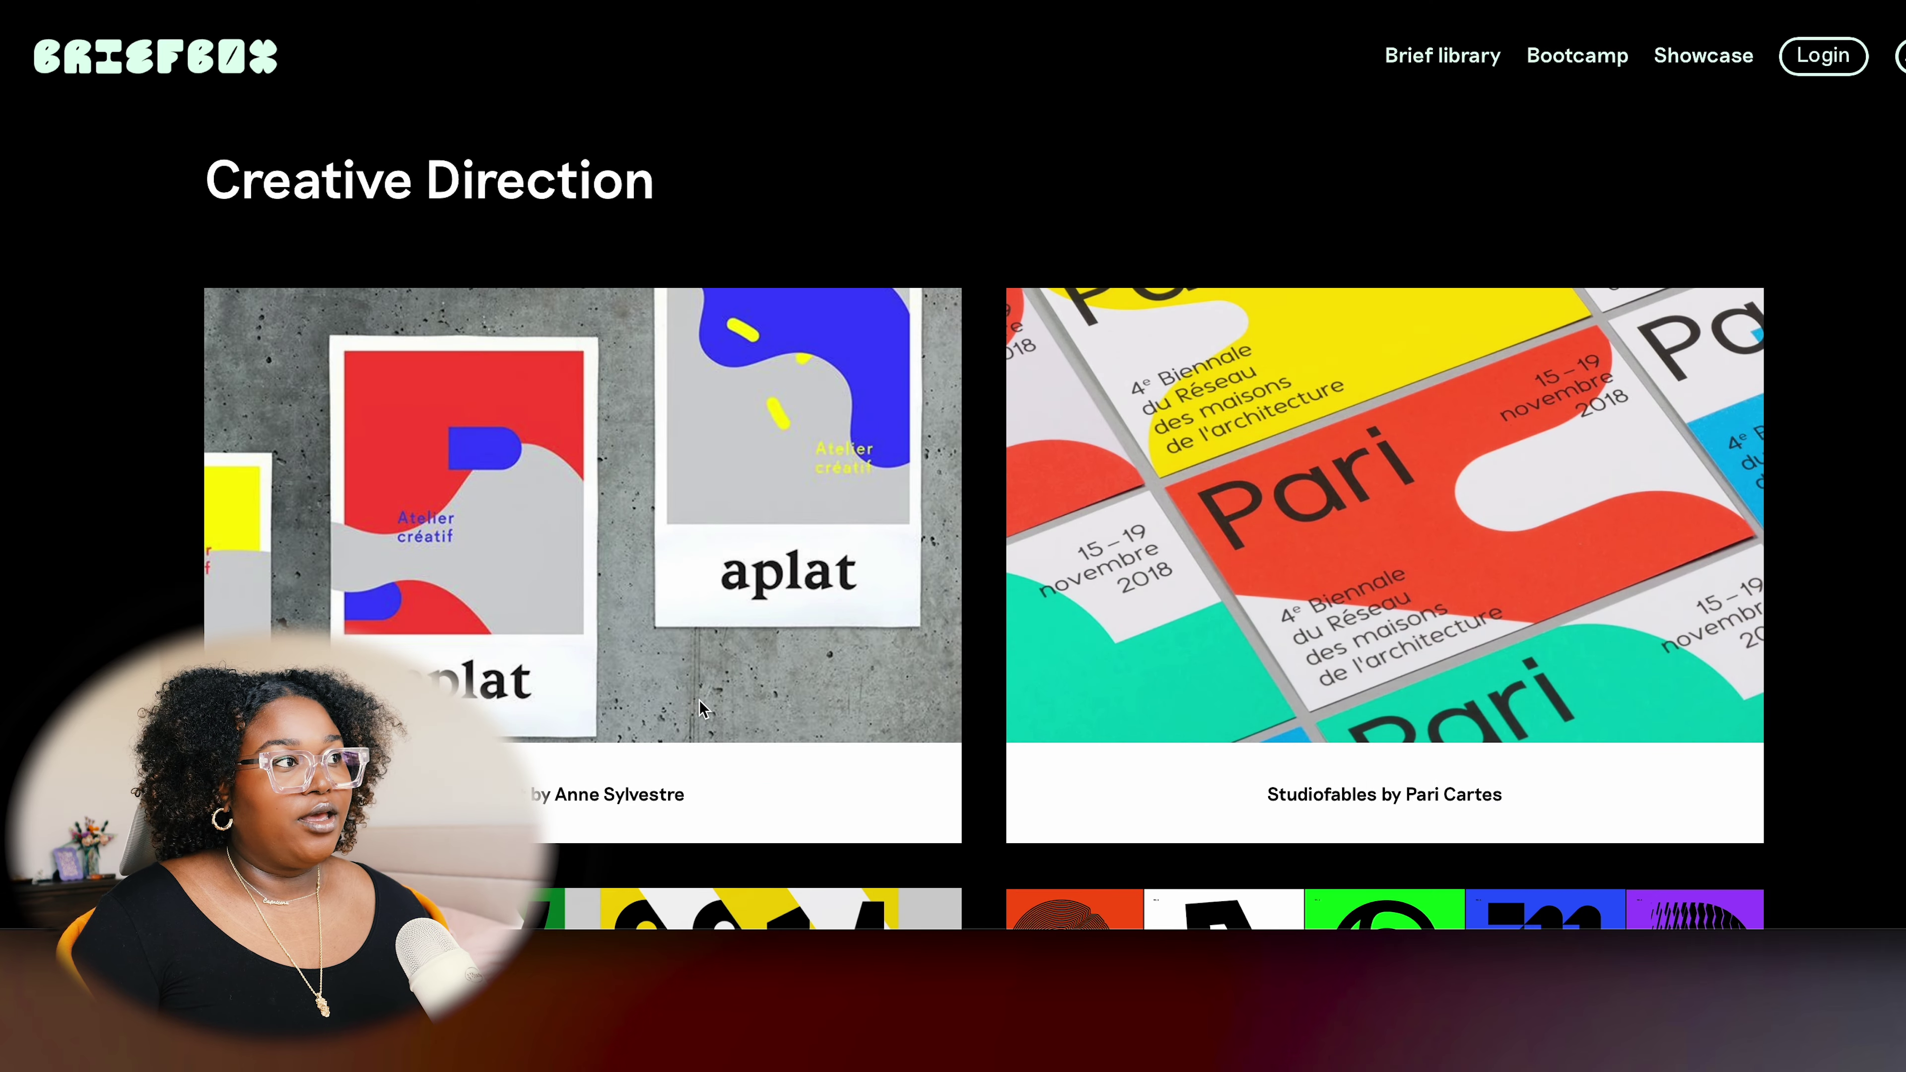
{"action": "scroll", "coordinate": [698, 701], "scroll_direction": "down", "scroll_amount": 5}
{"action": "scroll", "coordinate": [698, 702], "scroll_direction": "up", "scroll_amount": 7}
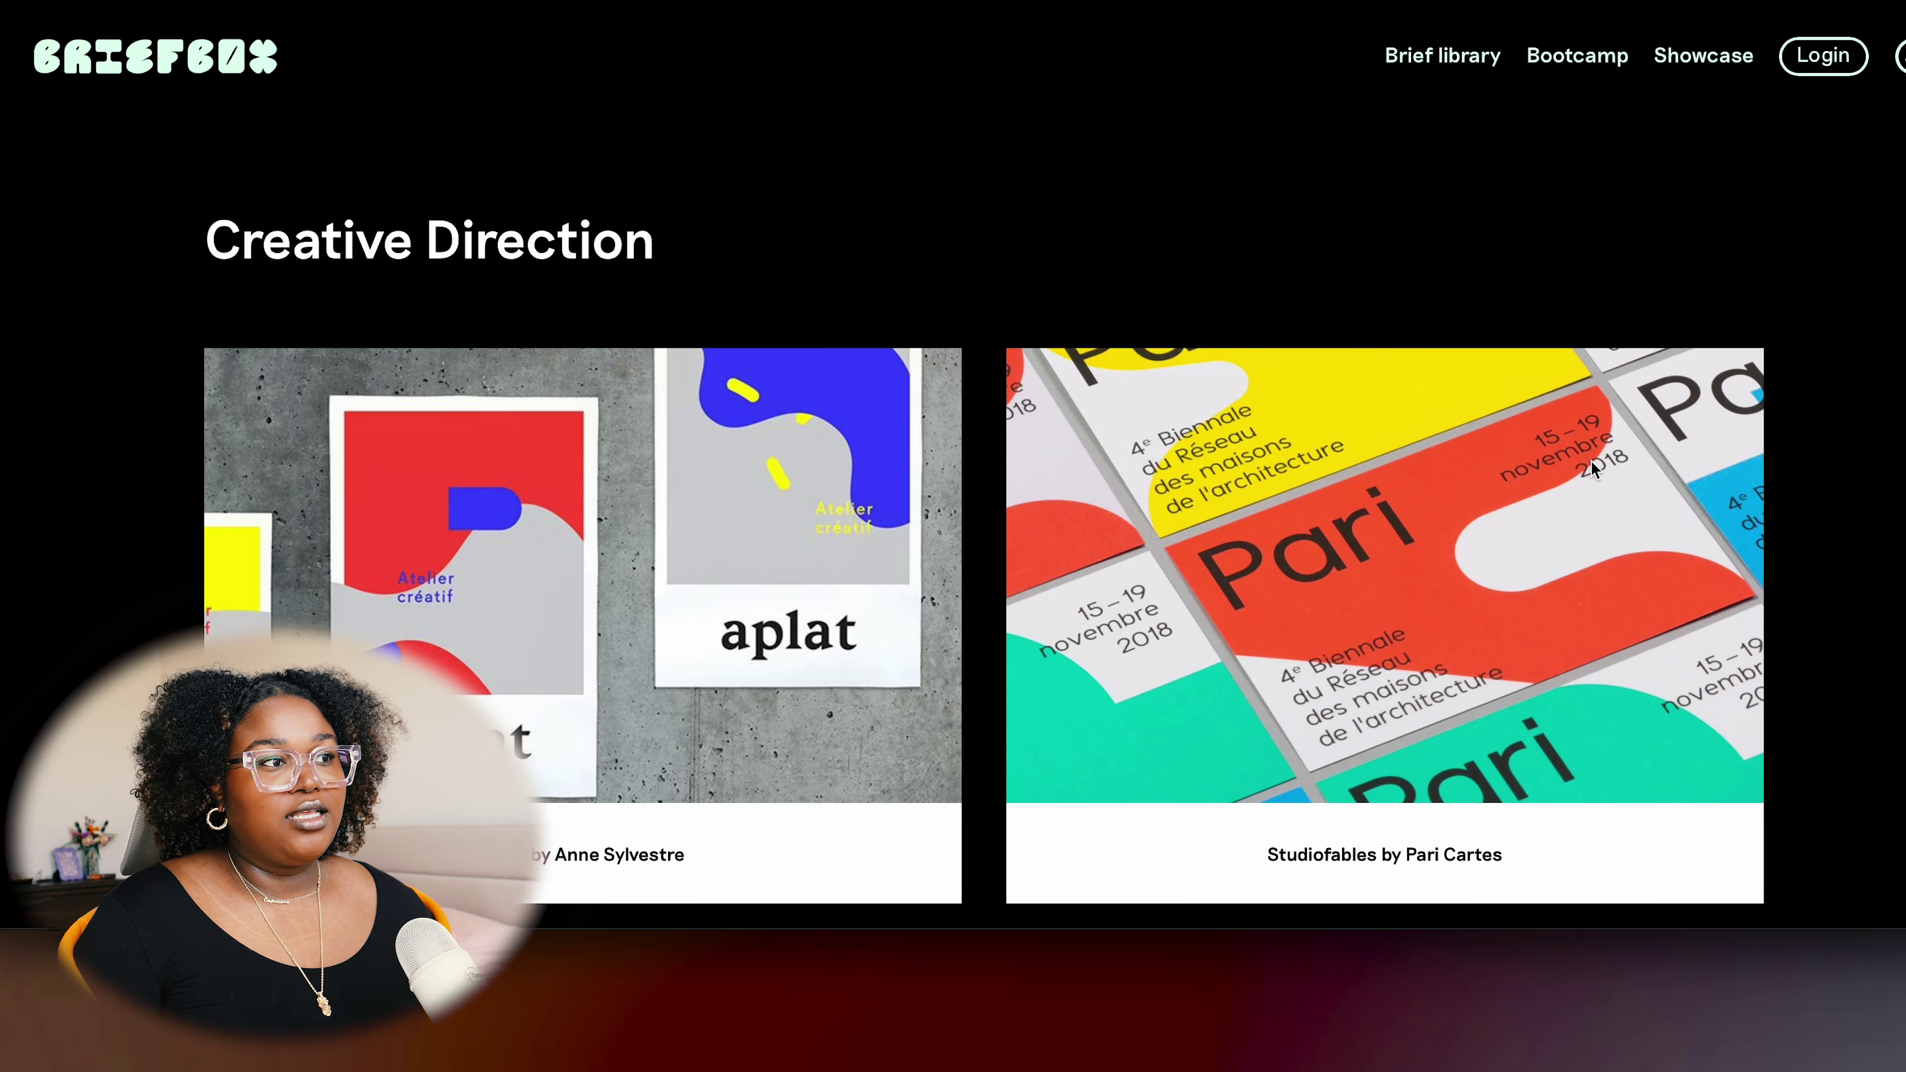
{"action": "scroll", "coordinate": [1591, 461], "scroll_direction": "down", "scroll_amount": 2}
{"action": "scroll", "coordinate": [1468, 574], "scroll_direction": "down", "scroll_amount": 2}
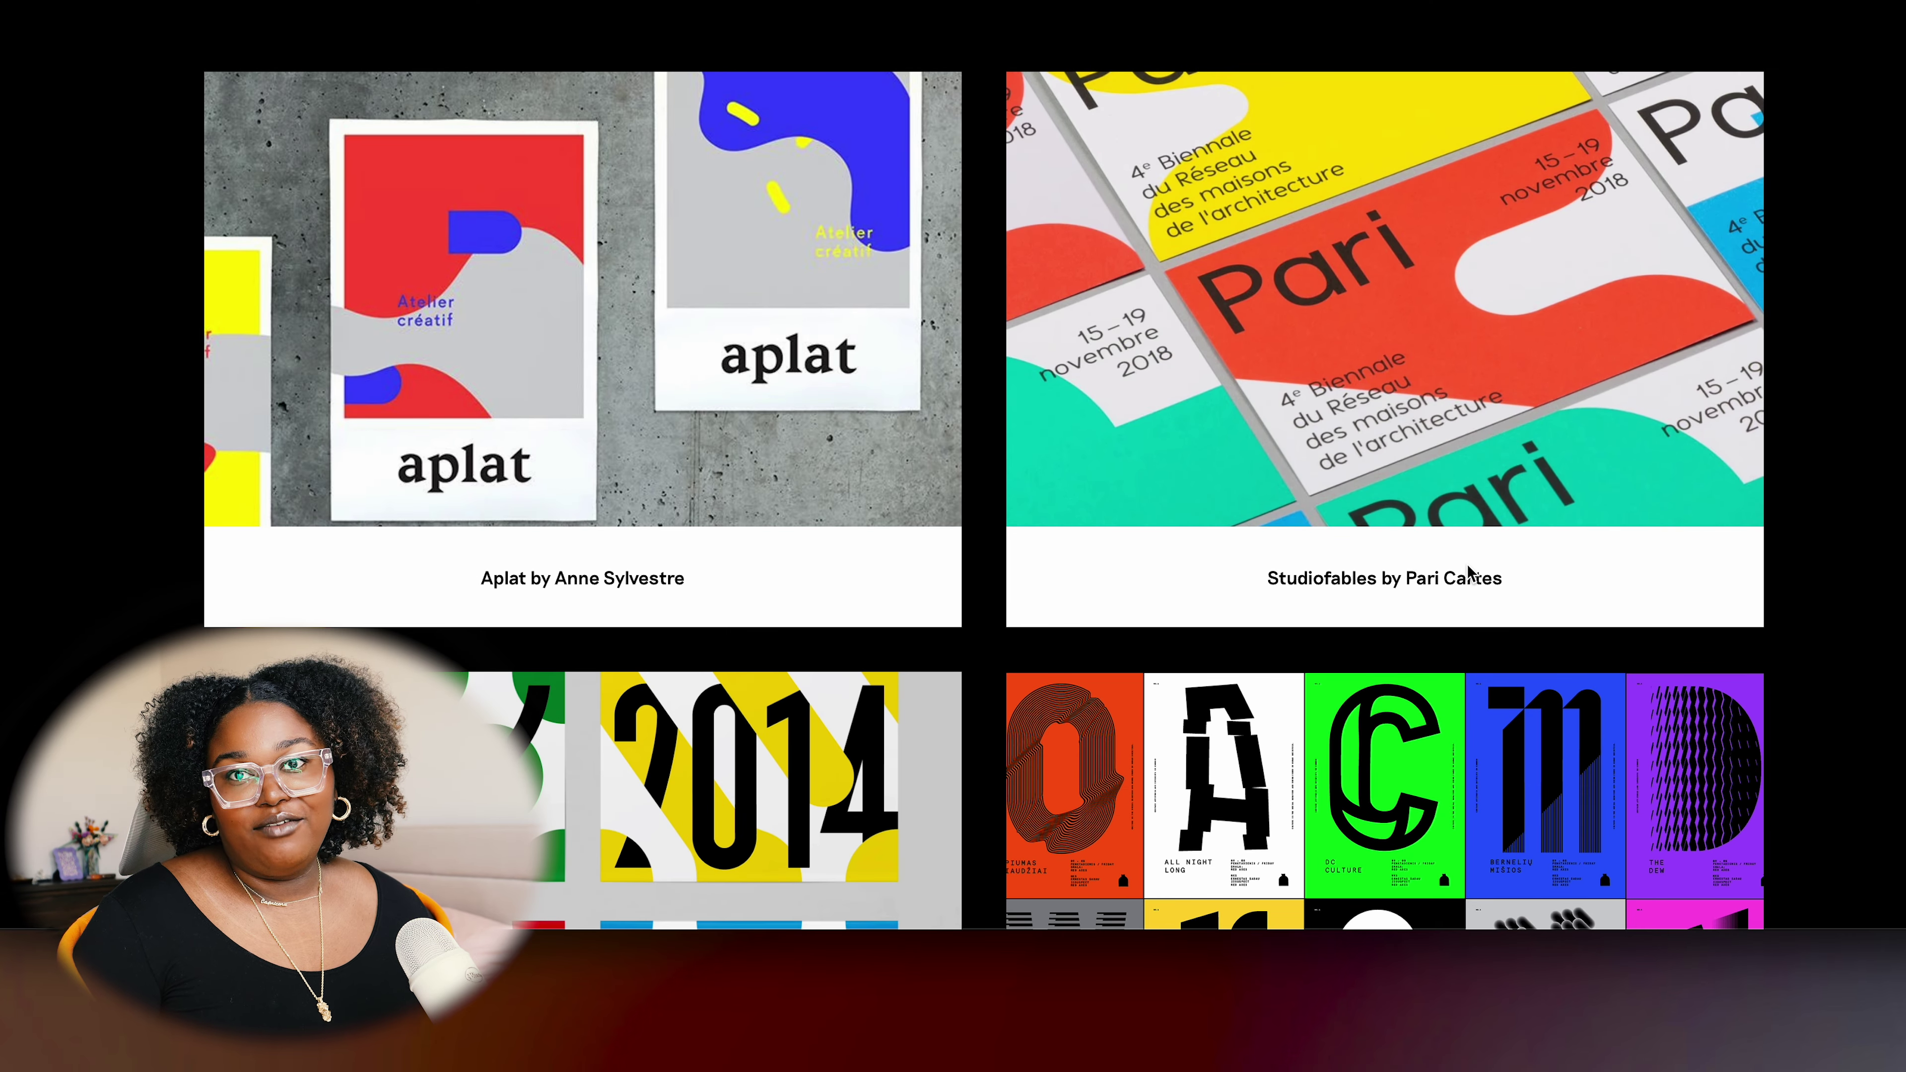
{"action": "scroll", "coordinate": [1468, 575], "scroll_direction": "down", "scroll_amount": 1}
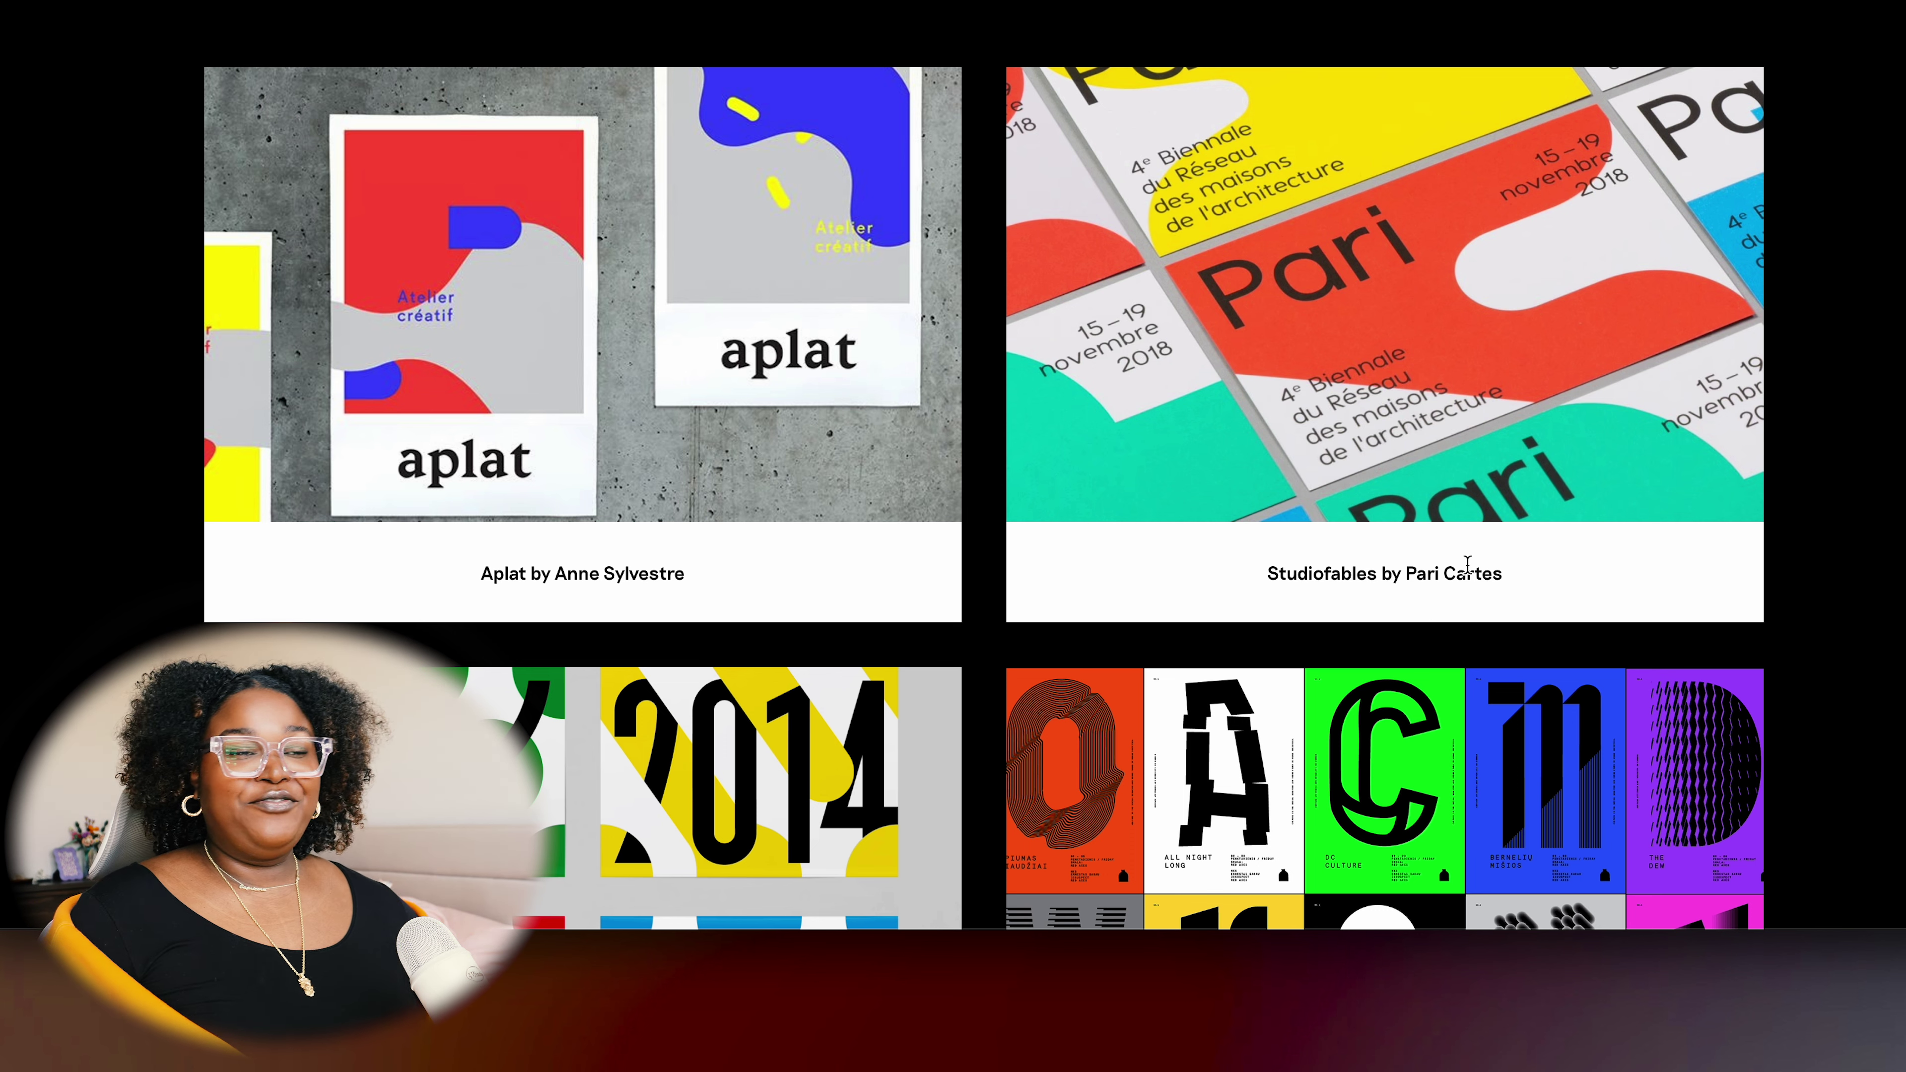
{"action": "scroll", "coordinate": [1727, 545], "scroll_direction": "down", "scroll_amount": 10}
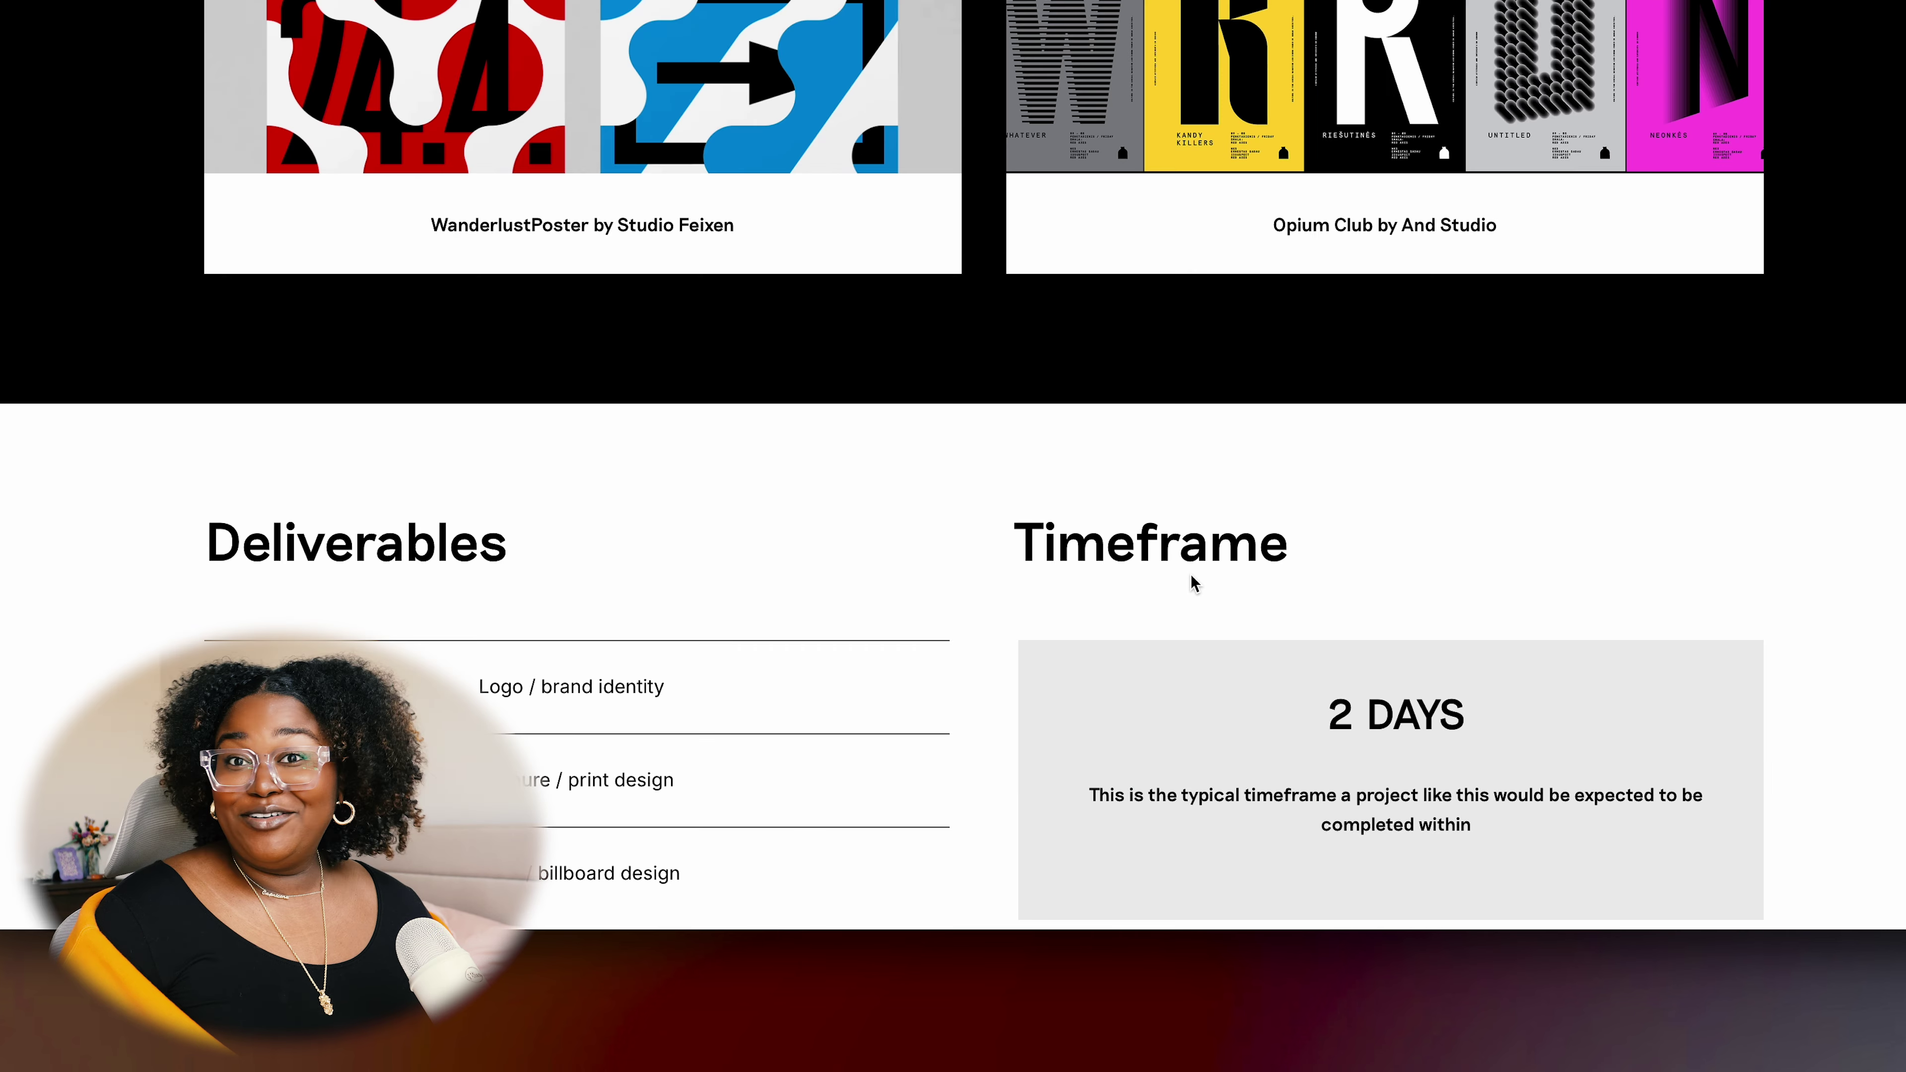
{"action": "scroll", "coordinate": [1194, 584], "scroll_direction": "up", "scroll_amount": 3}
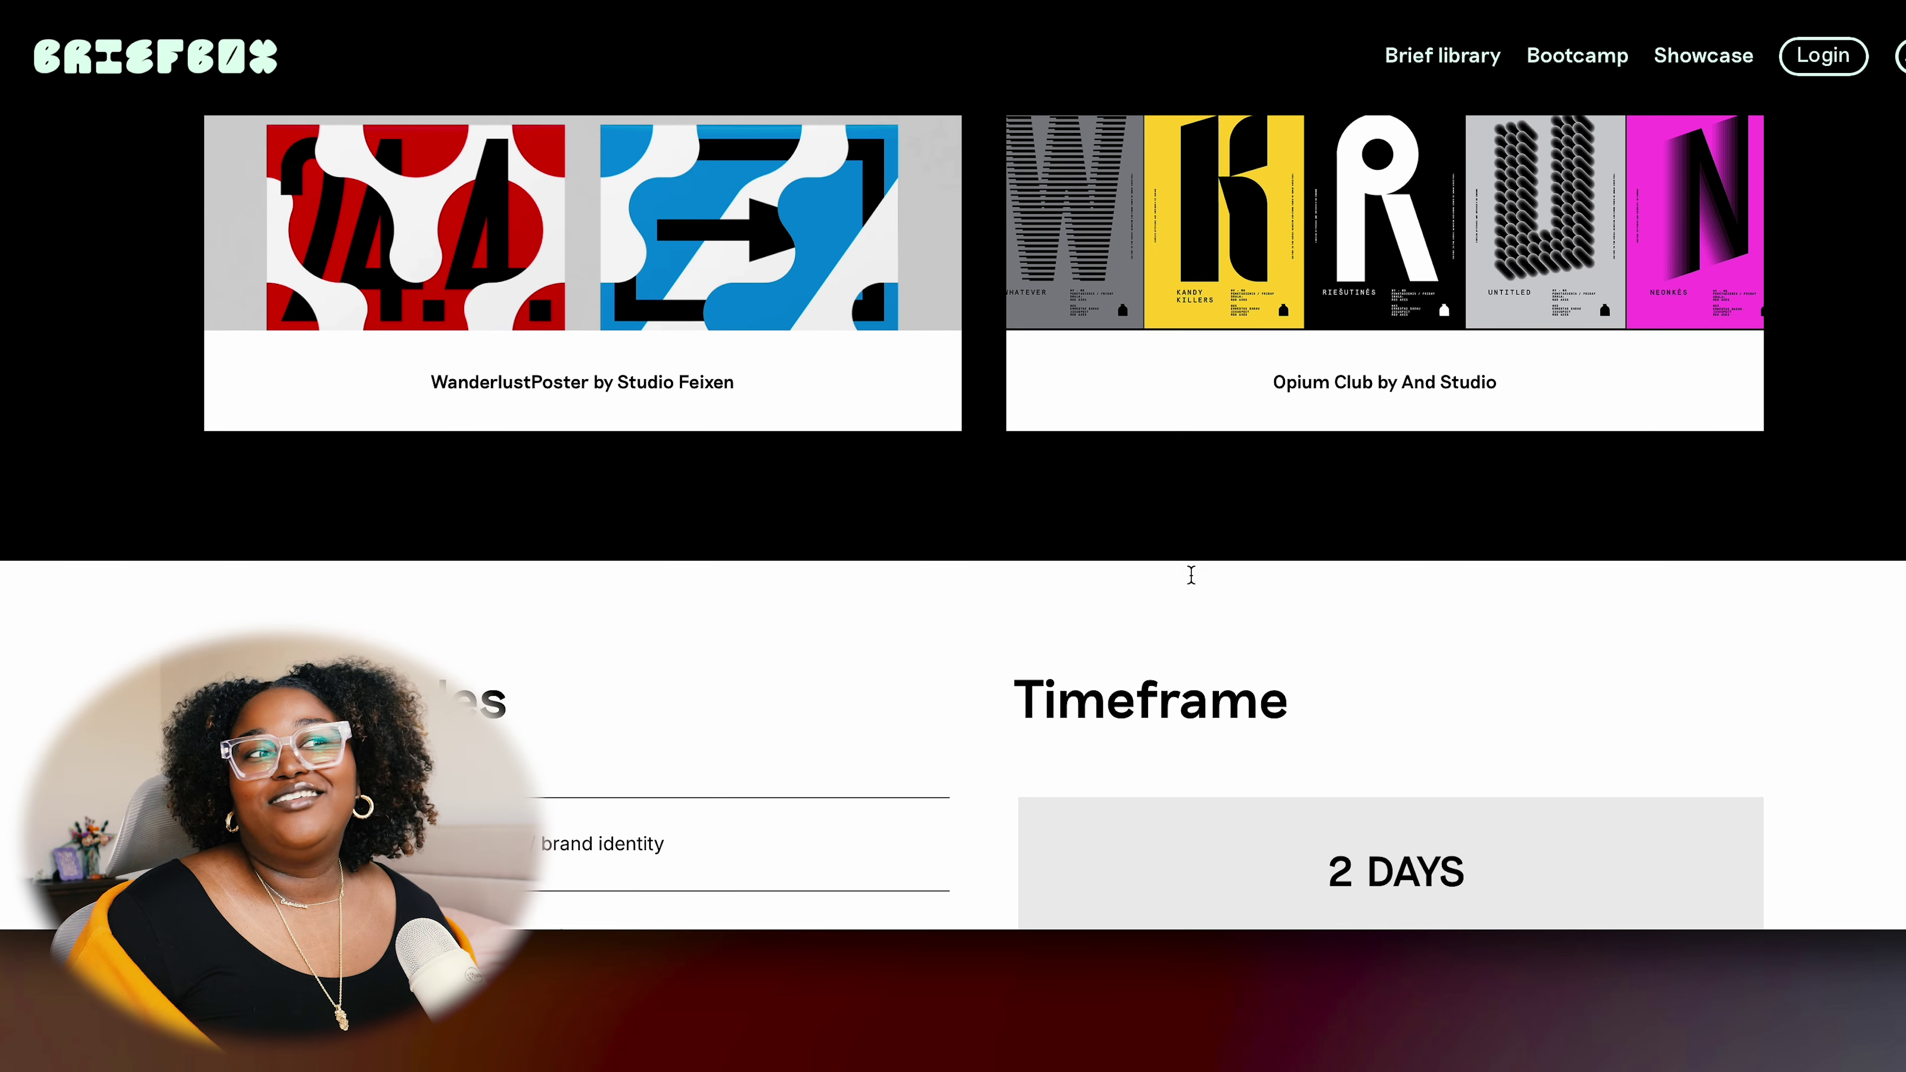
{"action": "scroll", "coordinate": [1195, 583], "scroll_direction": "up", "scroll_amount": 5}
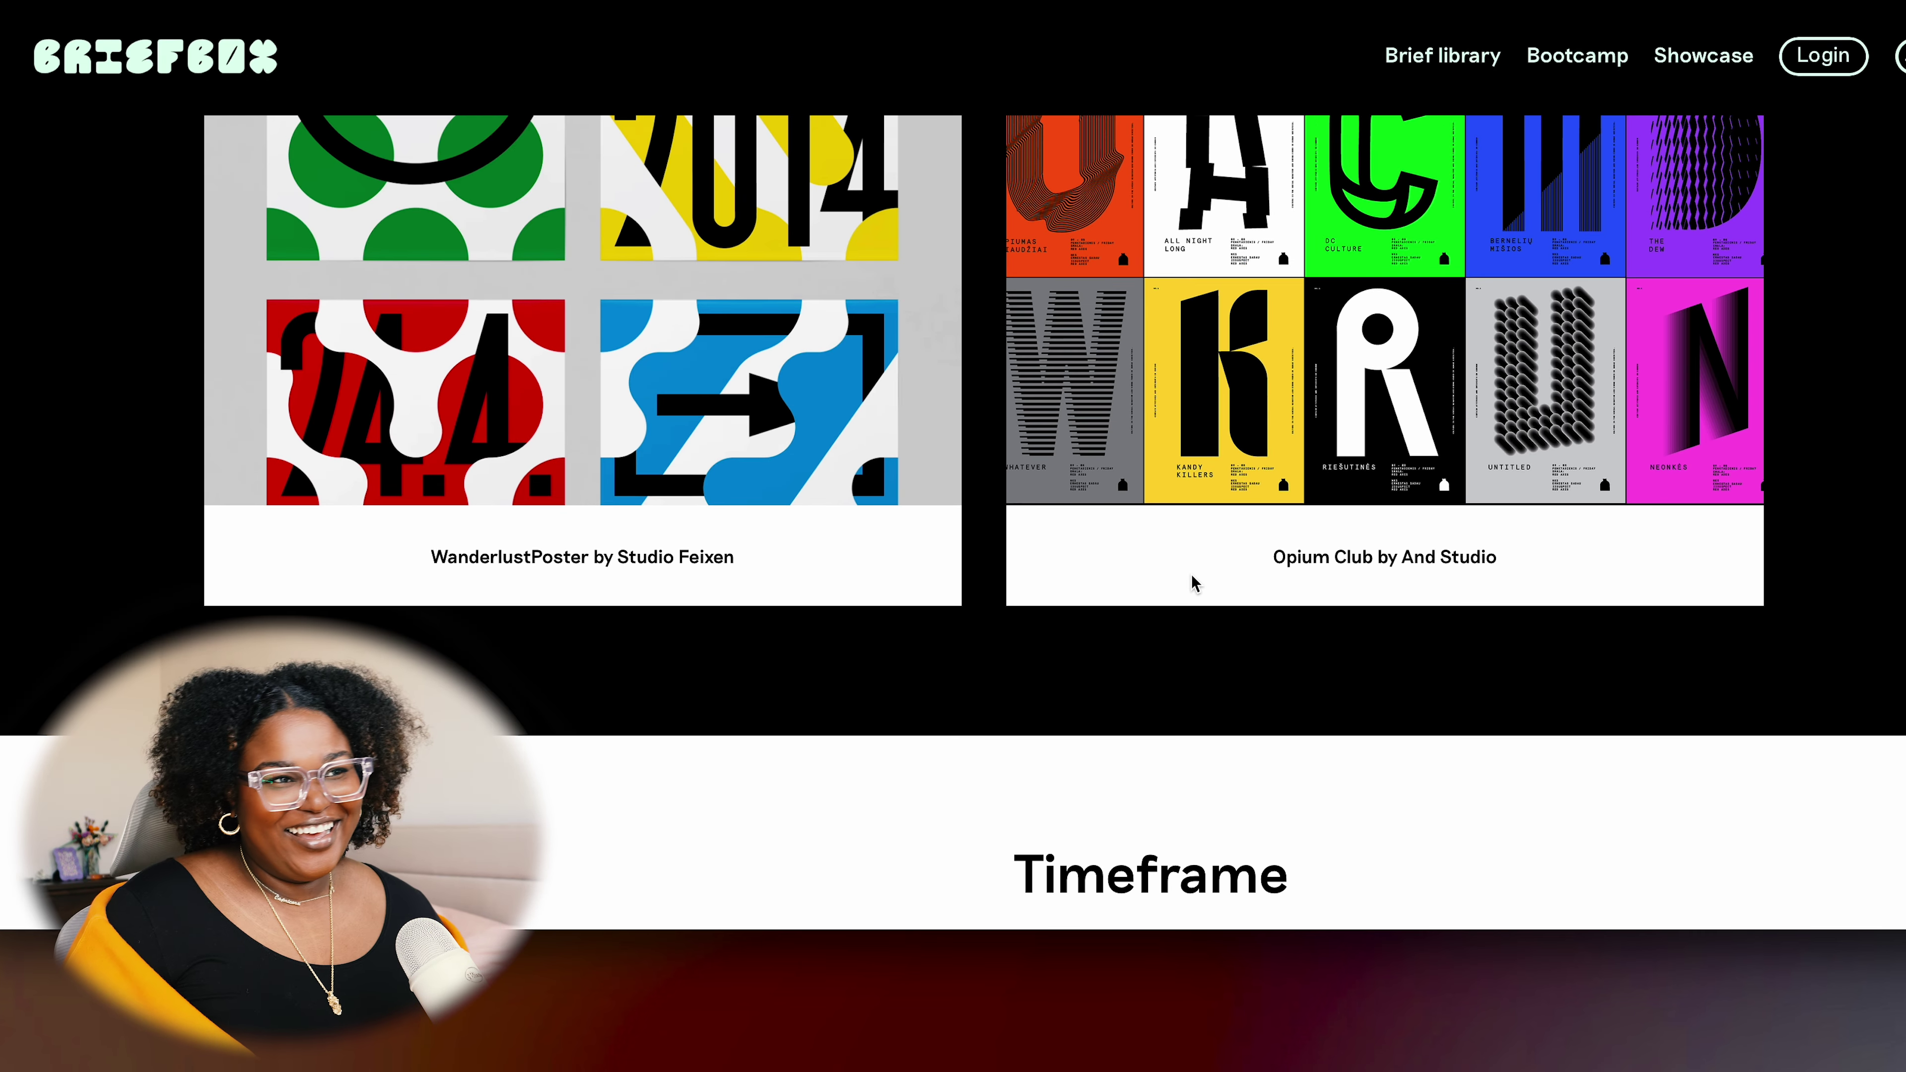
{"action": "scroll", "coordinate": [1193, 638], "scroll_direction": "down", "scroll_amount": 10}
{"action": "scroll", "coordinate": [1189, 675], "scroll_direction": "up", "scroll_amount": 1}
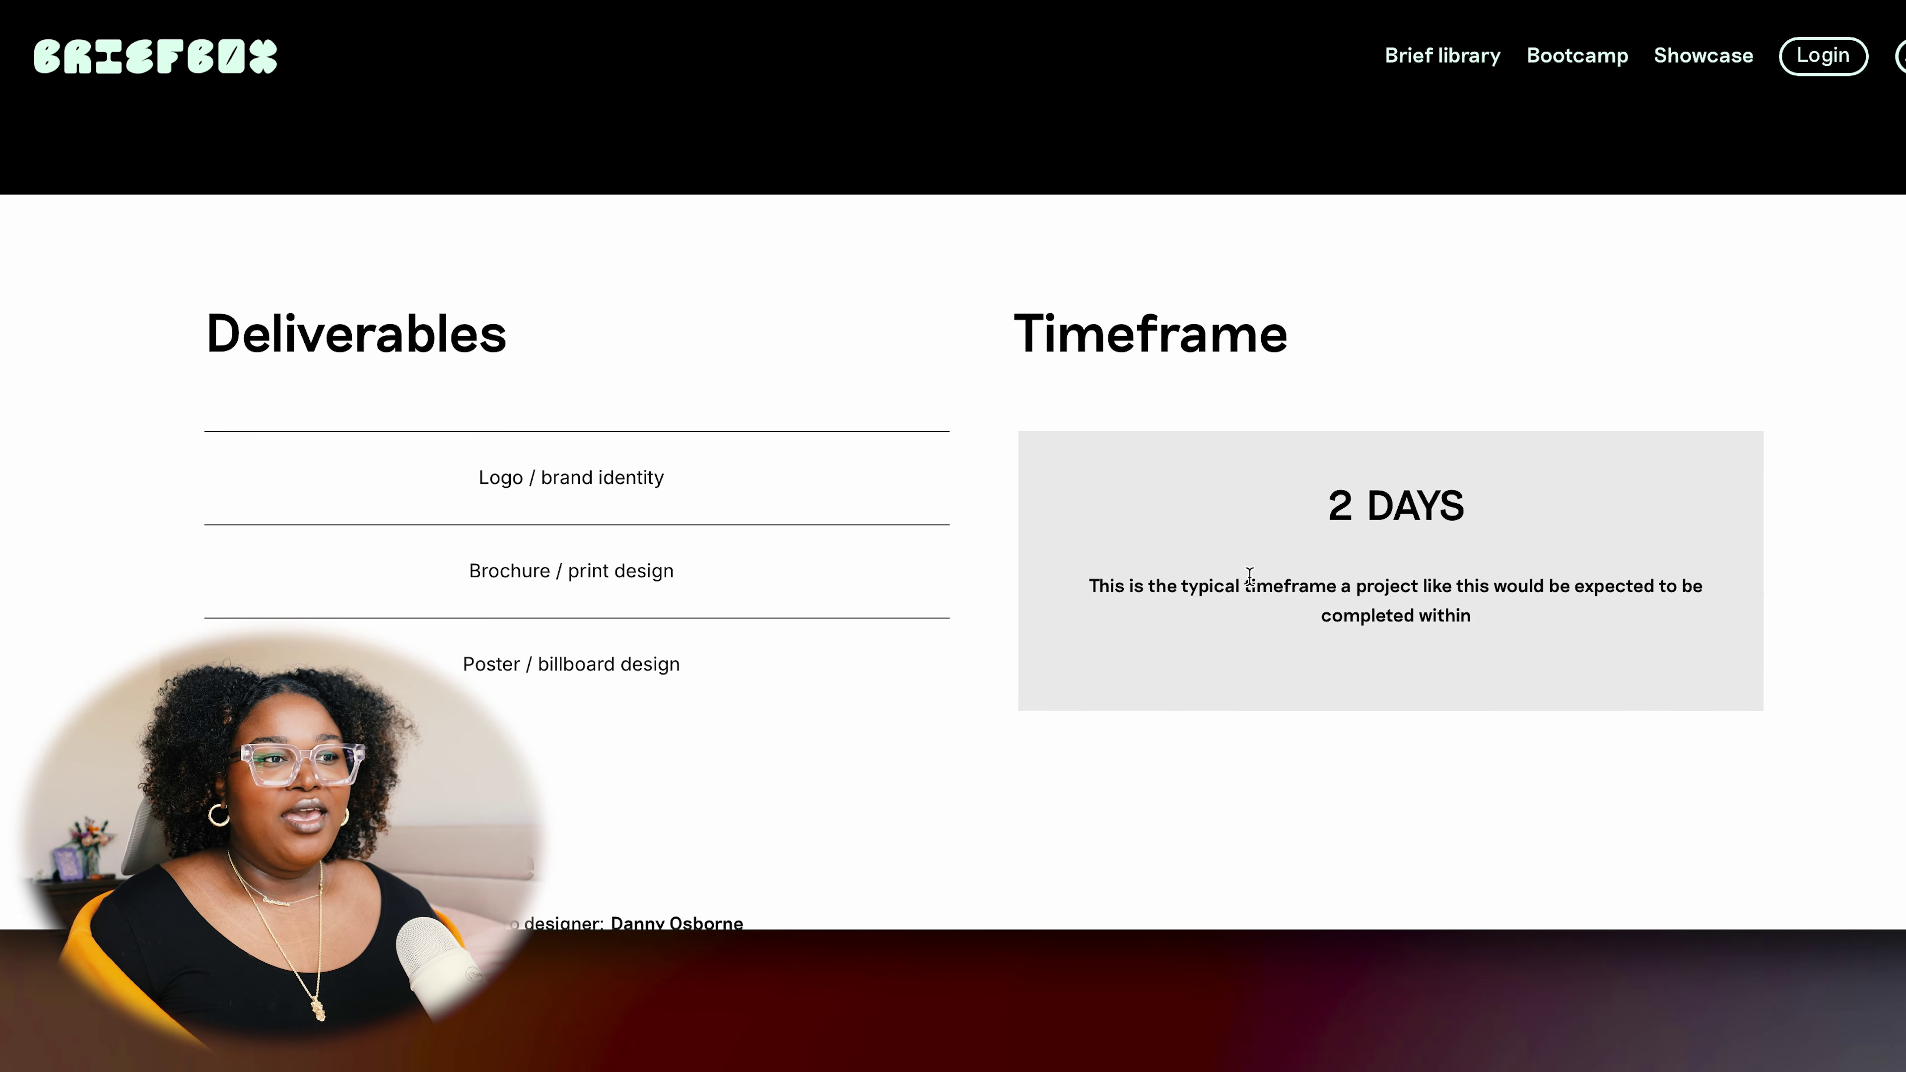
Highlight the 2 DAYS timeframe and the logo/brand identity, brochure/print and poster/billboard deliverables
{"action": "left_click_drag", "start_coordinate": [1189, 588], "coordinate": [1633, 593]}
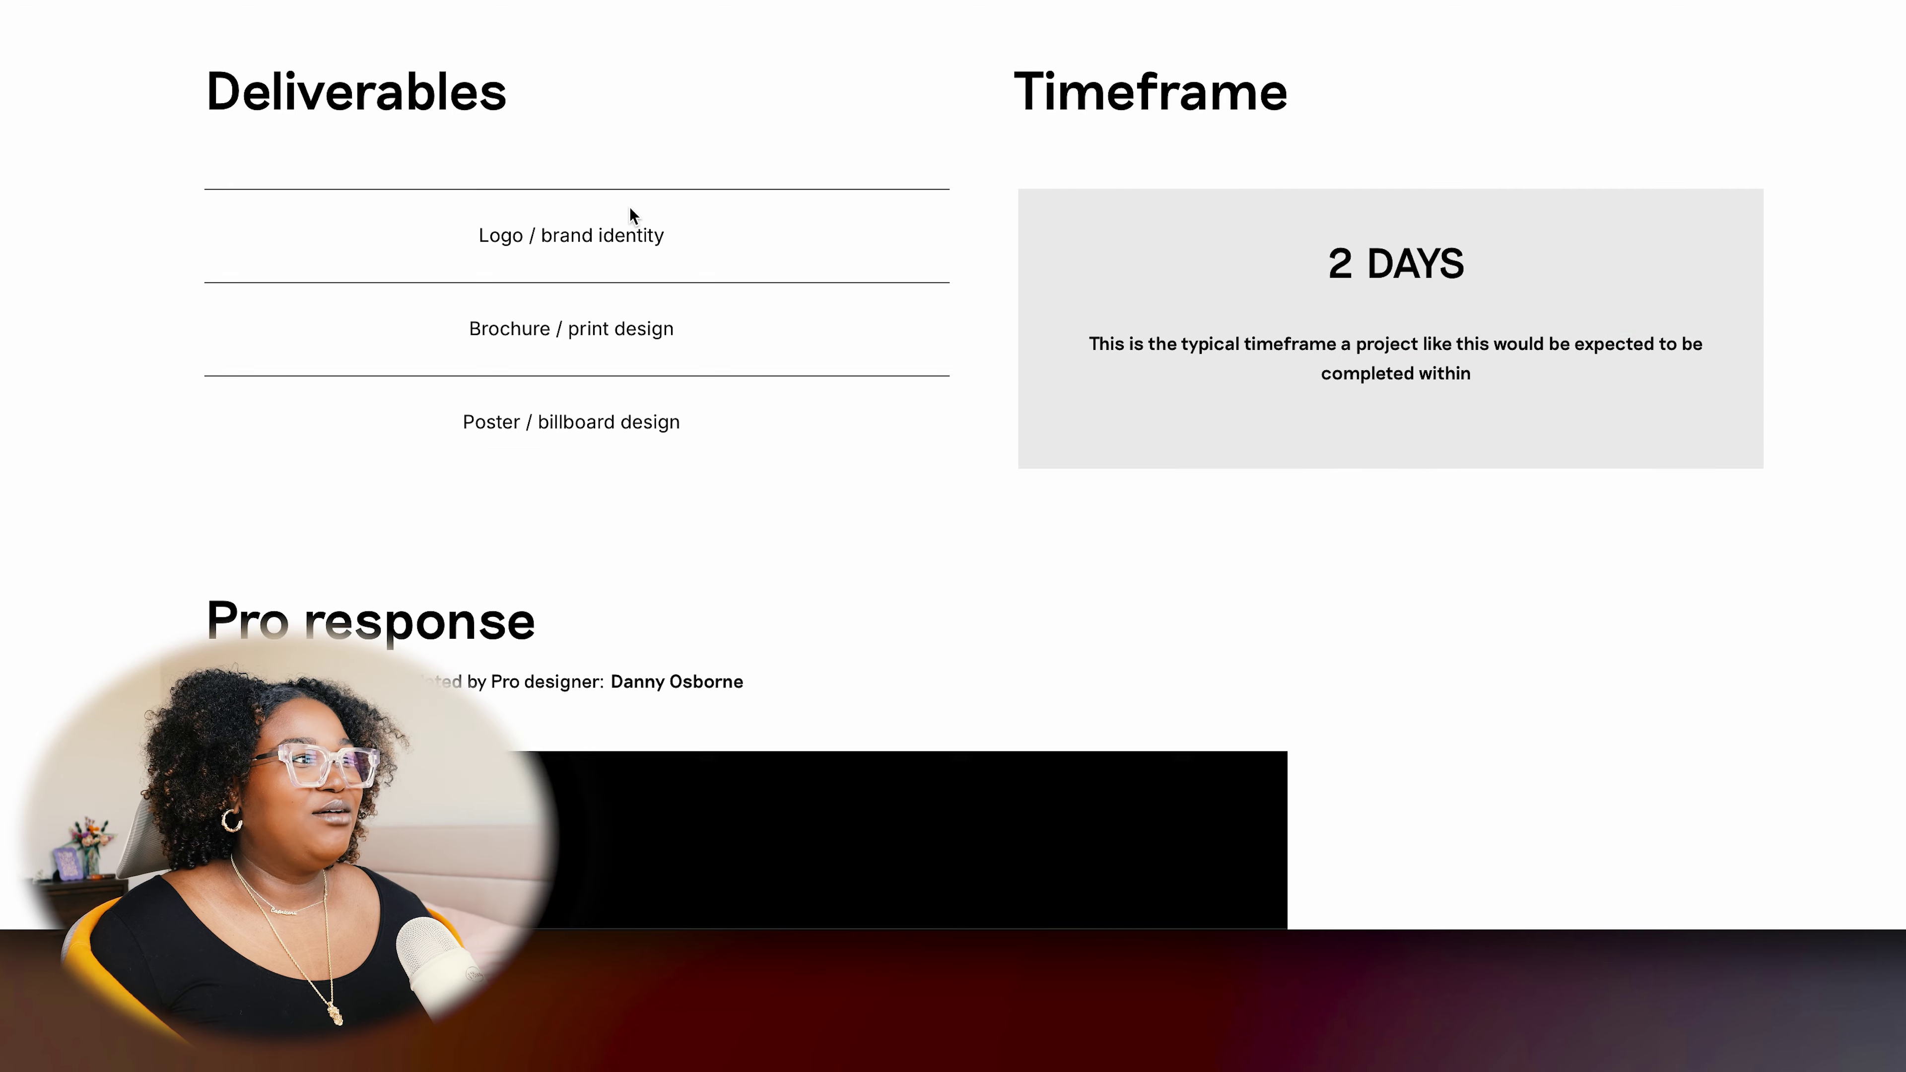
{"action": "scroll", "coordinate": [629, 212], "scroll_direction": "up", "scroll_amount": 3}
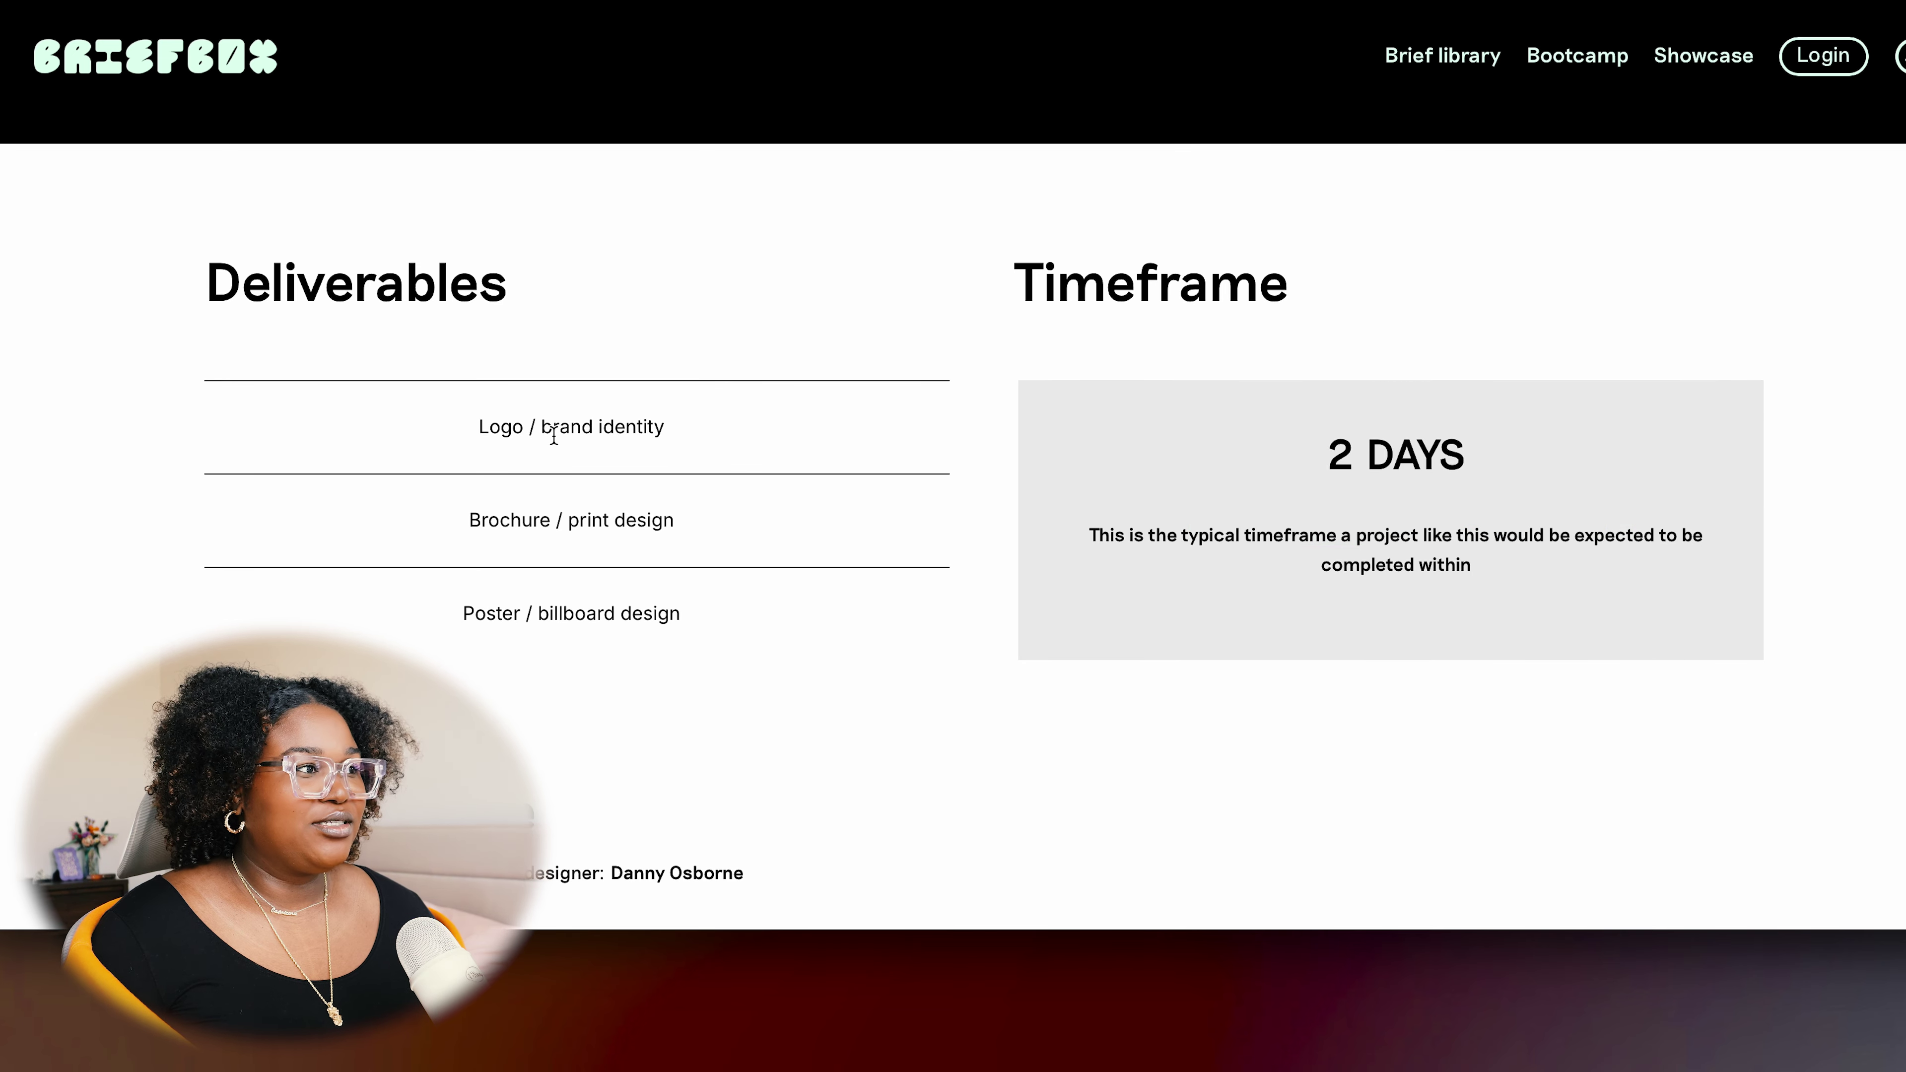
{"action": "left_click_drag", "start_coordinate": [523, 431], "coordinate": [685, 430]}
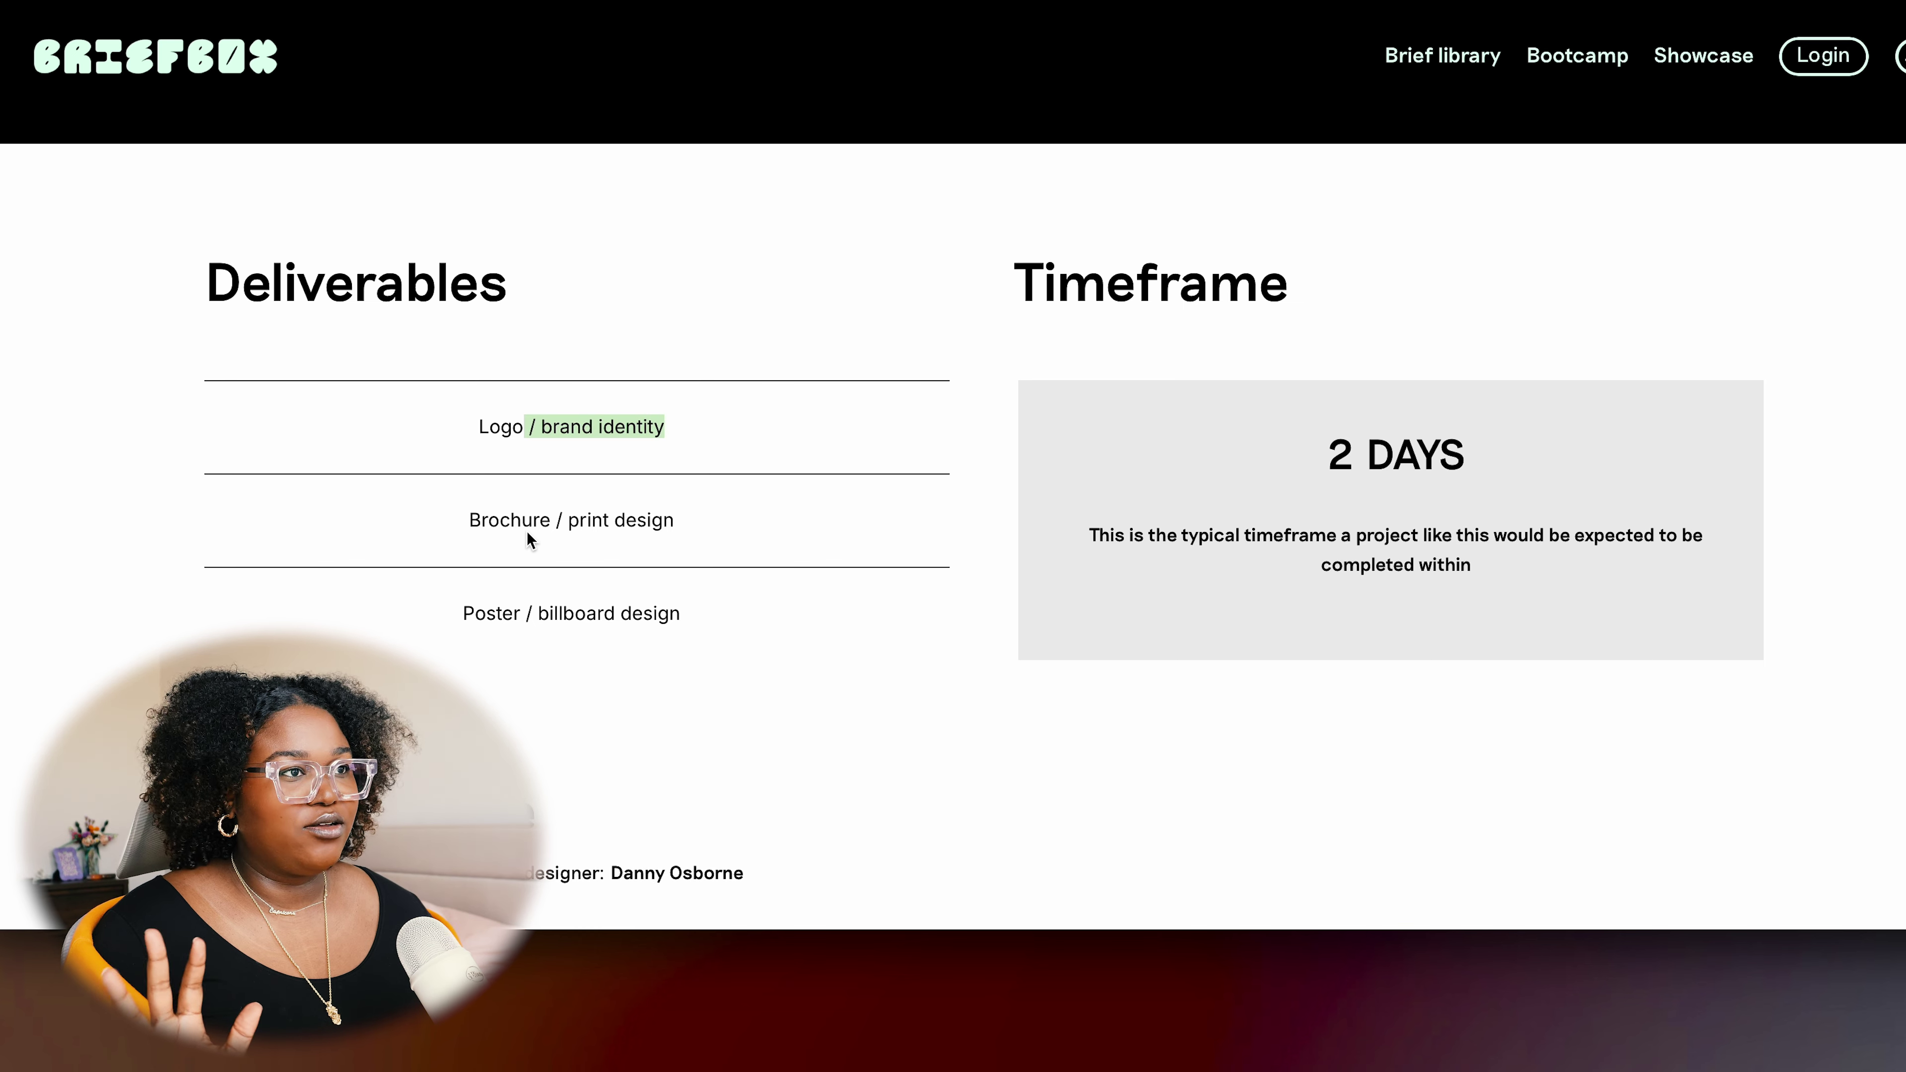
{"action": "left_click_drag", "start_coordinate": [602, 518], "coordinate": [469, 519]}
{"action": "left_click_drag", "start_coordinate": [495, 617], "coordinate": [697, 624]}
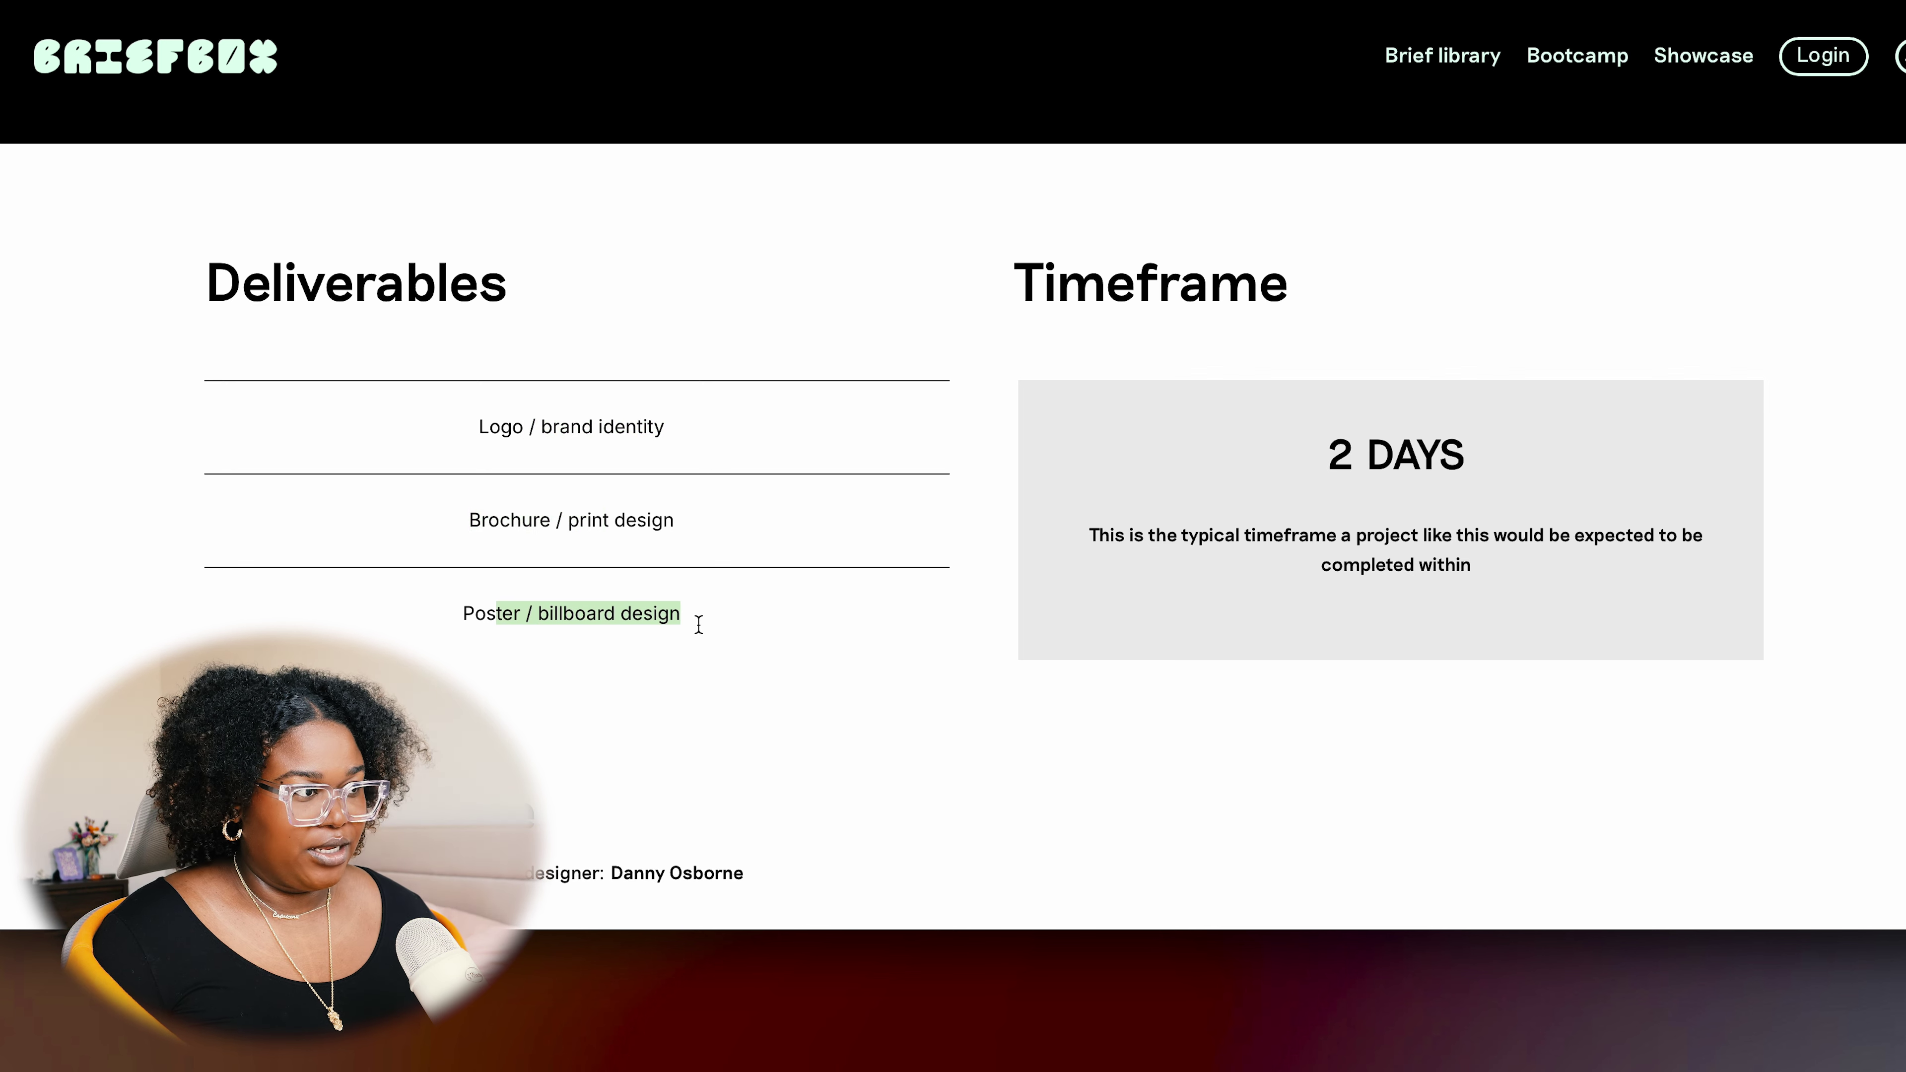
{"action": "scroll", "coordinate": [1742, 510], "scroll_direction": "down", "scroll_amount": 10}
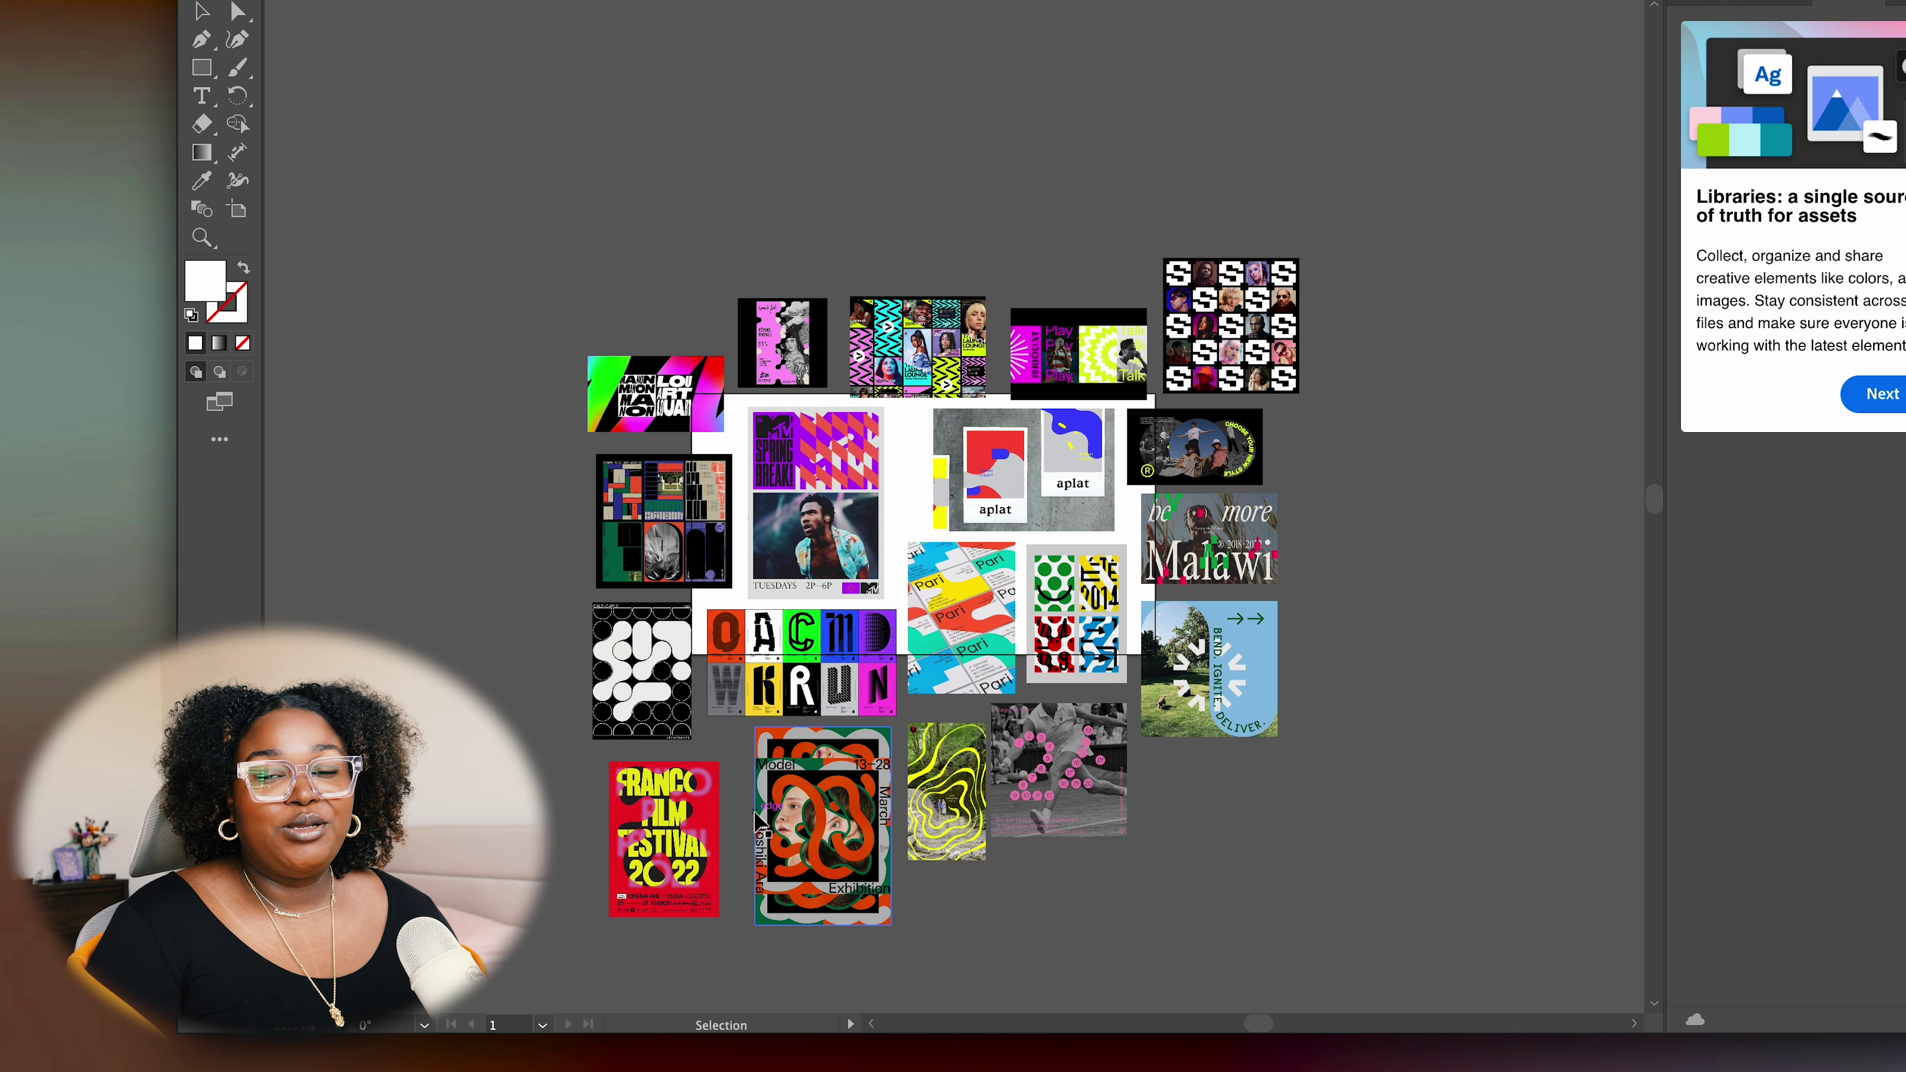
Drag the OACMD letter-poster grid onto the empty white artboard
{"action": "scroll", "coordinate": [757, 822], "scroll_direction": "down", "scroll_amount": 3}
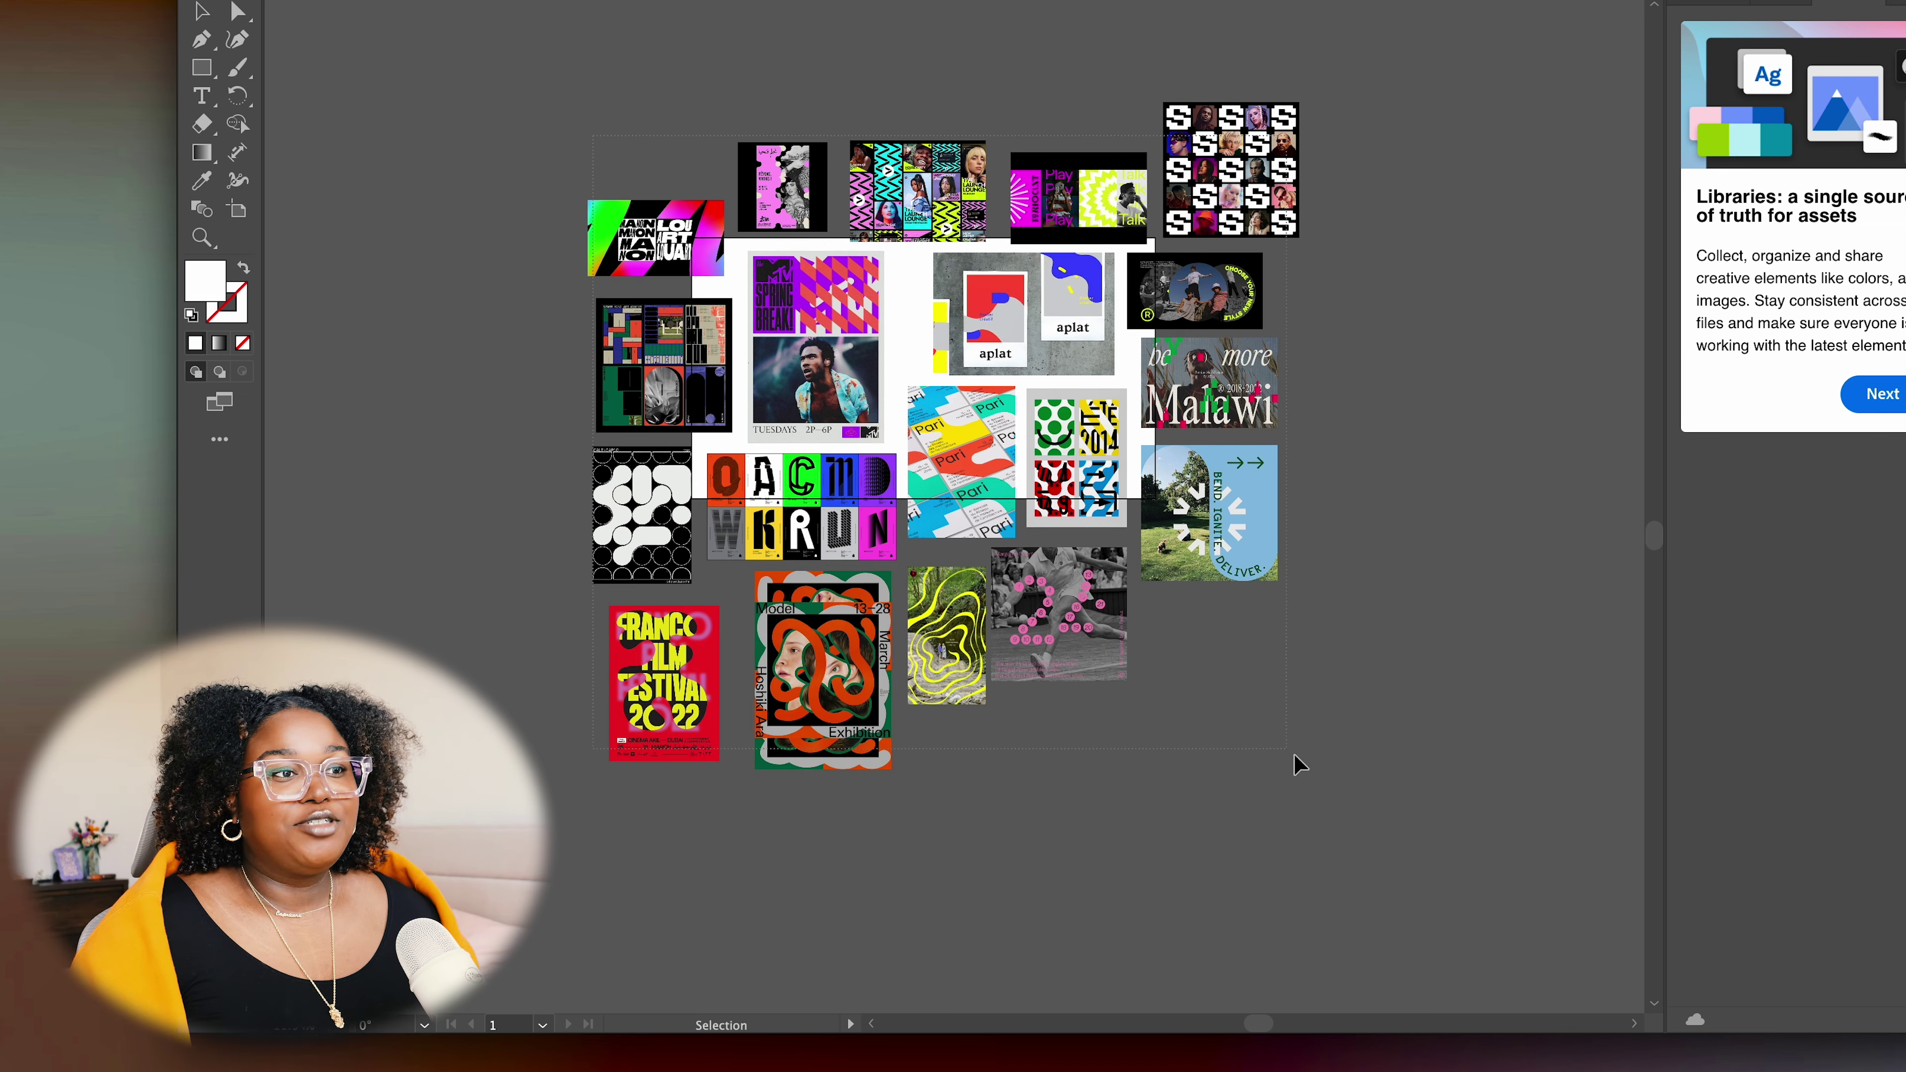
{"action": "key", "text": "ctrl+a"}
{"action": "left_click", "coordinate": [1403, 565]}
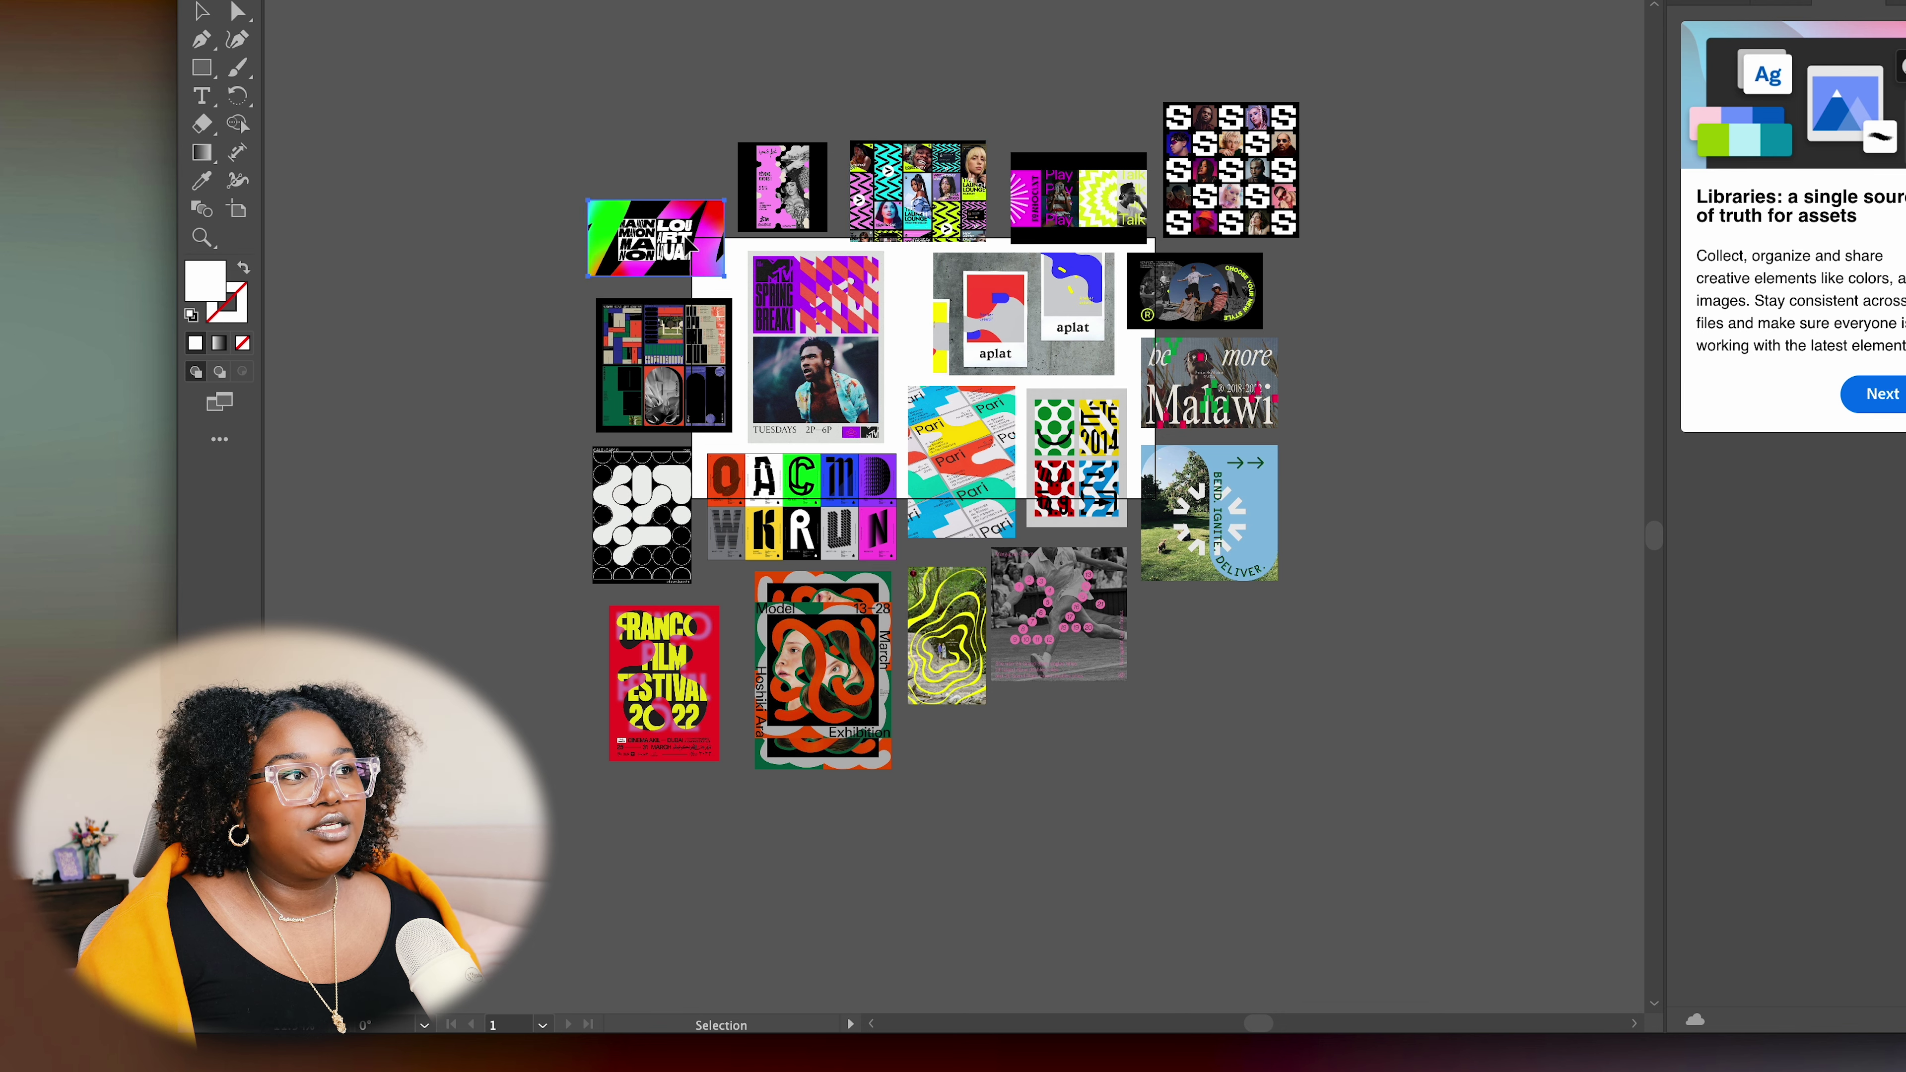
{"action": "left_click_drag", "start_coordinate": [858, 241], "coordinate": [1242, 280]}
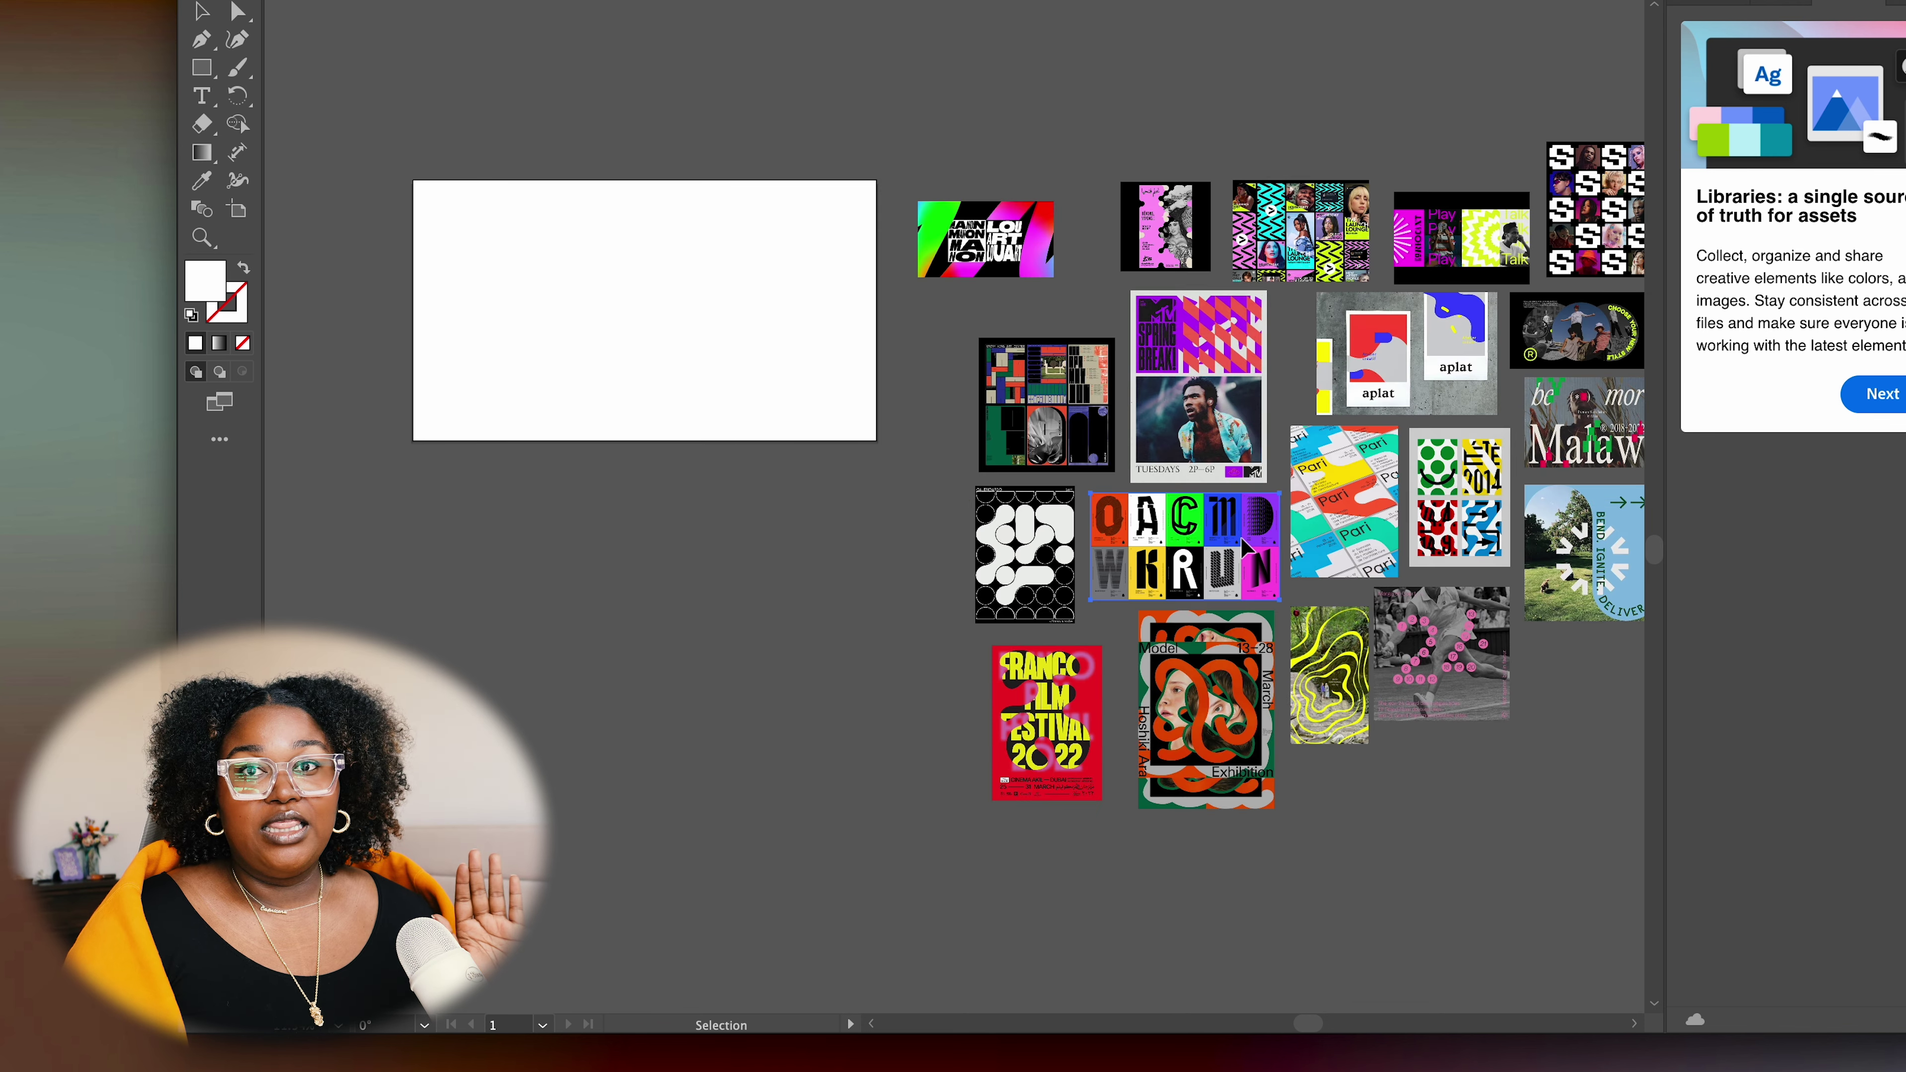
{"action": "left_click_drag", "start_coordinate": [1240, 536], "coordinate": [597, 244]}
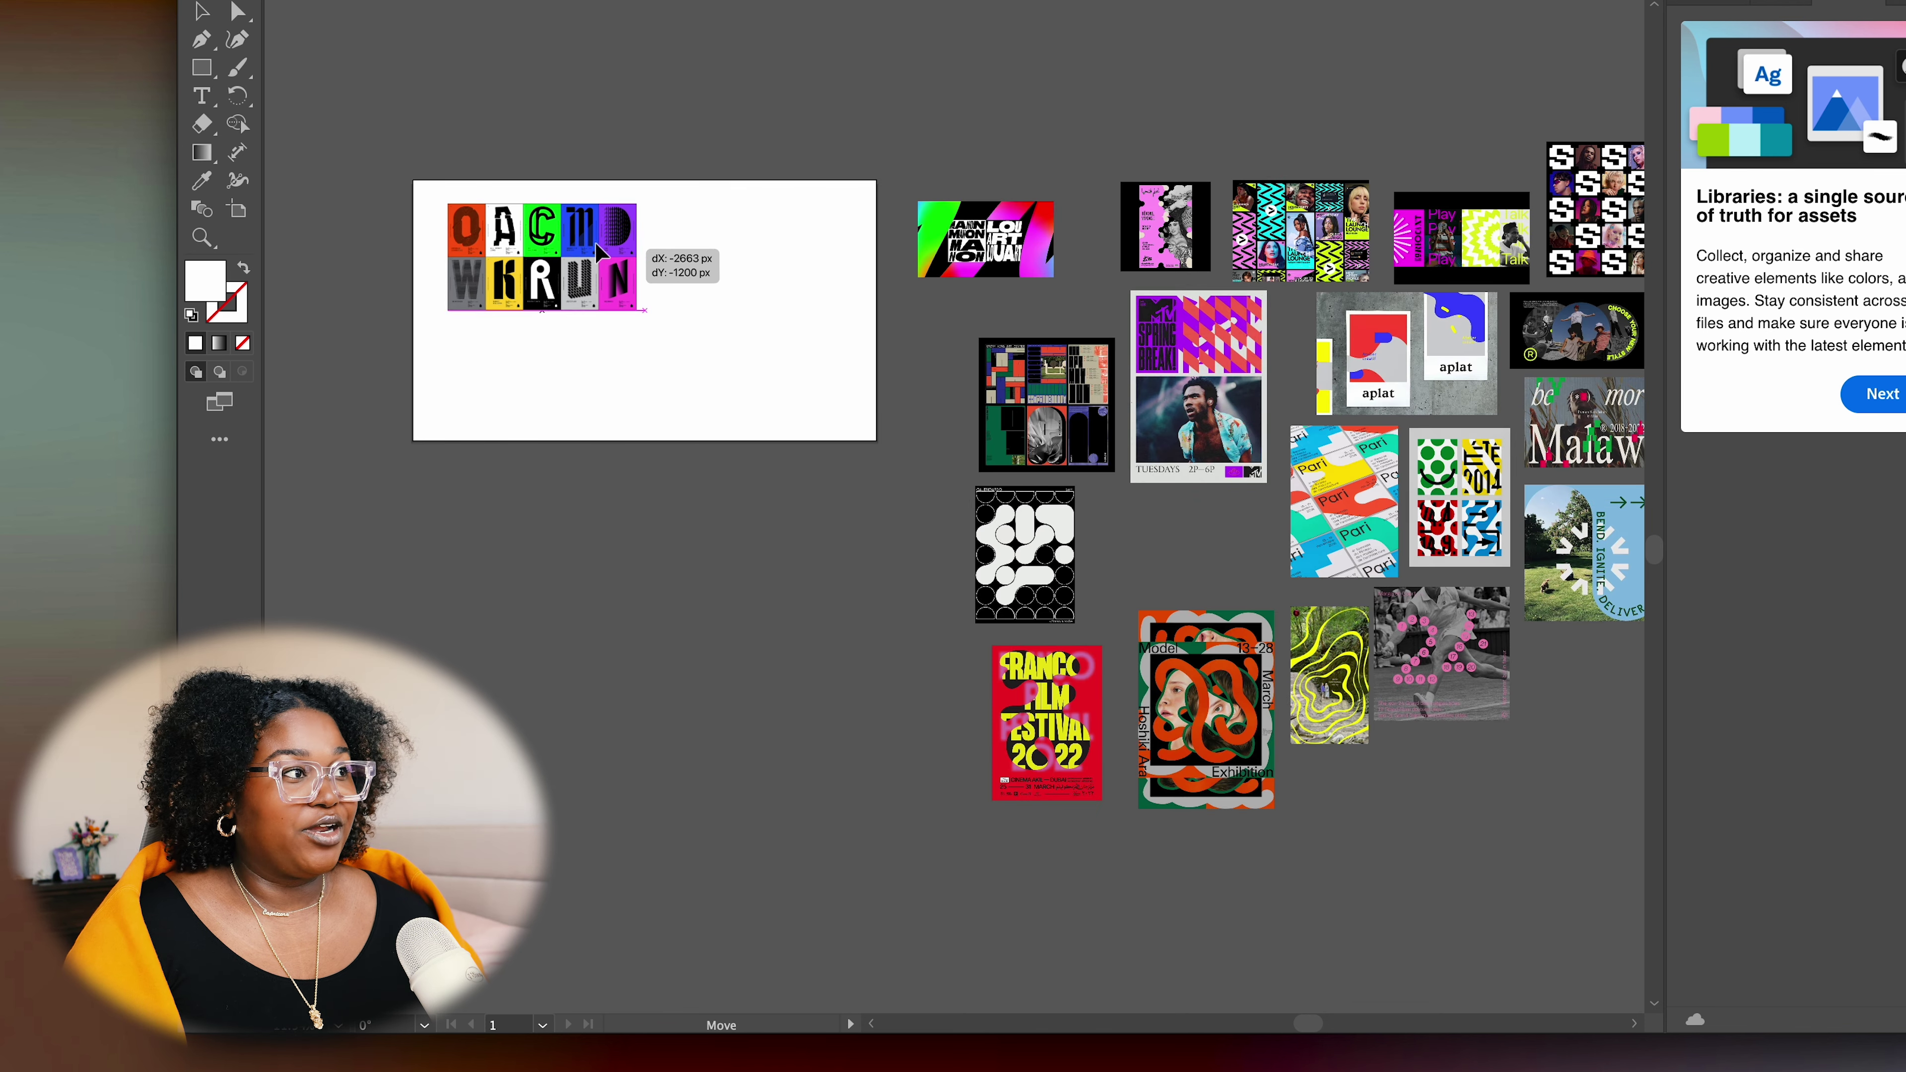
Move the neon typographic banner onto the artboard beside the OACMD grid
{"action": "scroll", "coordinate": [597, 244], "scroll_direction": "up", "scroll_amount": 5}
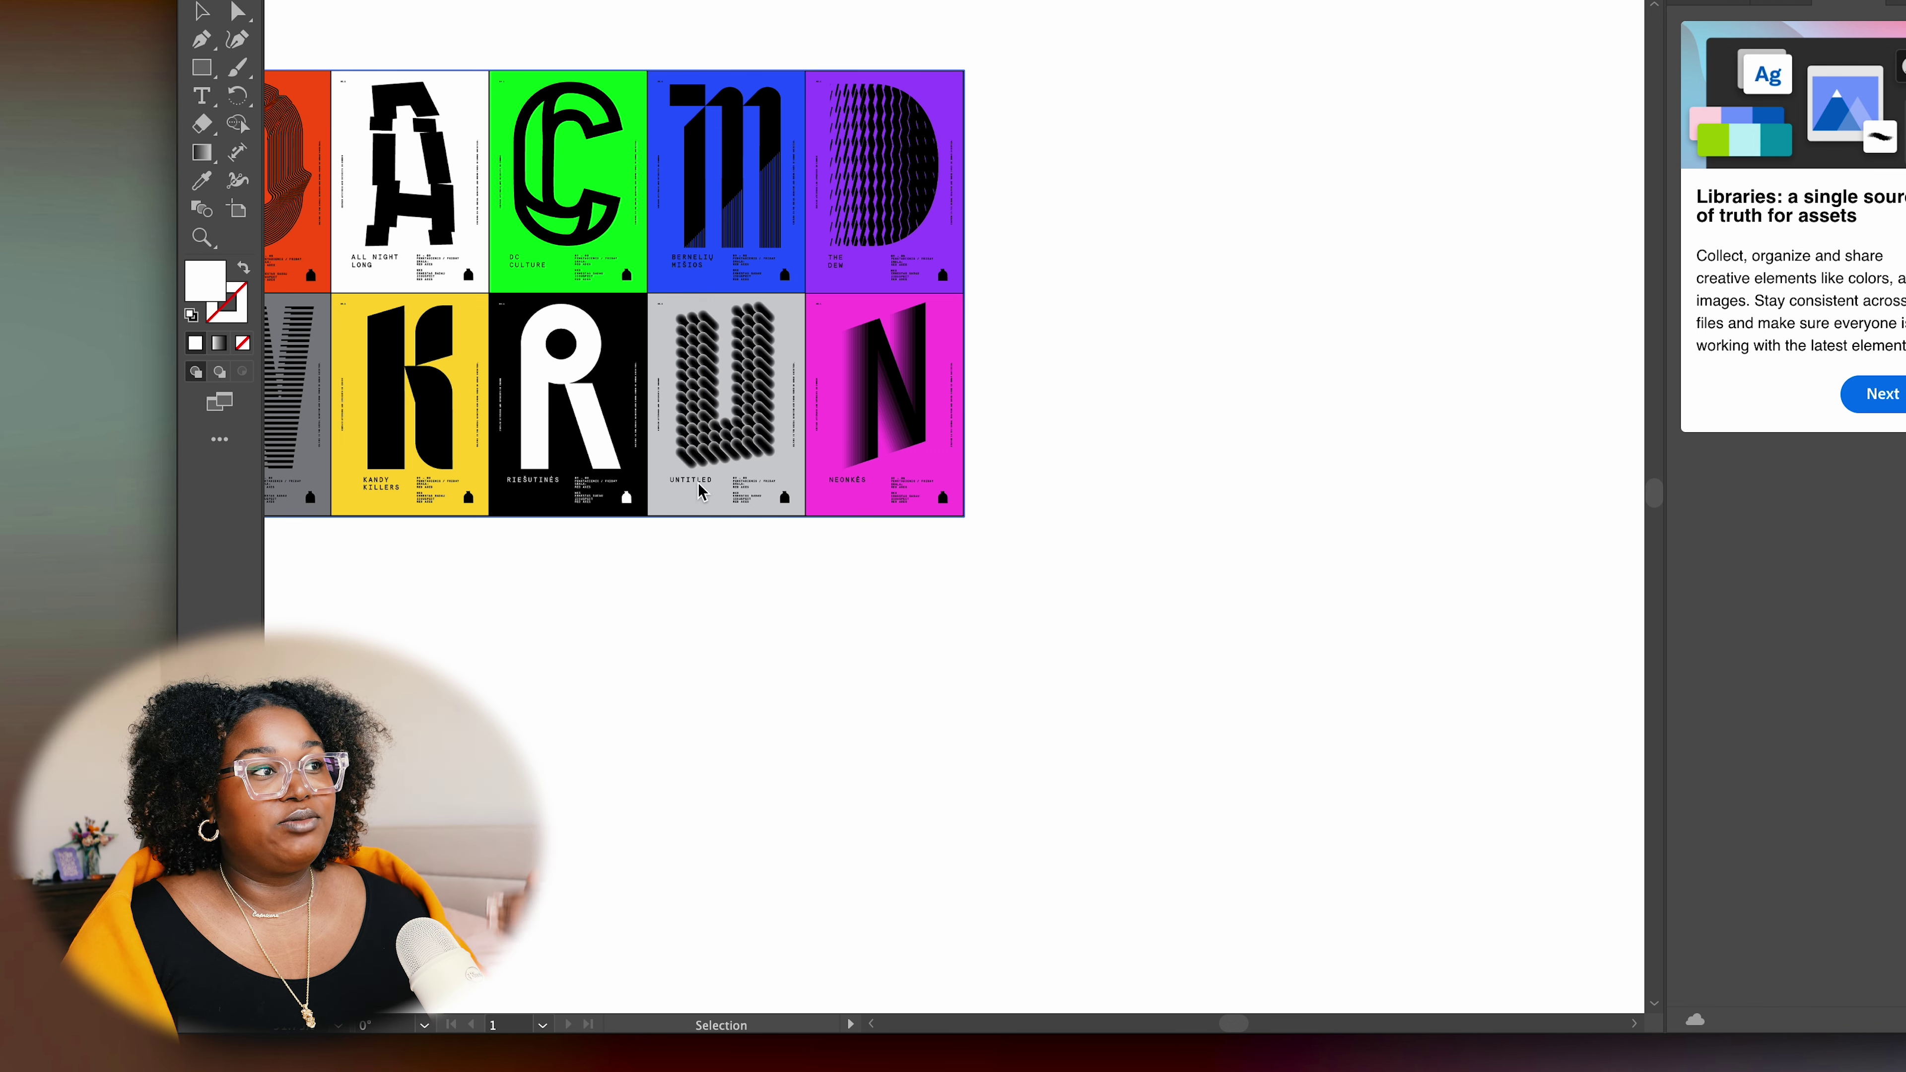
{"action": "left_click_drag", "start_coordinate": [420, 121], "coordinate": [503, 139]}
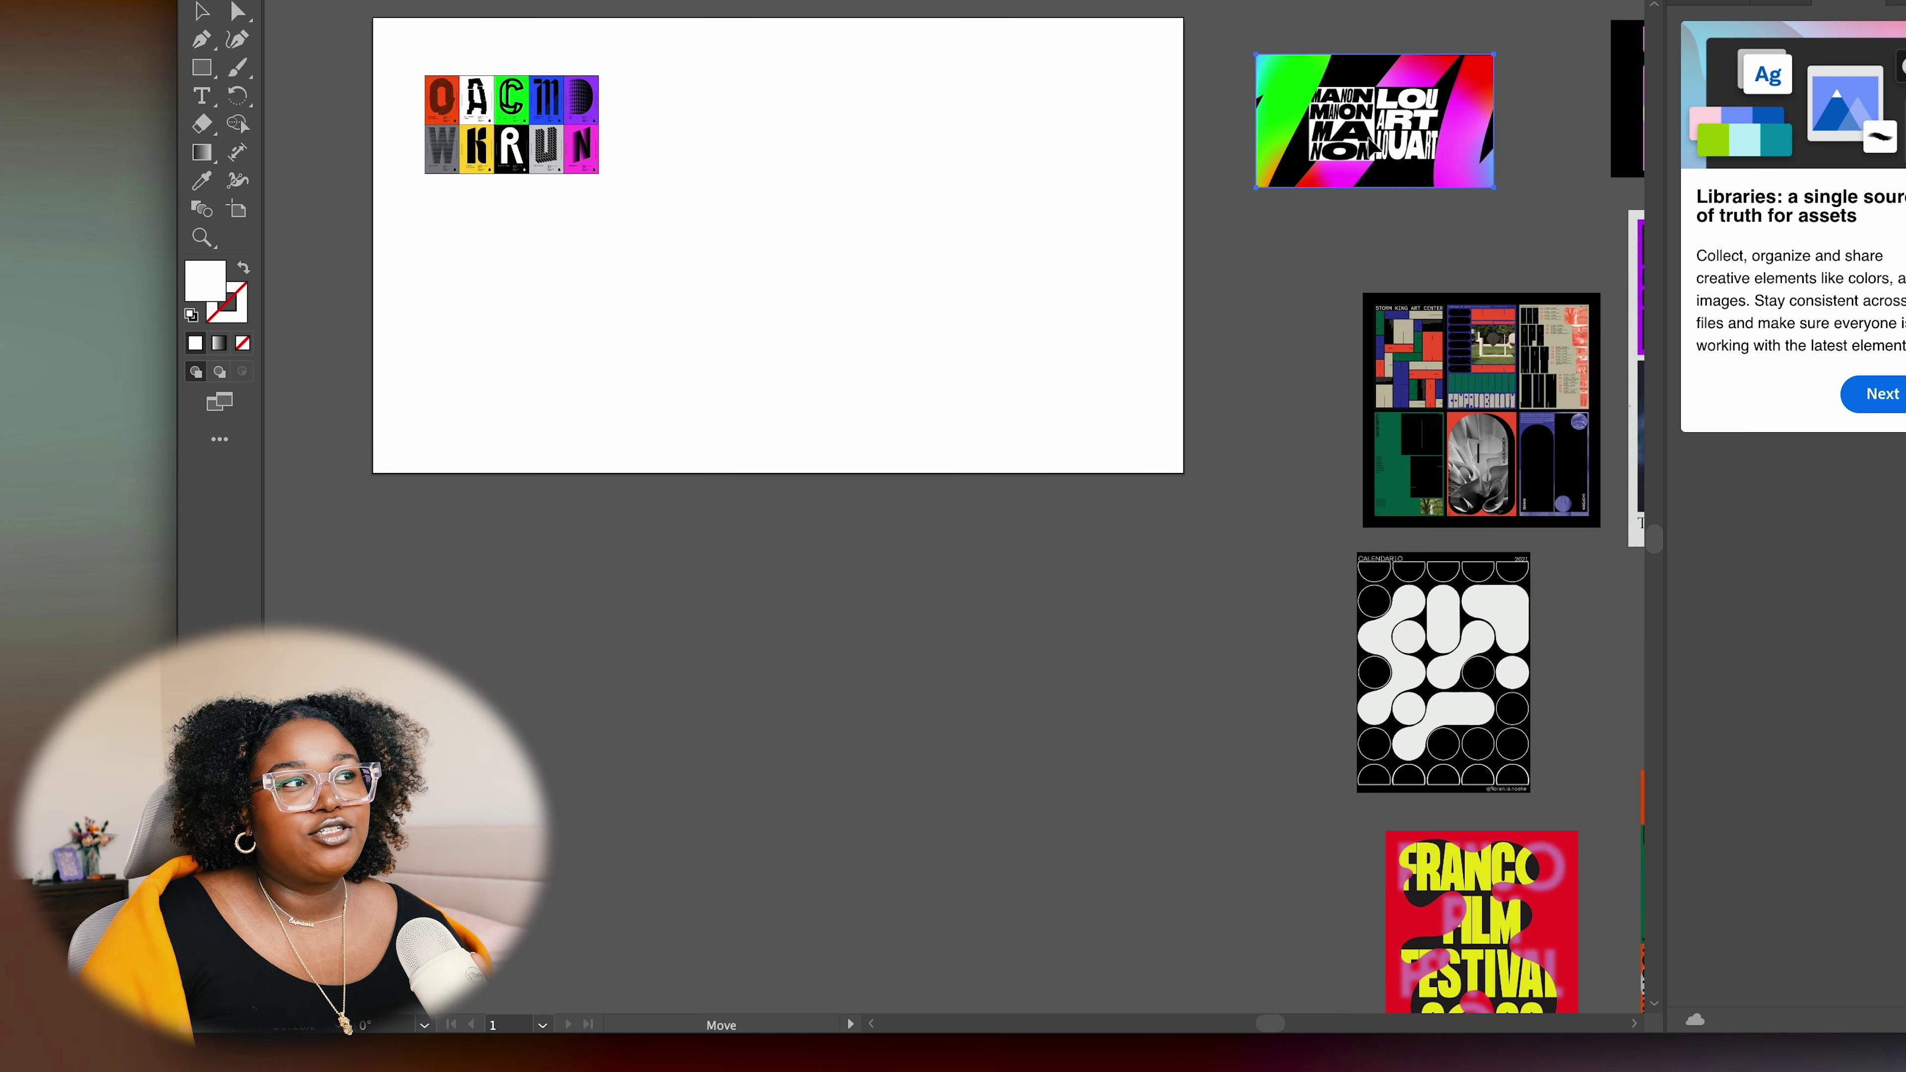
{"action": "left_click_drag", "start_coordinate": [1396, 174], "coordinate": [1052, 369]}
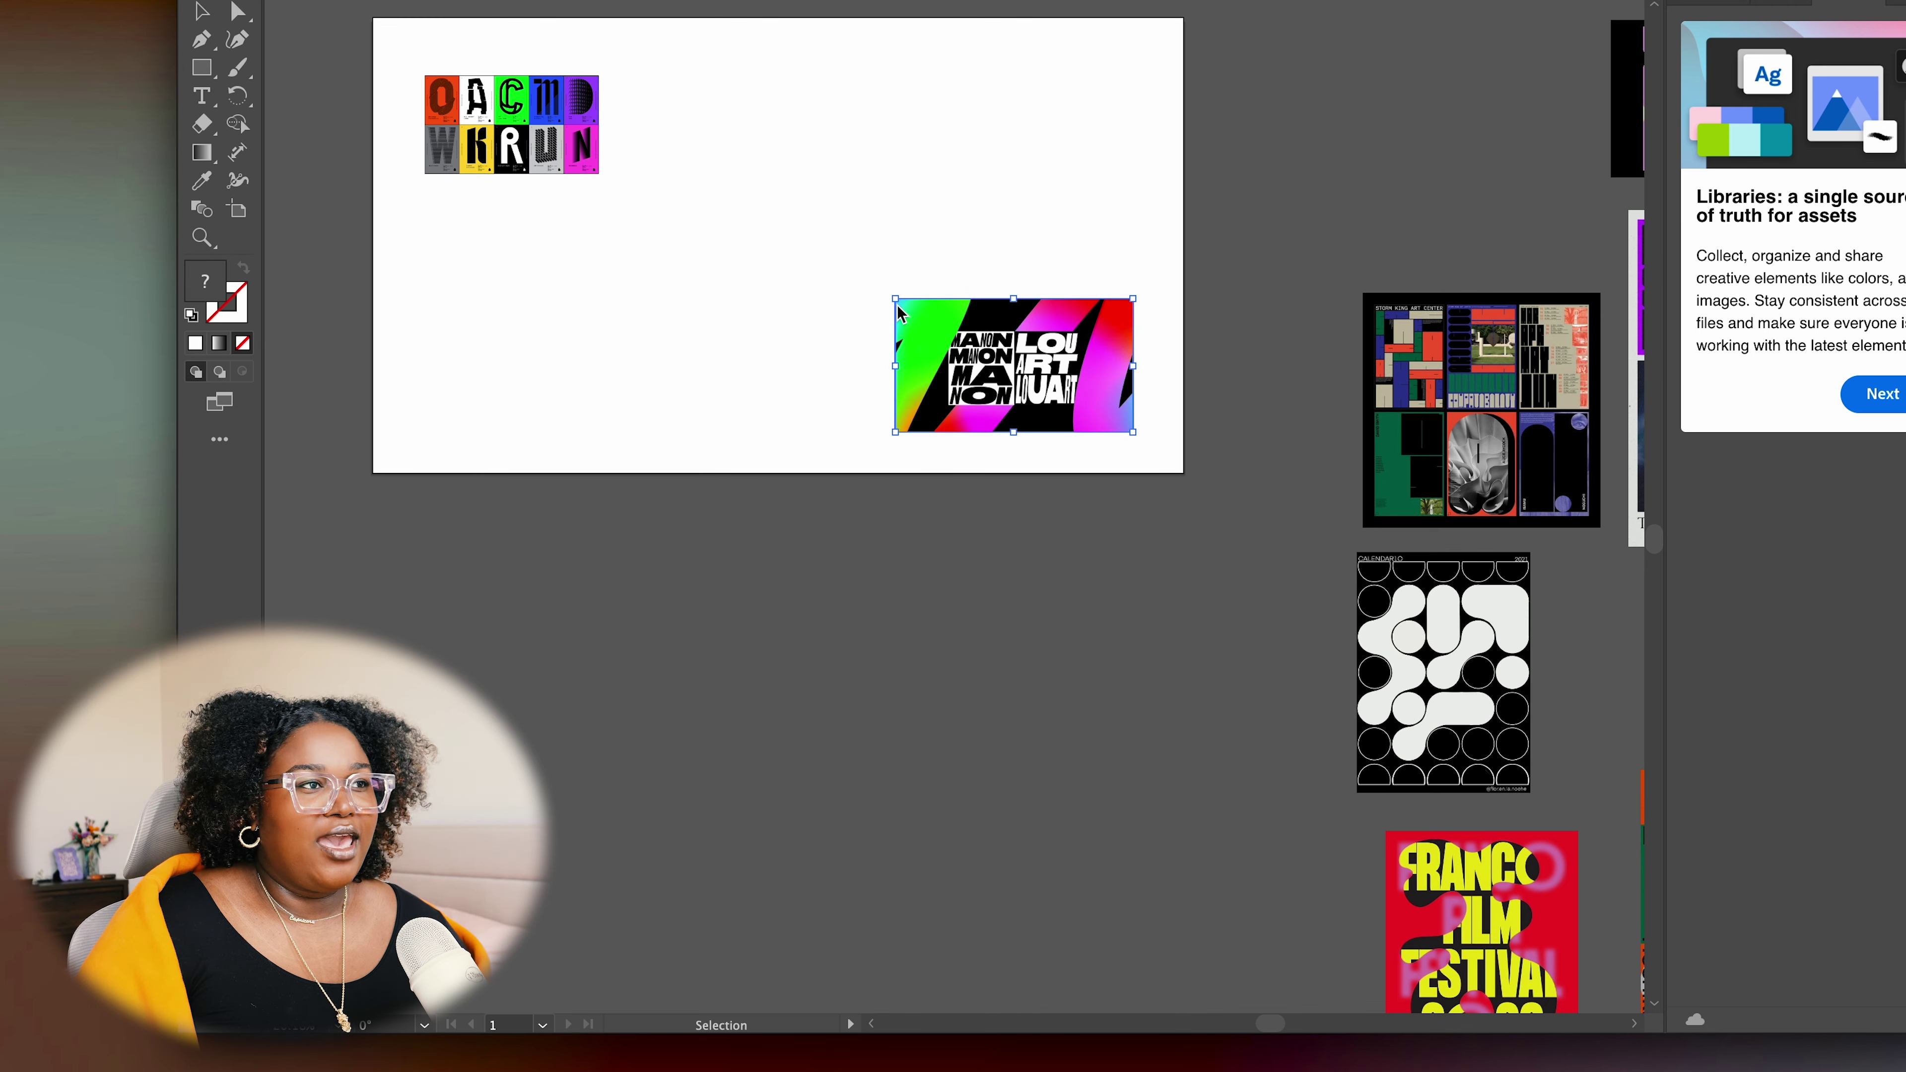
{"action": "left_click_drag", "start_coordinate": [895, 300], "coordinate": [1036, 390]}
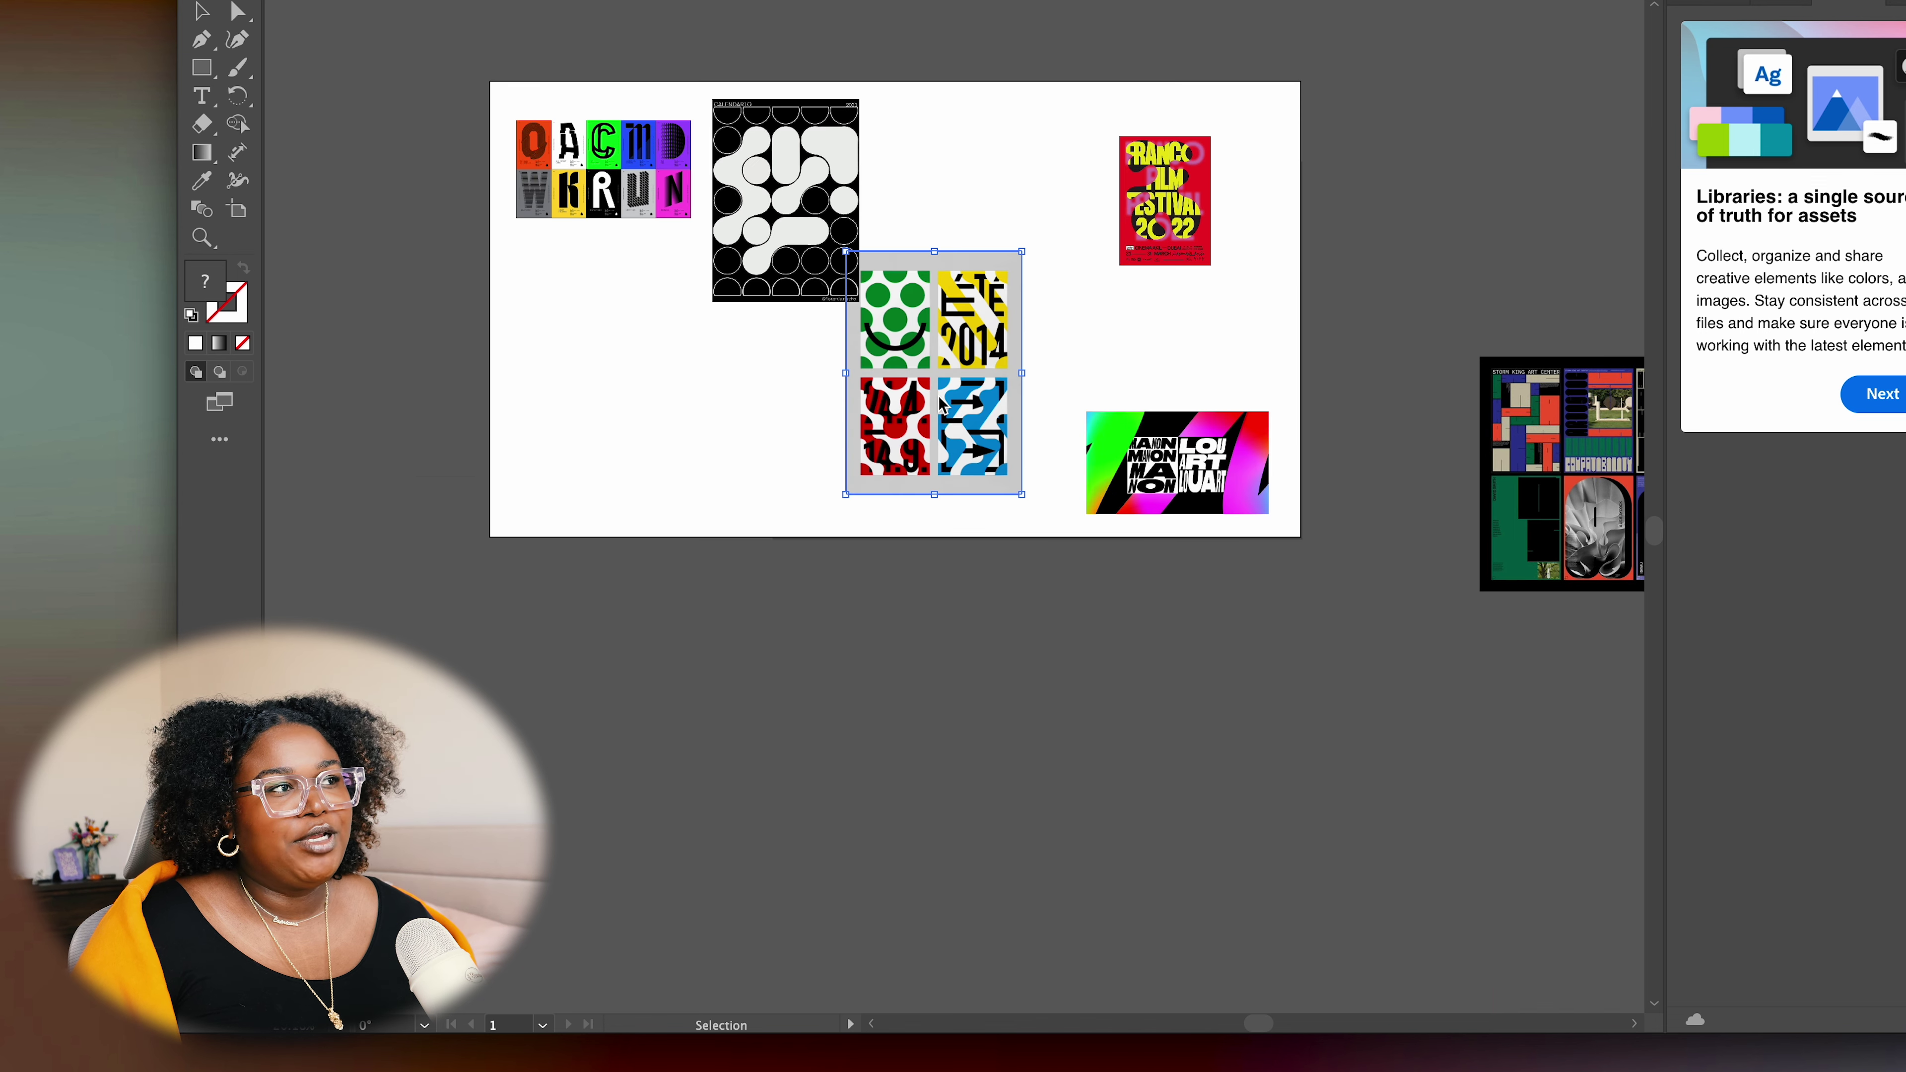
{"action": "left_click_drag", "start_coordinate": [961, 382], "coordinate": [1005, 254]}
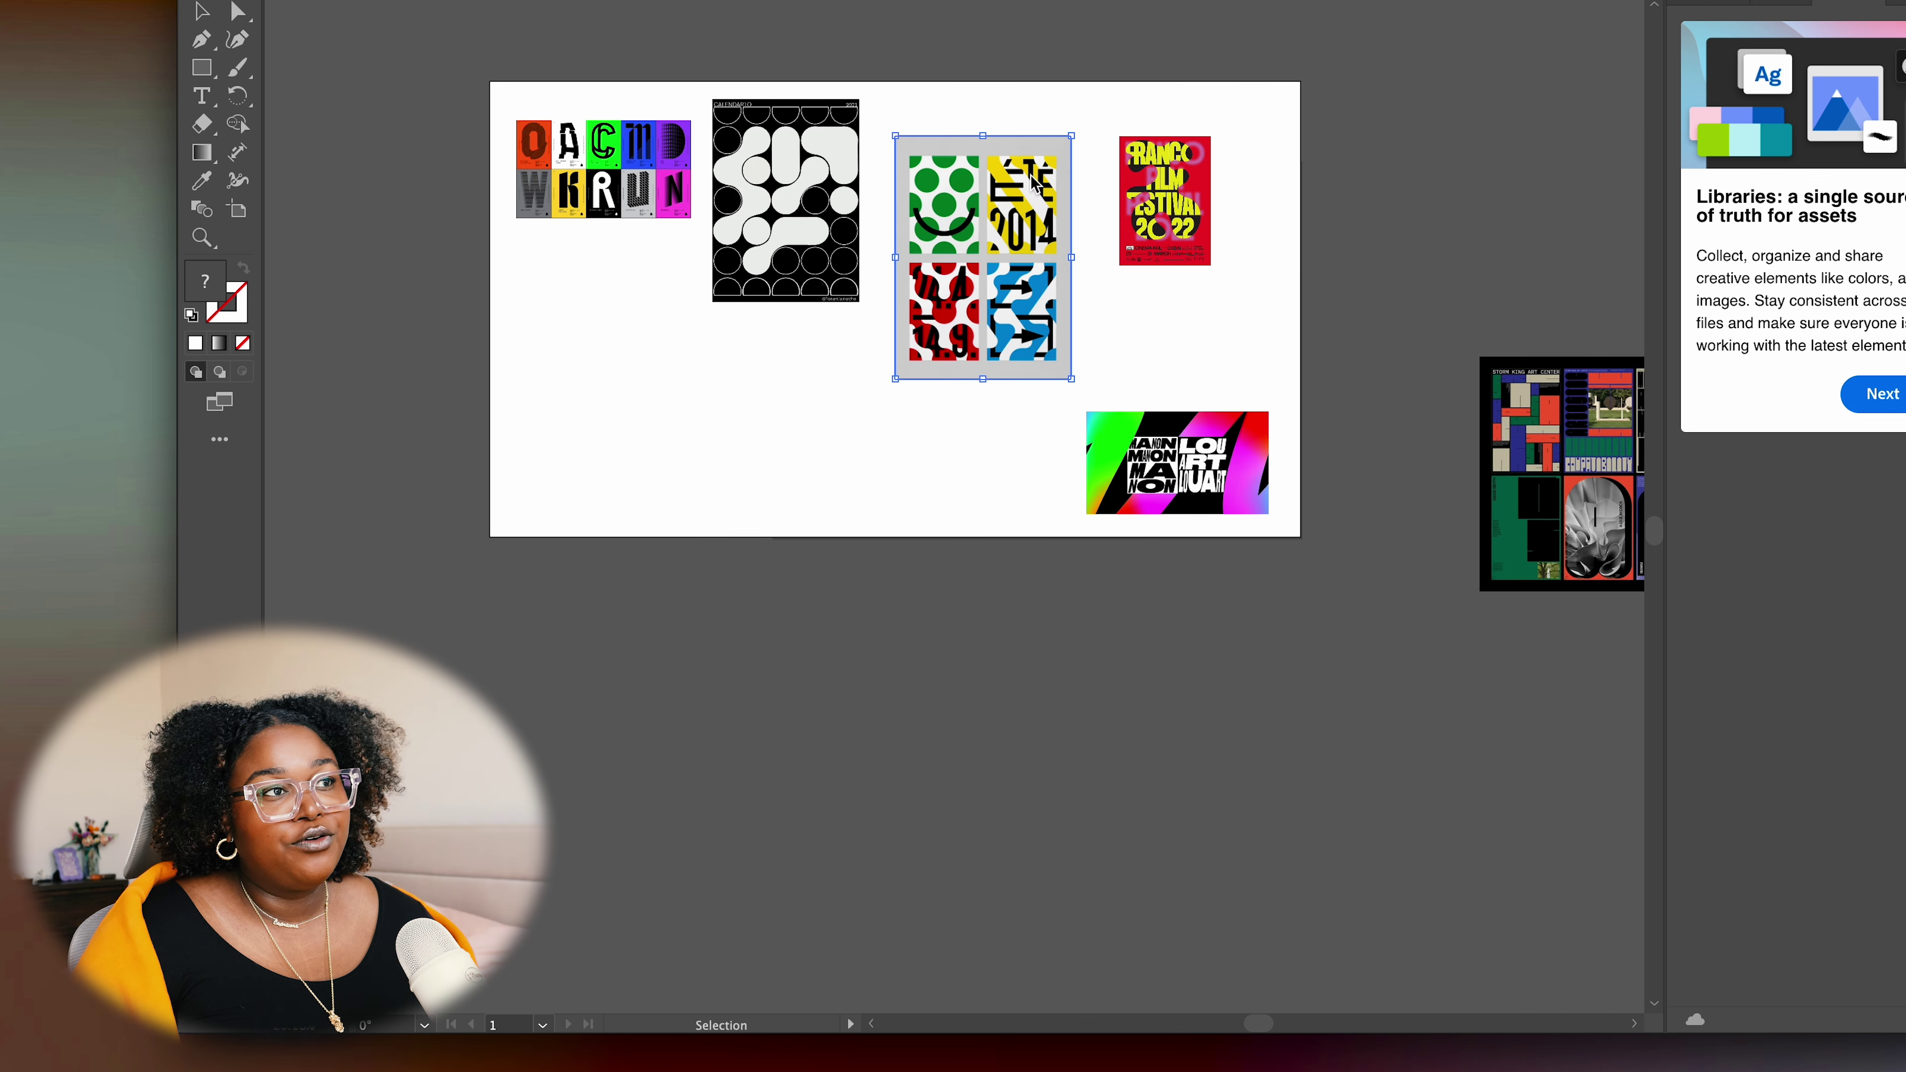
{"action": "left_click_drag", "start_coordinate": [1072, 136], "coordinate": [1028, 252]}
{"action": "left_click_drag", "start_coordinate": [966, 339], "coordinate": [672, 433]}
{"action": "left_click_drag", "start_coordinate": [645, 331], "coordinate": [637, 415]}
{"action": "left_click_drag", "start_coordinate": [616, 201], "coordinate": [773, 409]}
{"action": "left_click_drag", "start_coordinate": [1162, 201], "coordinate": [865, 271]}
{"action": "scroll", "coordinate": [1125, 338], "scroll_direction": "right", "scroll_amount": 2}
{"action": "scroll", "coordinate": [1125, 338], "scroll_direction": "up", "scroll_amount": 1}
{"action": "left_click_drag", "start_coordinate": [711, 403], "coordinate": [570, 168]}
{"action": "left_click_drag", "start_coordinate": [507, 451], "coordinate": [567, 323]}
{"action": "left_click_drag", "start_coordinate": [1099, 494], "coordinate": [1059, 423]}
{"action": "scroll", "coordinate": [1182, 404], "scroll_direction": "up", "scroll_amount": 1}
{"action": "scroll", "coordinate": [1183, 404], "scroll_direction": "right", "scroll_amount": 1}
{"action": "left_click_drag", "start_coordinate": [597, 214], "coordinate": [597, 293]}
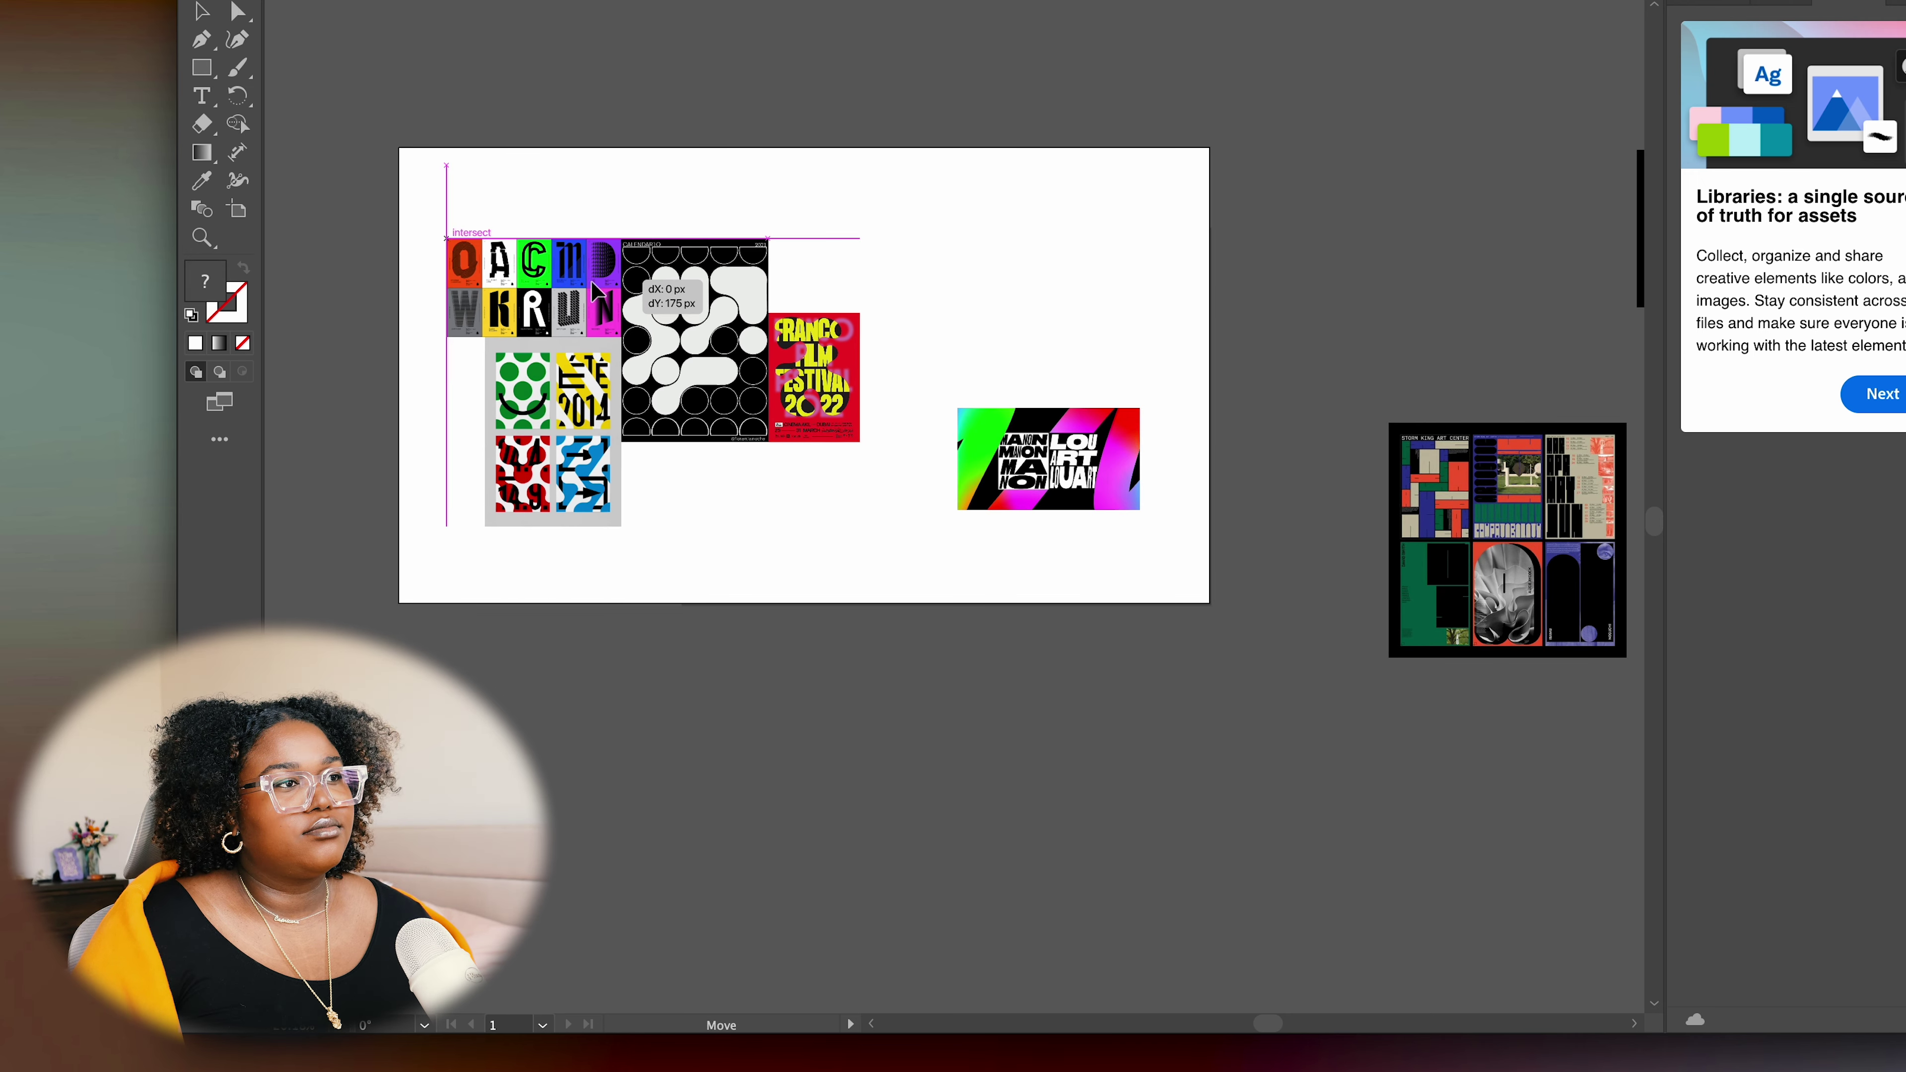
{"action": "scroll", "coordinate": [1033, 518], "scroll_direction": "down", "scroll_amount": 1}
{"action": "scroll", "coordinate": [1054, 541], "scroll_direction": "right", "scroll_amount": 2}
{"action": "scroll", "coordinate": [1054, 540], "scroll_direction": "up", "scroll_amount": 1}
{"action": "left_click_drag", "start_coordinate": [959, 418], "coordinate": [944, 250]}
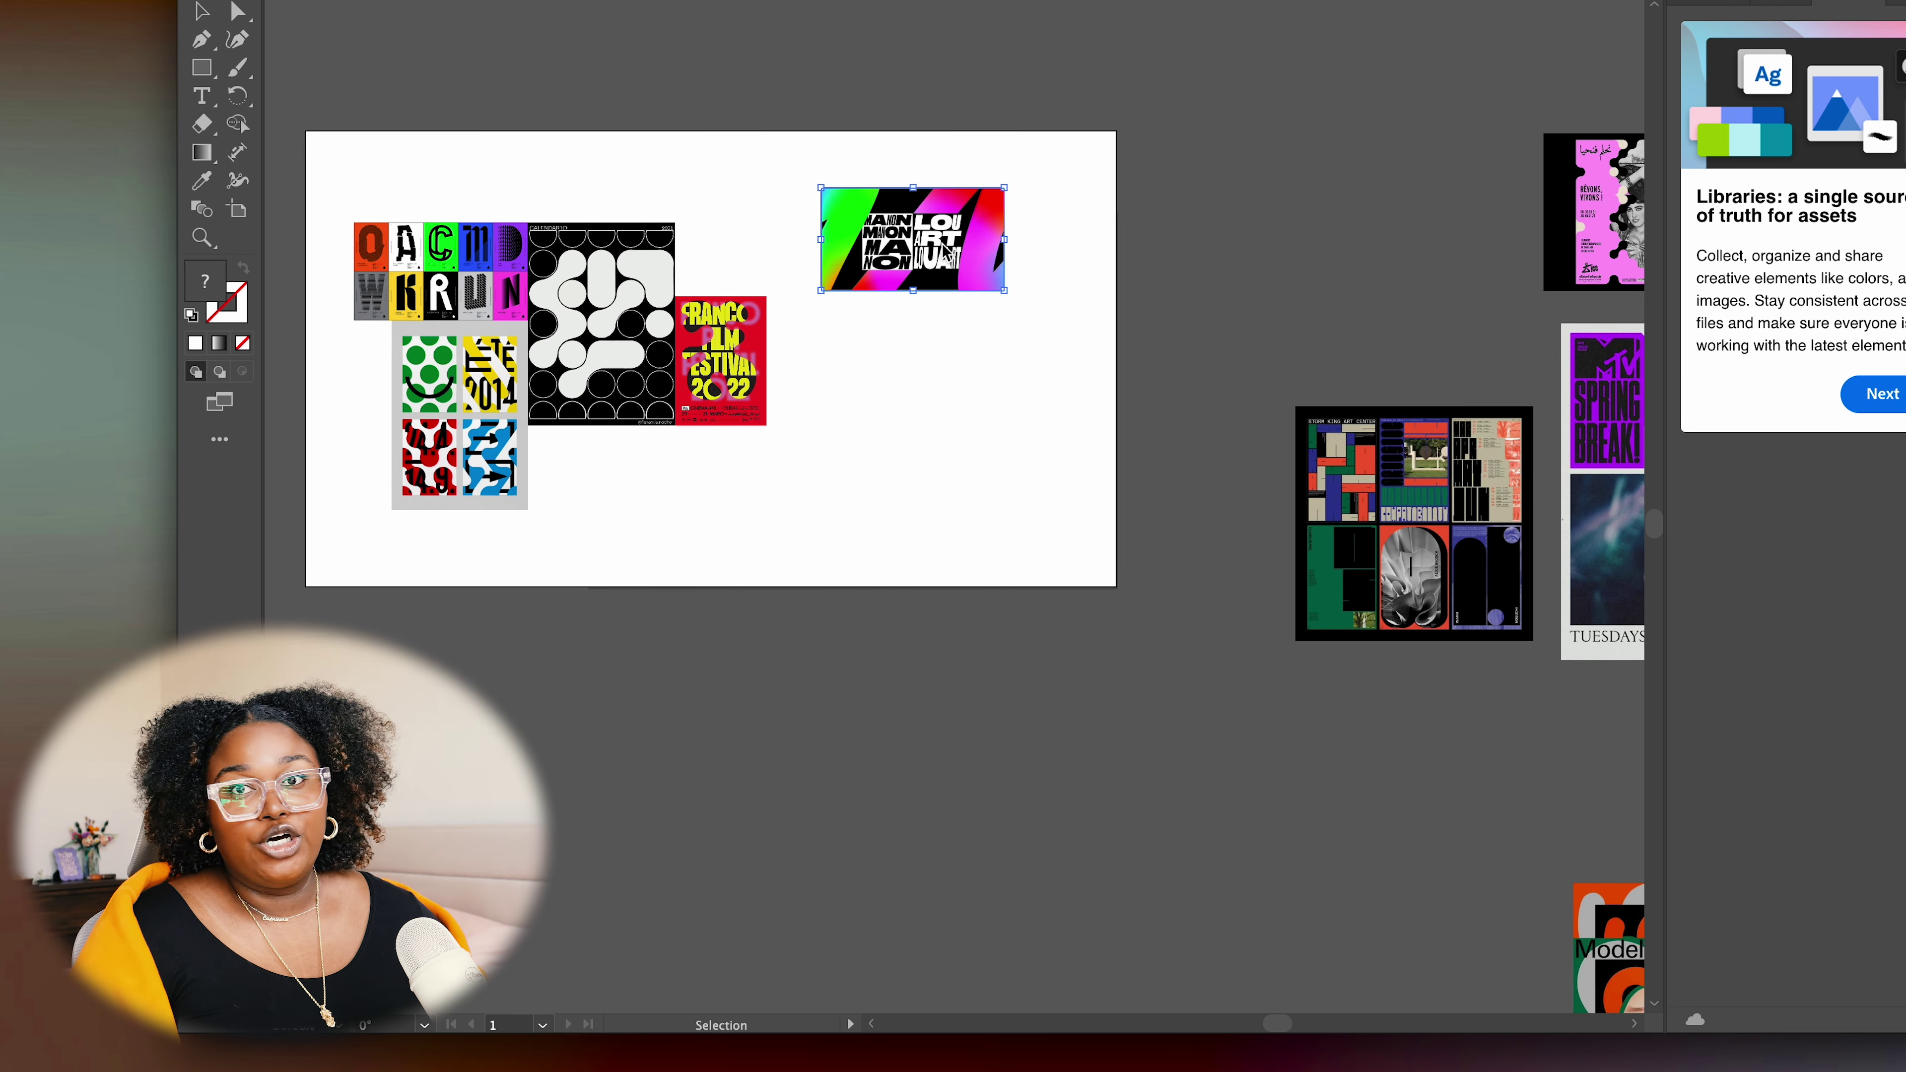
{"action": "left_click", "coordinate": [1262, 681]}
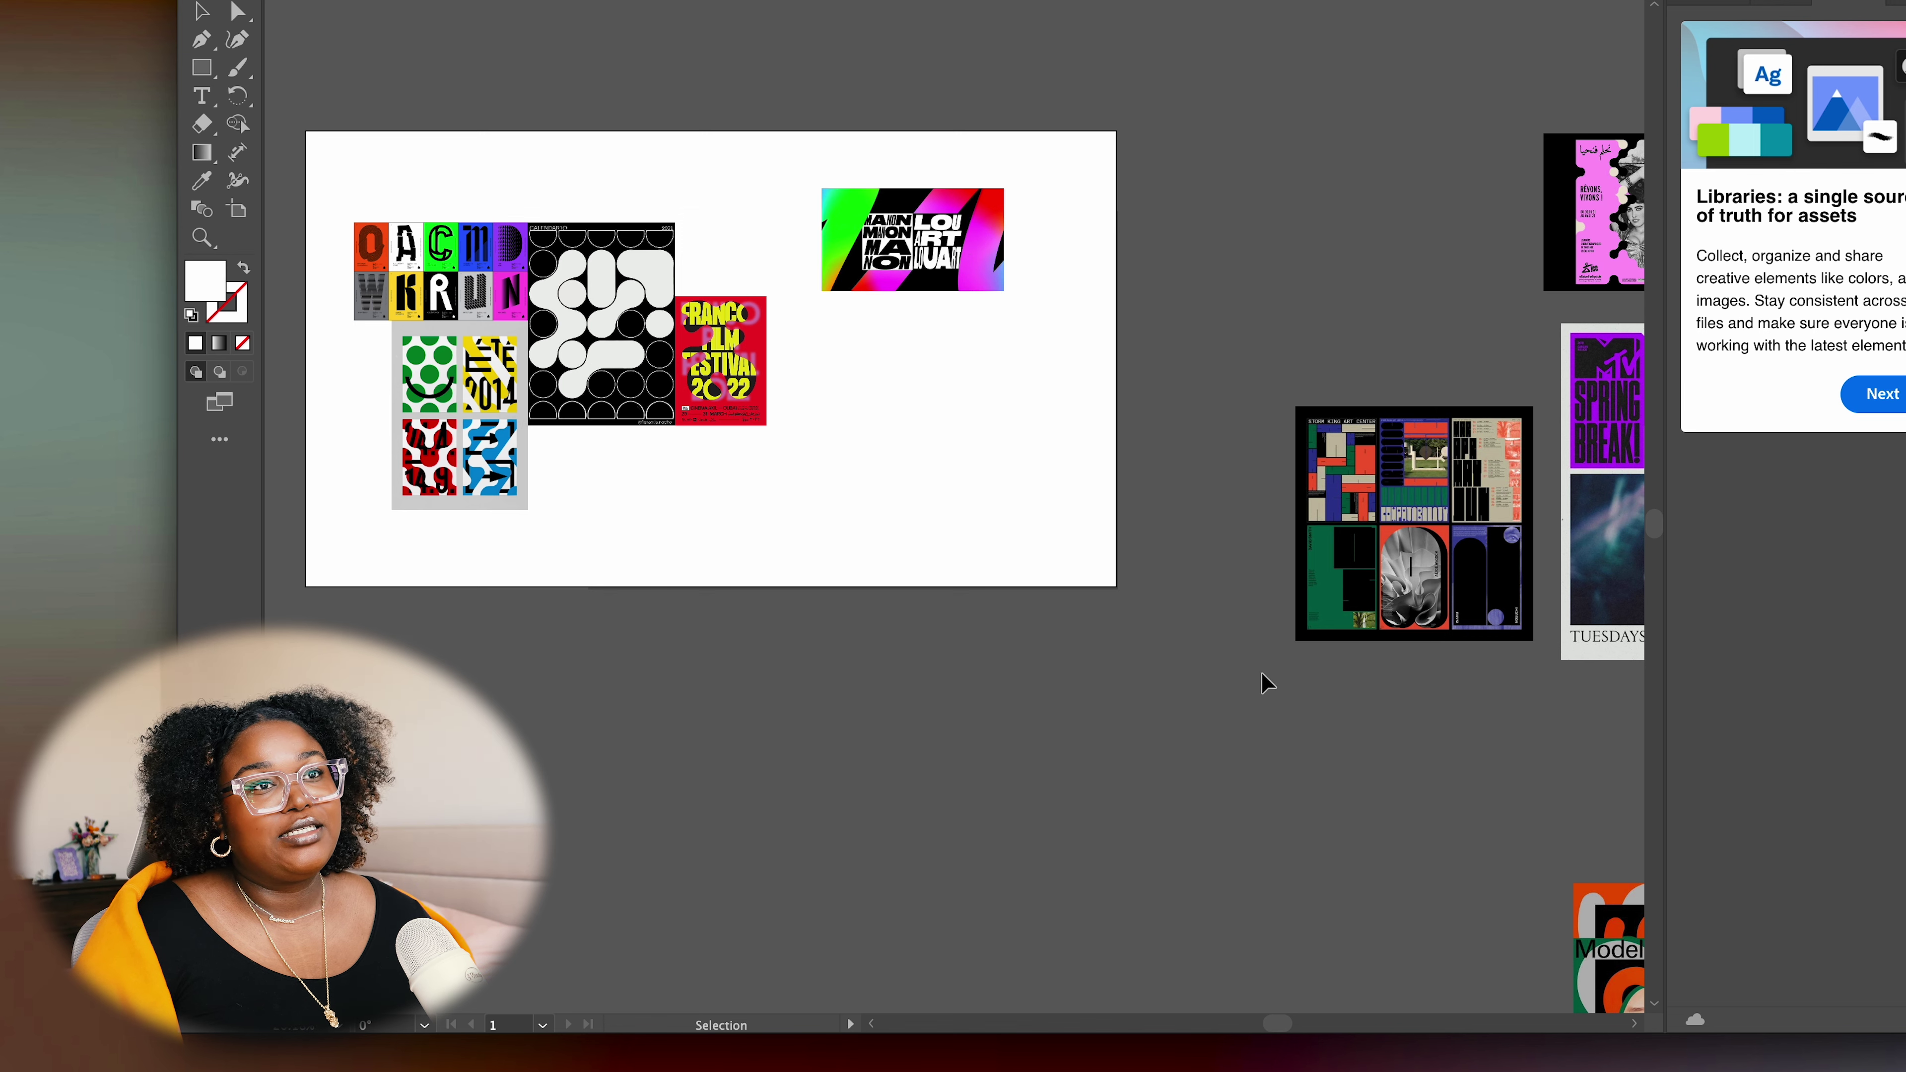
{"action": "scroll", "coordinate": [1262, 681], "scroll_direction": "down", "scroll_amount": 3}
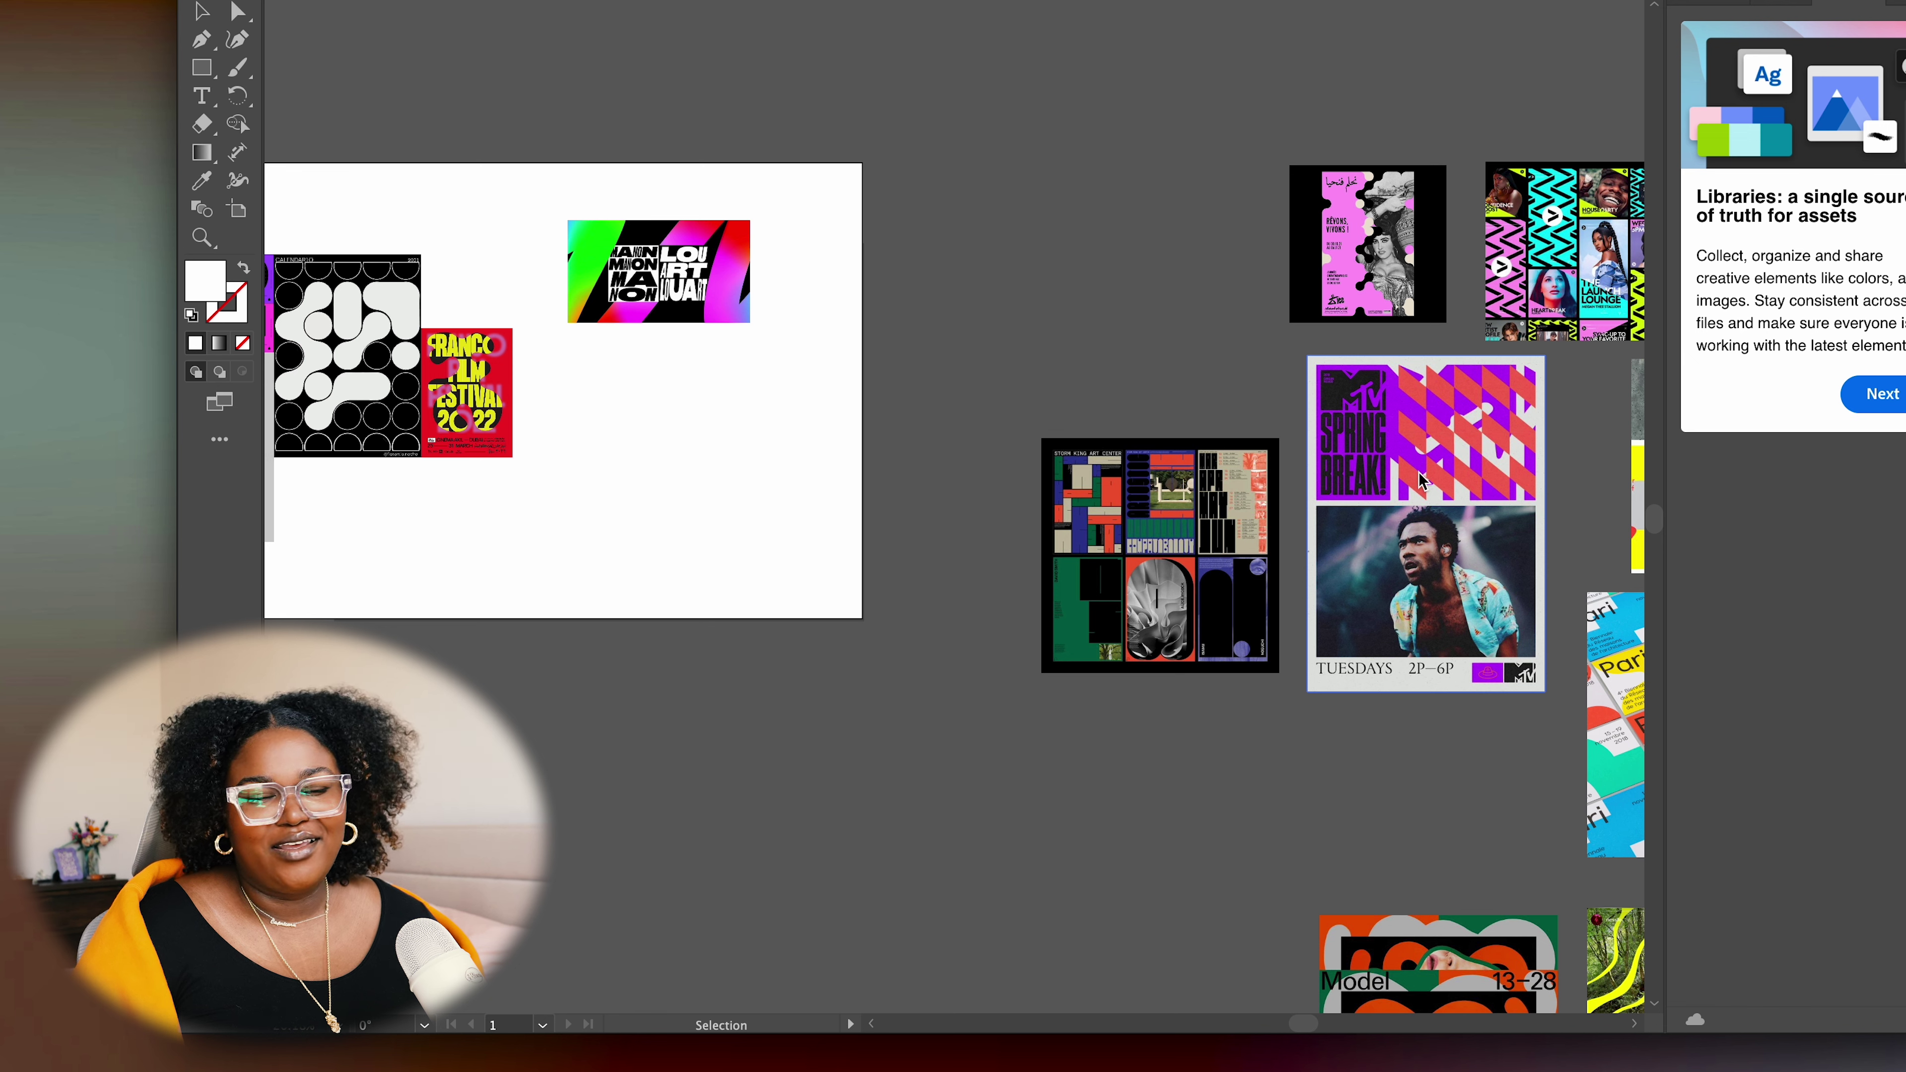
{"action": "left_click_drag", "start_coordinate": [1459, 480], "coordinate": [1128, 175]}
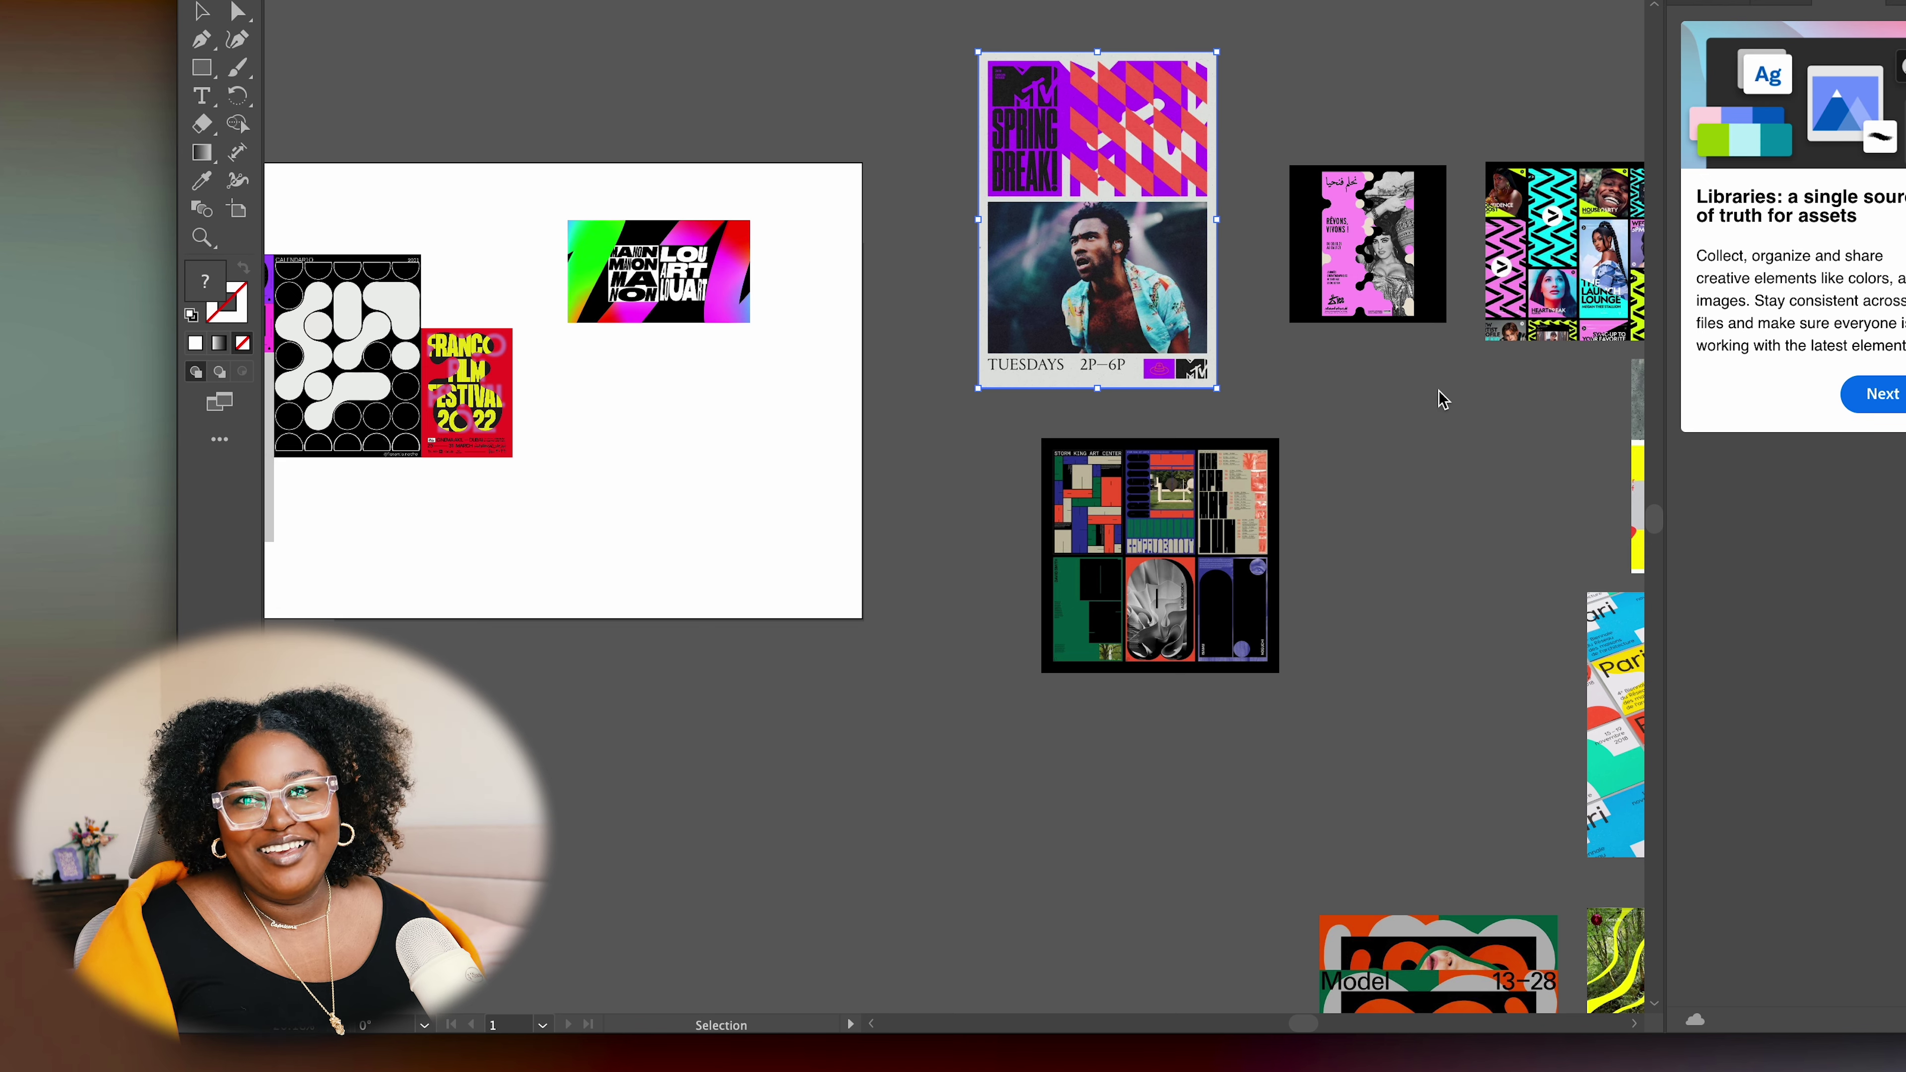
{"action": "scroll", "coordinate": [1442, 399], "scroll_direction": "down", "scroll_amount": 3}
{"action": "scroll", "coordinate": [1089, 465], "scroll_direction": "up", "scroll_amount": 6}
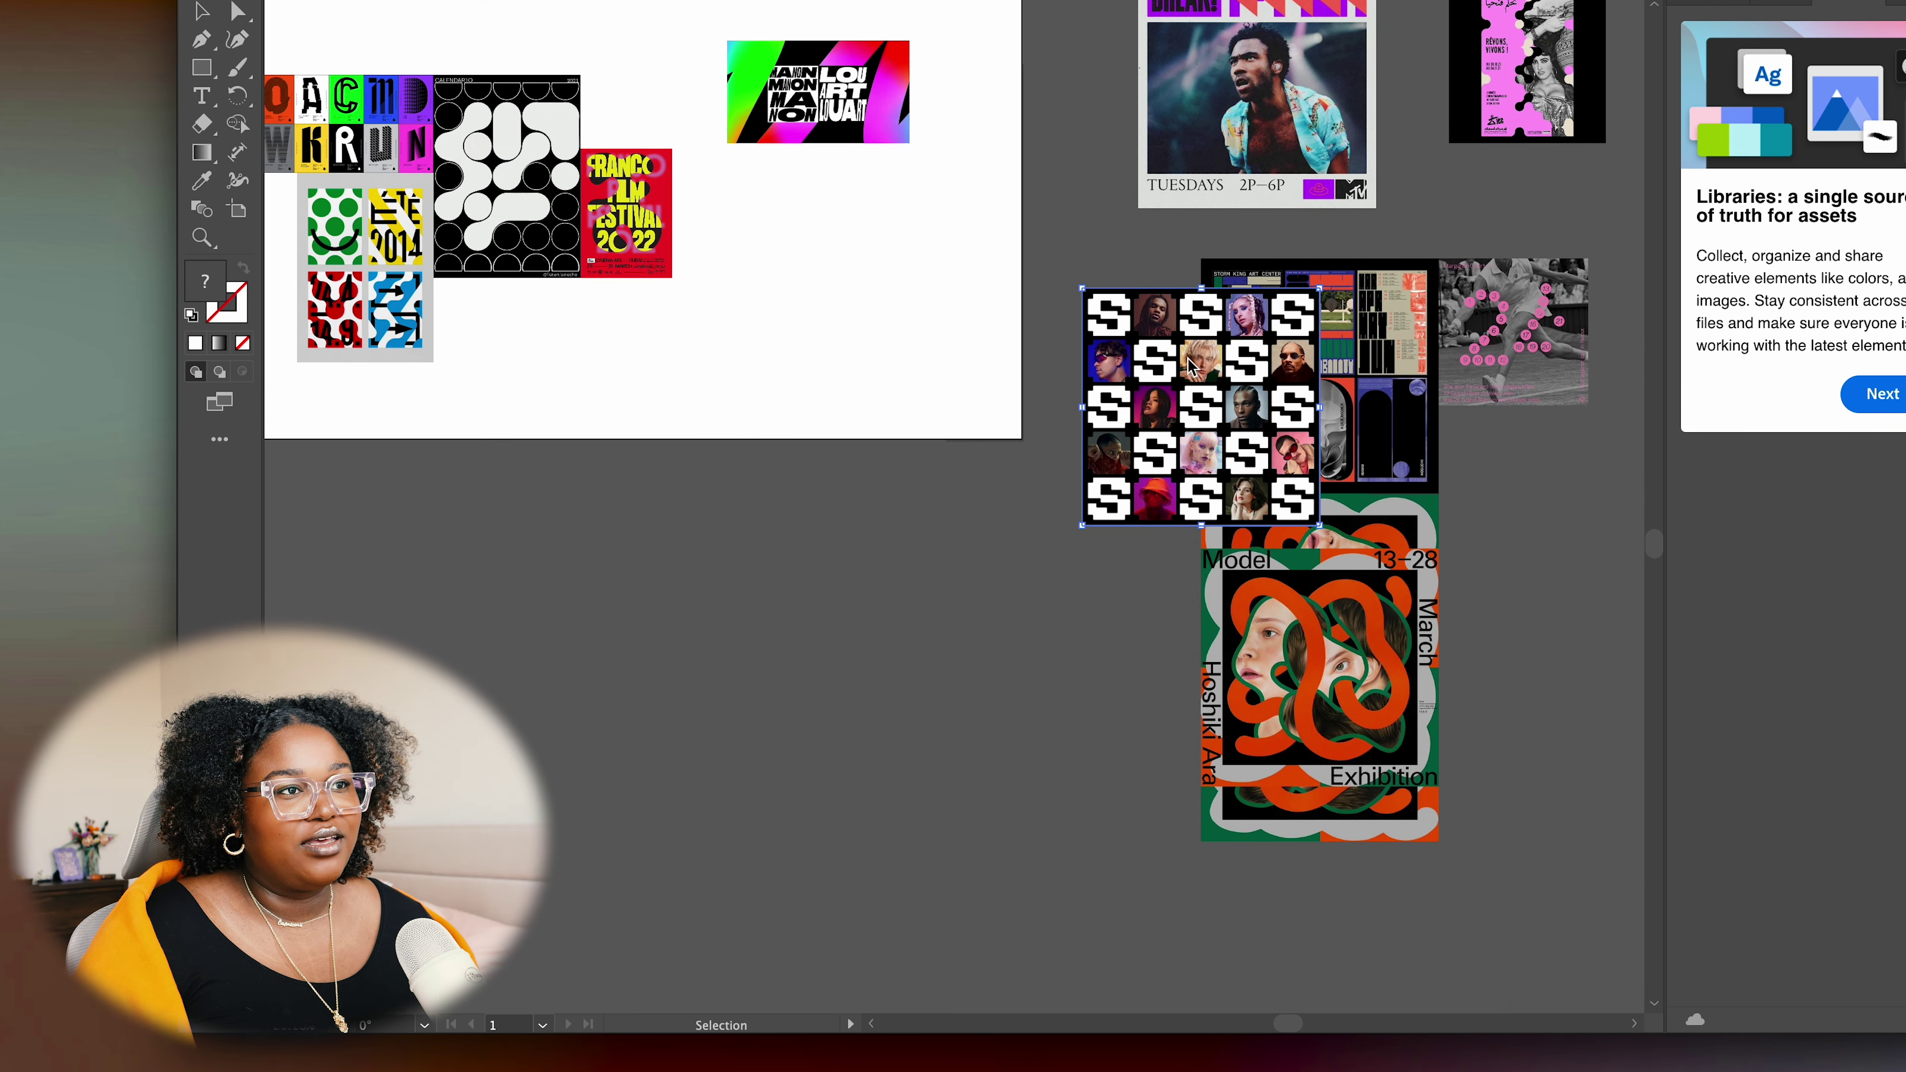
{"action": "scroll", "coordinate": [1089, 467], "scroll_direction": "left", "scroll_amount": 5}
{"action": "scroll", "coordinate": [1089, 467], "scroll_direction": "up", "scroll_amount": 4}
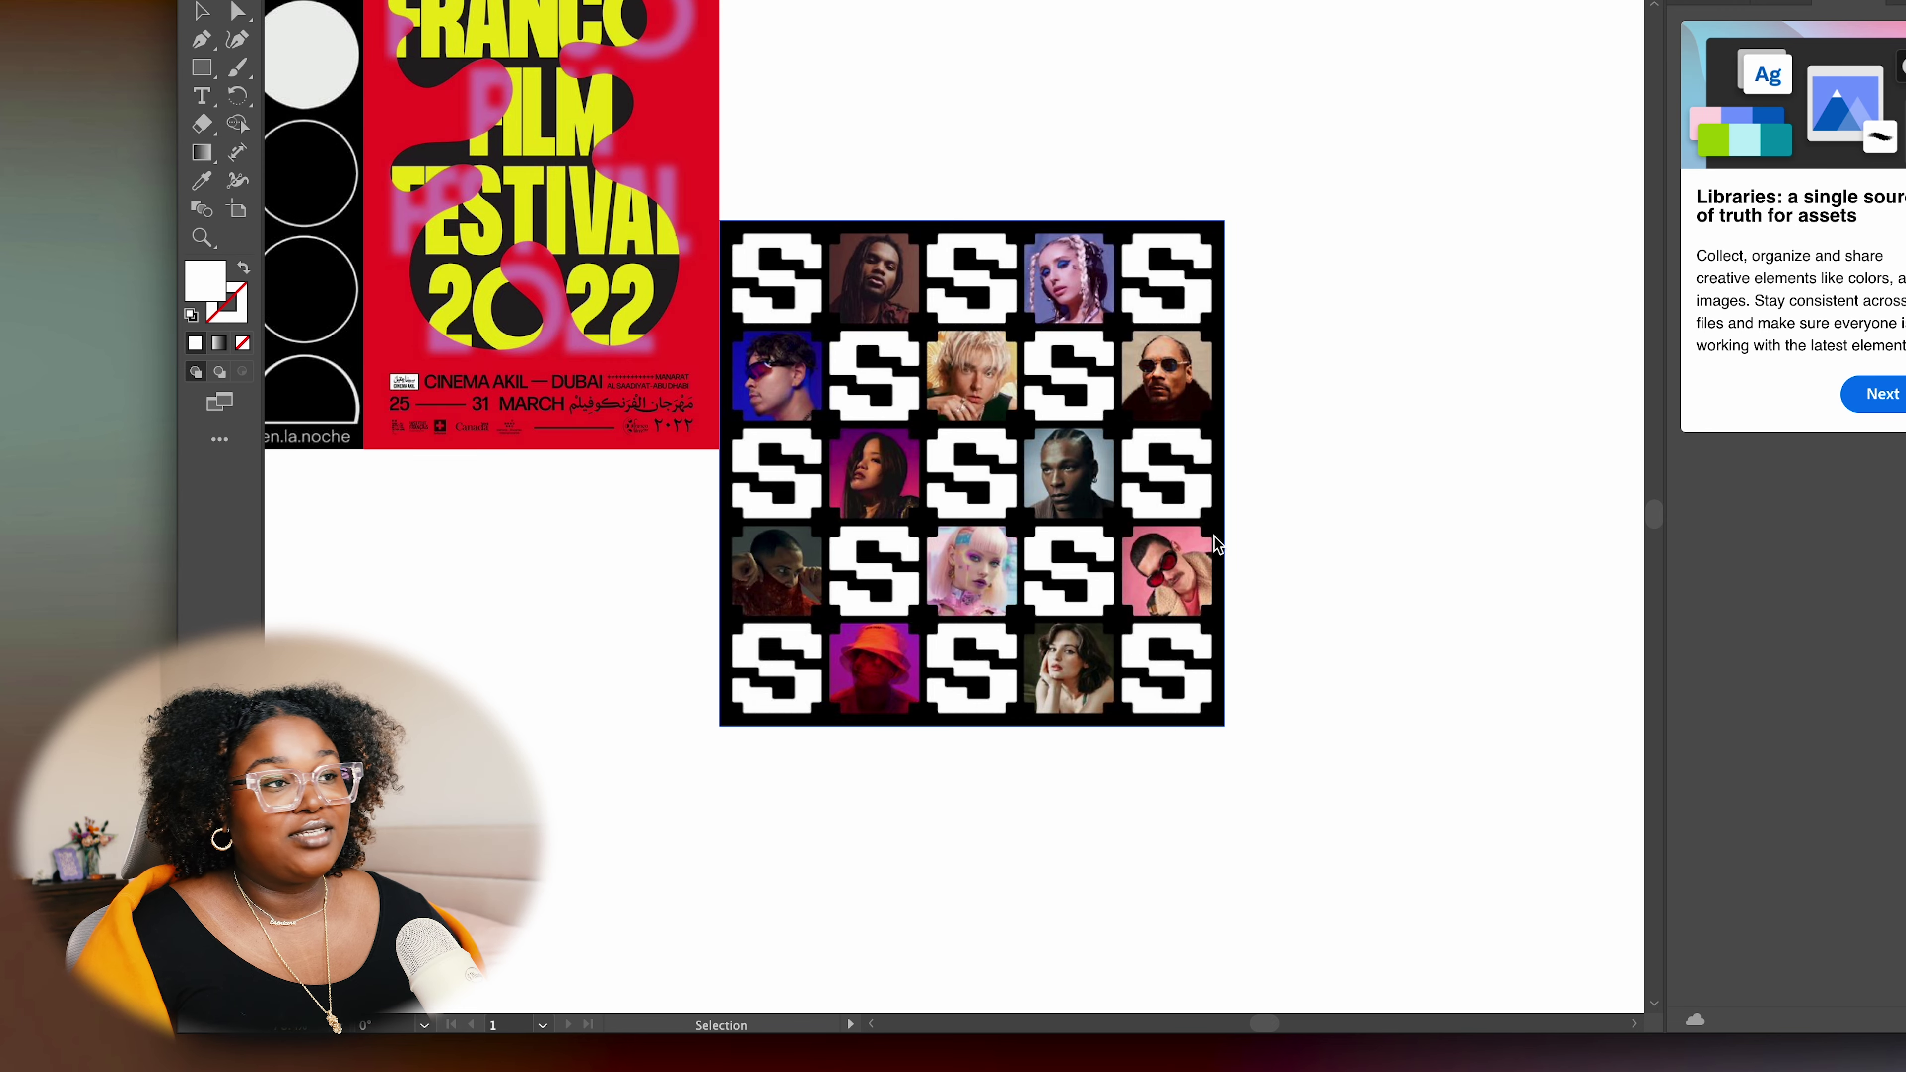
{"action": "scroll", "coordinate": [1416, 523], "scroll_direction": "down", "scroll_amount": 3}
{"action": "scroll", "coordinate": [1408, 553], "scroll_direction": "right", "scroll_amount": 2}
{"action": "scroll", "coordinate": [1408, 554], "scroll_direction": "up", "scroll_amount": 2}
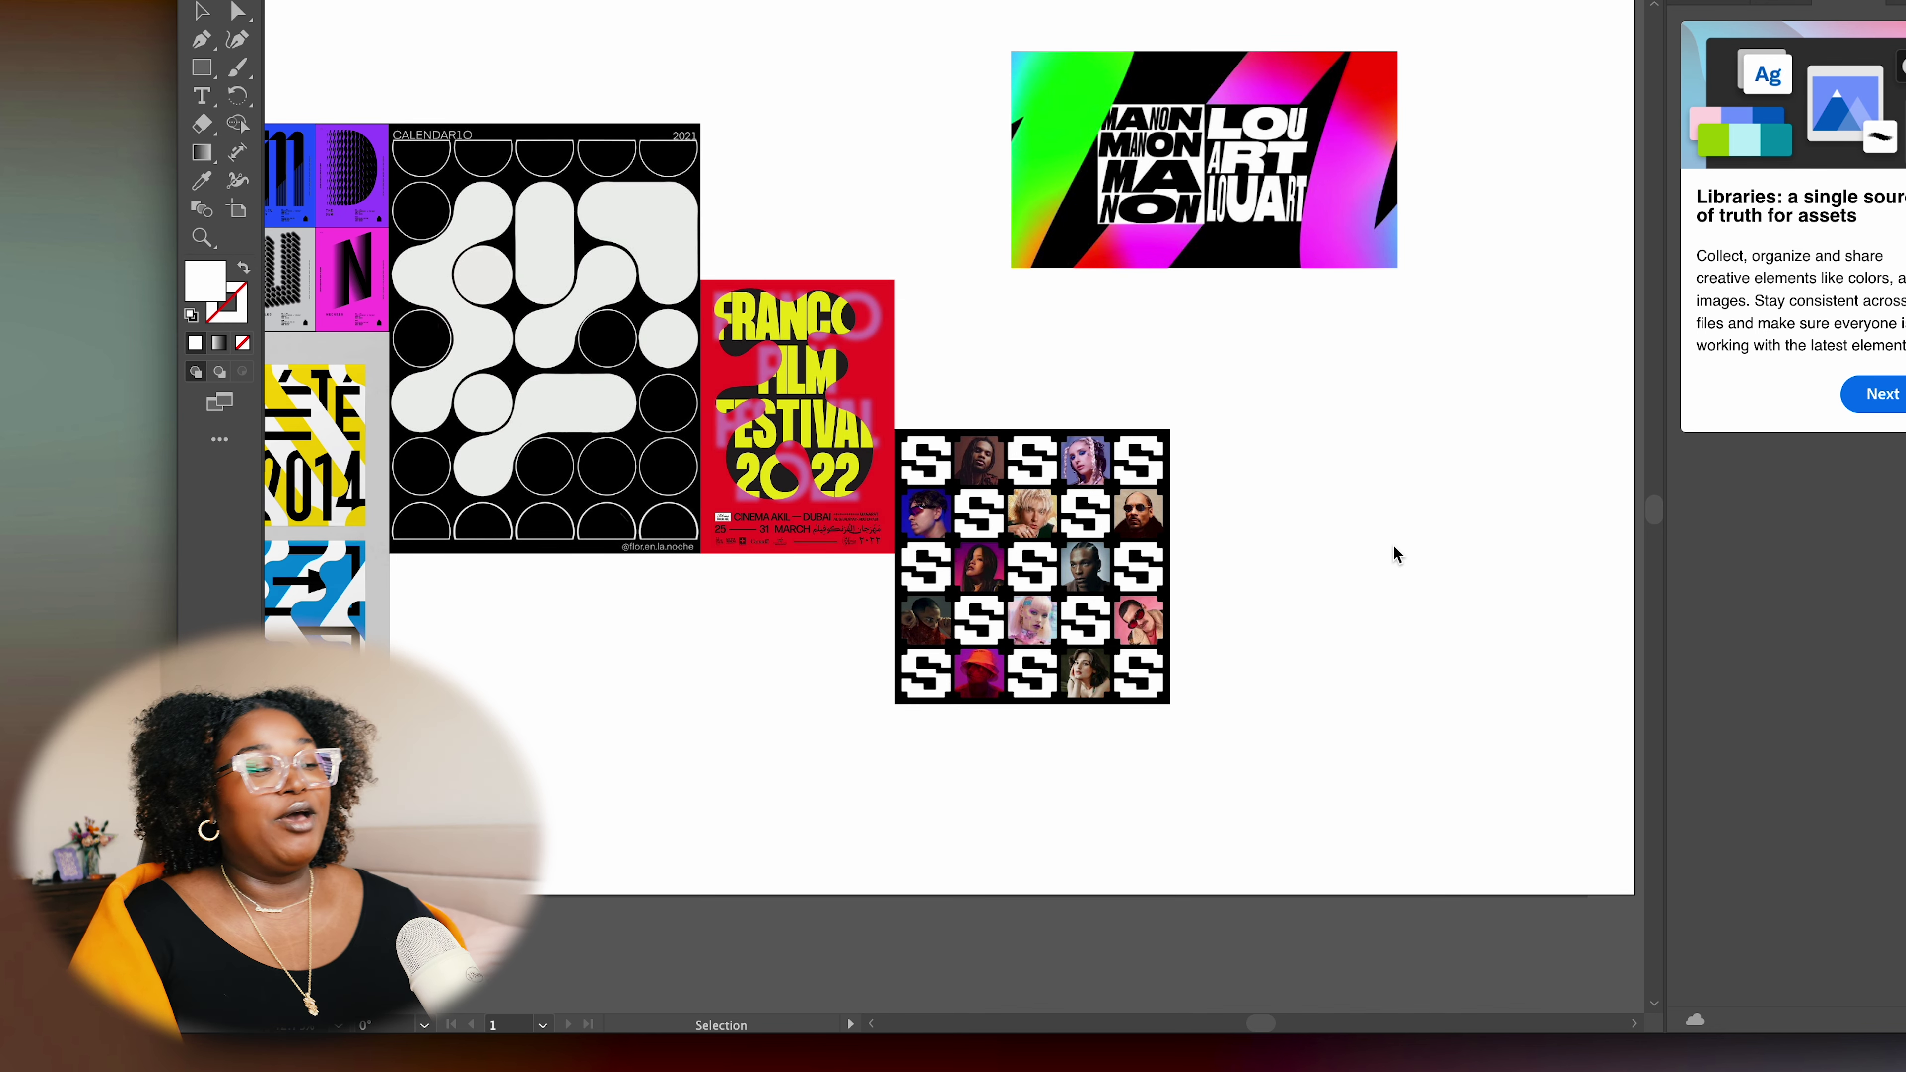
{"action": "left_click", "coordinate": [789, 743]}
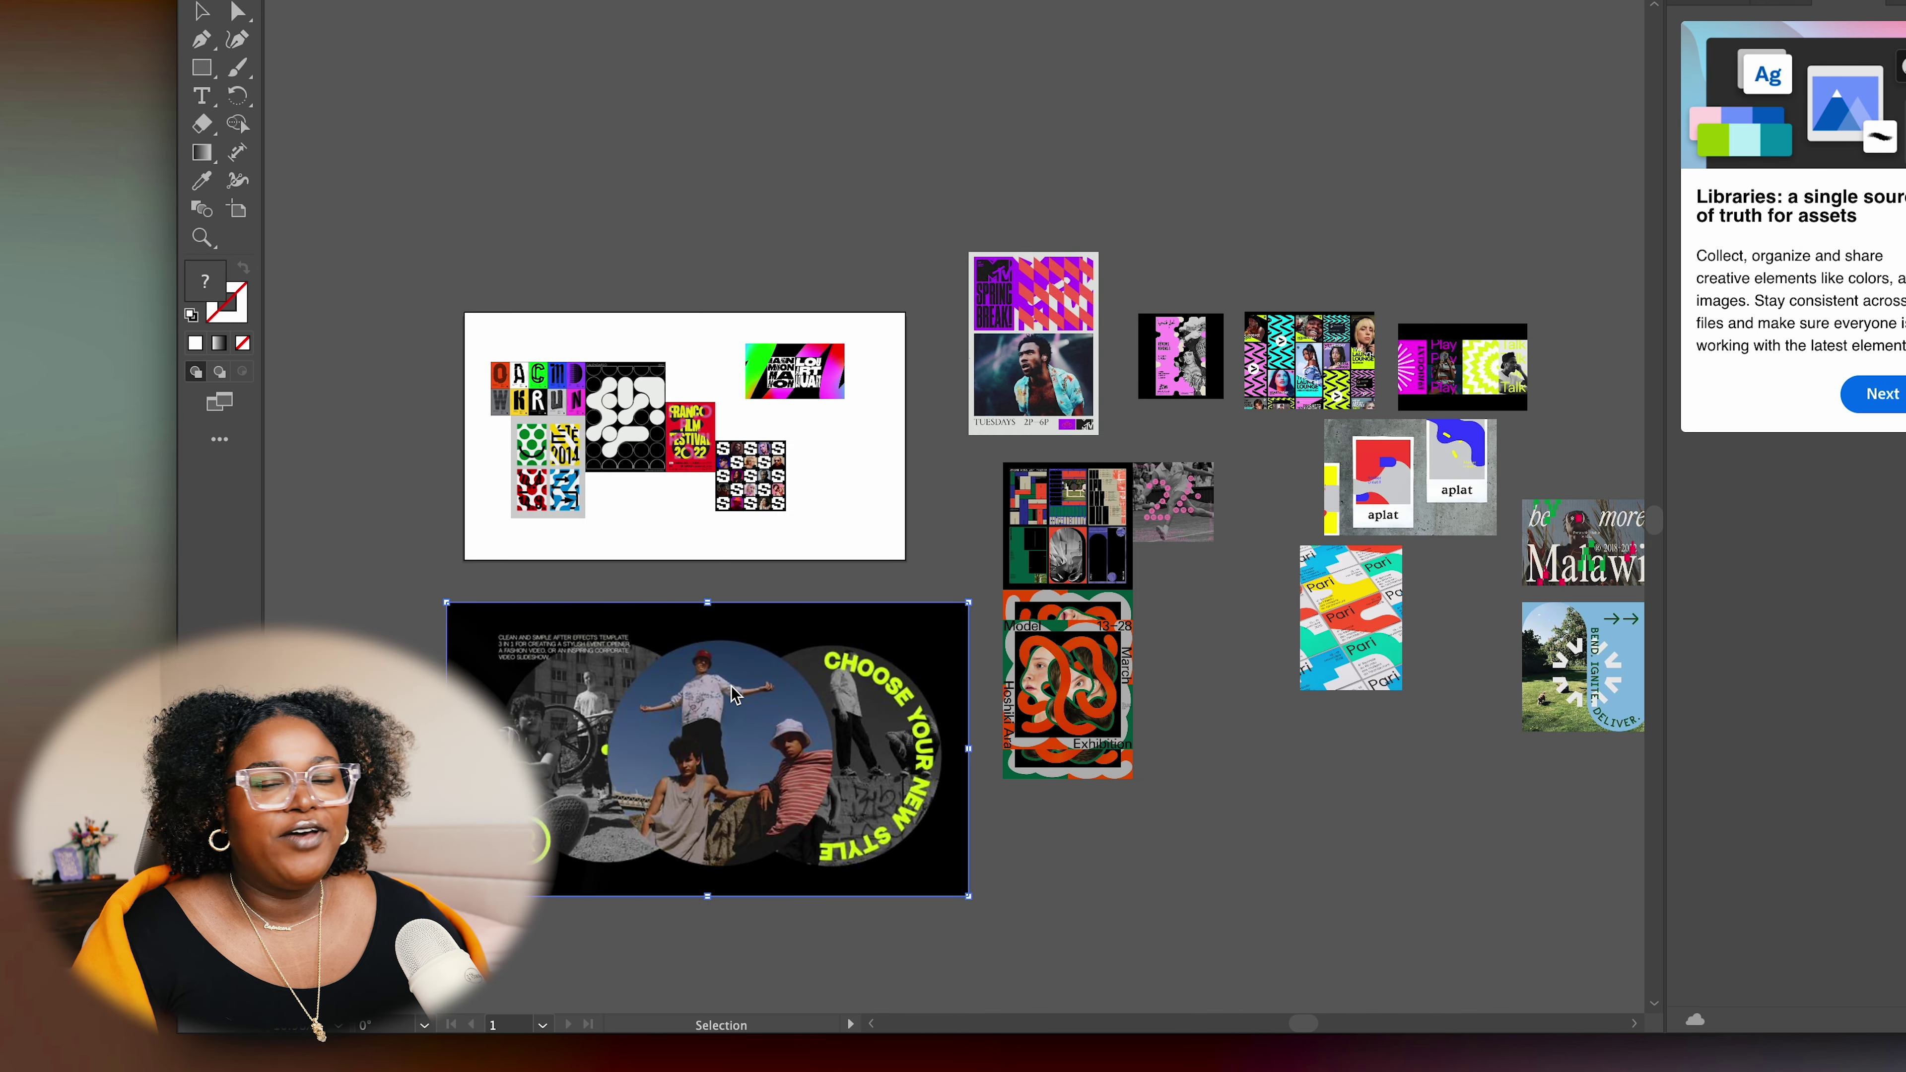
Shrink the CHOOSE YOUR NEW STYLE image, shift the Bend poster down, and bring in the Malawi poster
{"action": "left_click_drag", "start_coordinate": [967, 896], "coordinate": [731, 709]}
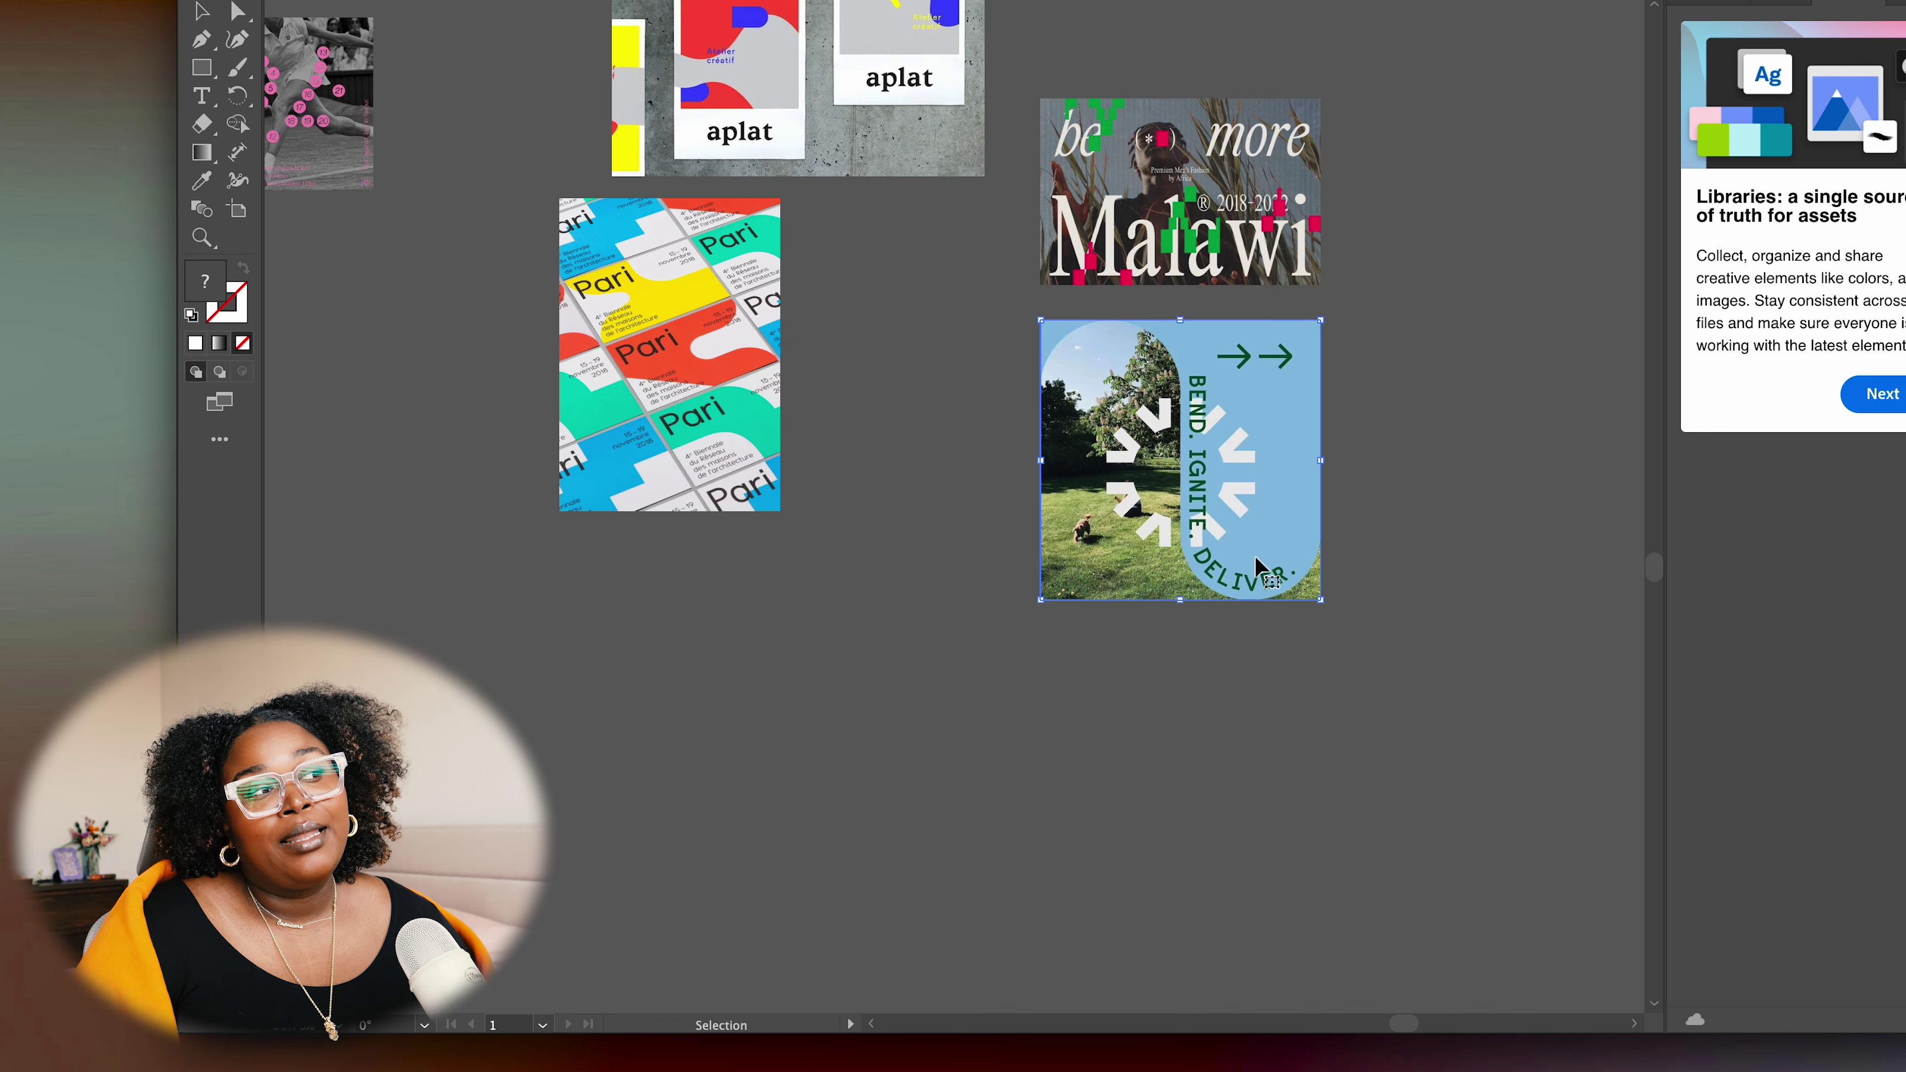
{"action": "left_click_drag", "start_coordinate": [1257, 570], "coordinate": [1272, 667]}
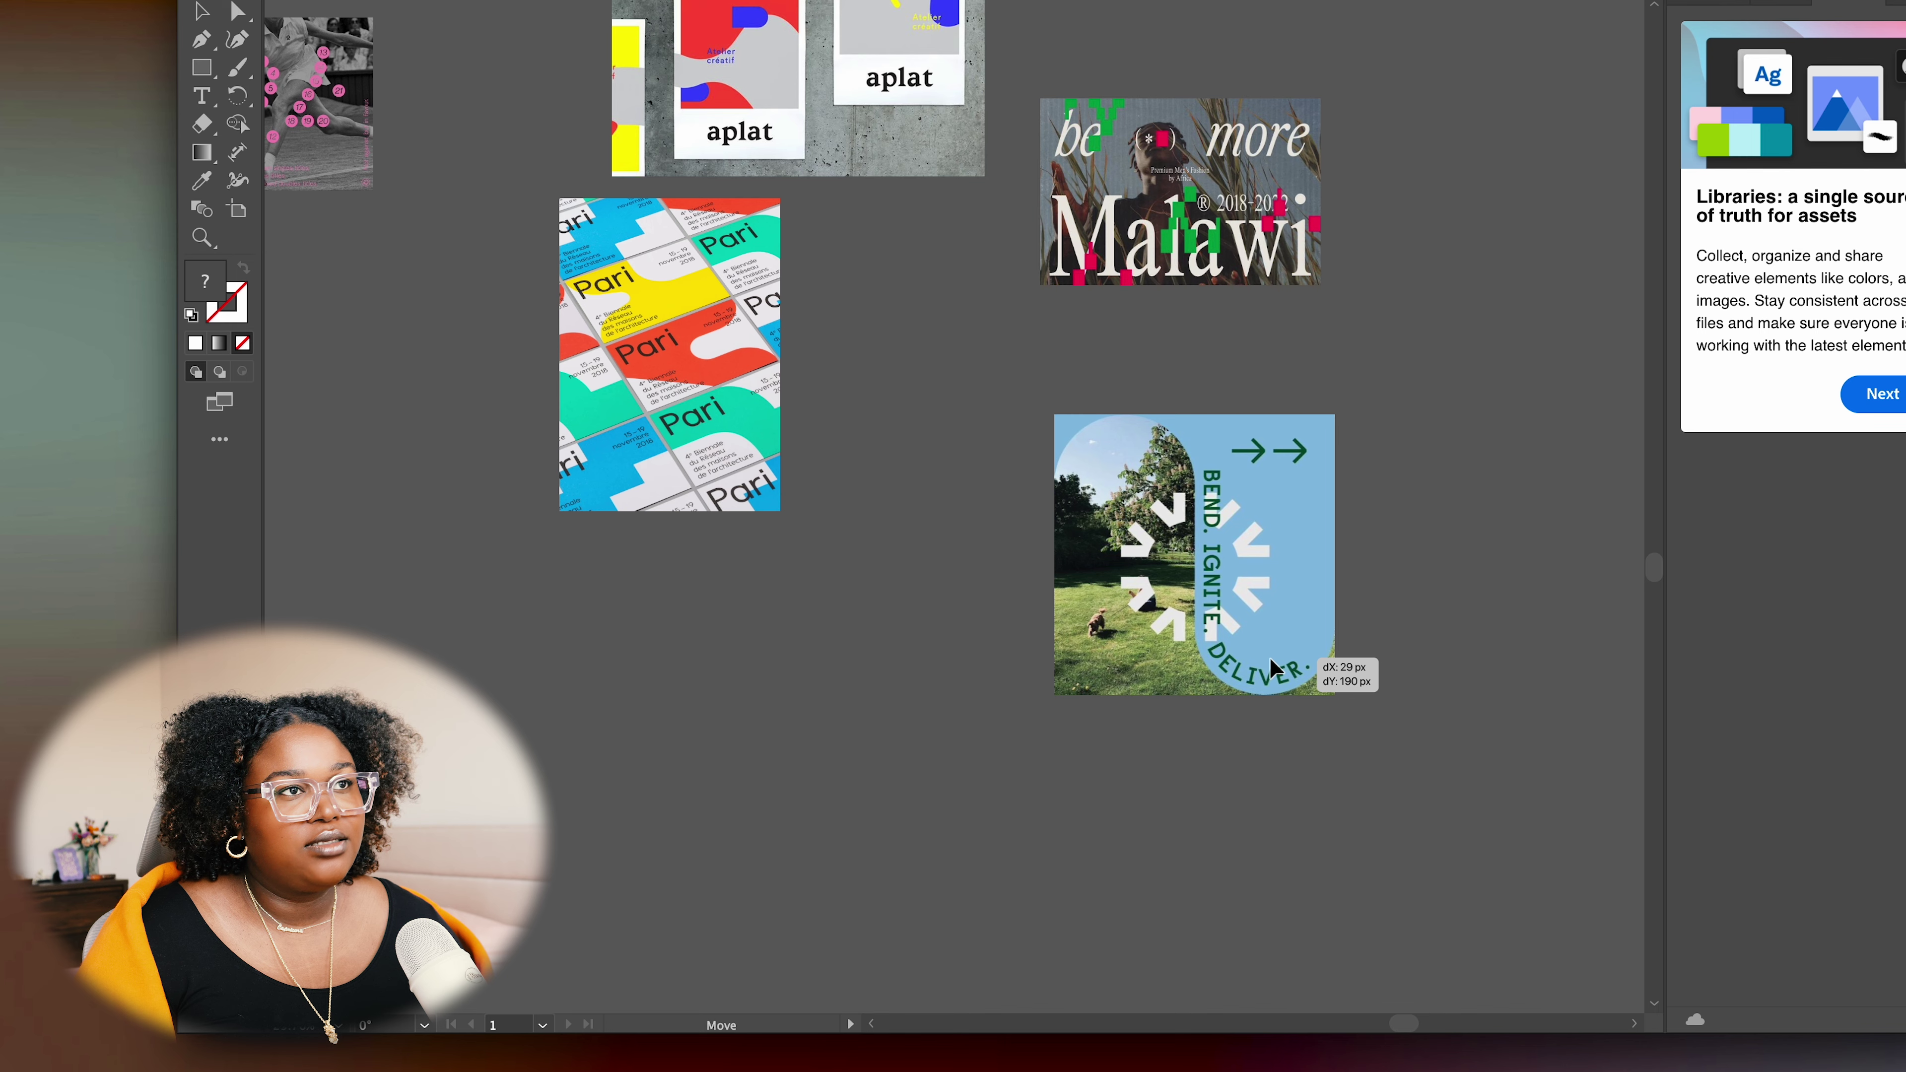
{"action": "left_click_drag", "start_coordinate": [1106, 284], "coordinate": [663, 760]}
{"action": "scroll", "coordinate": [1420, 796], "scroll_direction": "left", "scroll_amount": 10}
{"action": "left_click_drag", "start_coordinate": [1595, 676], "coordinate": [1190, 439]}
{"action": "left_click", "coordinate": [1118, 867]}
Position the CHOOSE YOUR NEW STYLE image on the artboard and reselect the Malawi poster
{"action": "scroll", "coordinate": [1099, 251], "scroll_direction": "up", "scroll_amount": 5}
{"action": "left_click", "coordinate": [1001, 319]}
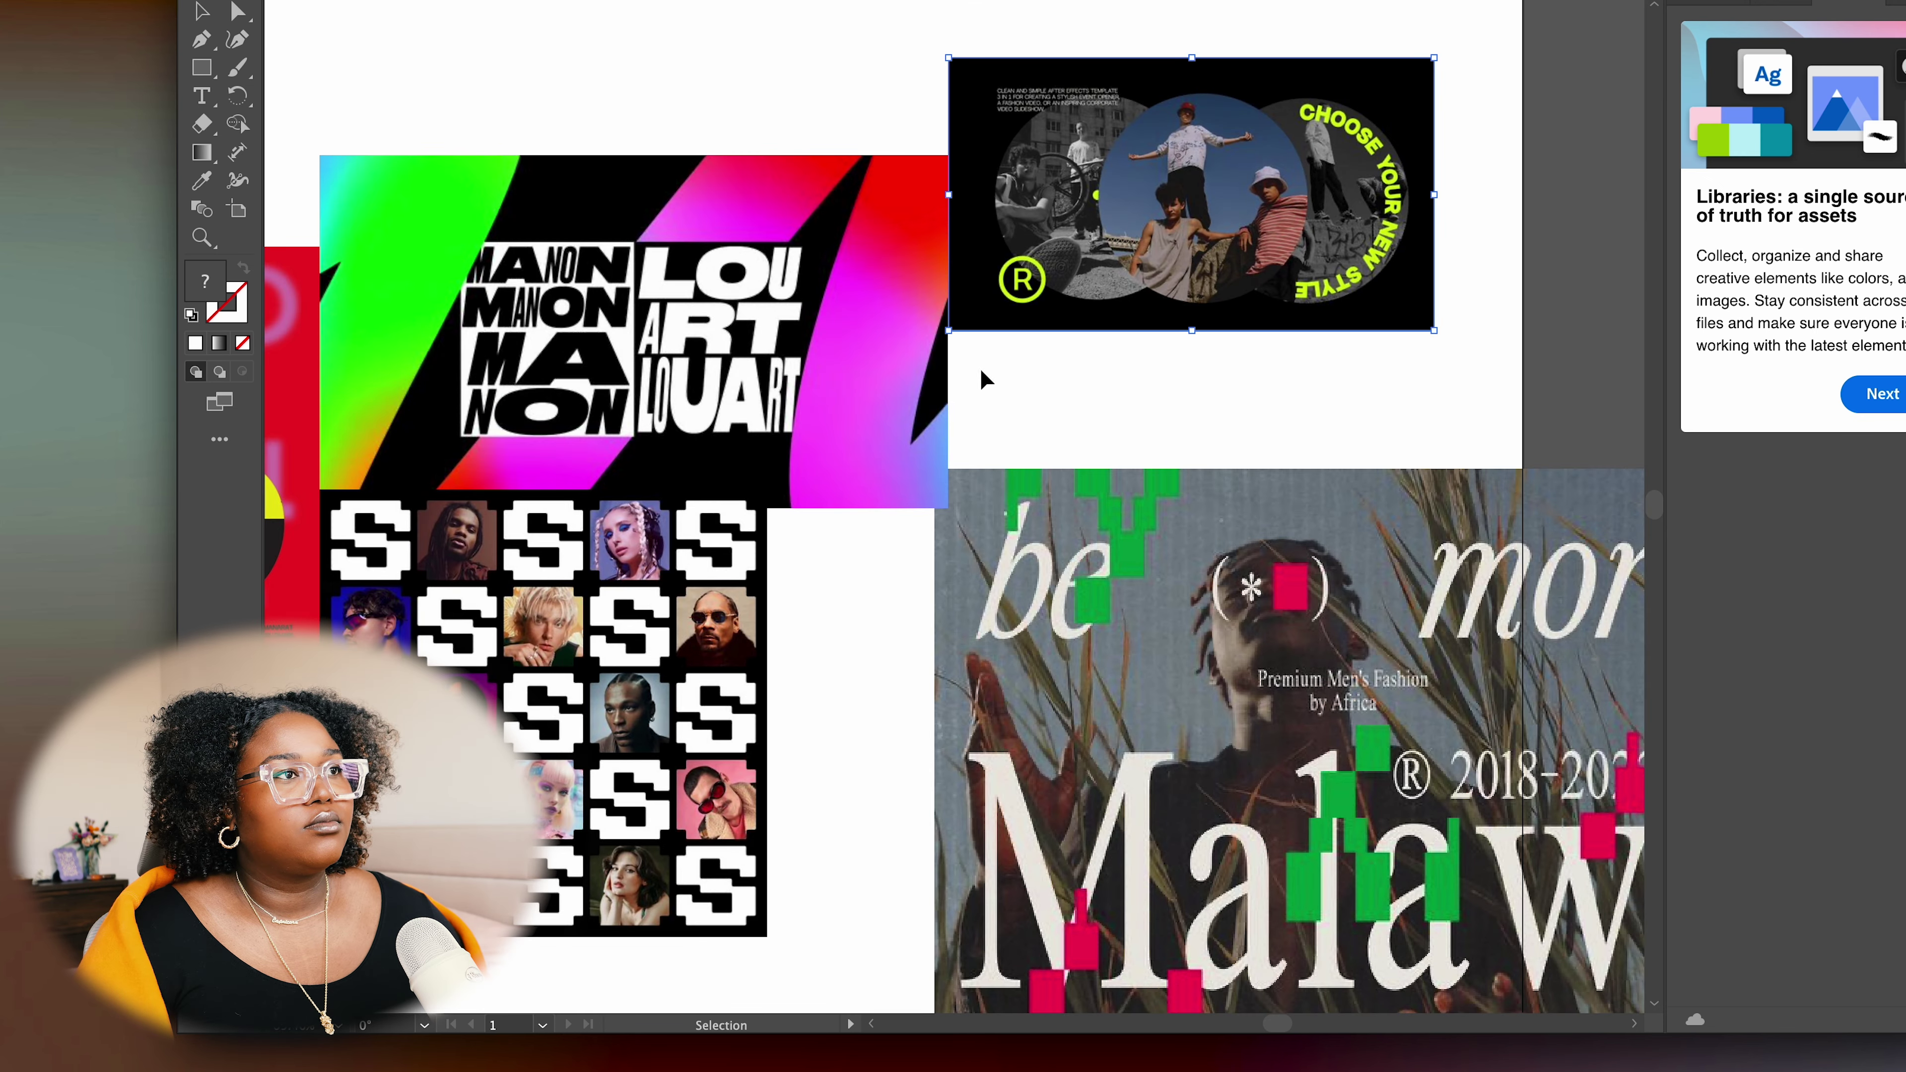
{"action": "scroll", "coordinate": [993, 293], "scroll_direction": "up", "scroll_amount": 3}
{"action": "left_click_drag", "start_coordinate": [1021, 294], "coordinate": [1026, 295]}
{"action": "scroll", "coordinate": [1246, 495], "scroll_direction": "down", "scroll_amount": 5}
{"action": "left_click", "coordinate": [1365, 717]}
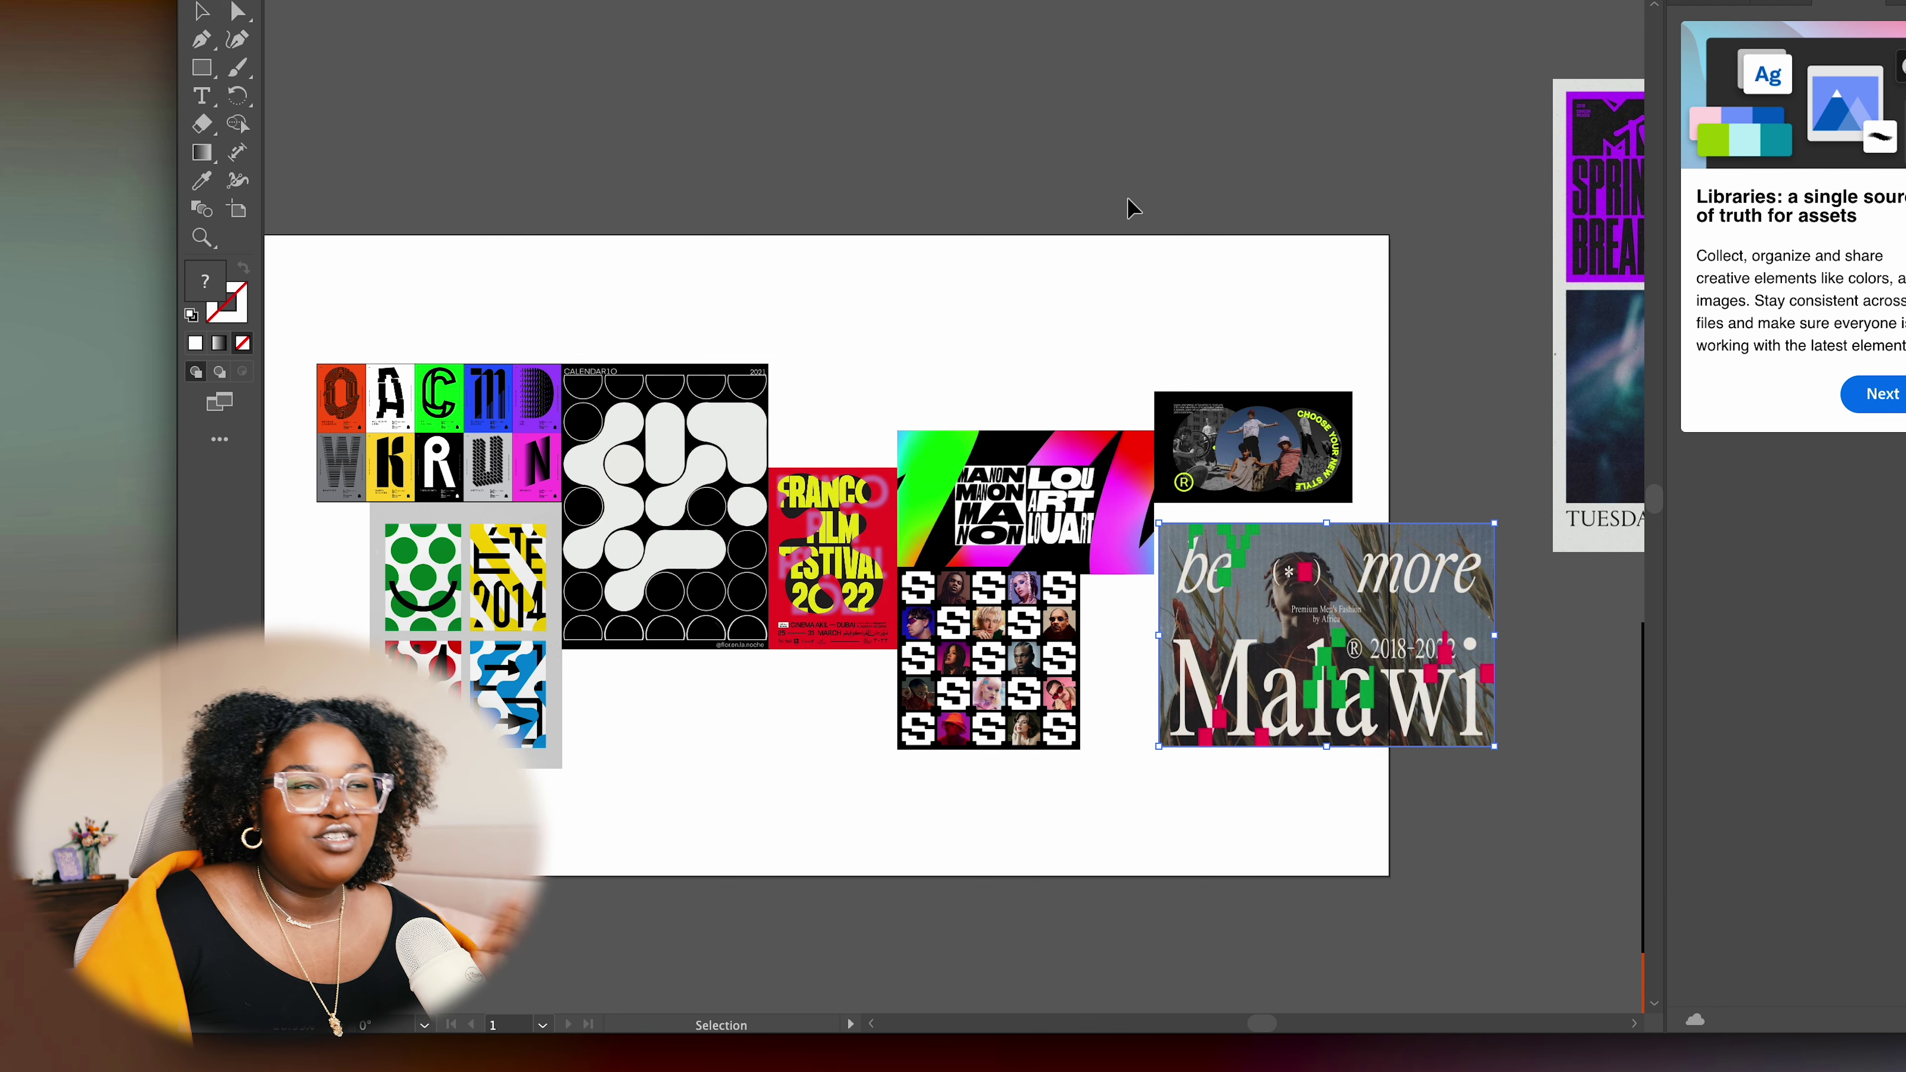
{"action": "key", "text": "super+Tab"}
Scroll the brief to the Aplat, Studiofables, Wanderlust and Opium Club reference posters
{"action": "scroll", "coordinate": [1289, 413], "scroll_direction": "up", "scroll_amount": 10}
{"action": "scroll", "coordinate": [1265, 492], "scroll_direction": "up", "scroll_amount": 15}
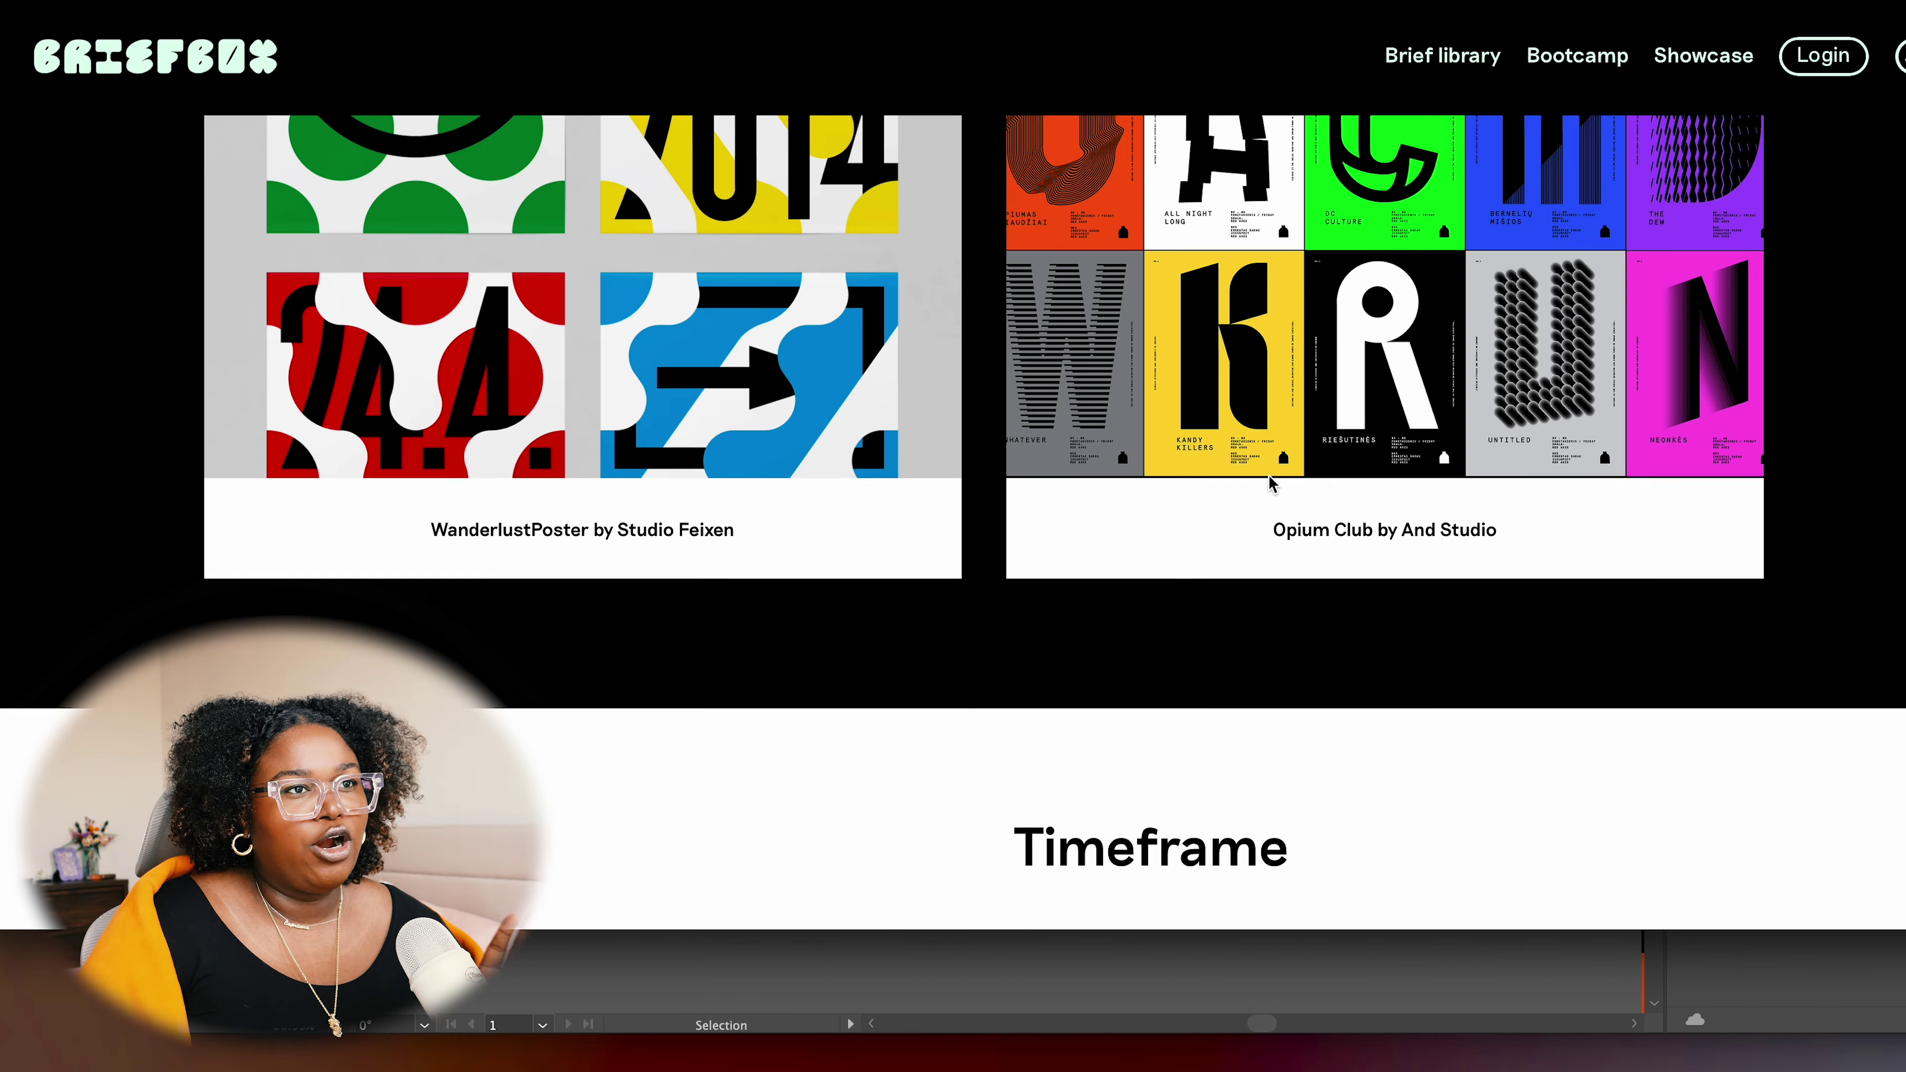
{"action": "scroll", "coordinate": [1273, 473], "scroll_direction": "up", "scroll_amount": 8}
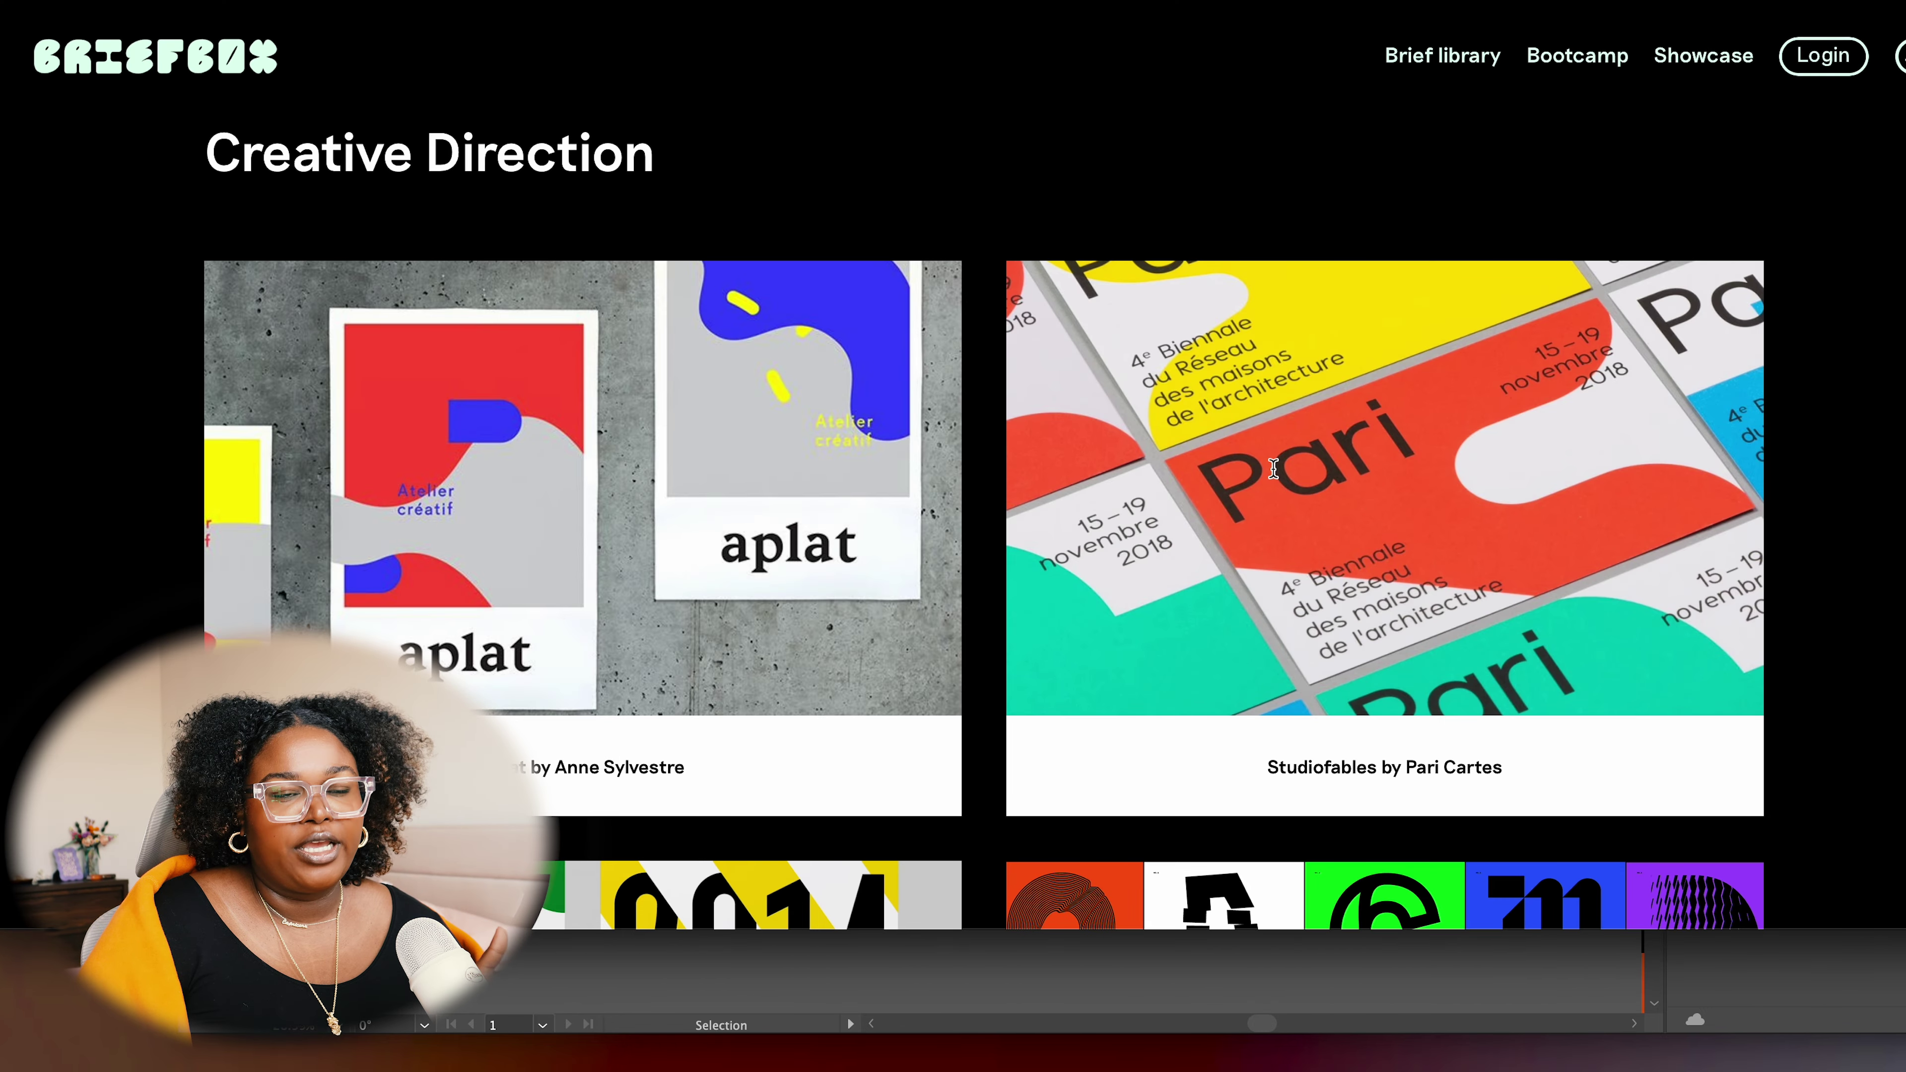
{"action": "scroll", "coordinate": [1273, 468], "scroll_direction": "down", "scroll_amount": 3}
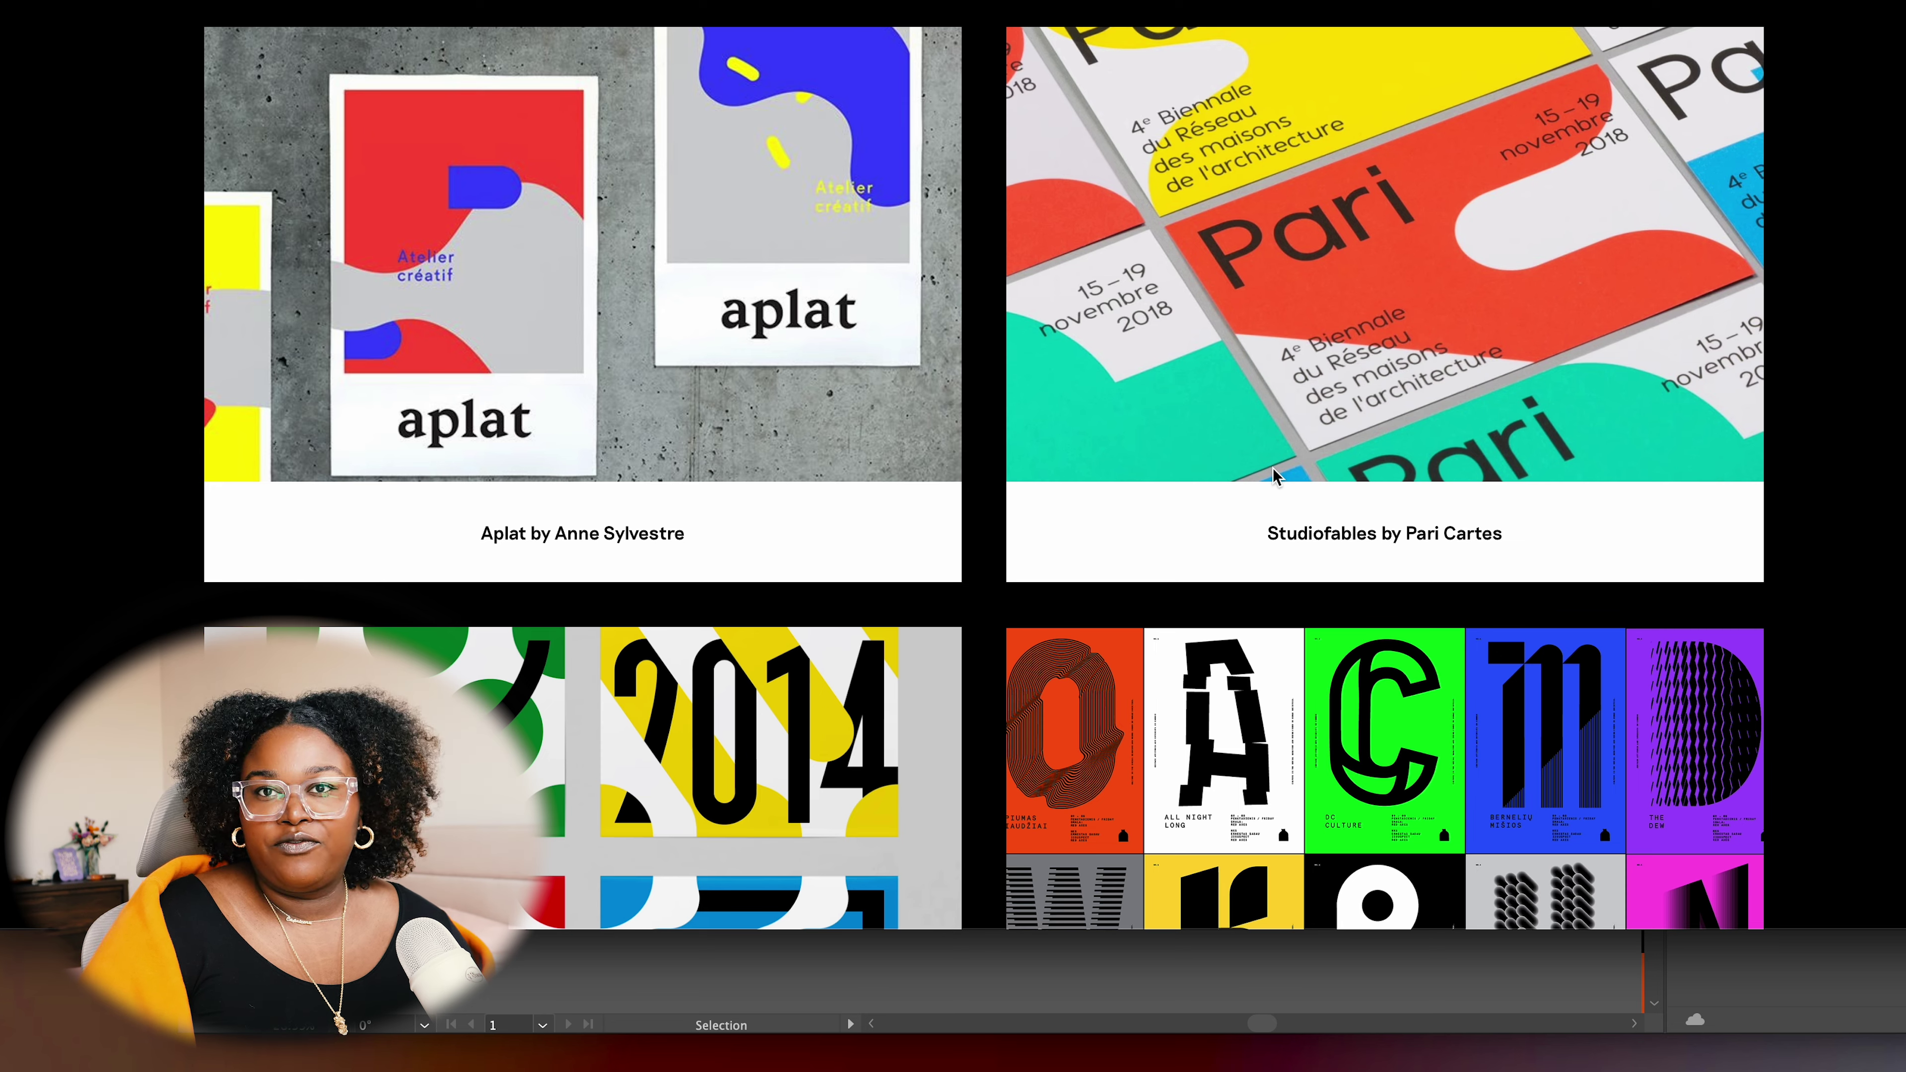
{"action": "scroll", "coordinate": [1273, 467], "scroll_direction": "down", "scroll_amount": 6}
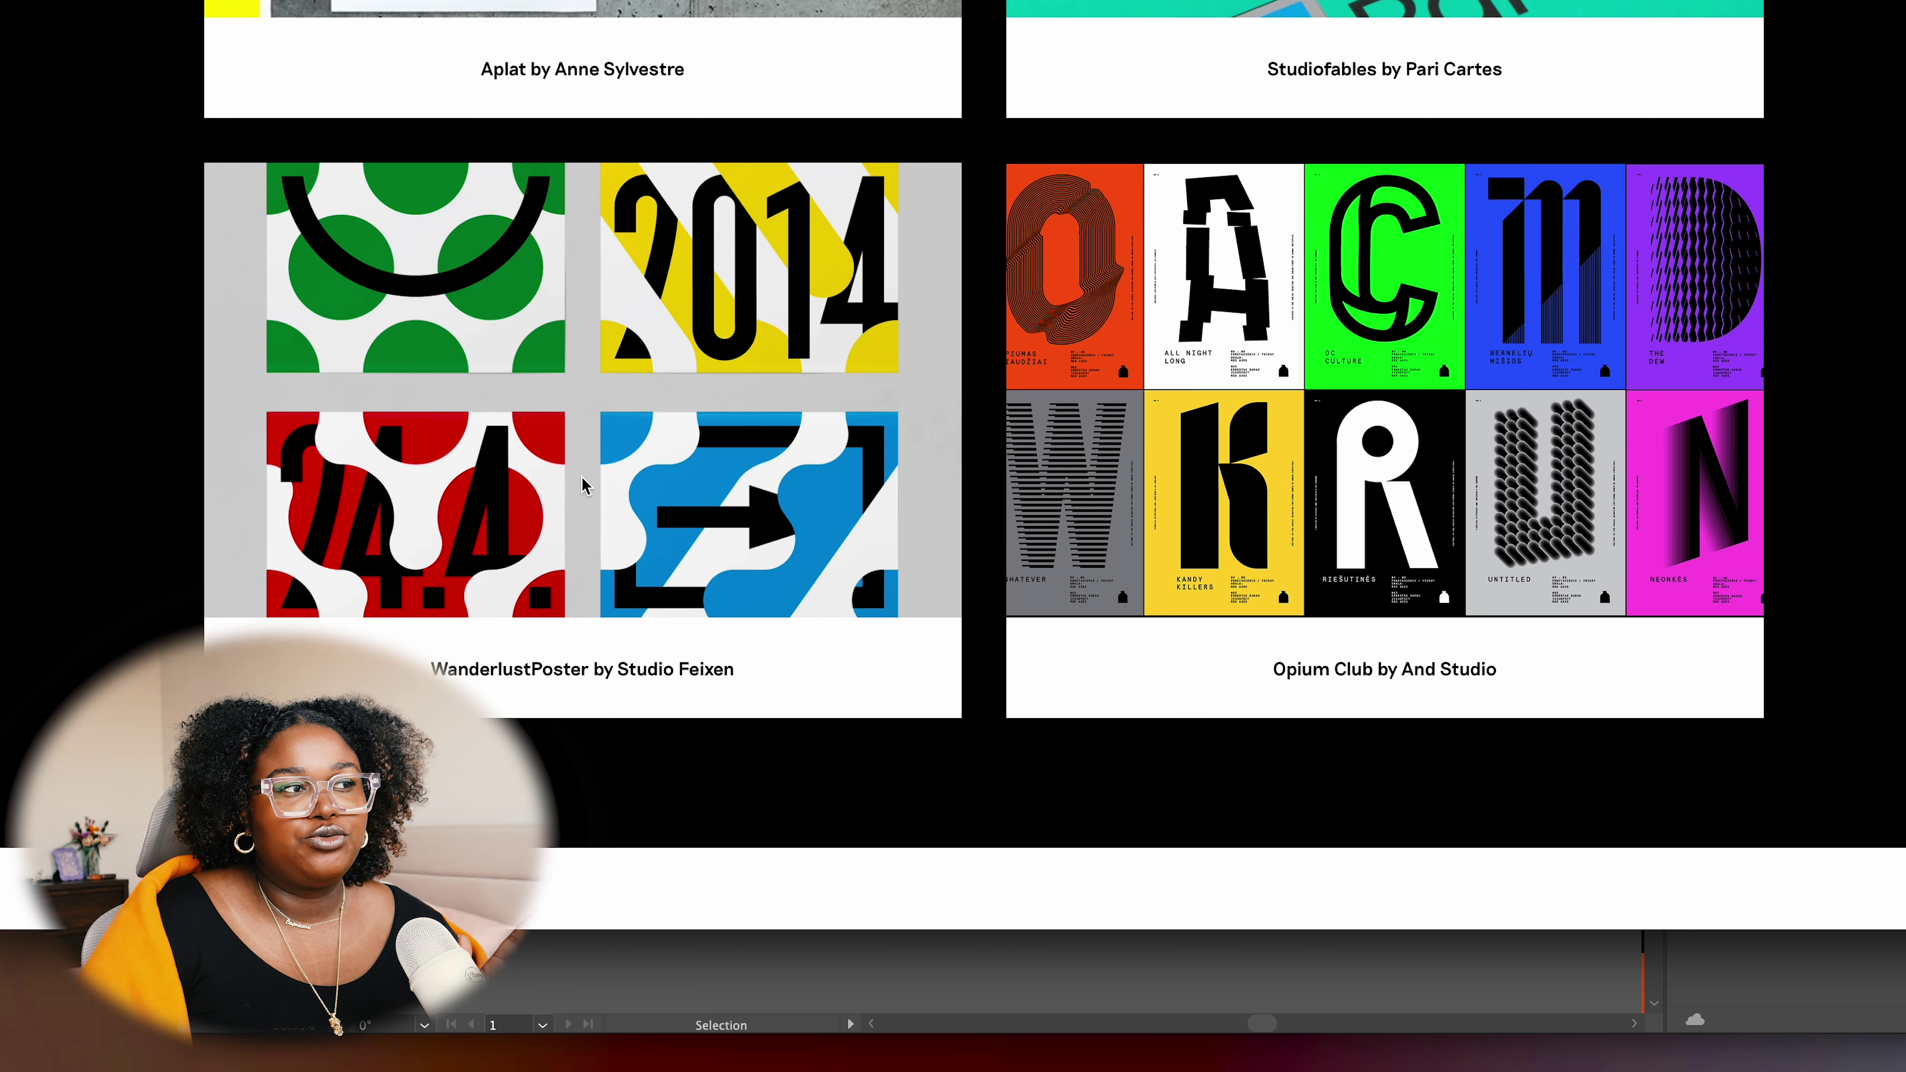
{"action": "scroll", "coordinate": [1310, 420], "scroll_direction": "up", "scroll_amount": 7}
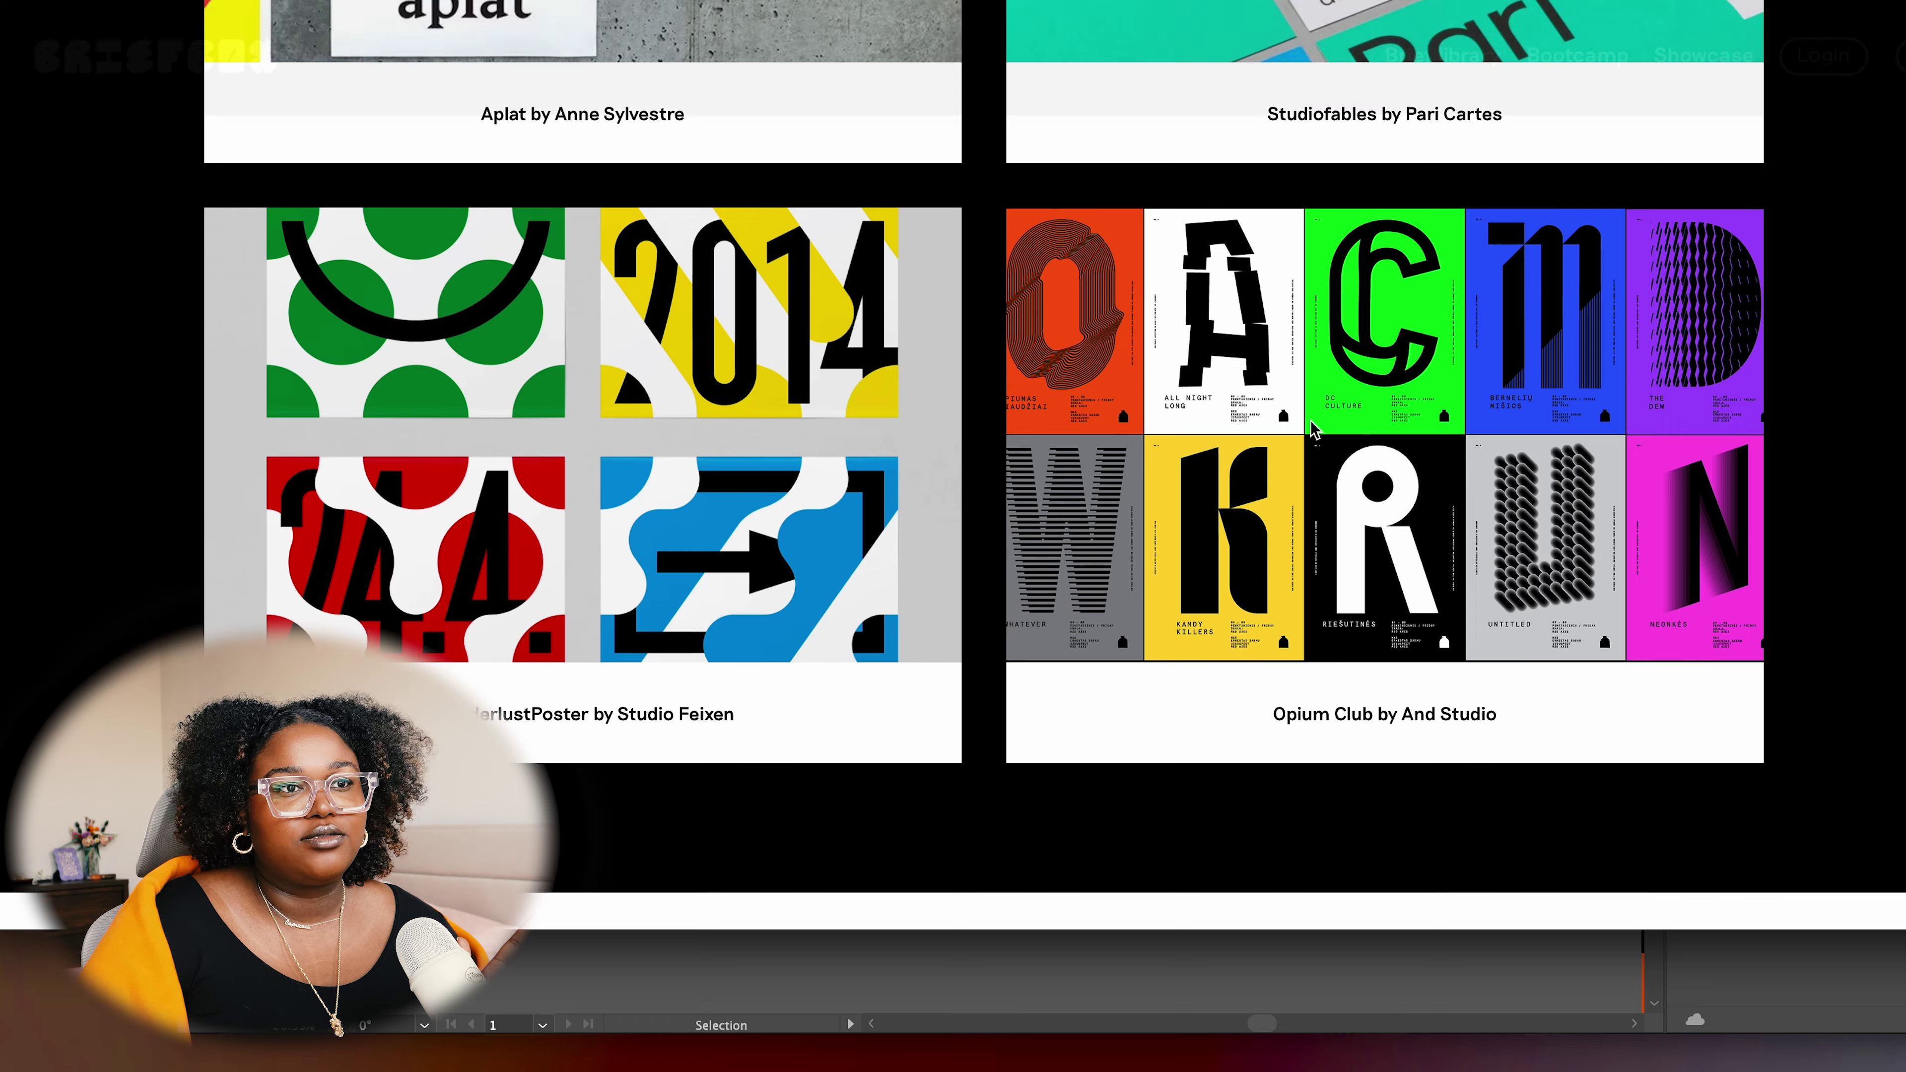
Open the Sinter font page in a new browser tab
{"action": "key", "text": "super+Tab"}
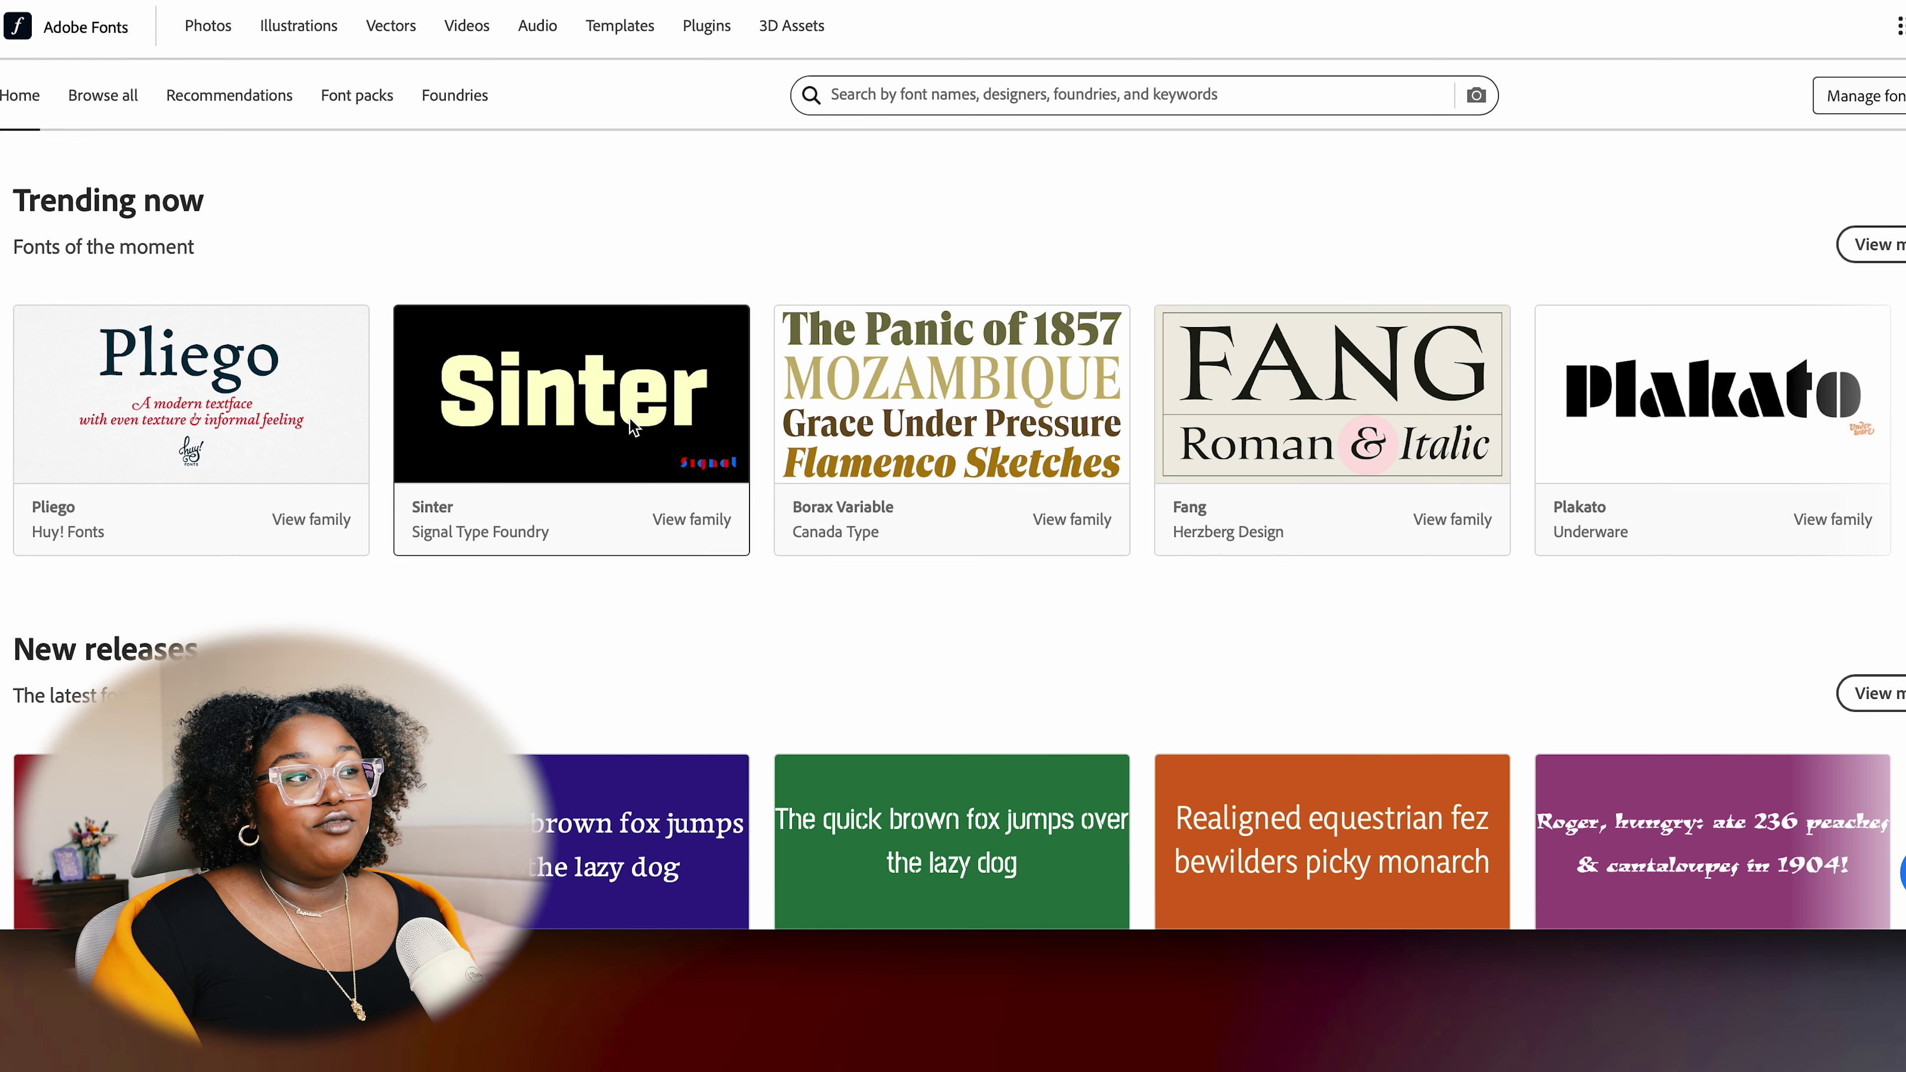
{"action": "right_click", "coordinate": [625, 386]}
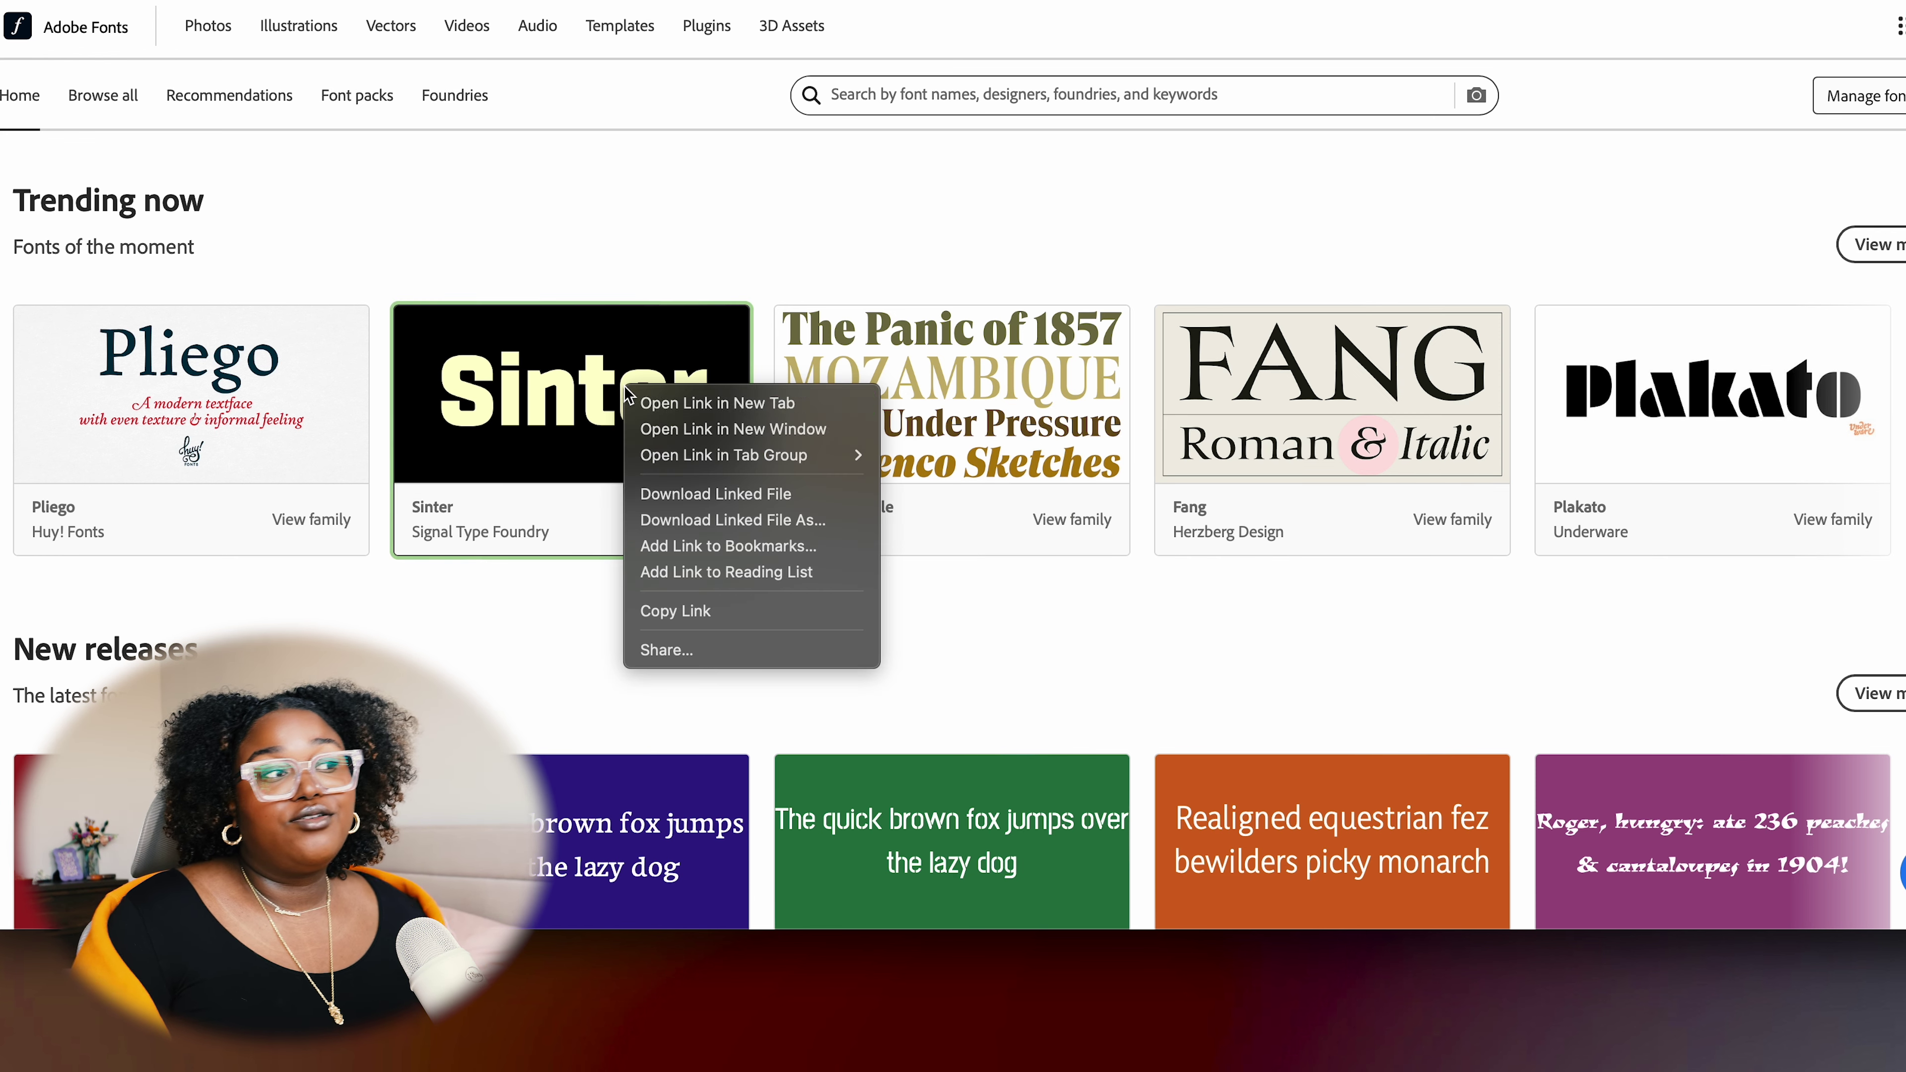
{"action": "left_click", "coordinate": [659, 405]}
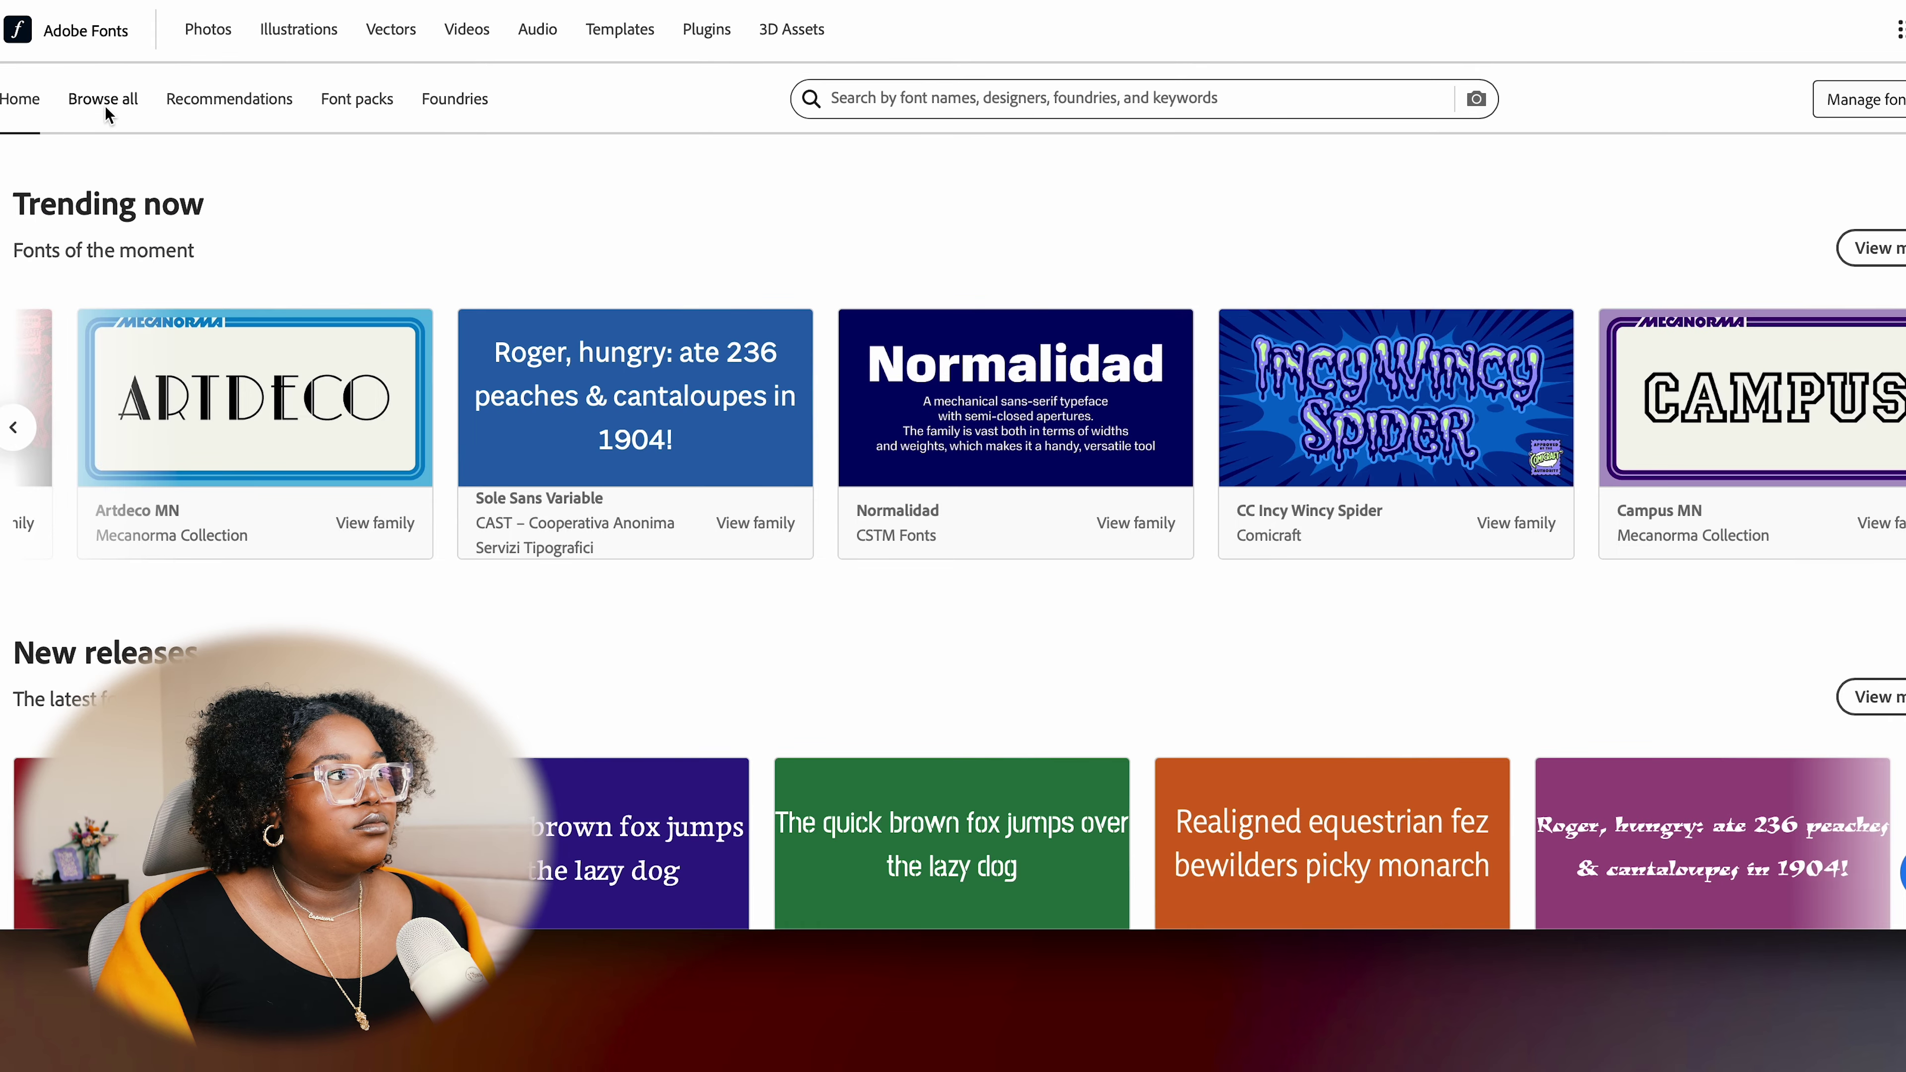
Browse the Adobe Fonts Recommendations page of suggested fonts, packs and pairings
{"action": "left_click", "coordinate": [109, 105]}
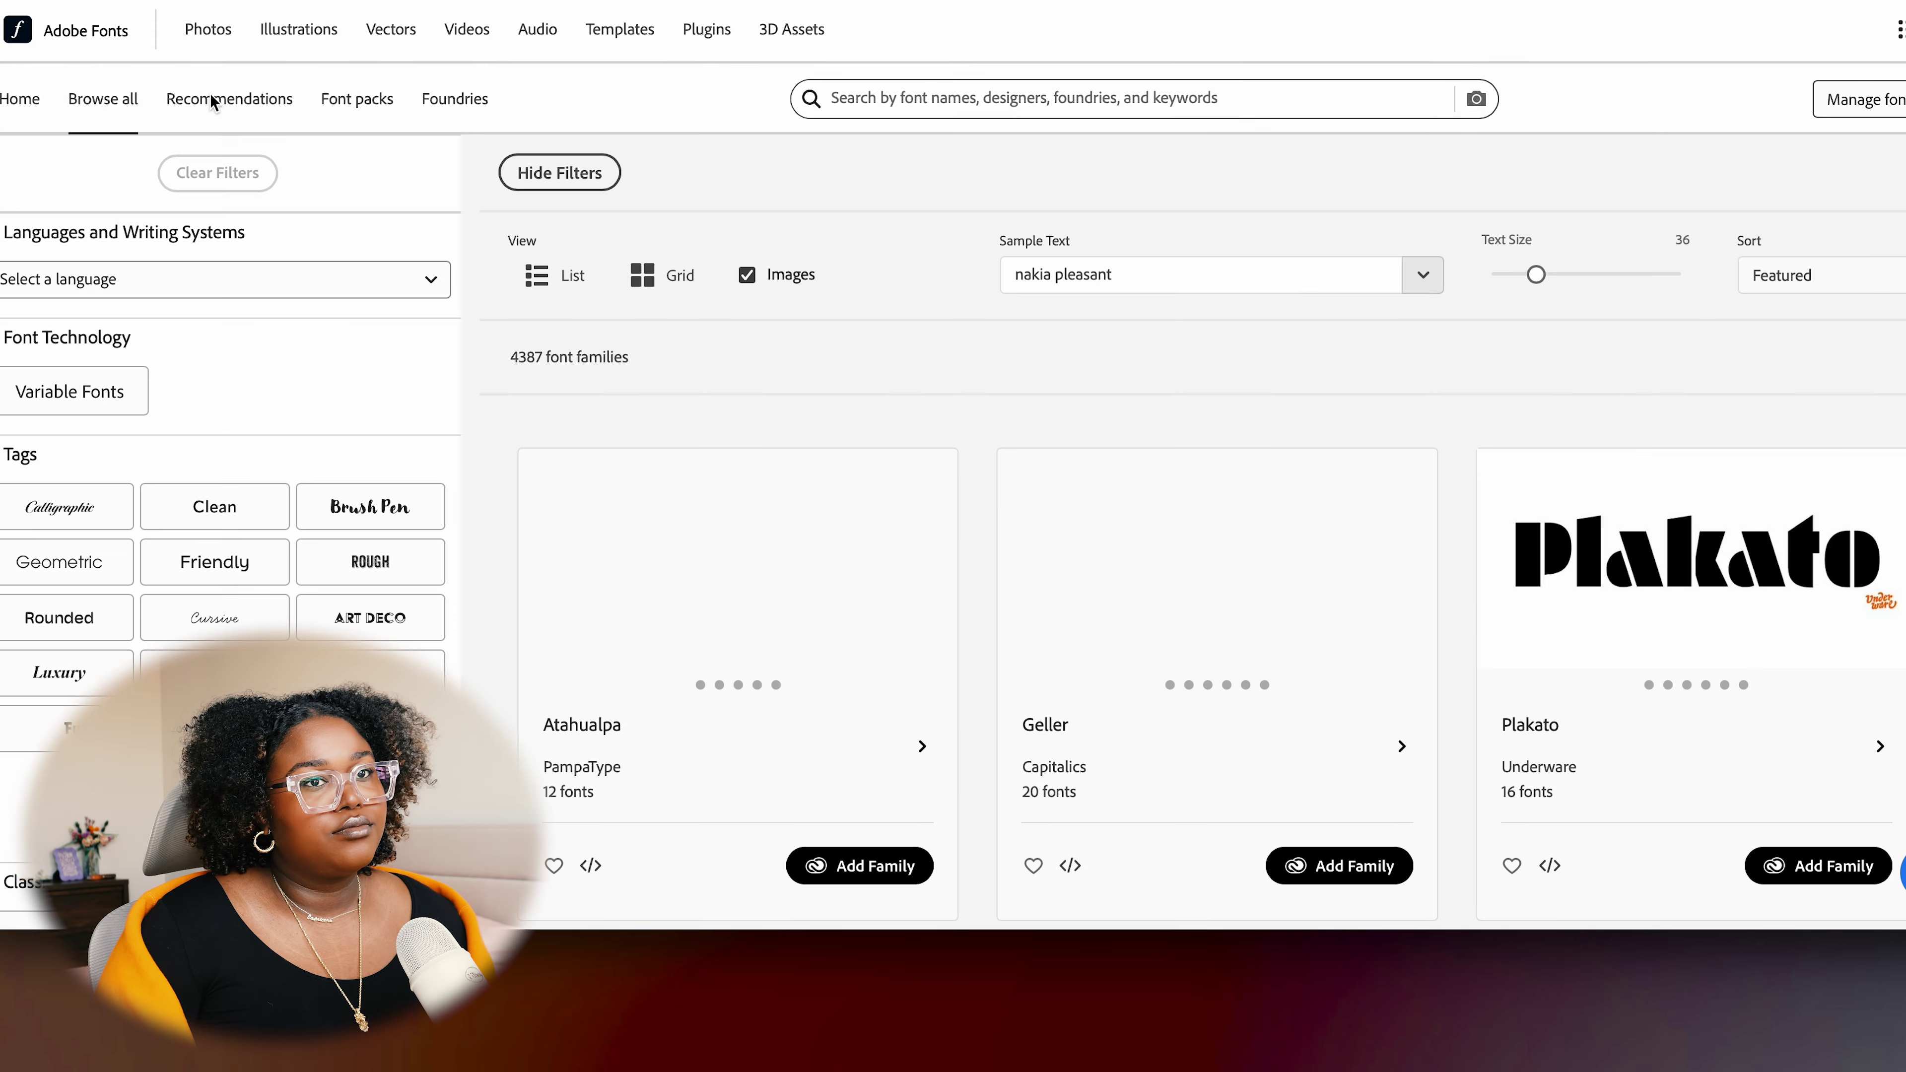
{"action": "left_click", "coordinate": [216, 101]}
{"action": "scroll", "coordinate": [1195, 267], "scroll_direction": "down", "scroll_amount": 10}
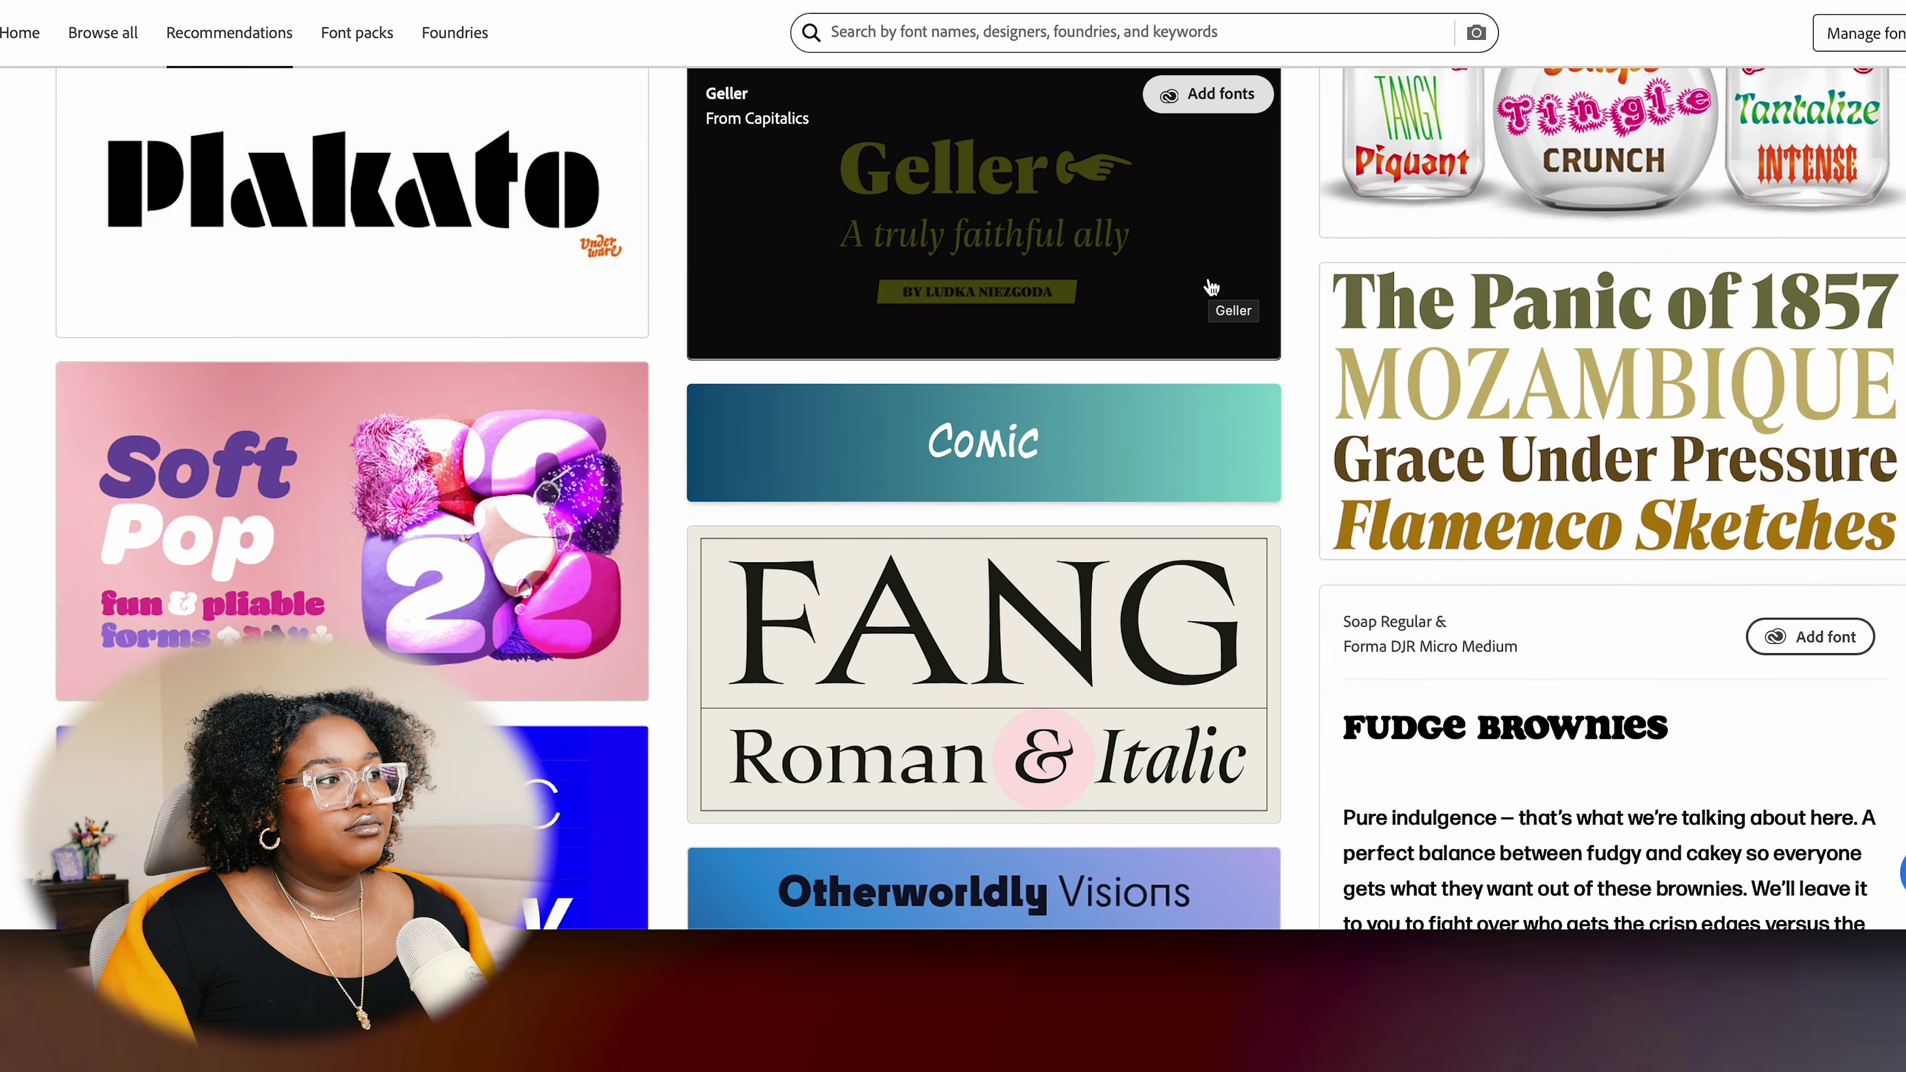
{"action": "scroll", "coordinate": [1200, 300], "scroll_direction": "down", "scroll_amount": 15}
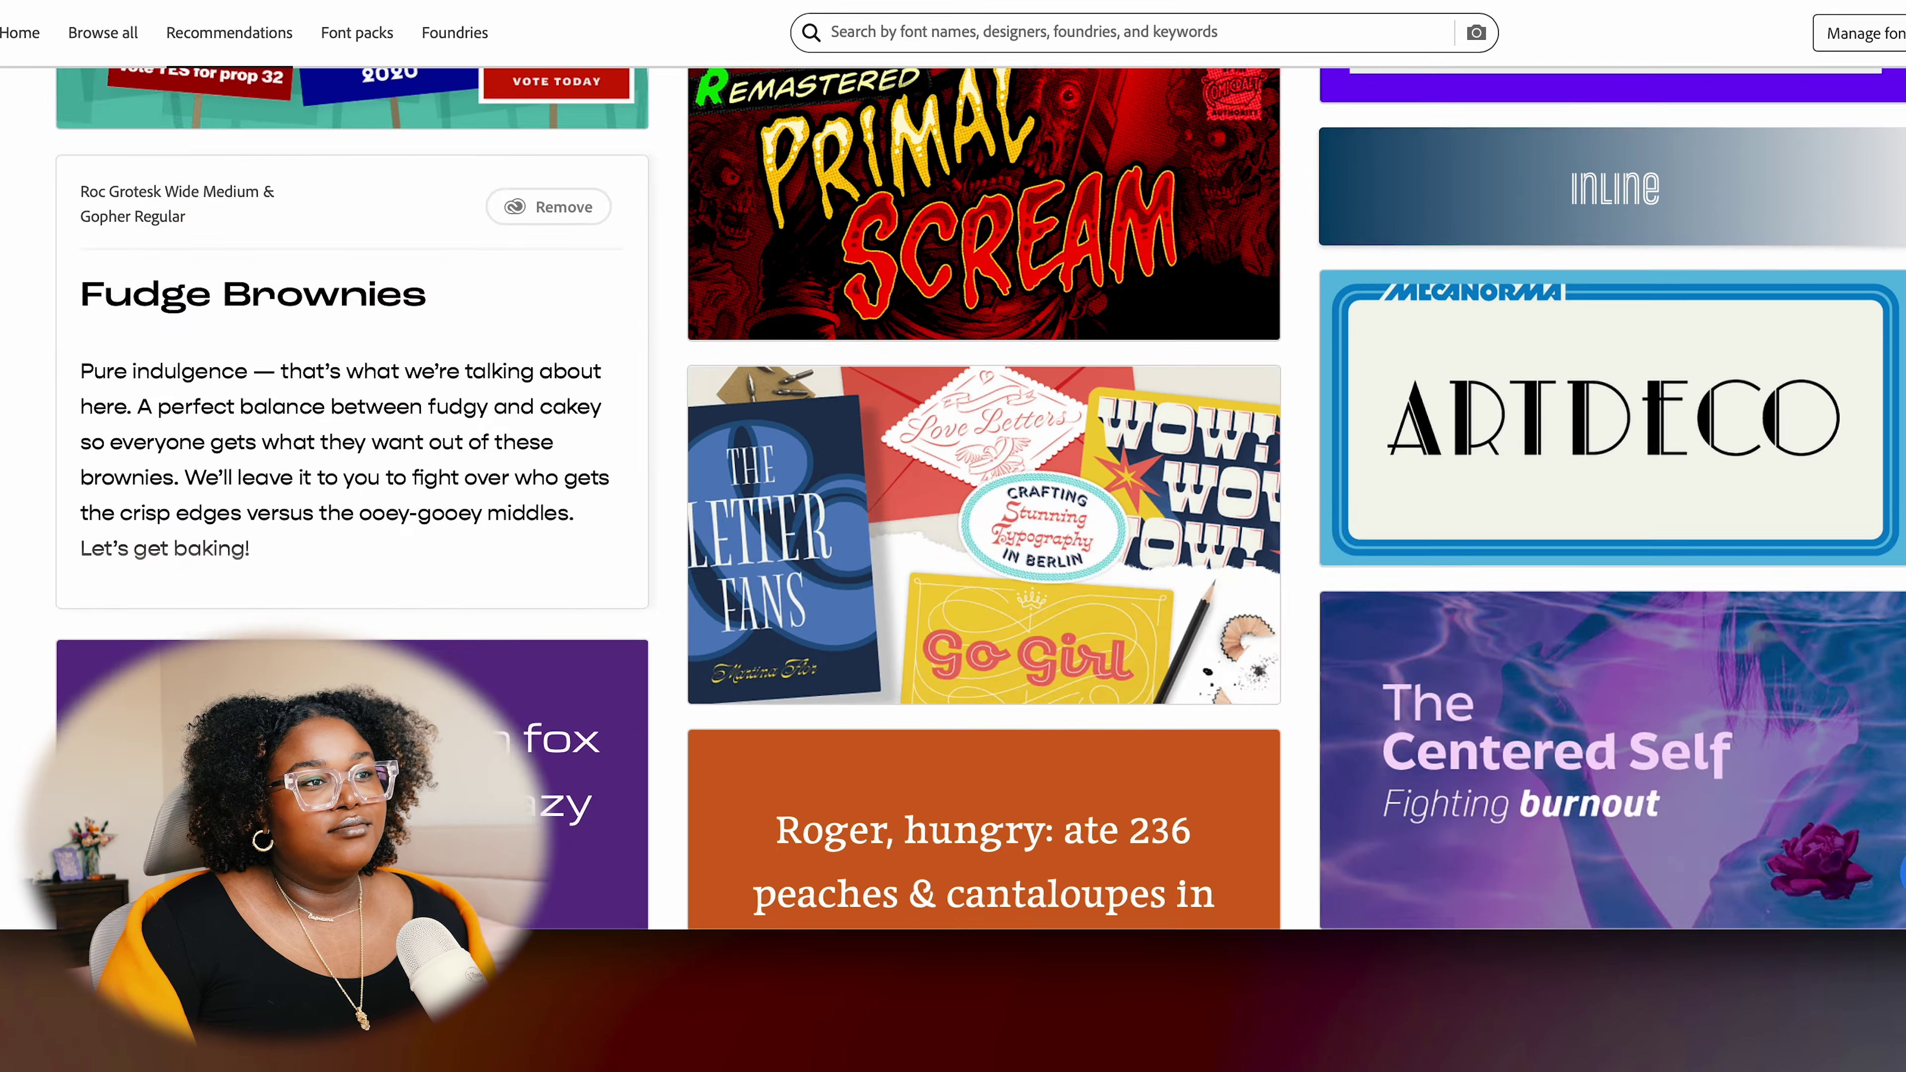
{"action": "scroll", "coordinate": [983, 495], "scroll_direction": "down", "scroll_amount": 15}
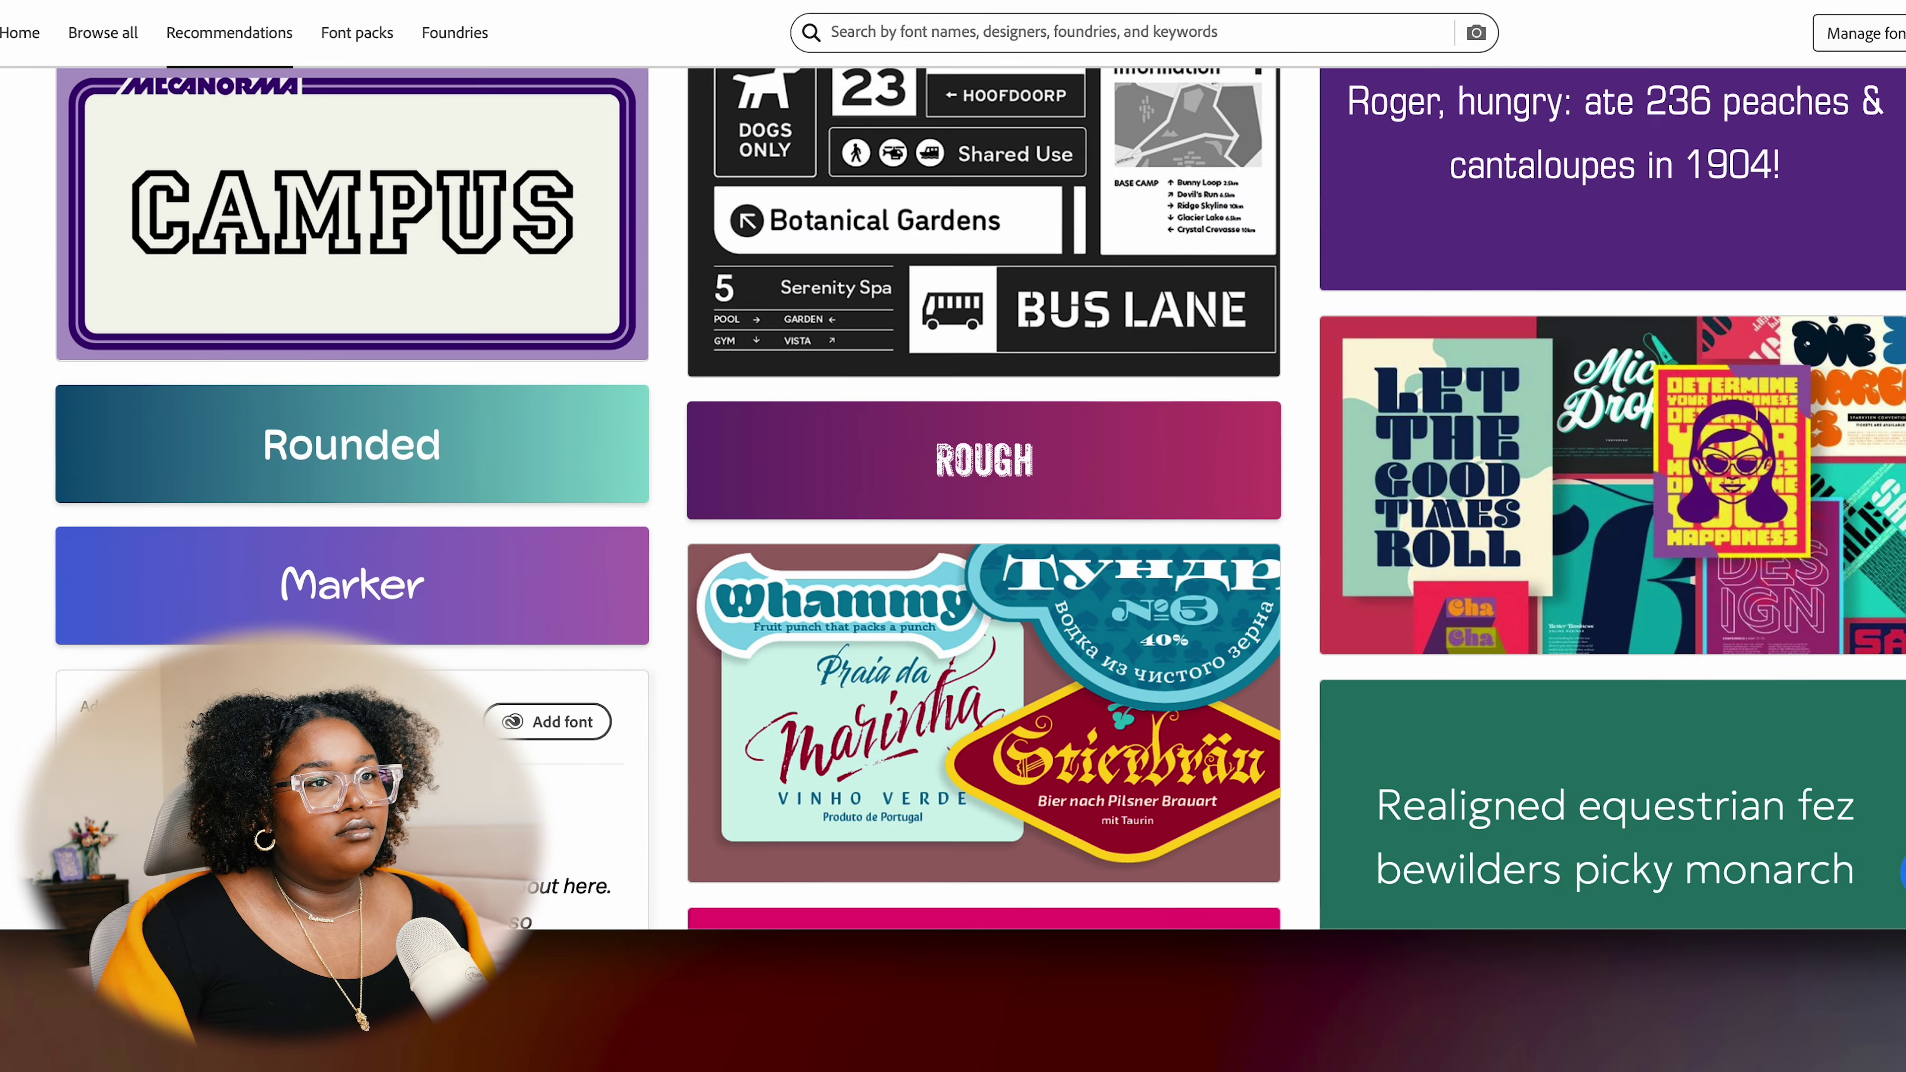
{"action": "scroll", "coordinate": [1722, 319], "scroll_direction": "down", "scroll_amount": 15}
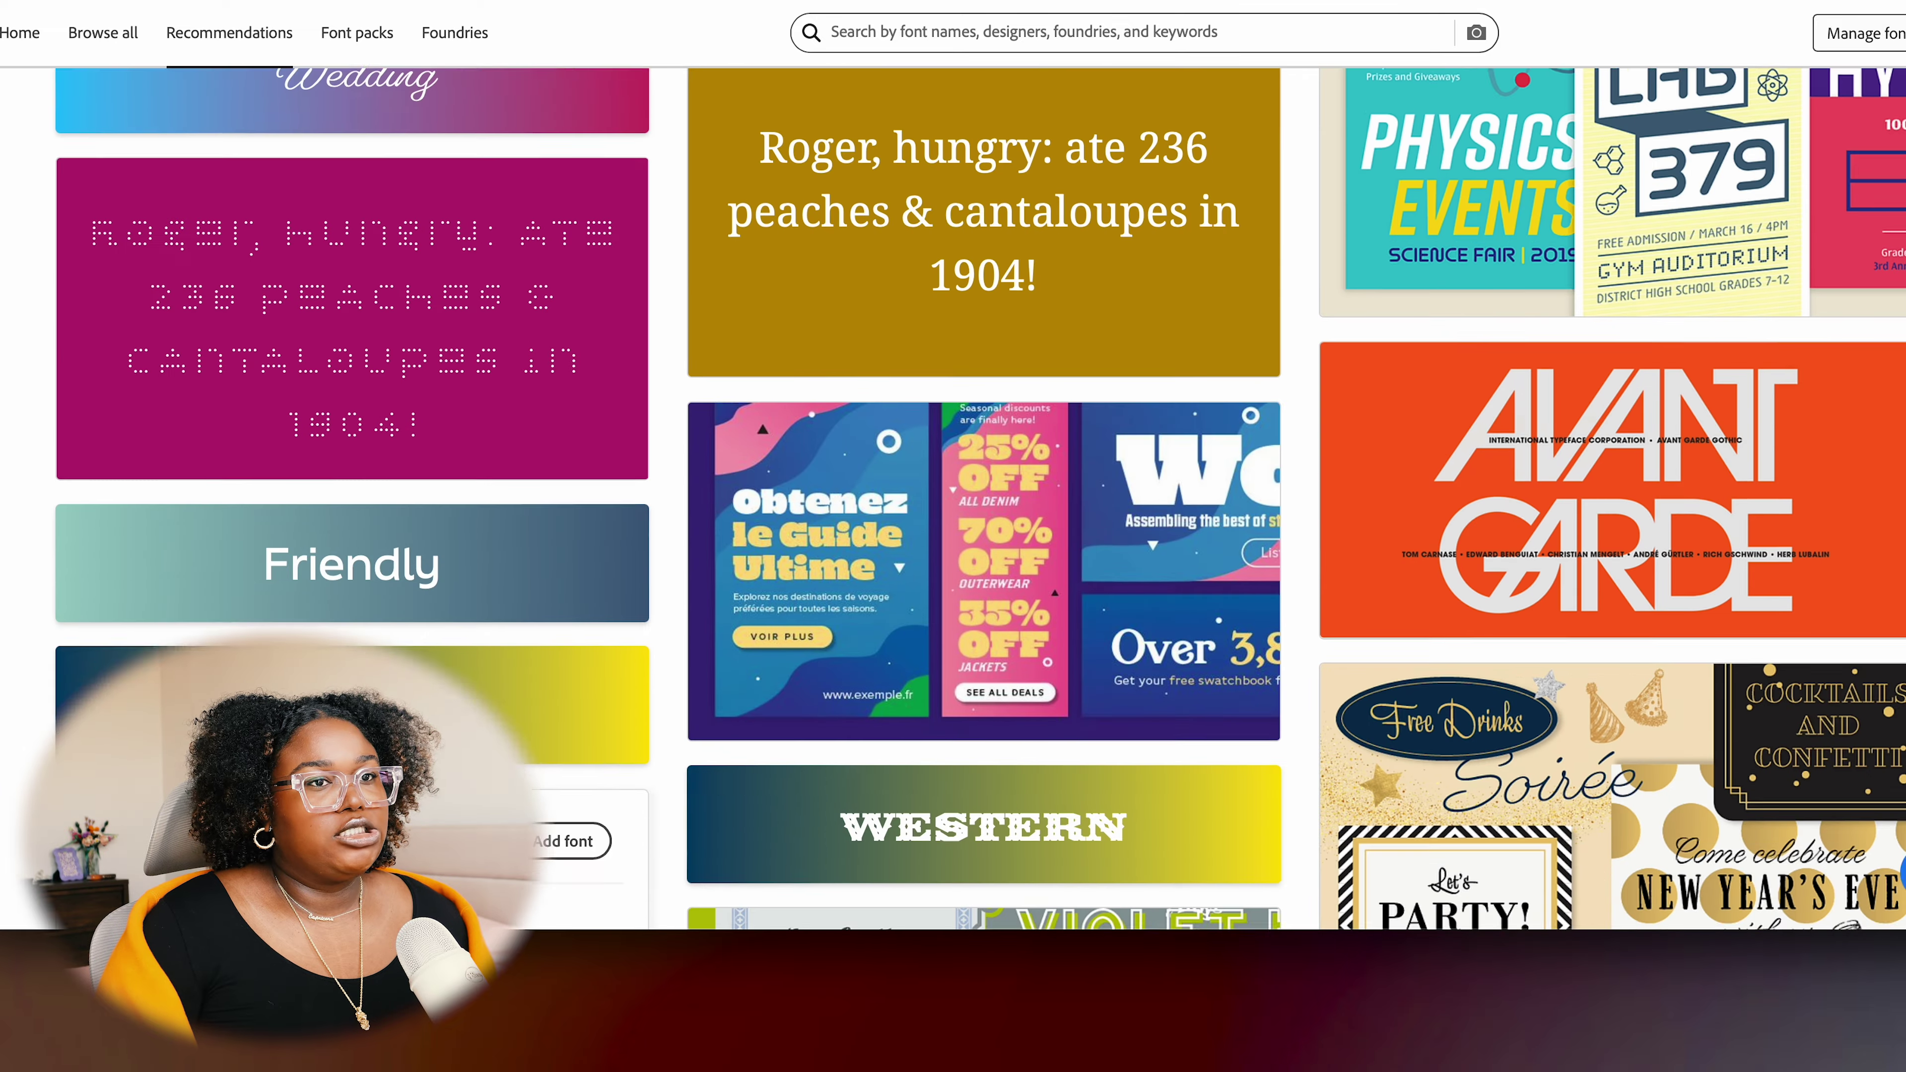
{"action": "scroll", "coordinate": [1721, 317], "scroll_direction": "down", "scroll_amount": 15}
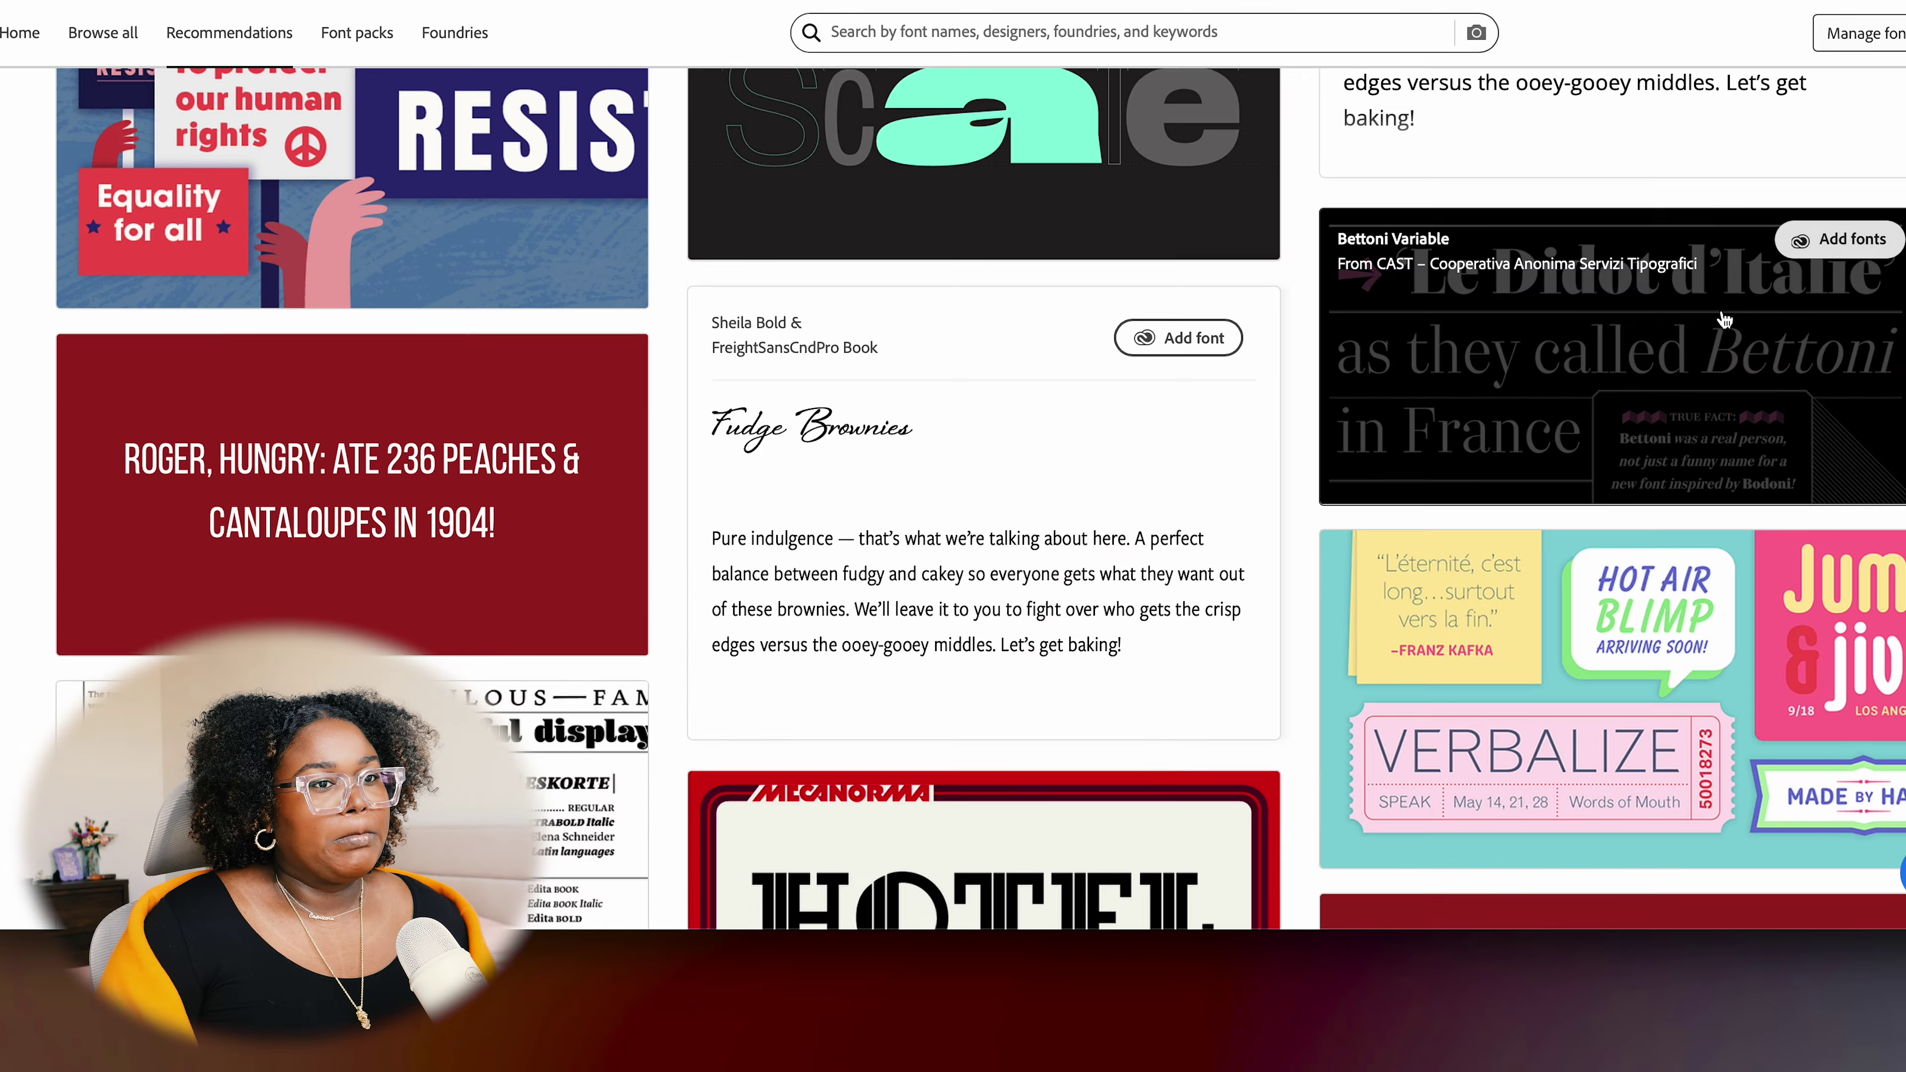
{"action": "scroll", "coordinate": [1228, 346], "scroll_direction": "up", "scroll_amount": 20}
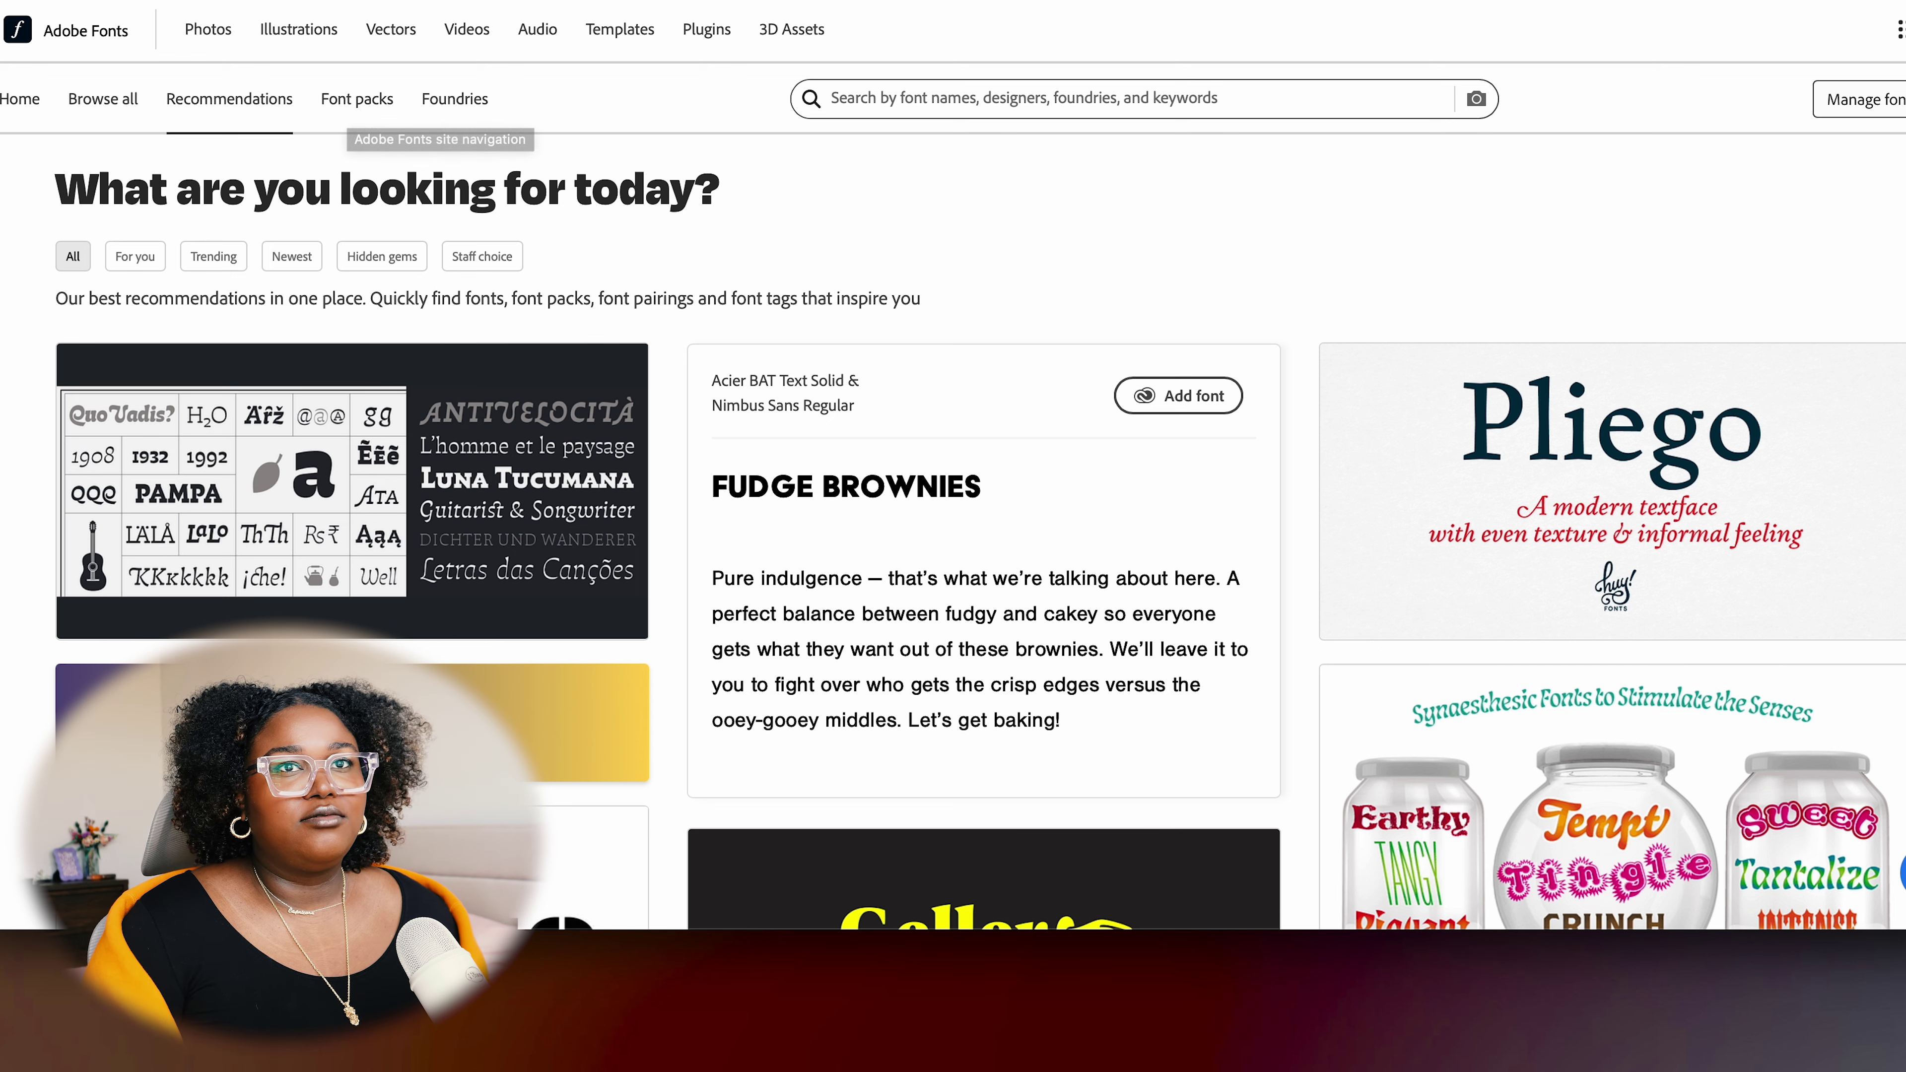
In Finder, show all the font files saved in January
{"action": "key", "text": "super+Tab"}
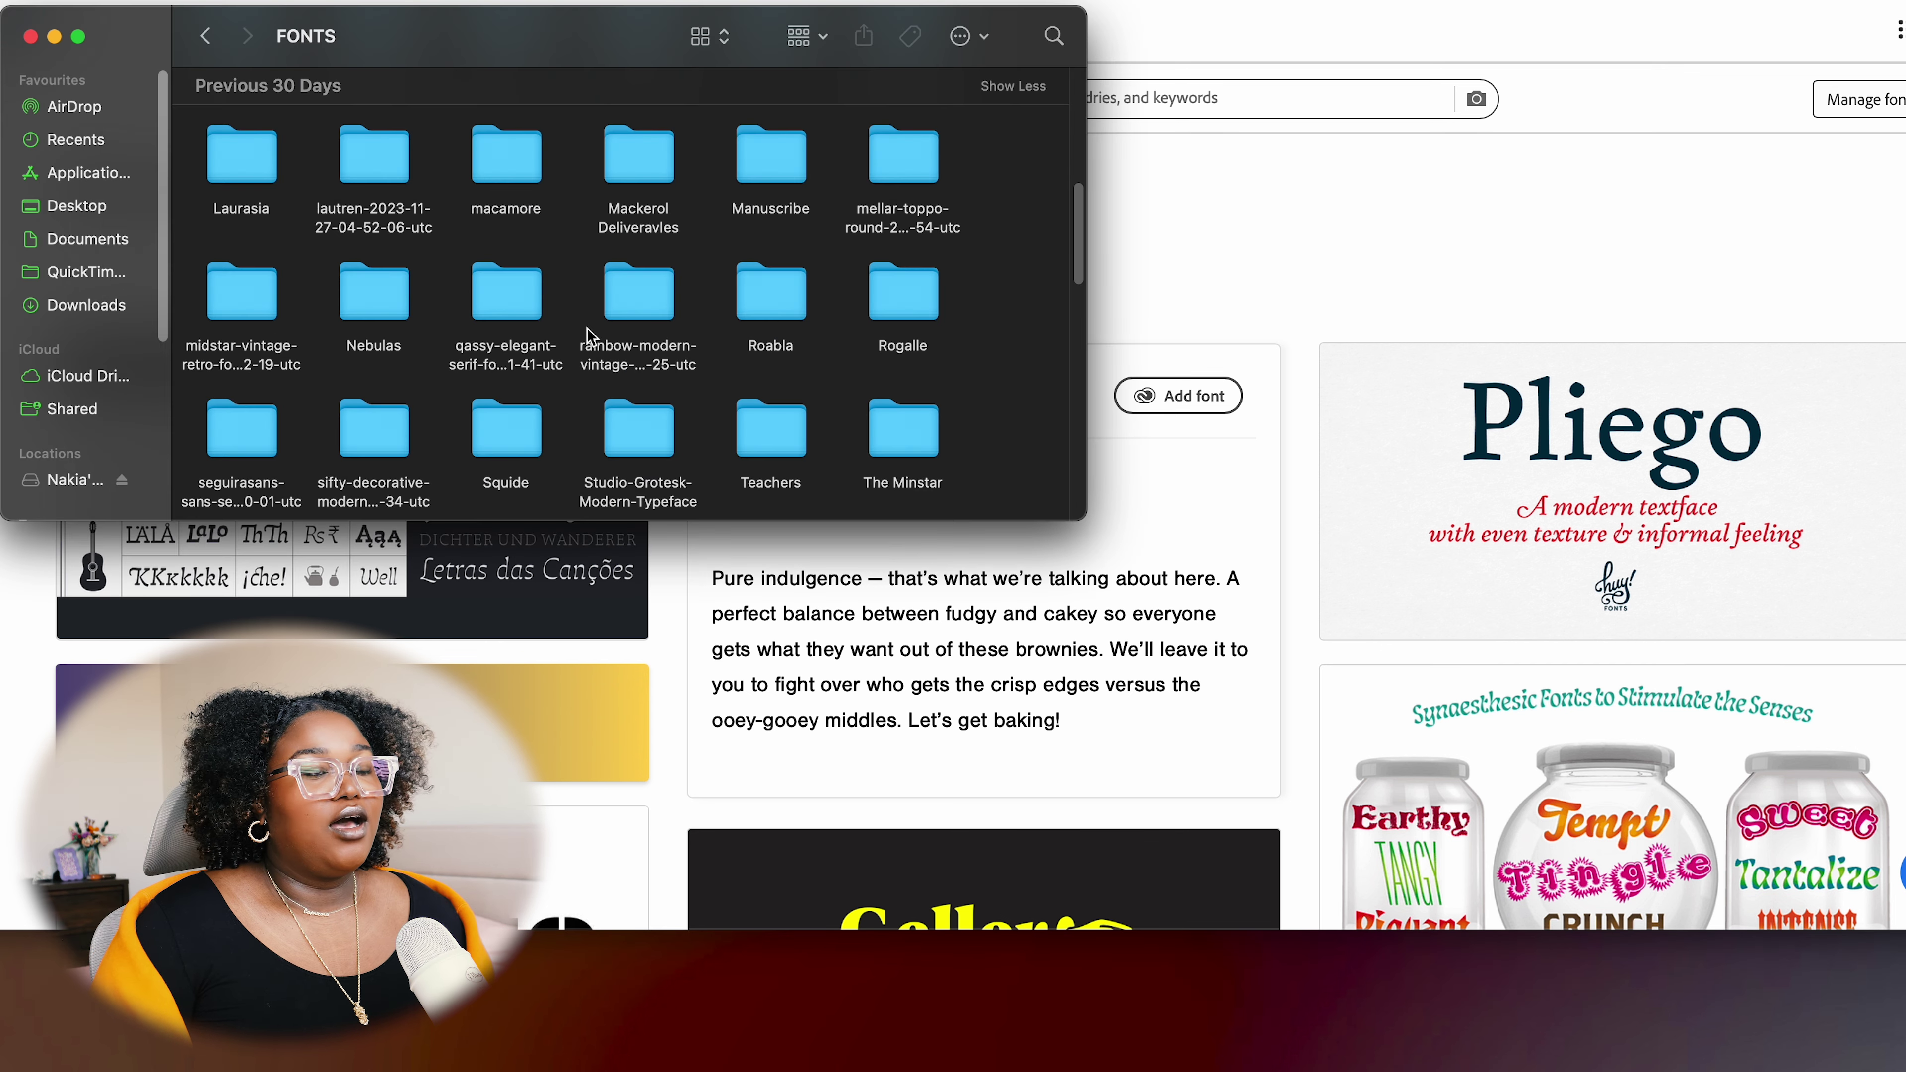
{"action": "scroll", "coordinate": [594, 325], "scroll_direction": "up", "scroll_amount": 10}
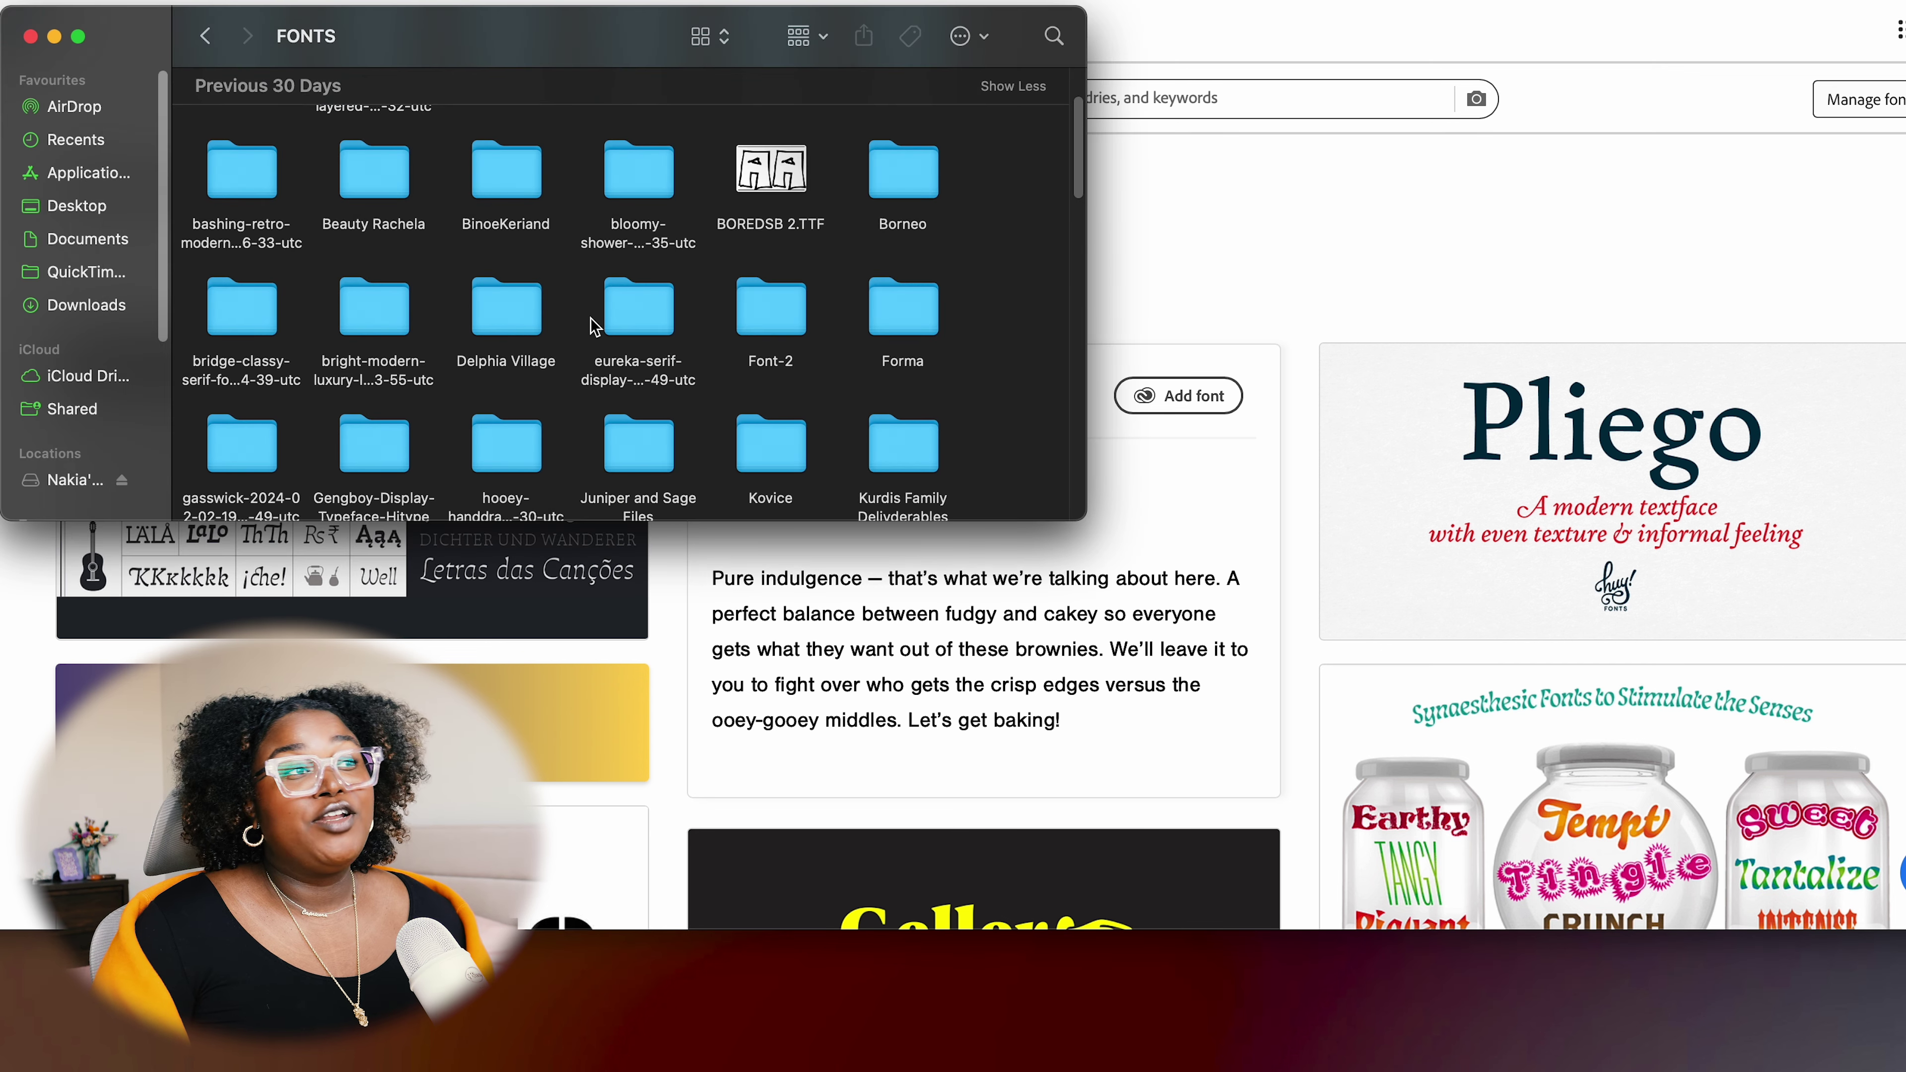
{"action": "scroll", "coordinate": [584, 331], "scroll_direction": "down", "scroll_amount": 15}
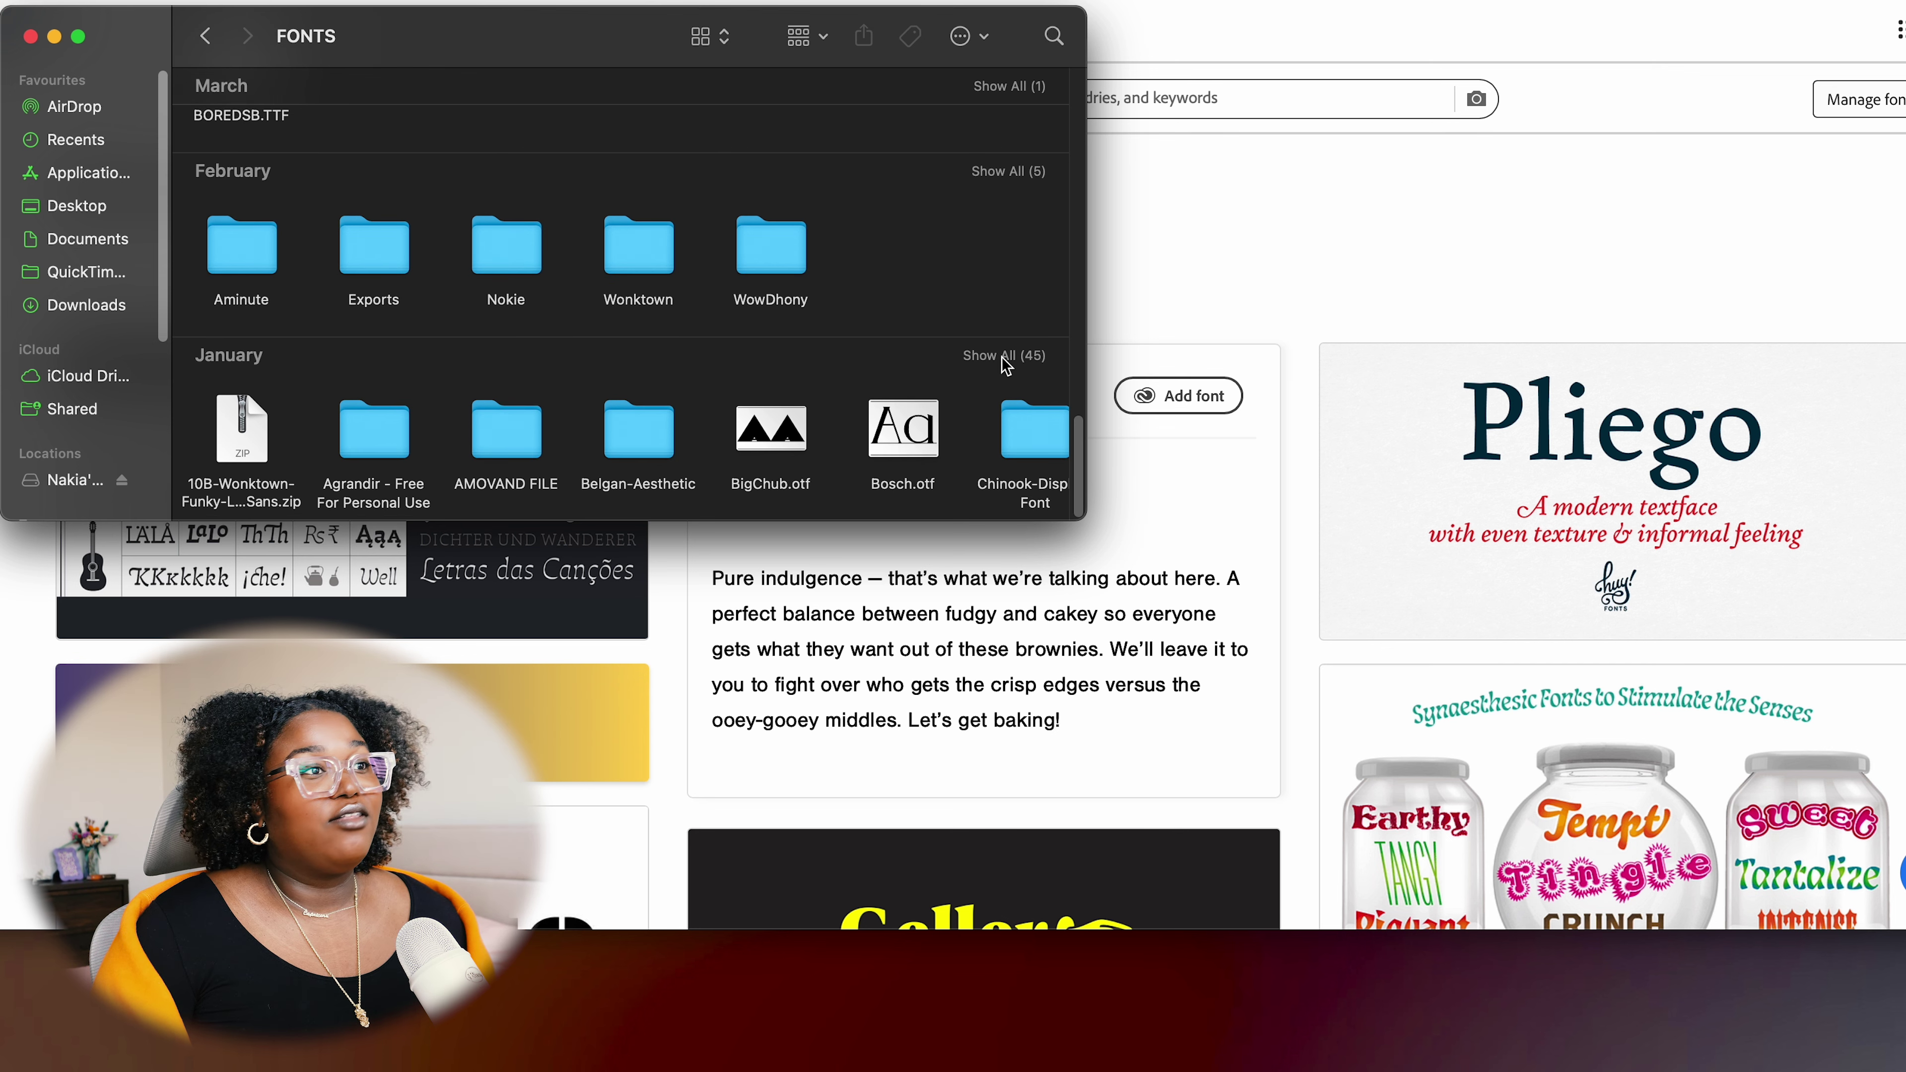
{"action": "left_click", "coordinate": [1004, 359]}
Find Kurdis-WideSemiBold.otf in the FONTS folder and preview it in Font Book
{"action": "scroll", "coordinate": [744, 375], "scroll_direction": "down", "scroll_amount": 10}
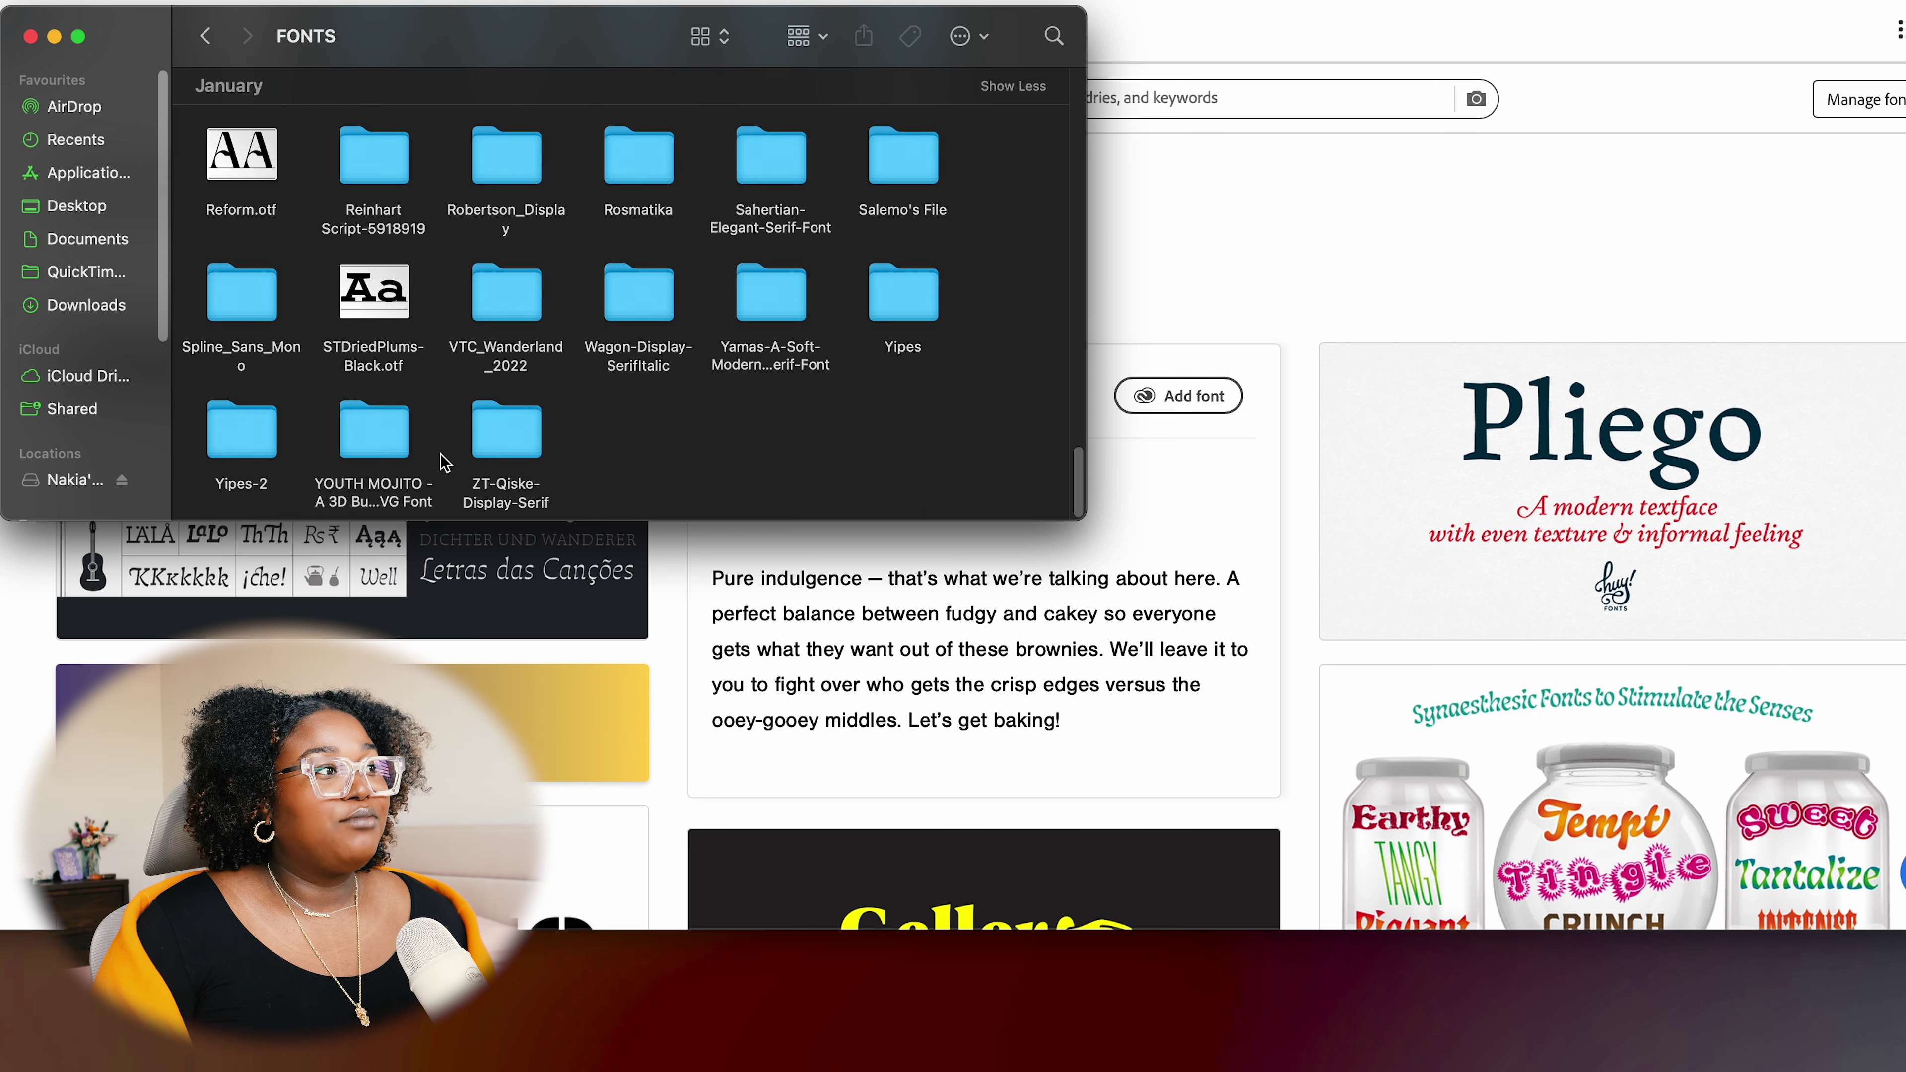
{"action": "scroll", "coordinate": [480, 412], "scroll_direction": "up", "scroll_amount": 15}
{"action": "scroll", "coordinate": [466, 412], "scroll_direction": "up", "scroll_amount": 5}
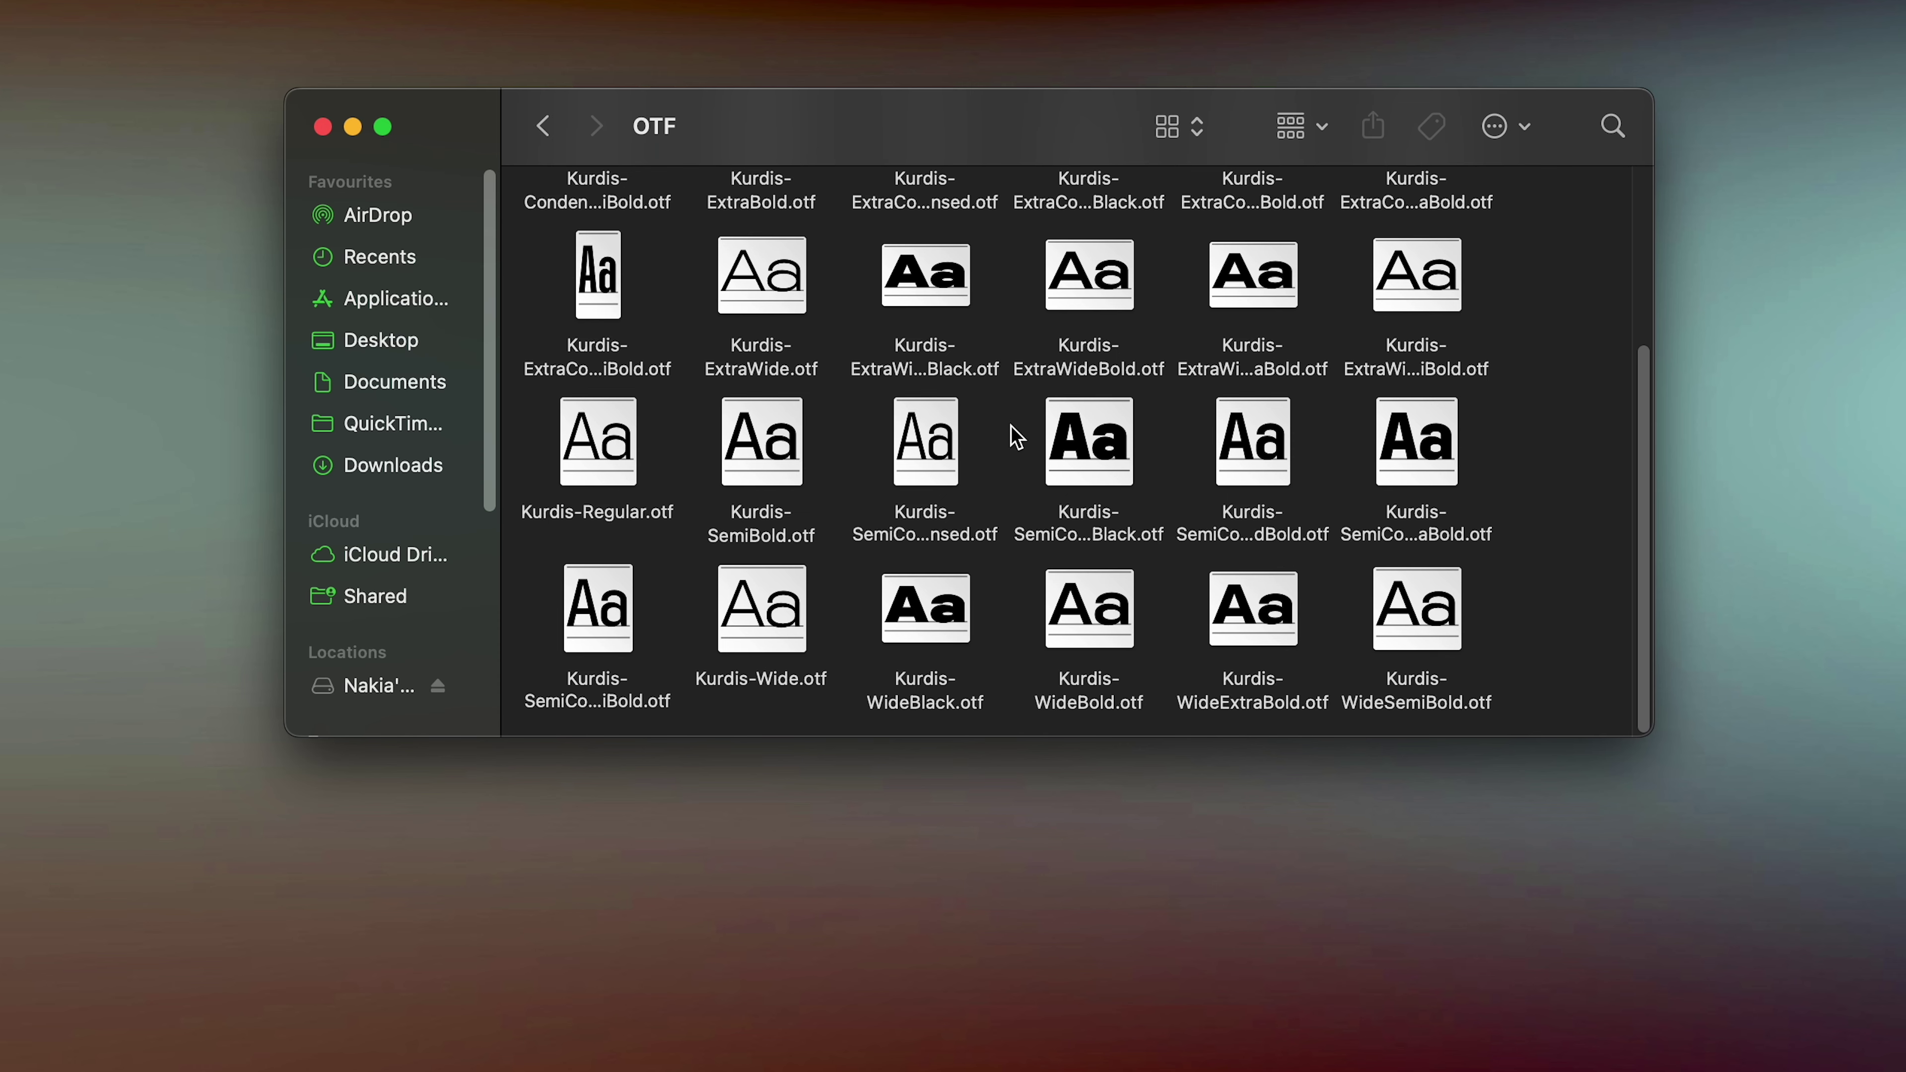
{"action": "scroll", "coordinate": [1015, 439], "scroll_direction": "up", "scroll_amount": 5}
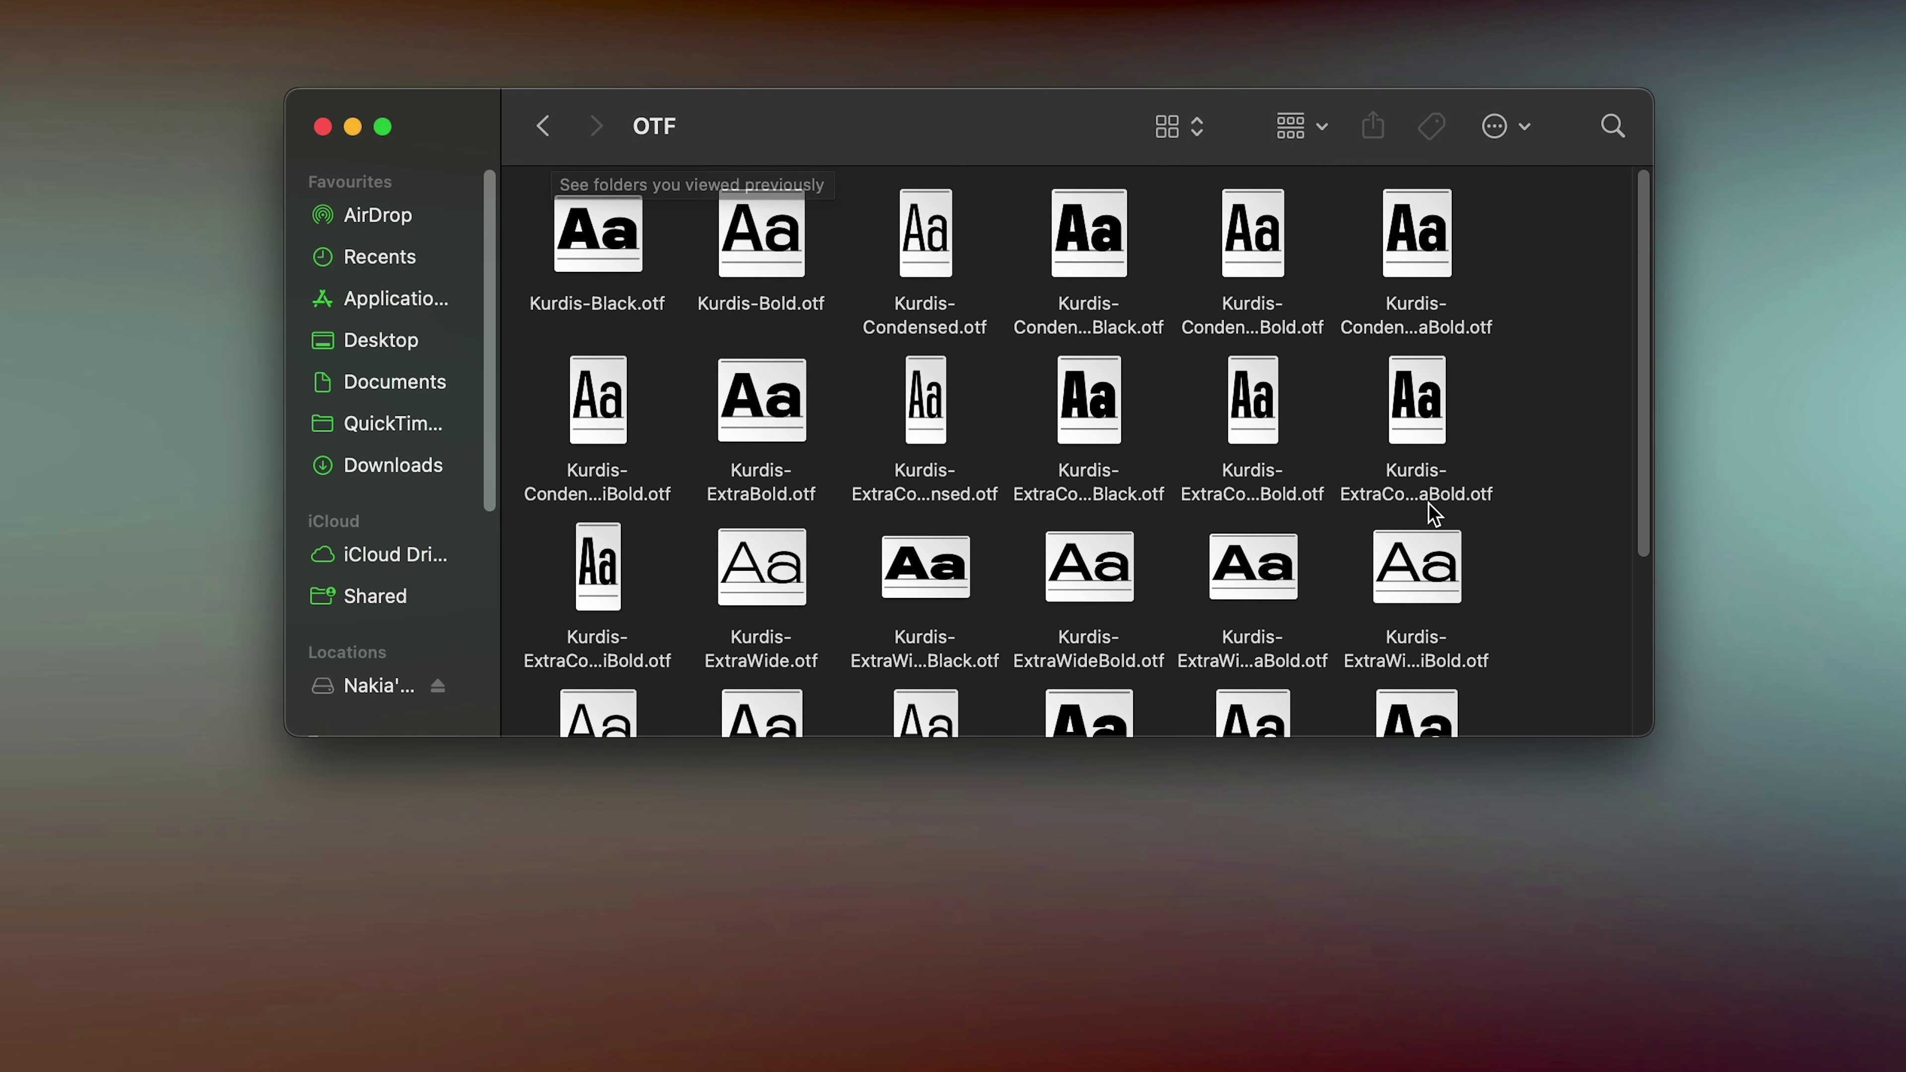
{"action": "scroll", "coordinate": [1427, 504], "scroll_direction": "down", "scroll_amount": 2}
{"action": "scroll", "coordinate": [1482, 563], "scroll_direction": "down", "scroll_amount": 2}
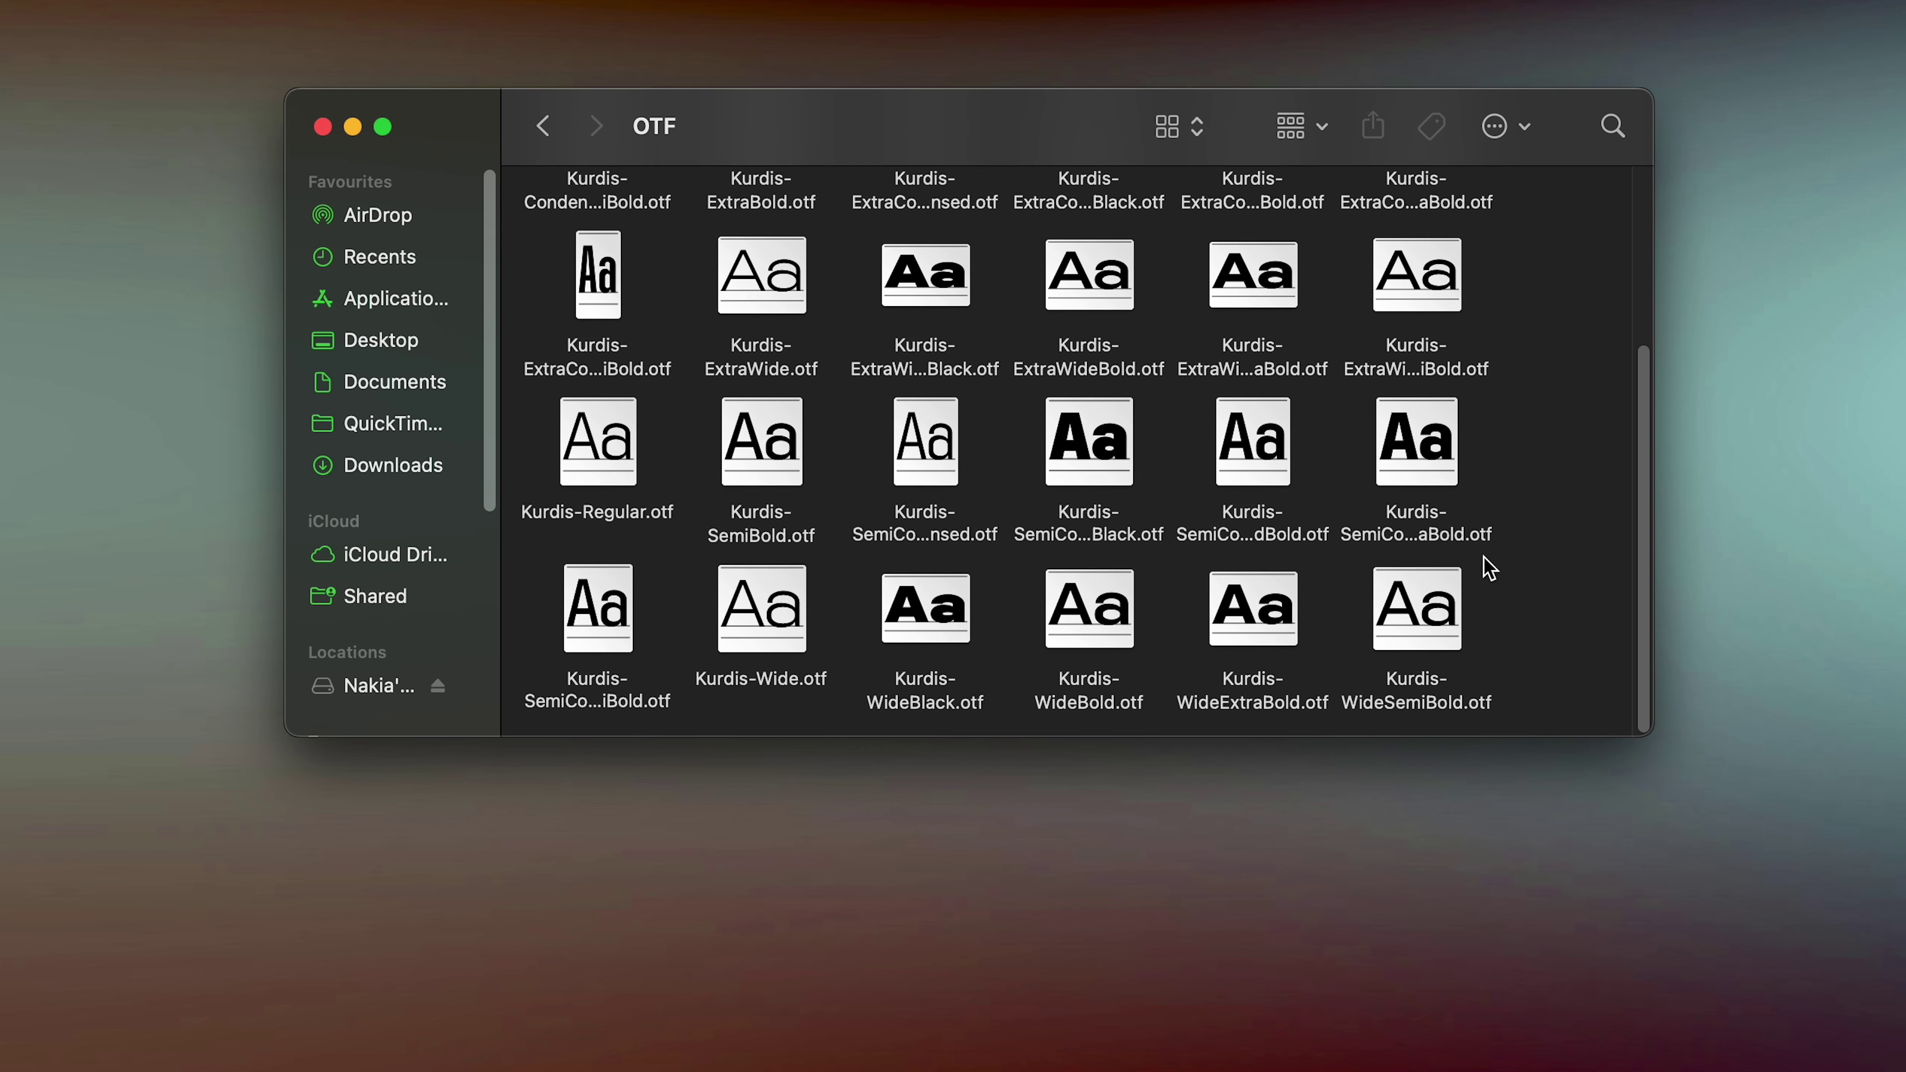
{"action": "scroll", "coordinate": [1486, 566], "scroll_direction": "up", "scroll_amount": 4}
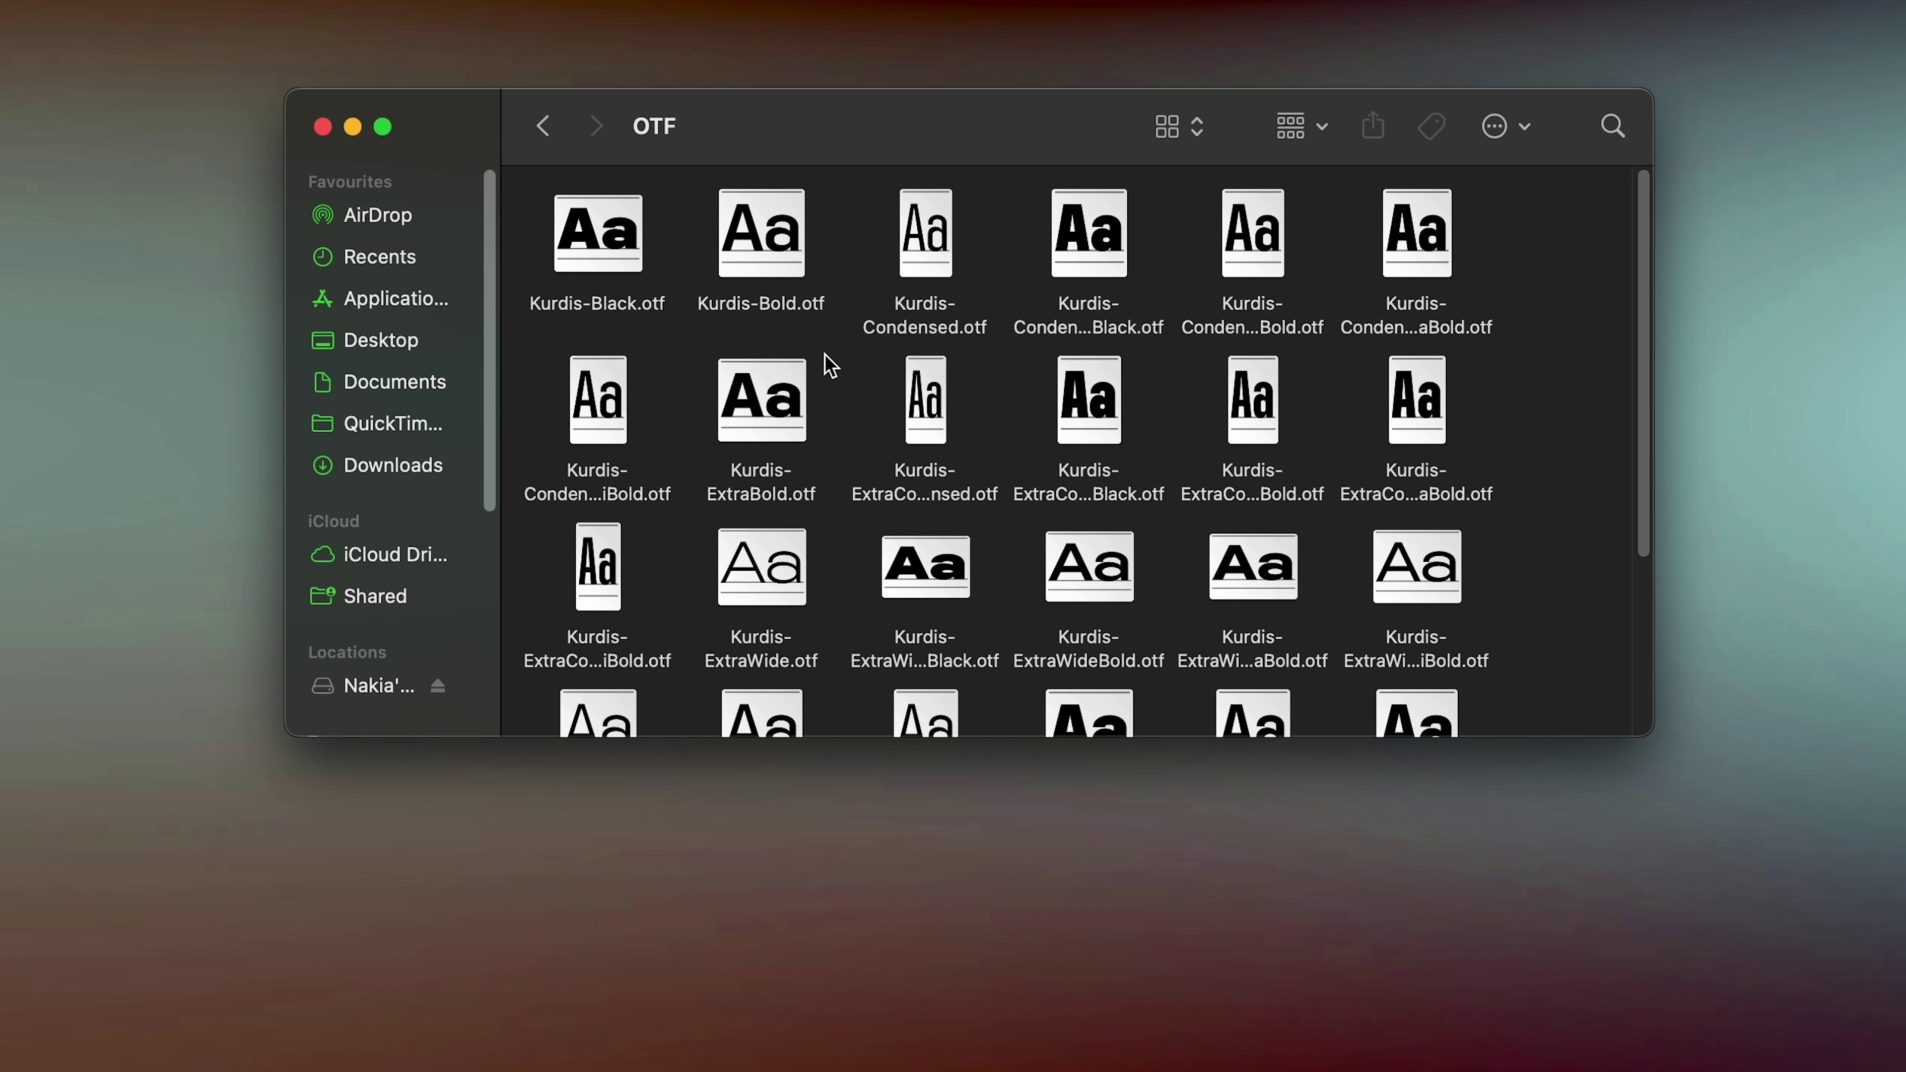
{"action": "scroll", "coordinate": [983, 492], "scroll_direction": "down", "scroll_amount": 5}
{"action": "scroll", "coordinate": [1004, 498], "scroll_direction": "up", "scroll_amount": 5}
{"action": "scroll", "coordinate": [970, 481], "scroll_direction": "down", "scroll_amount": 5}
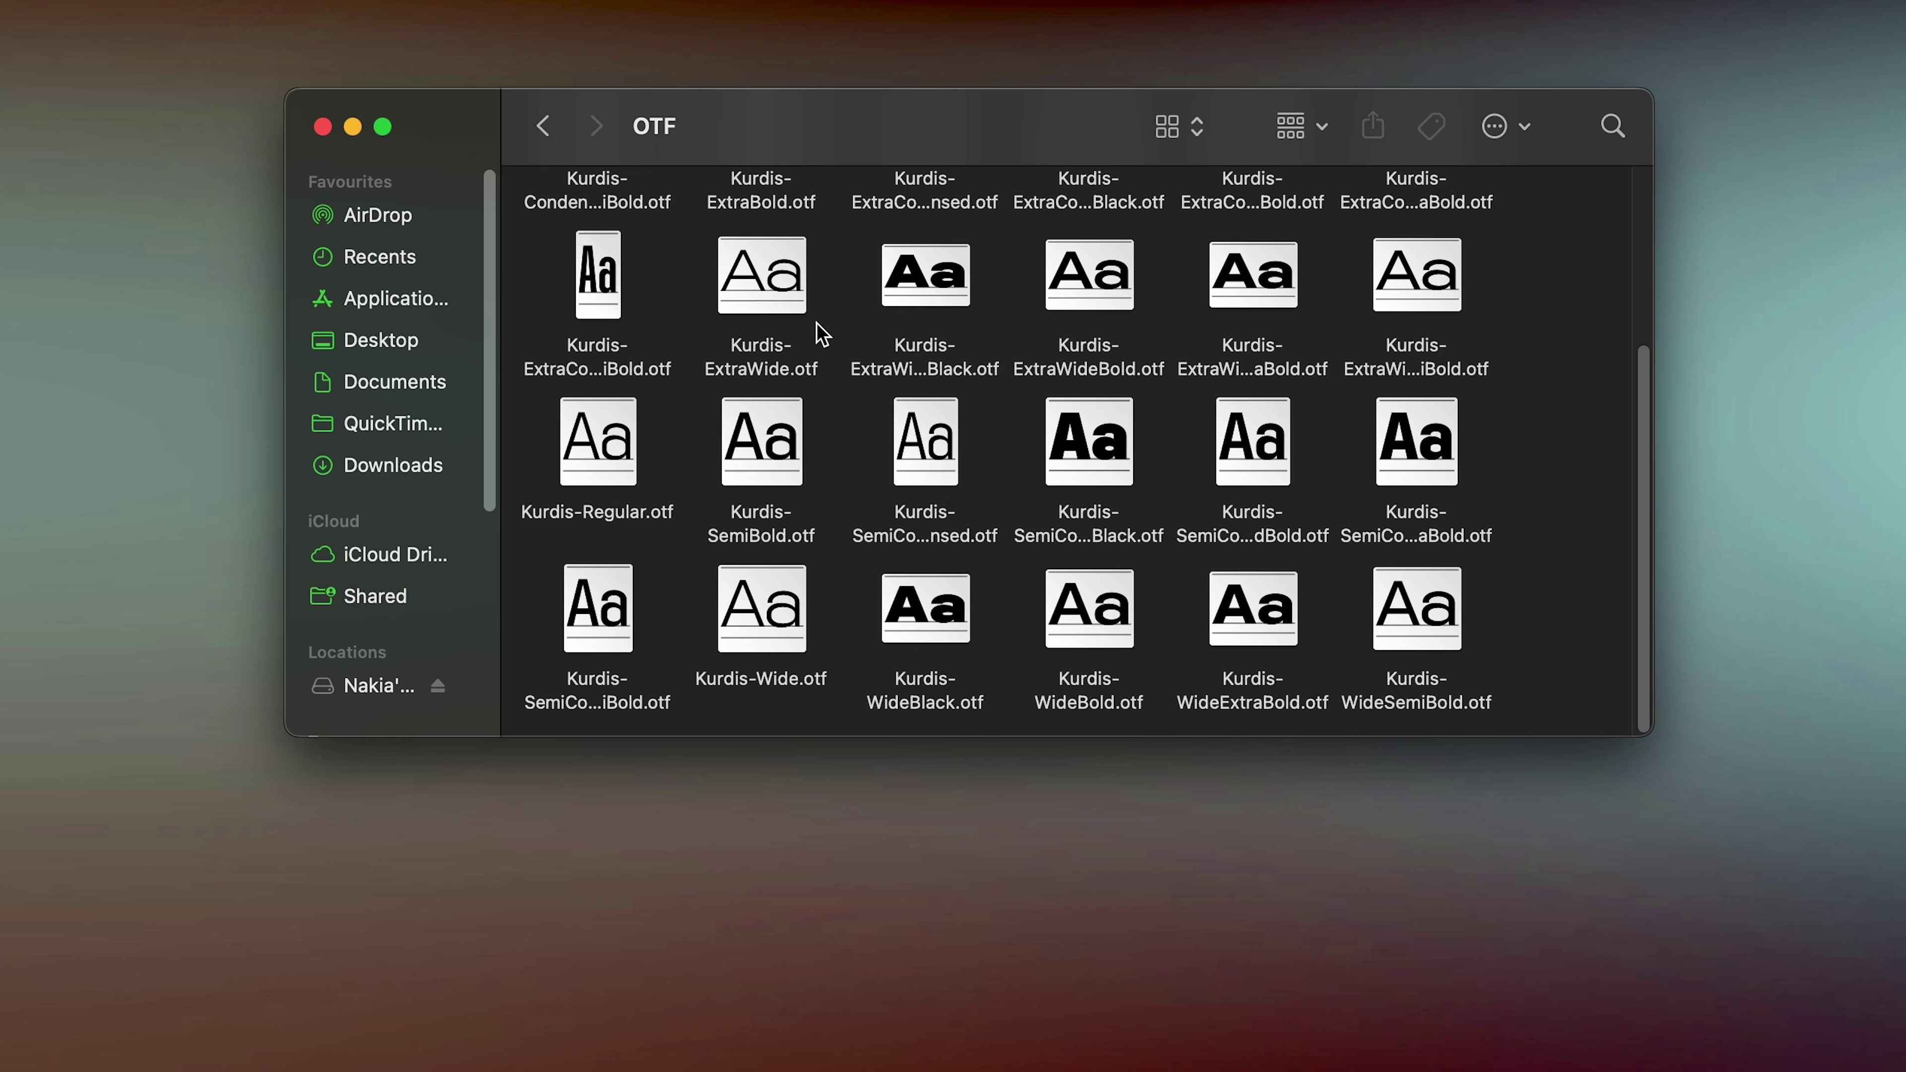
{"action": "left_click", "coordinate": [1438, 641]}
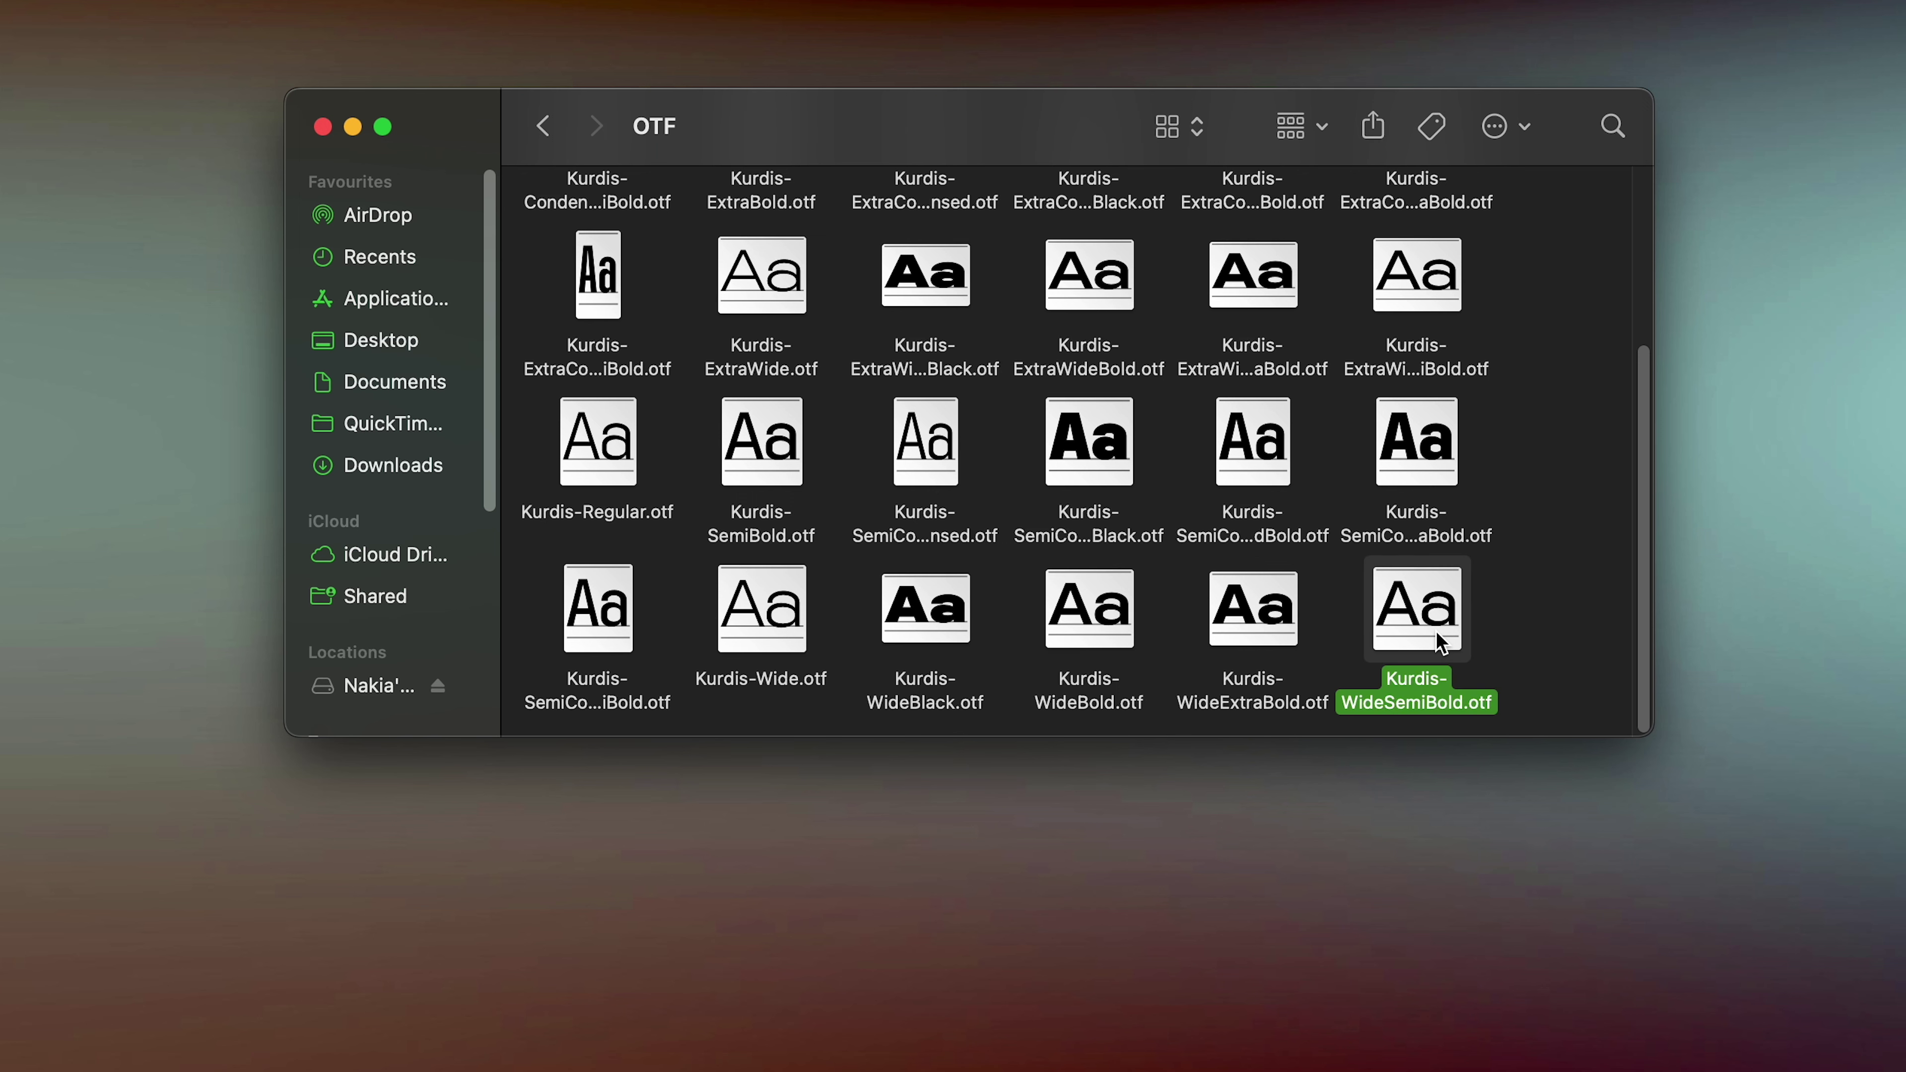
{"action": "double_click", "coordinate": [1438, 642]}
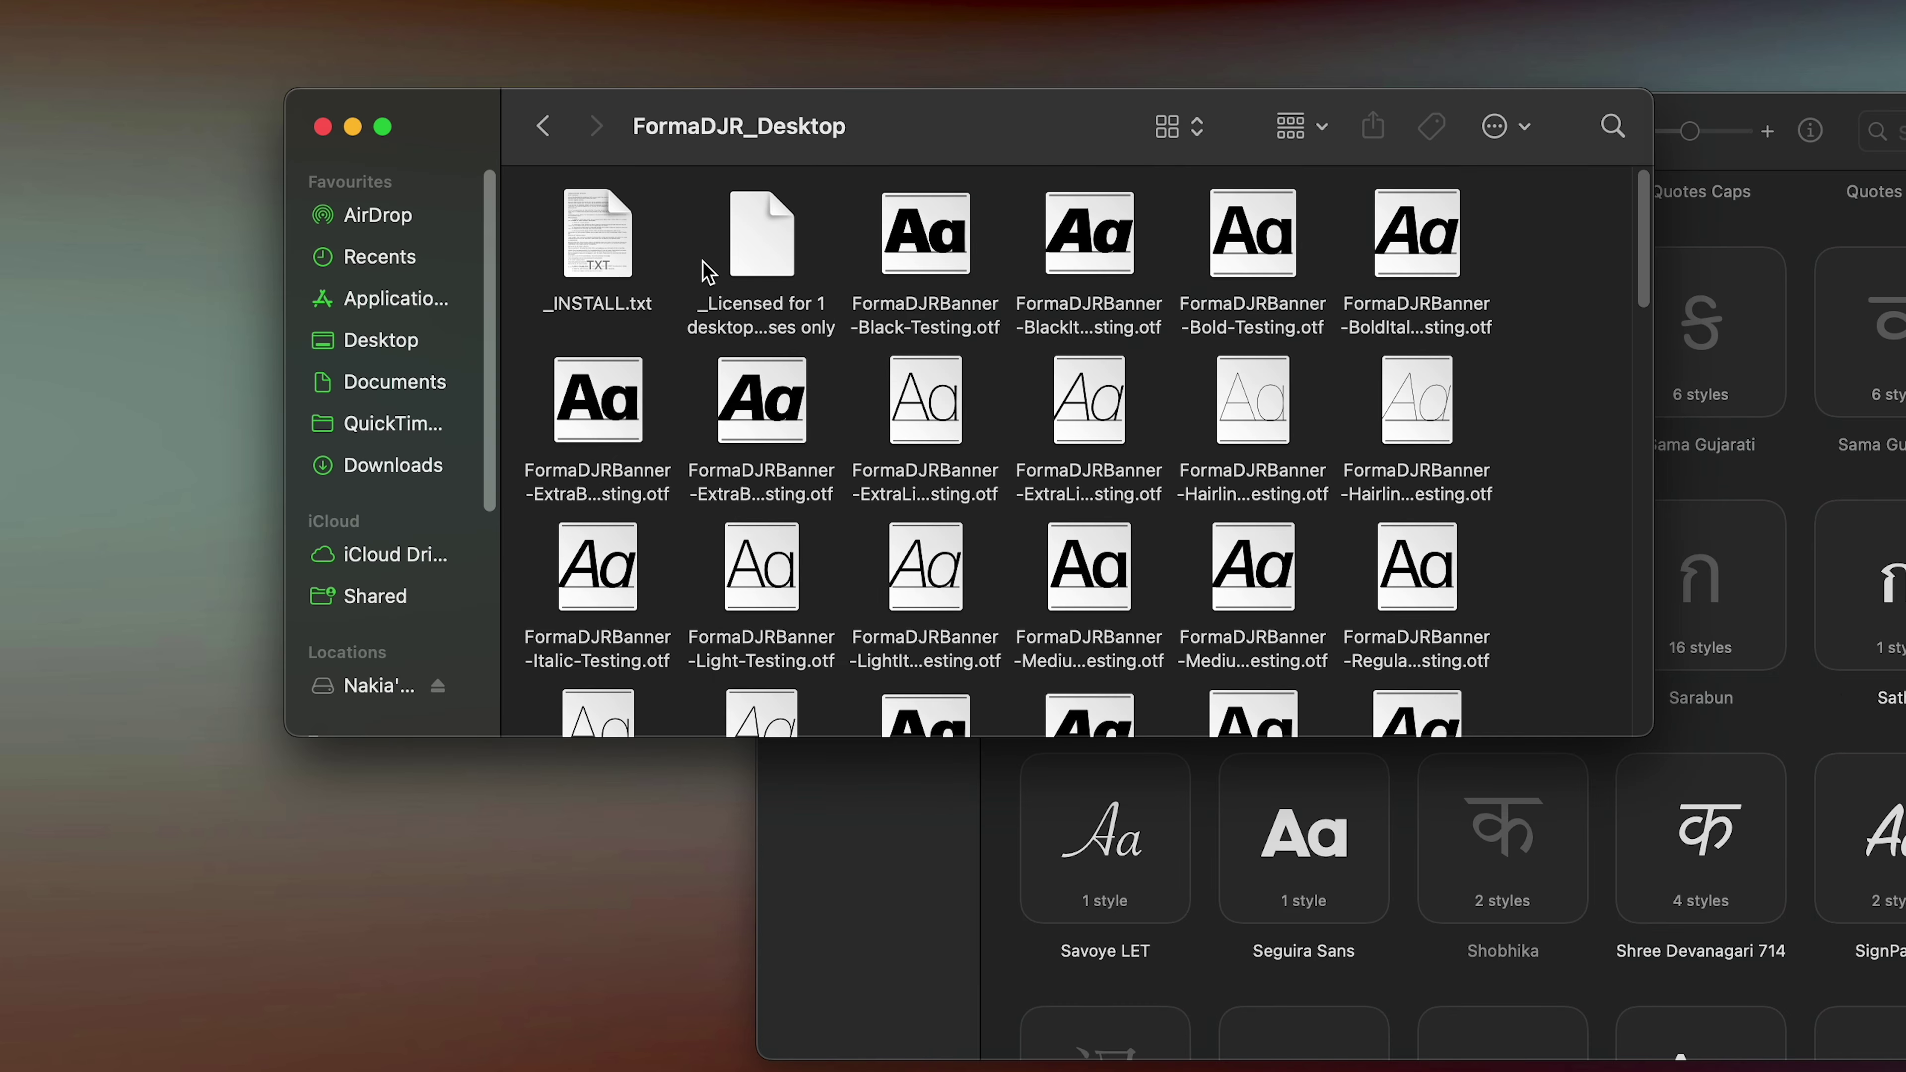
{"action": "scroll", "coordinate": [928, 289], "scroll_direction": "down", "scroll_amount": 15}
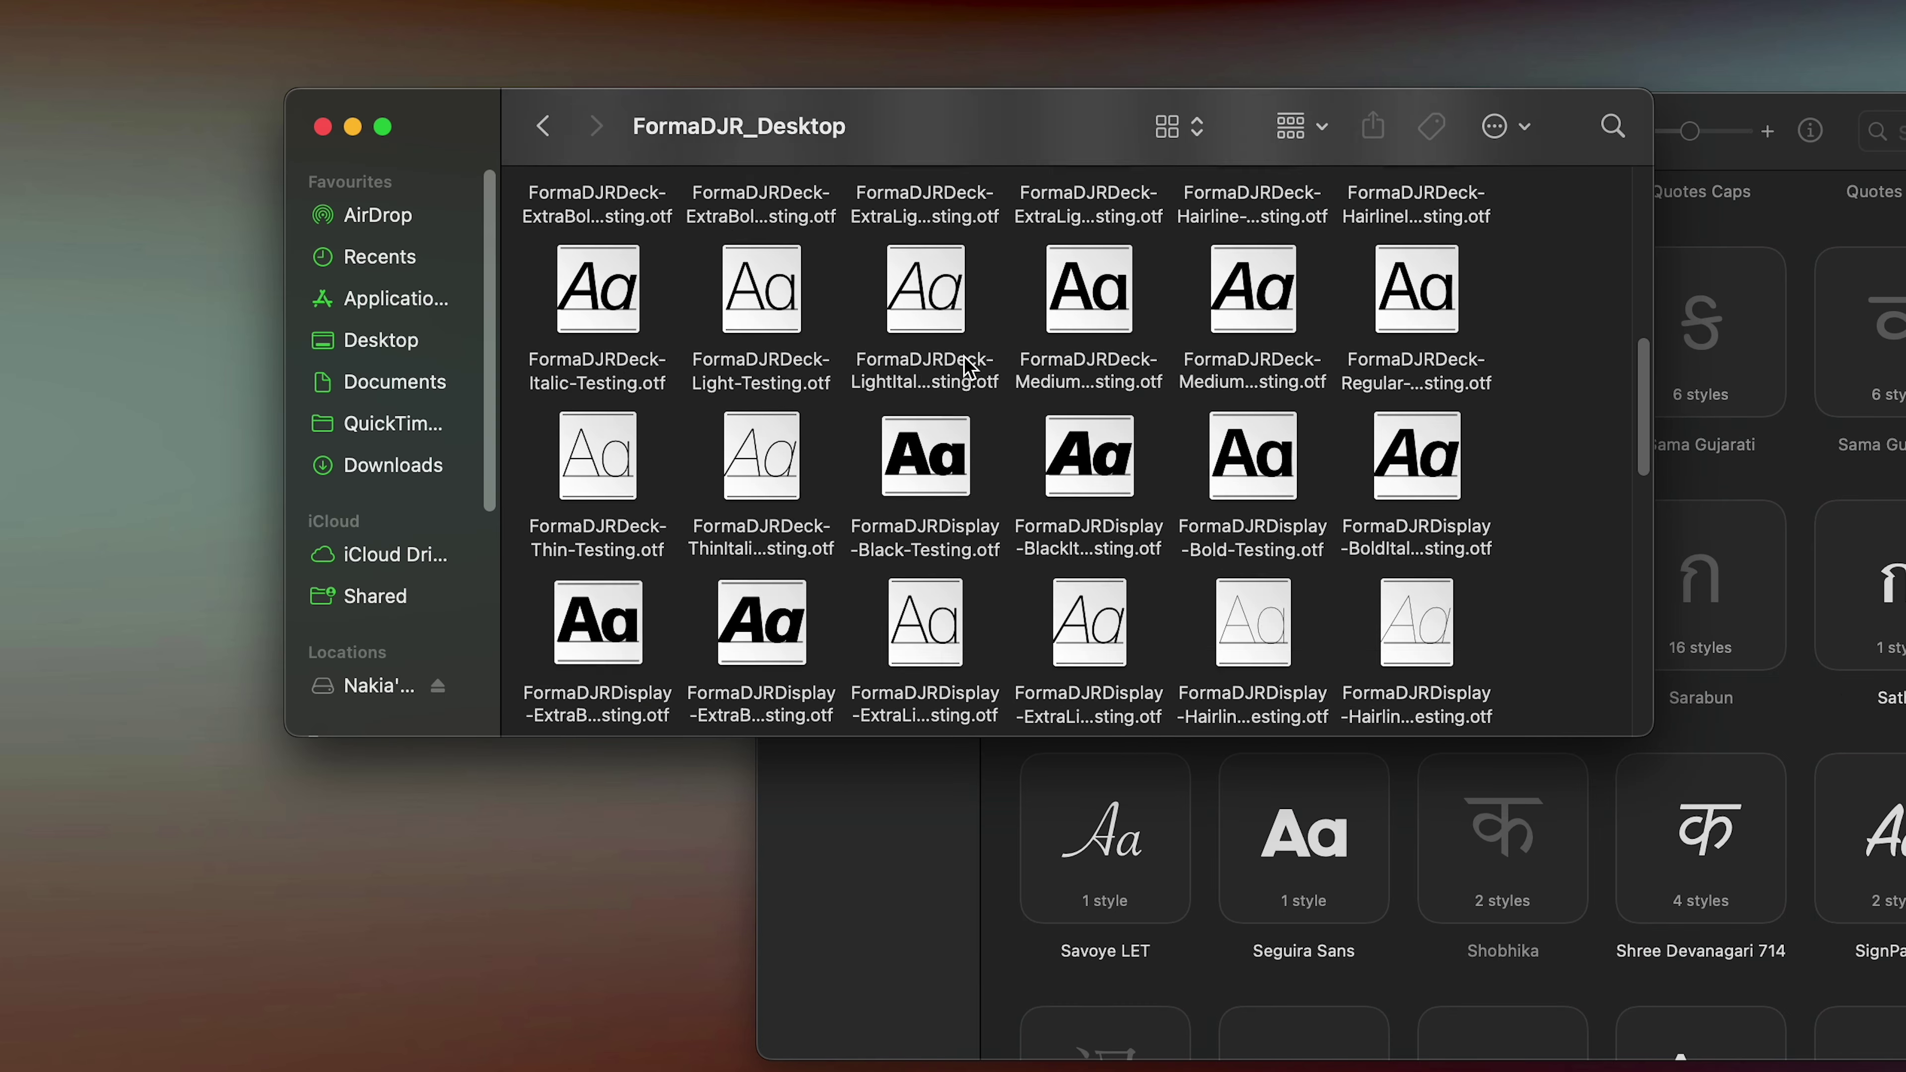
{"action": "scroll", "coordinate": [835, 321], "scroll_direction": "up", "scroll_amount": 12}
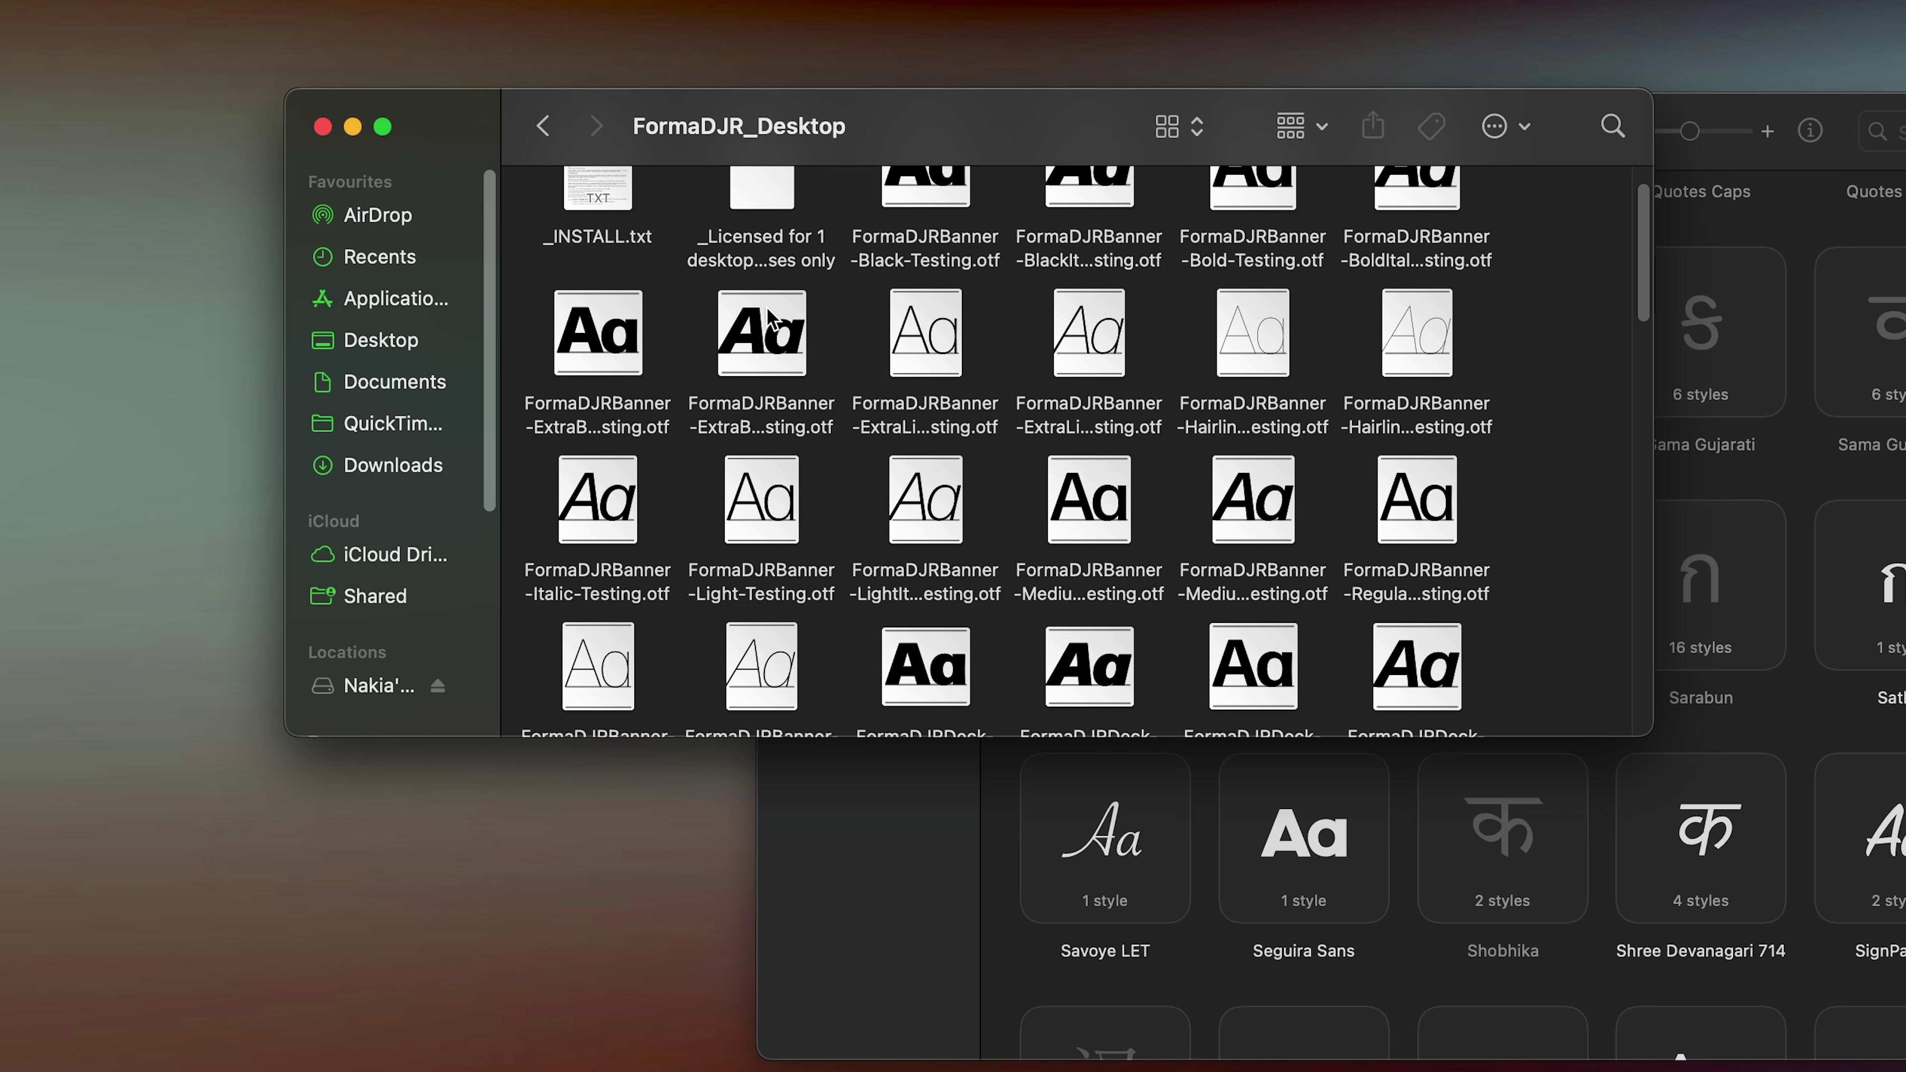
{"action": "scroll", "coordinate": [1187, 494], "scroll_direction": "down", "scroll_amount": 10}
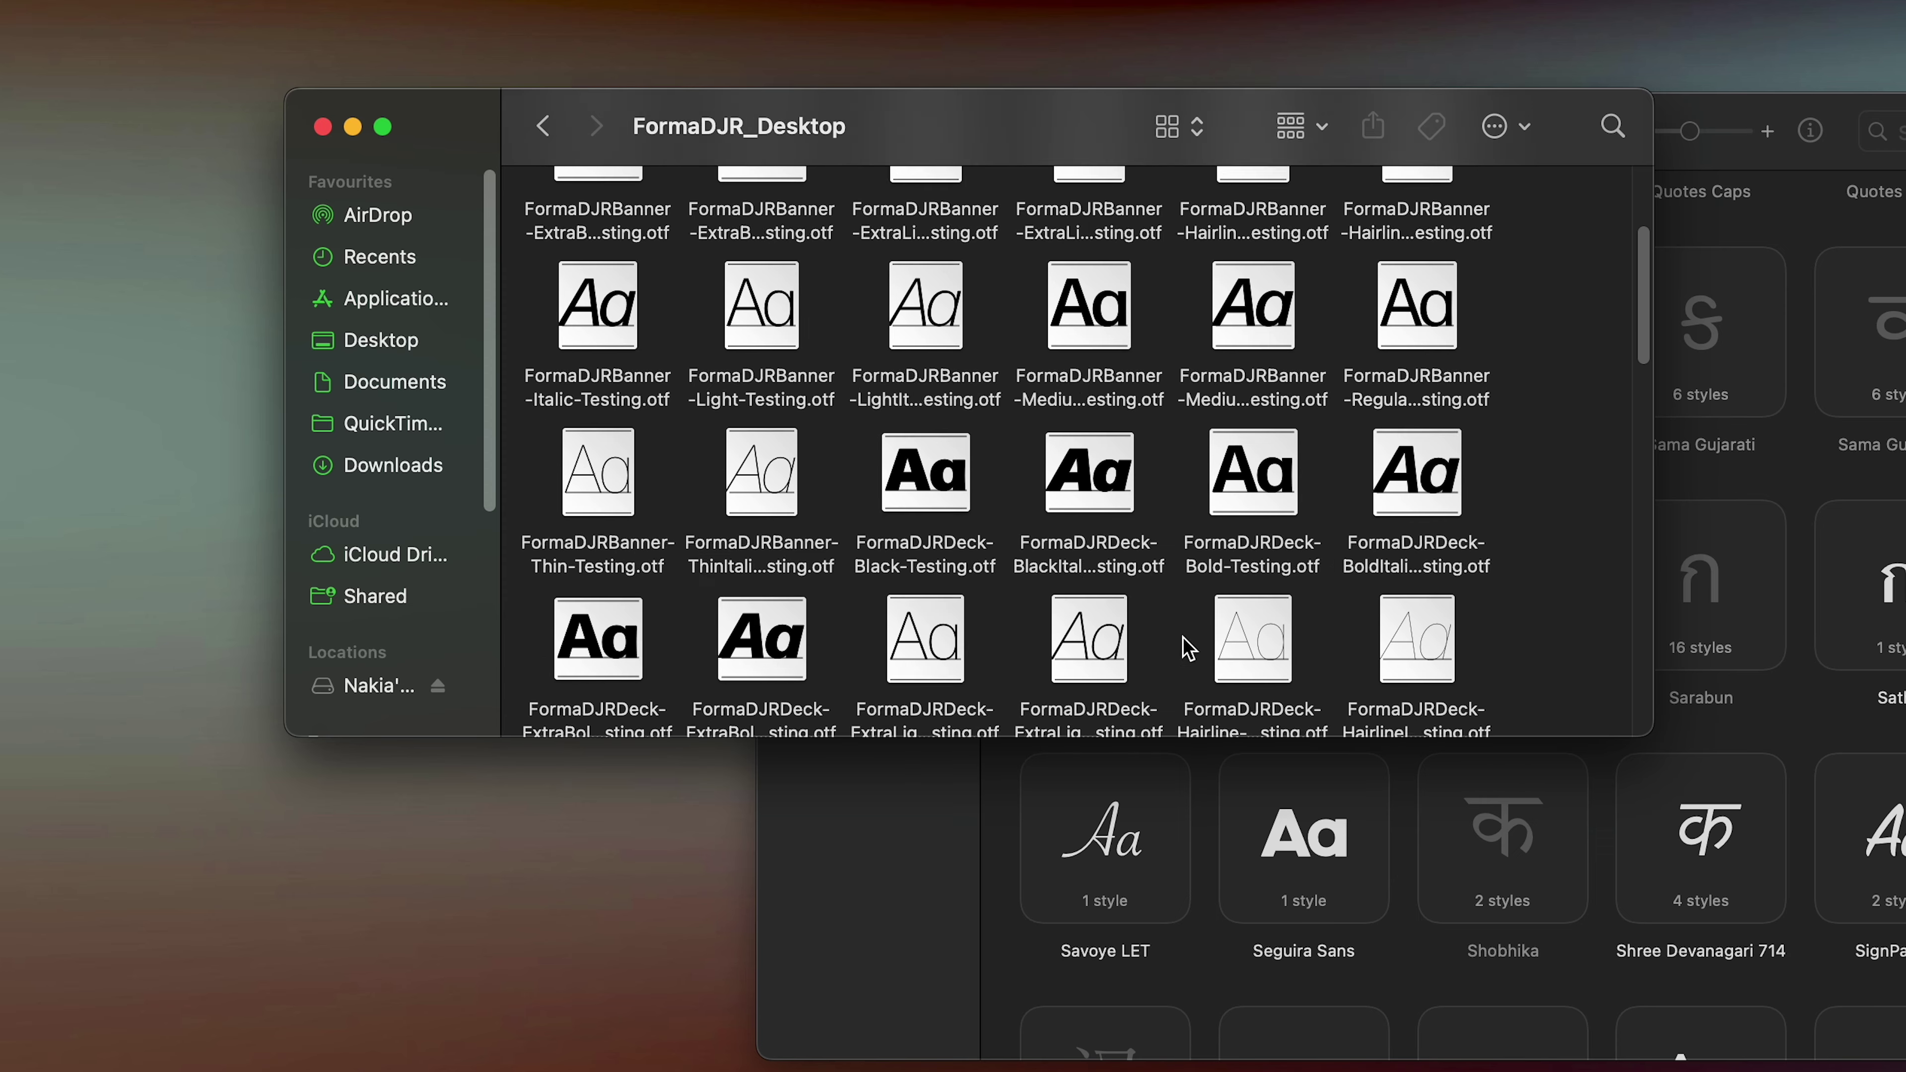
{"action": "scroll", "coordinate": [1184, 645], "scroll_direction": "down", "scroll_amount": 15}
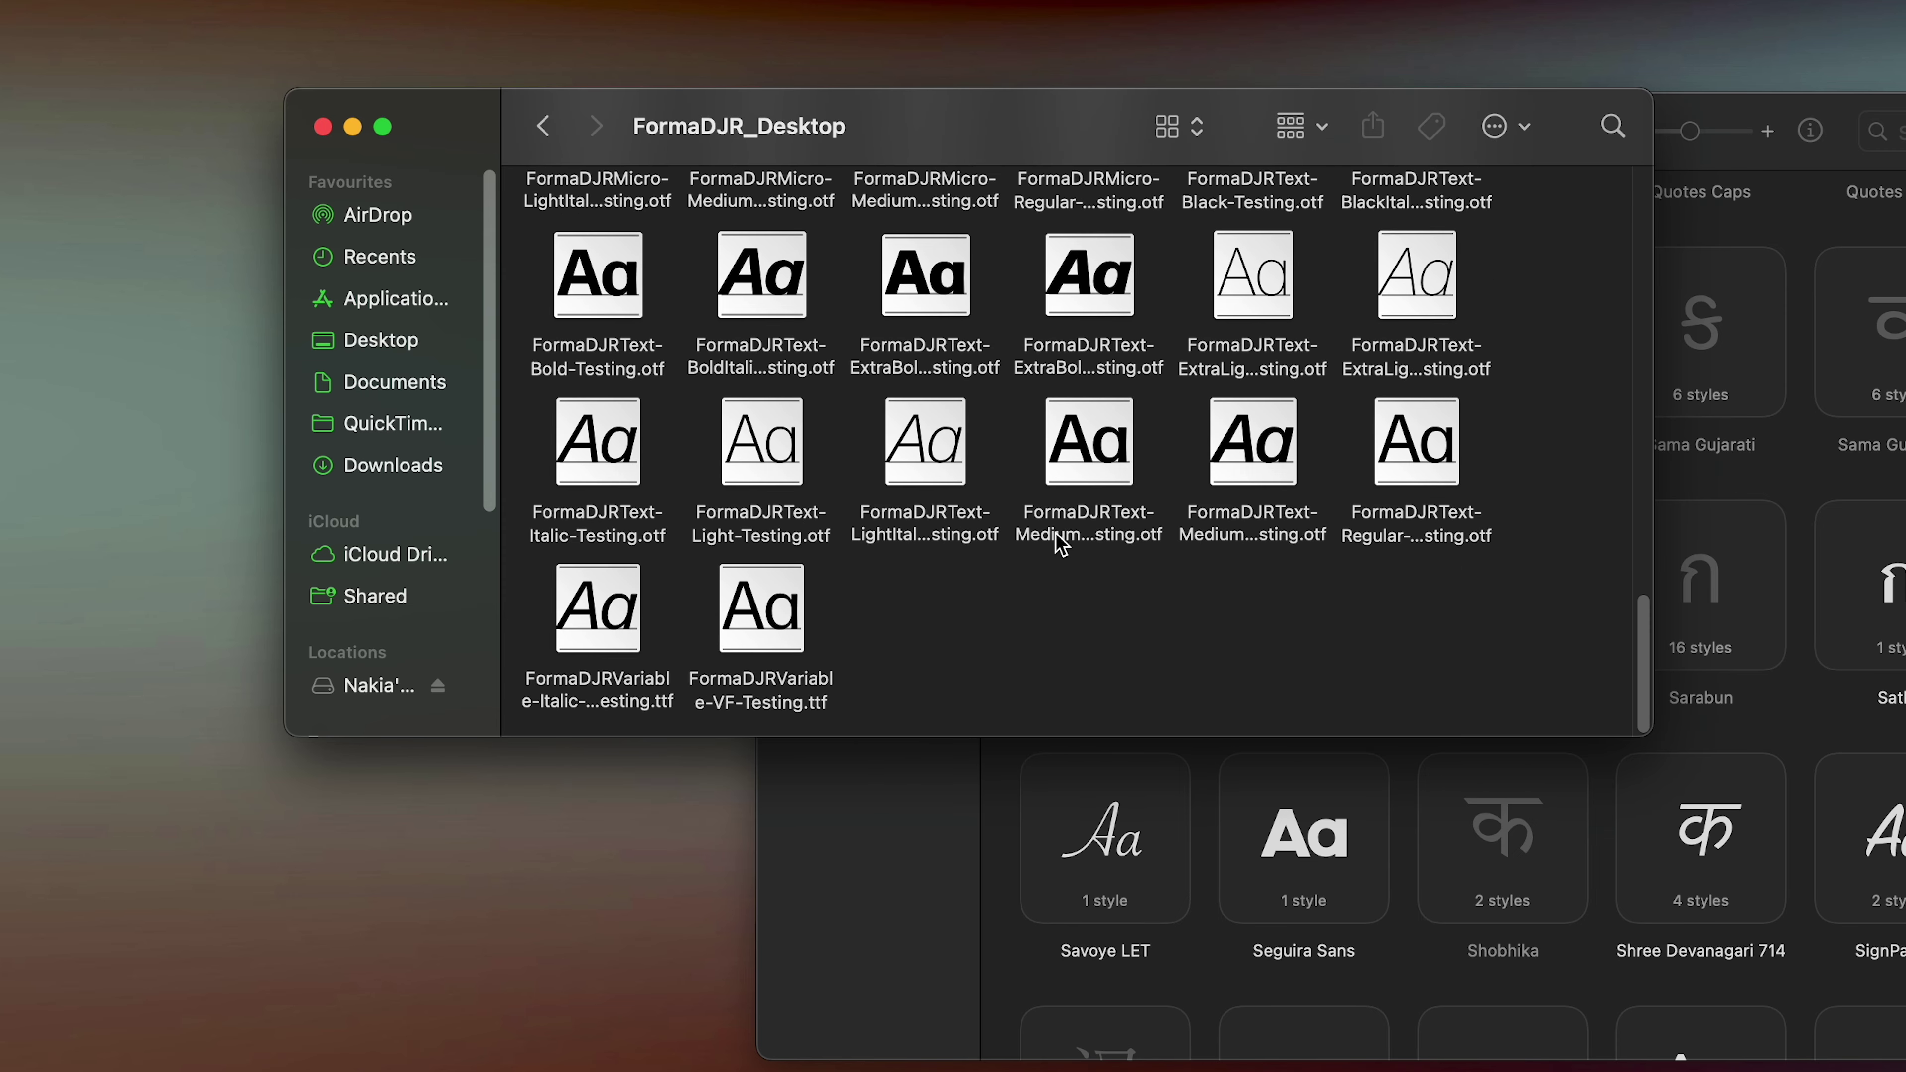
{"action": "scroll", "coordinate": [1060, 543], "scroll_direction": "up", "scroll_amount": 10}
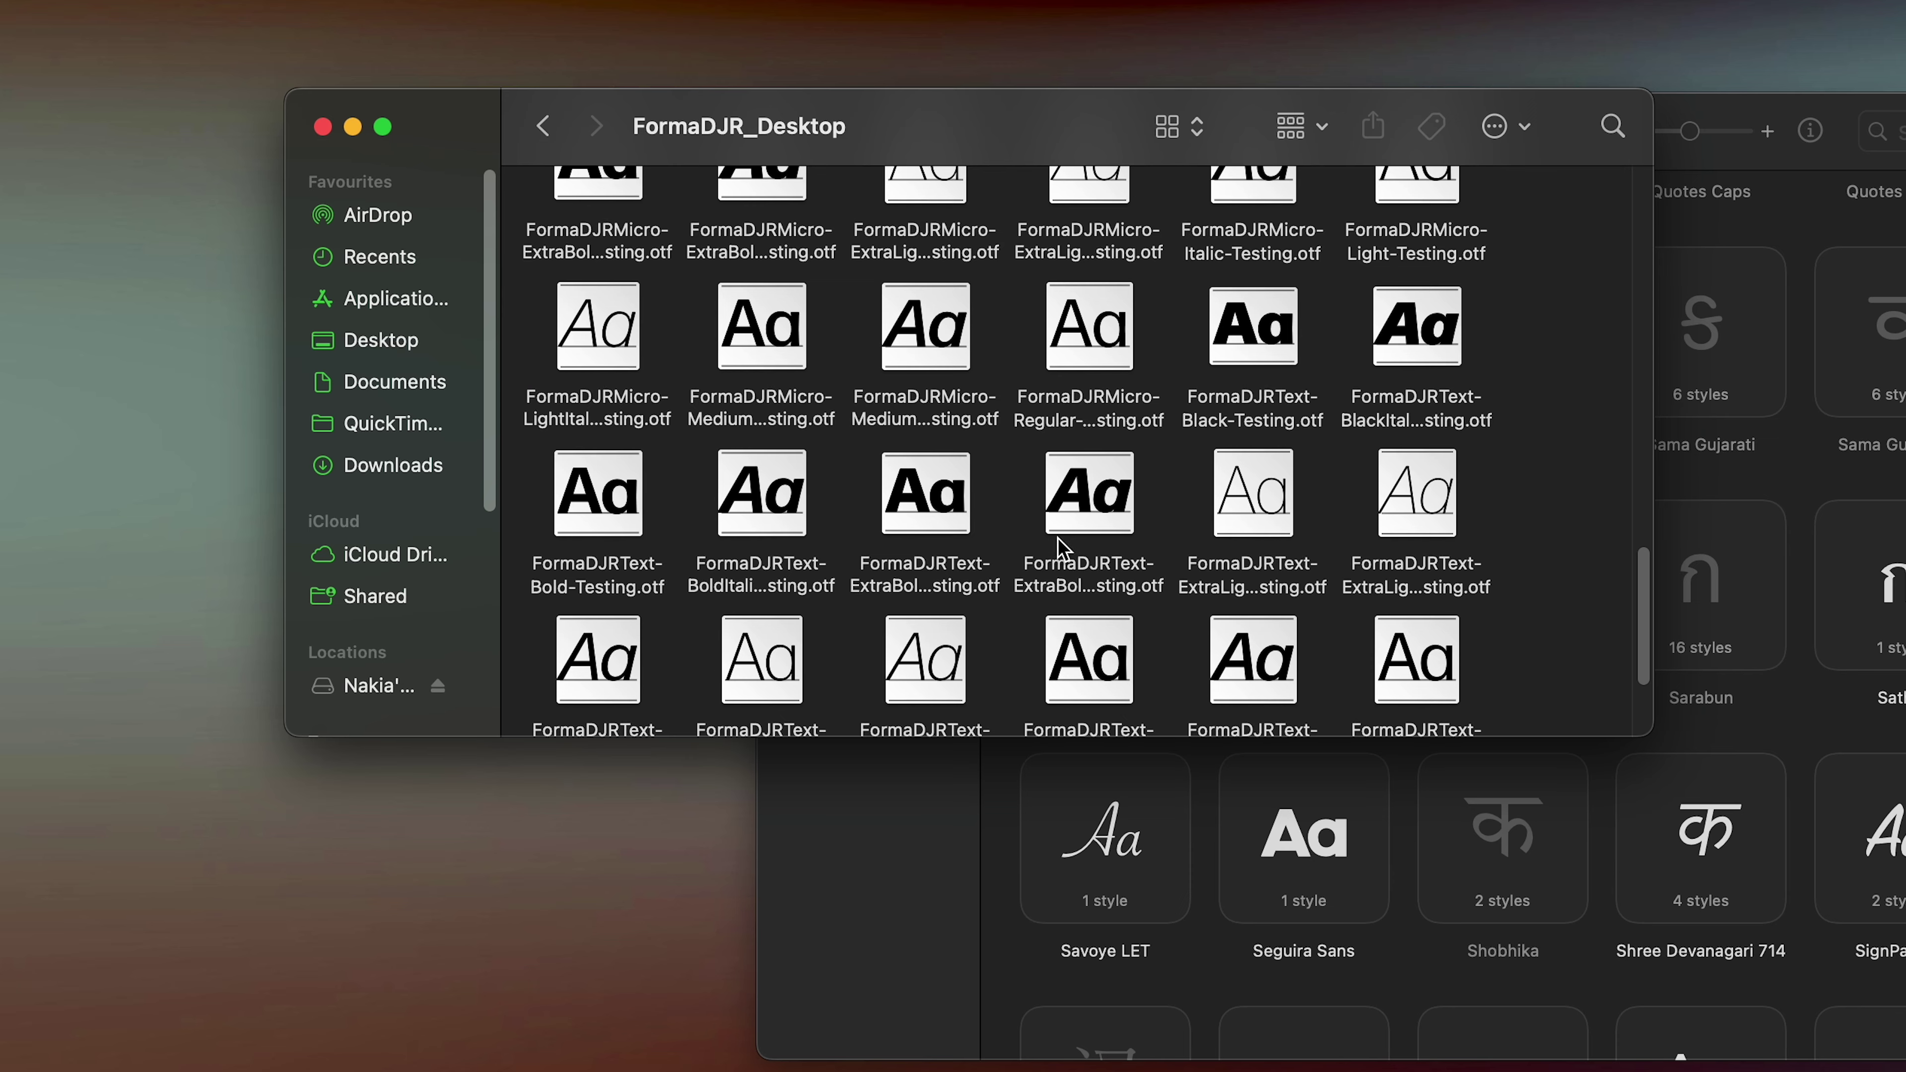
{"action": "scroll", "coordinate": [1076, 552], "scroll_direction": "up", "scroll_amount": 3}
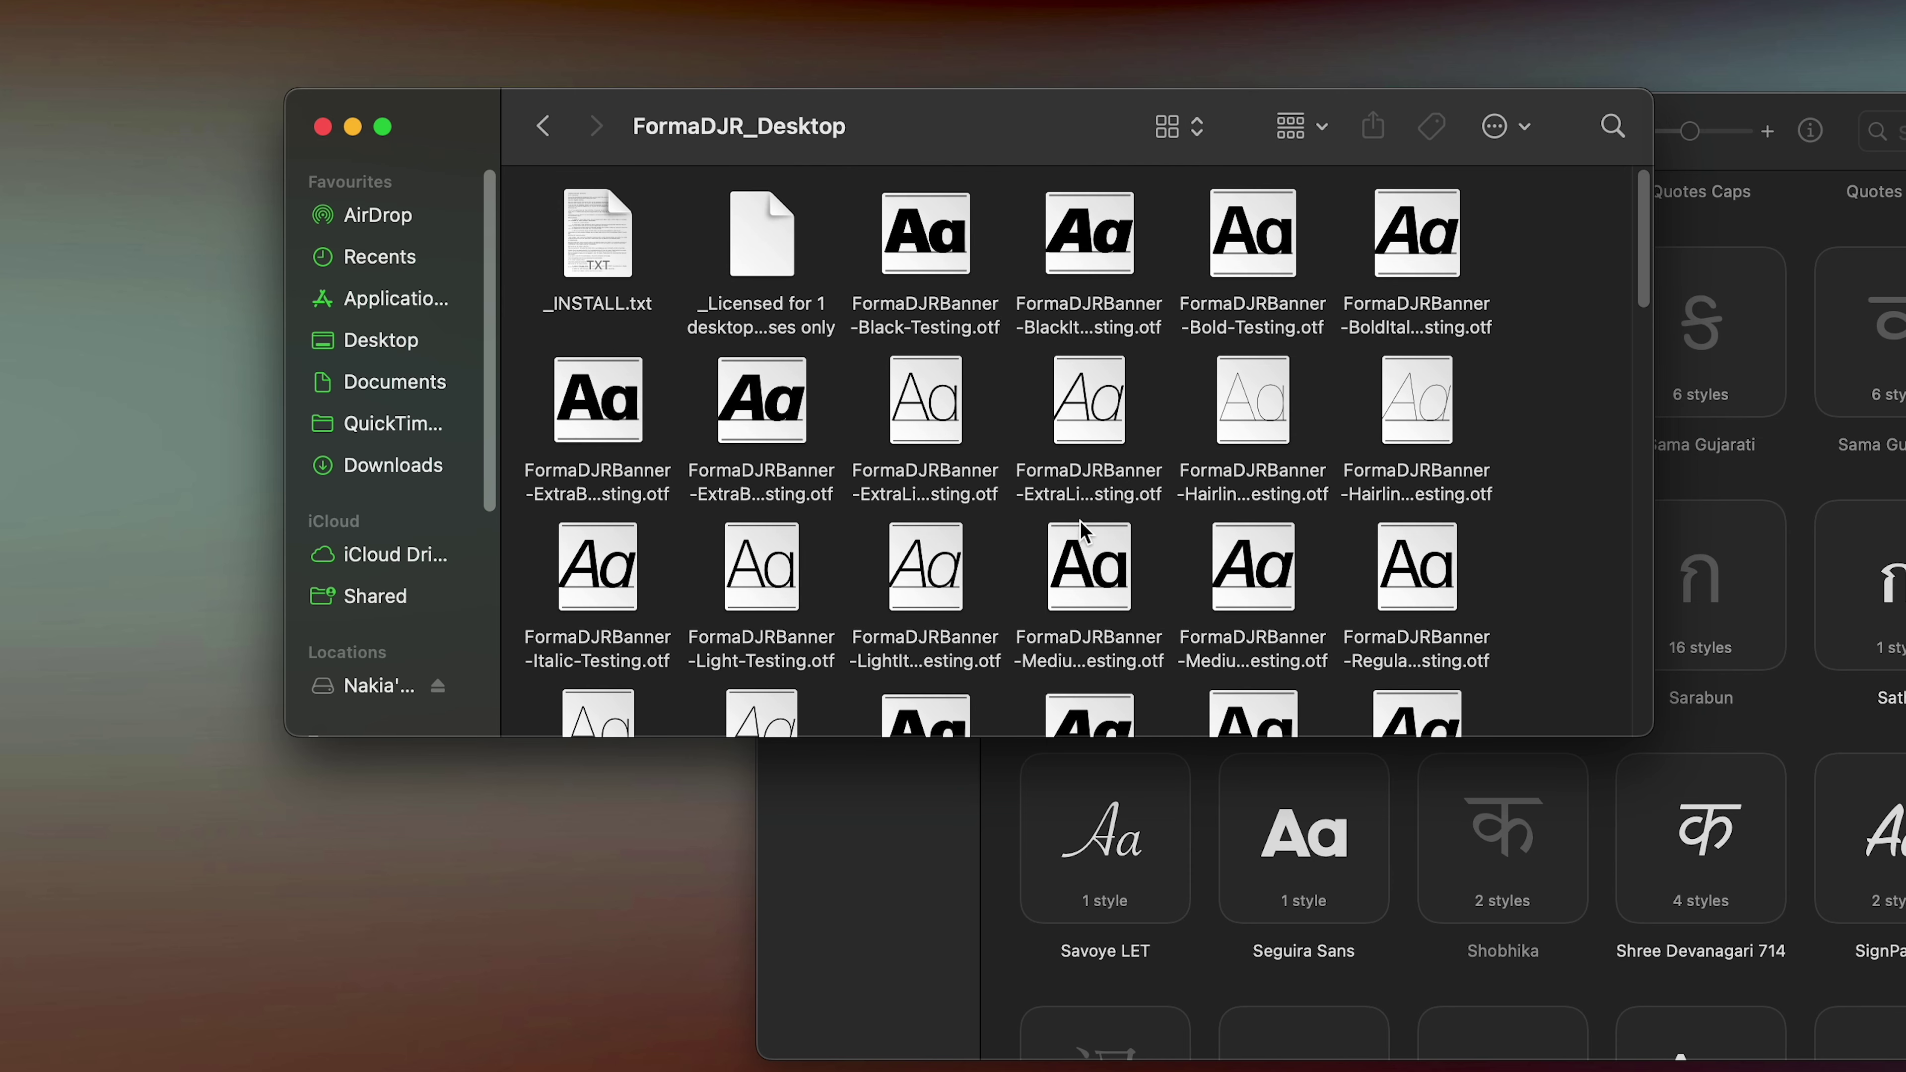
{"action": "left_click_drag", "start_coordinate": [1527, 225], "coordinate": [893, 655]}
{"action": "left_click_drag", "start_coordinate": [1532, 259], "coordinate": [1425, 570]}
{"action": "scroll", "coordinate": [1530, 545], "scroll_direction": "down", "scroll_amount": 10}
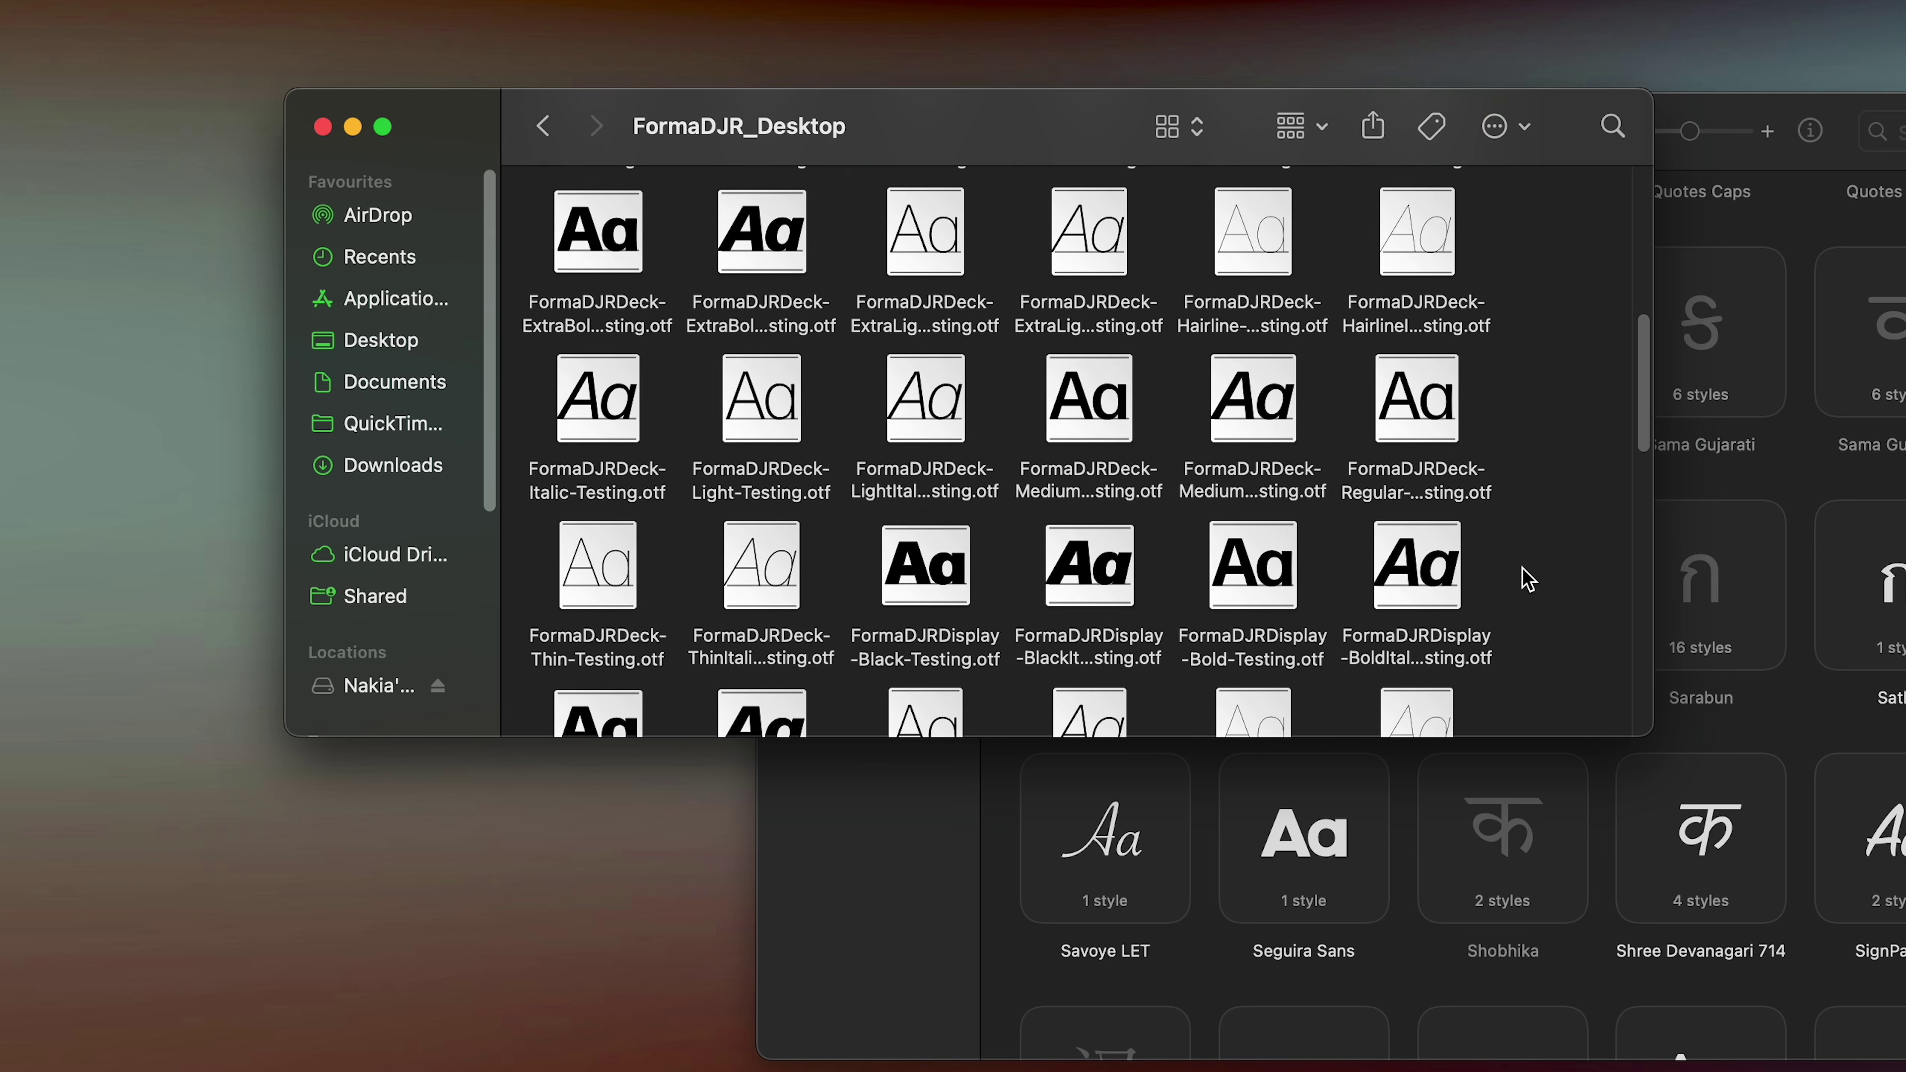
{"action": "scroll", "coordinate": [1469, 579], "scroll_direction": "down", "scroll_amount": 10}
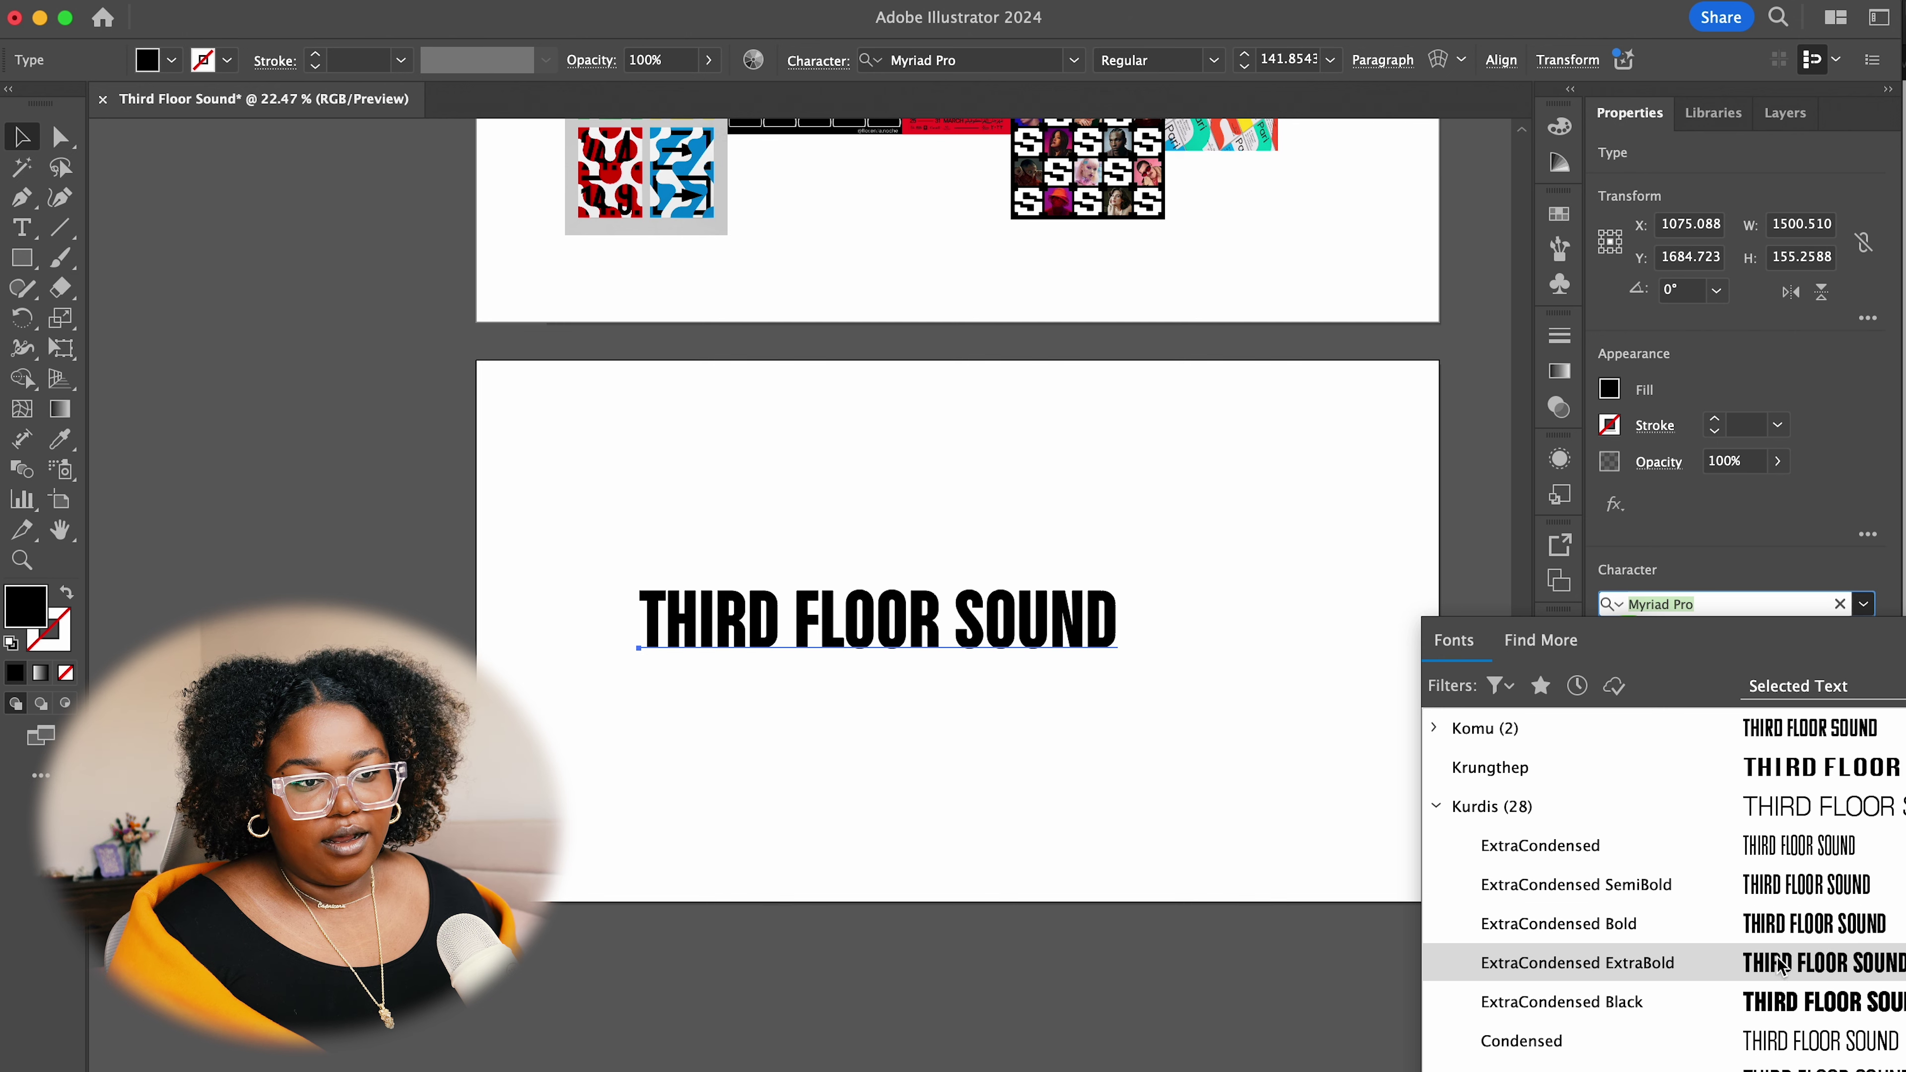
Scroll the font list to the Kurdis family and apply Wide Bold to THIRD FLOOR SOUND
{"action": "scroll", "coordinate": [1784, 1040], "scroll_direction": "down", "scroll_amount": 4}
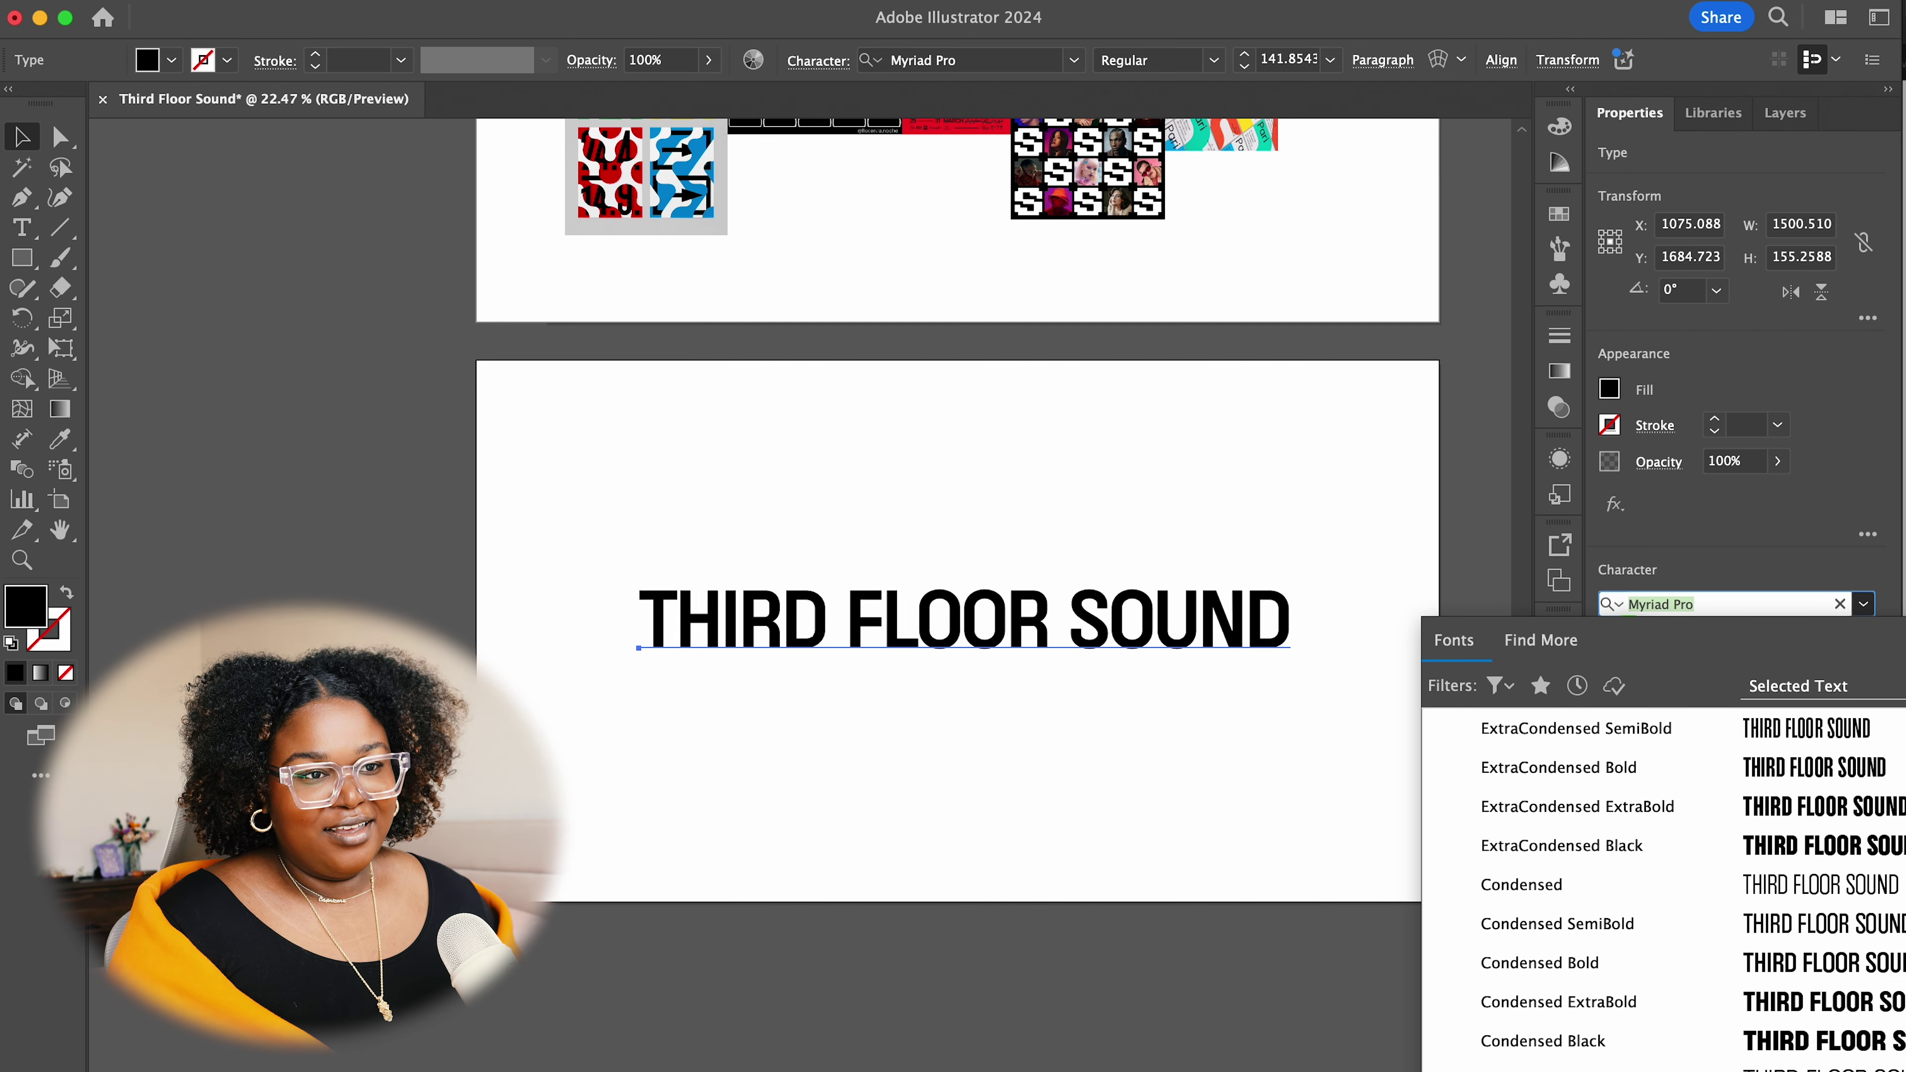
{"action": "scroll", "coordinate": [1756, 1047], "scroll_direction": "down", "scroll_amount": 5}
{"action": "scroll", "coordinate": [1748, 1054], "scroll_direction": "down", "scroll_amount": 6}
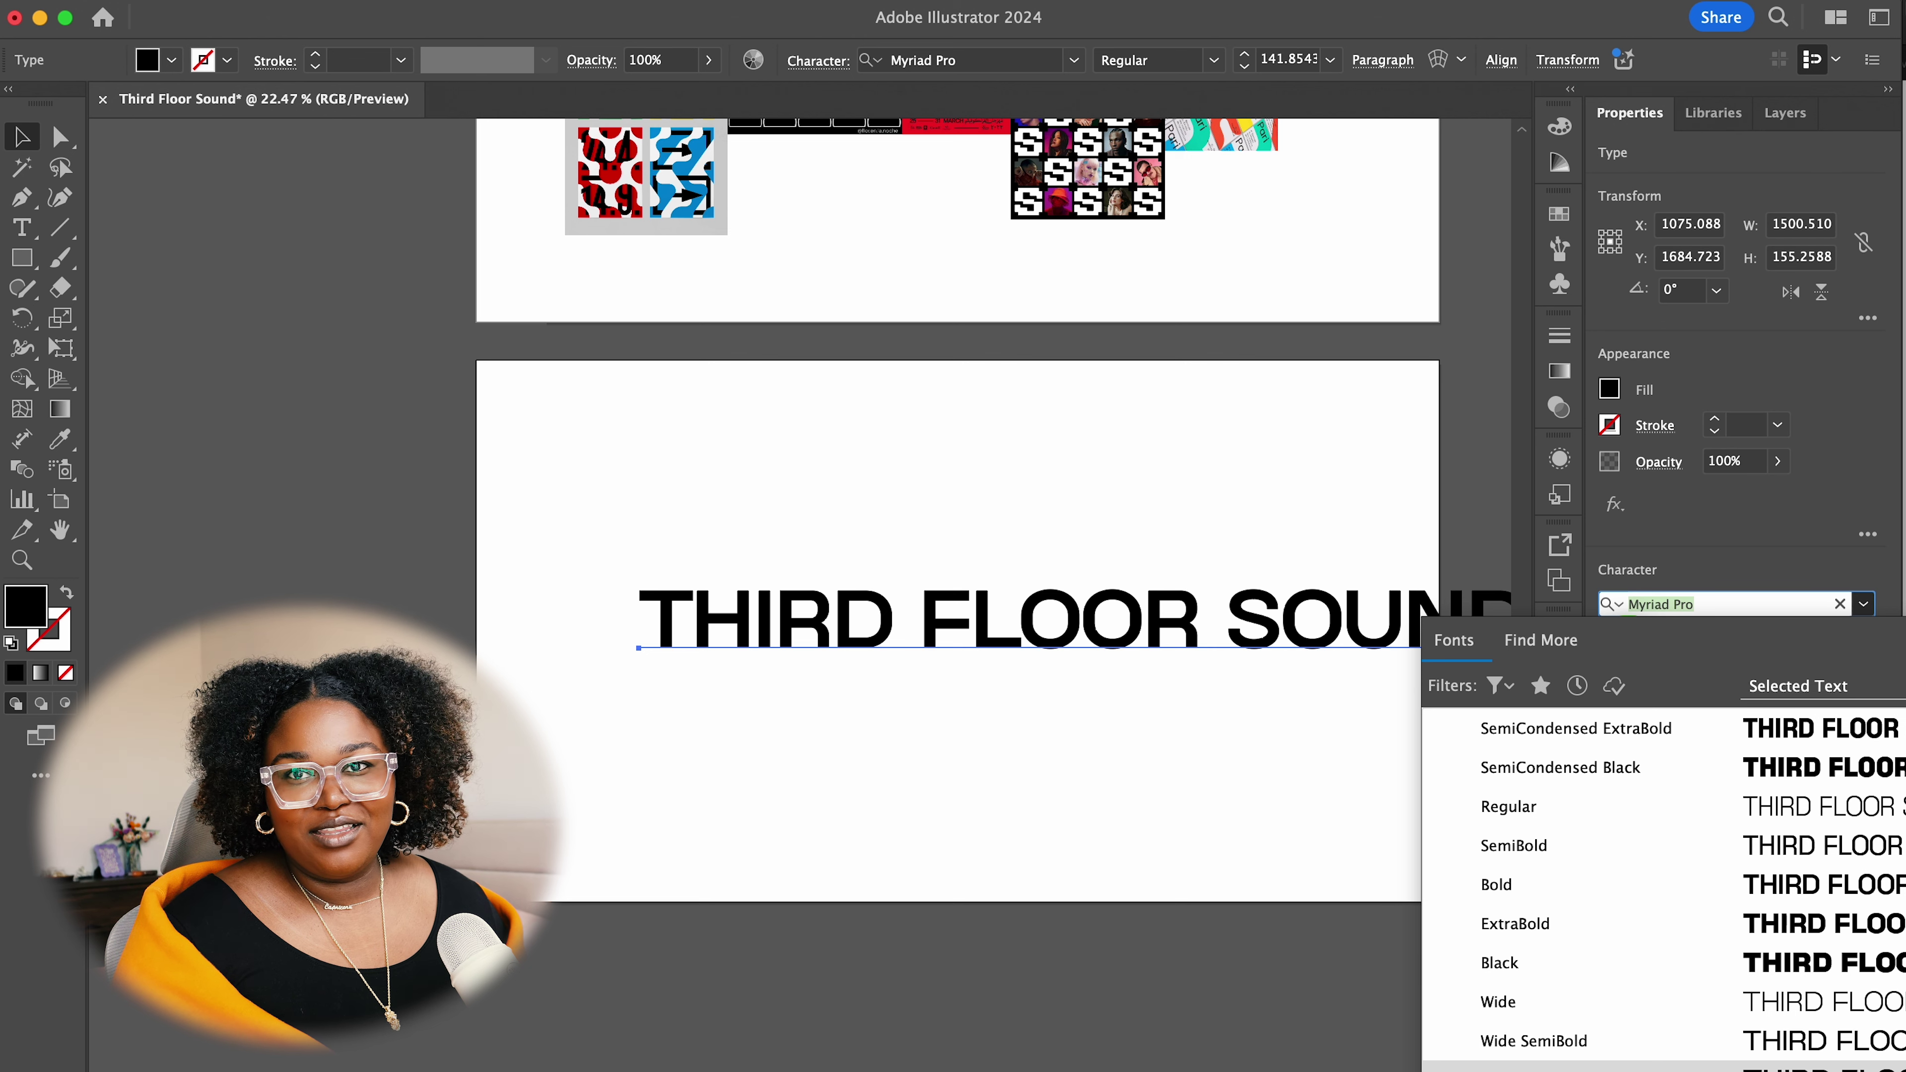
{"action": "scroll", "coordinate": [1662, 886], "scroll_direction": "down", "scroll_amount": 4}
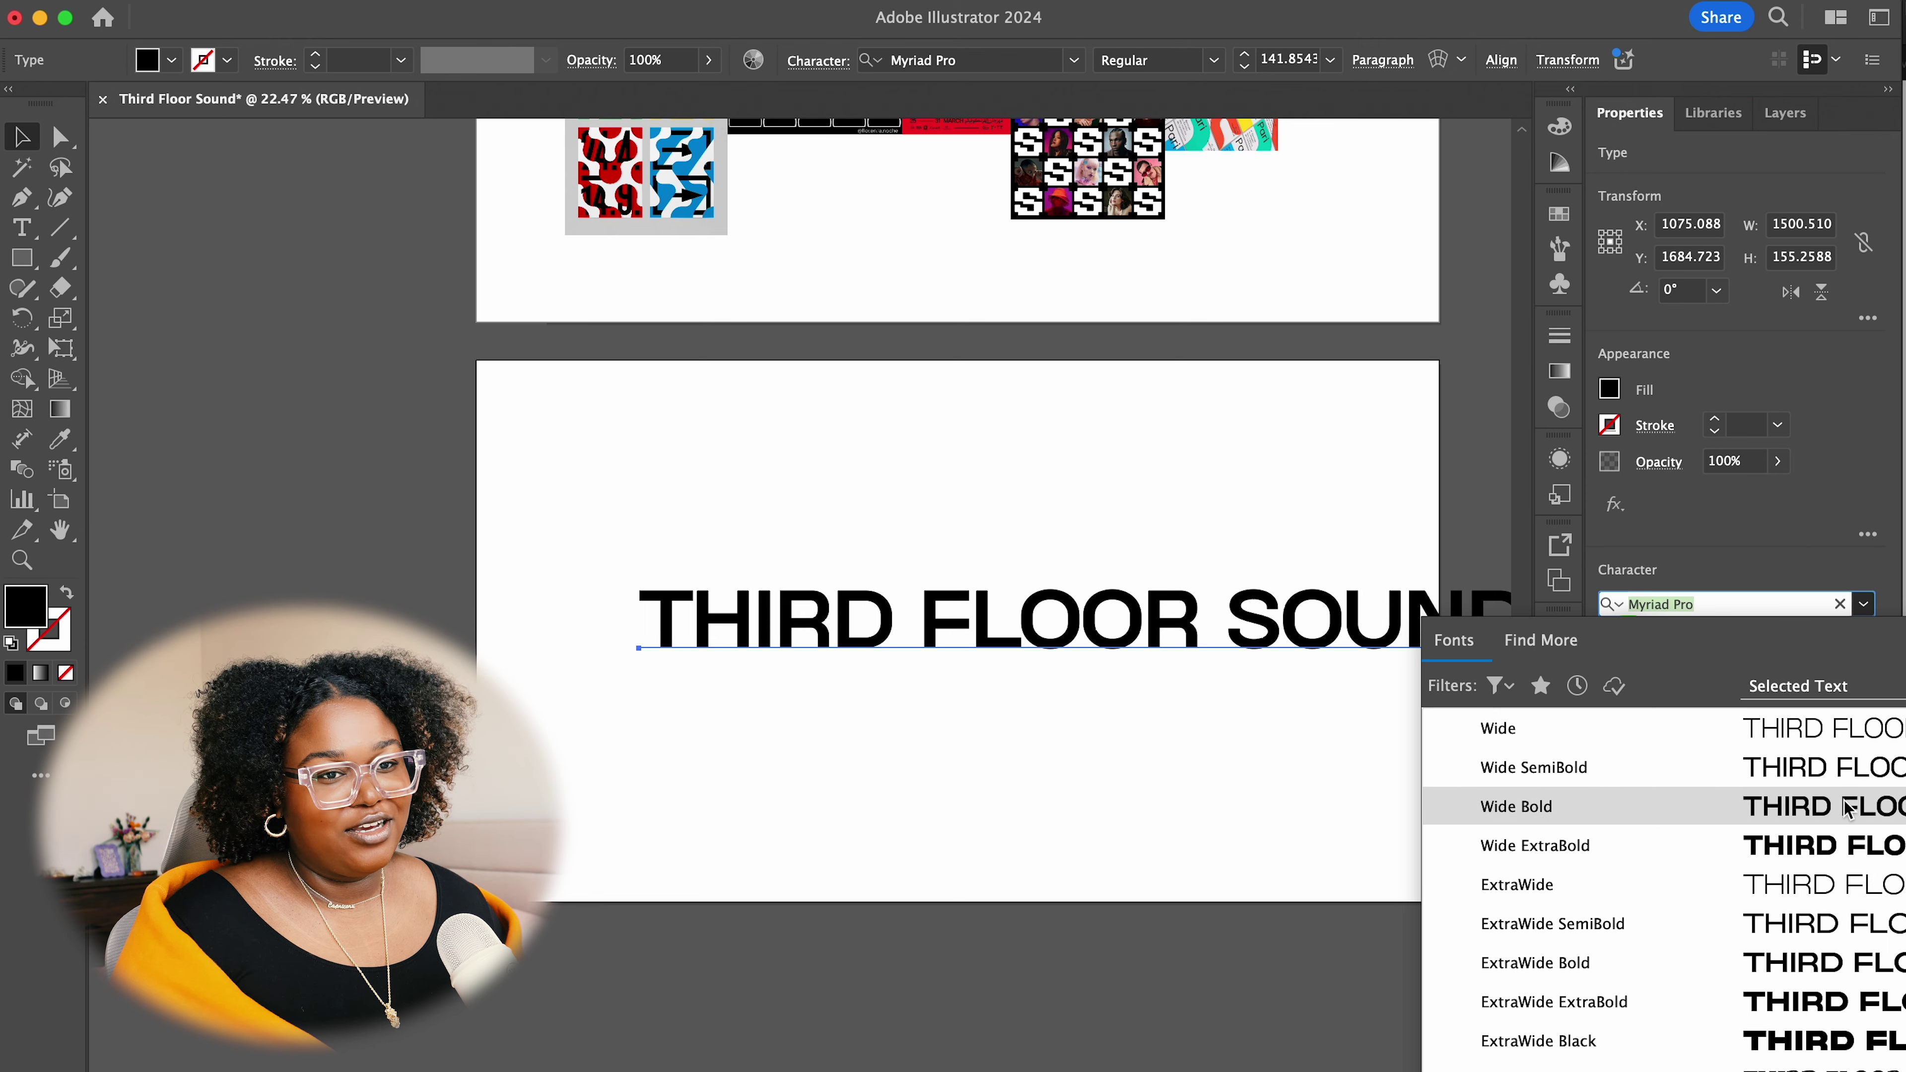
{"action": "left_click", "coordinate": [1782, 805]}
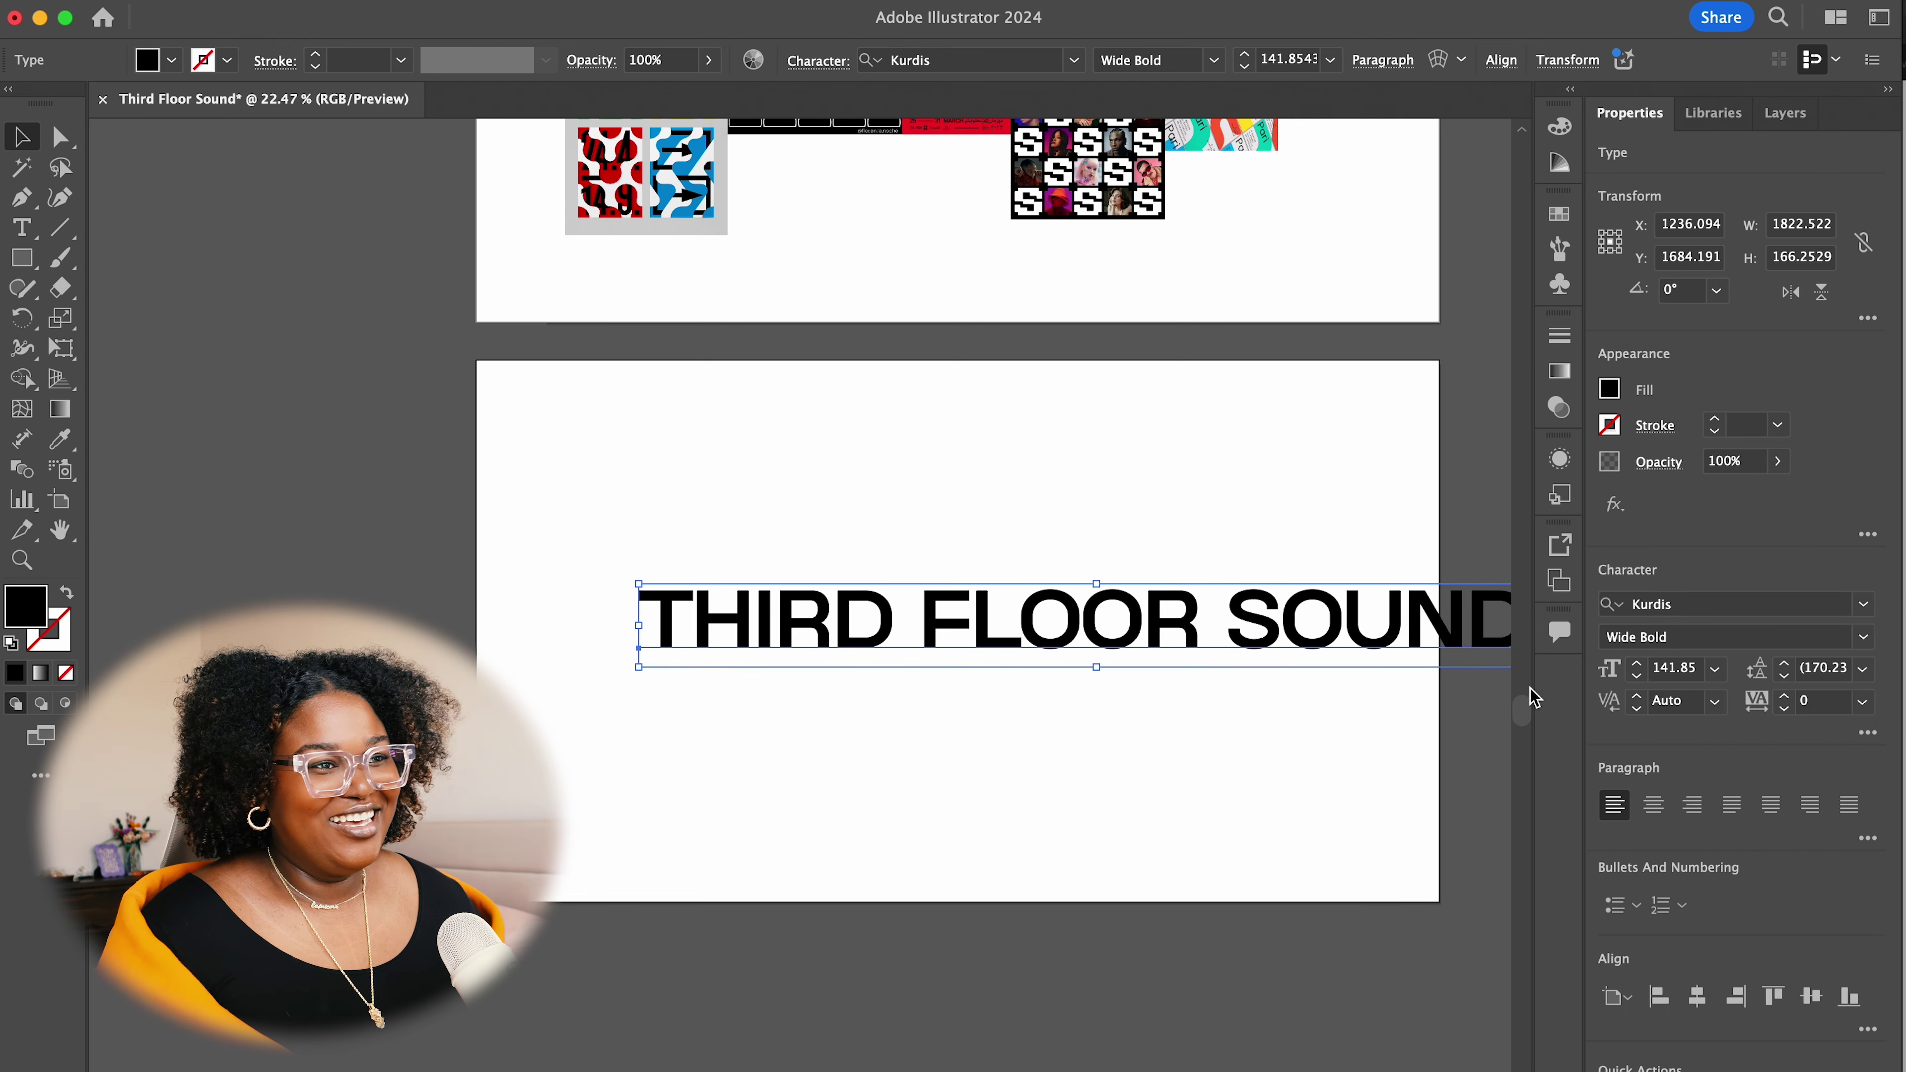
Move the headline left, copy it, and compare CoolveticaRg-Regular on the copy
{"action": "left_click_drag", "start_coordinate": [1297, 647], "coordinate": [1234, 640]}
{"action": "left_click_drag", "start_coordinate": [1380, 637], "coordinate": [1379, 767]}
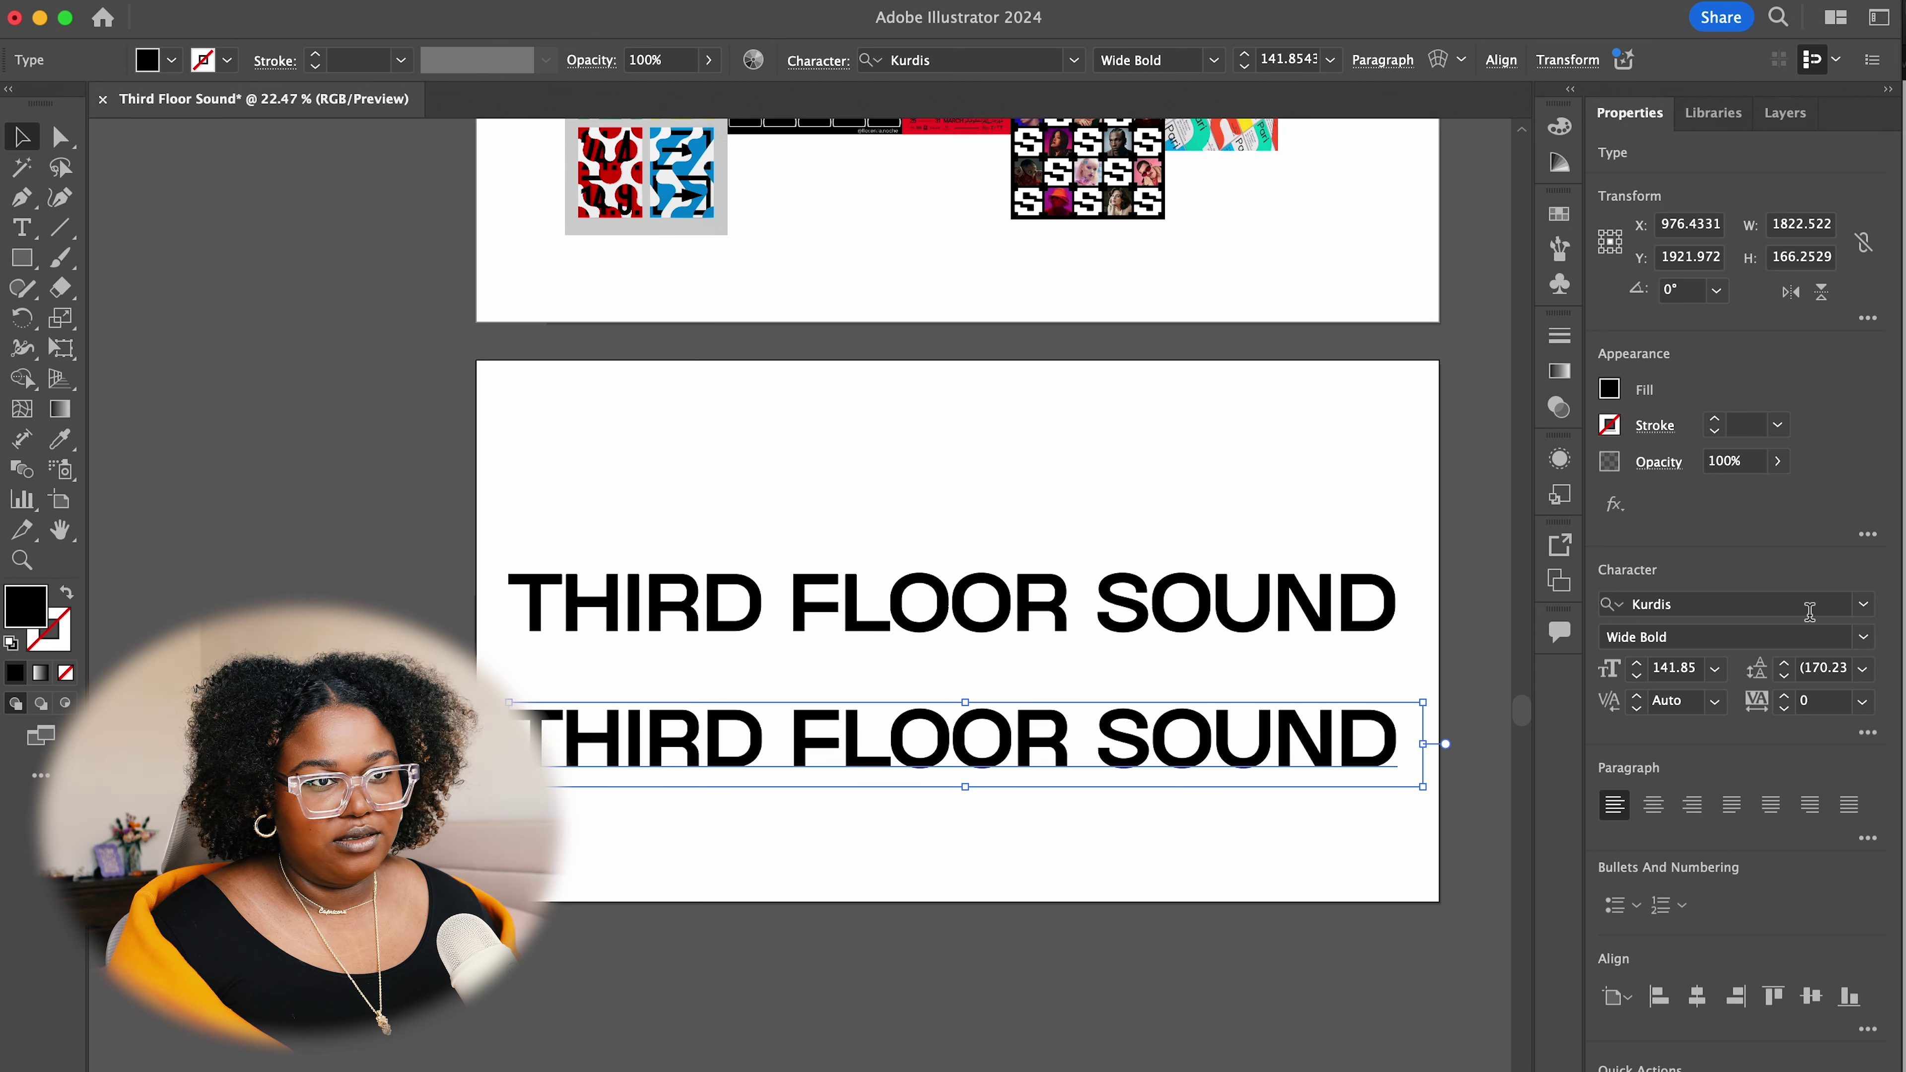
{"action": "left_click", "coordinate": [1863, 603]}
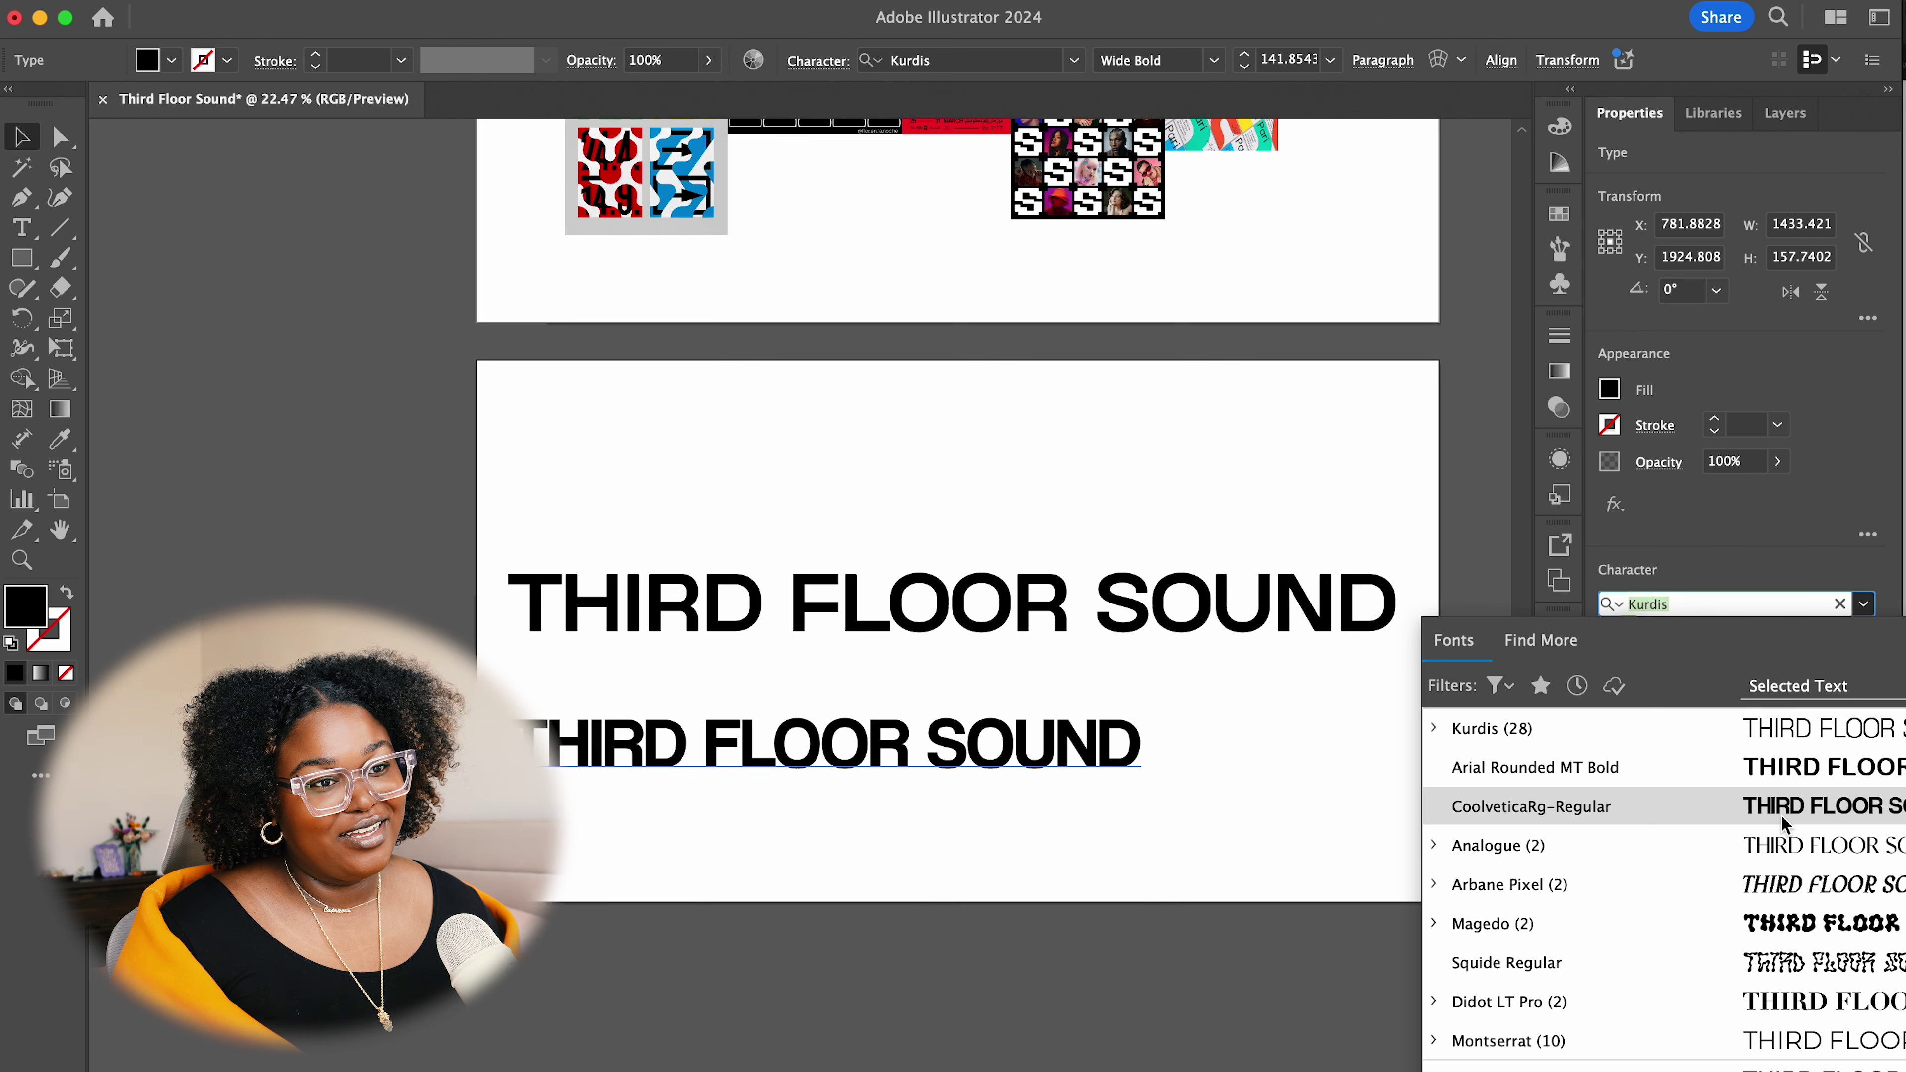
{"action": "left_click", "coordinate": [1781, 805]}
{"action": "left_click", "coordinate": [1045, 729]}
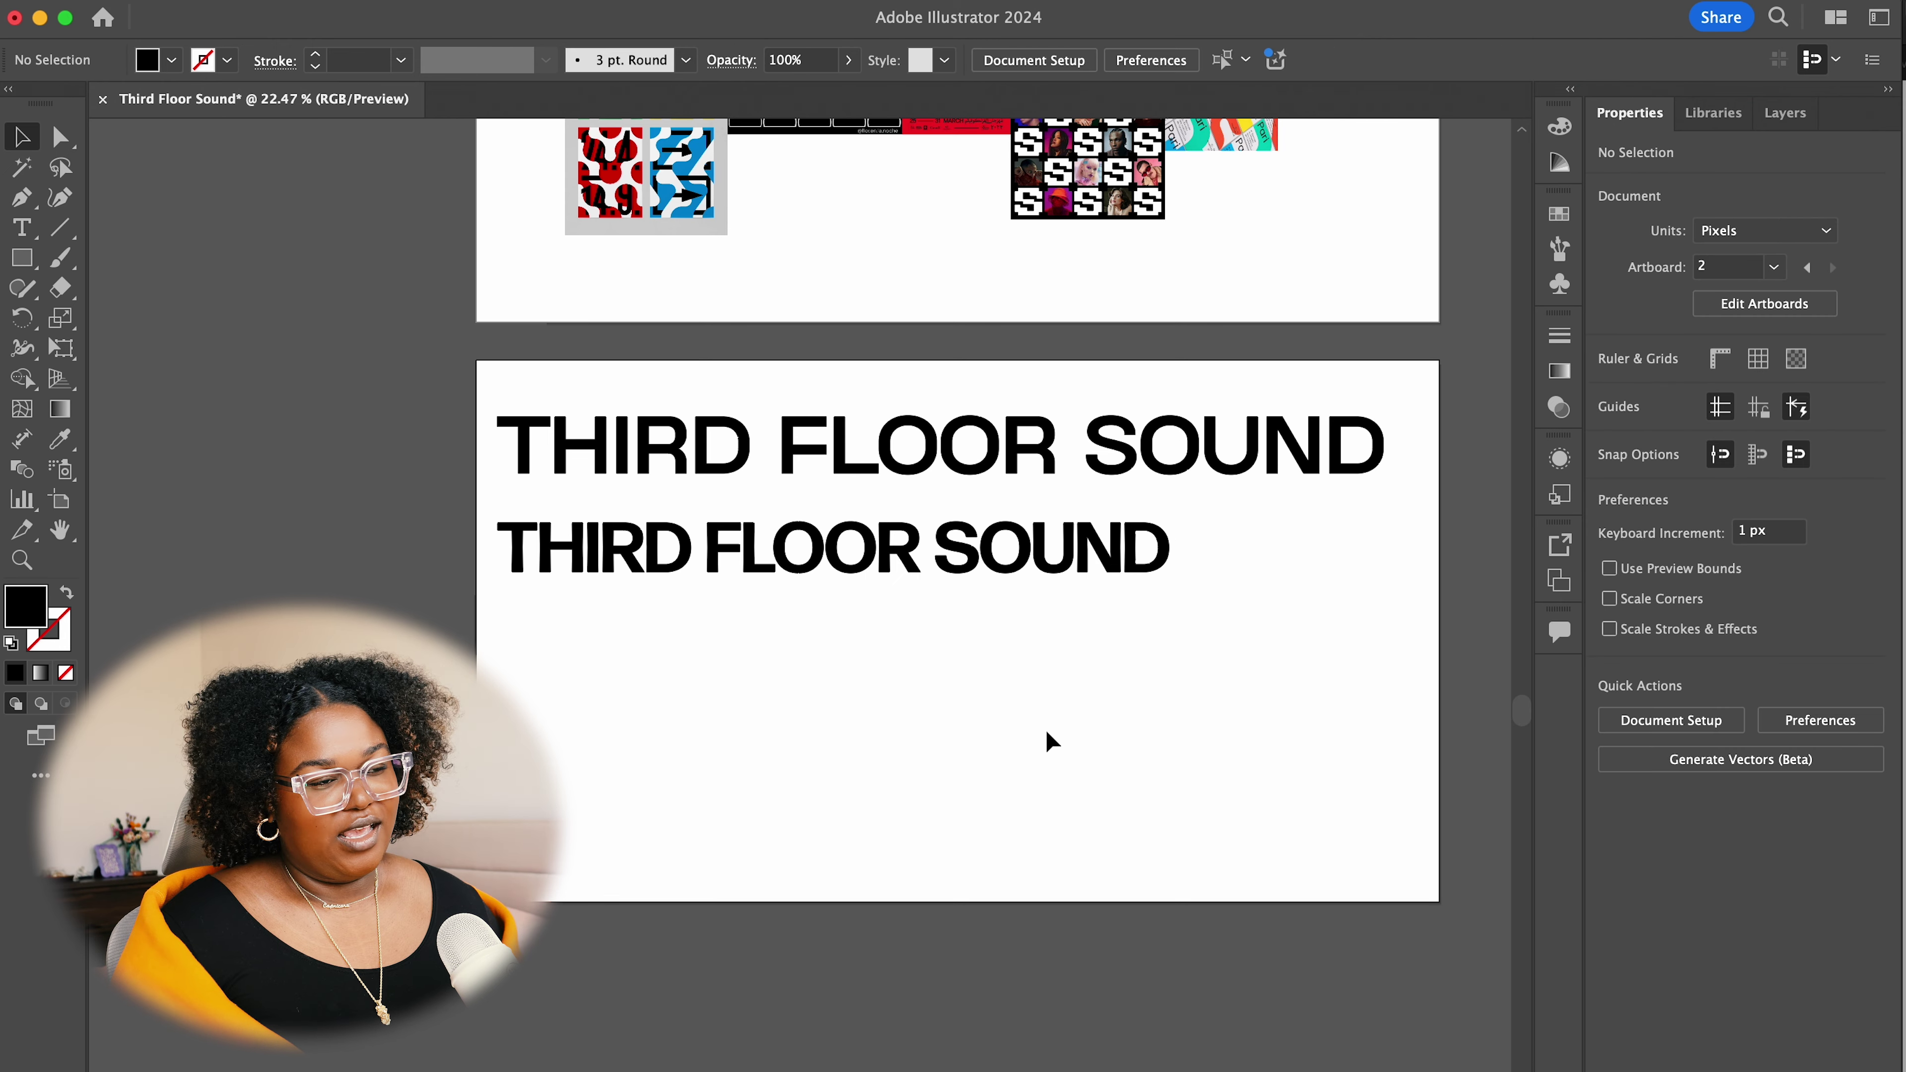
{"action": "left_click", "coordinate": [659, 574]}
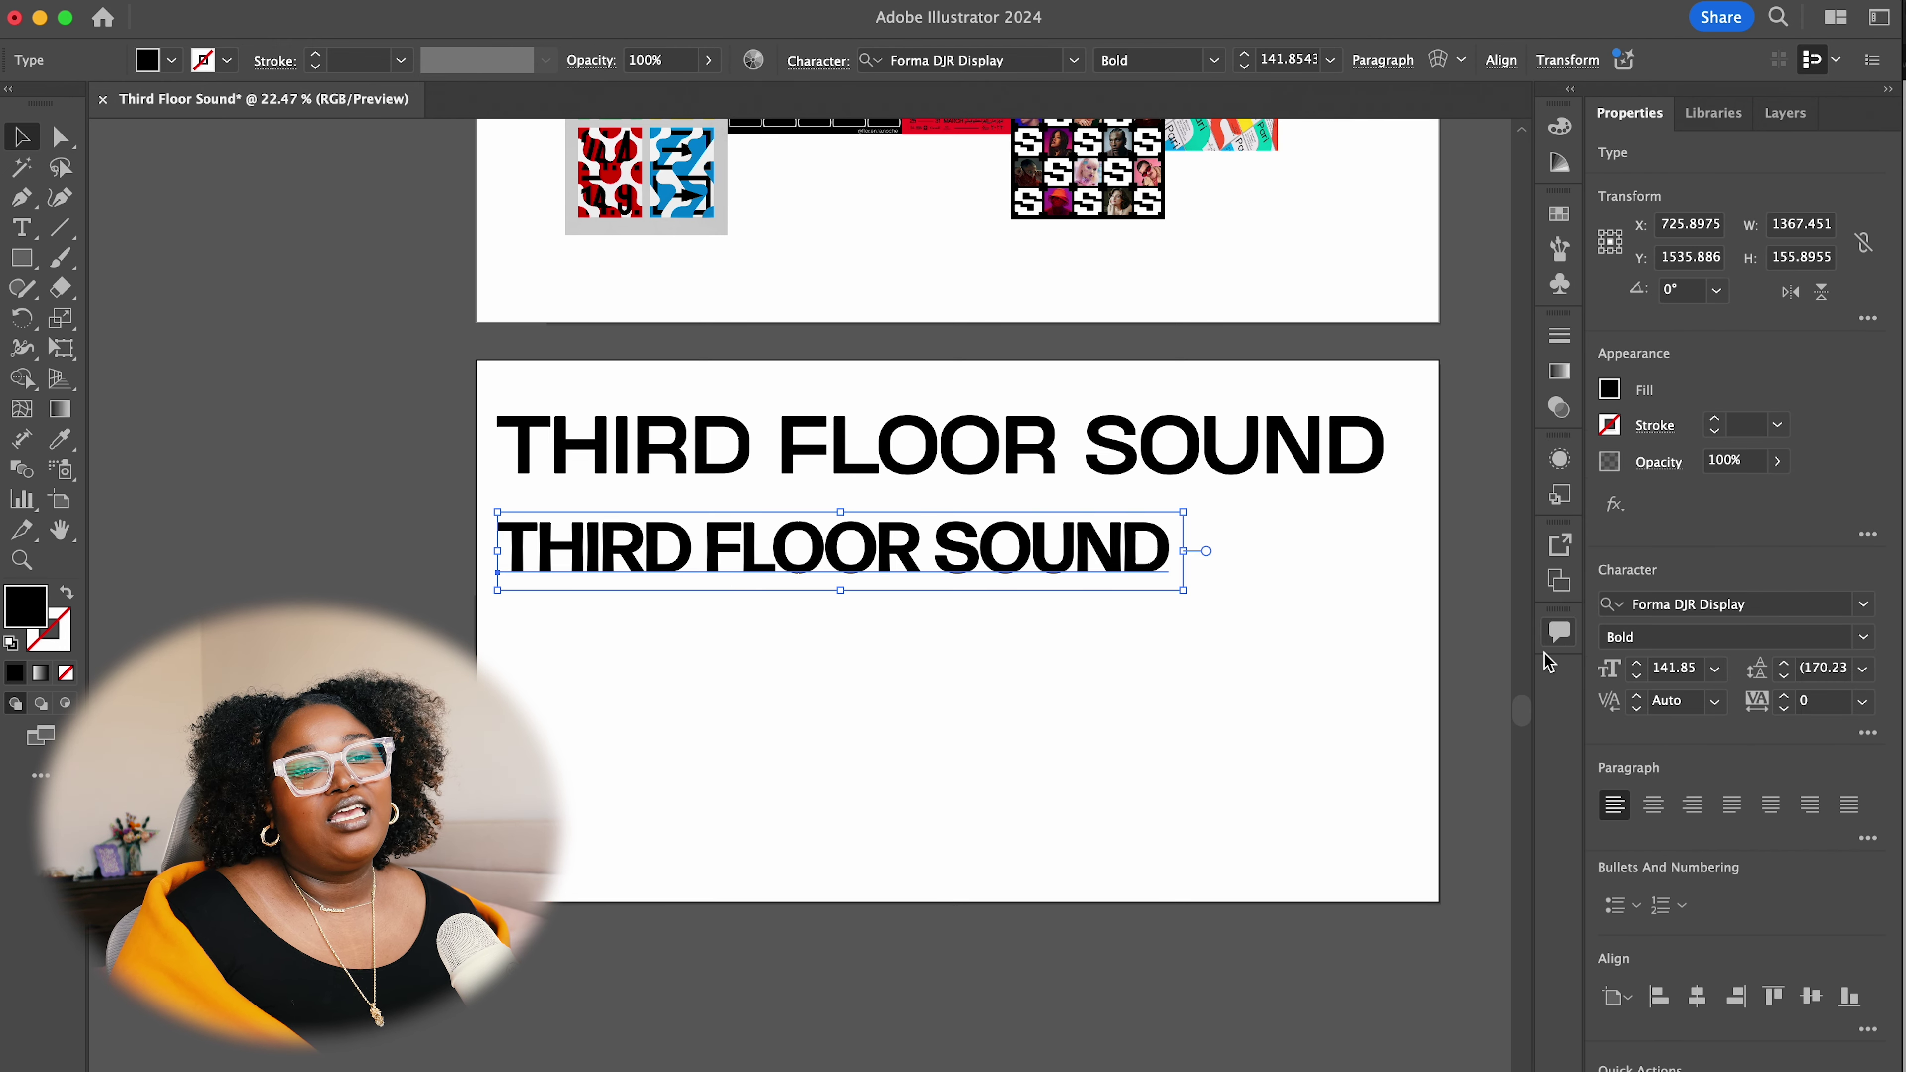
{"action": "left_click", "coordinate": [1046, 722]}
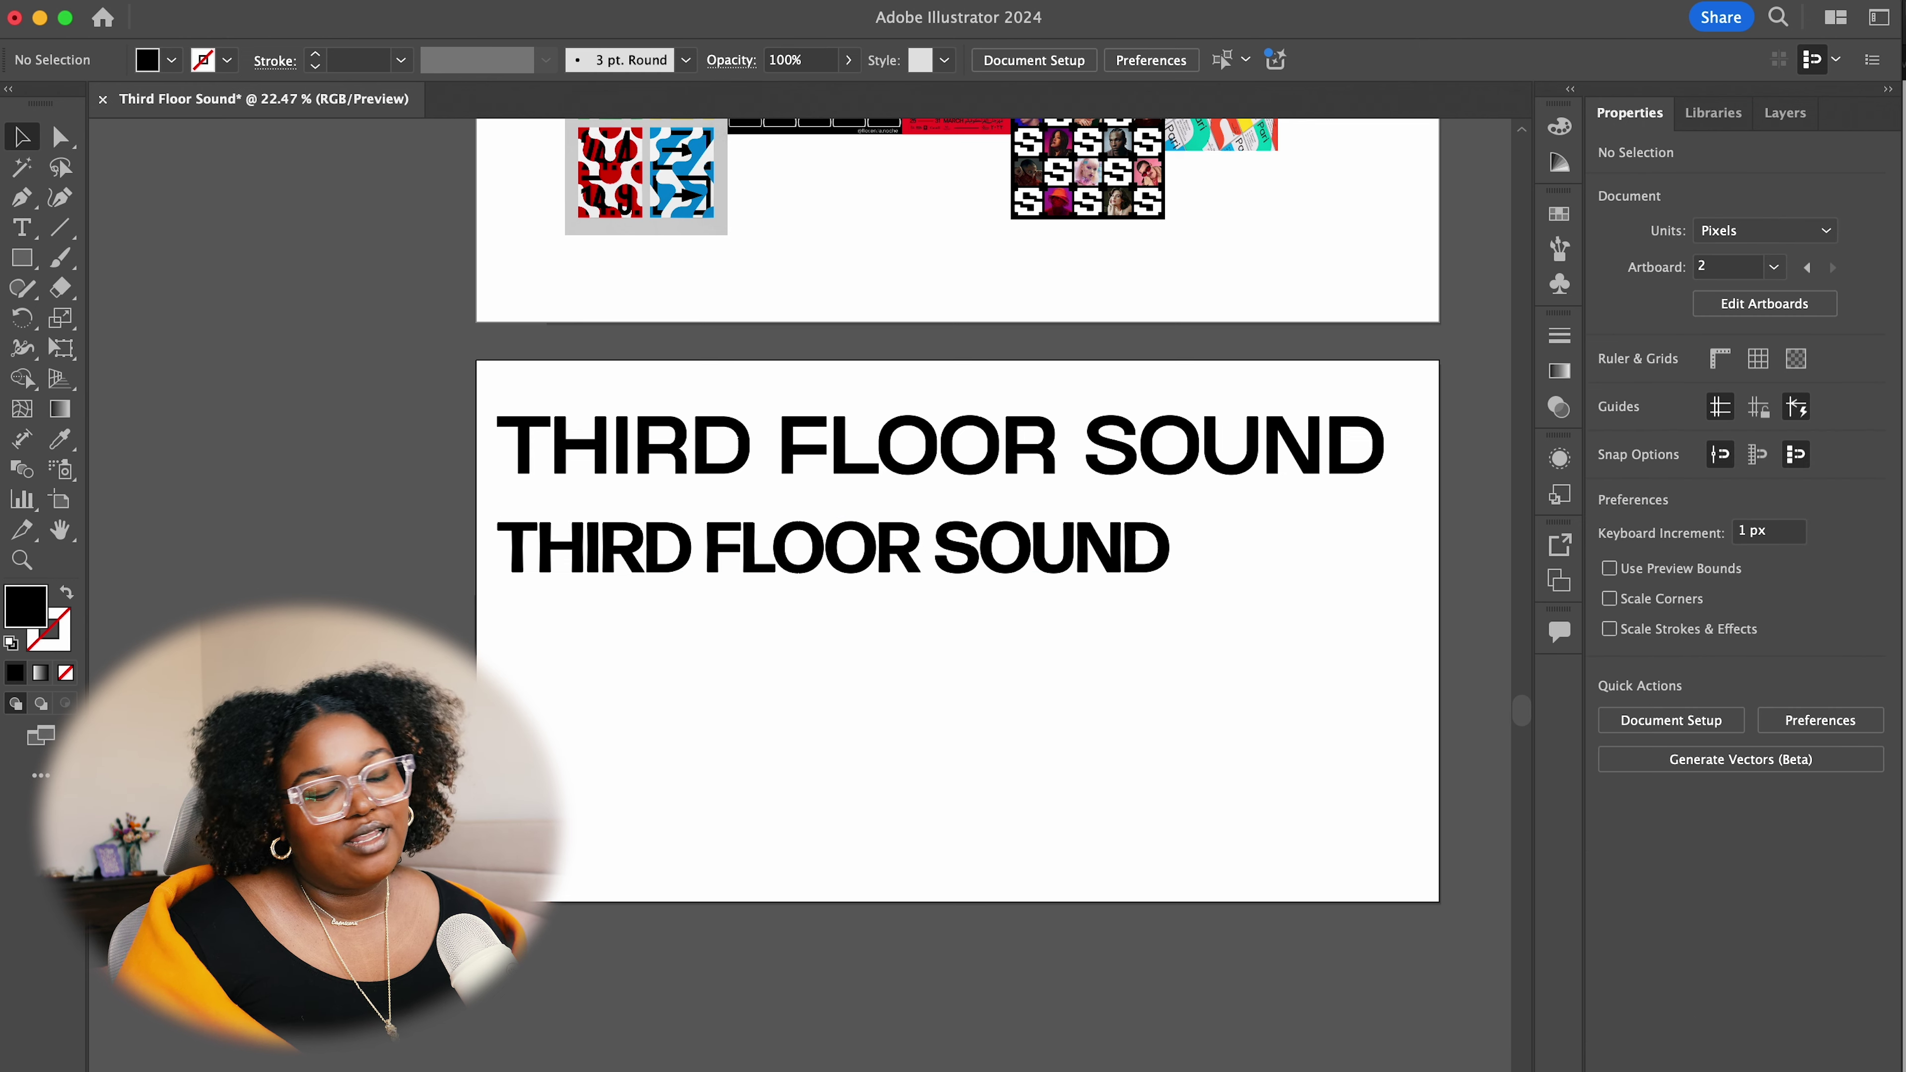
{"action": "left_click", "coordinate": [697, 552]}
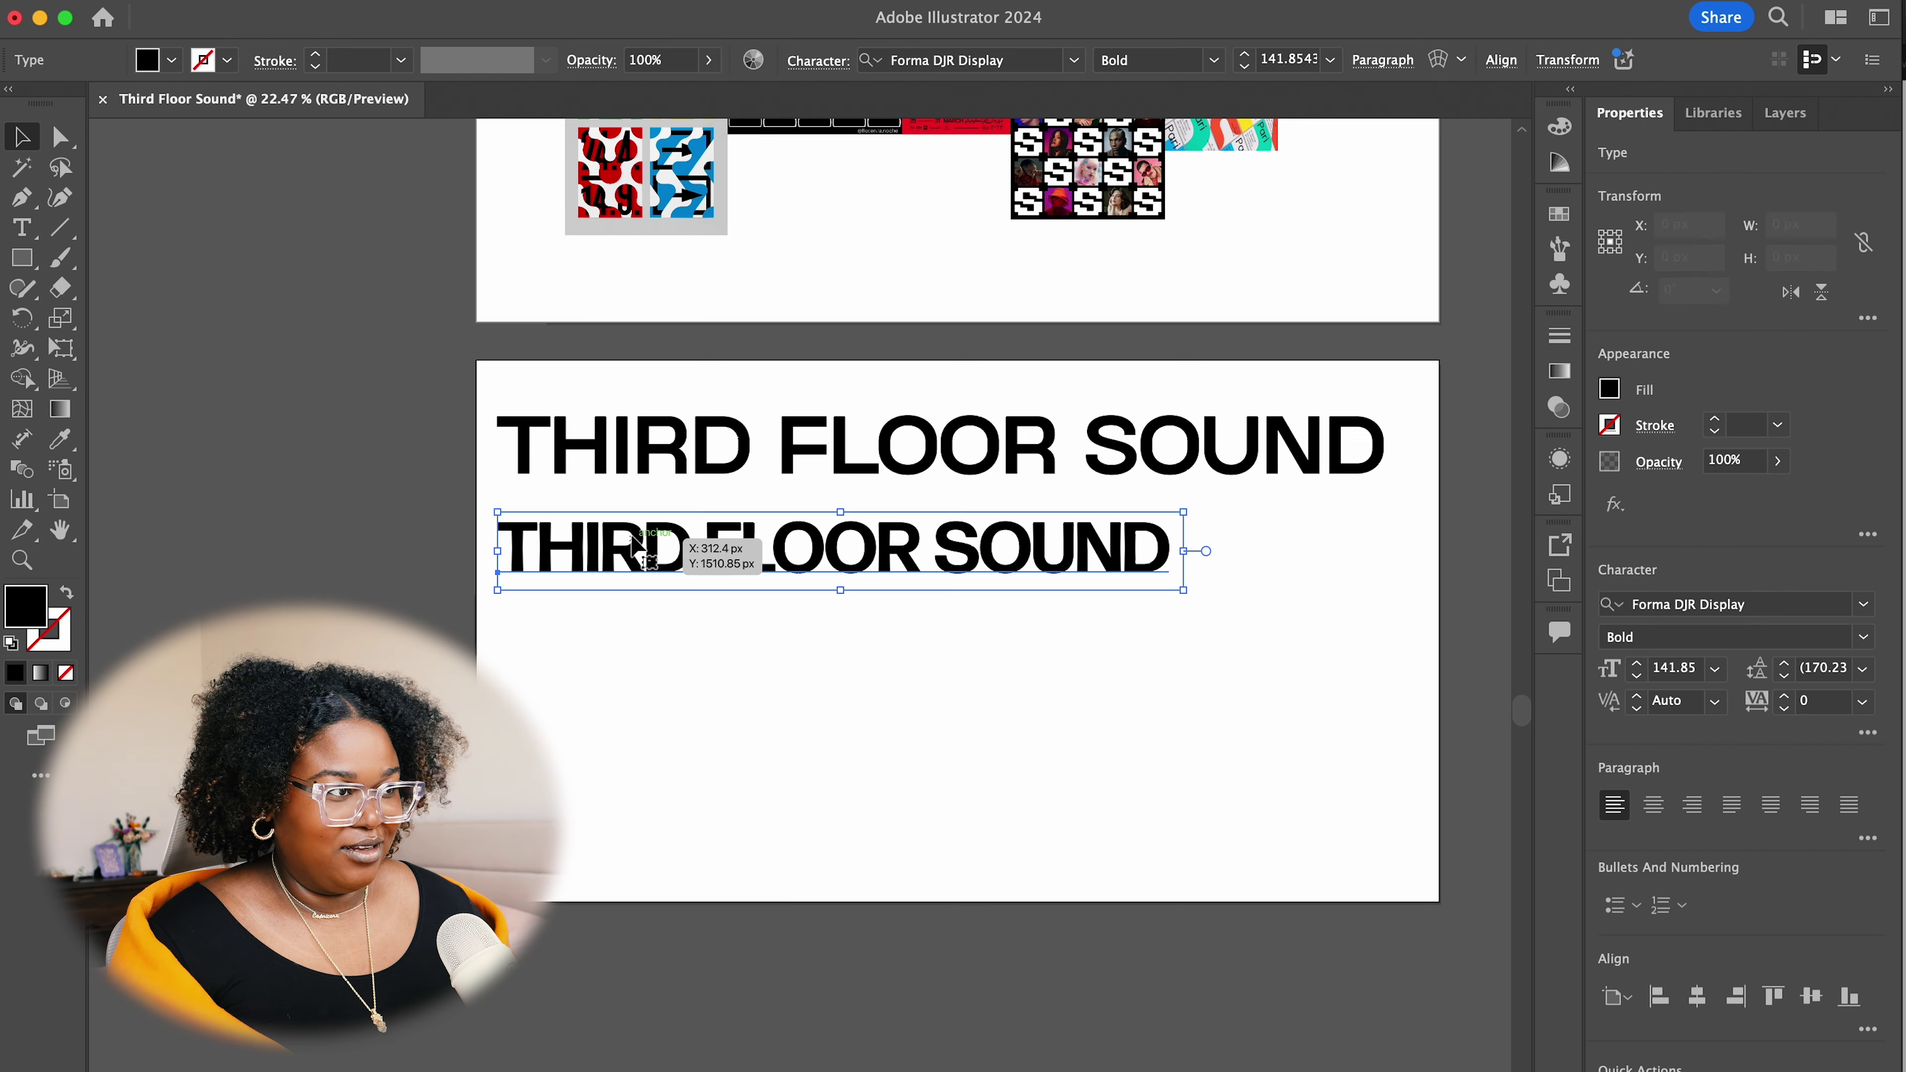
Duplicate and test another headline copy, delete the trial copy, and move the remaining headline down
{"action": "left_click_drag", "start_coordinate": [657, 597], "coordinate": [629, 687]}
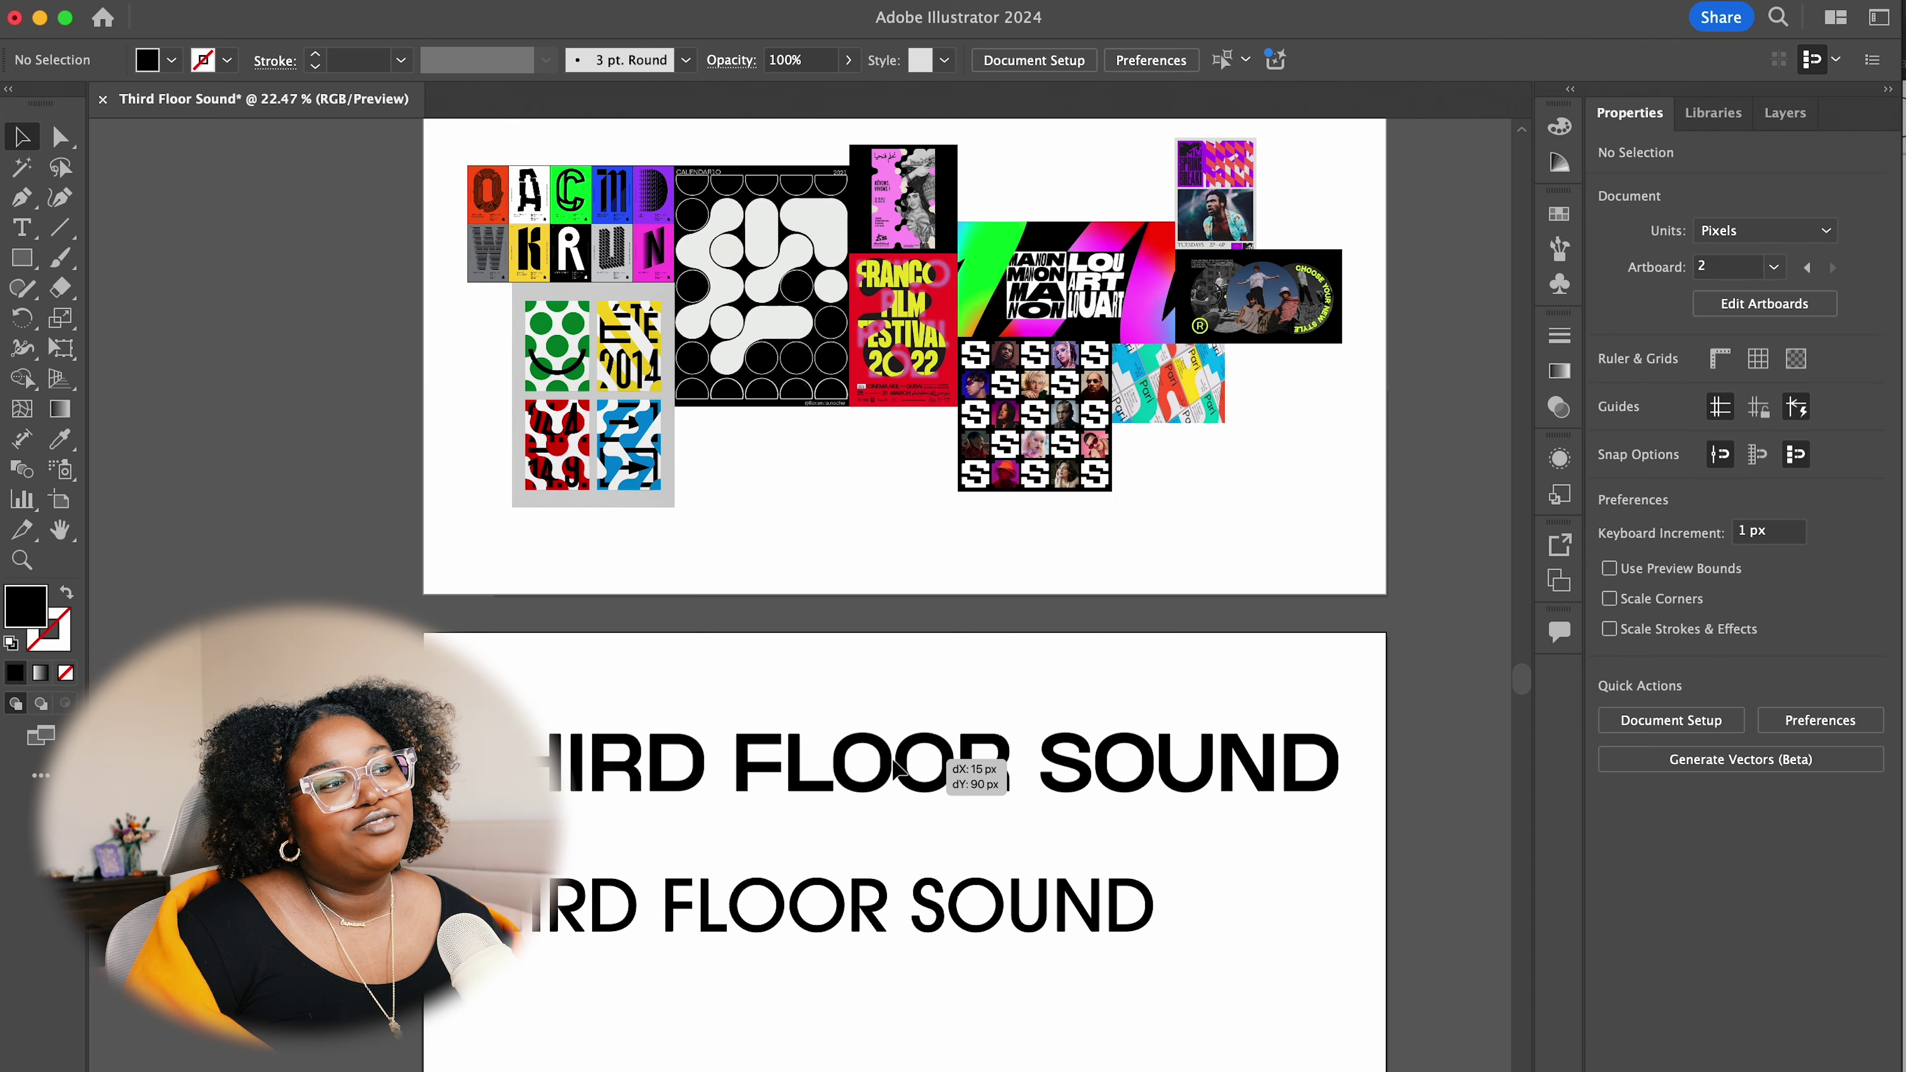
{"action": "left_click", "coordinate": [976, 781]}
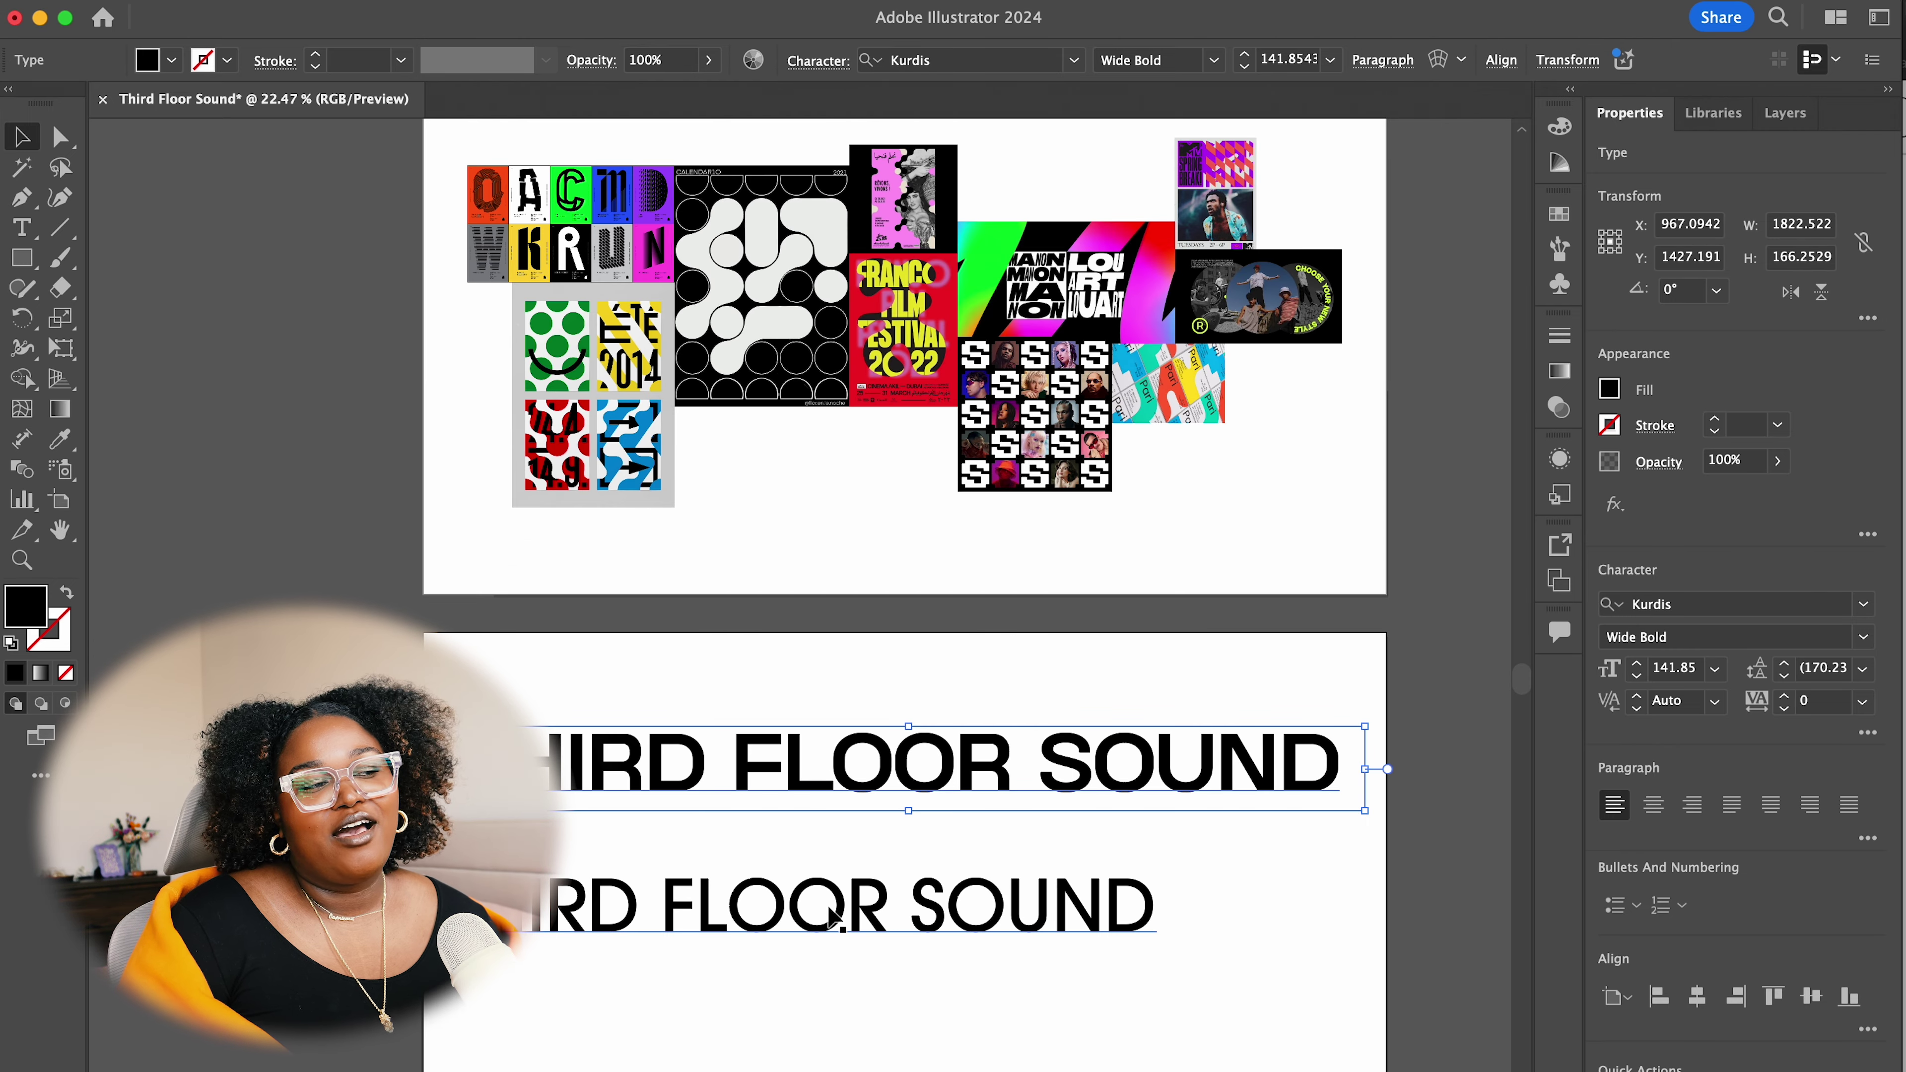
{"action": "left_click_drag", "start_coordinate": [833, 920], "coordinate": [931, 1000]}
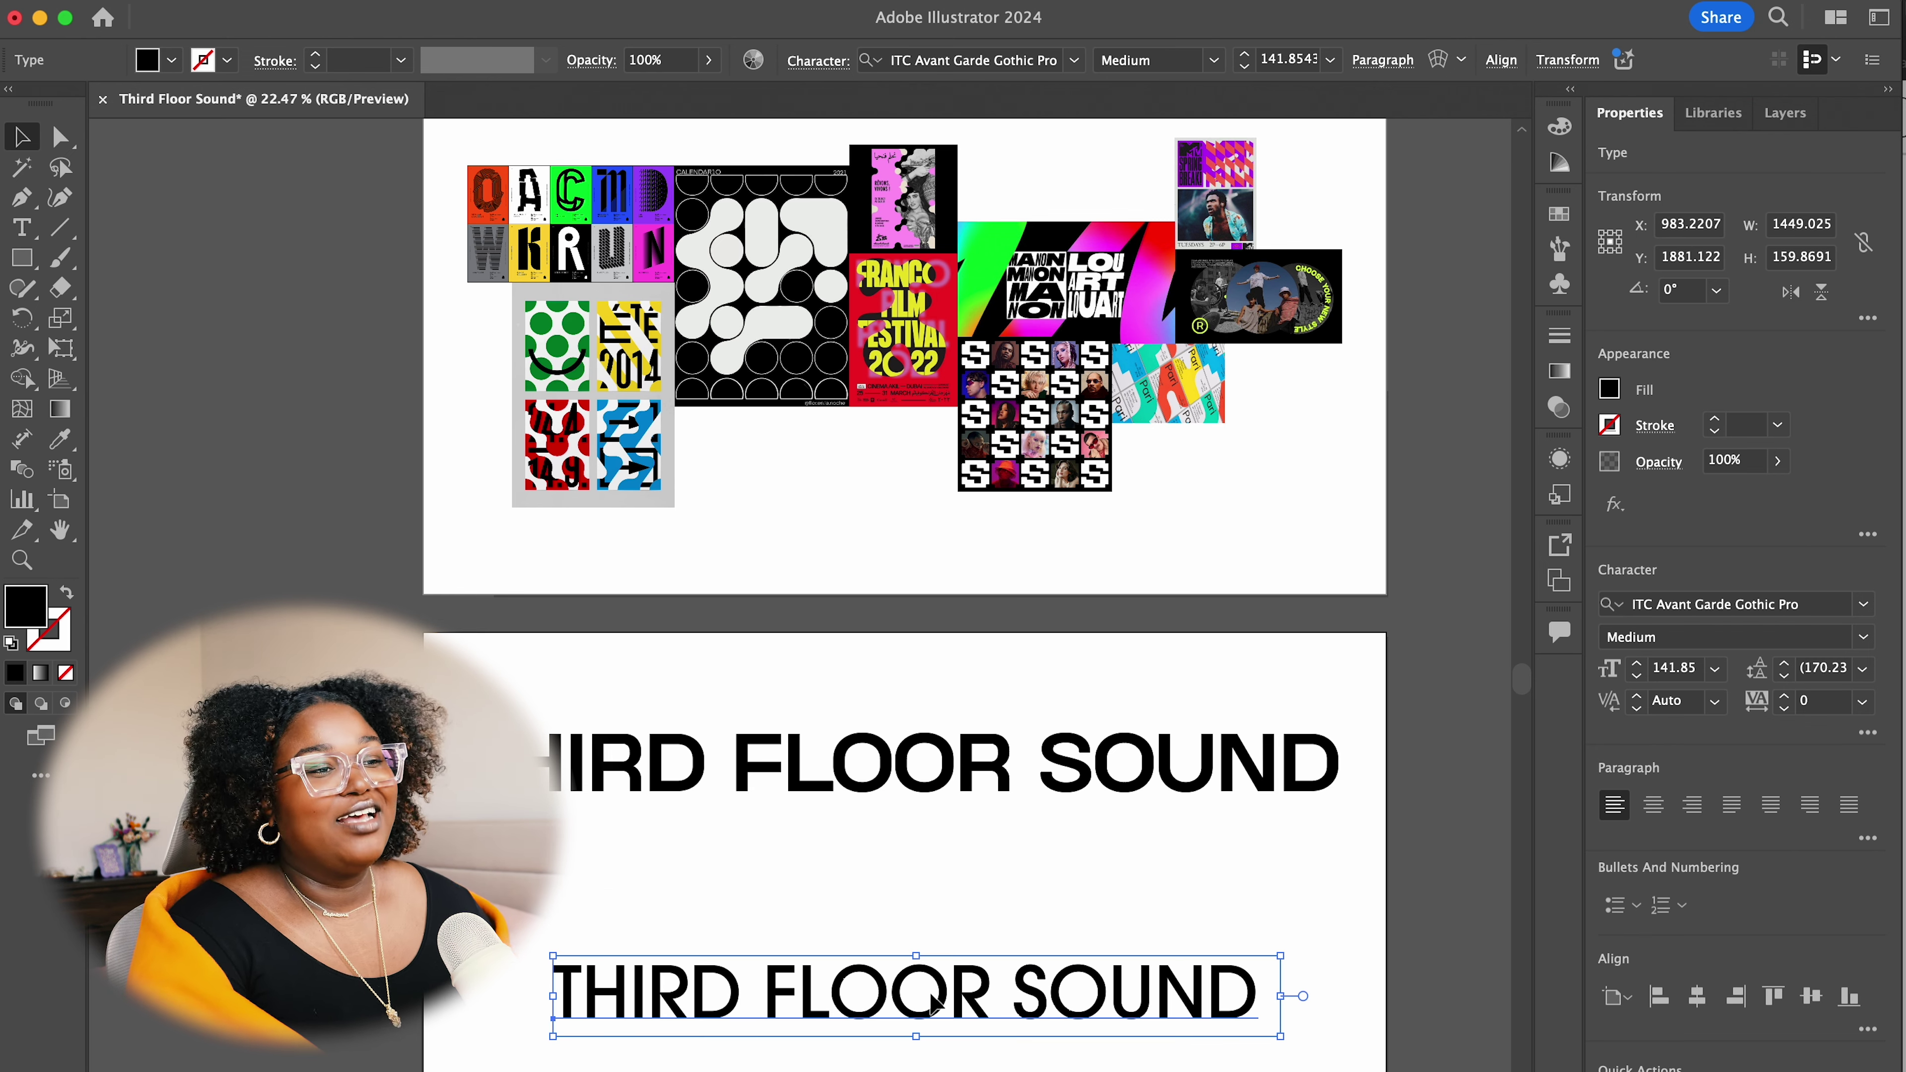
{"action": "key", "text": "Delete"}
{"action": "left_click_drag", "start_coordinate": [940, 1012], "coordinate": [871, 882]}
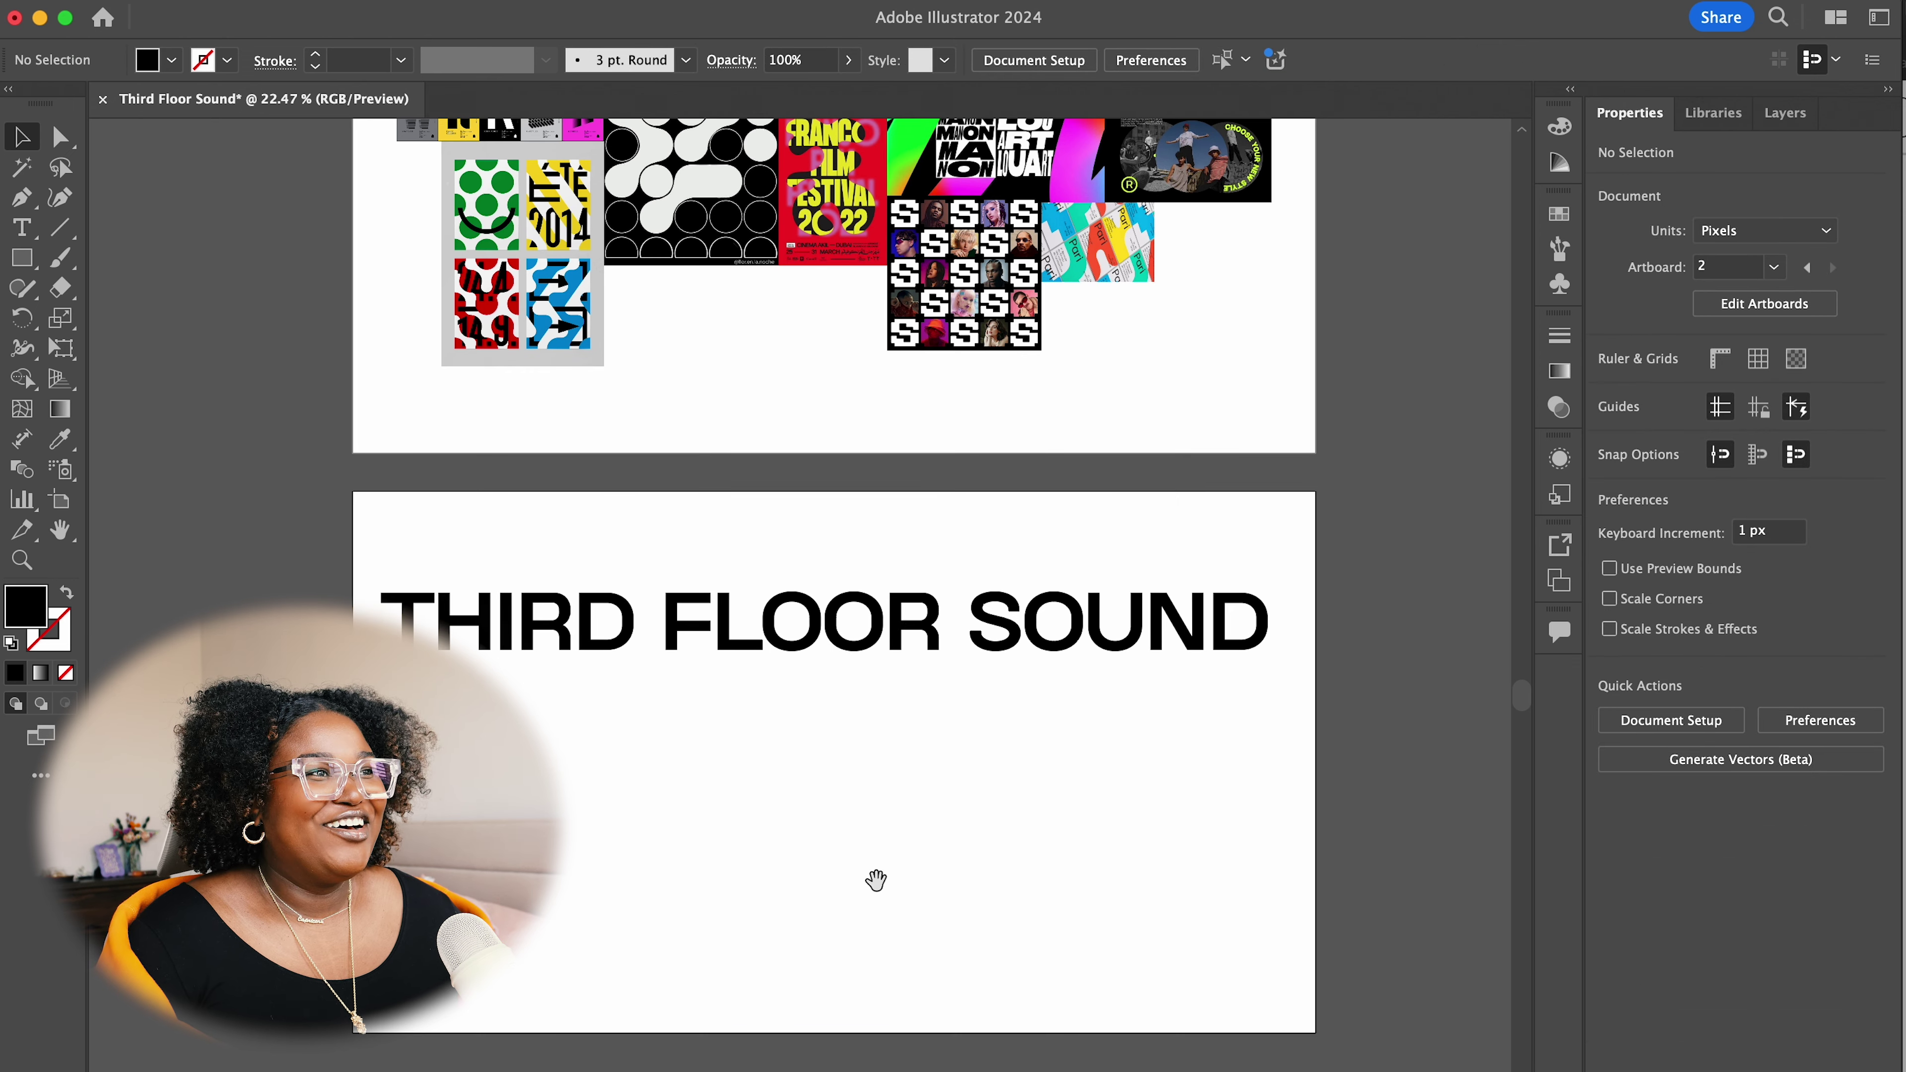
{"action": "left_click_drag", "start_coordinate": [786, 630], "coordinate": [802, 729]}
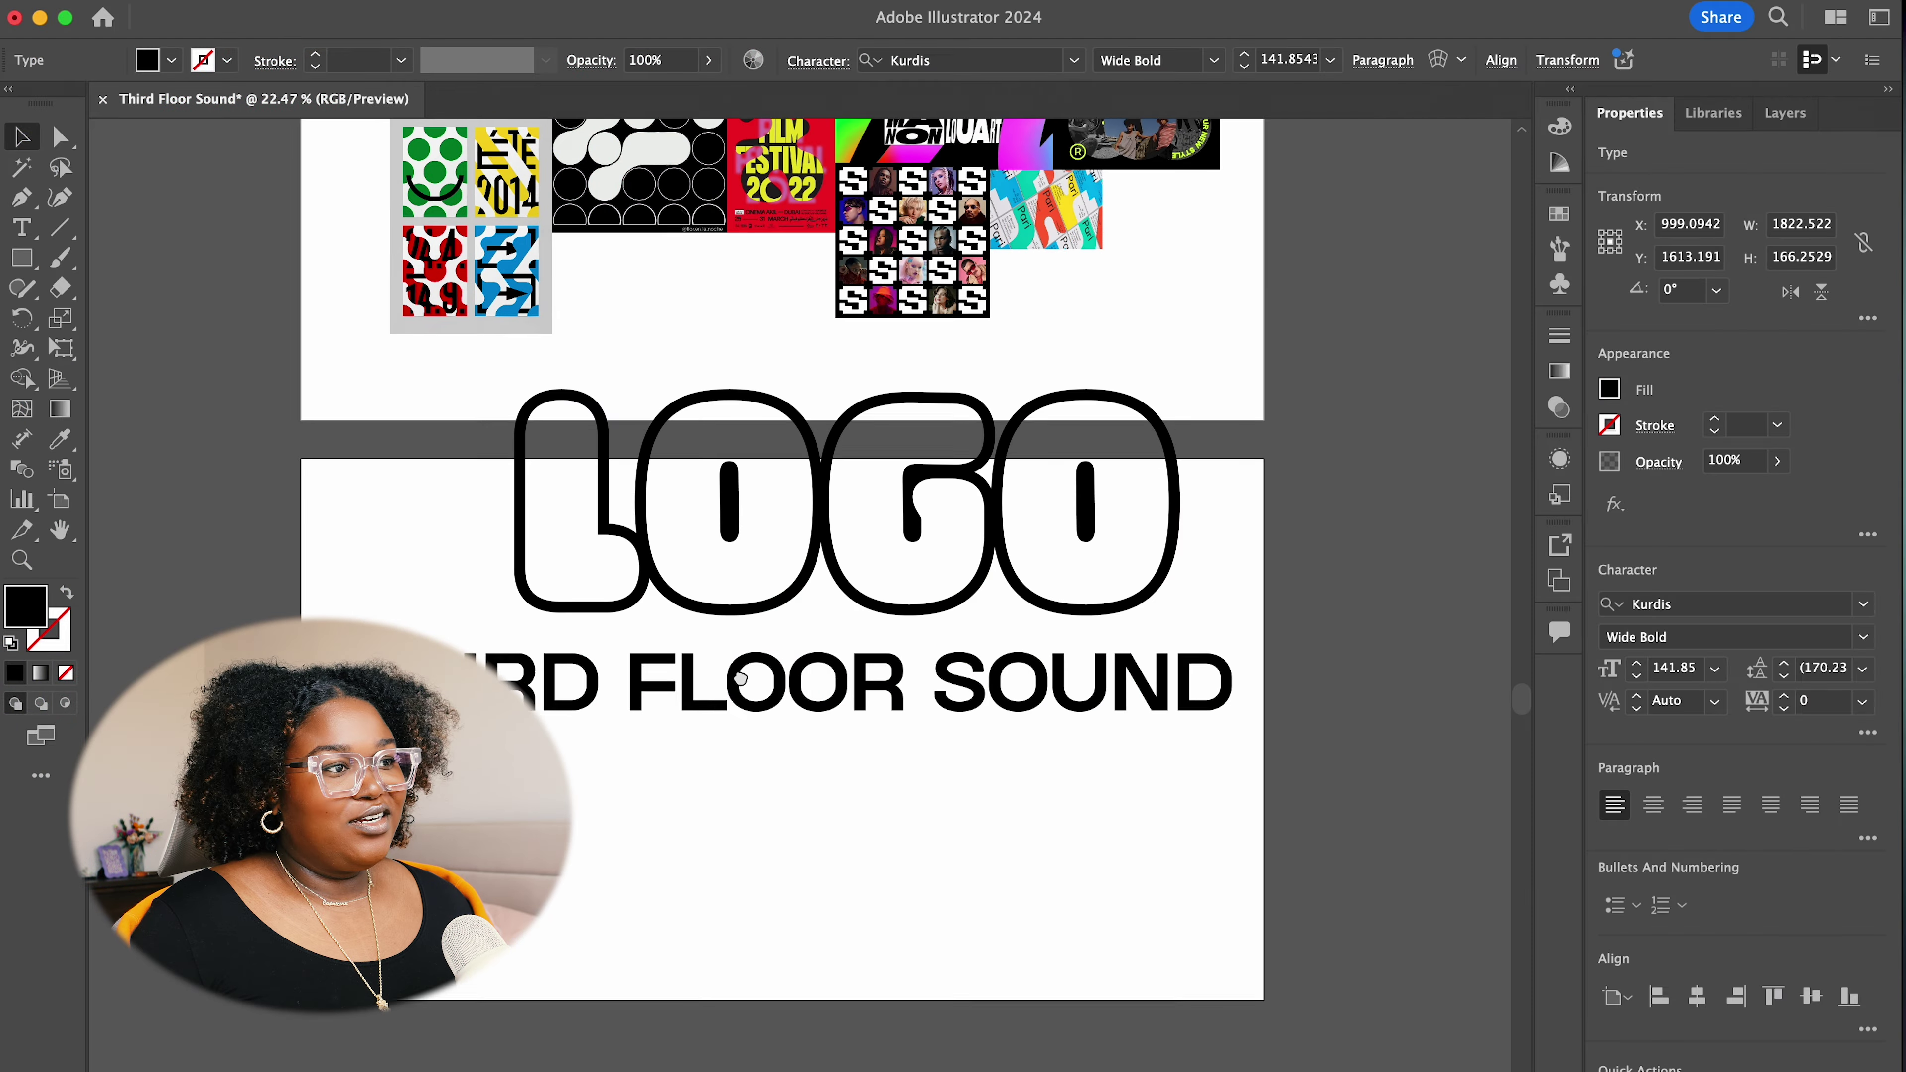
Move the THIRD FLOOR SOUND headline lower and to the right on artboard 2
{"action": "left_click_drag", "start_coordinate": [740, 678], "coordinate": [924, 576]}
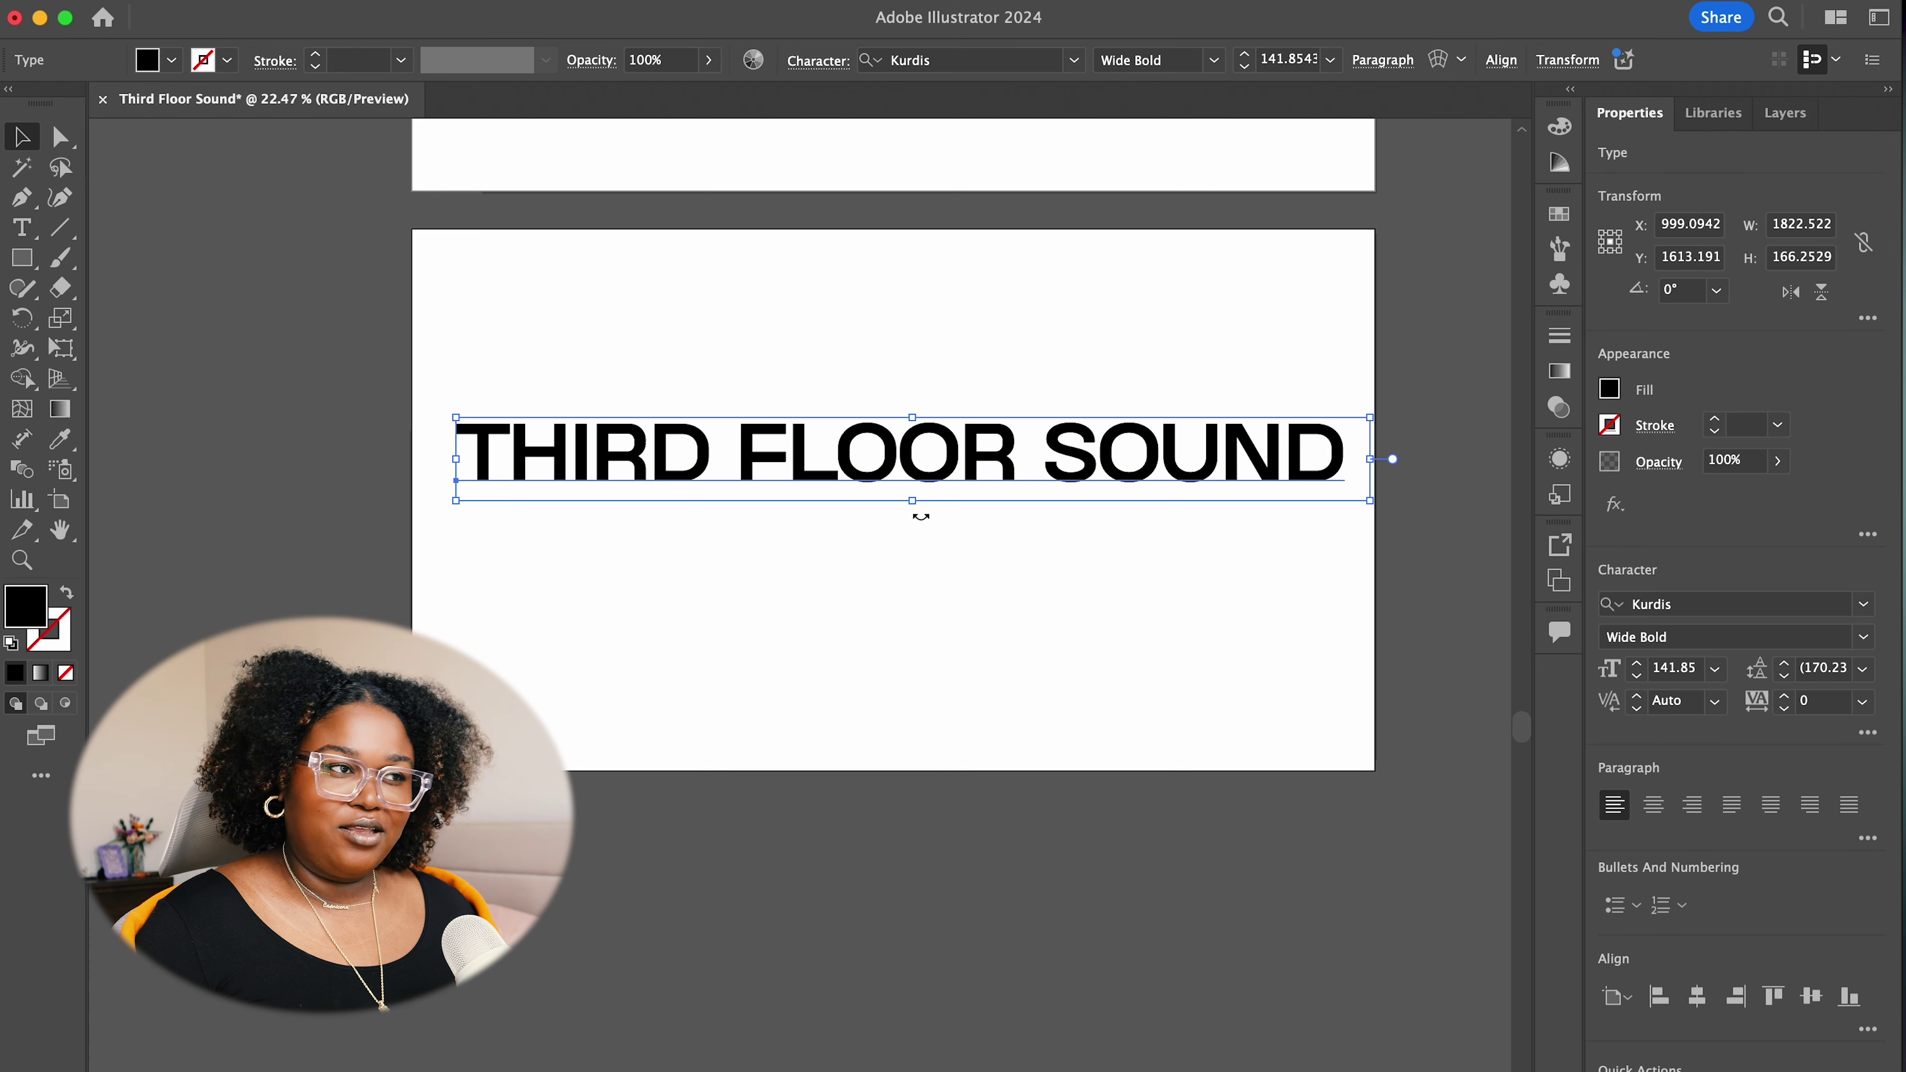
Place one THIRD FLOOR SOUND headline at the artboard top and the copy lower, right of centre
{"action": "left_click_drag", "start_coordinate": [889, 460], "coordinate": [873, 628]}
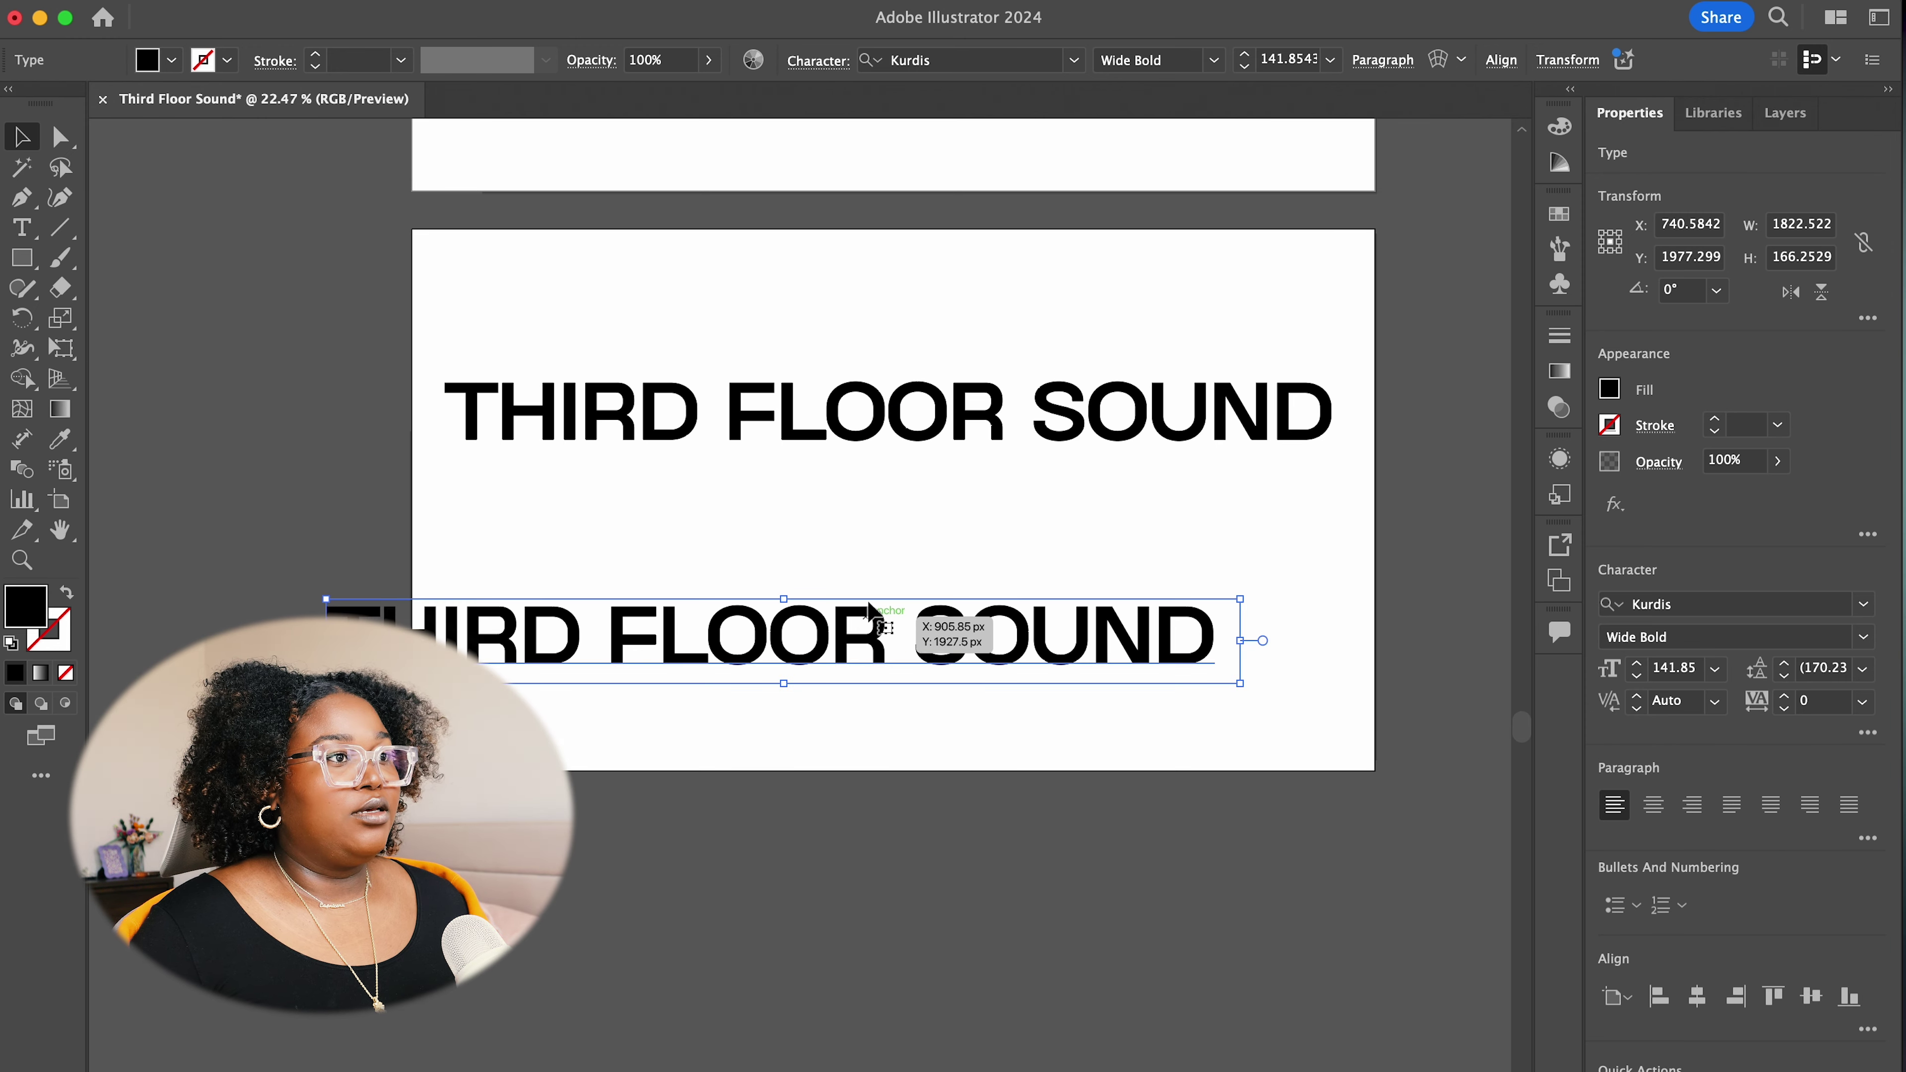
{"action": "left_click_drag", "start_coordinate": [871, 412], "coordinate": [846, 289]}
{"action": "left_click_drag", "start_coordinate": [799, 649], "coordinate": [949, 578]}
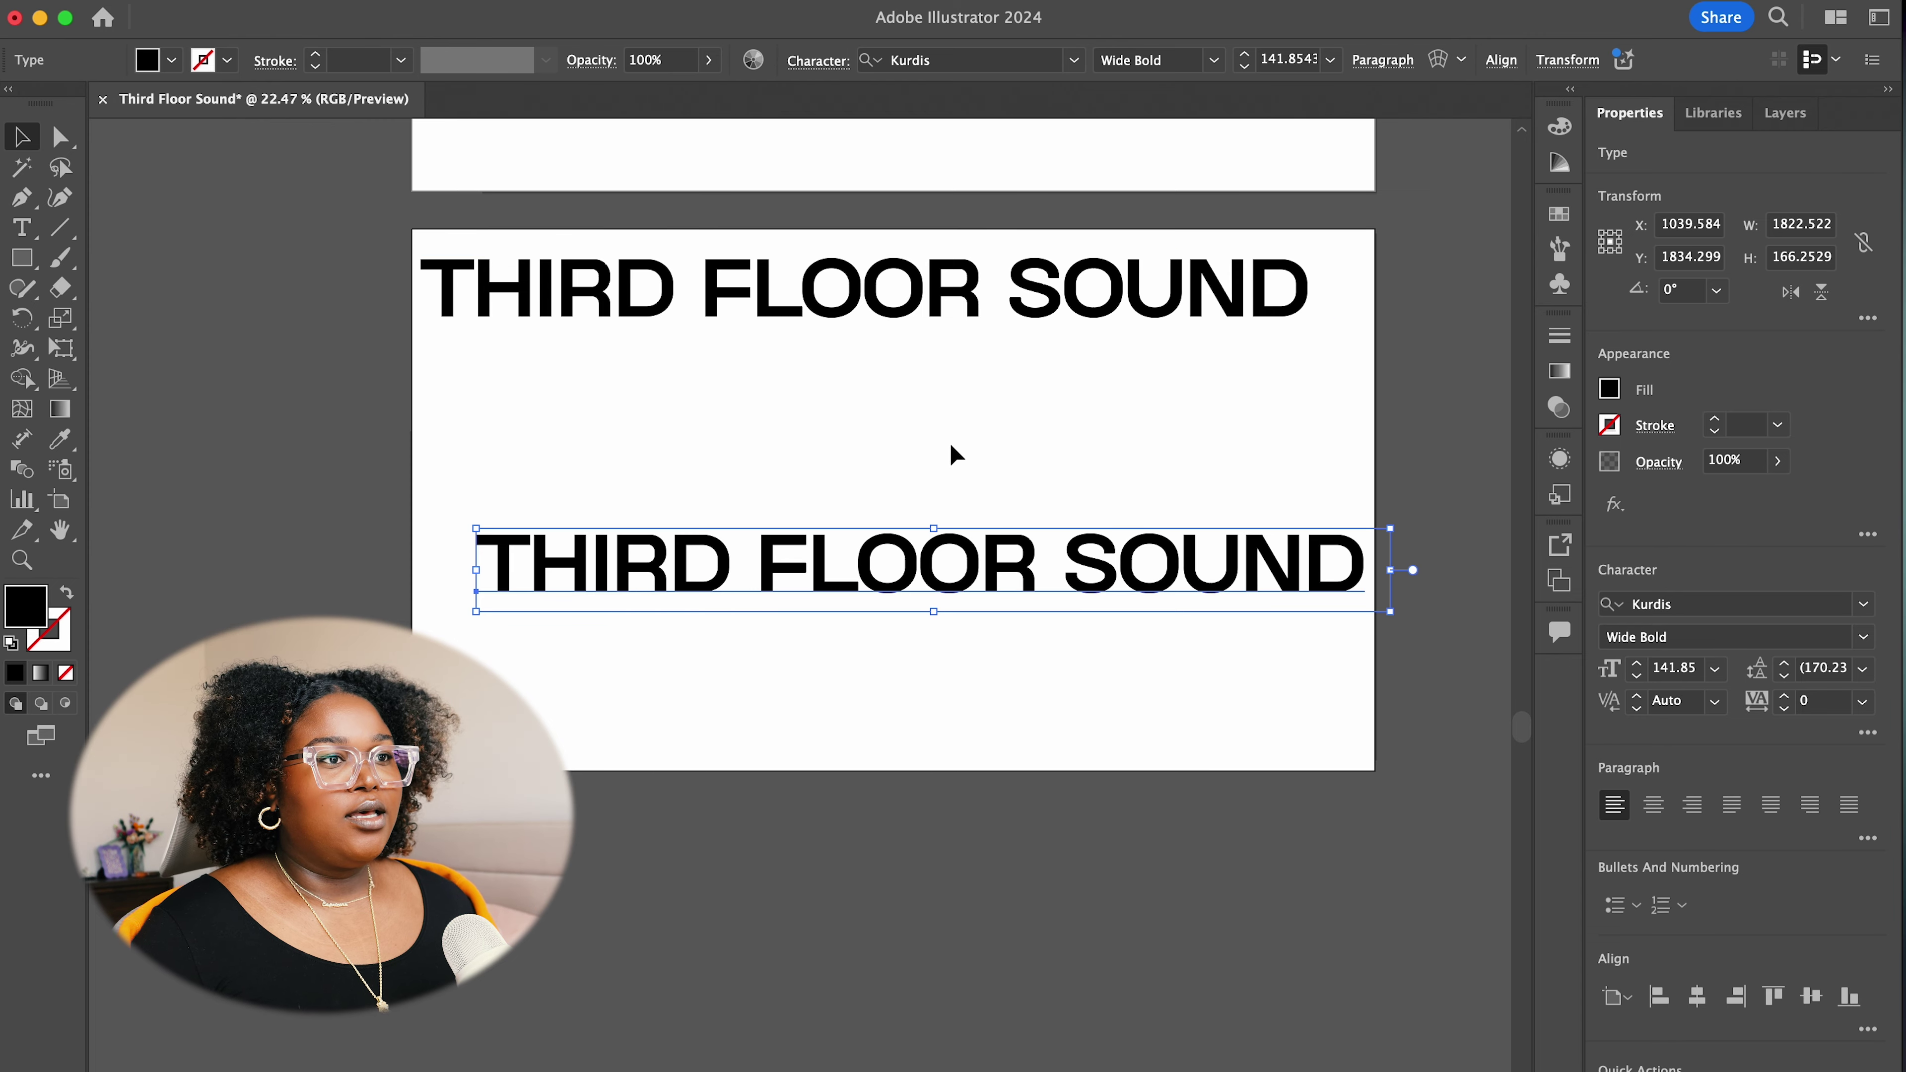
{"action": "scroll", "coordinate": [950, 444], "scroll_direction": "up", "scroll_amount": 10}
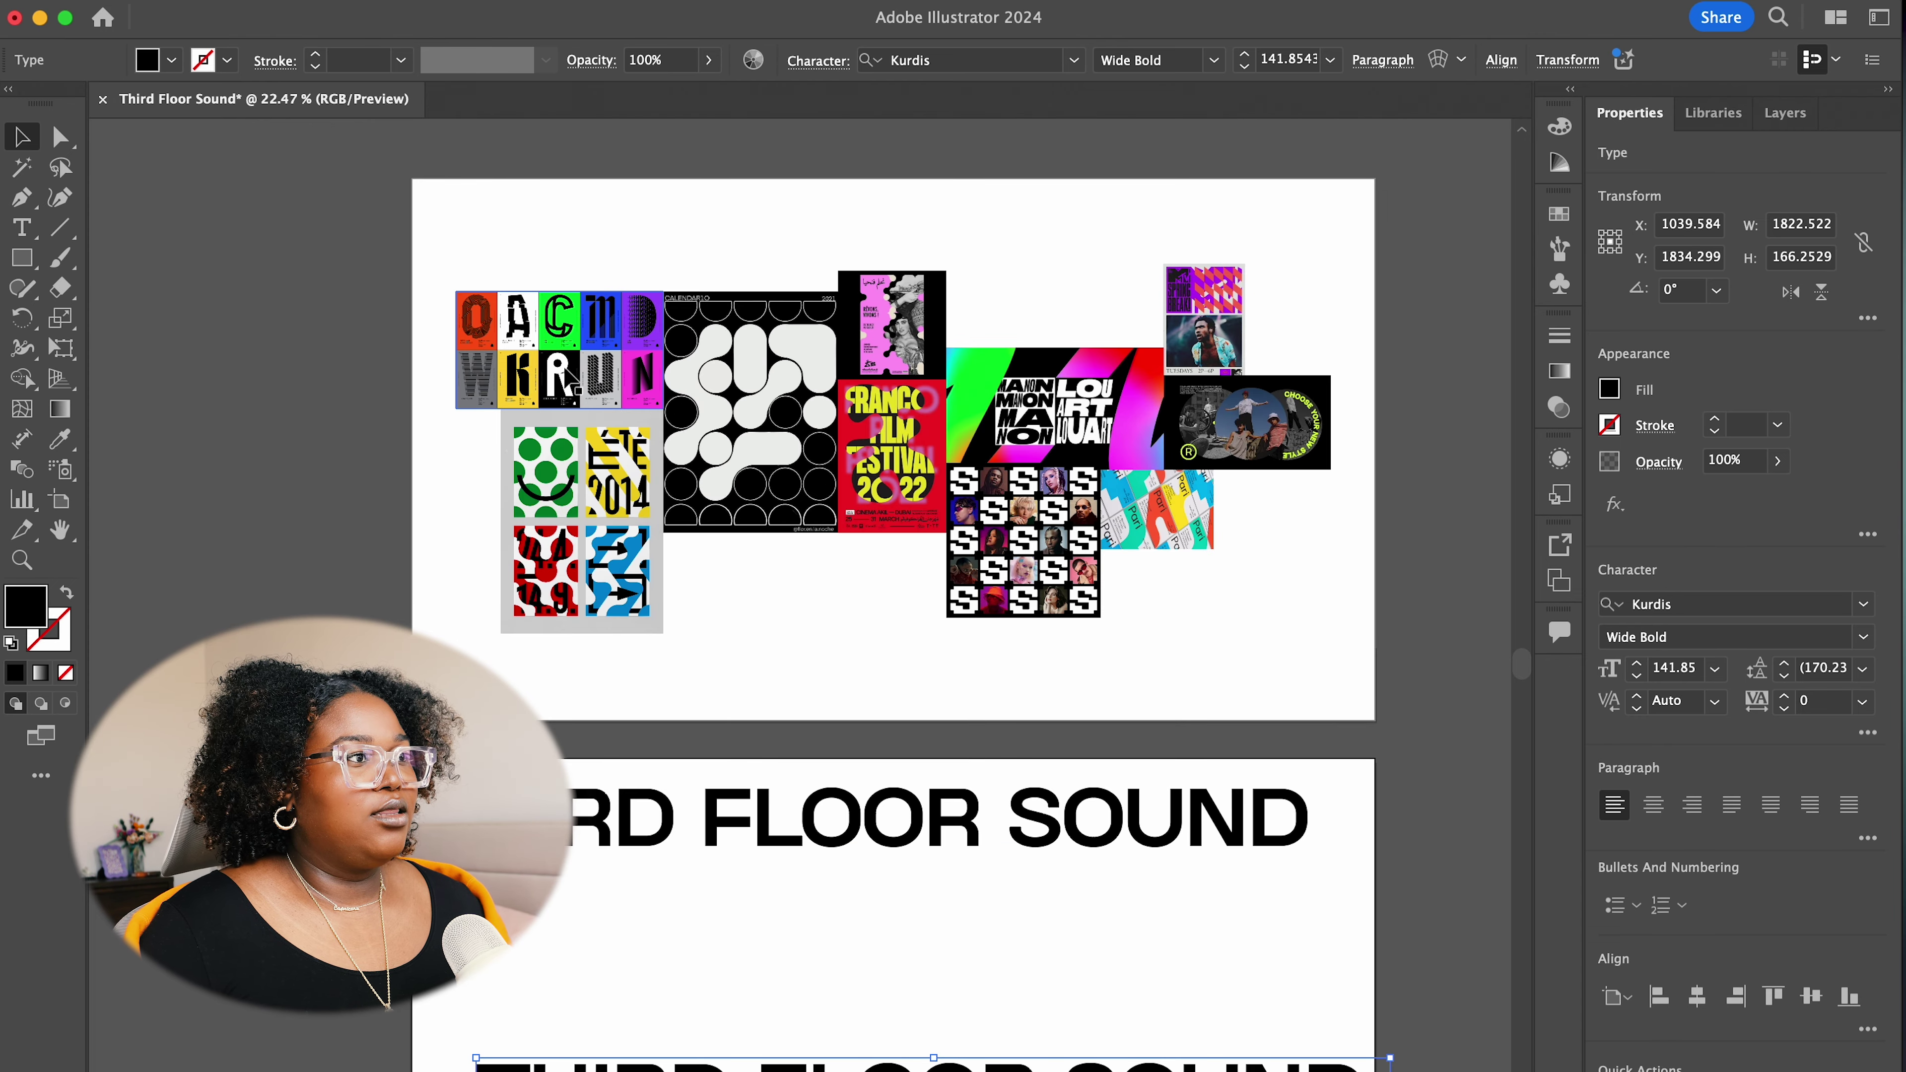
{"action": "scroll", "coordinate": [567, 371], "scroll_direction": "up", "scroll_amount": 5}
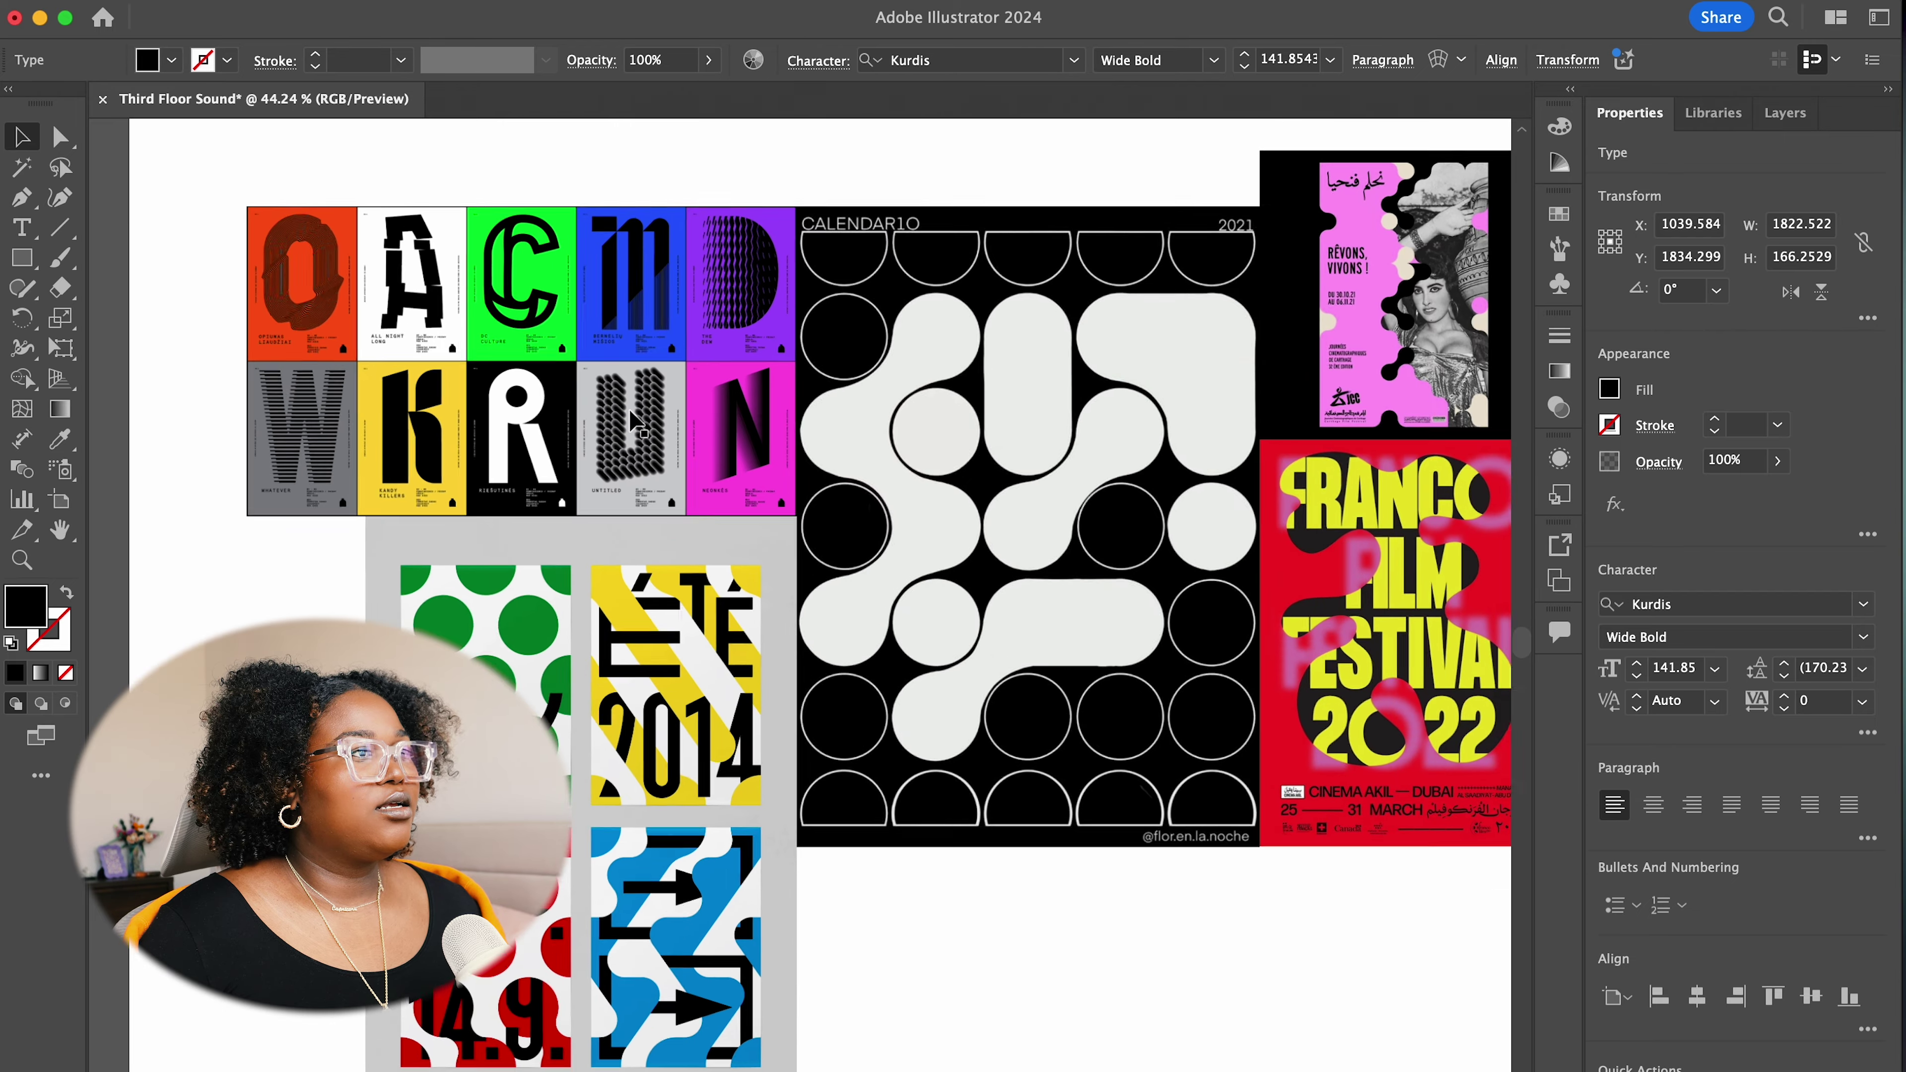
{"action": "scroll", "coordinate": [634, 421], "scroll_direction": "up", "scroll_amount": 2}
{"action": "scroll", "coordinate": [600, 402], "scroll_direction": "up", "scroll_amount": 5}
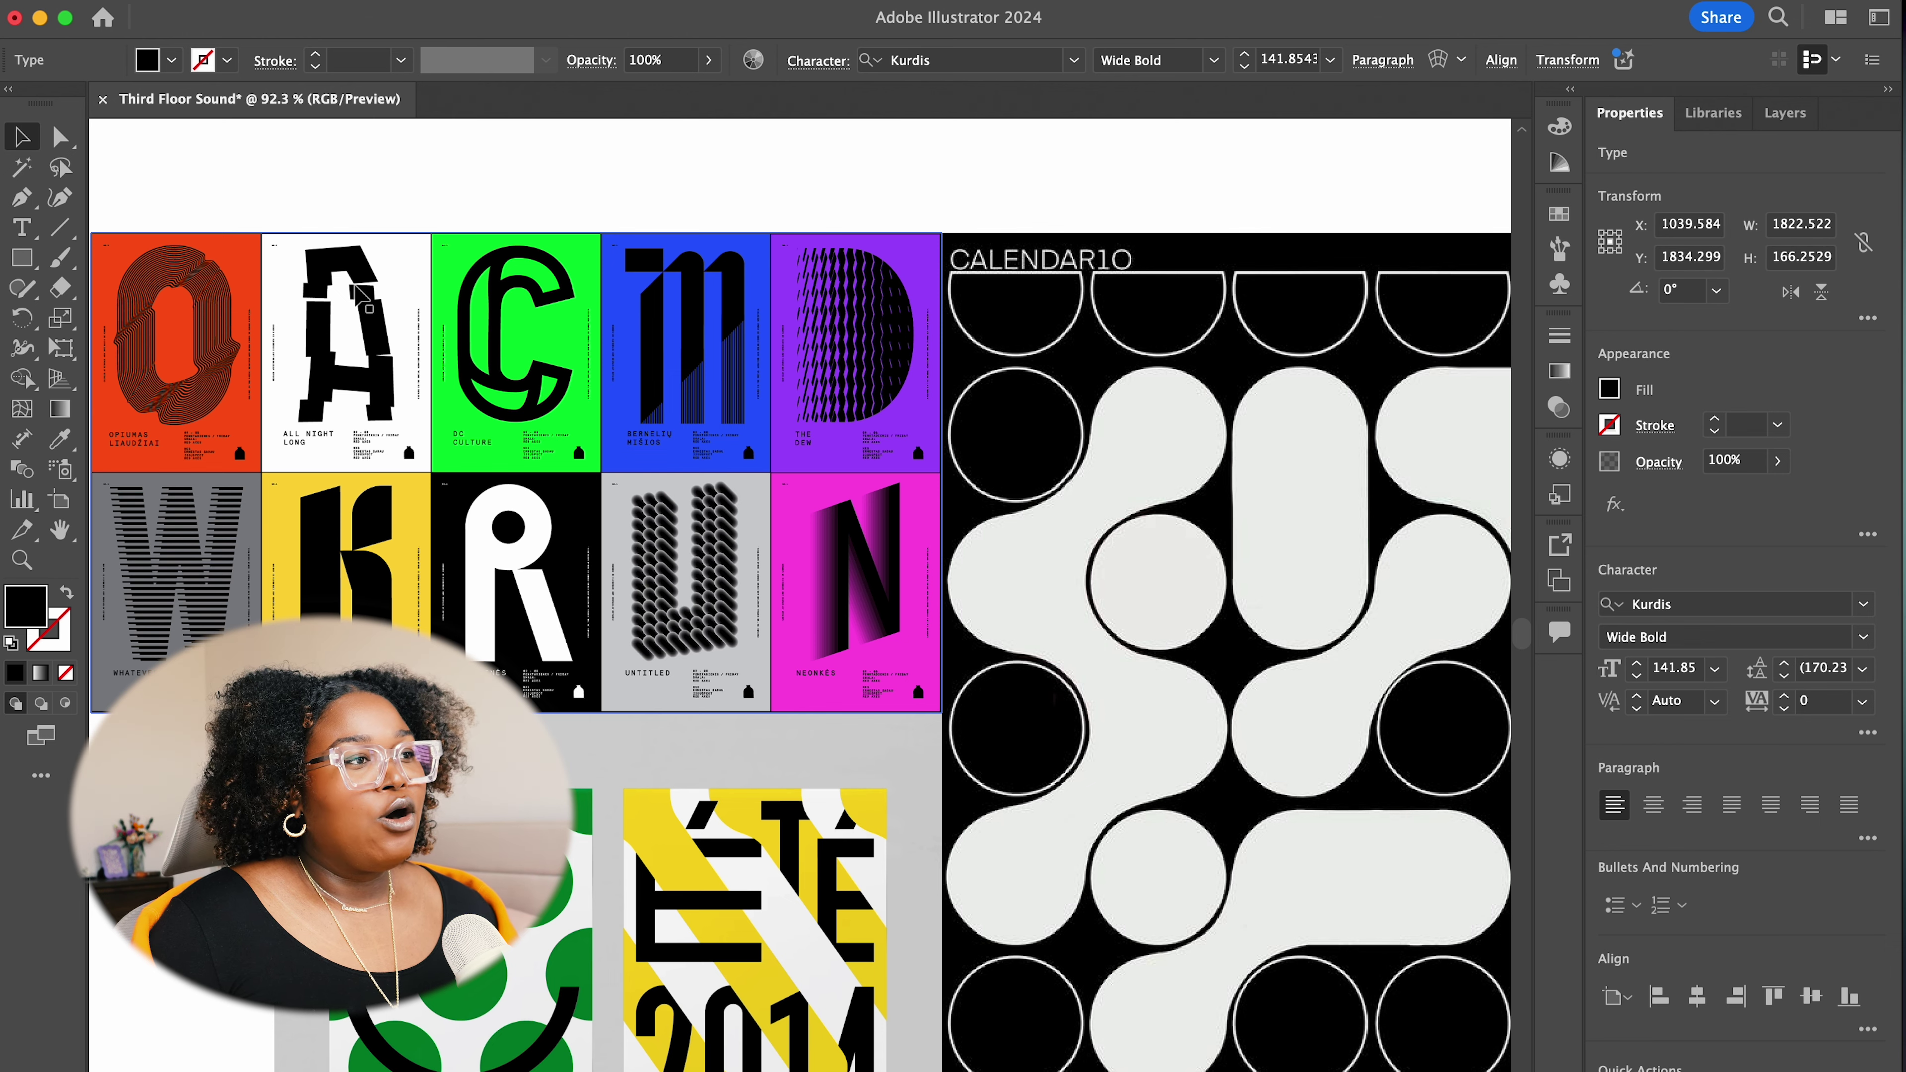
{"action": "scroll", "coordinate": [359, 292], "scroll_direction": "down", "scroll_amount": 8}
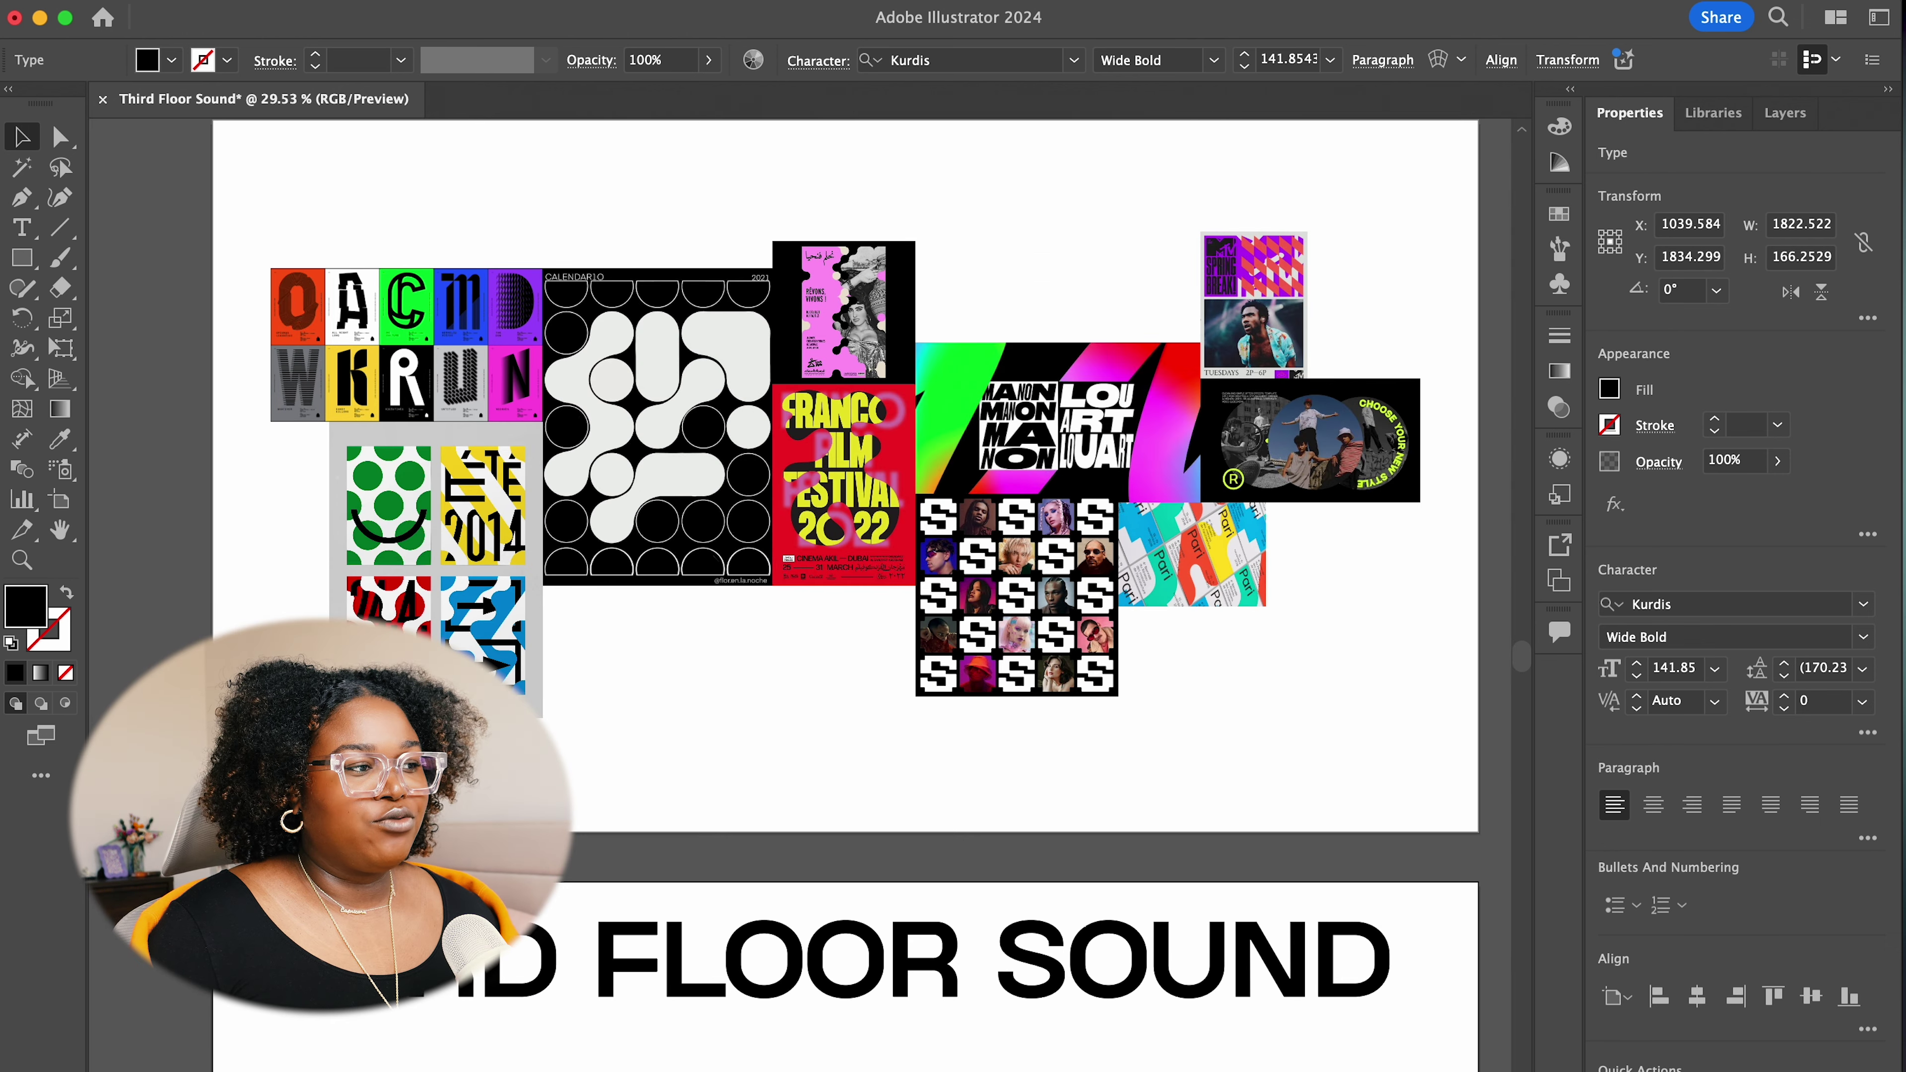
{"action": "scroll", "coordinate": [1297, 910], "scroll_direction": "down", "scroll_amount": 2}
{"action": "scroll", "coordinate": [1309, 906], "scroll_direction": "down", "scroll_amount": 2}
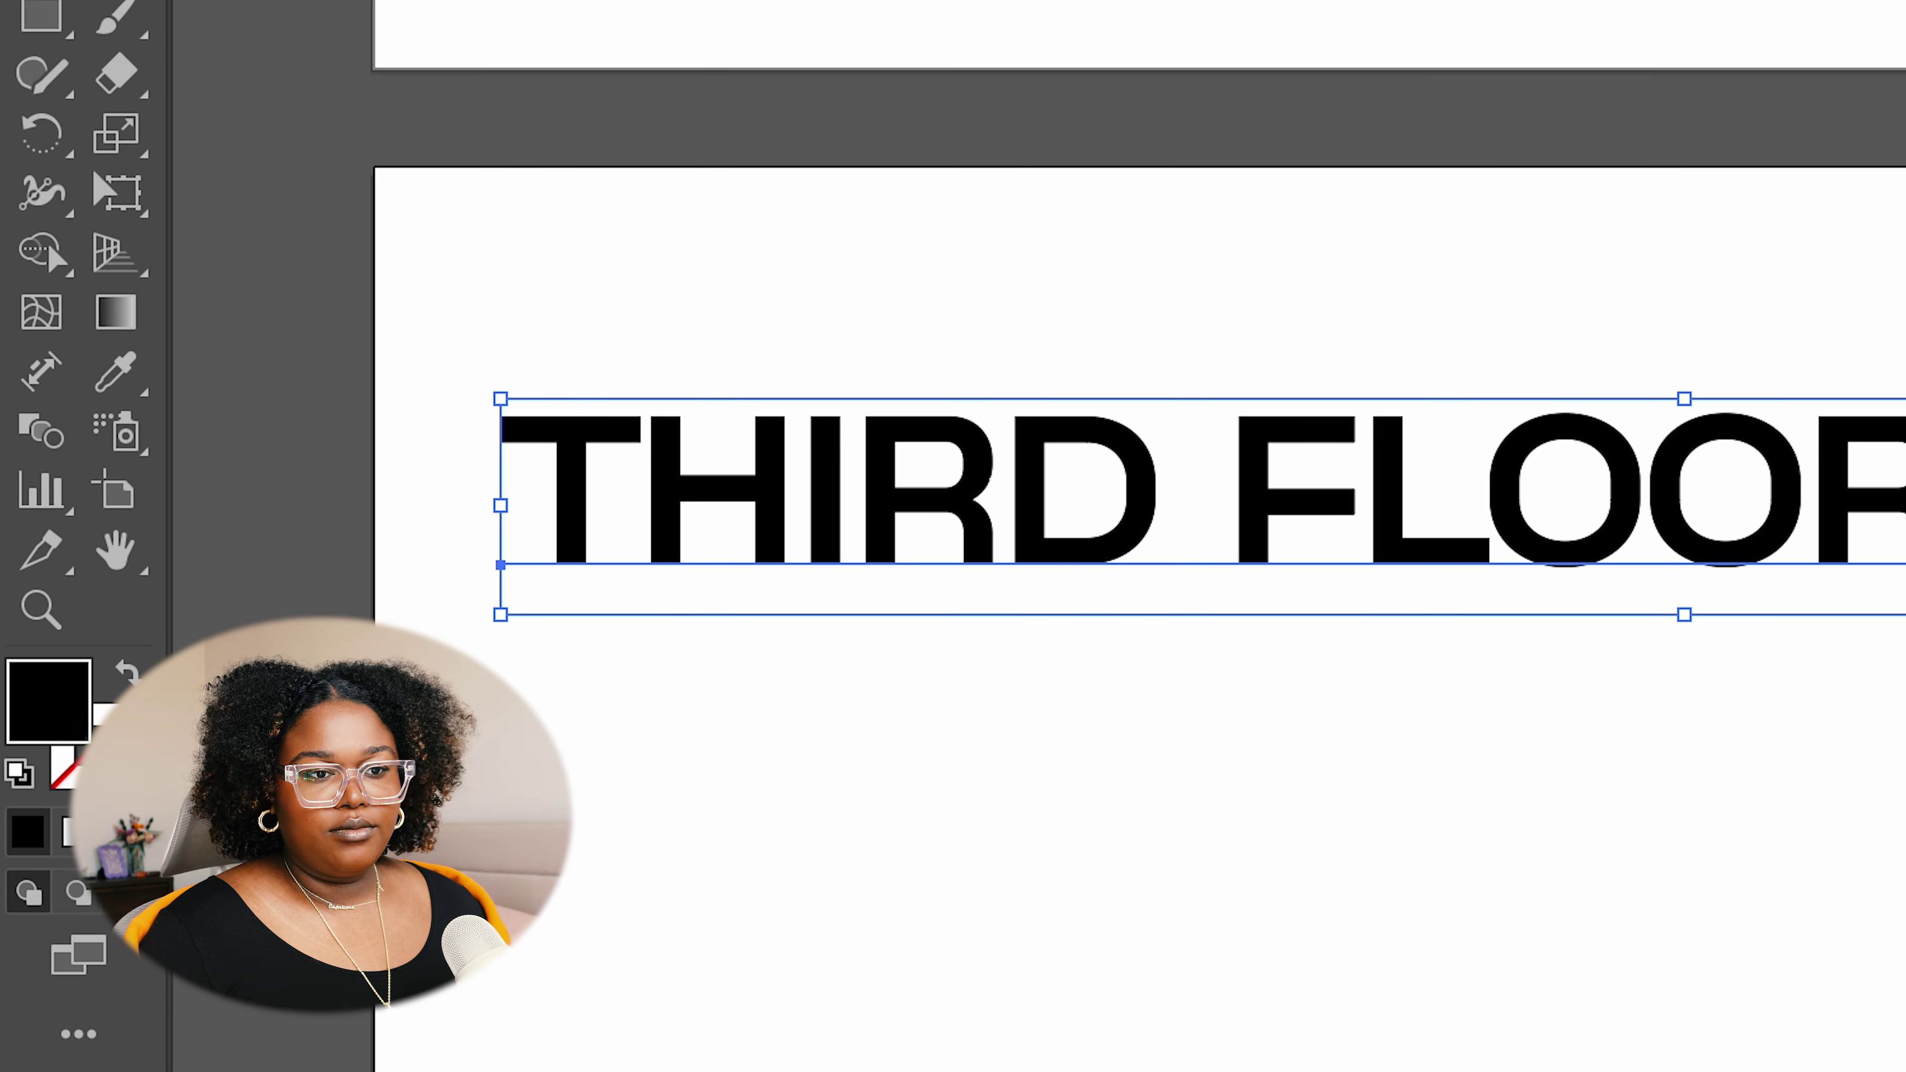
Slice THIRD with two freehand Knife cuts through the T, H and I
{"action": "left_click_drag", "start_coordinate": [128, 88], "coordinate": [366, 135]}
{"action": "left_click", "coordinate": [1425, 631]}
{"action": "key", "text": "Return"}
{"action": "left_click", "coordinate": [135, 89], "text": "alt"}
{"action": "left_click_drag", "start_coordinate": [490, 446], "coordinate": [878, 653]}
{"action": "mouse_move", "coordinate": [545, 405]}
{"action": "left_mouse_down"}
{"action": "mouse_move", "coordinate": [676, 495]}
{"action": "mouse_move", "coordinate": [664, 526]}
{"action": "mouse_move", "coordinate": [743, 495]}
{"action": "mouse_move", "coordinate": [850, 501]}
{"action": "mouse_move", "coordinate": [863, 451]}
{"action": "mouse_move", "coordinate": [888, 463]}
{"action": "mouse_move", "coordinate": [870, 455]}
{"action": "mouse_move", "coordinate": [967, 427]}
{"action": "left_mouse_up"}
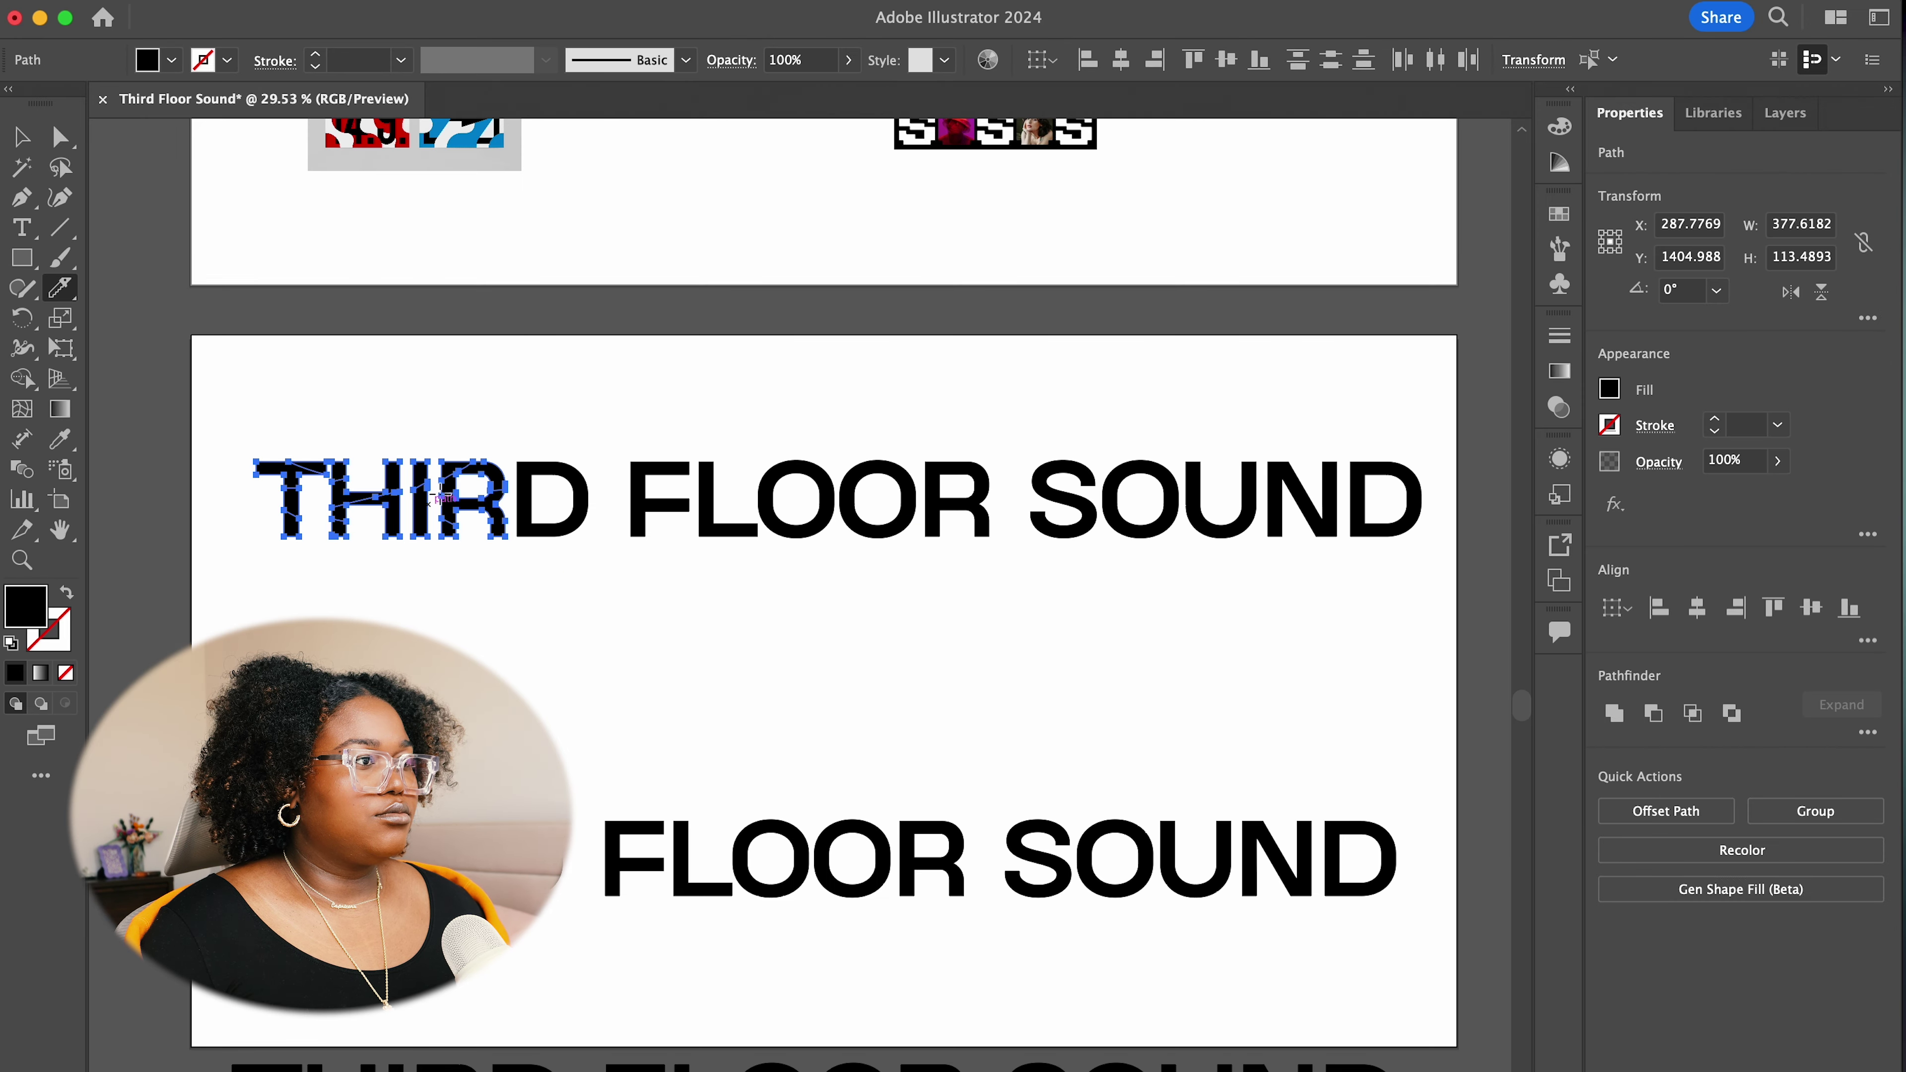
Offset the H's stem and crossbar slices slightly out of line
{"action": "key", "text": "v"}
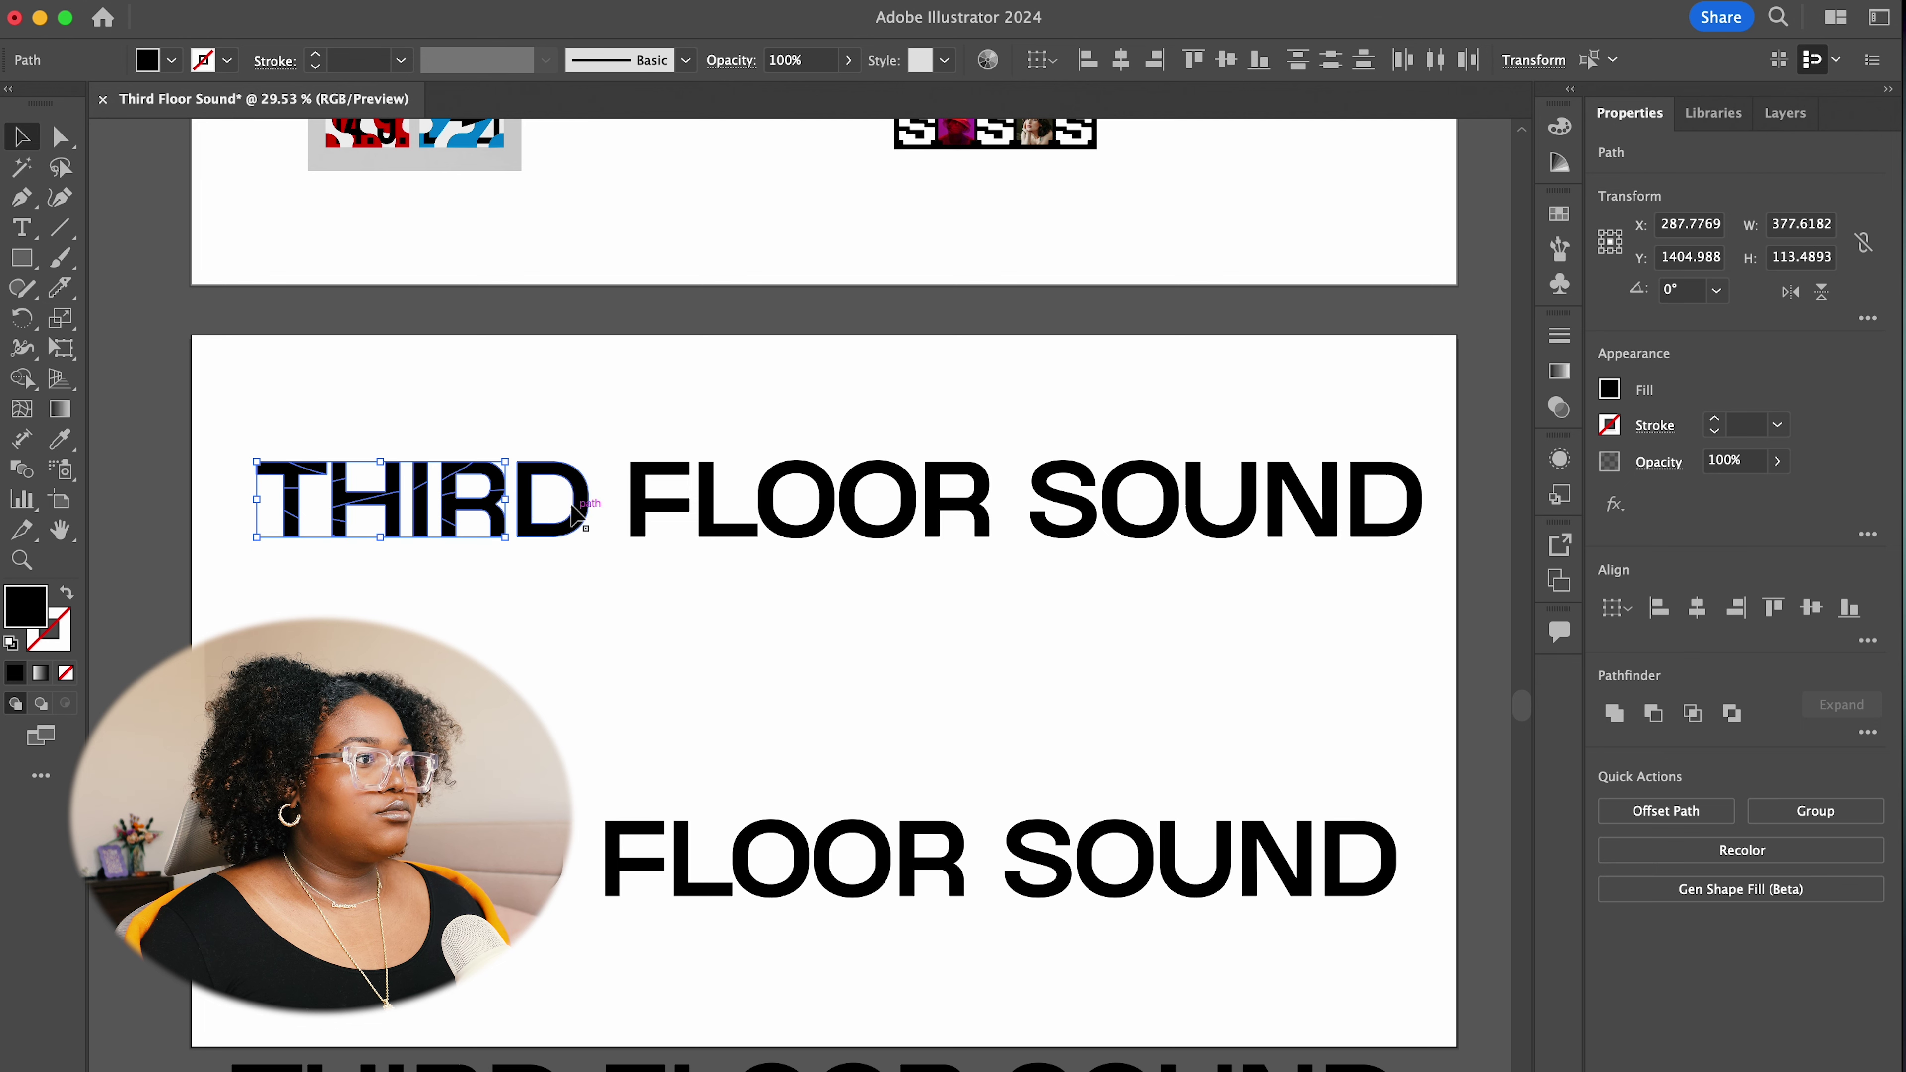
{"action": "left_click", "coordinate": [304, 468]}
{"action": "left_click", "coordinate": [319, 459]}
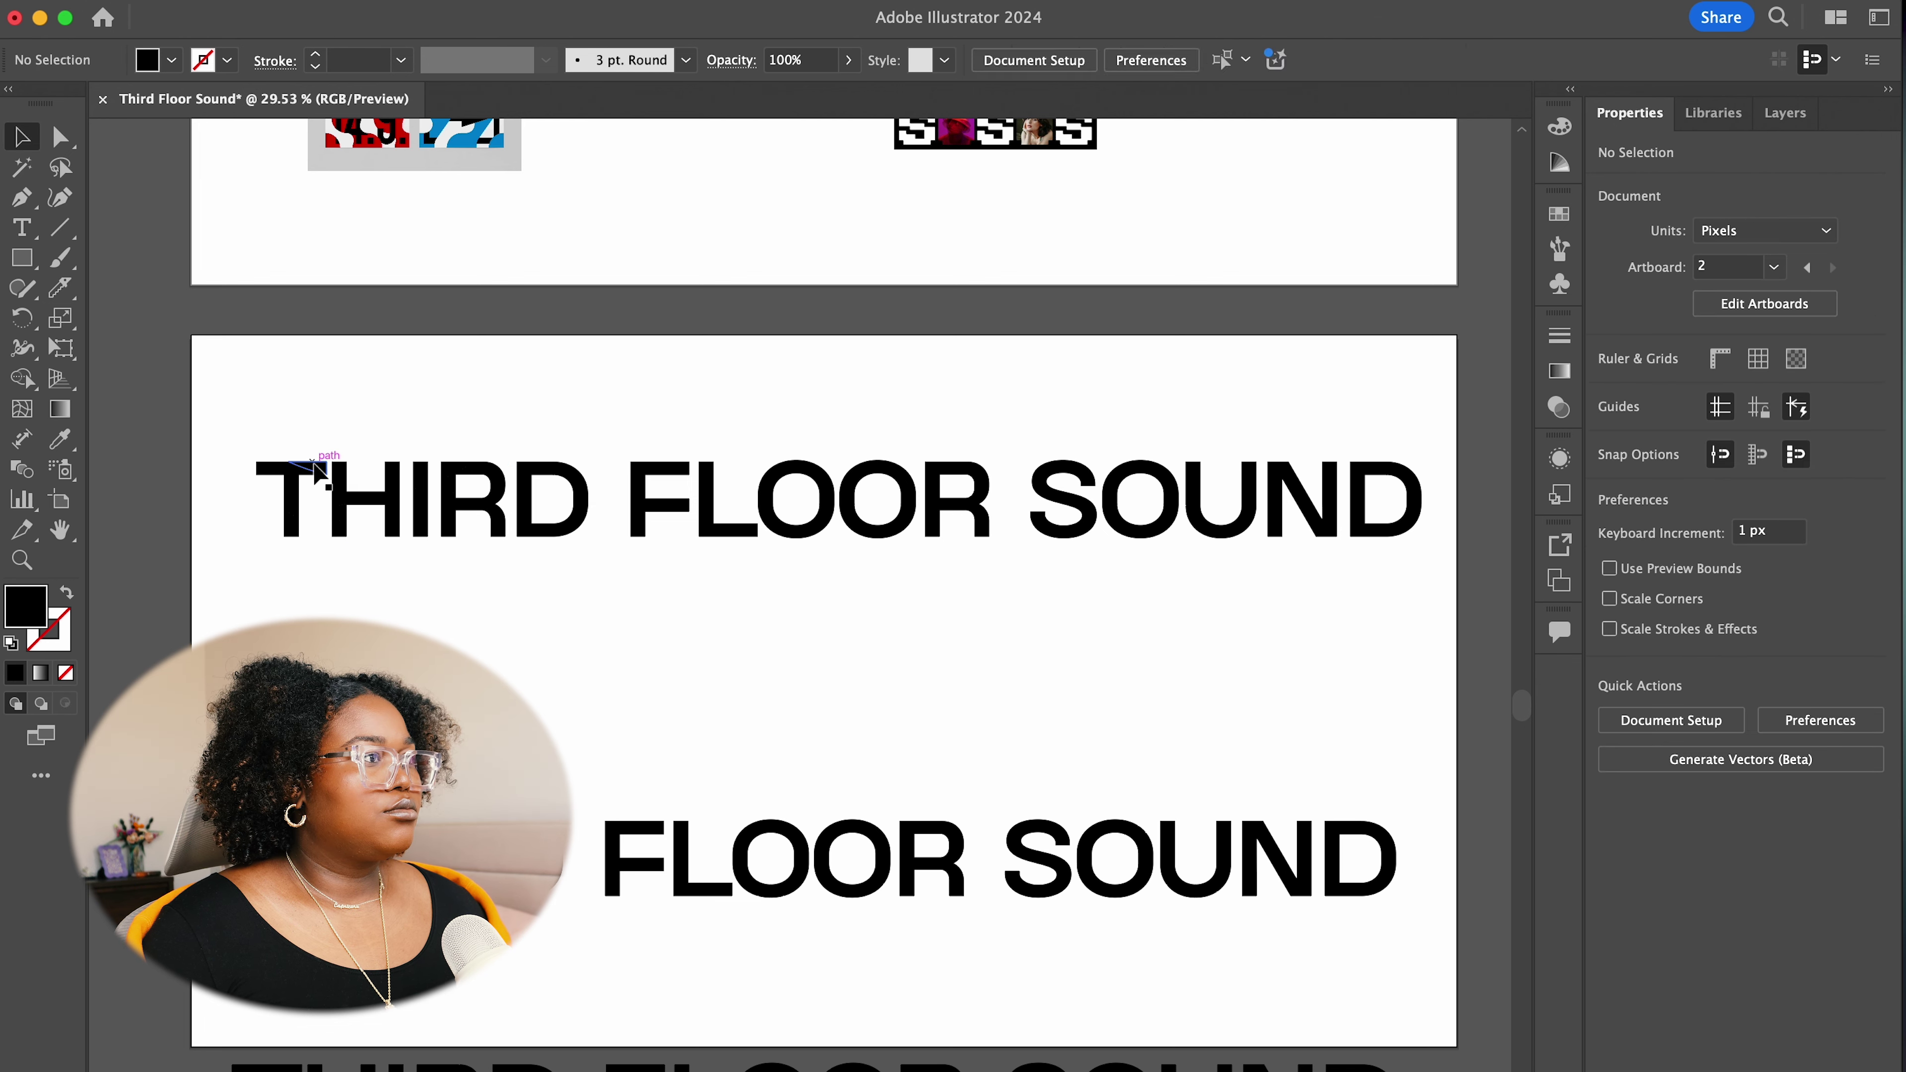
{"action": "left_click", "coordinate": [328, 467]}
{"action": "scroll", "coordinate": [255, 469], "scroll_direction": "up", "scroll_amount": 10}
{"action": "left_click", "coordinate": [676, 760]}
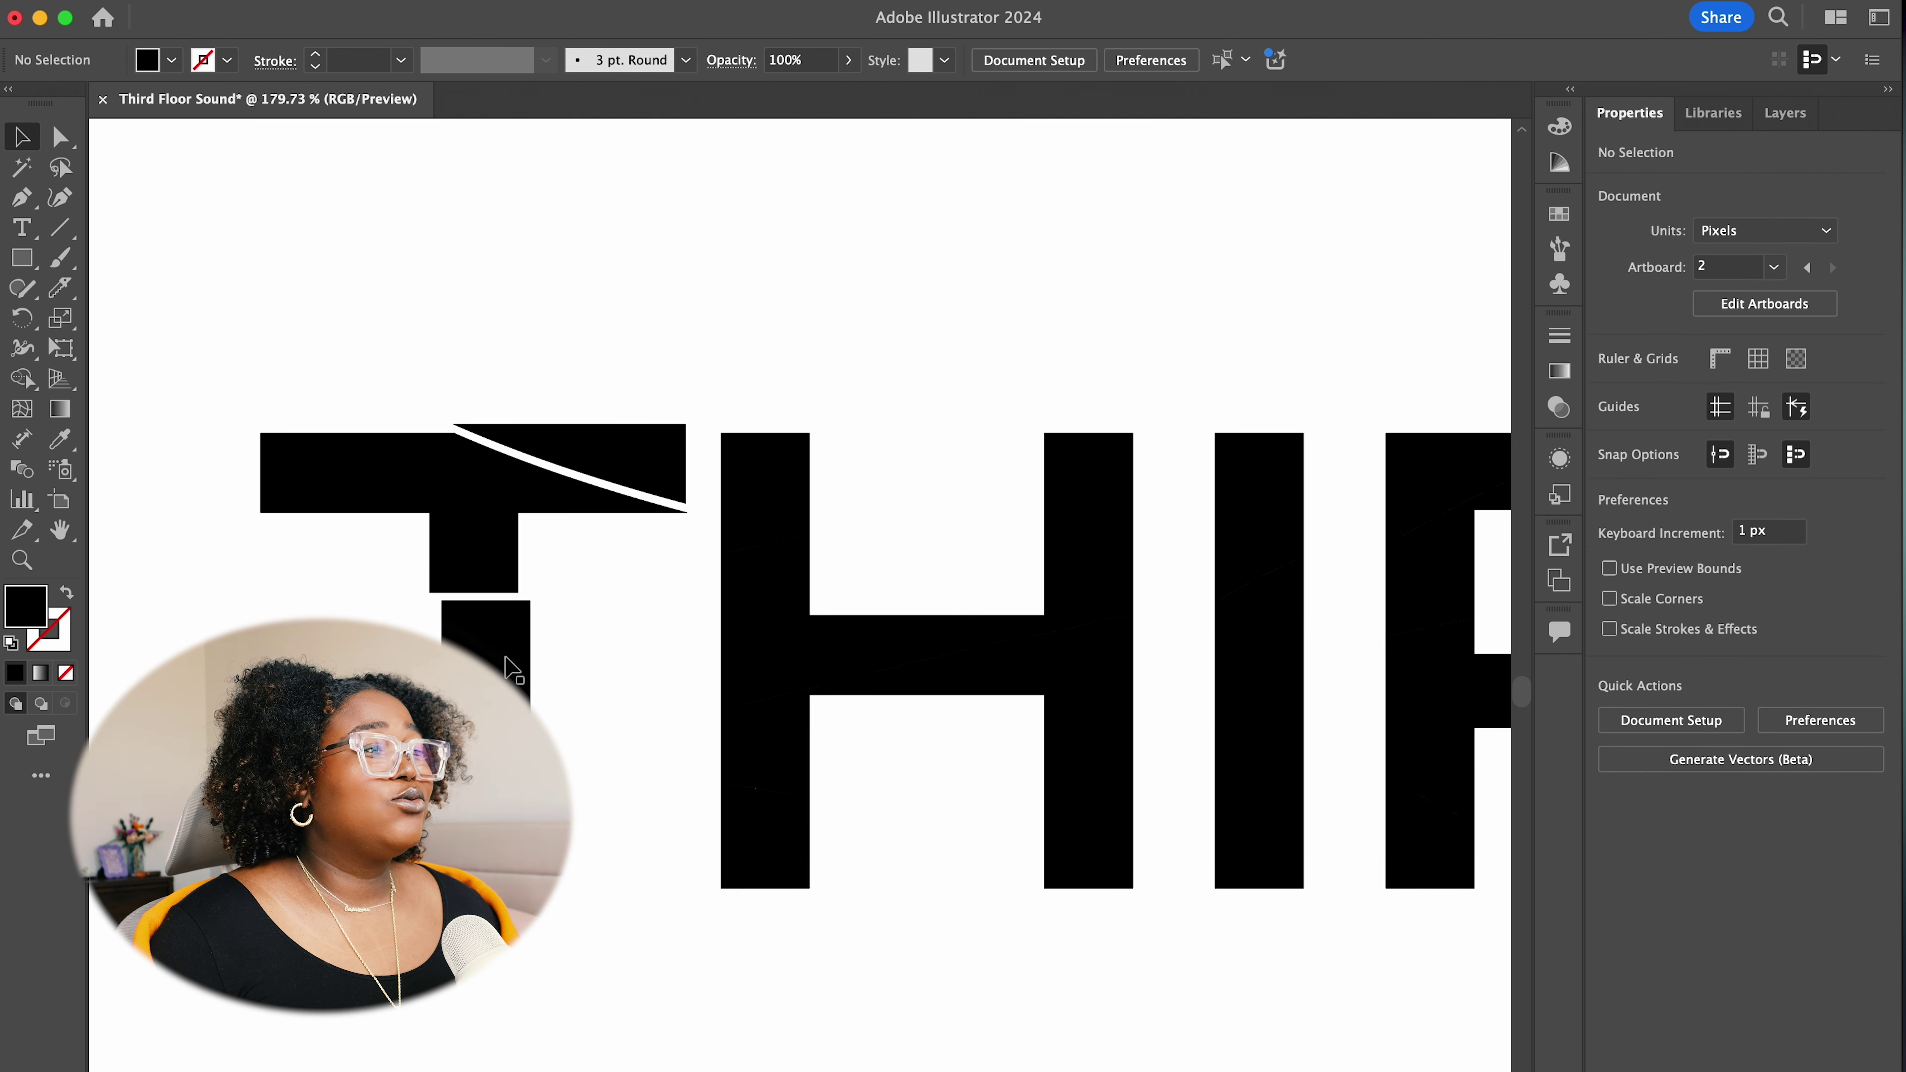
{"action": "left_click", "coordinate": [753, 518]}
{"action": "left_click_drag", "start_coordinate": [752, 518], "coordinate": [745, 515]}
{"action": "left_click_drag", "start_coordinate": [743, 863], "coordinate": [754, 893]}
{"action": "left_click_drag", "start_coordinate": [1076, 684], "coordinate": [1077, 688]}
{"action": "key", "text": "super+shift+a"}
Shift the I's top slice left and offset and tilt the R's wedges
{"action": "scroll", "coordinate": [1034, 873], "scroll_direction": "right", "scroll_amount": 10}
{"action": "left_click_drag", "start_coordinate": [671, 533], "coordinate": [663, 533]}
{"action": "left_click_drag", "start_coordinate": [851, 843], "coordinate": [881, 711]}
{"action": "left_click_drag", "start_coordinate": [828, 448], "coordinate": [835, 444]}
{"action": "left_click_drag", "start_coordinate": [1009, 411], "coordinate": [1025, 406]}
{"action": "key", "text": "super+shift+a"}
Cut the D with two straight Knife slices and view the whole title
{"action": "scroll", "coordinate": [1063, 1009], "scroll_direction": "right", "scroll_amount": 8}
{"action": "left_click", "coordinate": [778, 519]}
{"action": "key", "text": "super+shift+a"}
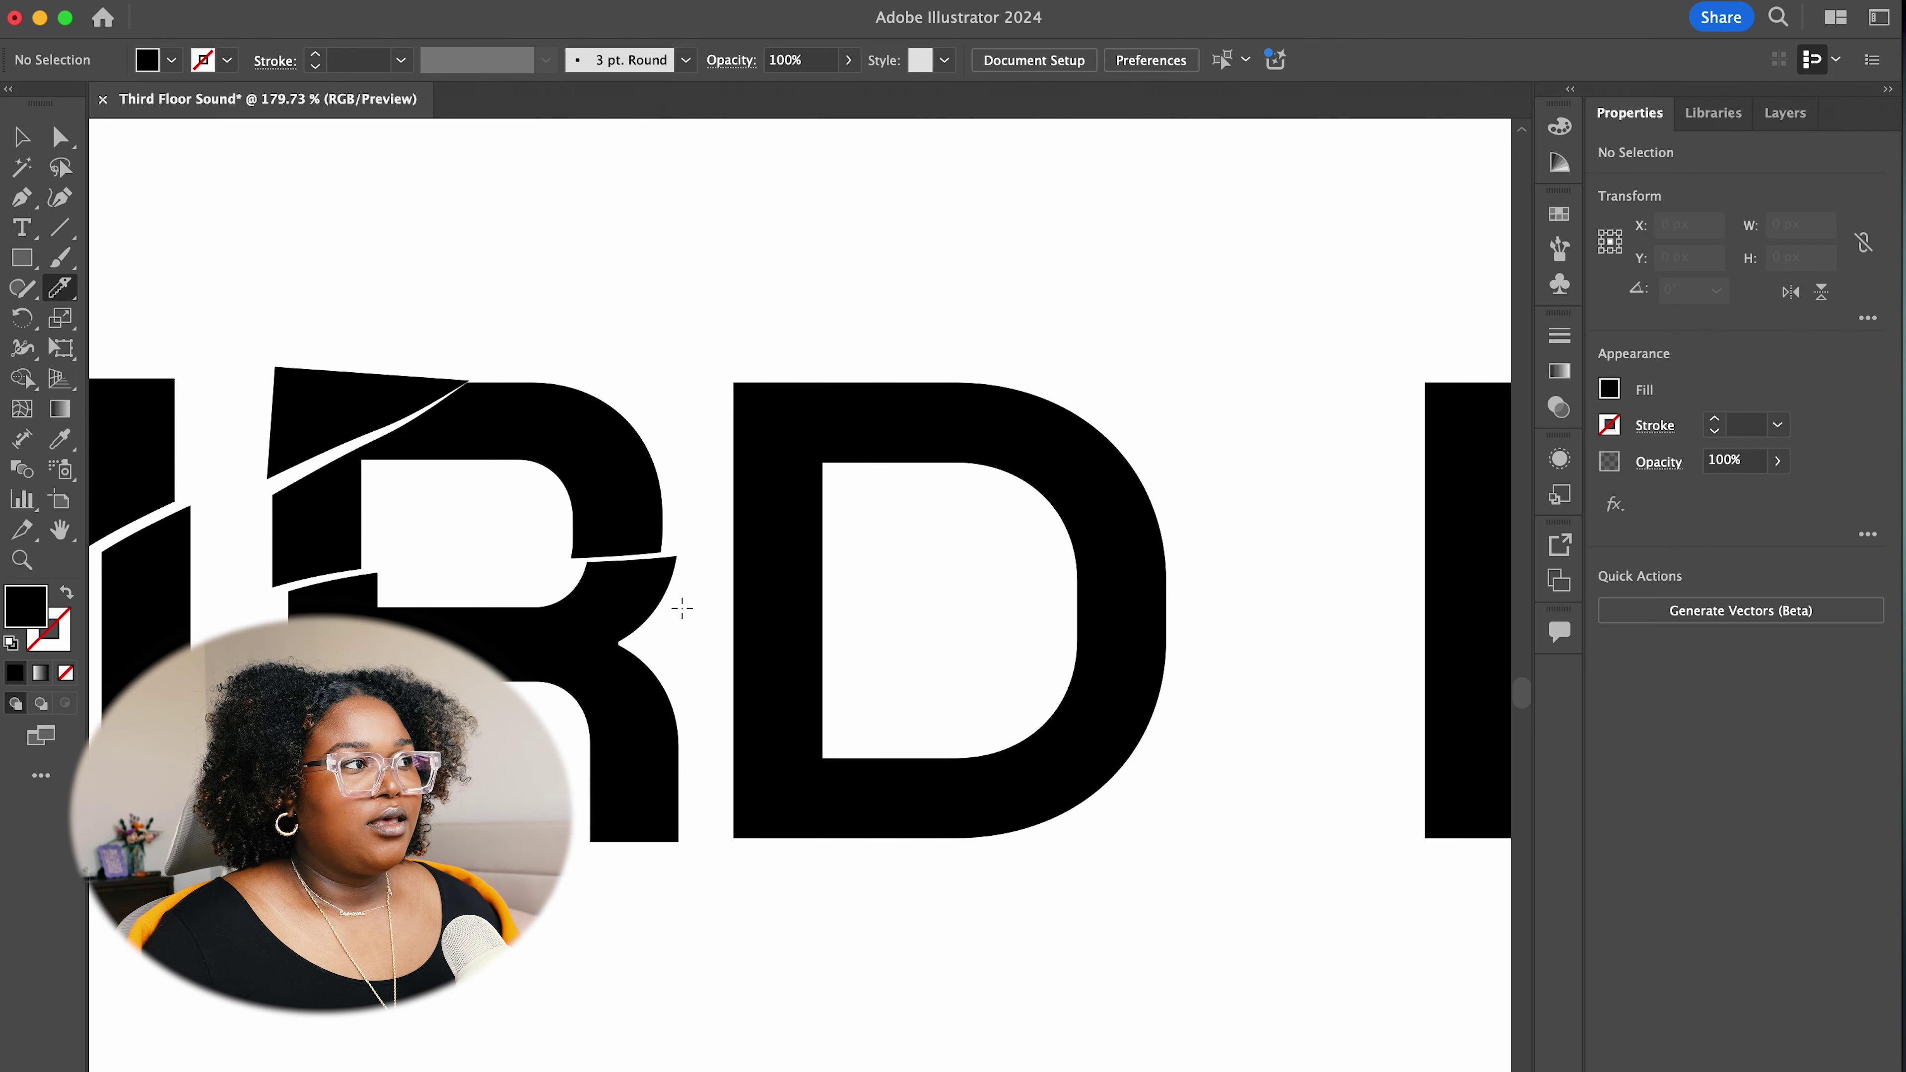
{"action": "key", "text": "shift+e"}
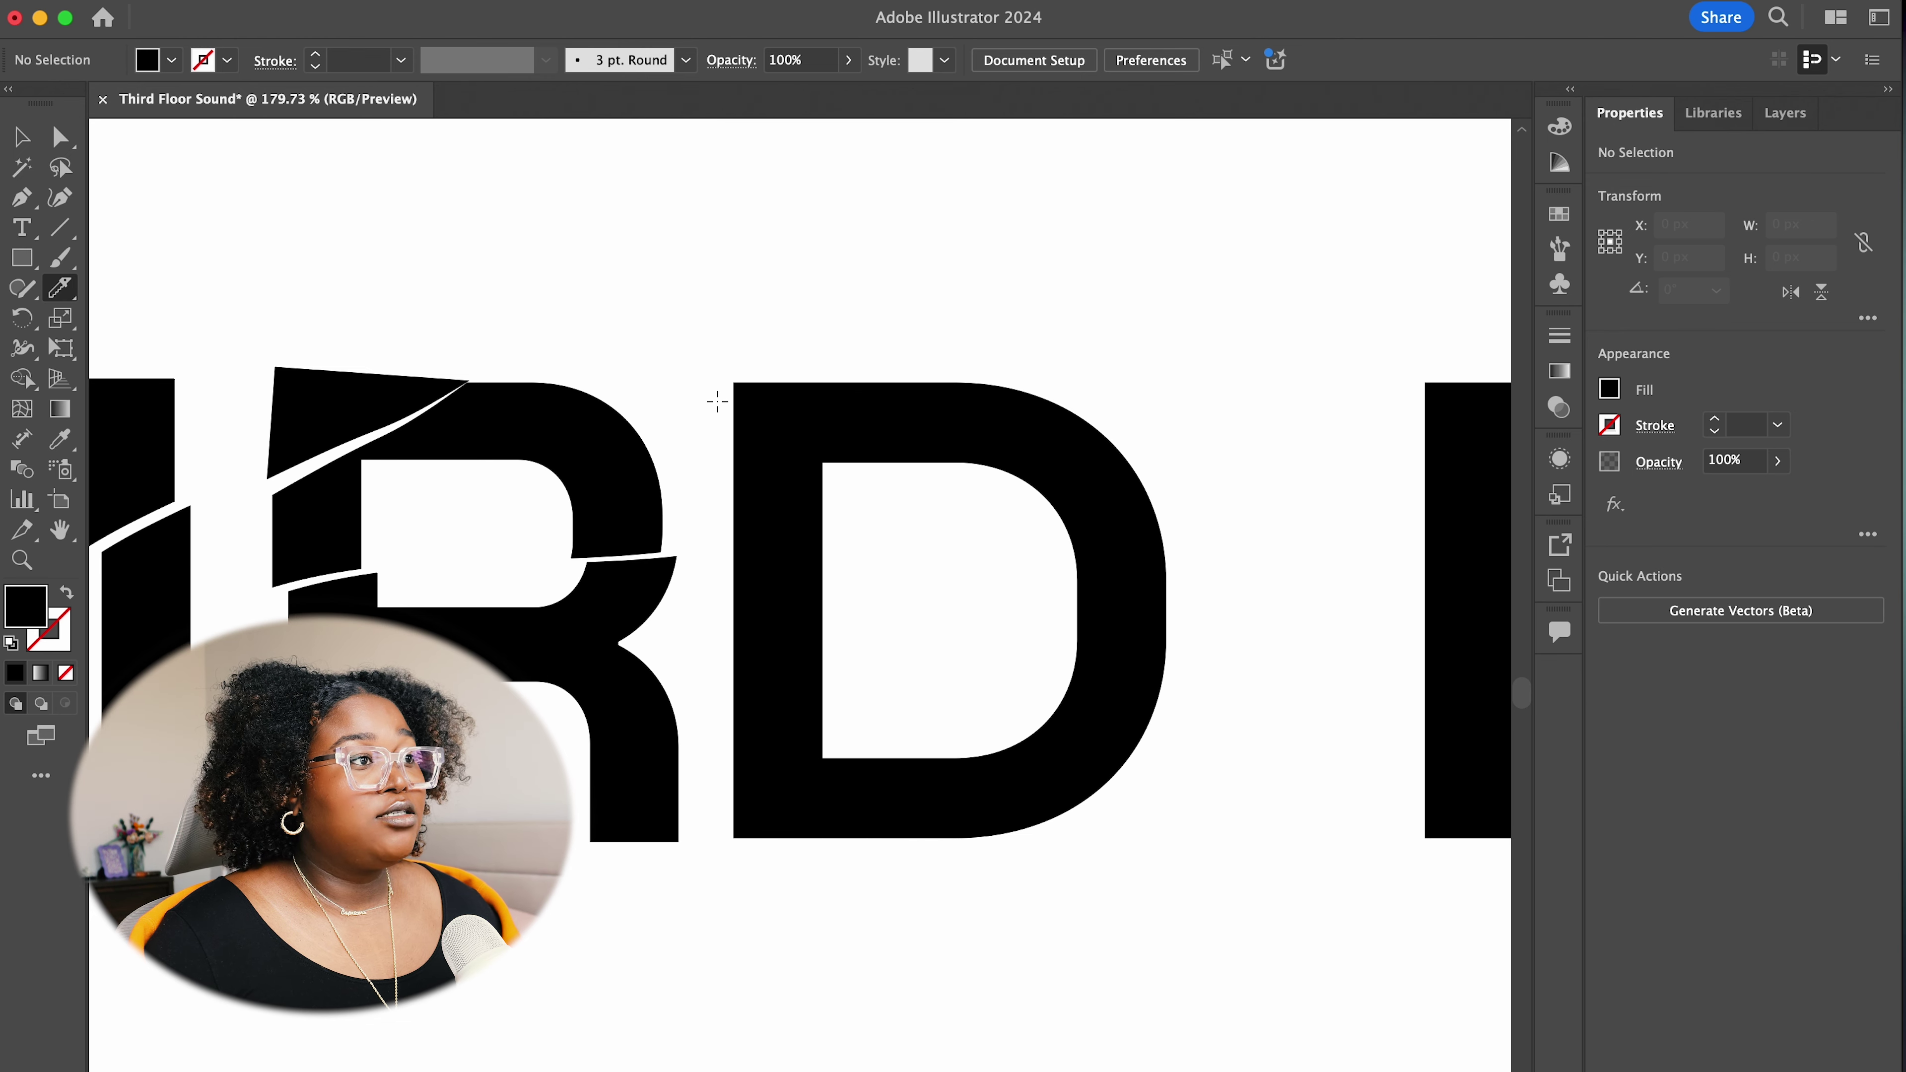
{"action": "mouse_move", "coordinate": [713, 396]}
{"action": "left_mouse_down"}
{"action": "mouse_move", "coordinate": [1268, 520]}
{"action": "mouse_move", "coordinate": [704, 597]}
{"action": "left_mouse_up"}
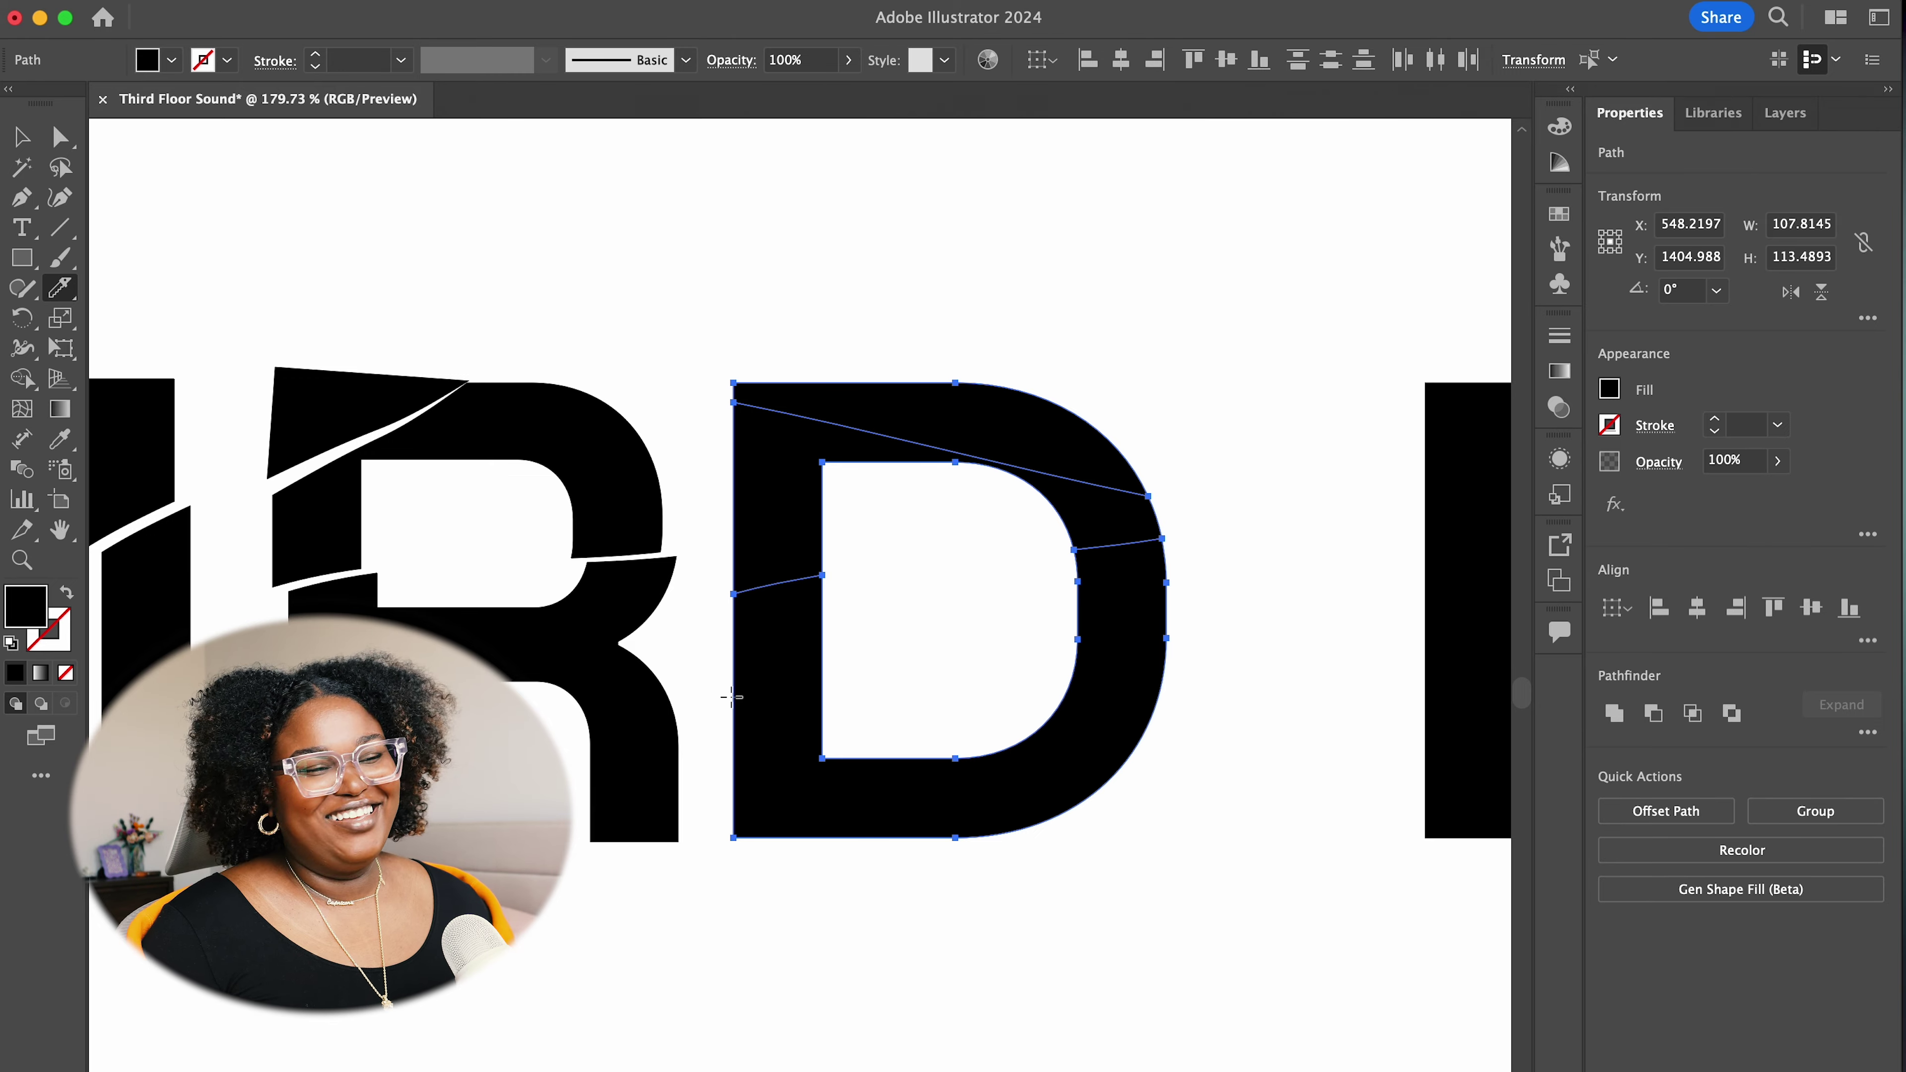
{"action": "key", "text": "v"}
{"action": "key", "text": "super+shift+a"}
{"action": "scroll", "coordinate": [1136, 1000], "scroll_direction": "down", "scroll_amount": 10}
{"action": "scroll", "coordinate": [1136, 1000], "scroll_direction": "down", "scroll_amount": 2}
{"action": "scroll", "coordinate": [1136, 1000], "scroll_direction": "right", "scroll_amount": 3}
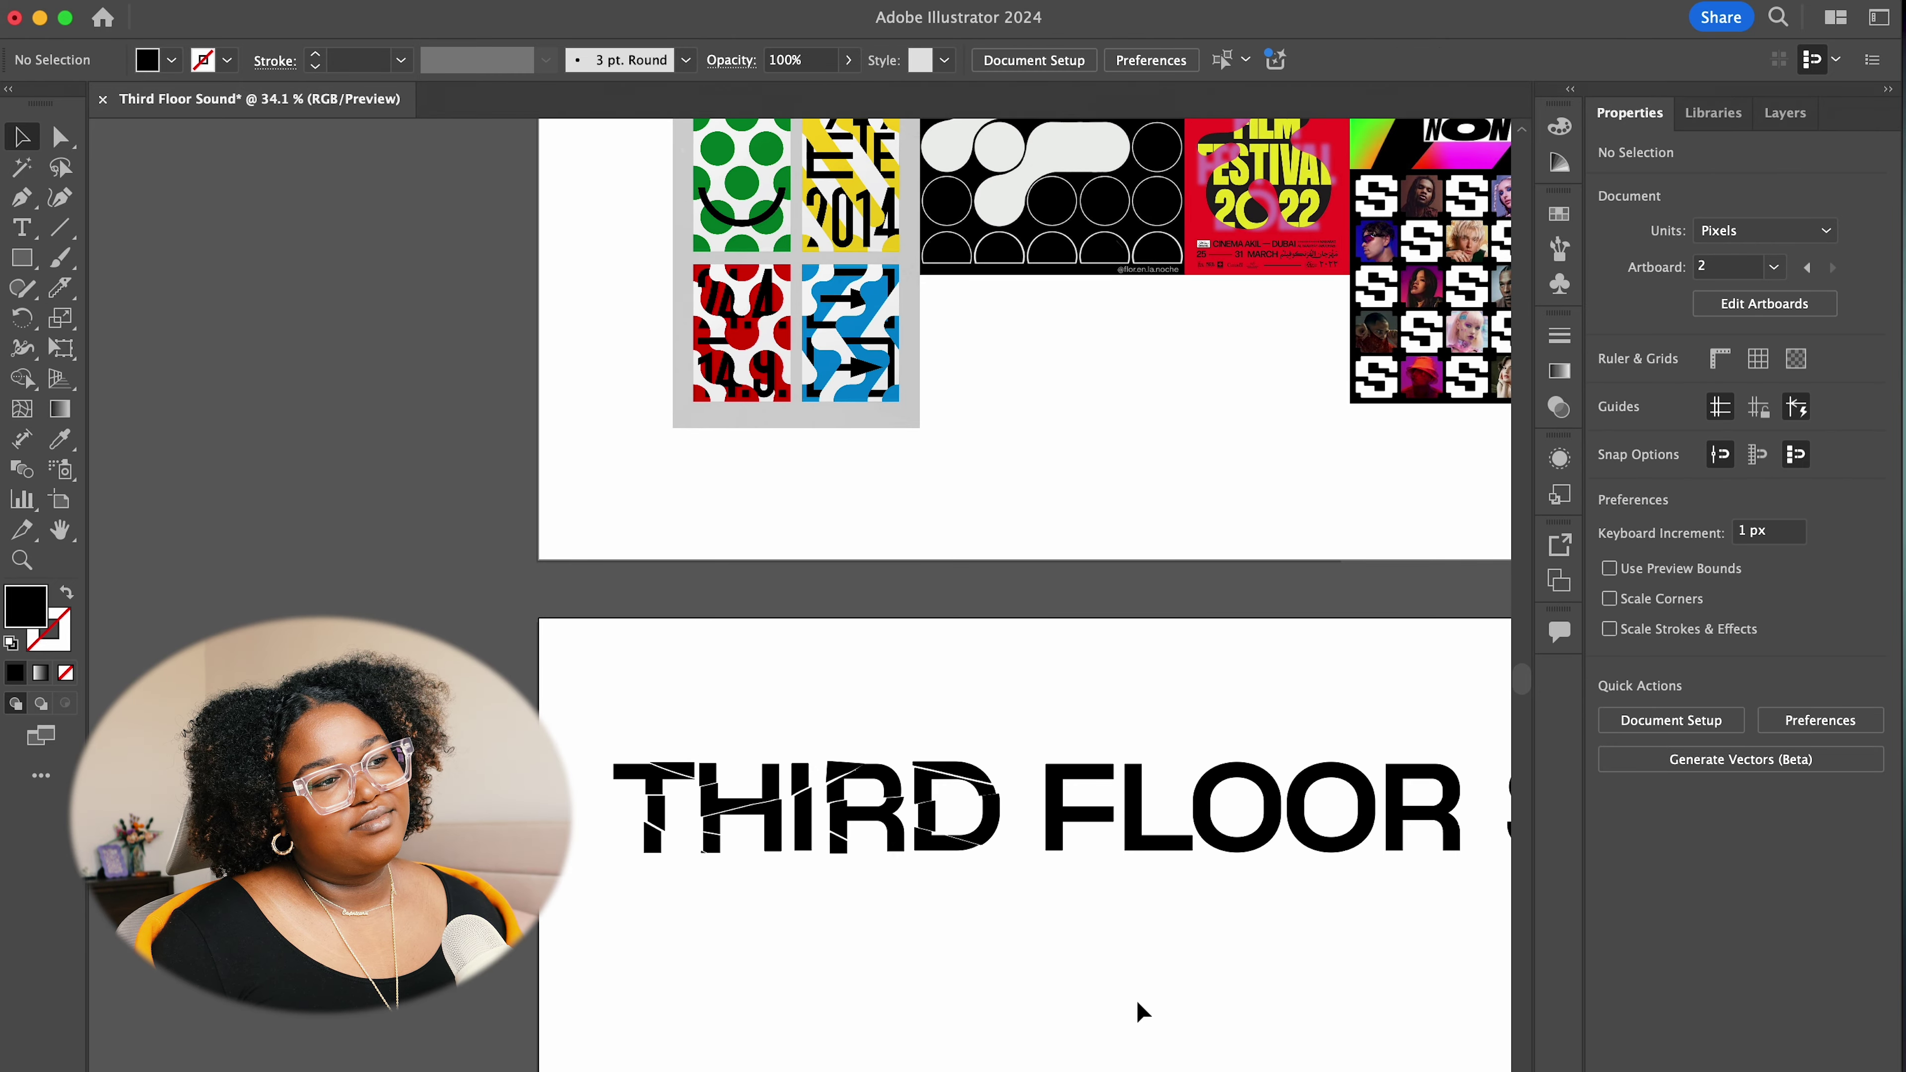
{"action": "scroll", "coordinate": [1136, 1000], "scroll_direction": "down", "scroll_amount": 5}
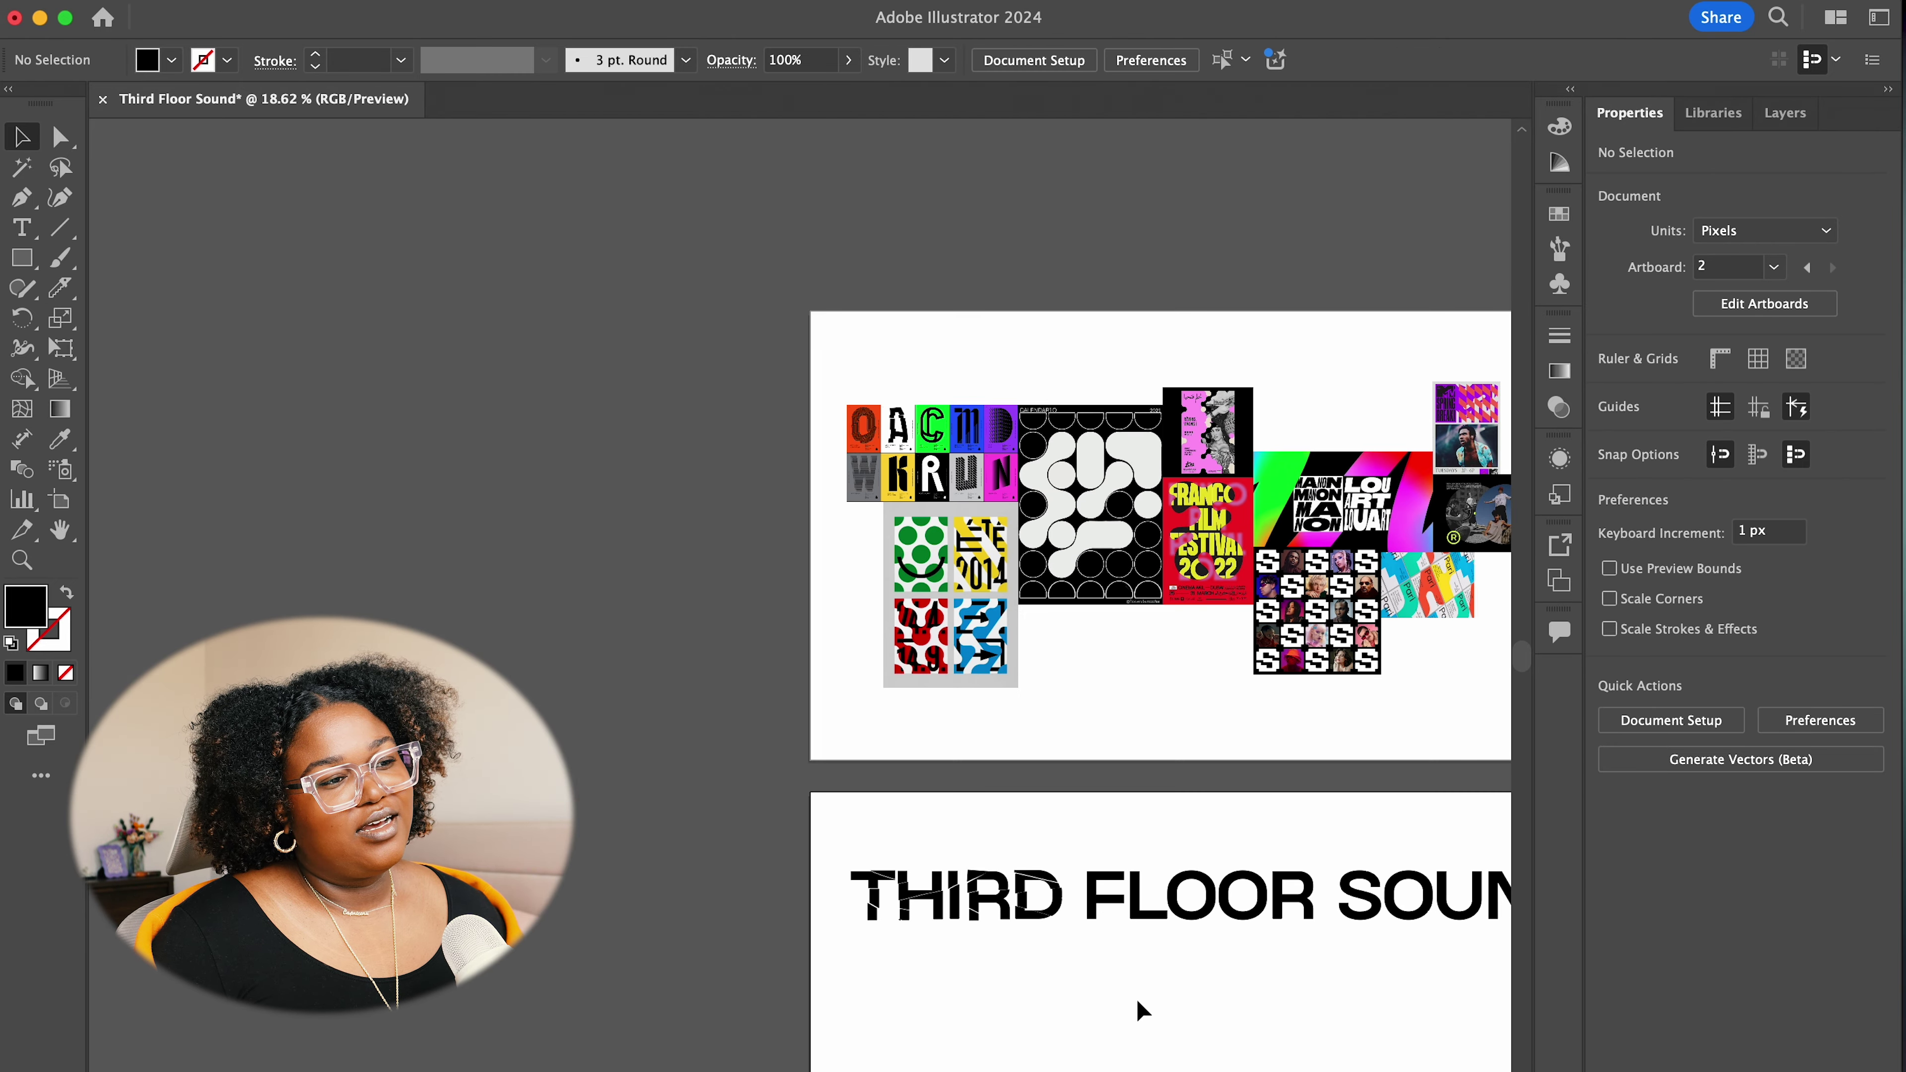
{"action": "scroll", "coordinate": [1155, 999], "scroll_direction": "down", "scroll_amount": 4}
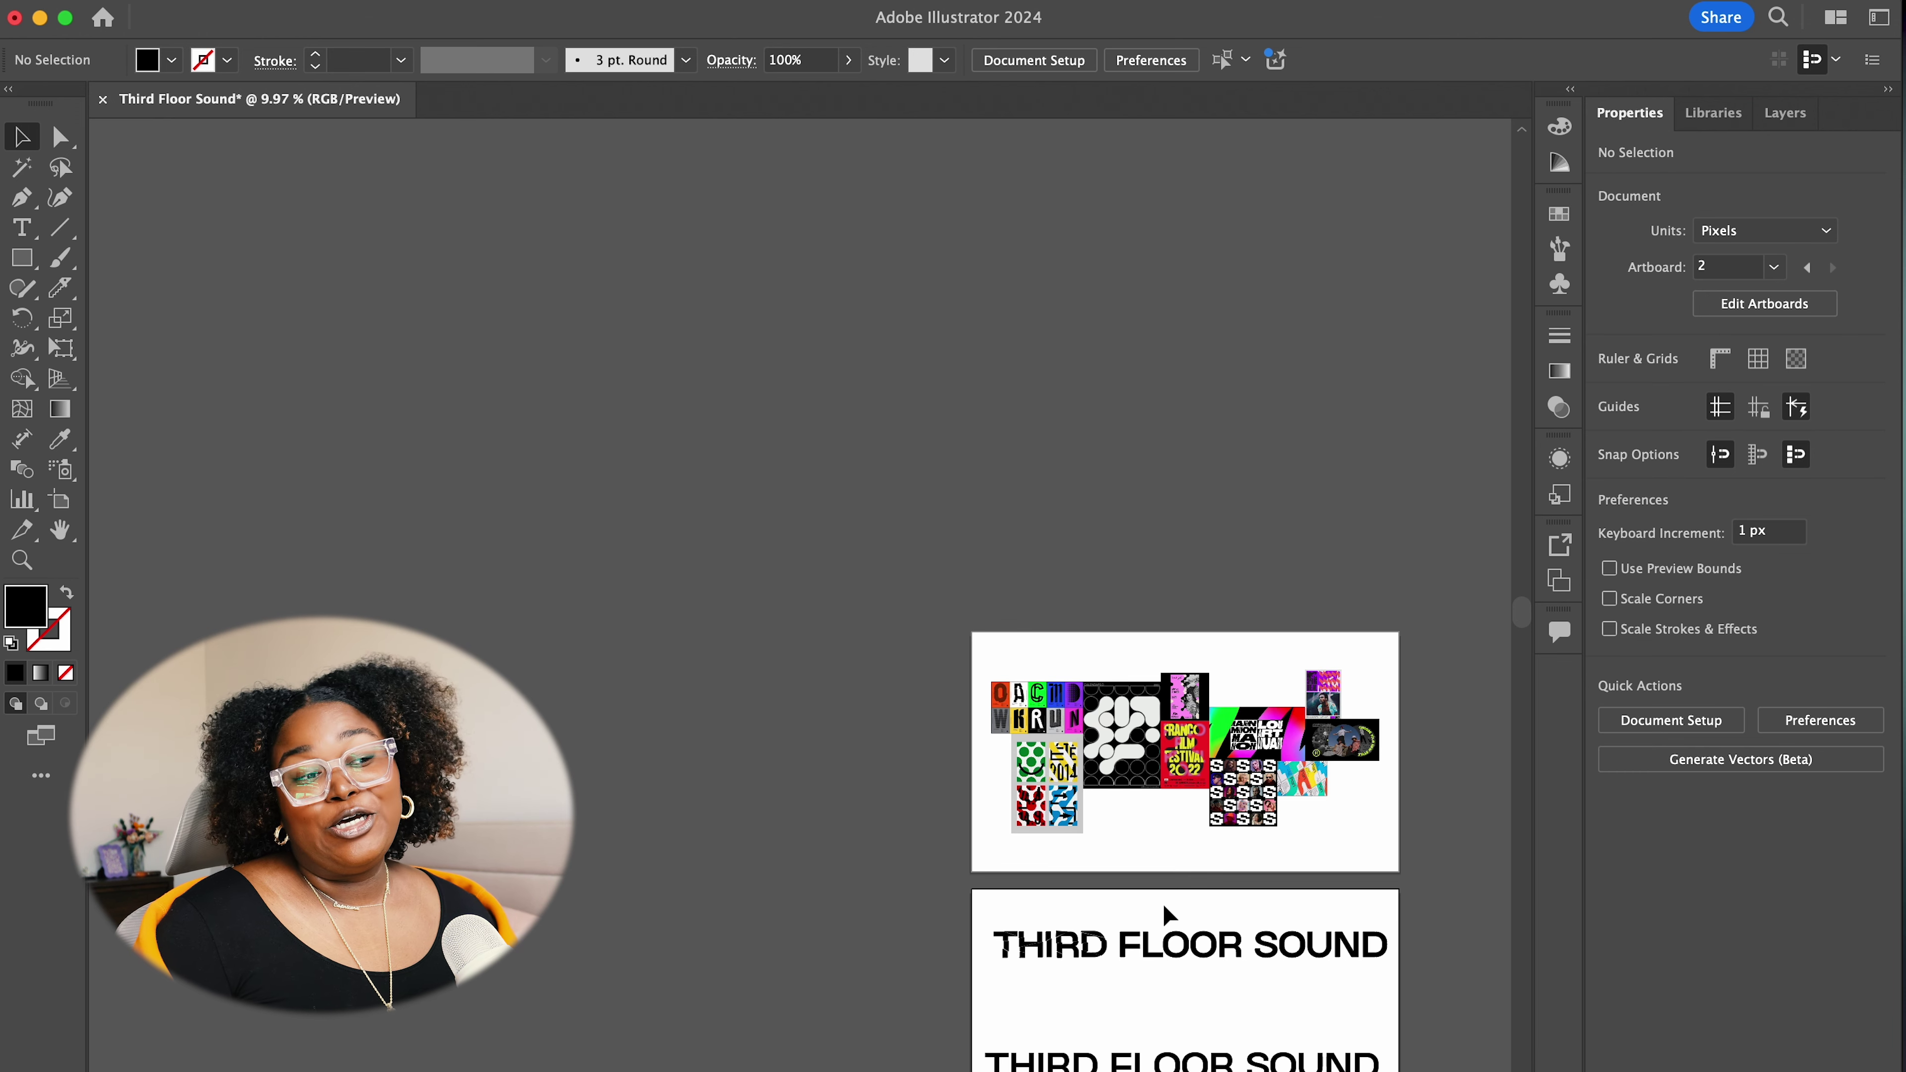
{"action": "scroll", "coordinate": [1152, 939], "scroll_direction": "up", "scroll_amount": 3}
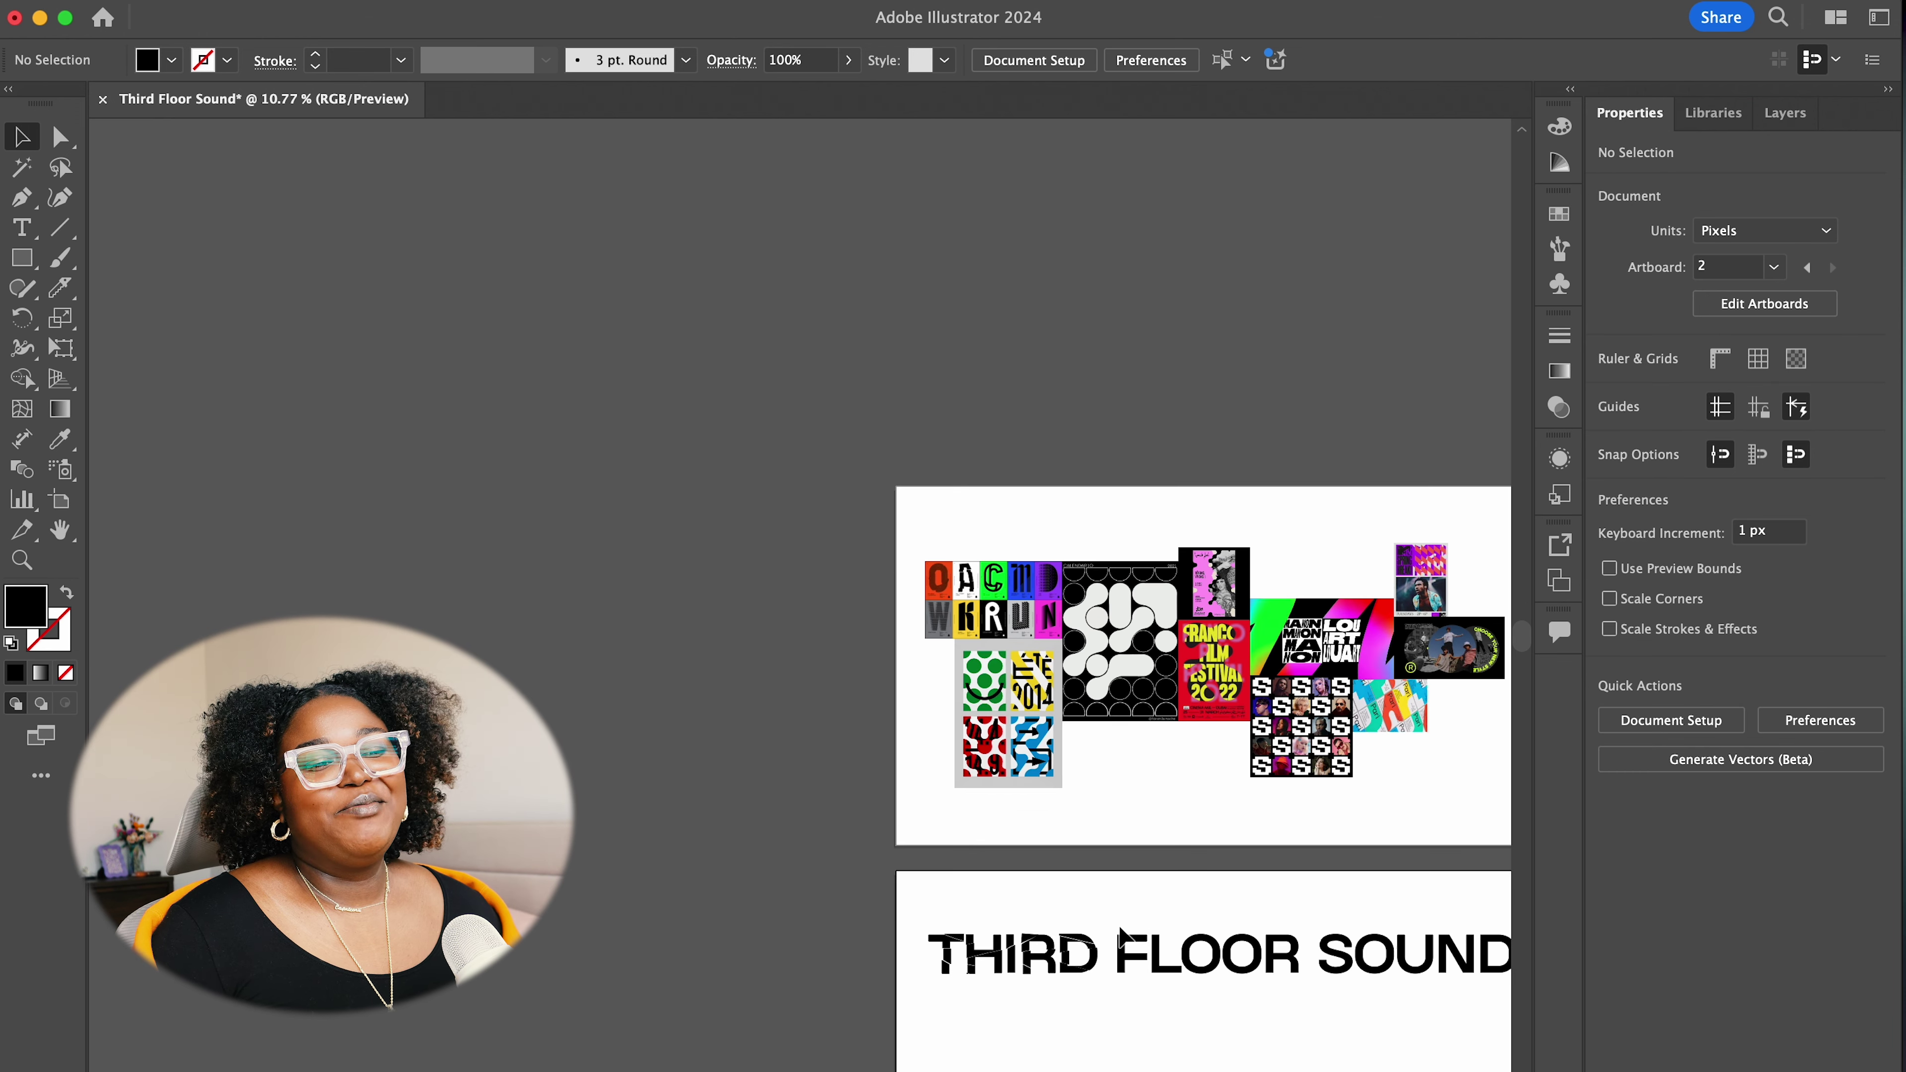
{"action": "scroll", "coordinate": [1133, 937], "scroll_direction": "down", "scroll_amount": 5}
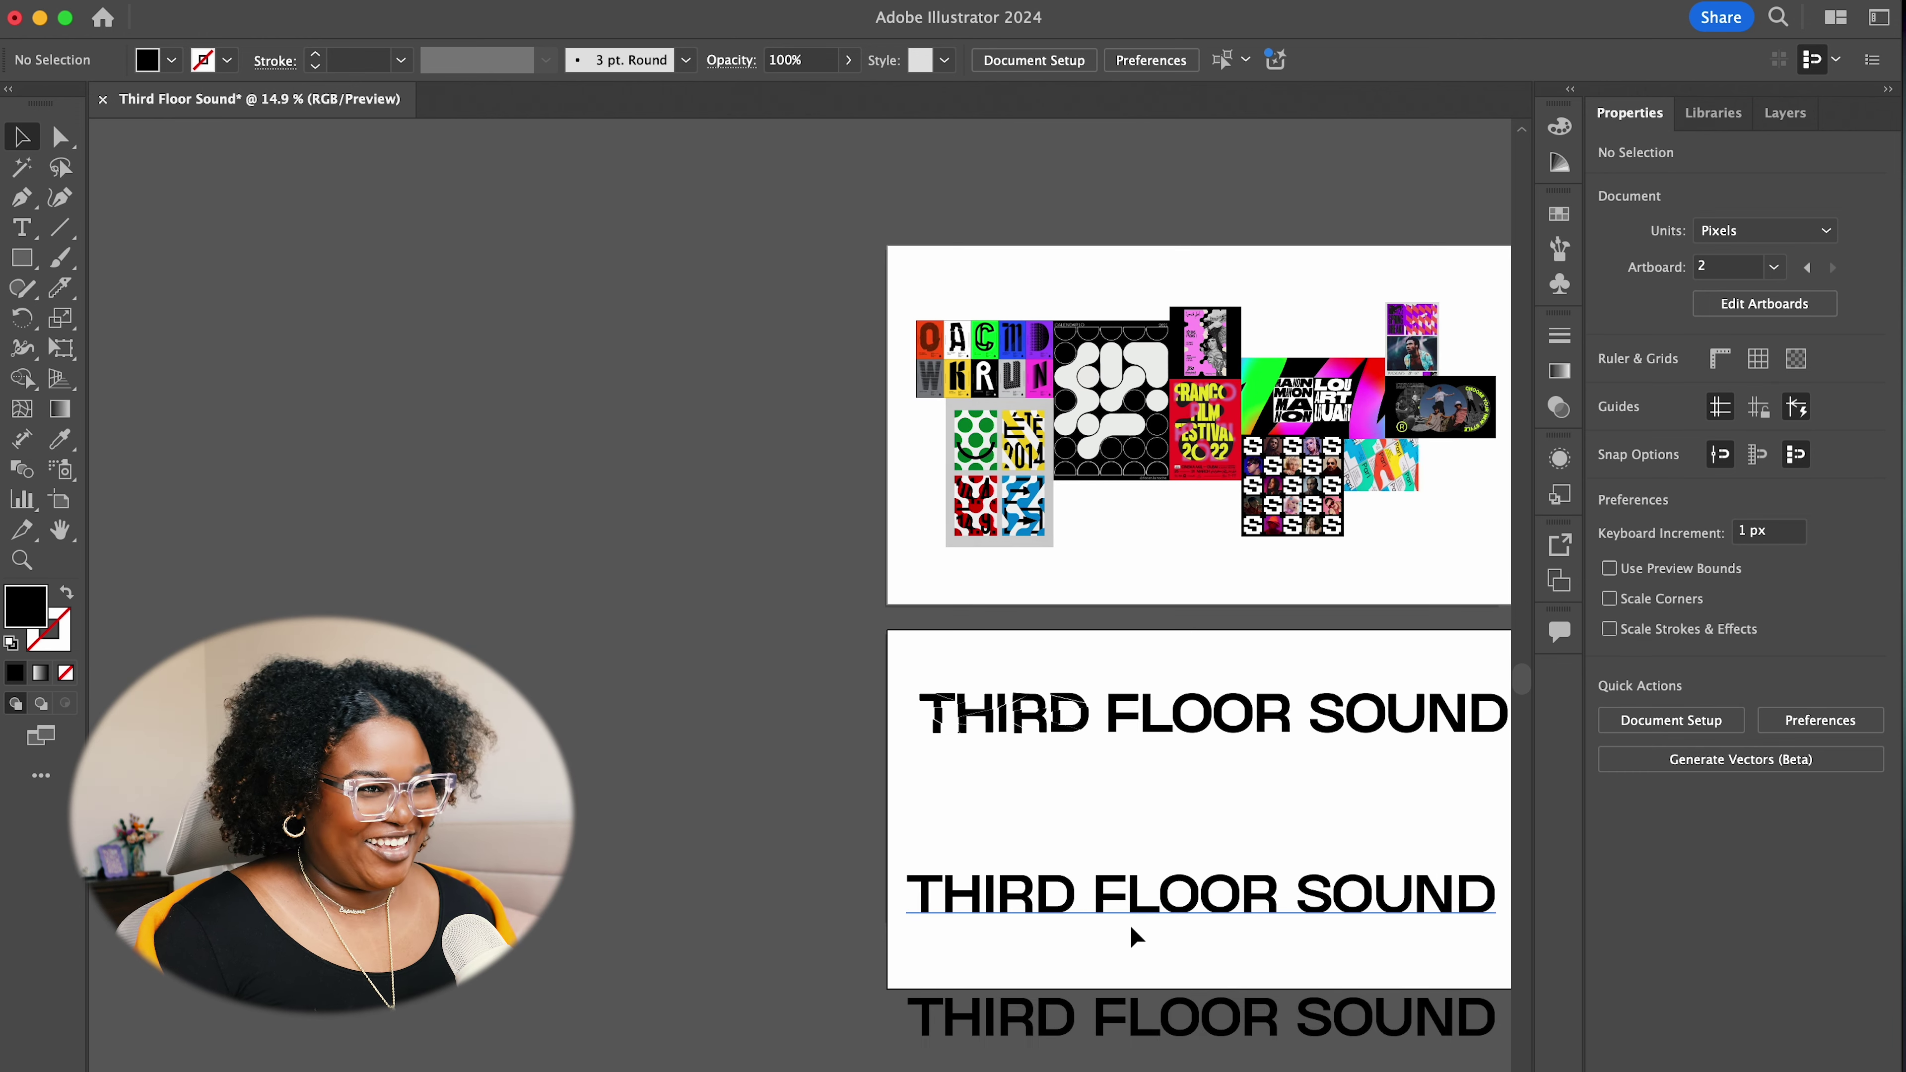
{"action": "scroll", "coordinate": [1027, 758], "scroll_direction": "up", "scroll_amount": 4}
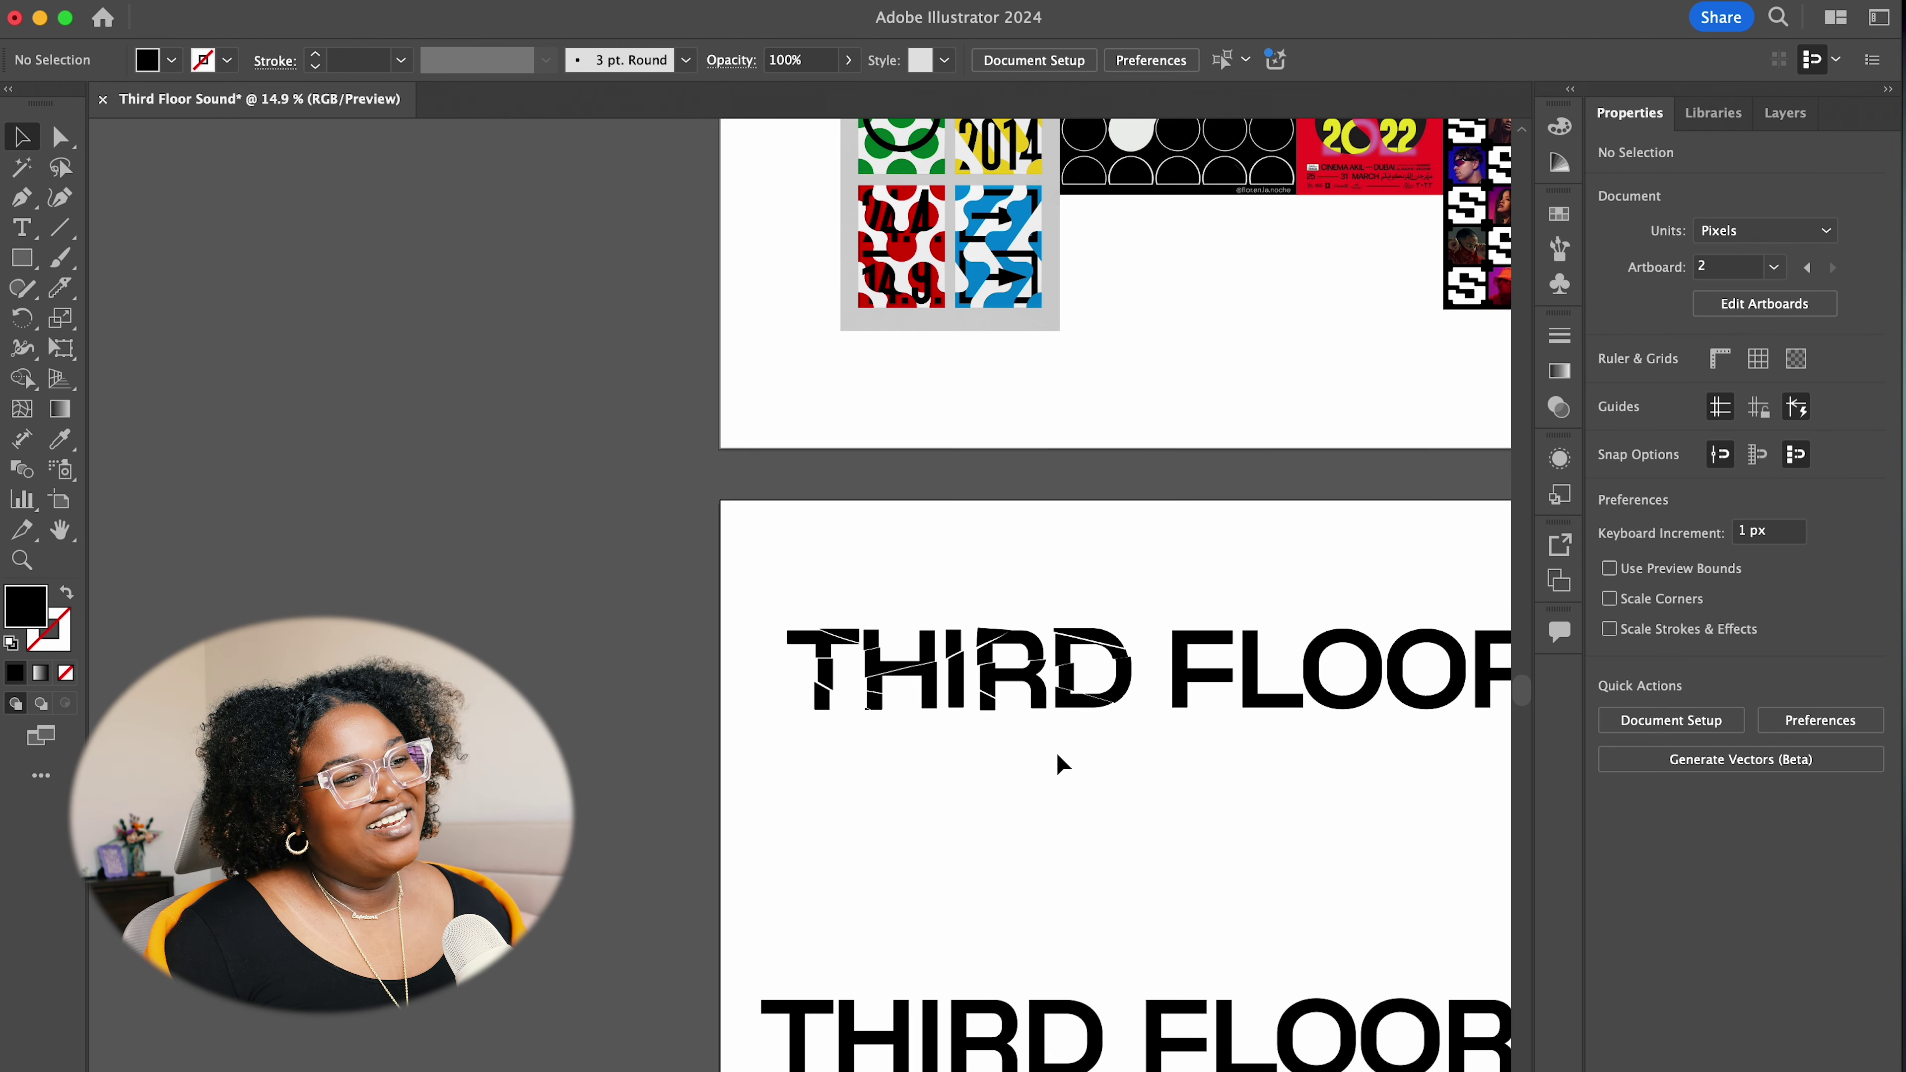
{"action": "scroll", "coordinate": [992, 751], "scroll_direction": "up", "scroll_amount": 4}
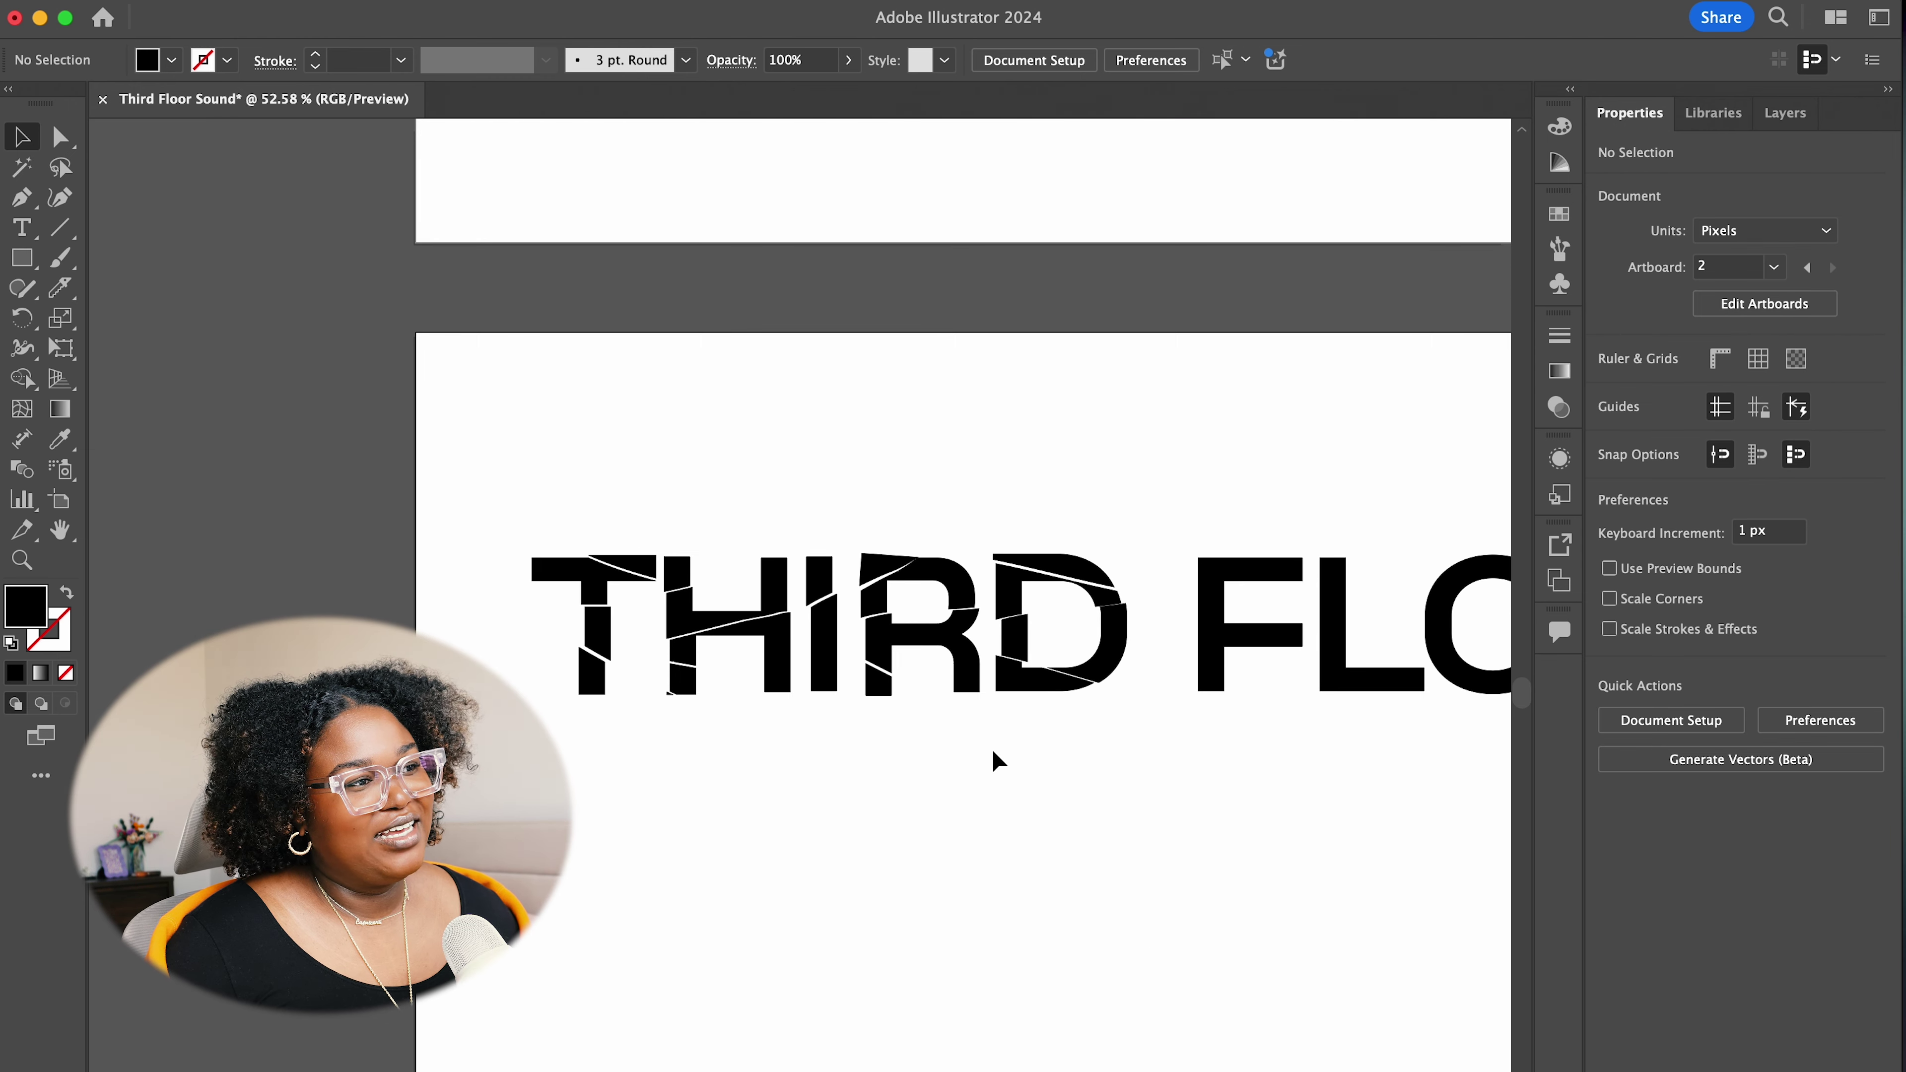
{"action": "scroll", "coordinate": [995, 751], "scroll_direction": "up", "scroll_amount": 3}
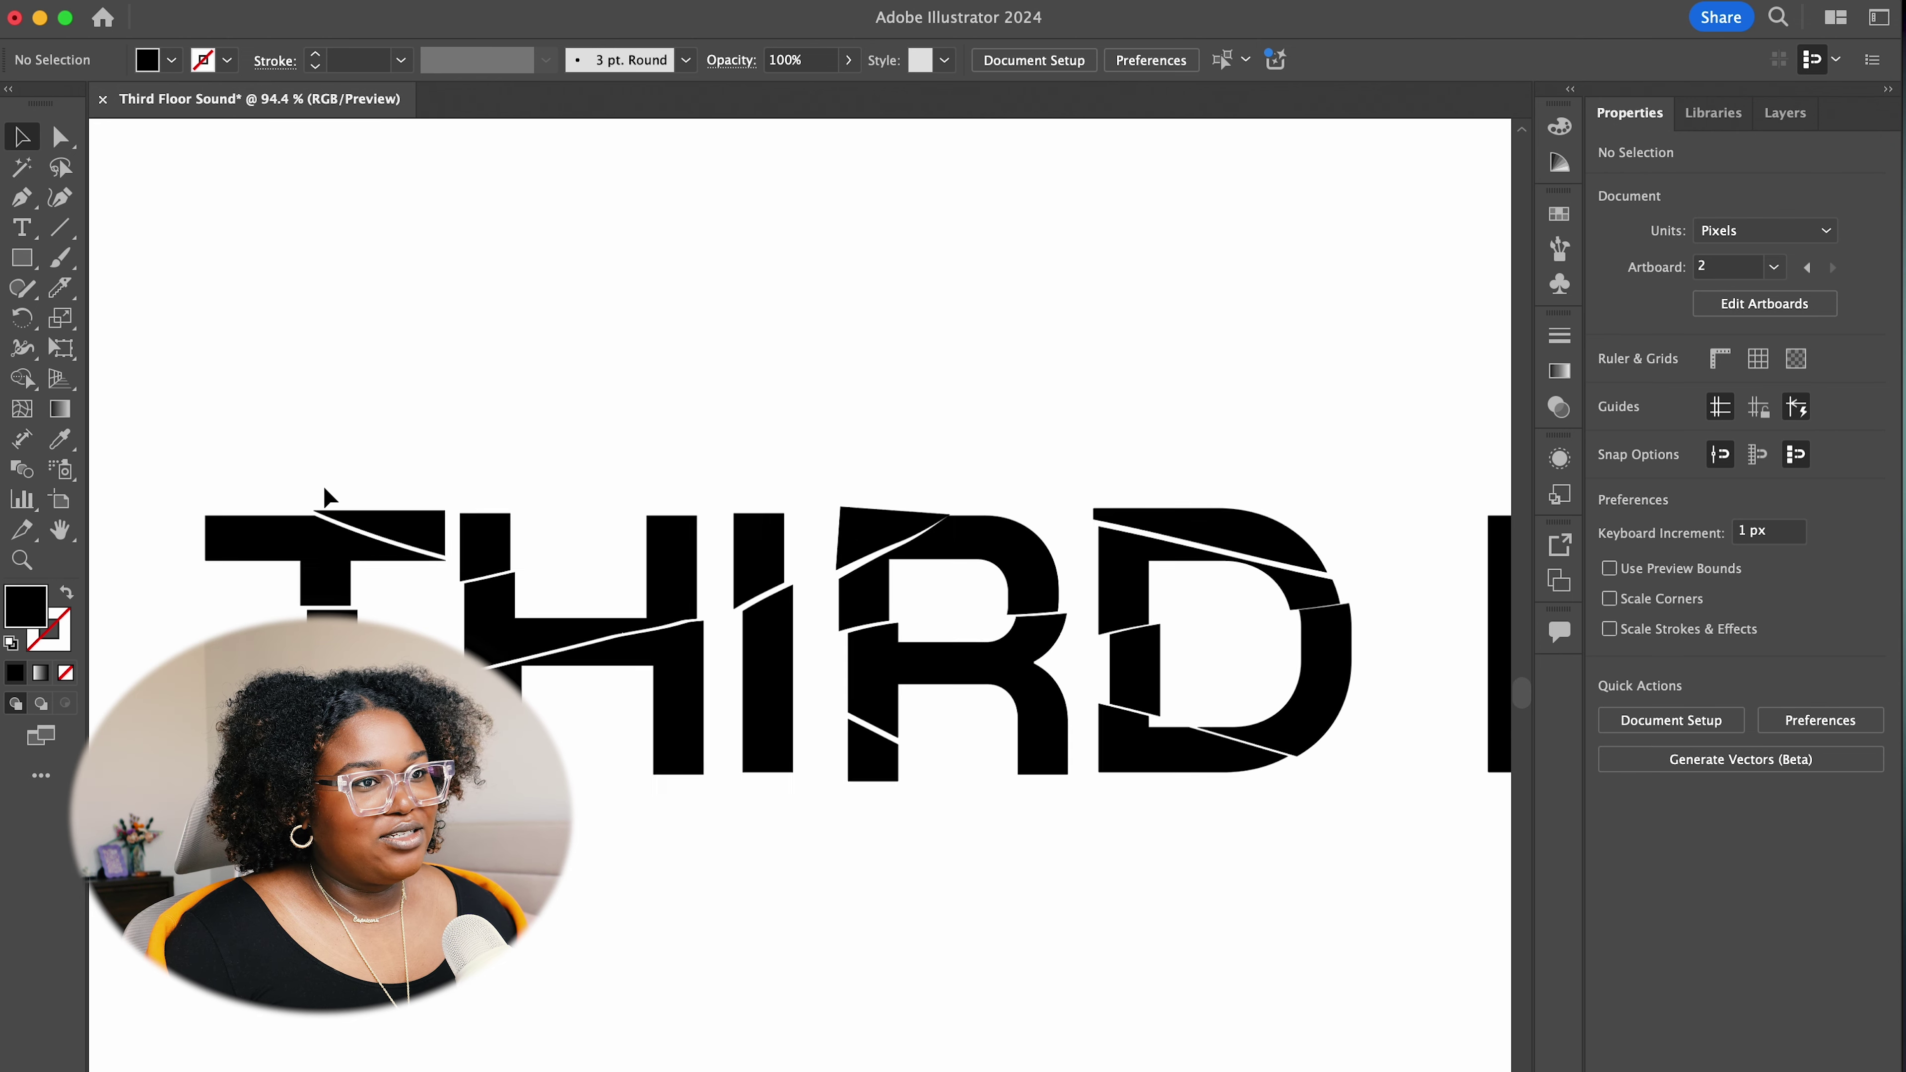
{"action": "scroll", "coordinate": [311, 499], "scroll_direction": "up", "scroll_amount": 1}
{"action": "left_click", "coordinate": [1362, 597]}
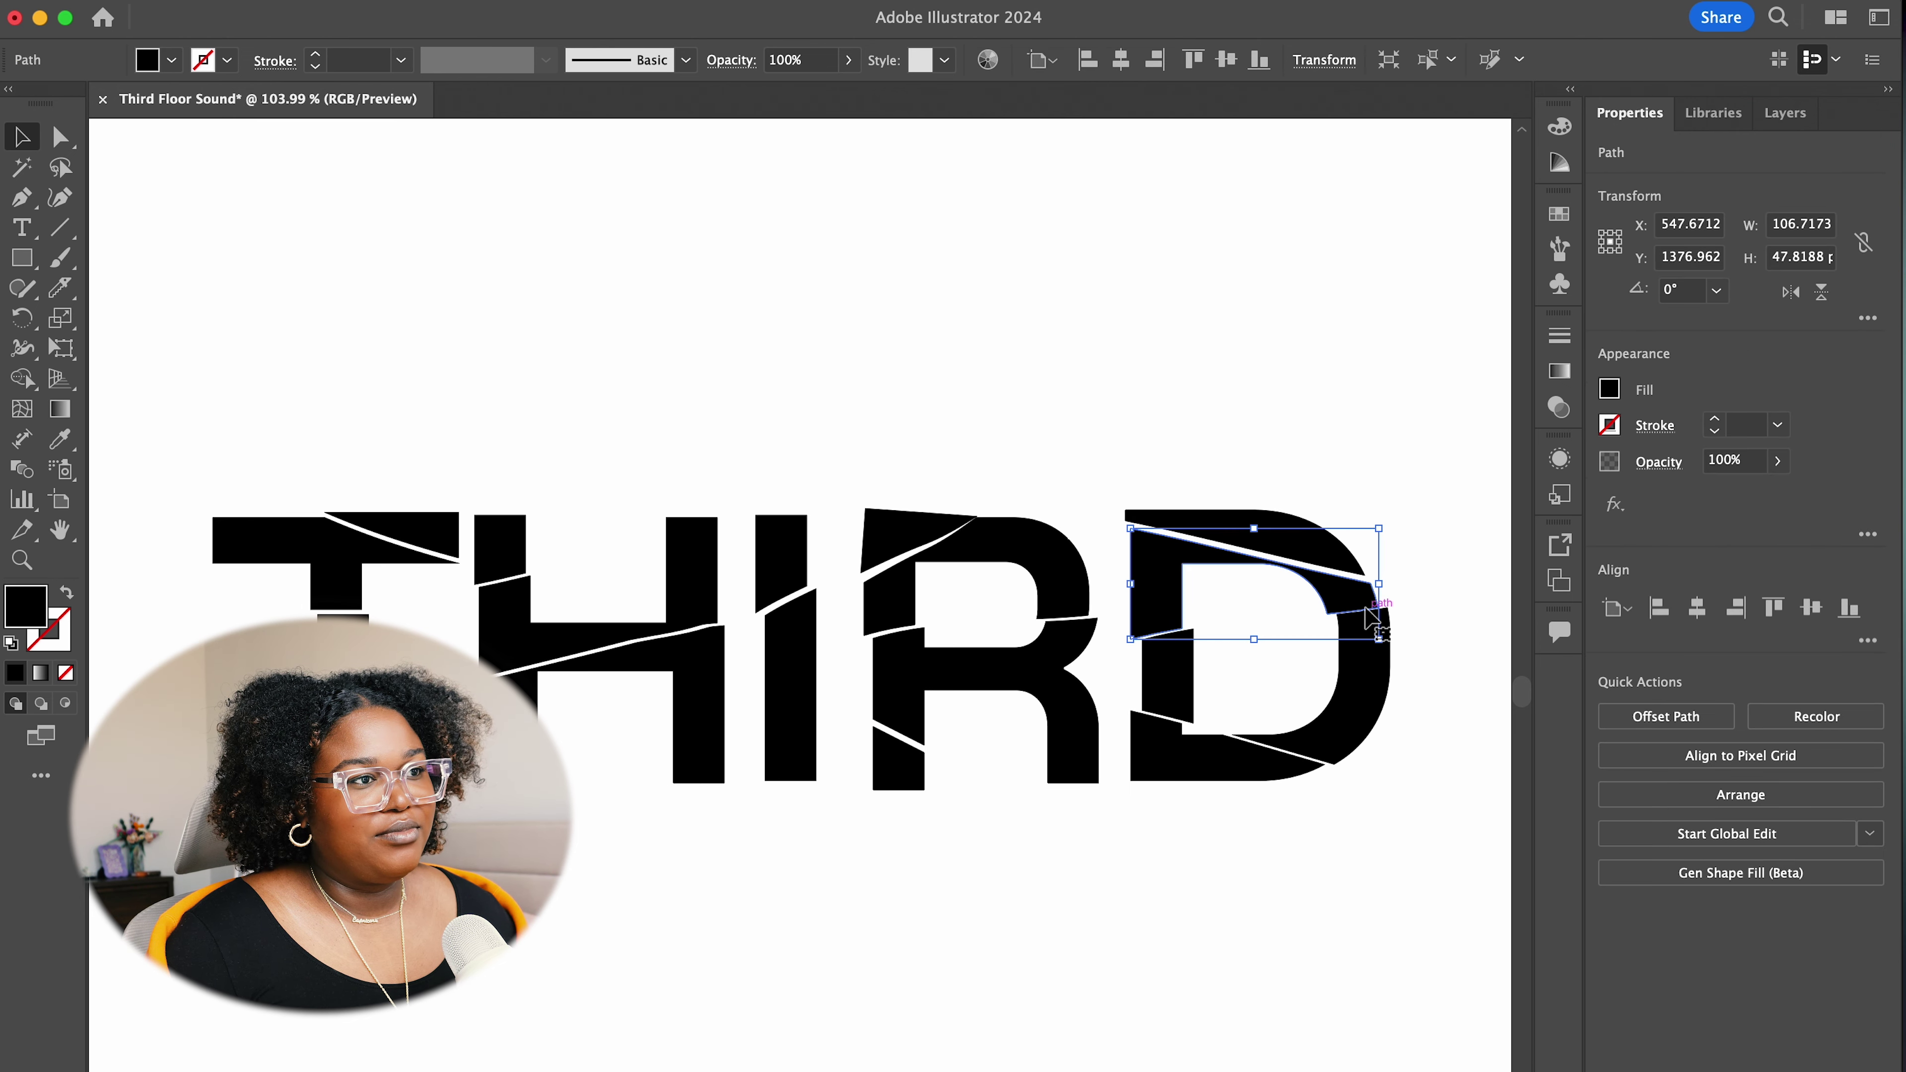
{"action": "scroll", "coordinate": [1369, 617], "scroll_direction": "down", "scroll_amount": 3}
{"action": "left_click", "coordinate": [1179, 1015]}
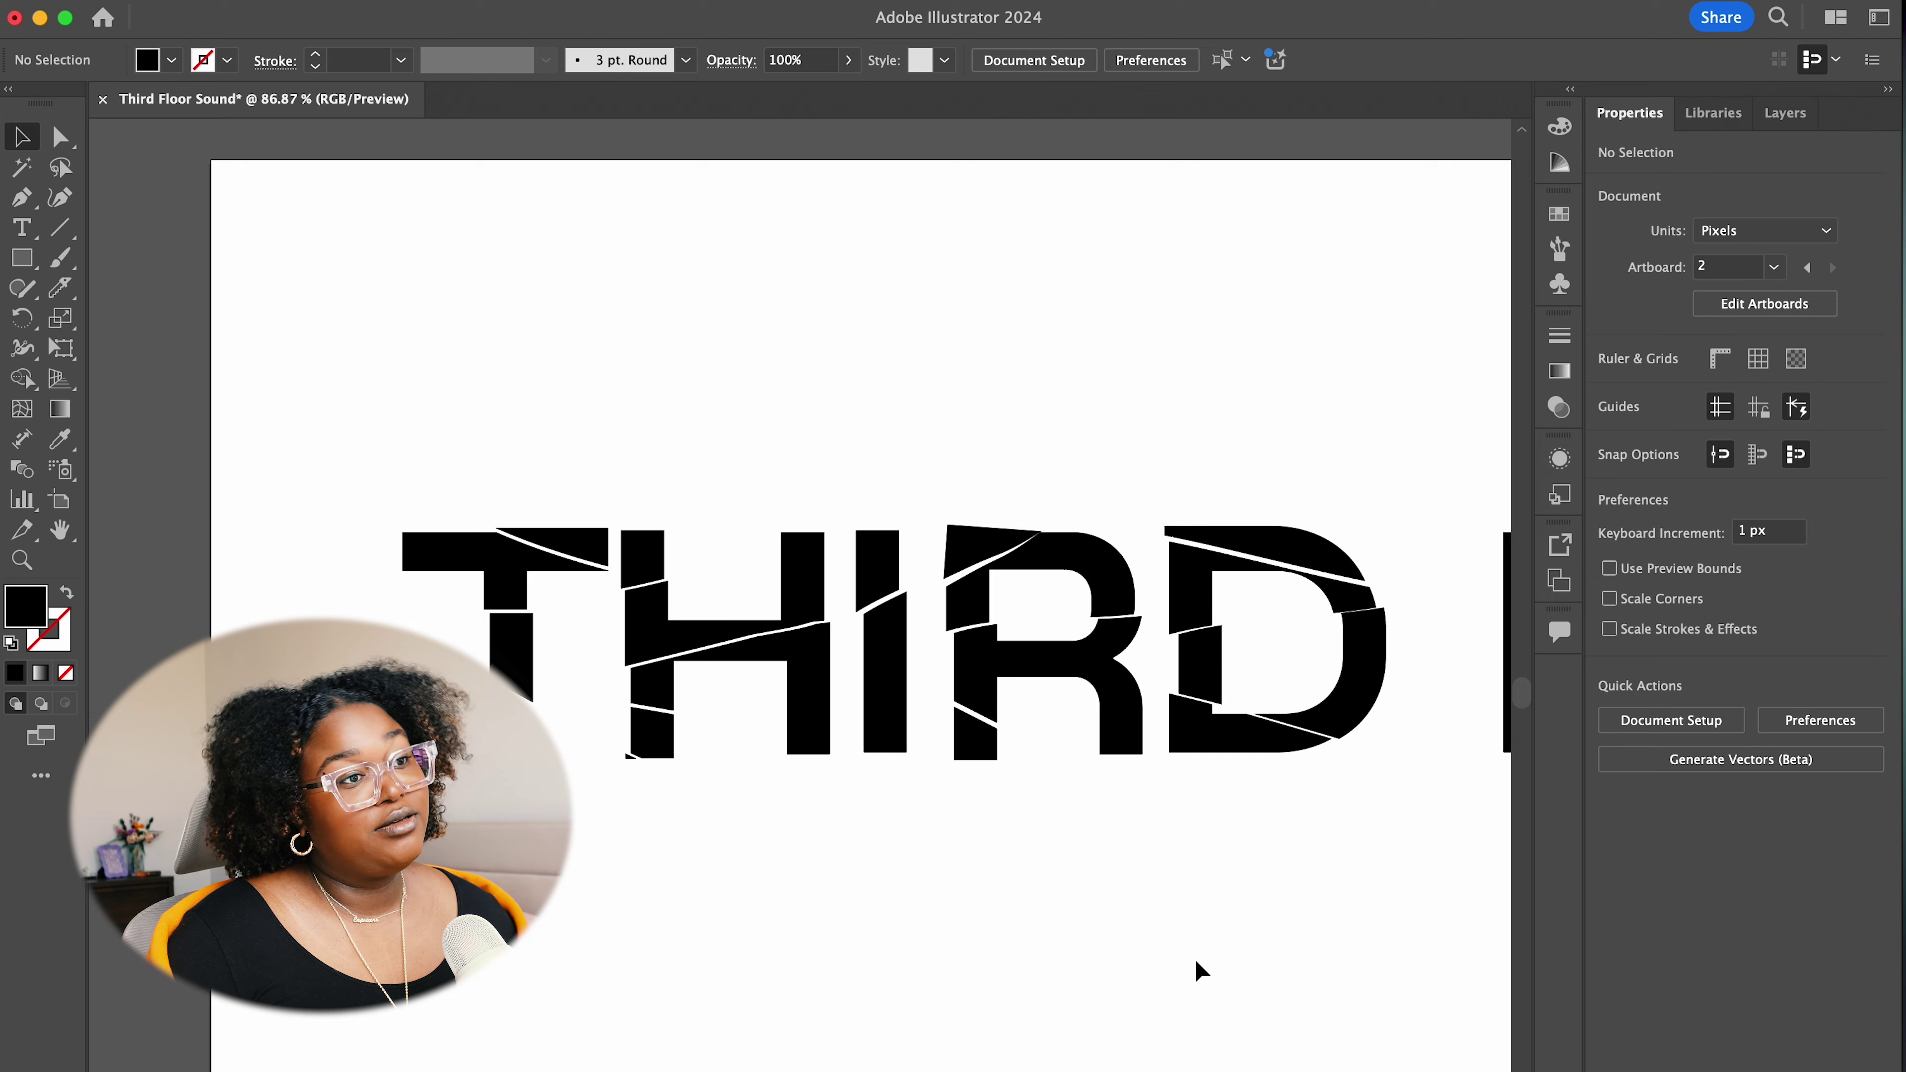
{"action": "scroll", "coordinate": [1199, 957], "scroll_direction": "down", "scroll_amount": 6}
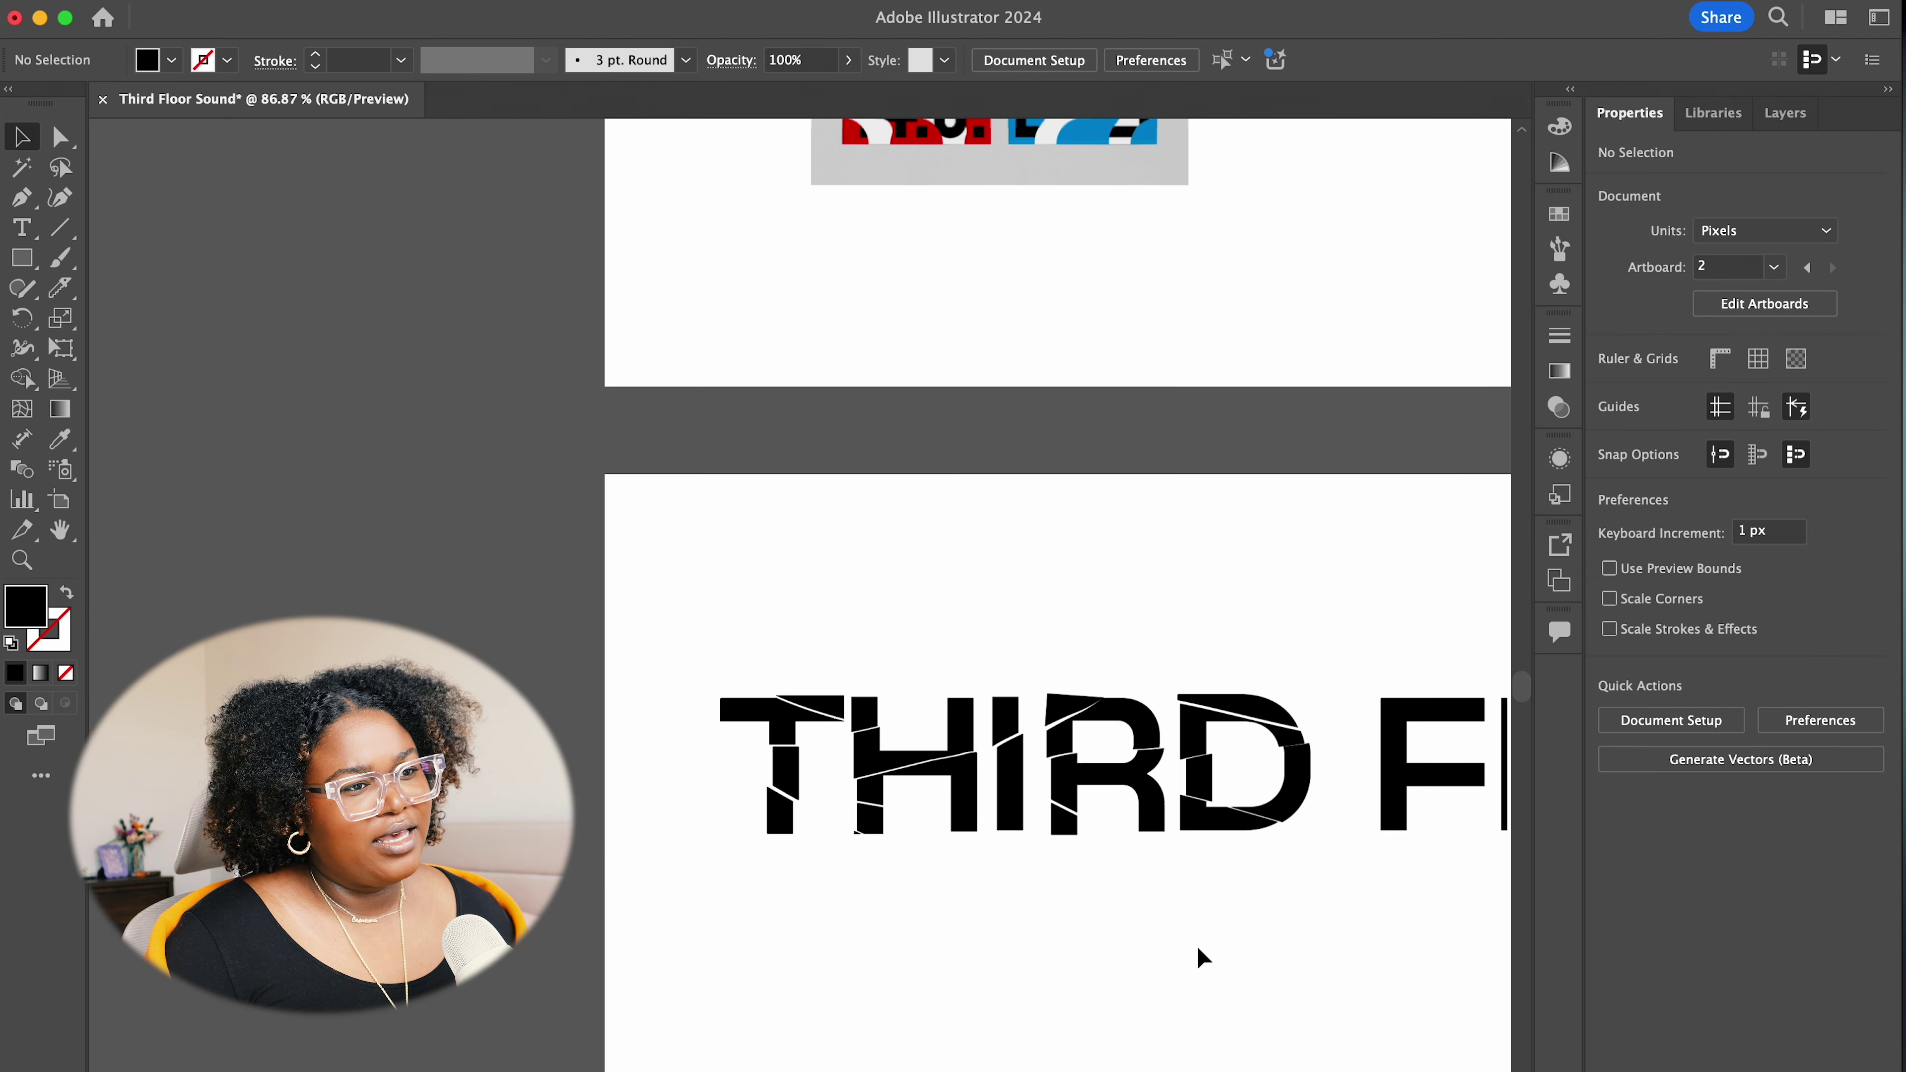
{"action": "scroll", "coordinate": [1199, 957], "scroll_direction": "down", "scroll_amount": 3}
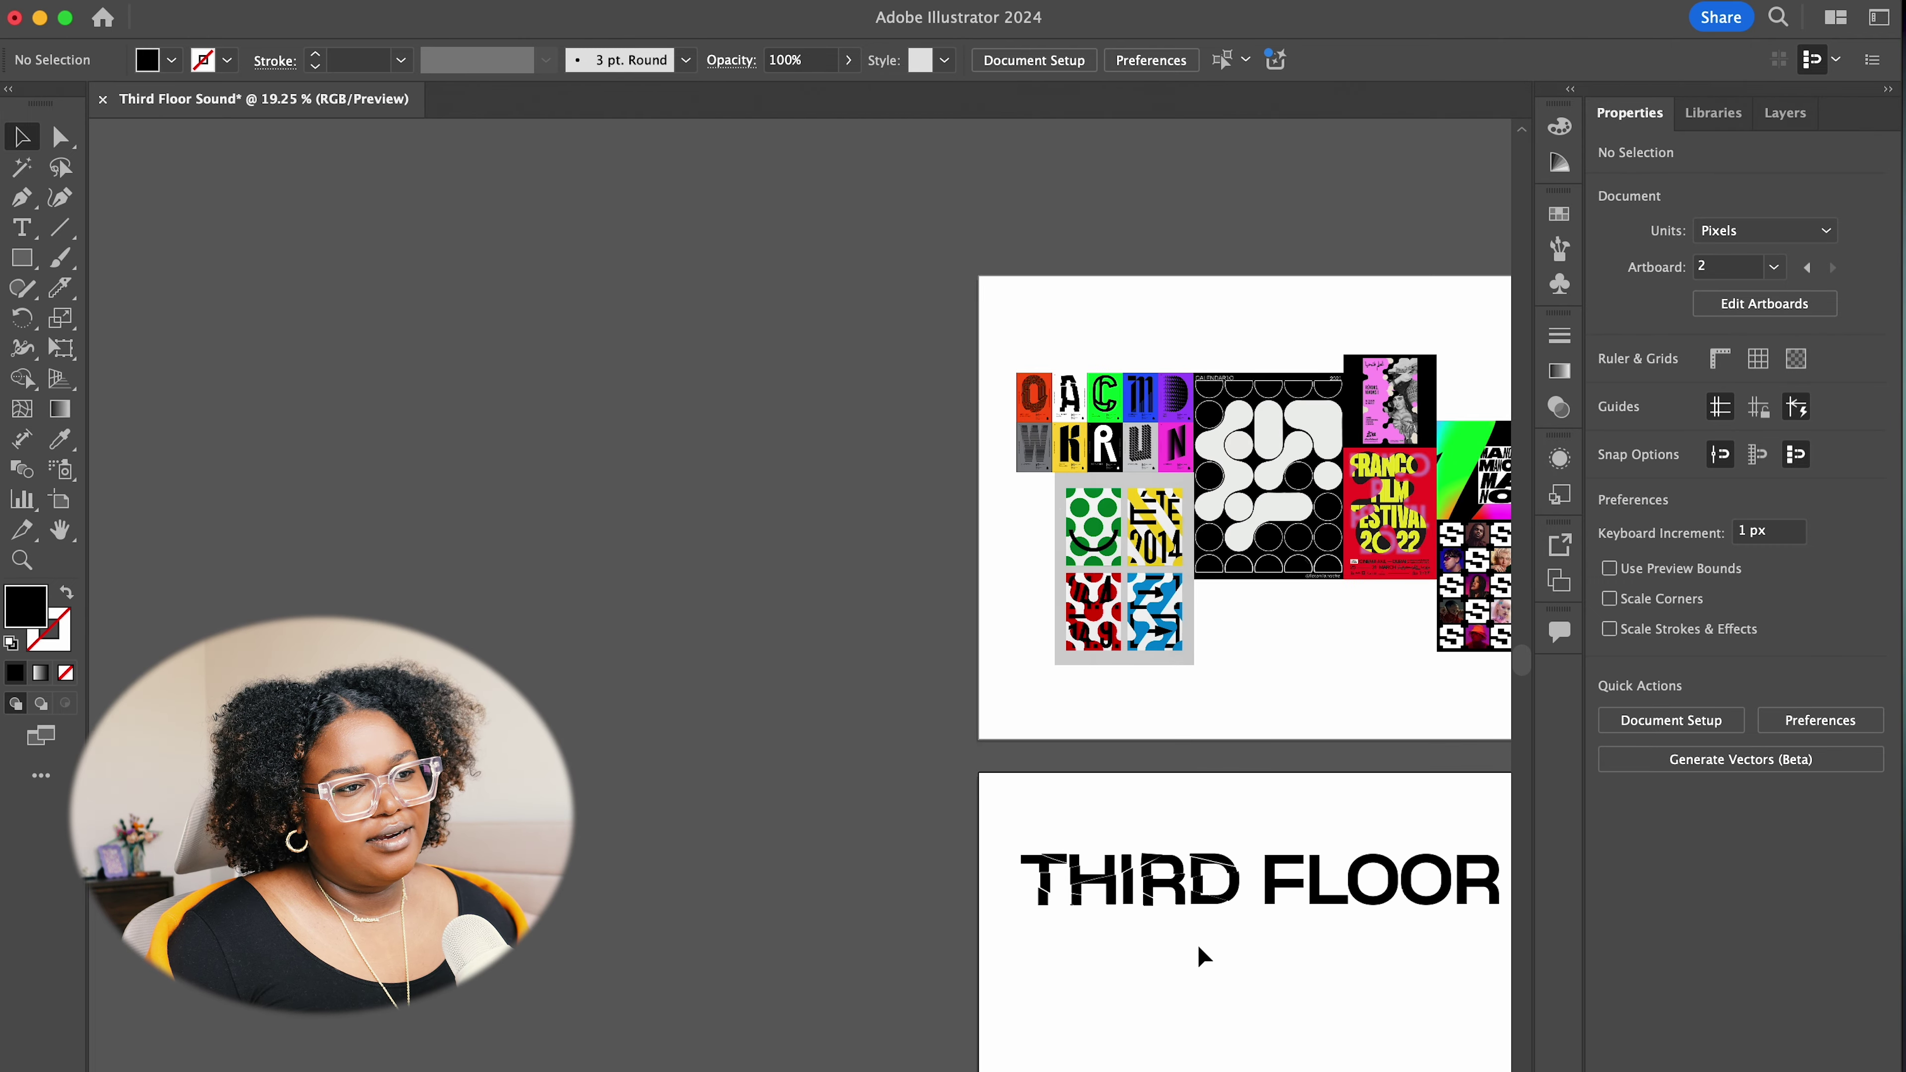
{"action": "scroll", "coordinate": [1194, 945], "scroll_direction": "up", "scroll_amount": 1}
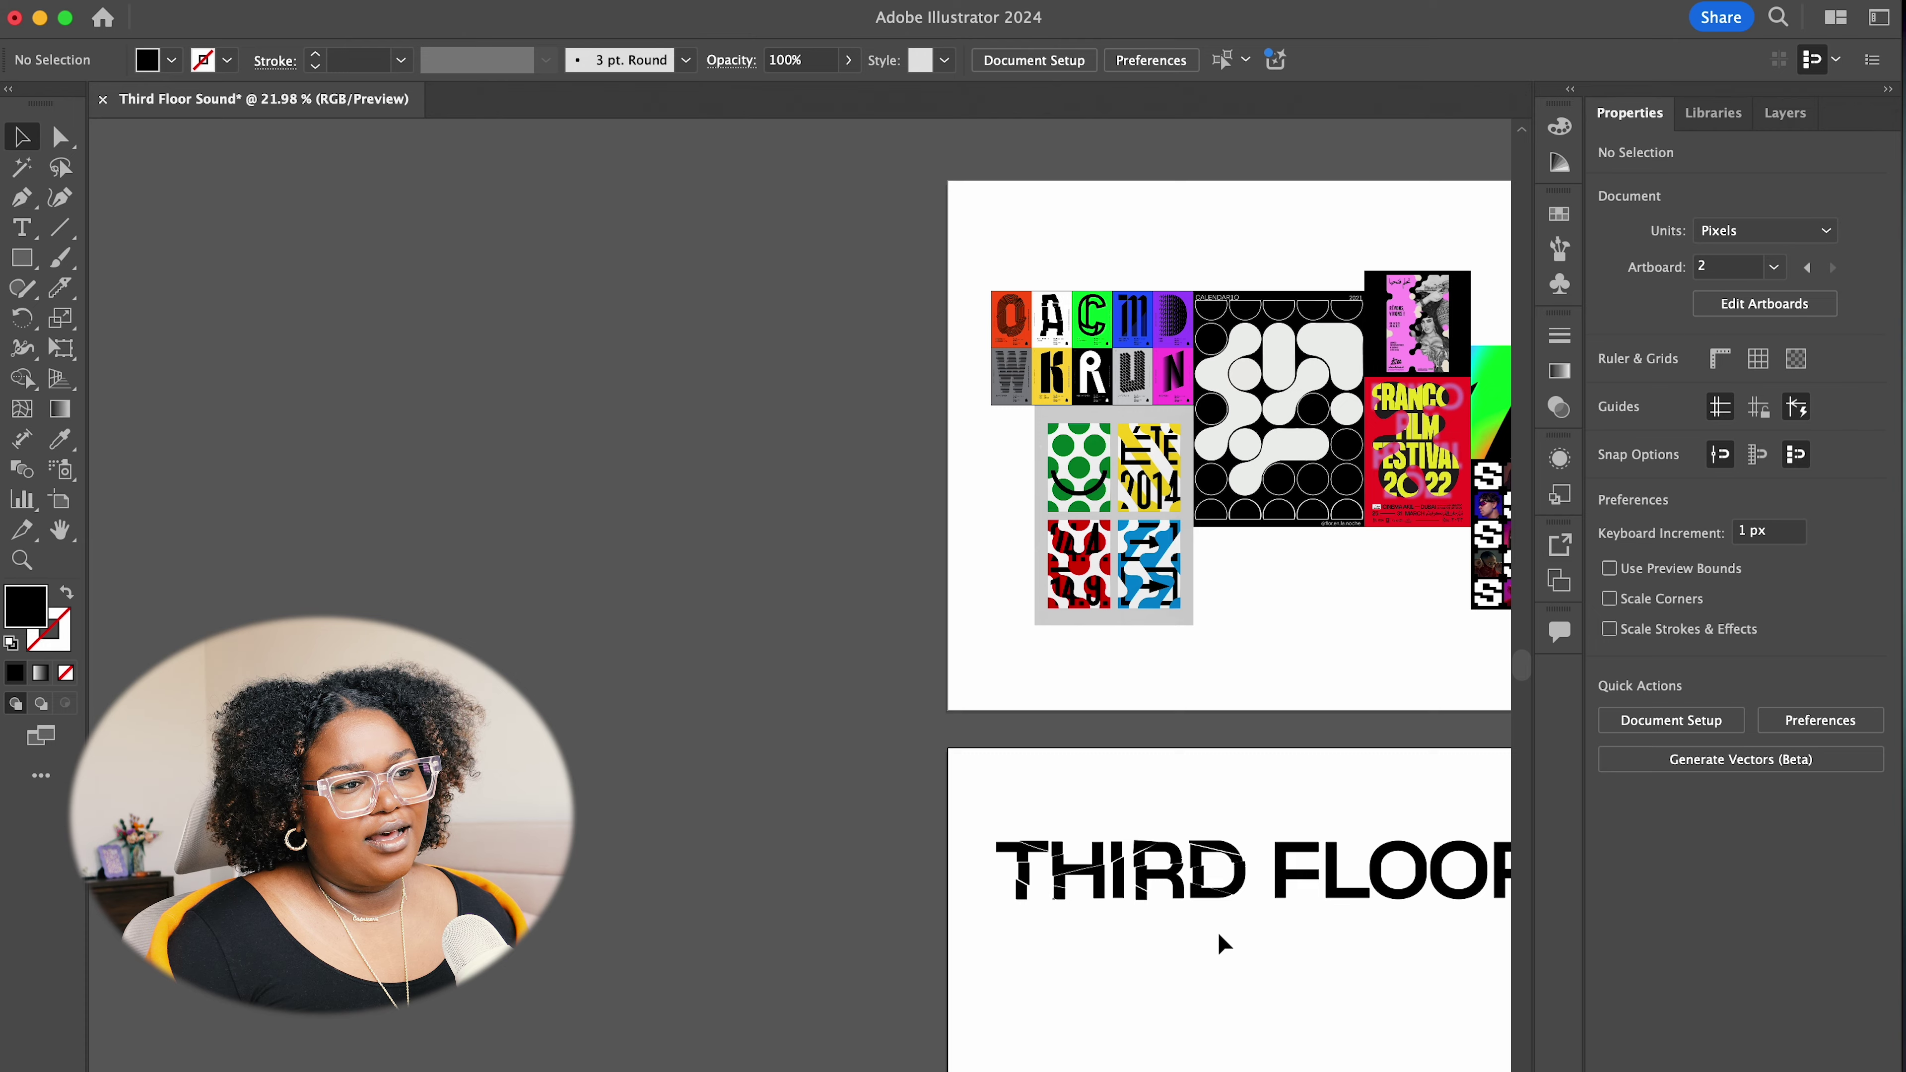
{"action": "scroll", "coordinate": [1219, 935], "scroll_direction": "down", "scroll_amount": 4}
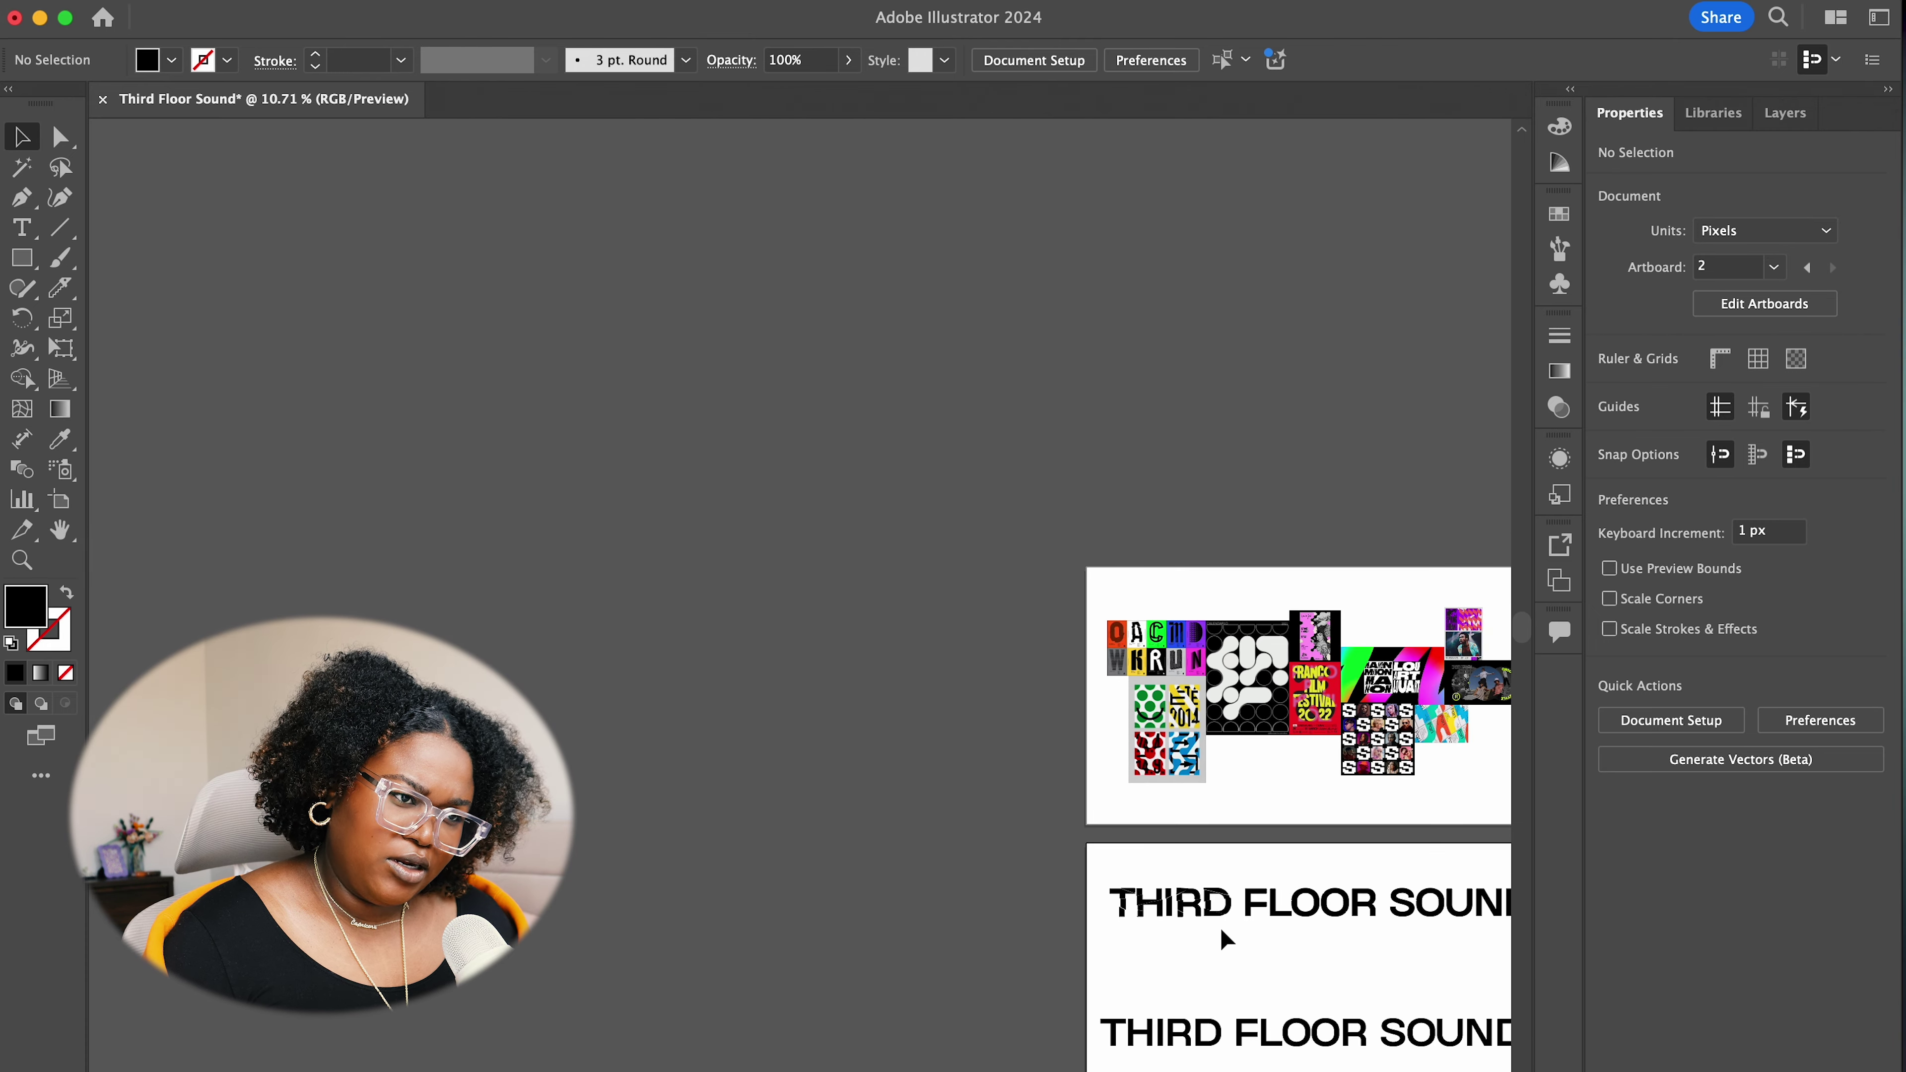
{"action": "scroll", "coordinate": [1220, 928], "scroll_direction": "down", "scroll_amount": 1}
{"action": "scroll", "coordinate": [1220, 927], "scroll_direction": "up", "scroll_amount": 4}
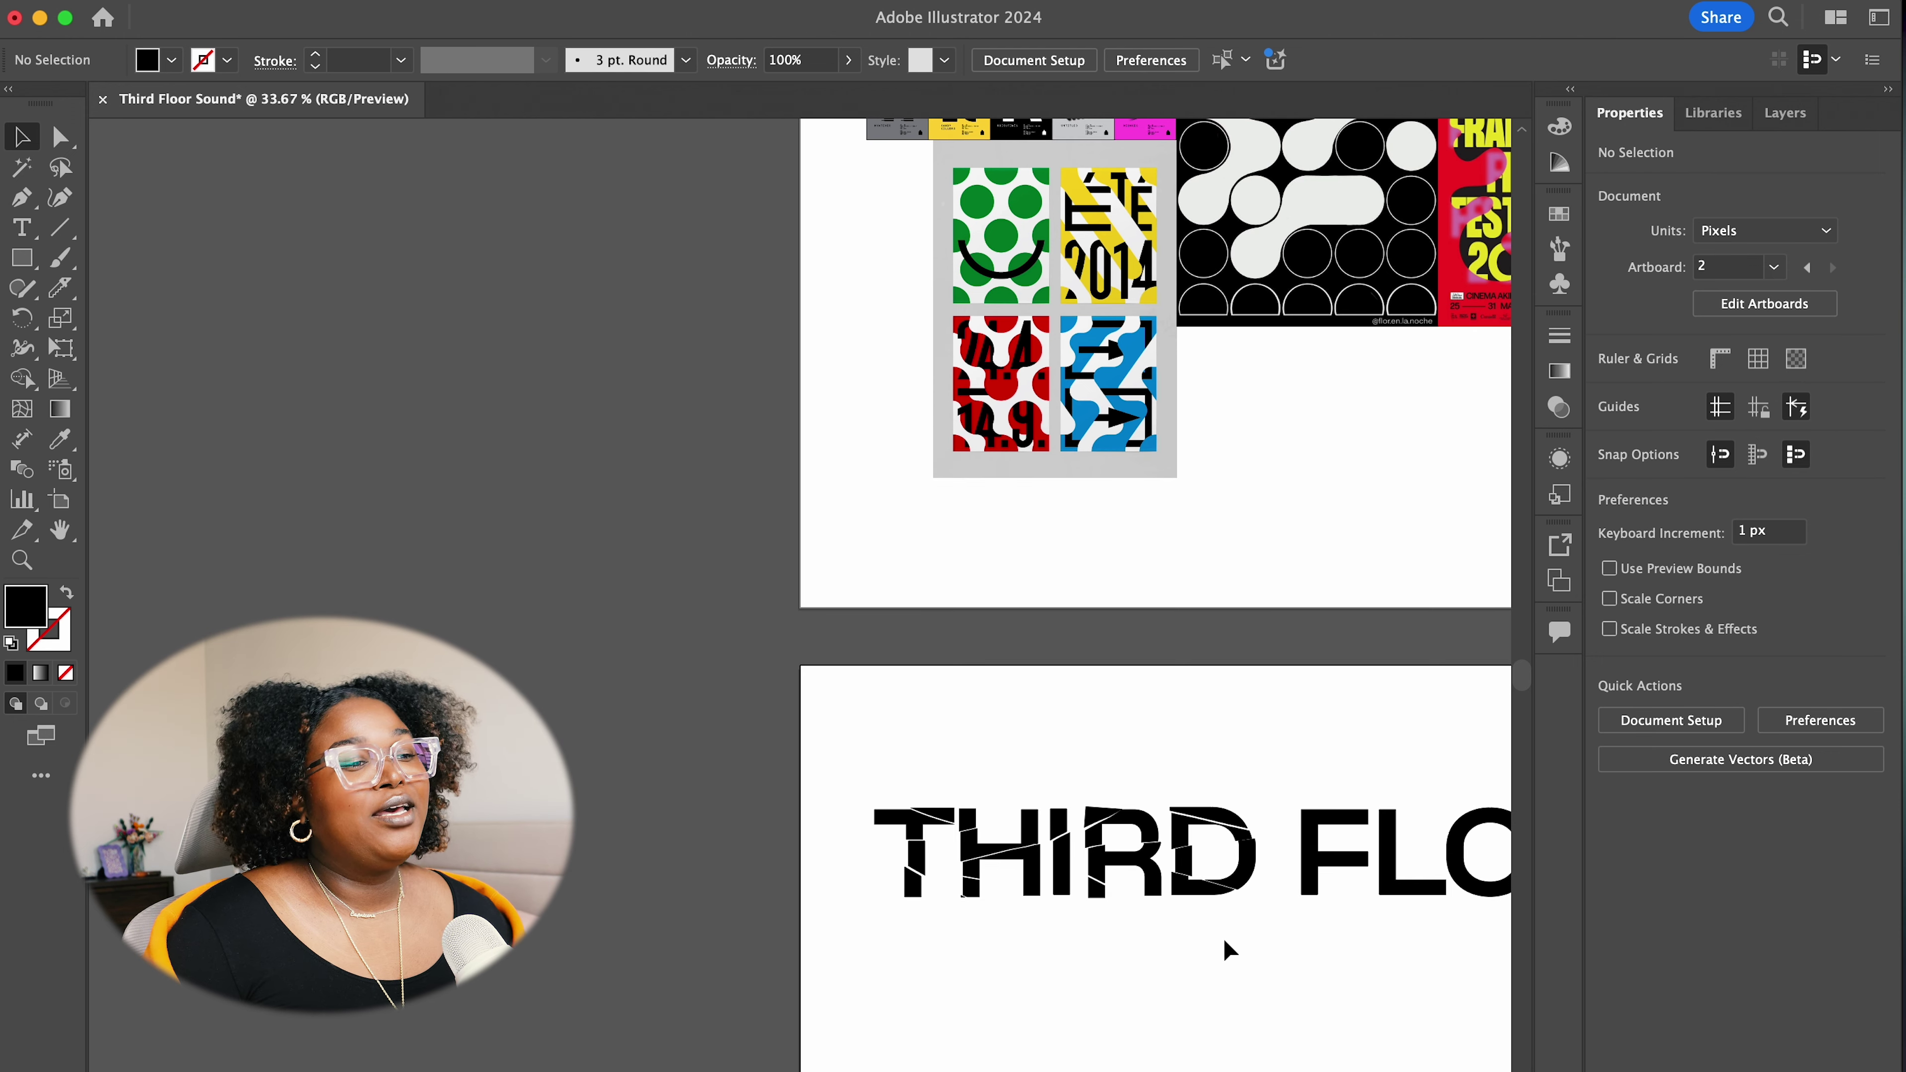
{"action": "scroll", "coordinate": [998, 922], "scroll_direction": "right", "scroll_amount": 5}
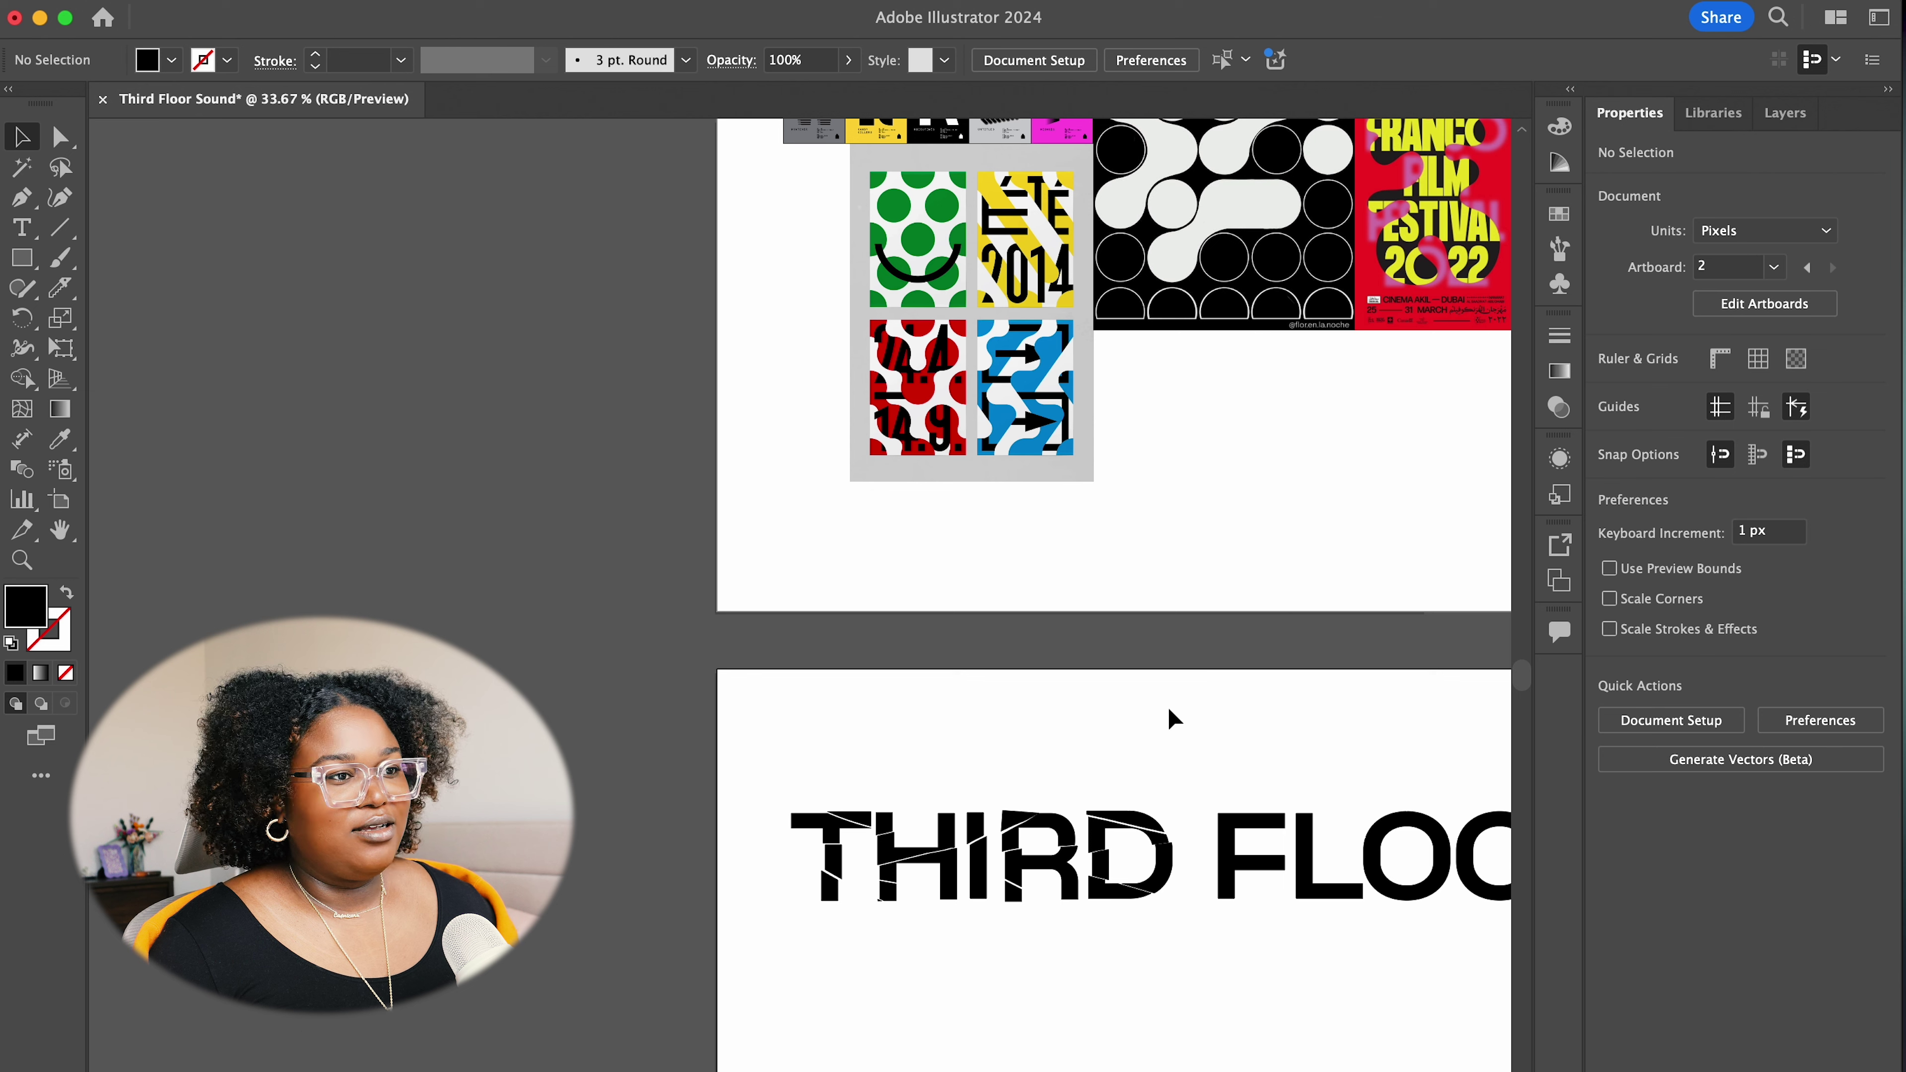
{"action": "scroll", "coordinate": [1054, 871], "scroll_direction": "up", "scroll_amount": 5}
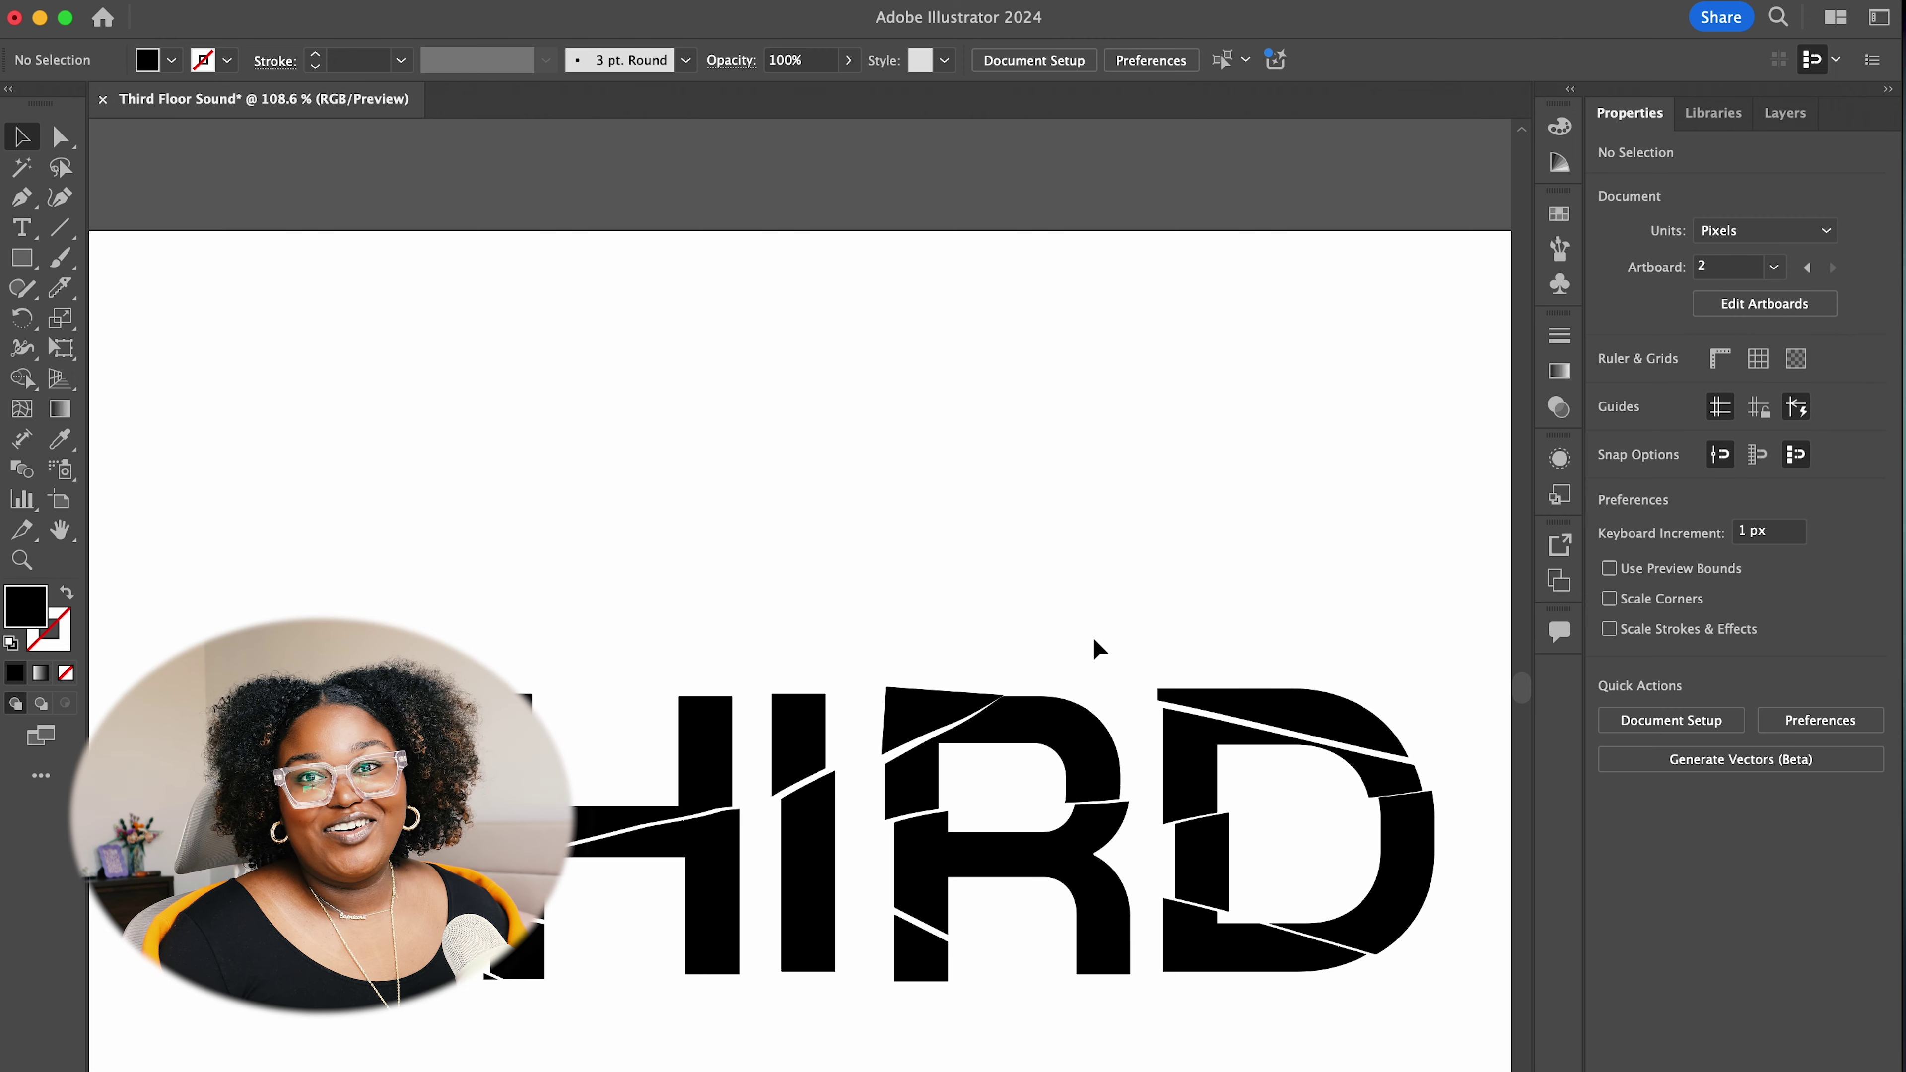
Convert the middle THIRD FLOOR SOUND text line to outlines with Shift+Cmd+O
{"action": "left_click_drag", "start_coordinate": [1161, 600], "coordinate": [390, 352]}
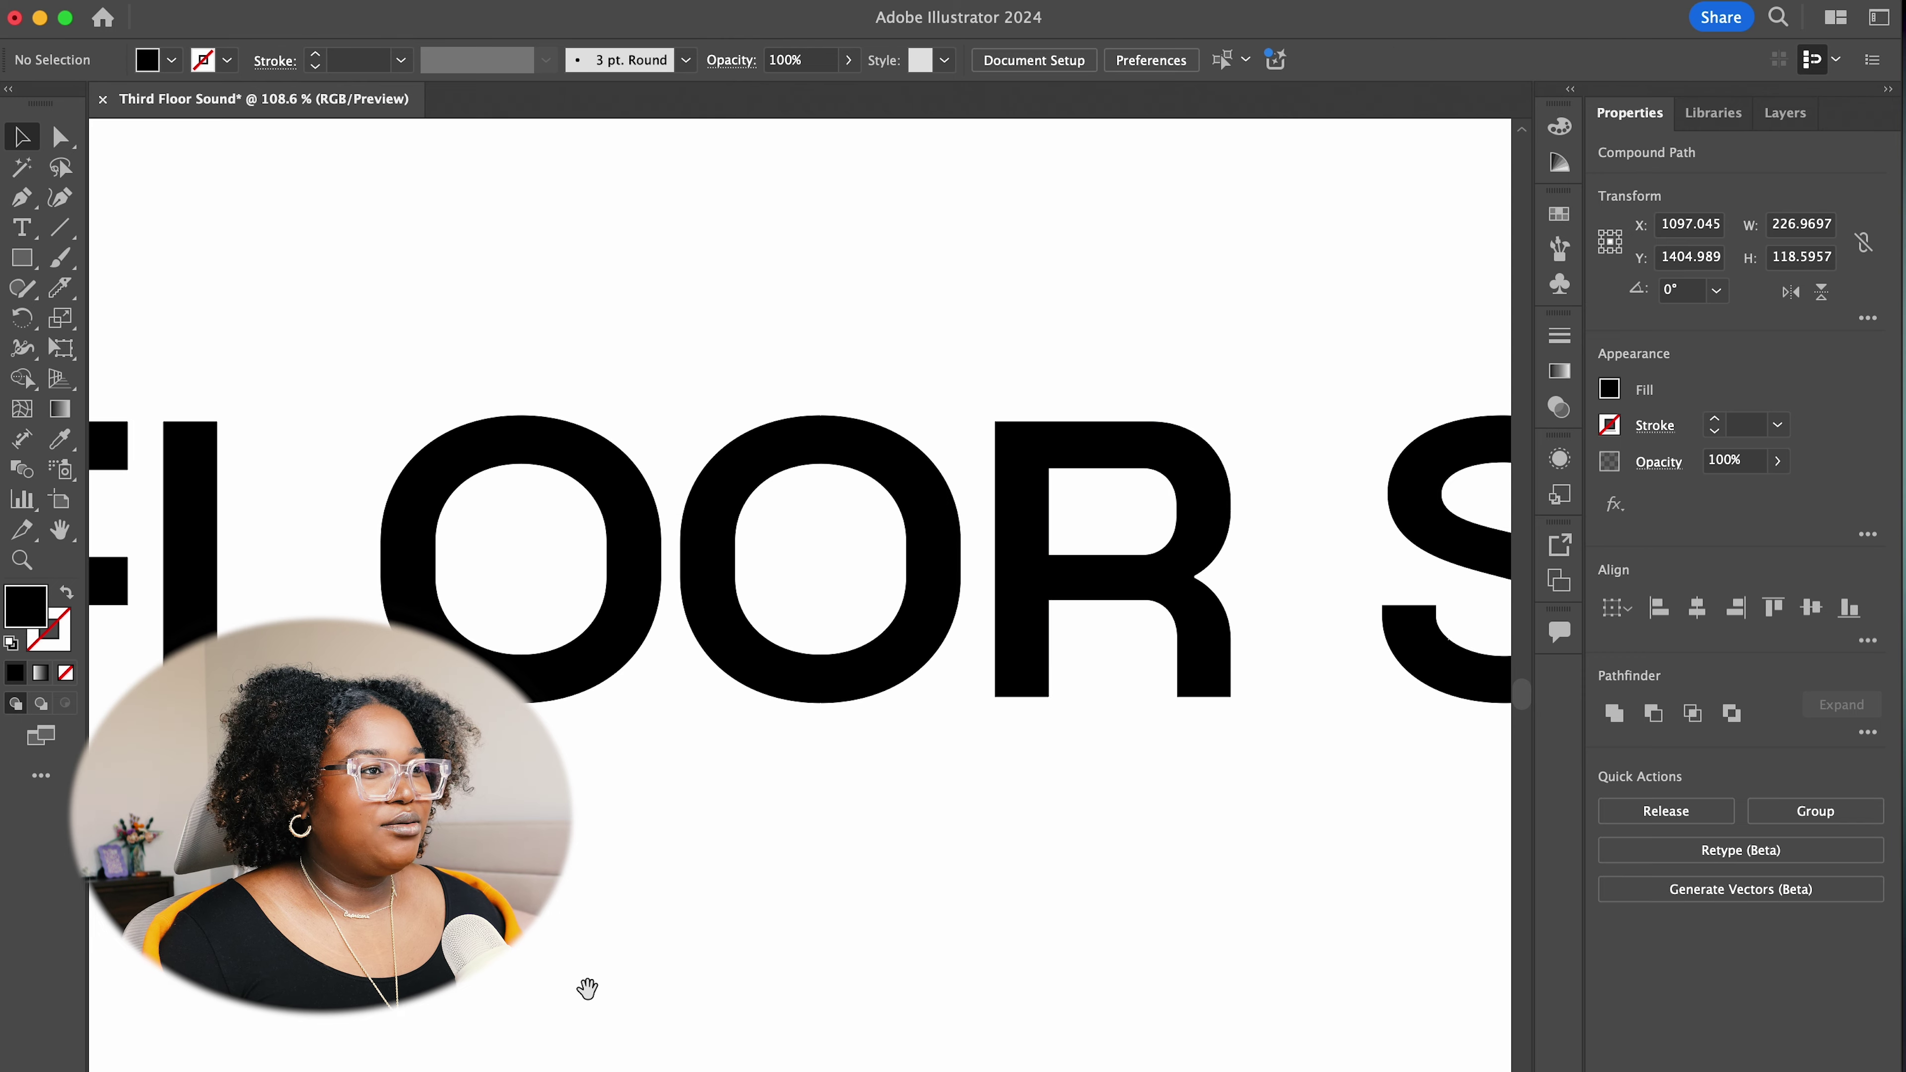
{"action": "left_click_drag", "start_coordinate": [587, 987], "coordinate": [825, 647]}
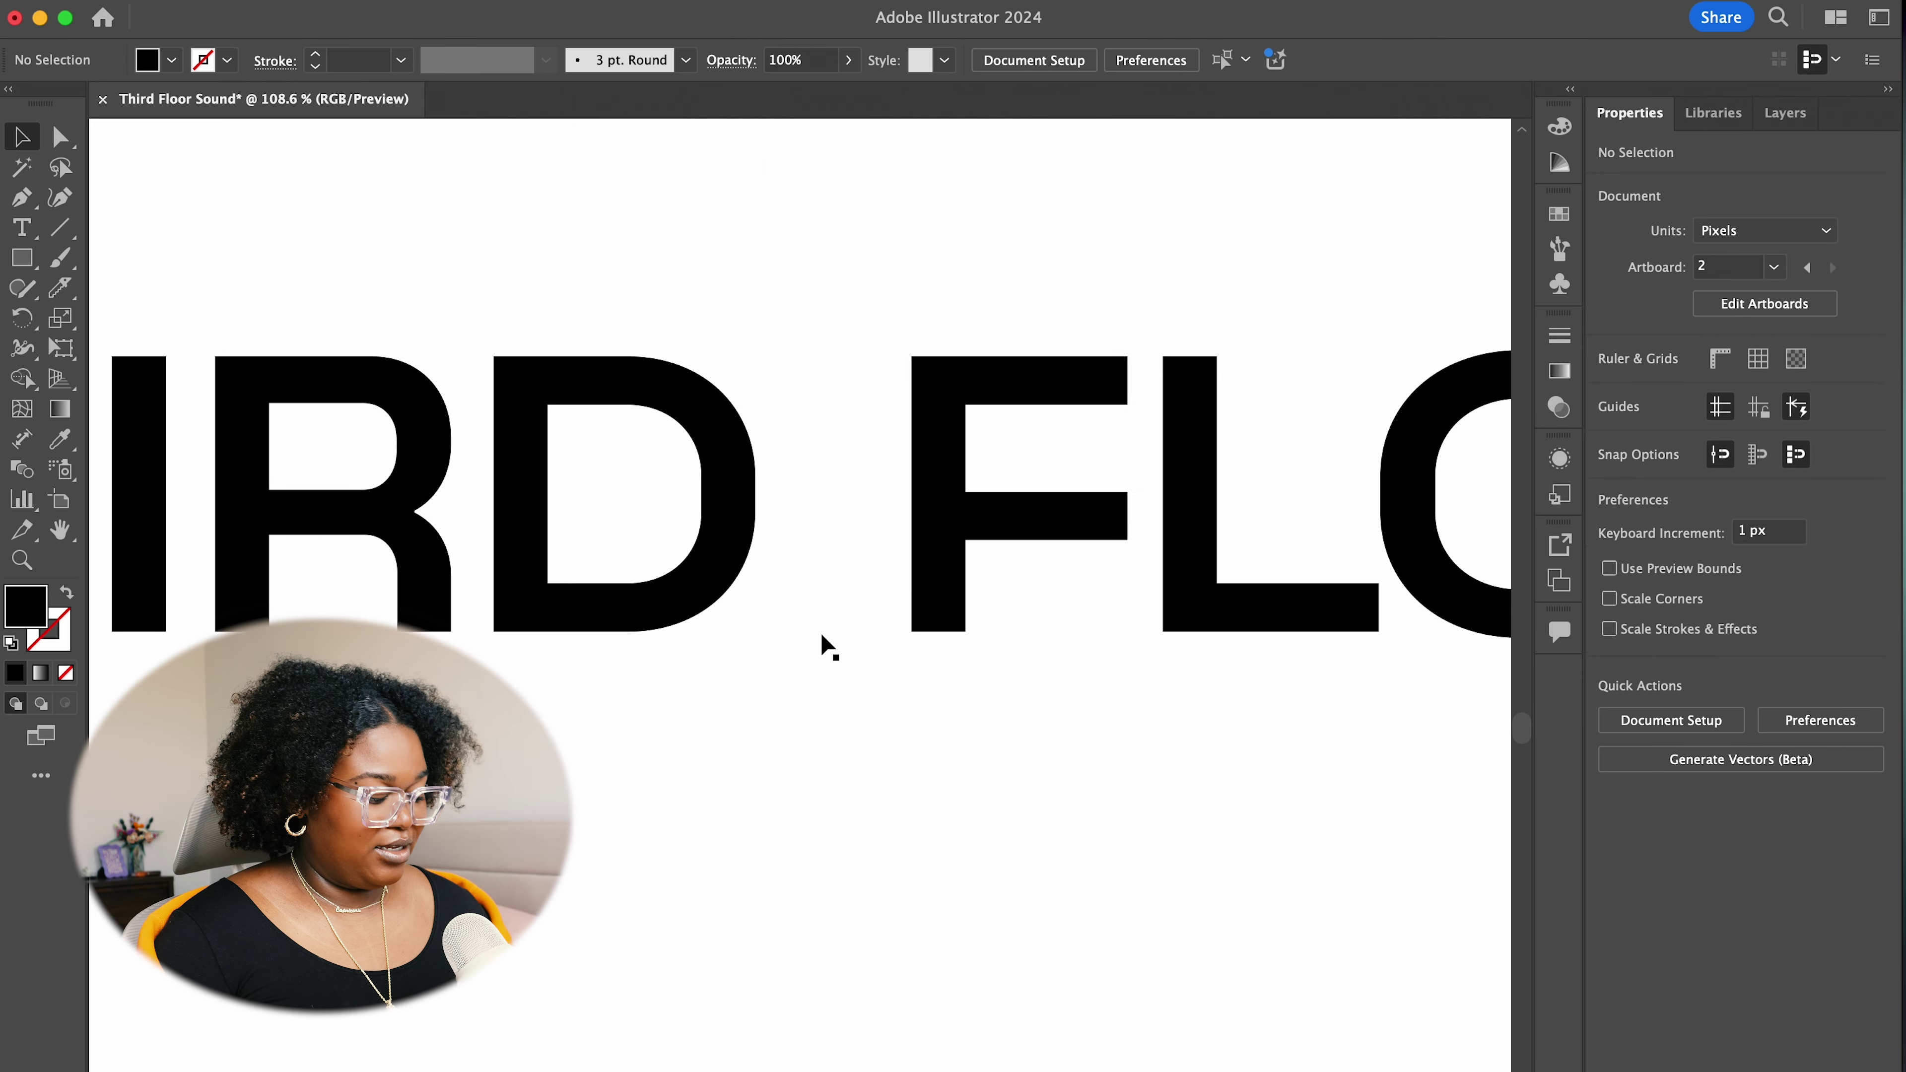
{"action": "scroll", "coordinate": [826, 647], "scroll_direction": "down", "scroll_amount": 4}
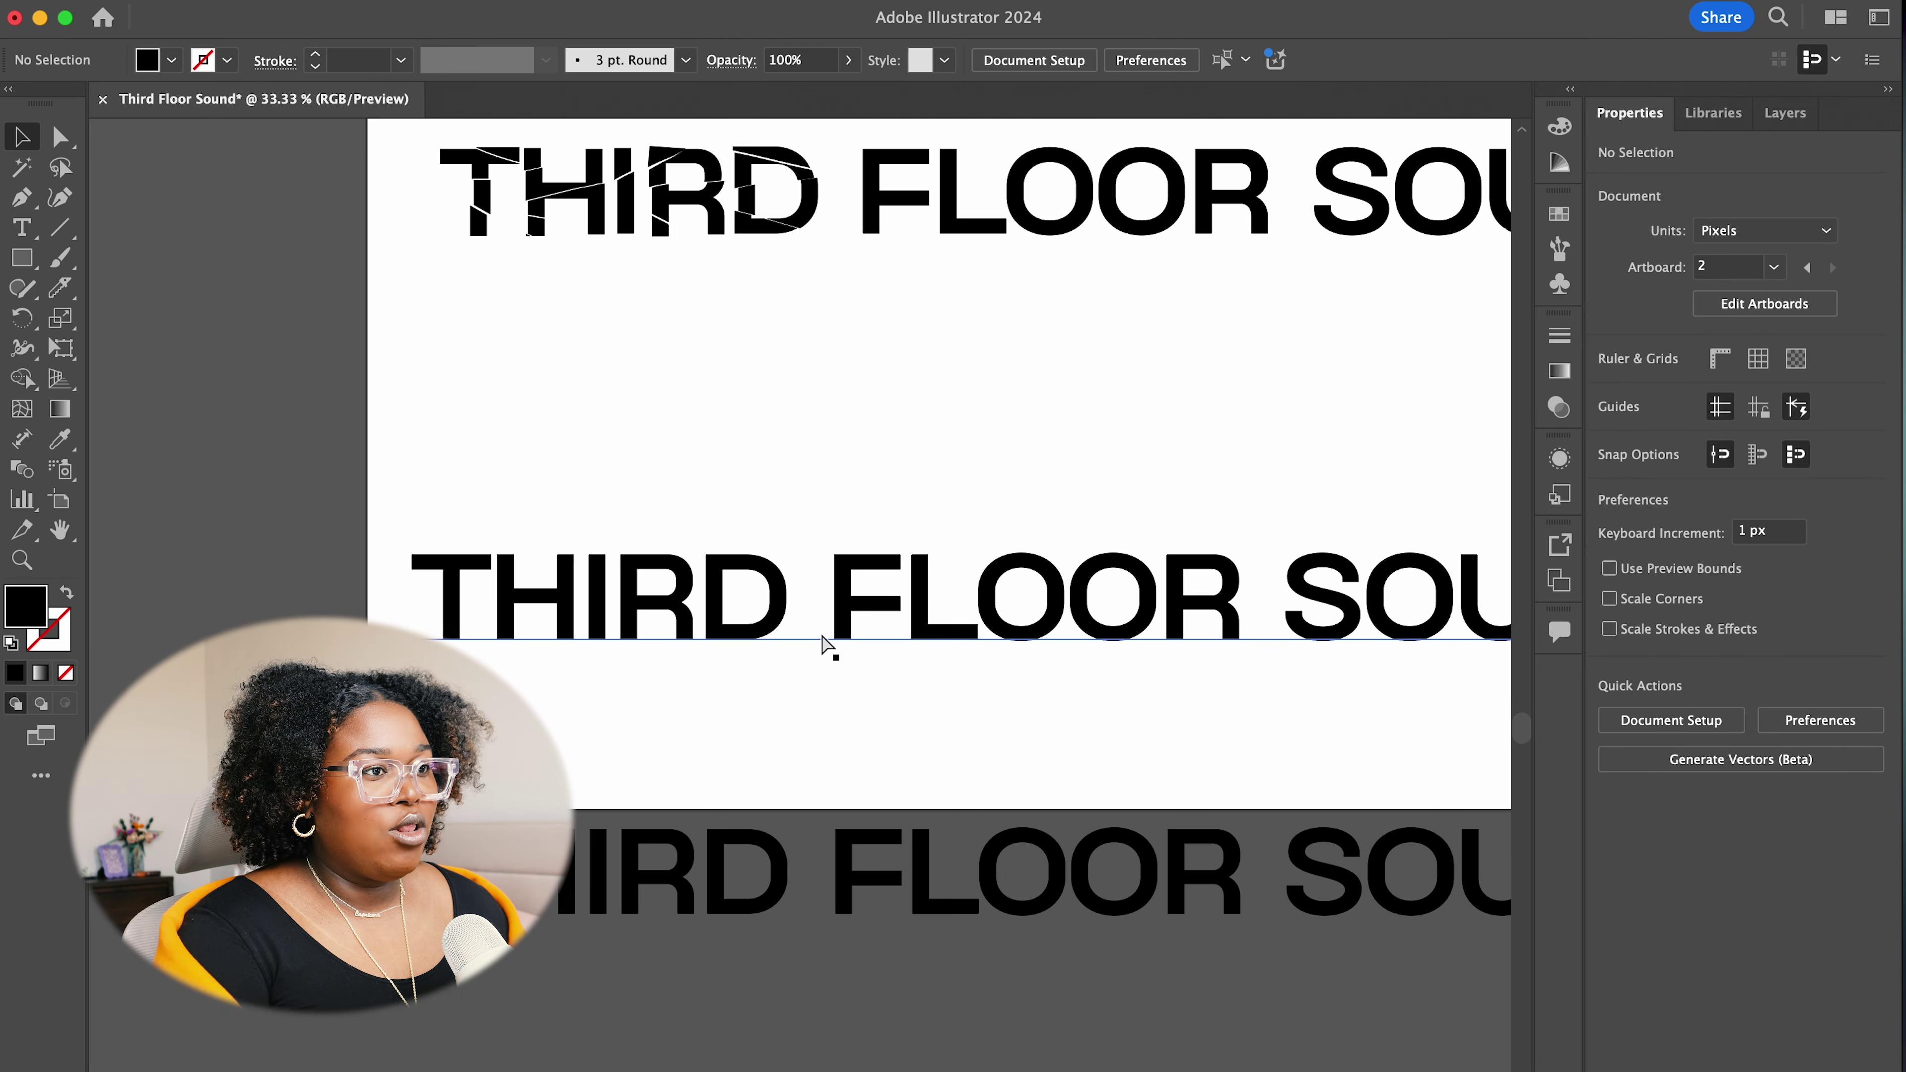
{"action": "scroll", "coordinate": [893, 693], "scroll_direction": "right", "scroll_amount": 4}
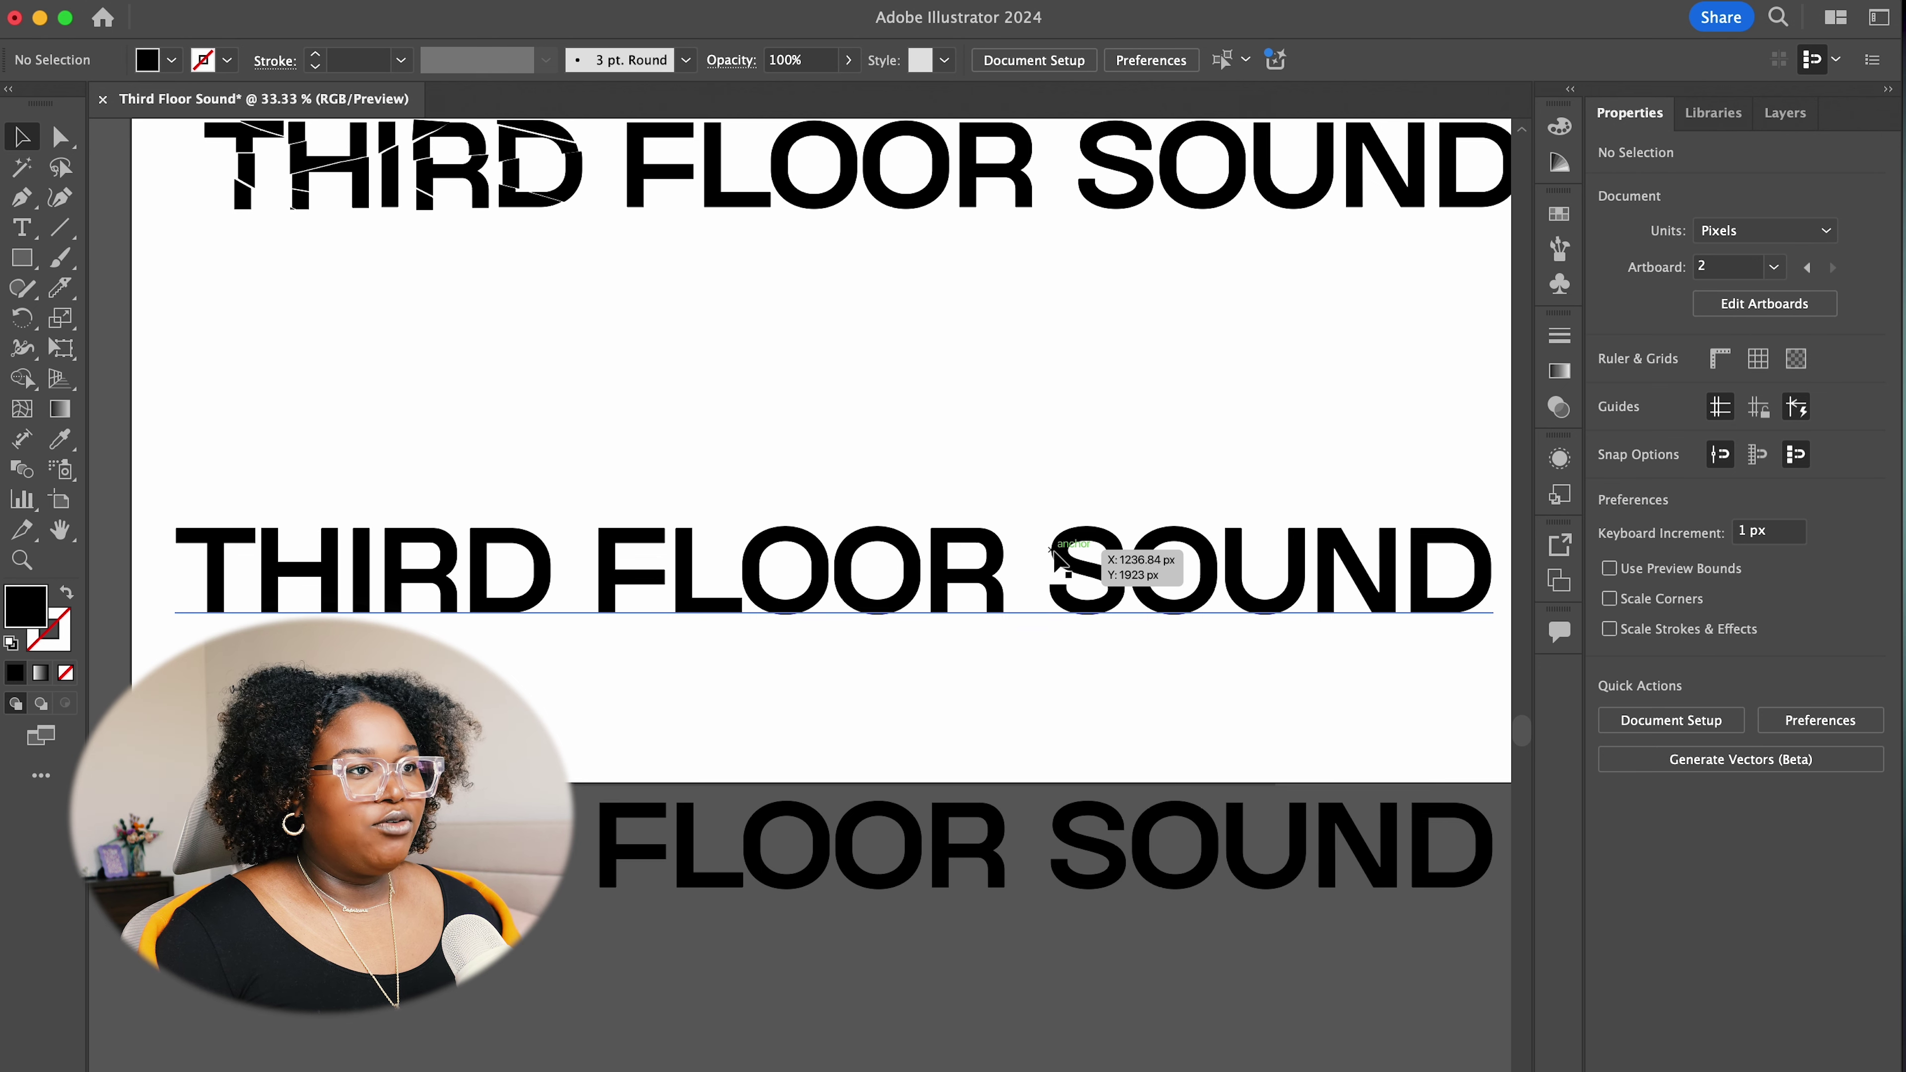
{"action": "left_click", "coordinate": [855, 582]}
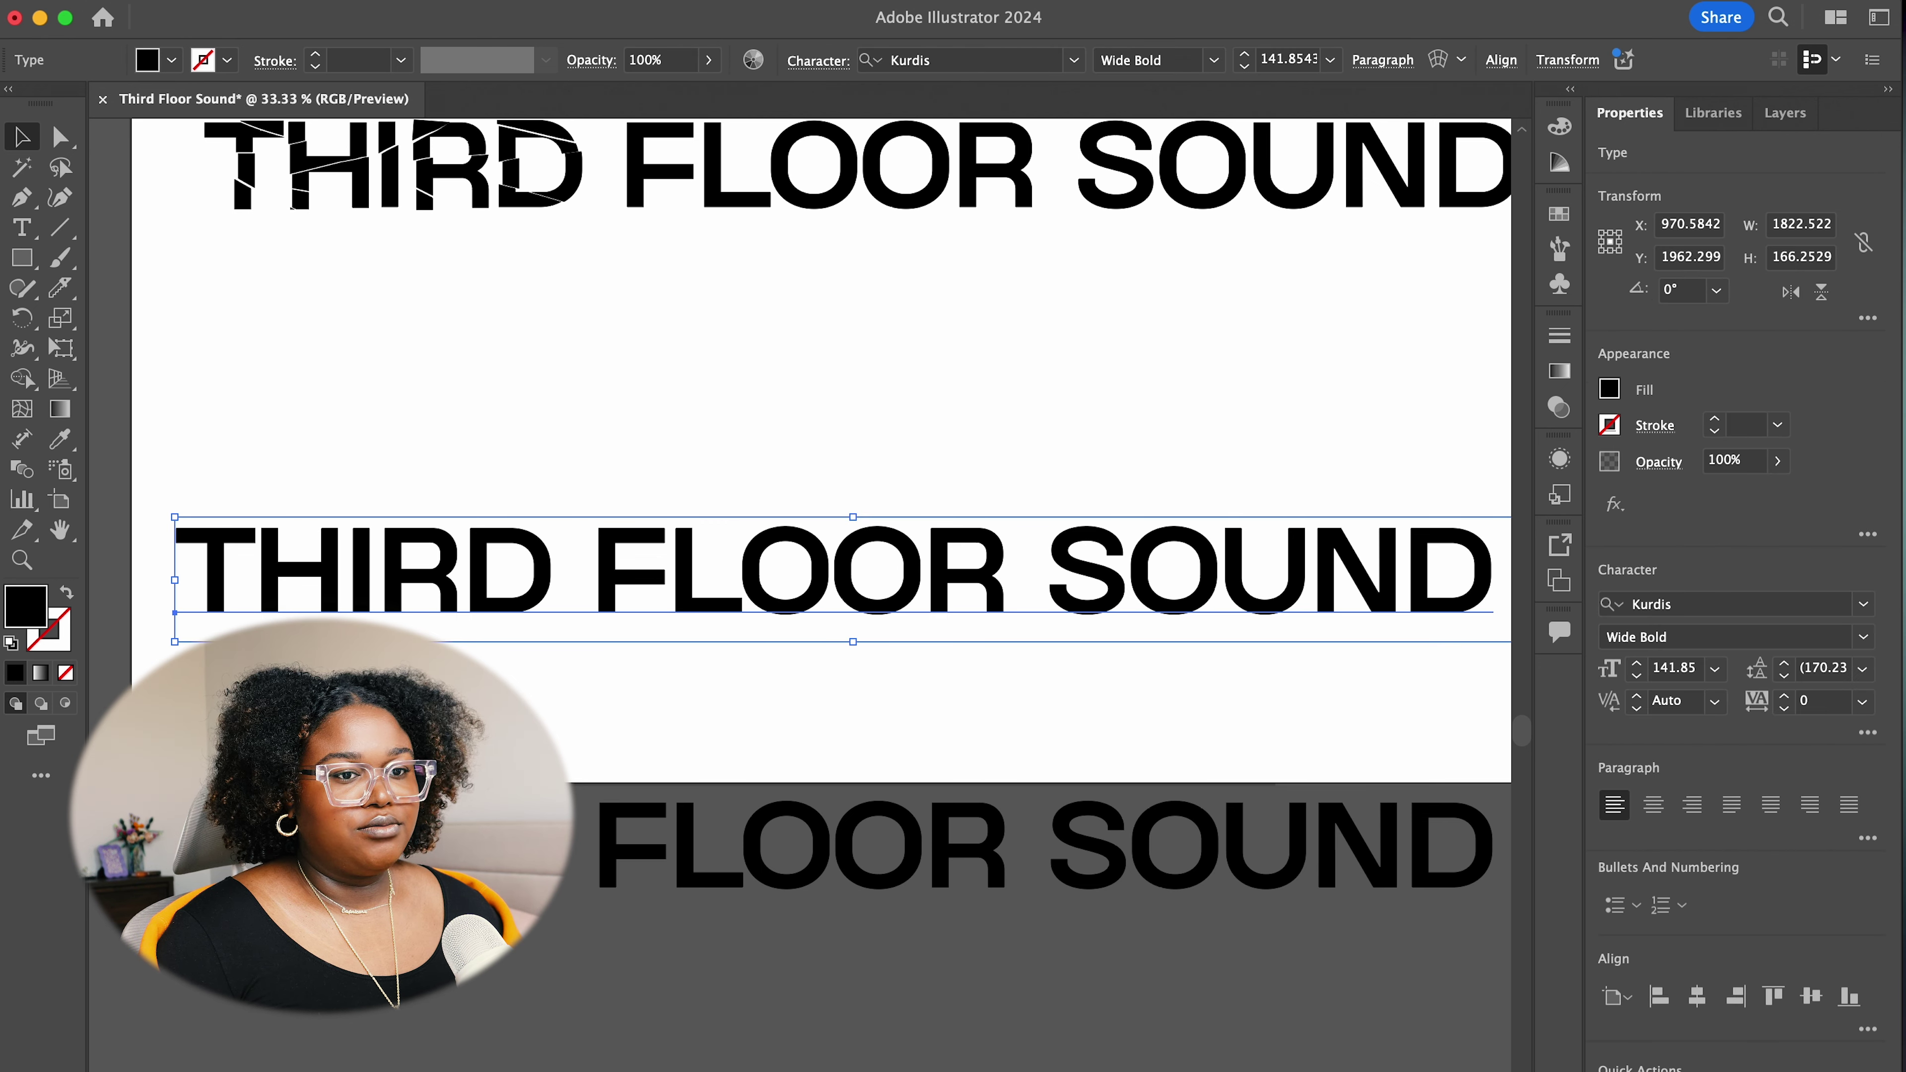
{"action": "key", "text": "super+shift+o"}
{"action": "left_click", "coordinate": [1258, 663]}
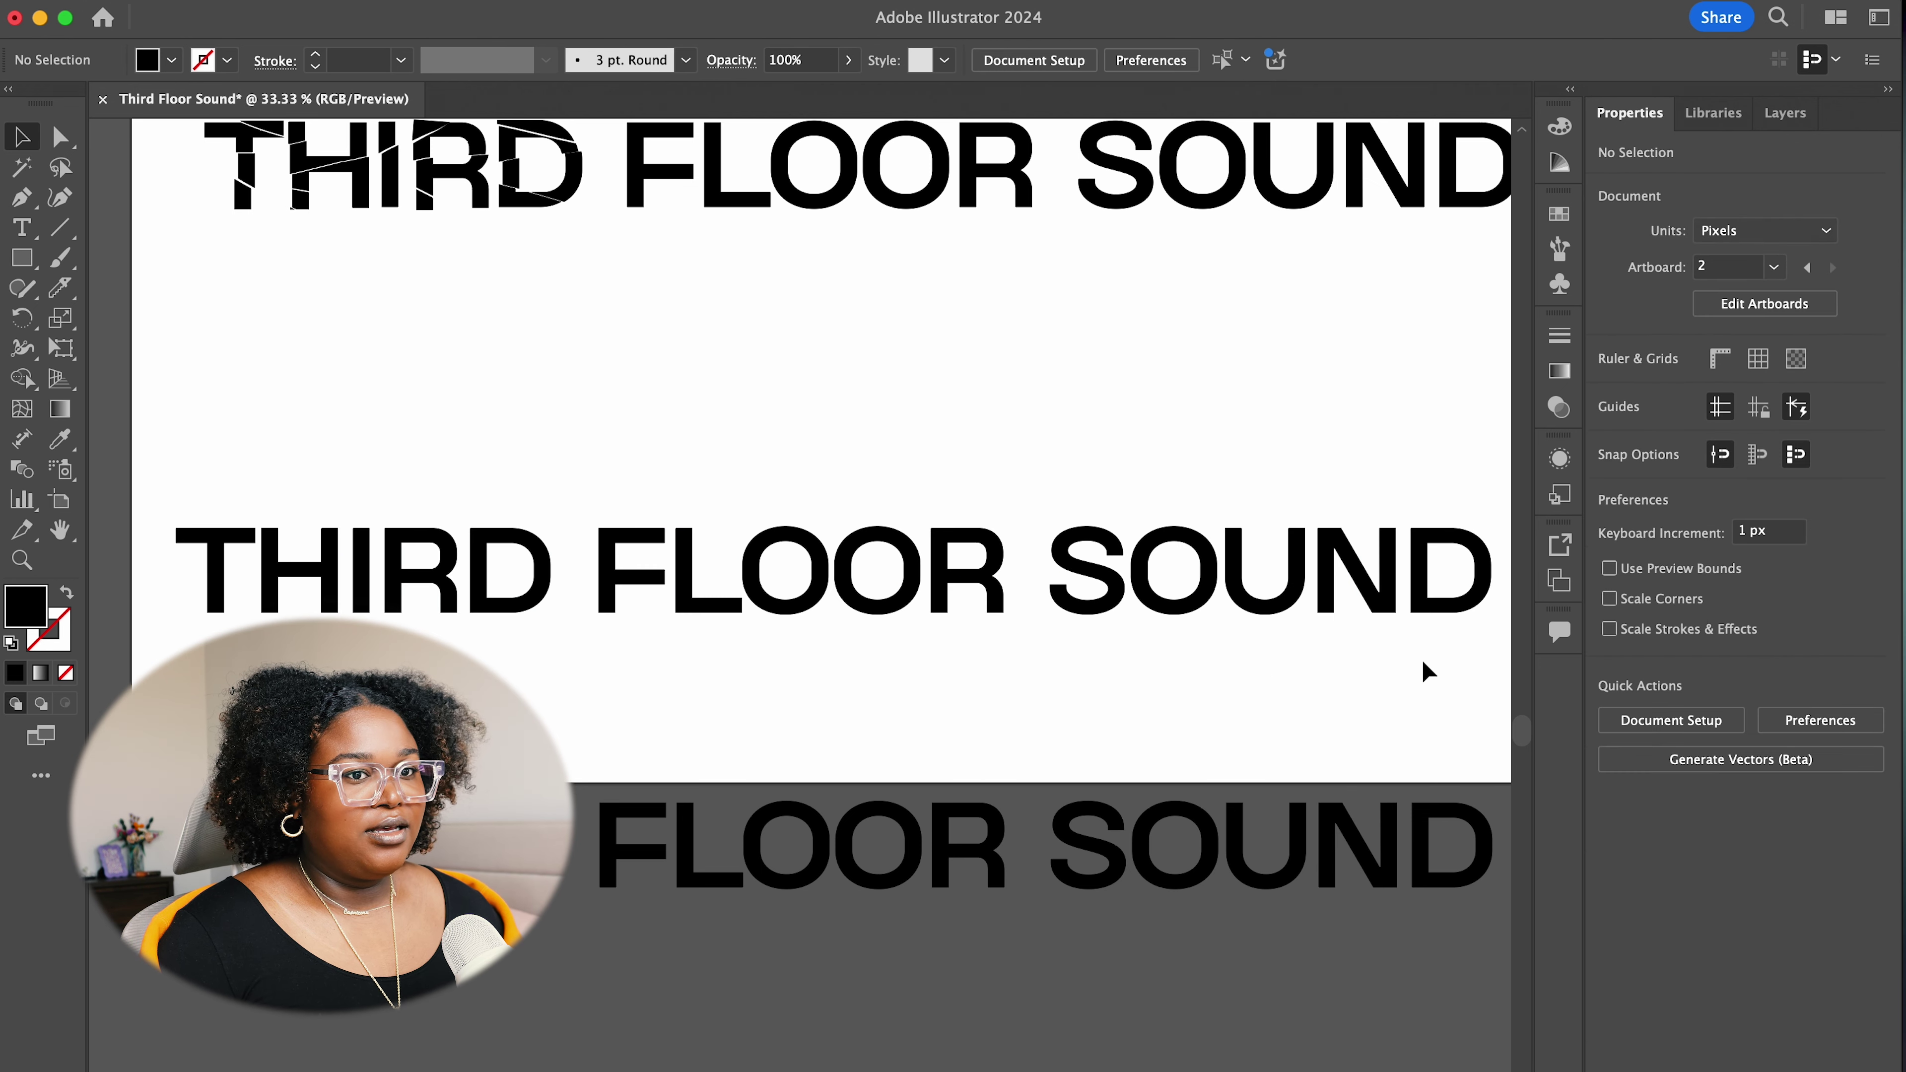
{"action": "left_click", "coordinate": [1448, 571]}
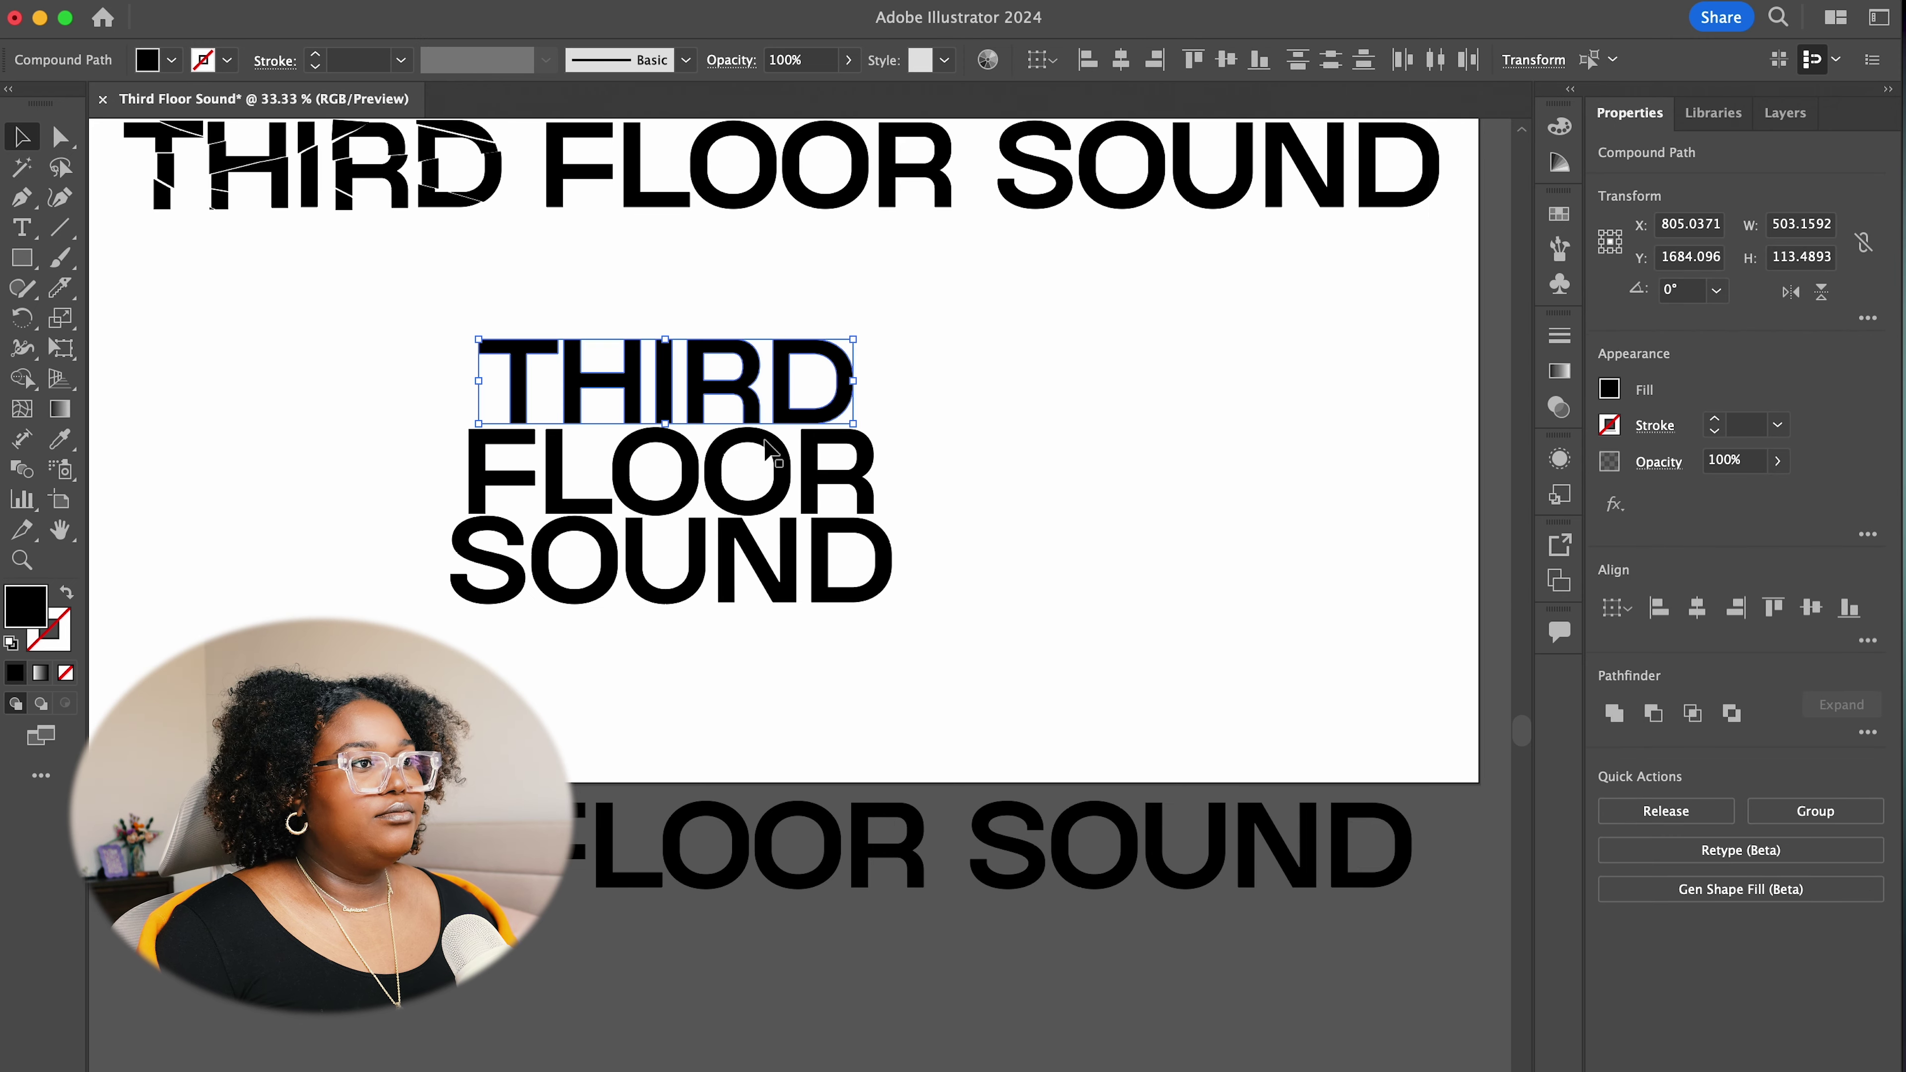
{"action": "left_click", "coordinate": [994, 564]}
{"action": "scroll", "coordinate": [1132, 702], "scroll_direction": "up", "scroll_amount": 5}
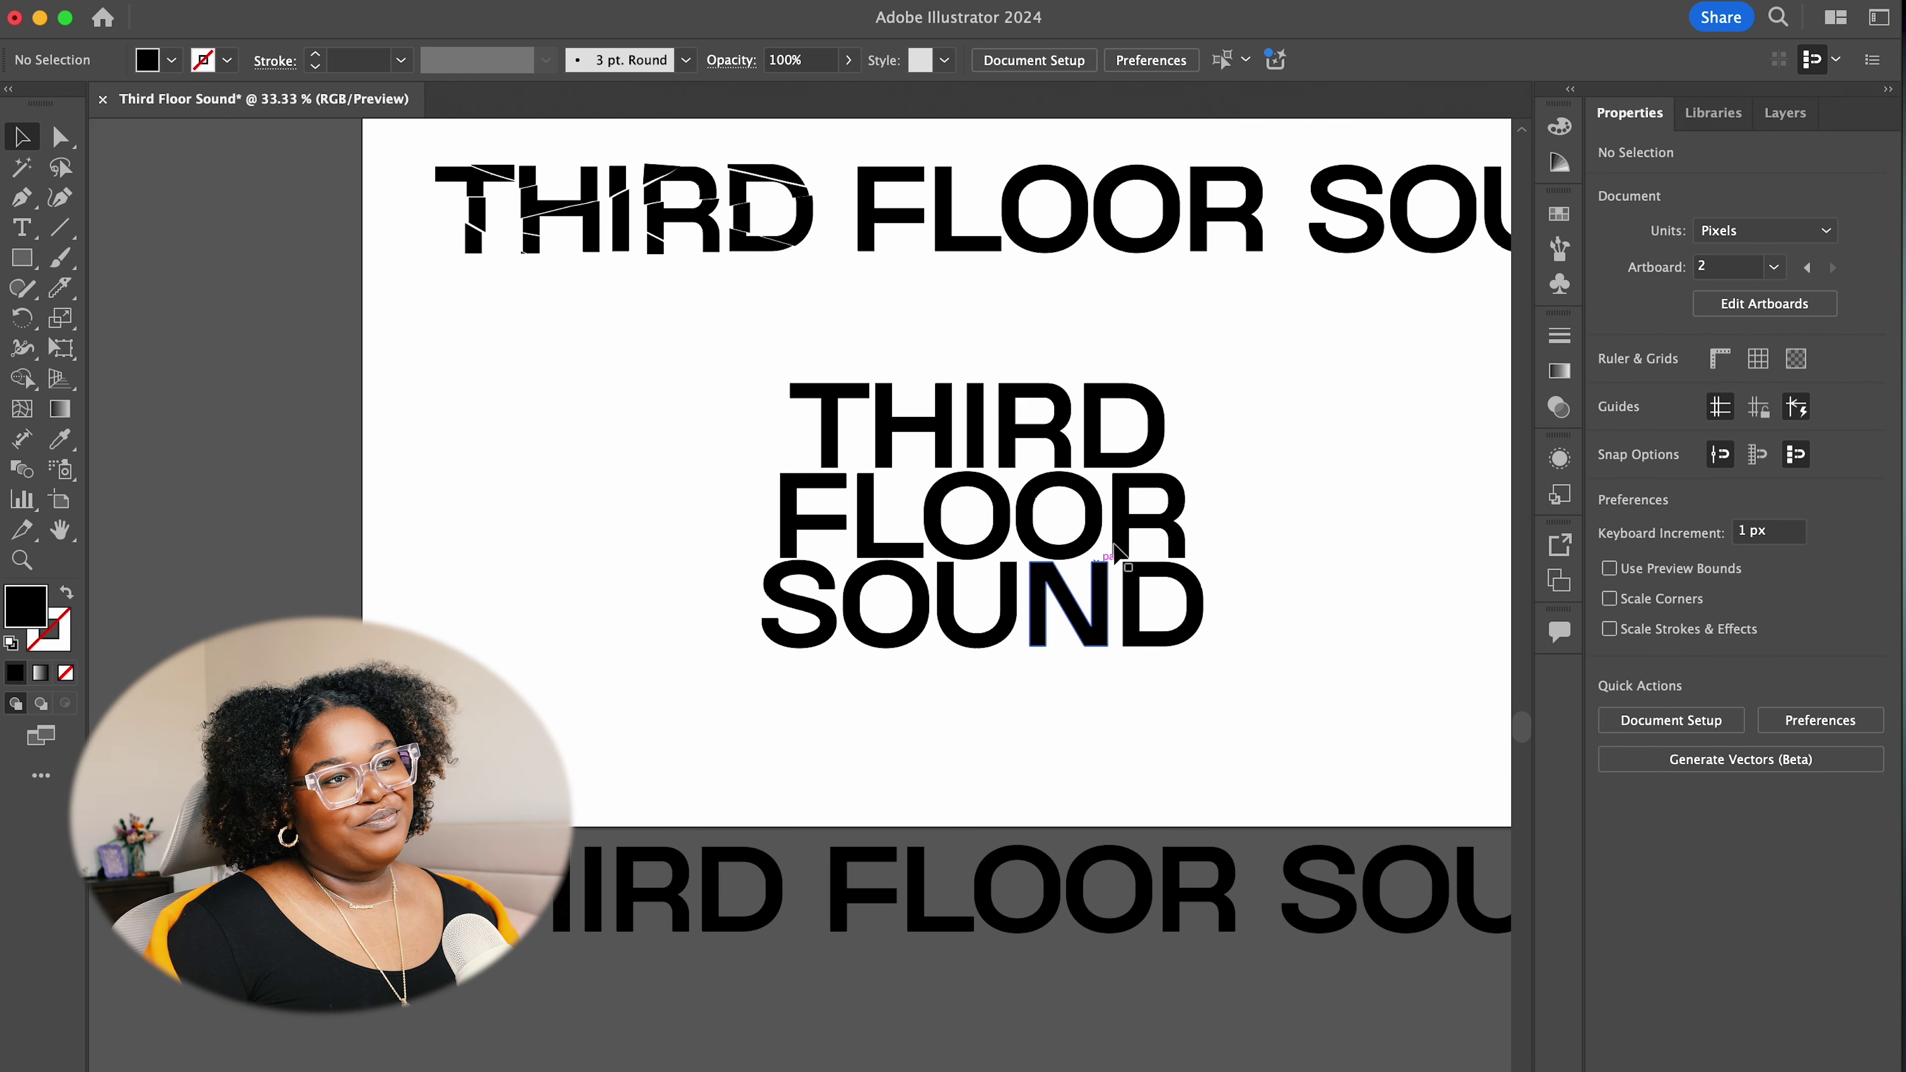
Group the letters of THIRD, FLOOR and SOUND into three separate word groups
{"action": "scroll", "coordinate": [1126, 548], "scroll_direction": "up", "scroll_amount": 3}
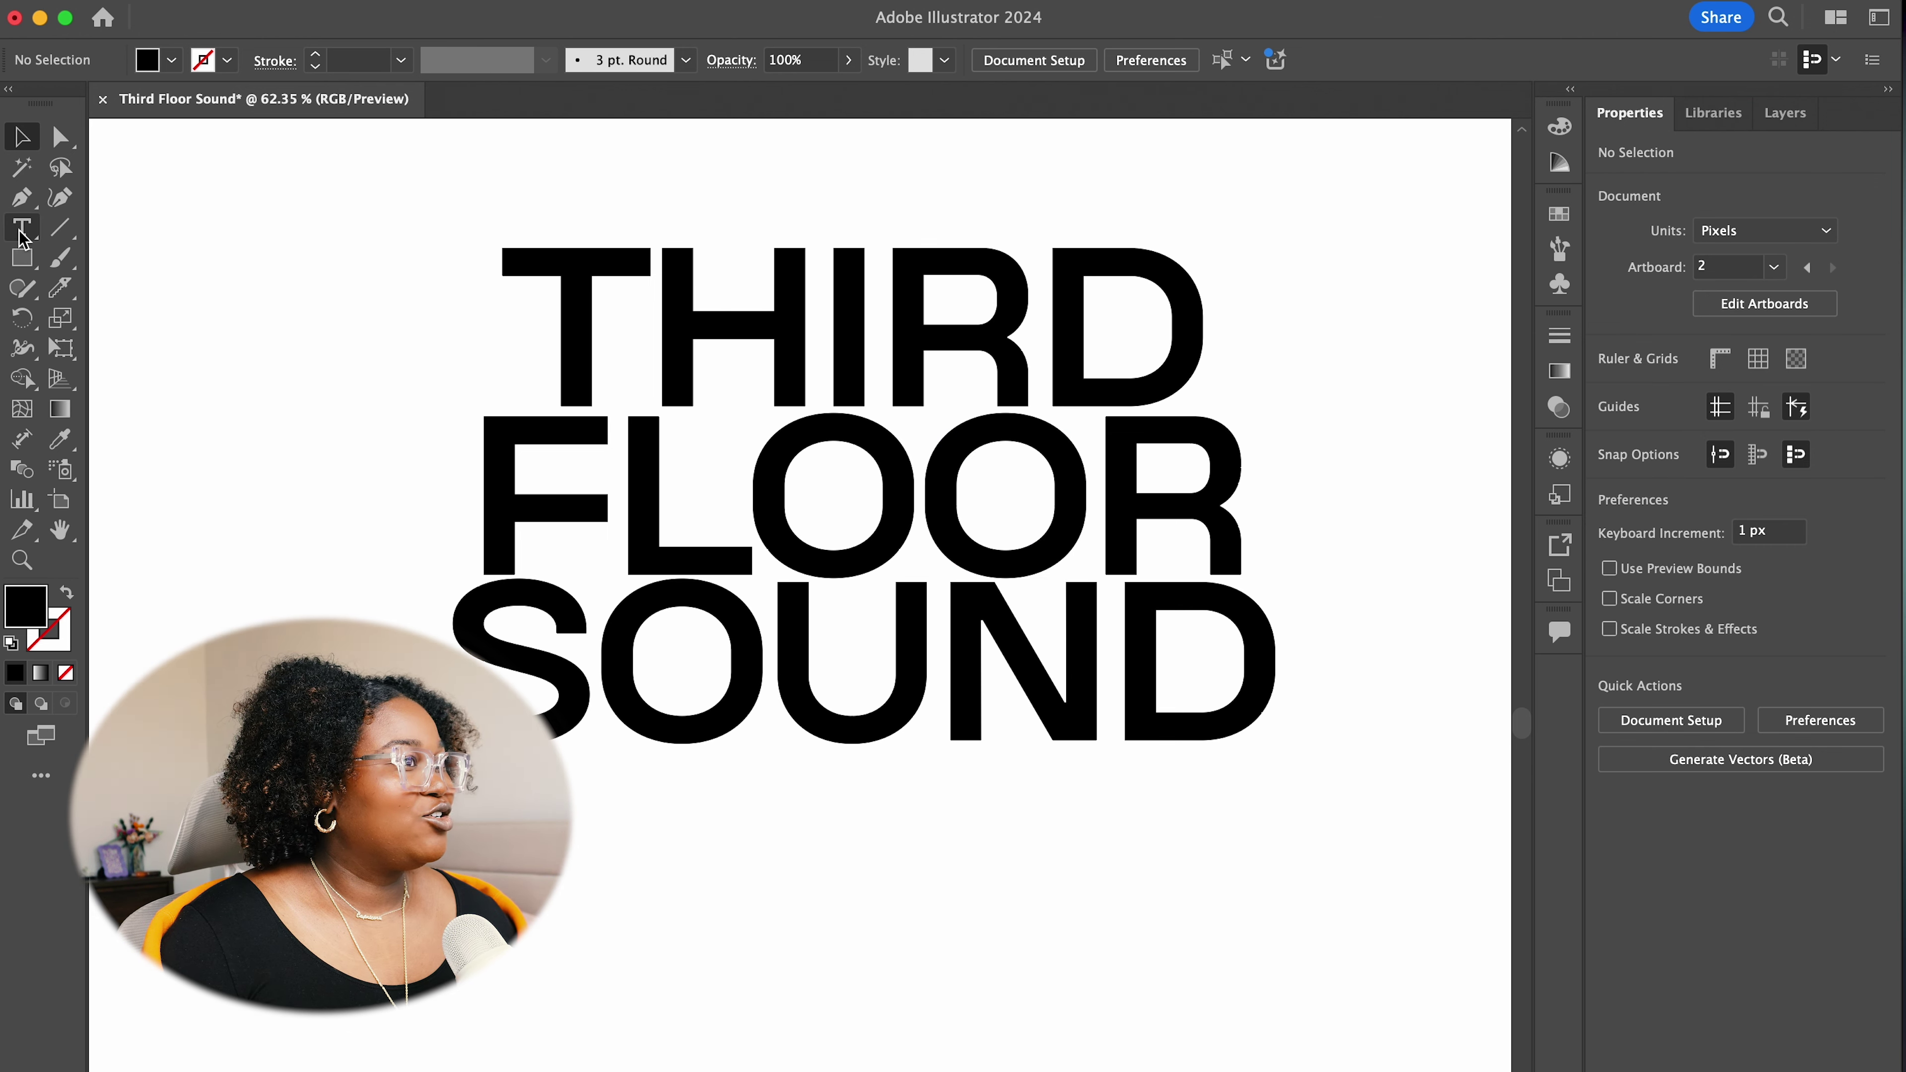
{"action": "left_click_drag", "start_coordinate": [450, 257], "coordinate": [1248, 377]}
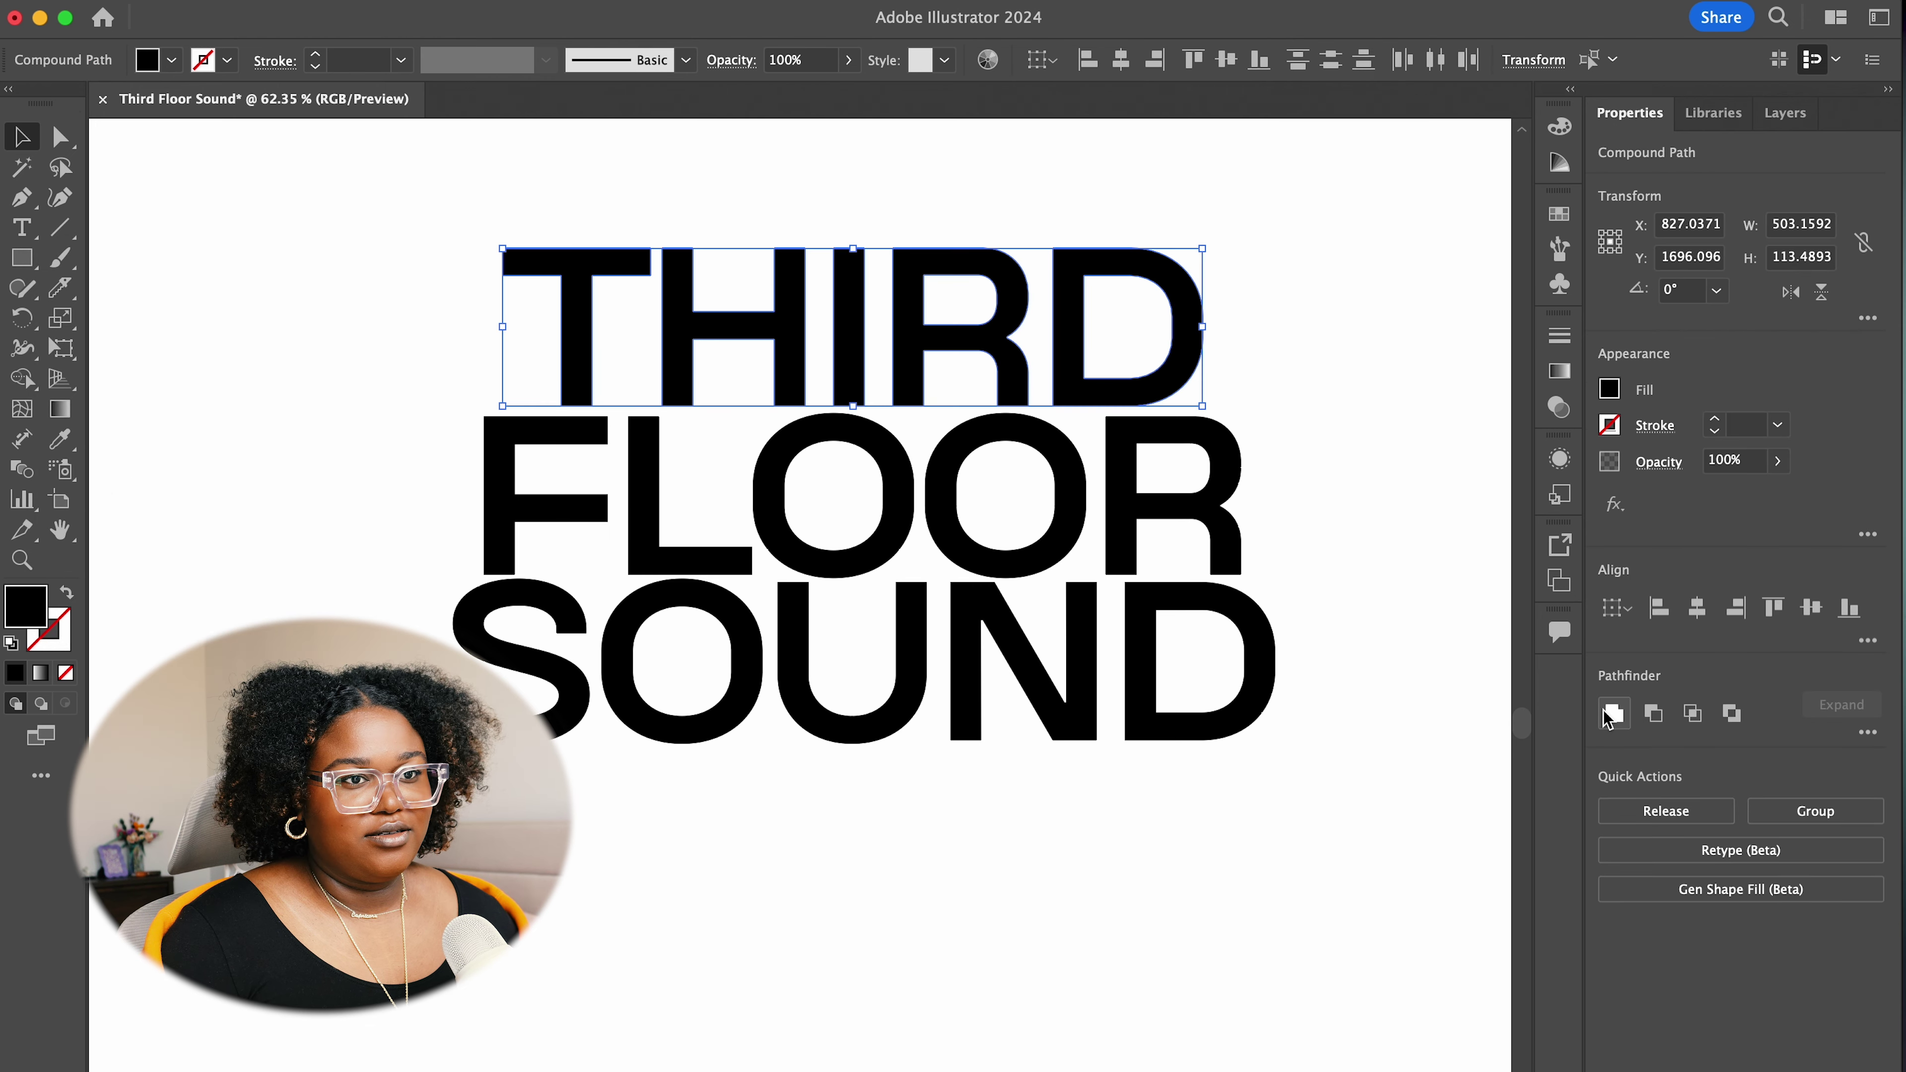
{"action": "left_click", "coordinate": [1815, 811]}
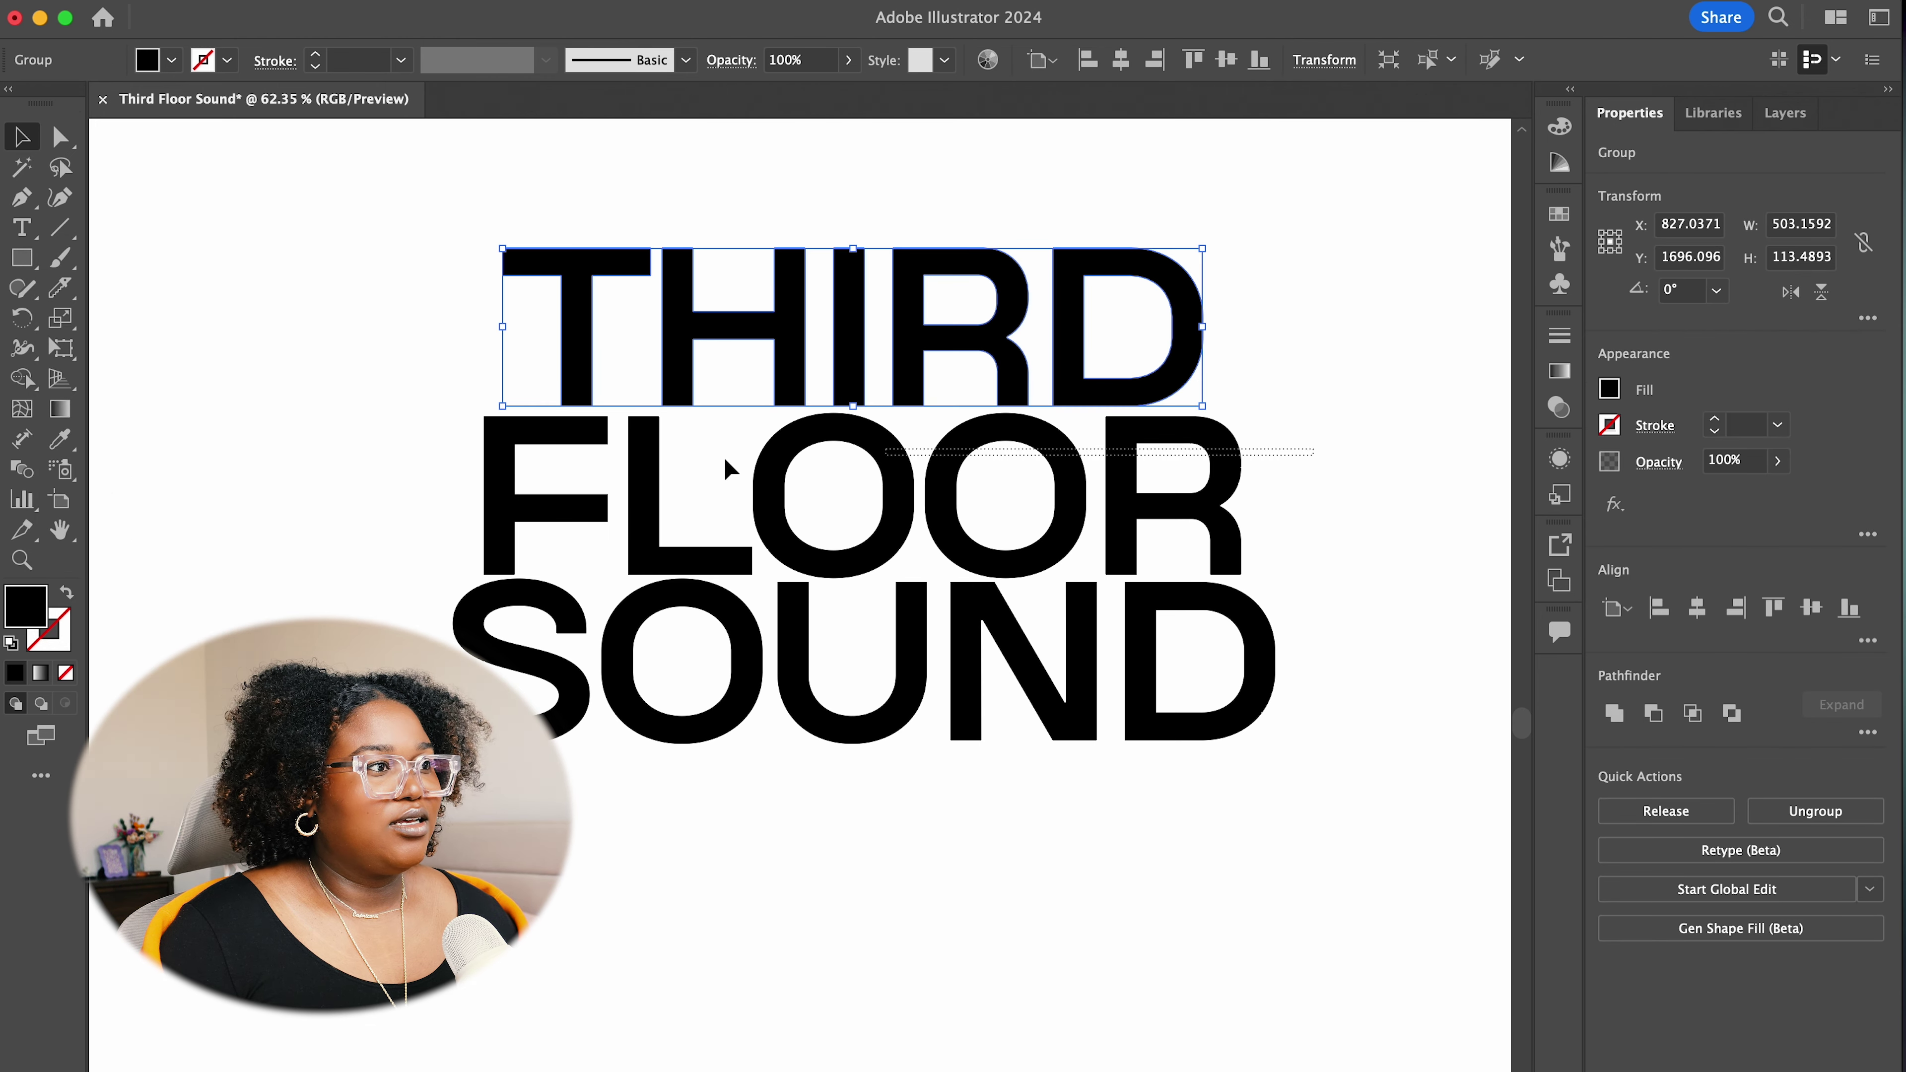
{"action": "left_click_drag", "start_coordinate": [726, 467], "coordinate": [478, 470]}
{"action": "left_click", "coordinate": [1814, 811]}
{"action": "left_click_drag", "start_coordinate": [1335, 655], "coordinate": [609, 631]}
{"action": "left_click", "coordinate": [1814, 811]}
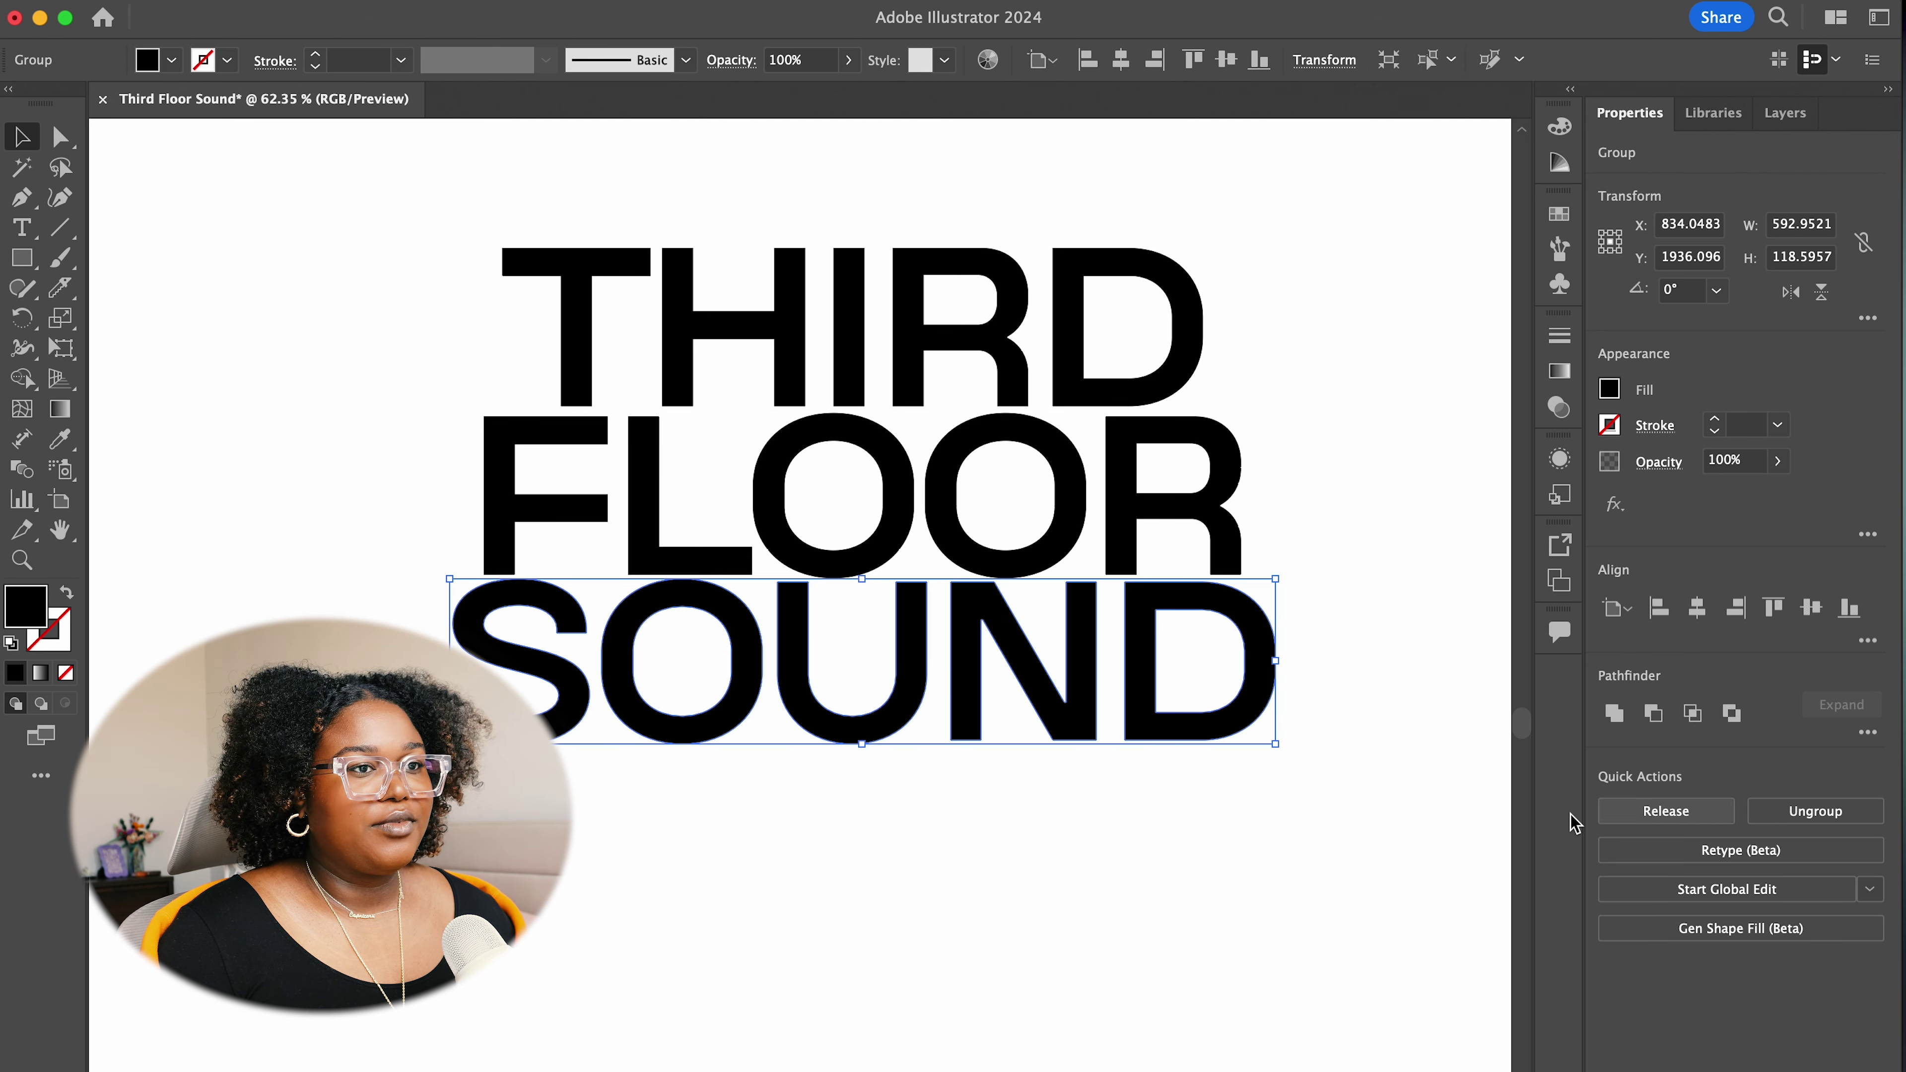
{"action": "left_click", "coordinate": [1388, 863]}
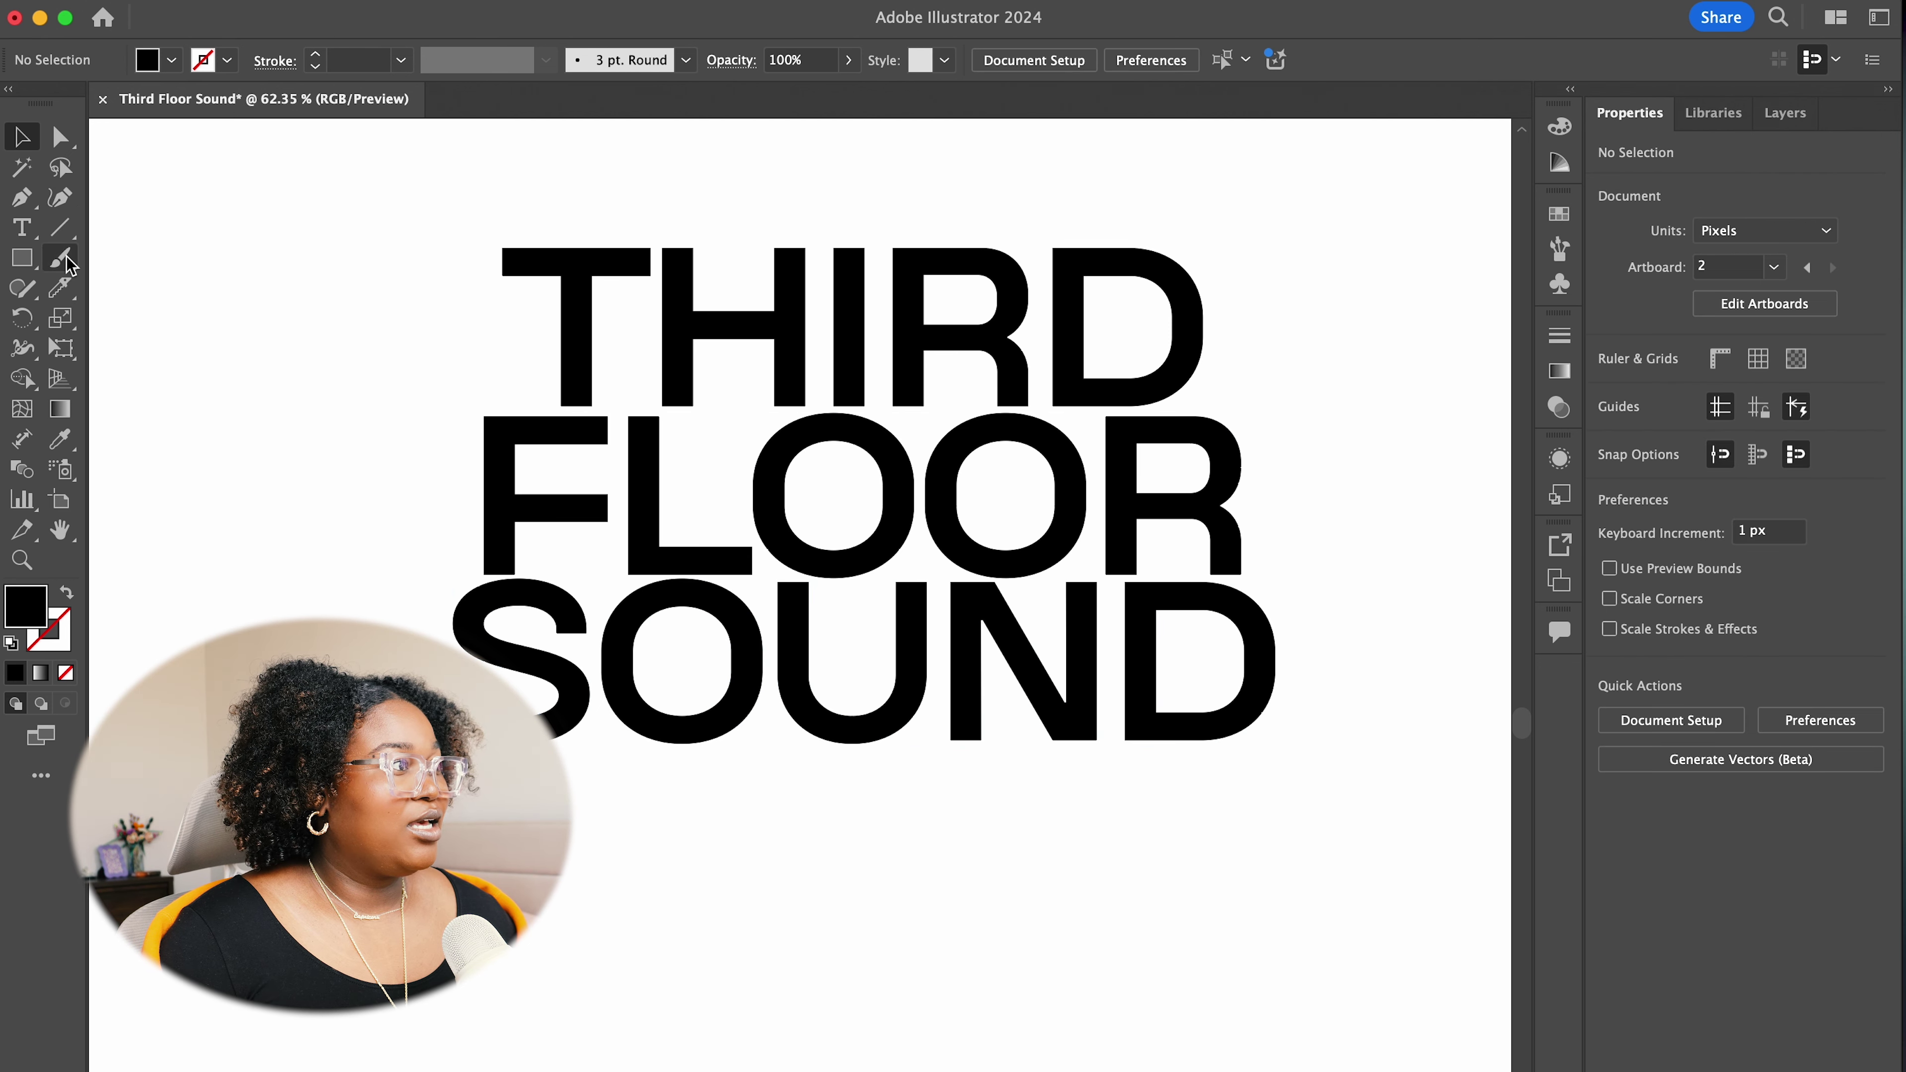
Slice horizontally across THIRD, FLOOR and SOUND with the Knife tool
{"action": "left_click", "coordinate": [60, 288]}
{"action": "mouse_move", "coordinate": [455, 270]}
{"action": "left_mouse_down"}
{"action": "mouse_move", "coordinate": [1227, 285]}
{"action": "mouse_move", "coordinate": [425, 319]}
{"action": "mouse_move", "coordinate": [698, 398]}
{"action": "left_mouse_up"}
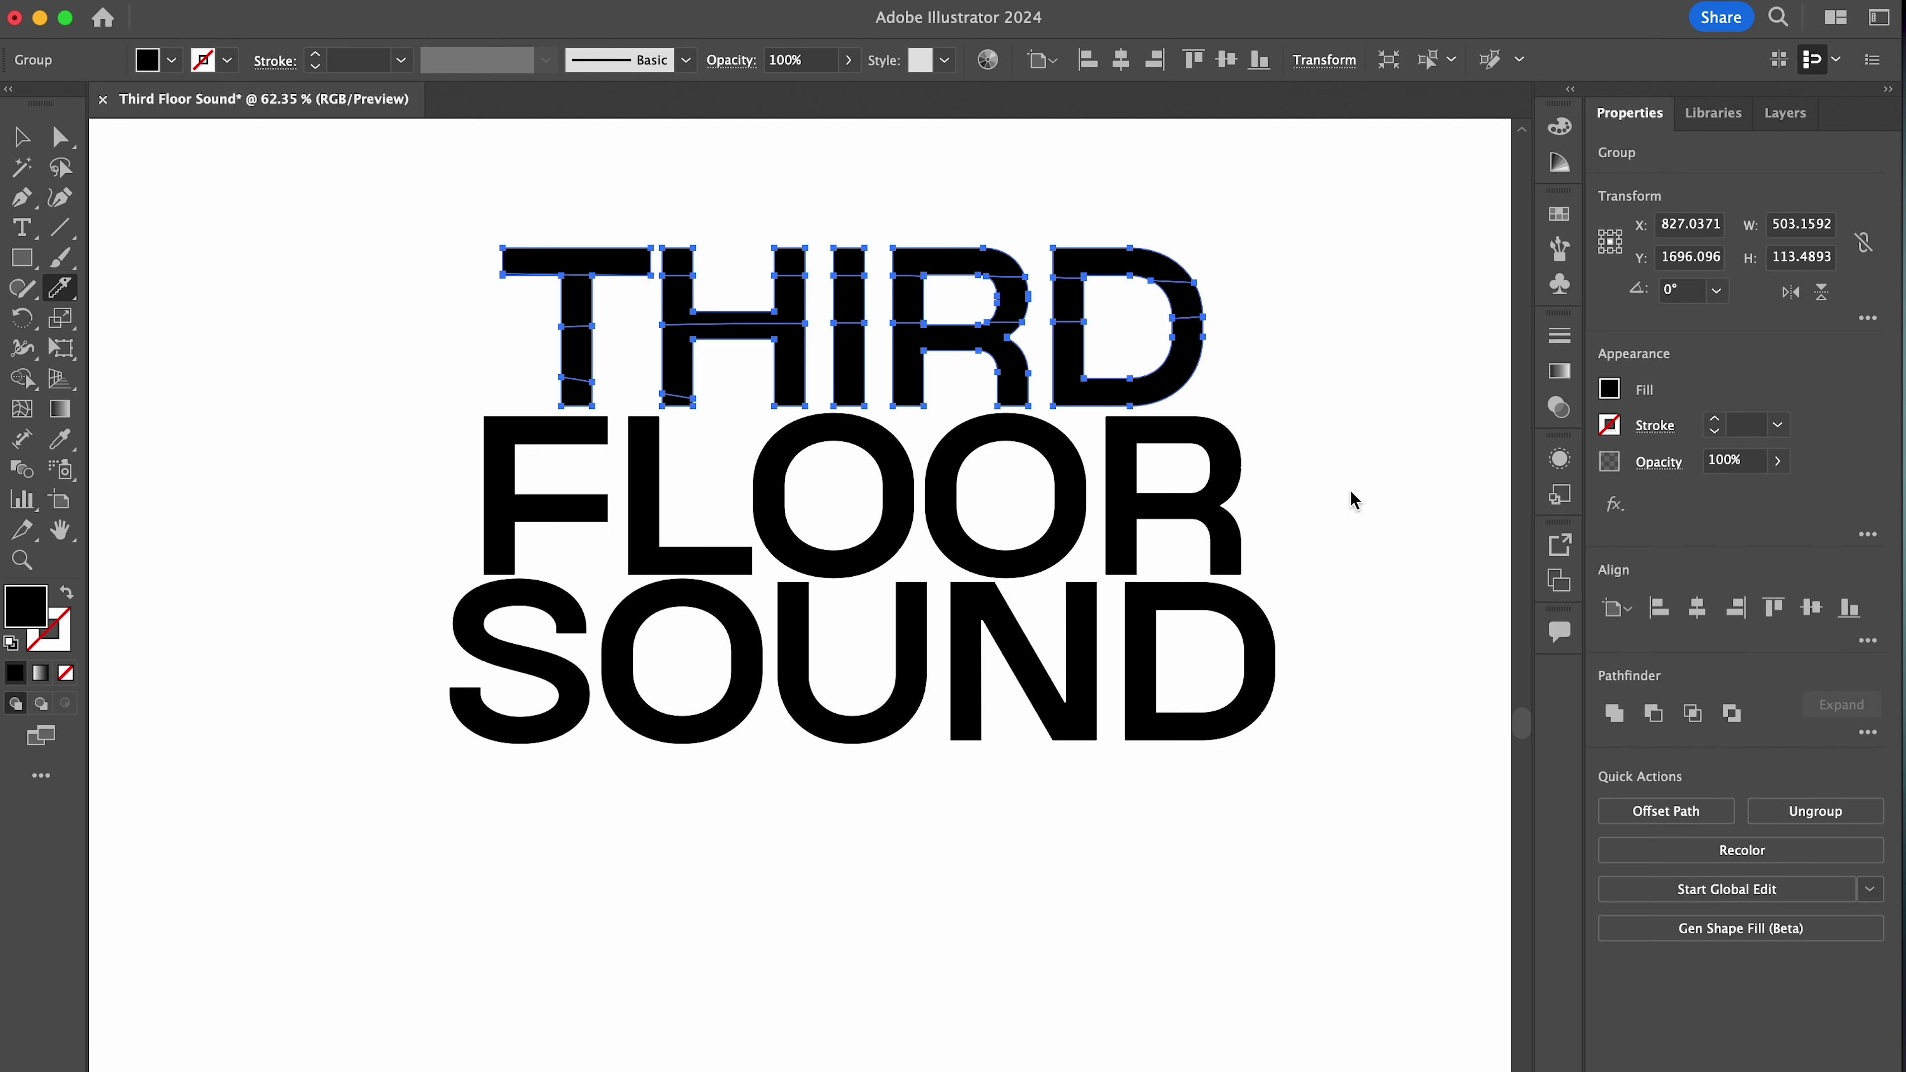
{"action": "key", "text": "v"}
{"action": "left_click", "coordinate": [552, 349]}
{"action": "left_click_drag", "start_coordinate": [518, 389], "coordinate": [1250, 375]}
{"action": "left_click", "coordinate": [499, 545]}
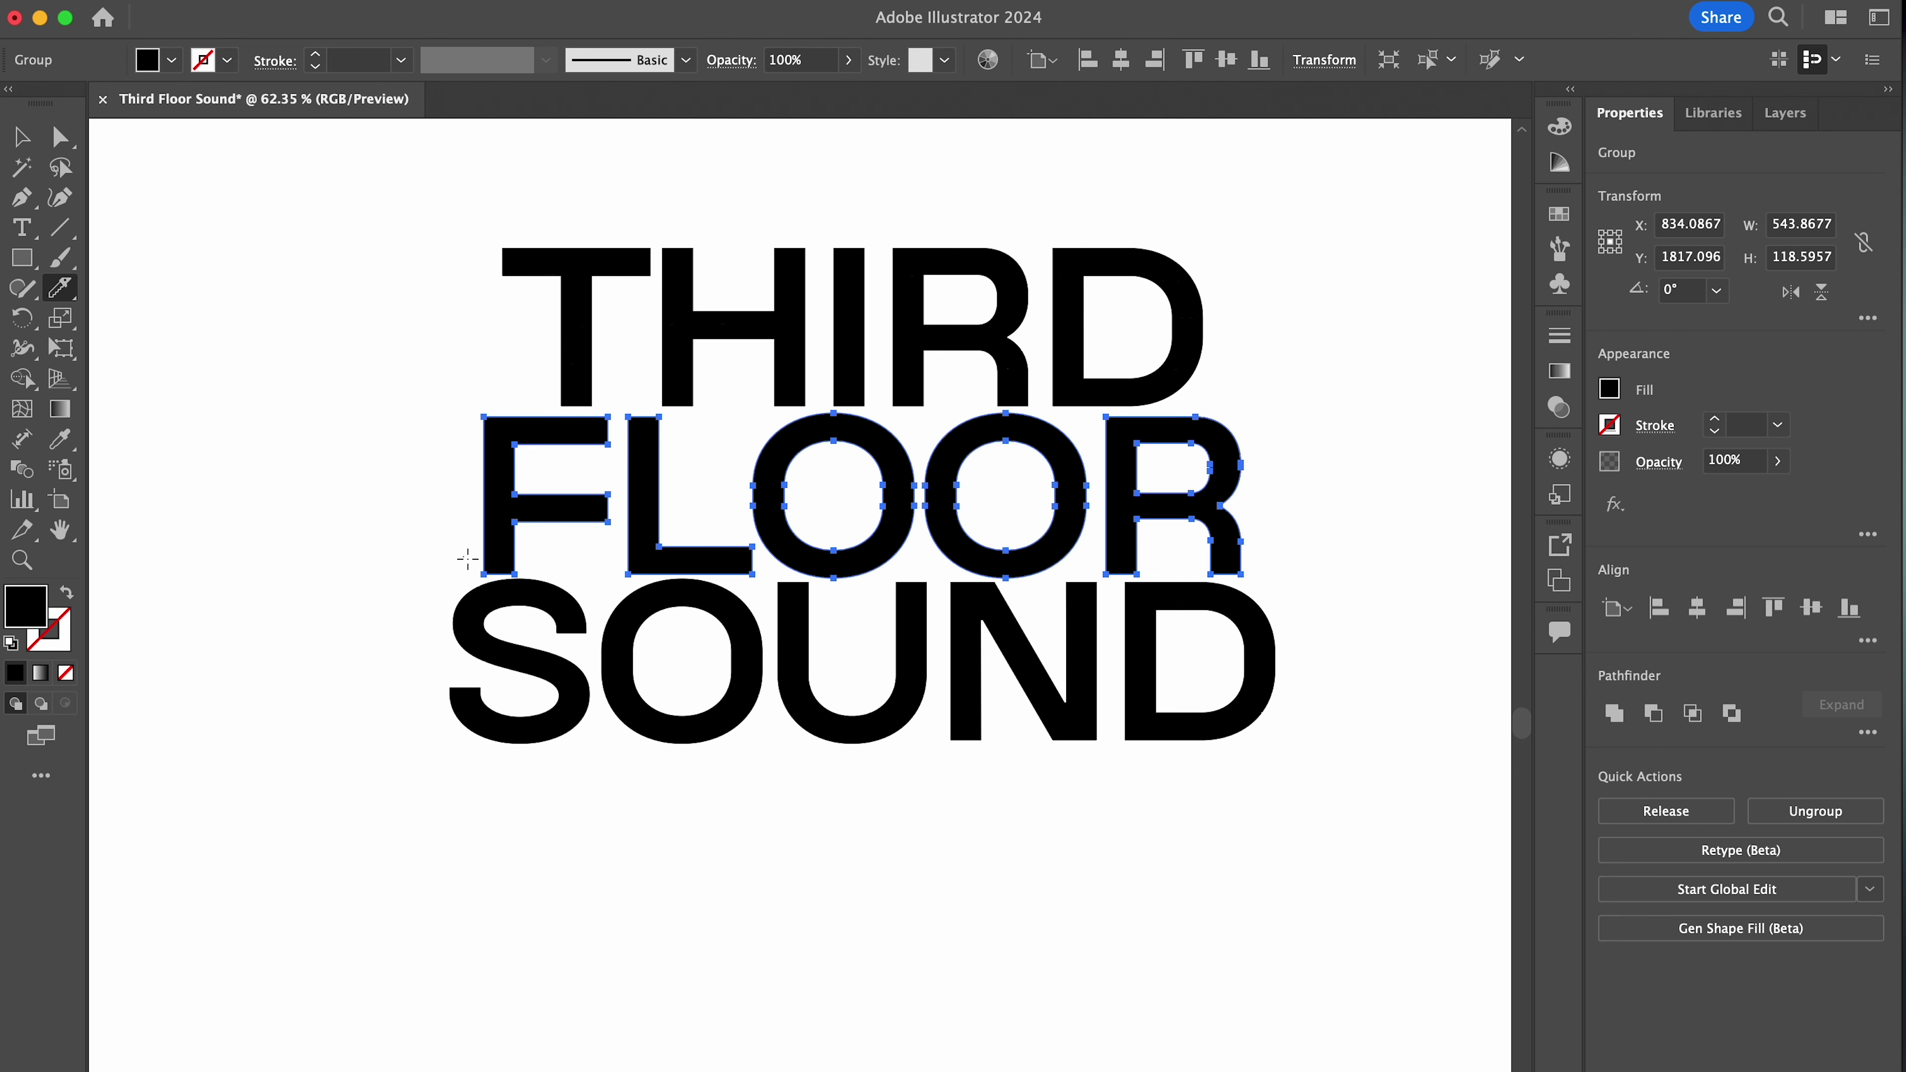
{"action": "key", "text": "k"}
{"action": "left_click_drag", "start_coordinate": [426, 425], "coordinate": [1410, 518]}
{"action": "left_click", "coordinate": [526, 660], "text": "super"}
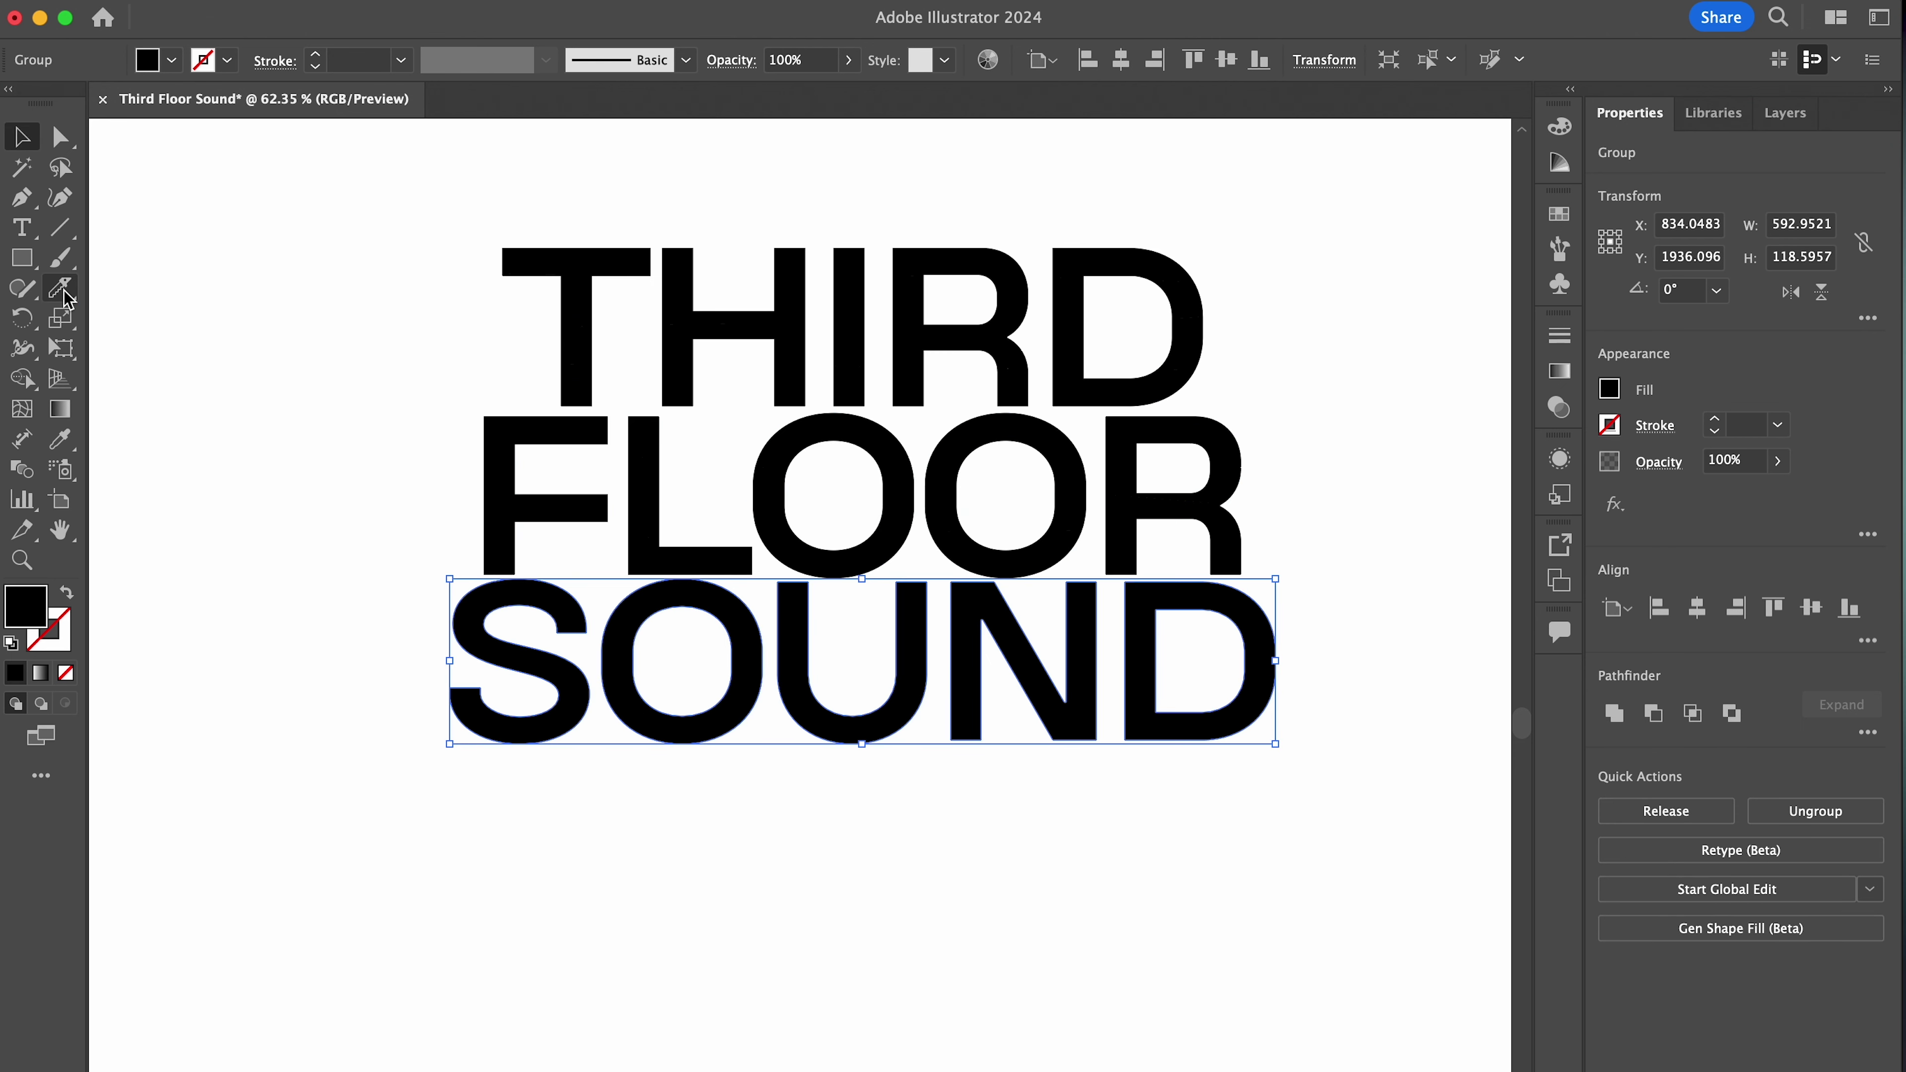
{"action": "left_click_drag", "start_coordinate": [418, 665], "coordinate": [1369, 747]}
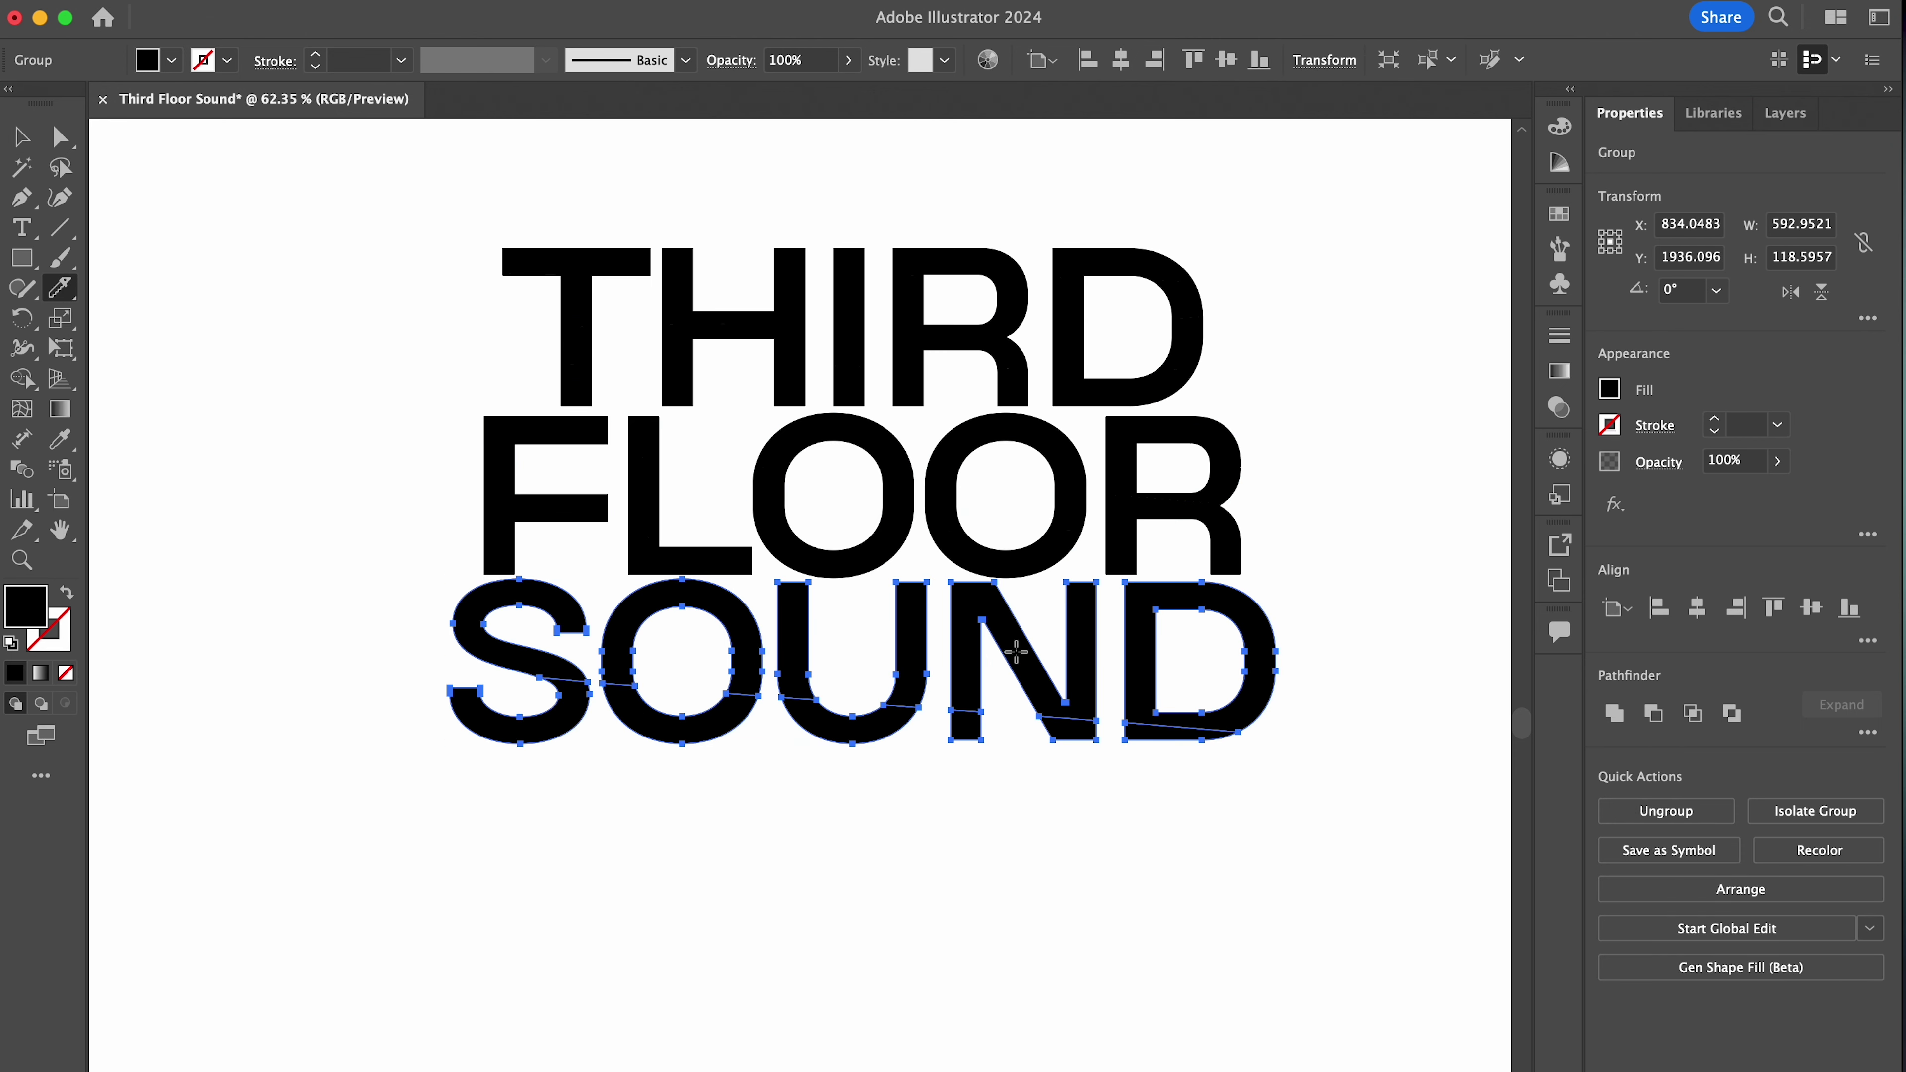
{"action": "left_click", "coordinate": [1382, 770], "text": "super"}
Shift the top and middle strips of THIRD upward for a glitch offset
{"action": "key", "text": "v"}
{"action": "left_click", "coordinate": [1196, 315]}
{"action": "left_click", "coordinate": [757, 374]}
{"action": "left_click", "coordinate": [1193, 288]}
{"action": "left_click", "coordinate": [1186, 270]}
{"action": "left_click", "coordinate": [629, 267]}
{"action": "left_click_drag", "start_coordinate": [488, 229], "coordinate": [520, 309]}
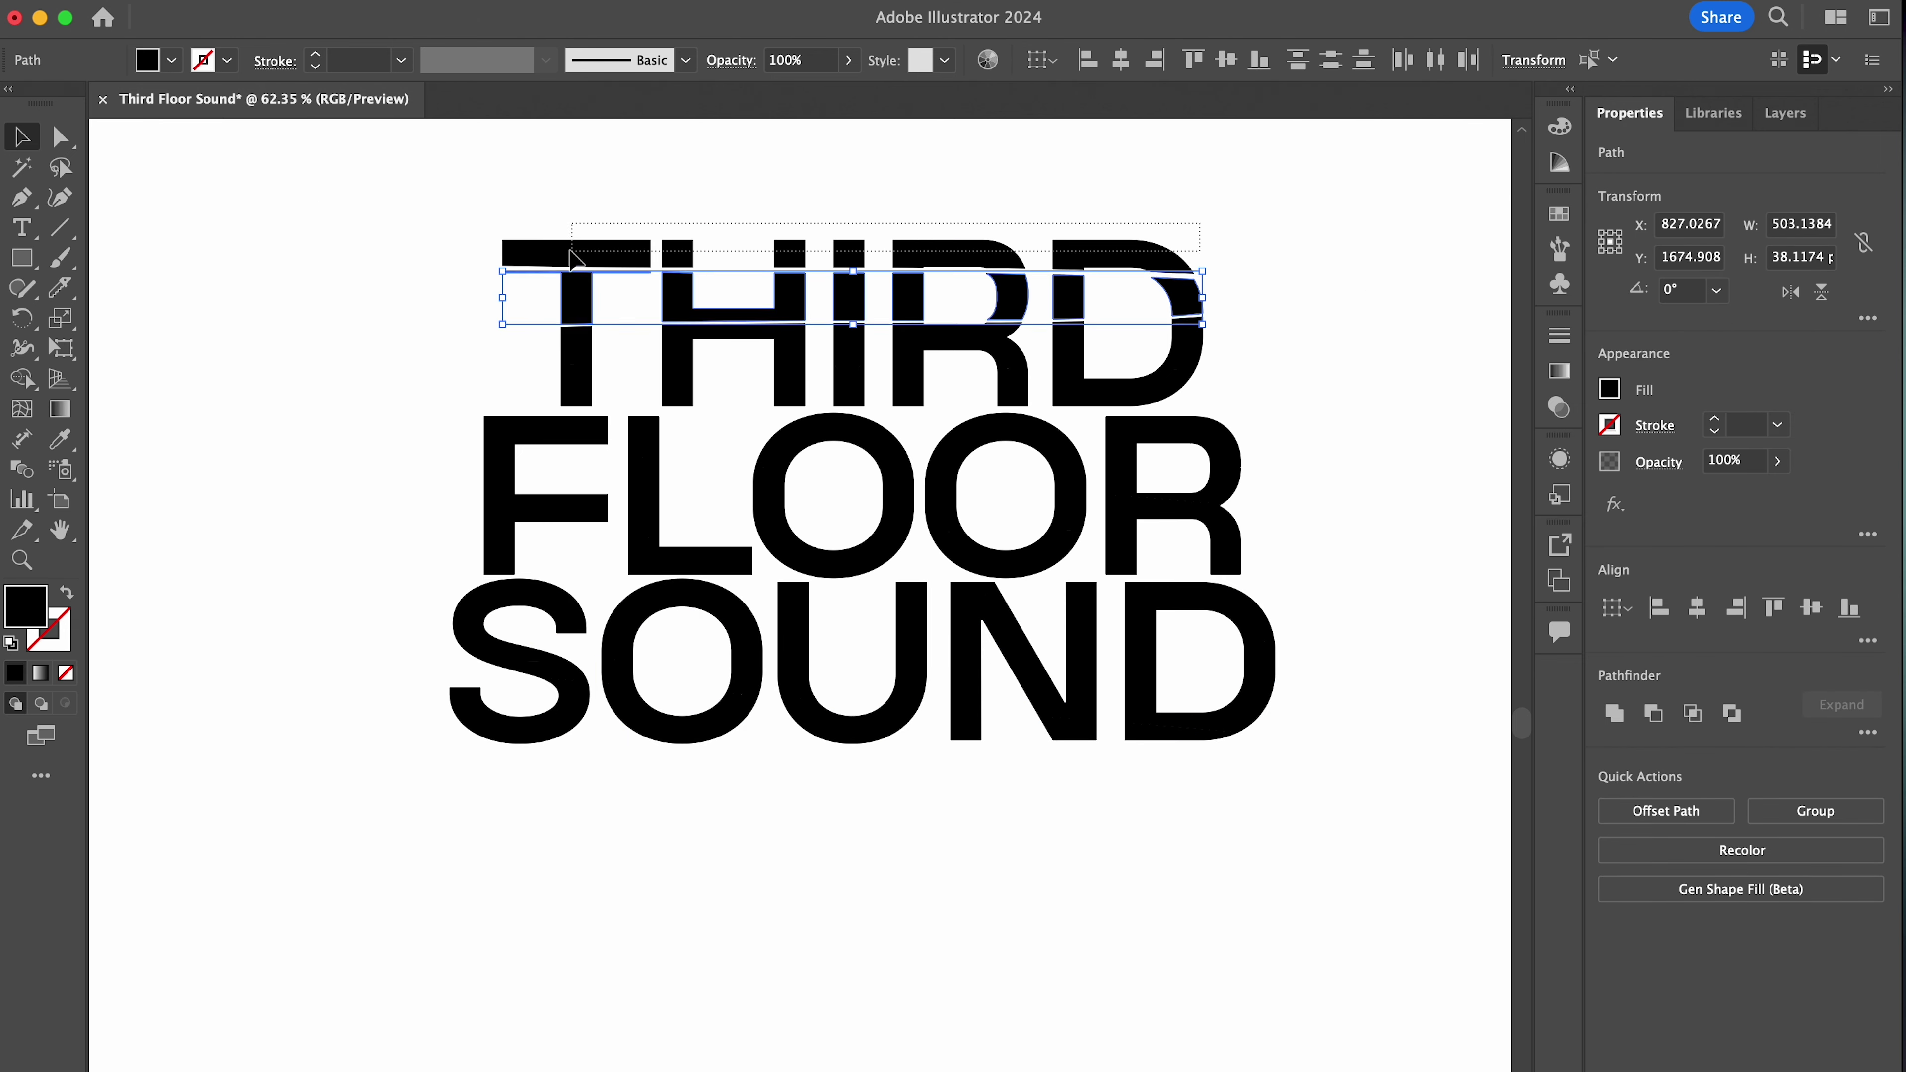
{"action": "left_click_drag", "start_coordinate": [1184, 303], "coordinate": [525, 338]}
{"action": "left_click_drag", "start_coordinate": [560, 363], "coordinate": [556, 353]}
{"action": "left_click_drag", "start_coordinate": [555, 347], "coordinate": [554, 347]}
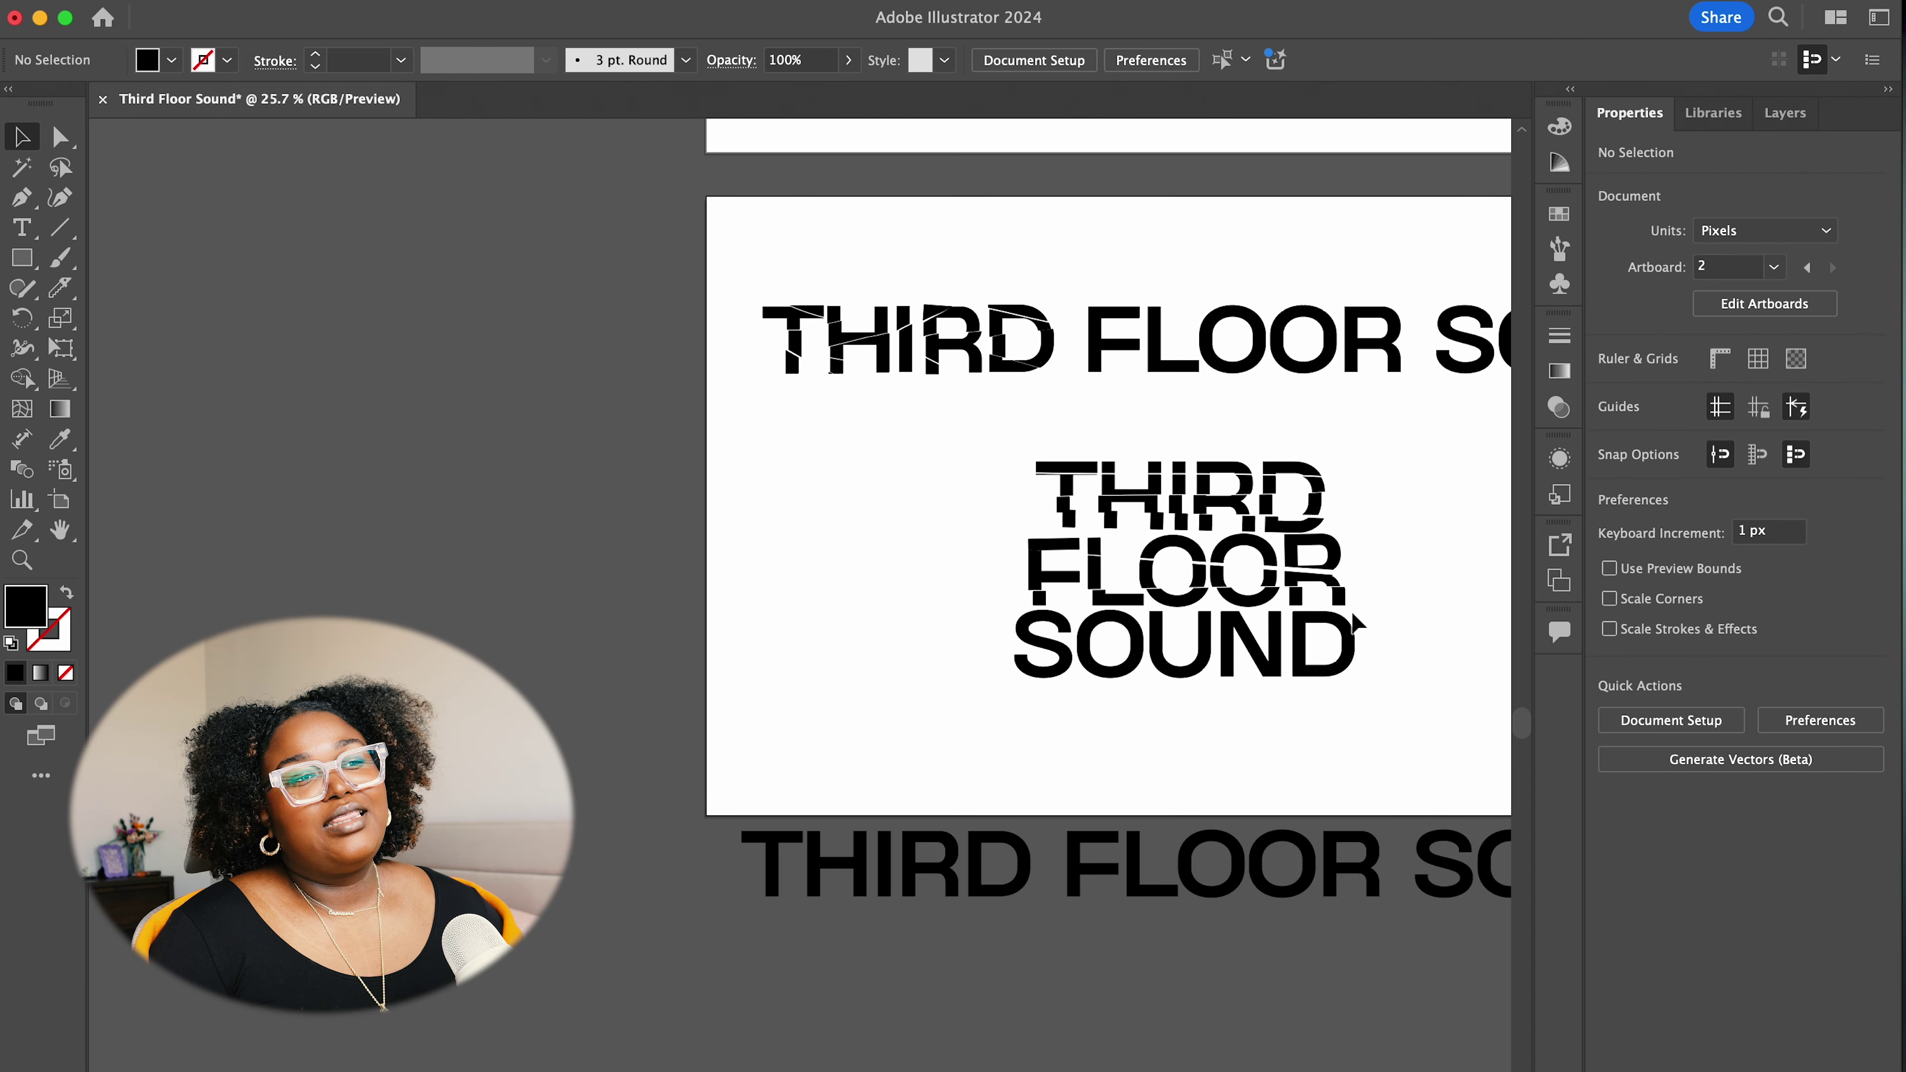
Select the whole sliced THIRD FLOOR SOUND block and move it left off the artboard
{"action": "scroll", "coordinate": [1351, 611], "scroll_direction": "up", "scroll_amount": 3}
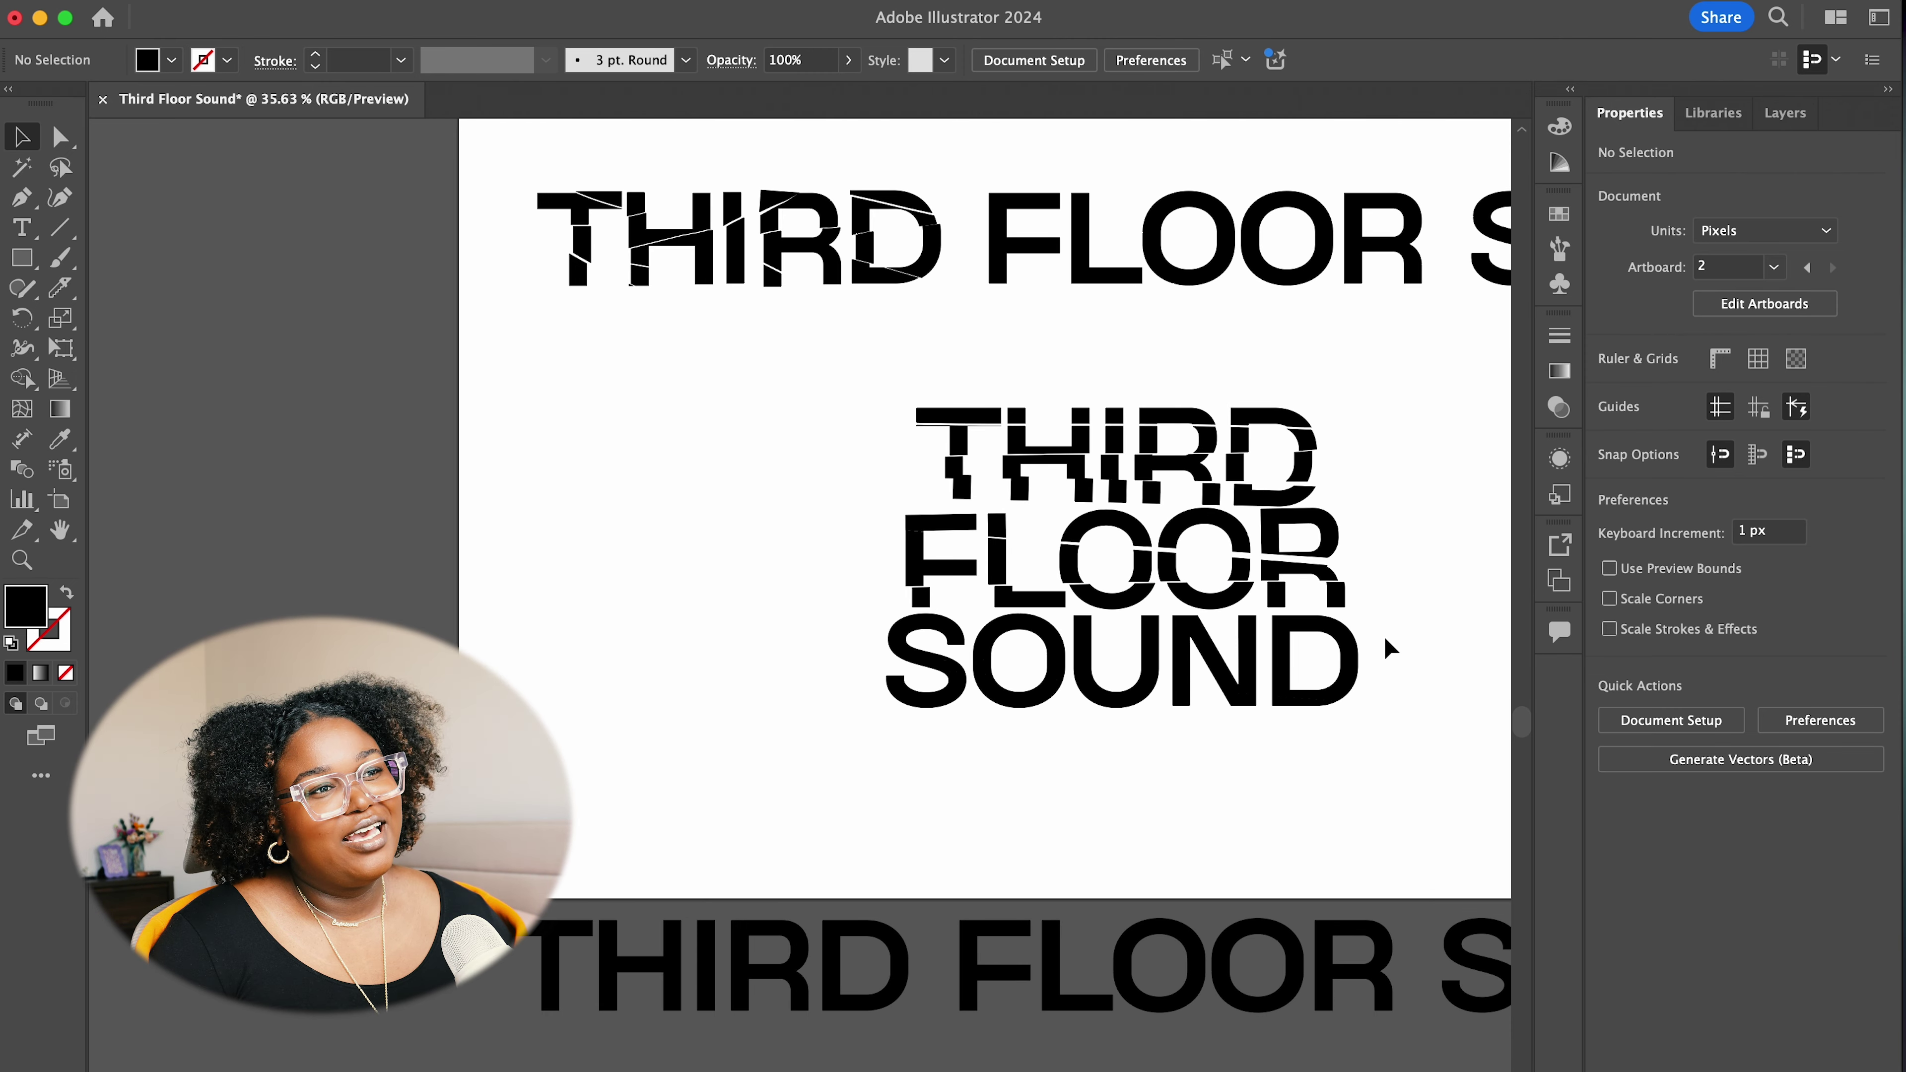
{"action": "left_click_drag", "start_coordinate": [1020, 593], "coordinate": [726, 356]}
{"action": "left_click", "coordinate": [1413, 644]}
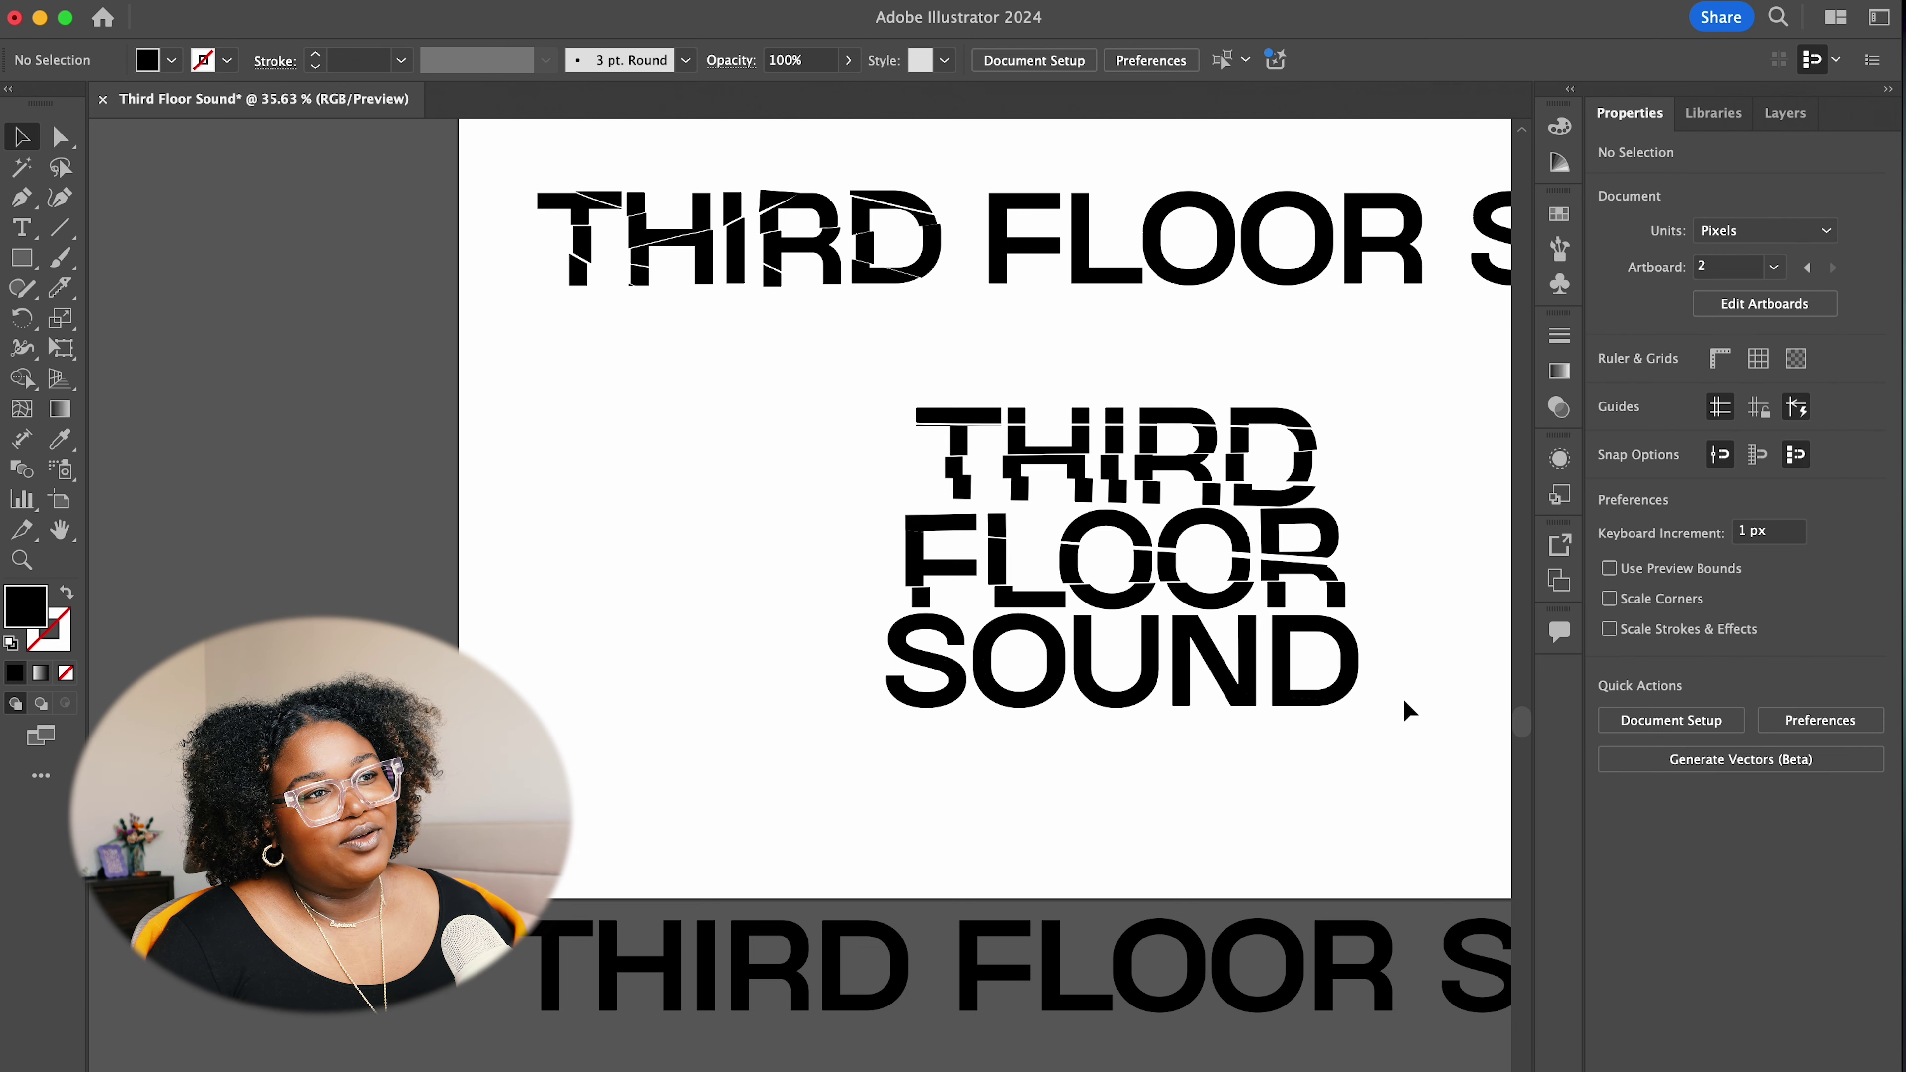
{"action": "left_click_drag", "start_coordinate": [1404, 709], "coordinate": [927, 364]}
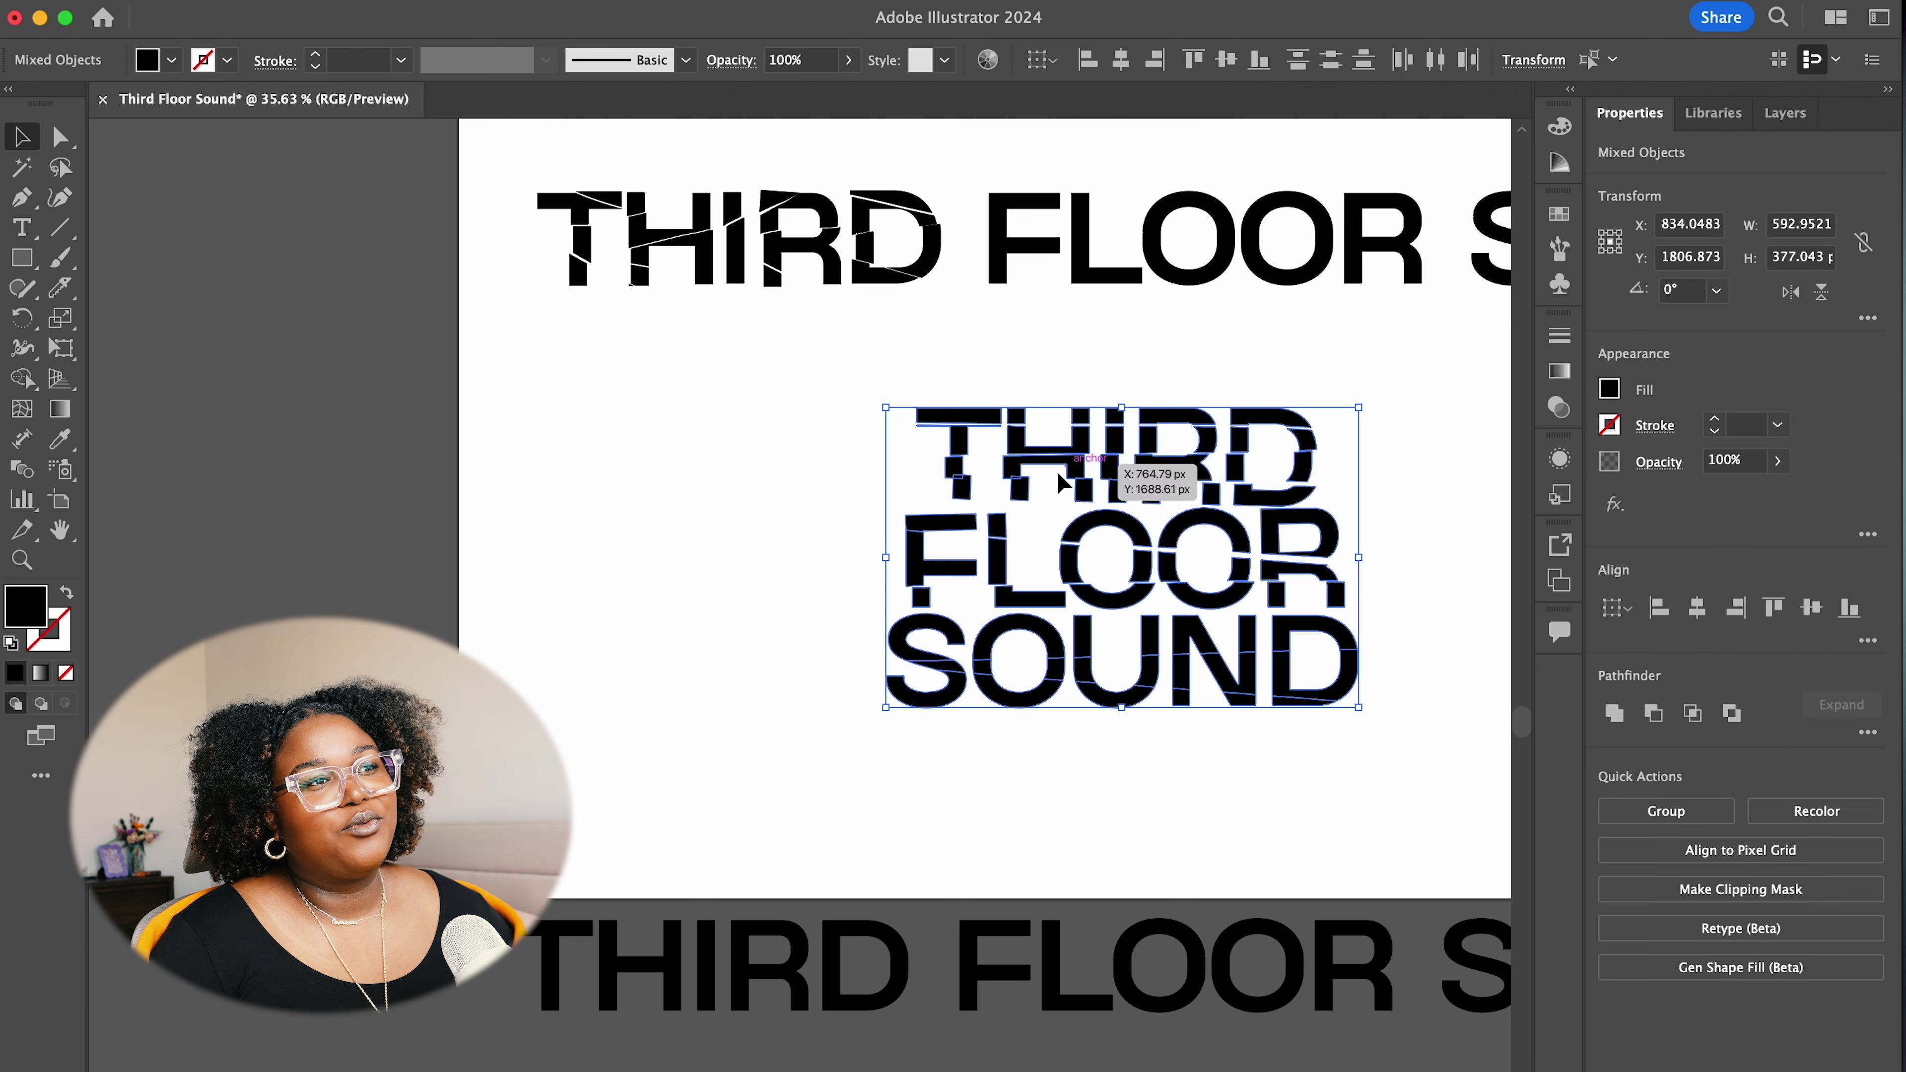
{"action": "left_click_drag", "start_coordinate": [1056, 468], "coordinate": [81, 287]}
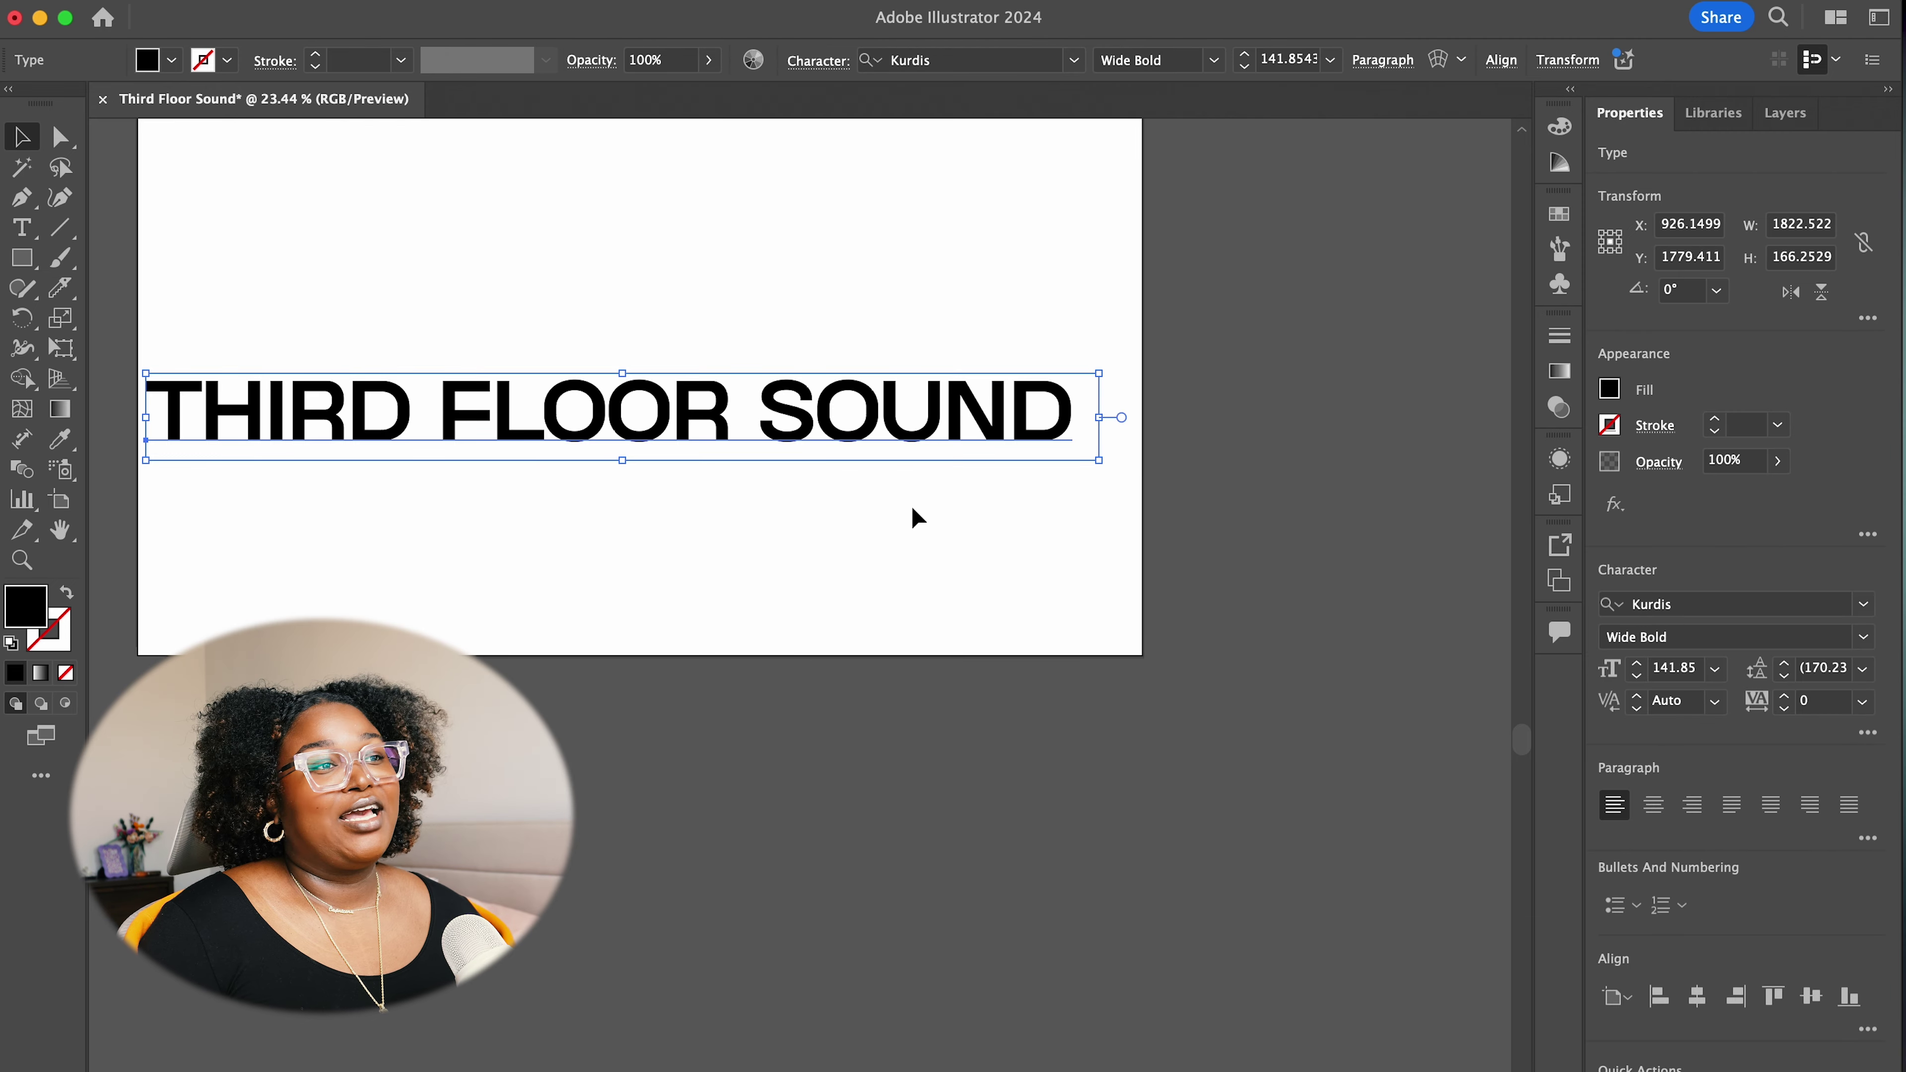
Nudge the outlined THIRD FLOOR SOUND line up-right and ungroup it into separate word shapes
{"action": "left_click", "coordinate": [910, 505]}
{"action": "left_click_drag", "start_coordinate": [948, 612], "coordinate": [836, 894]}
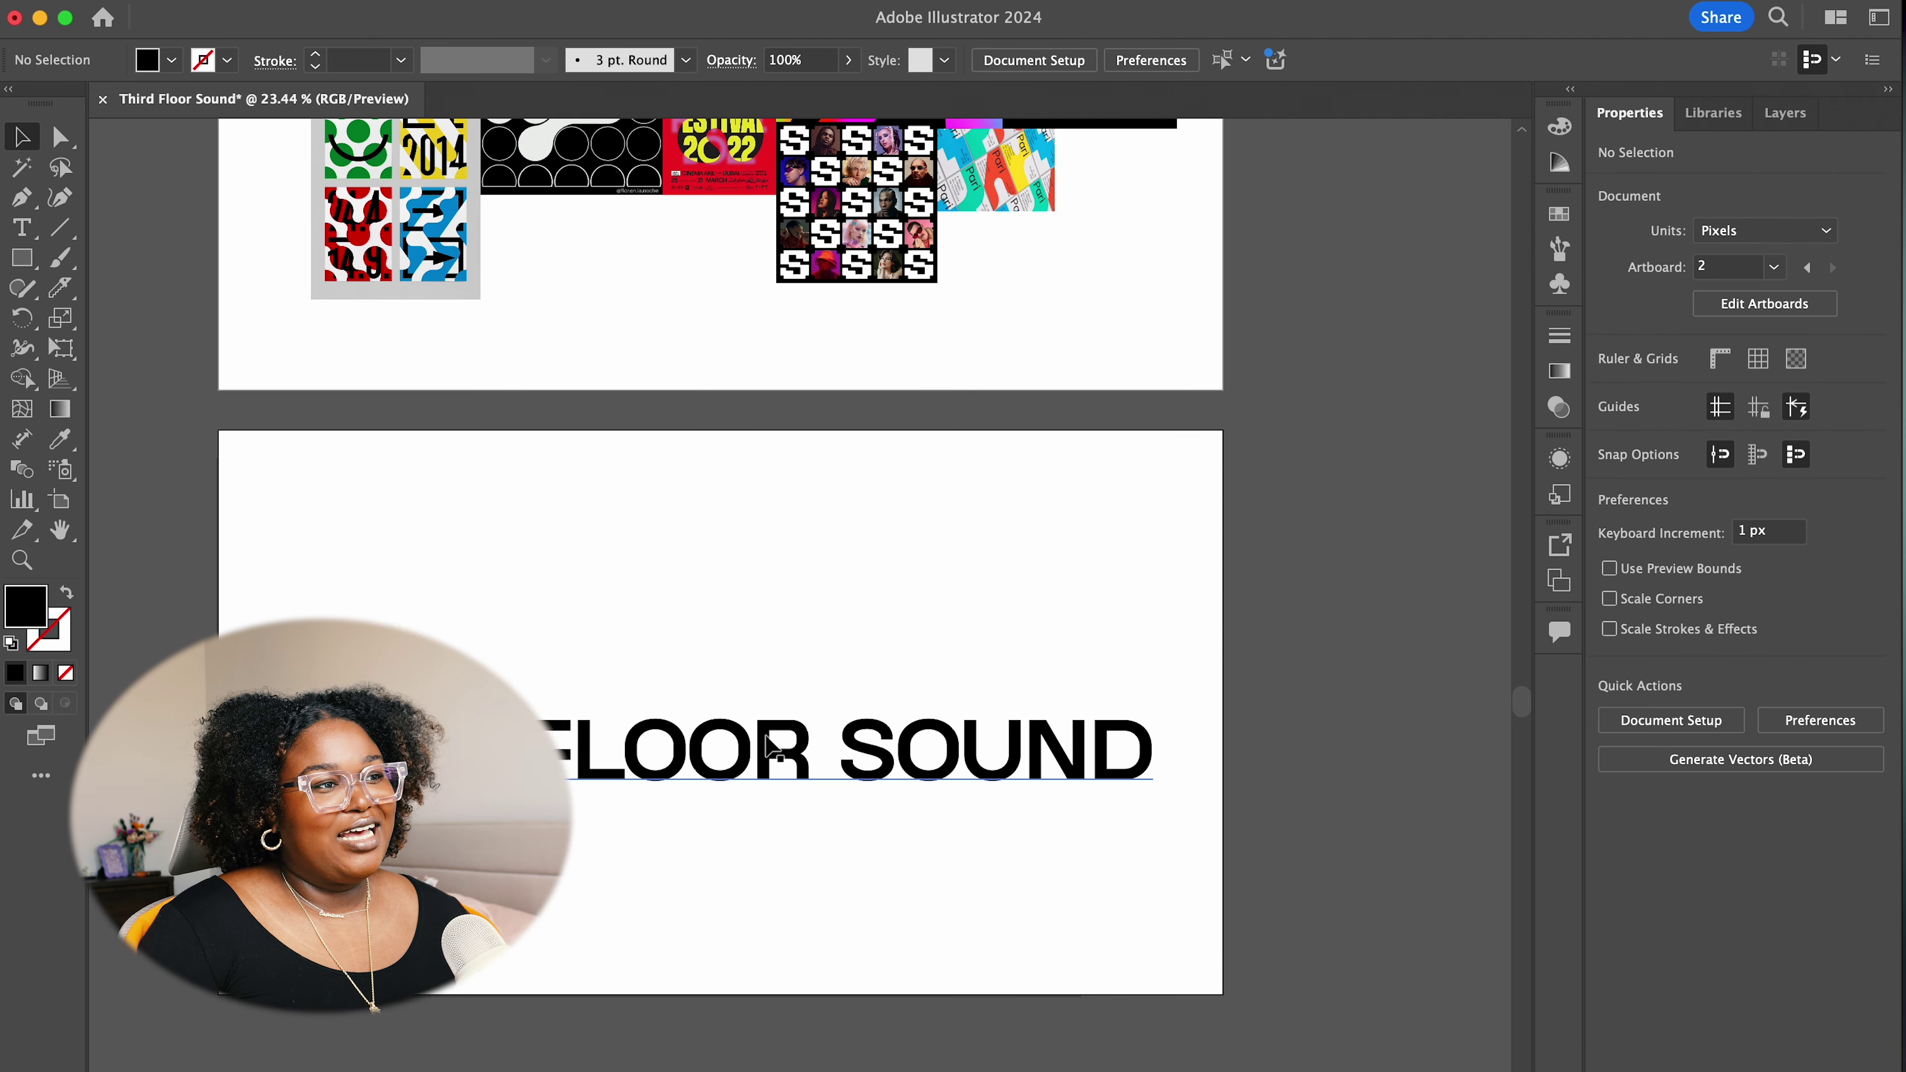
{"action": "left_click_drag", "start_coordinate": [750, 739], "coordinate": [769, 722]}
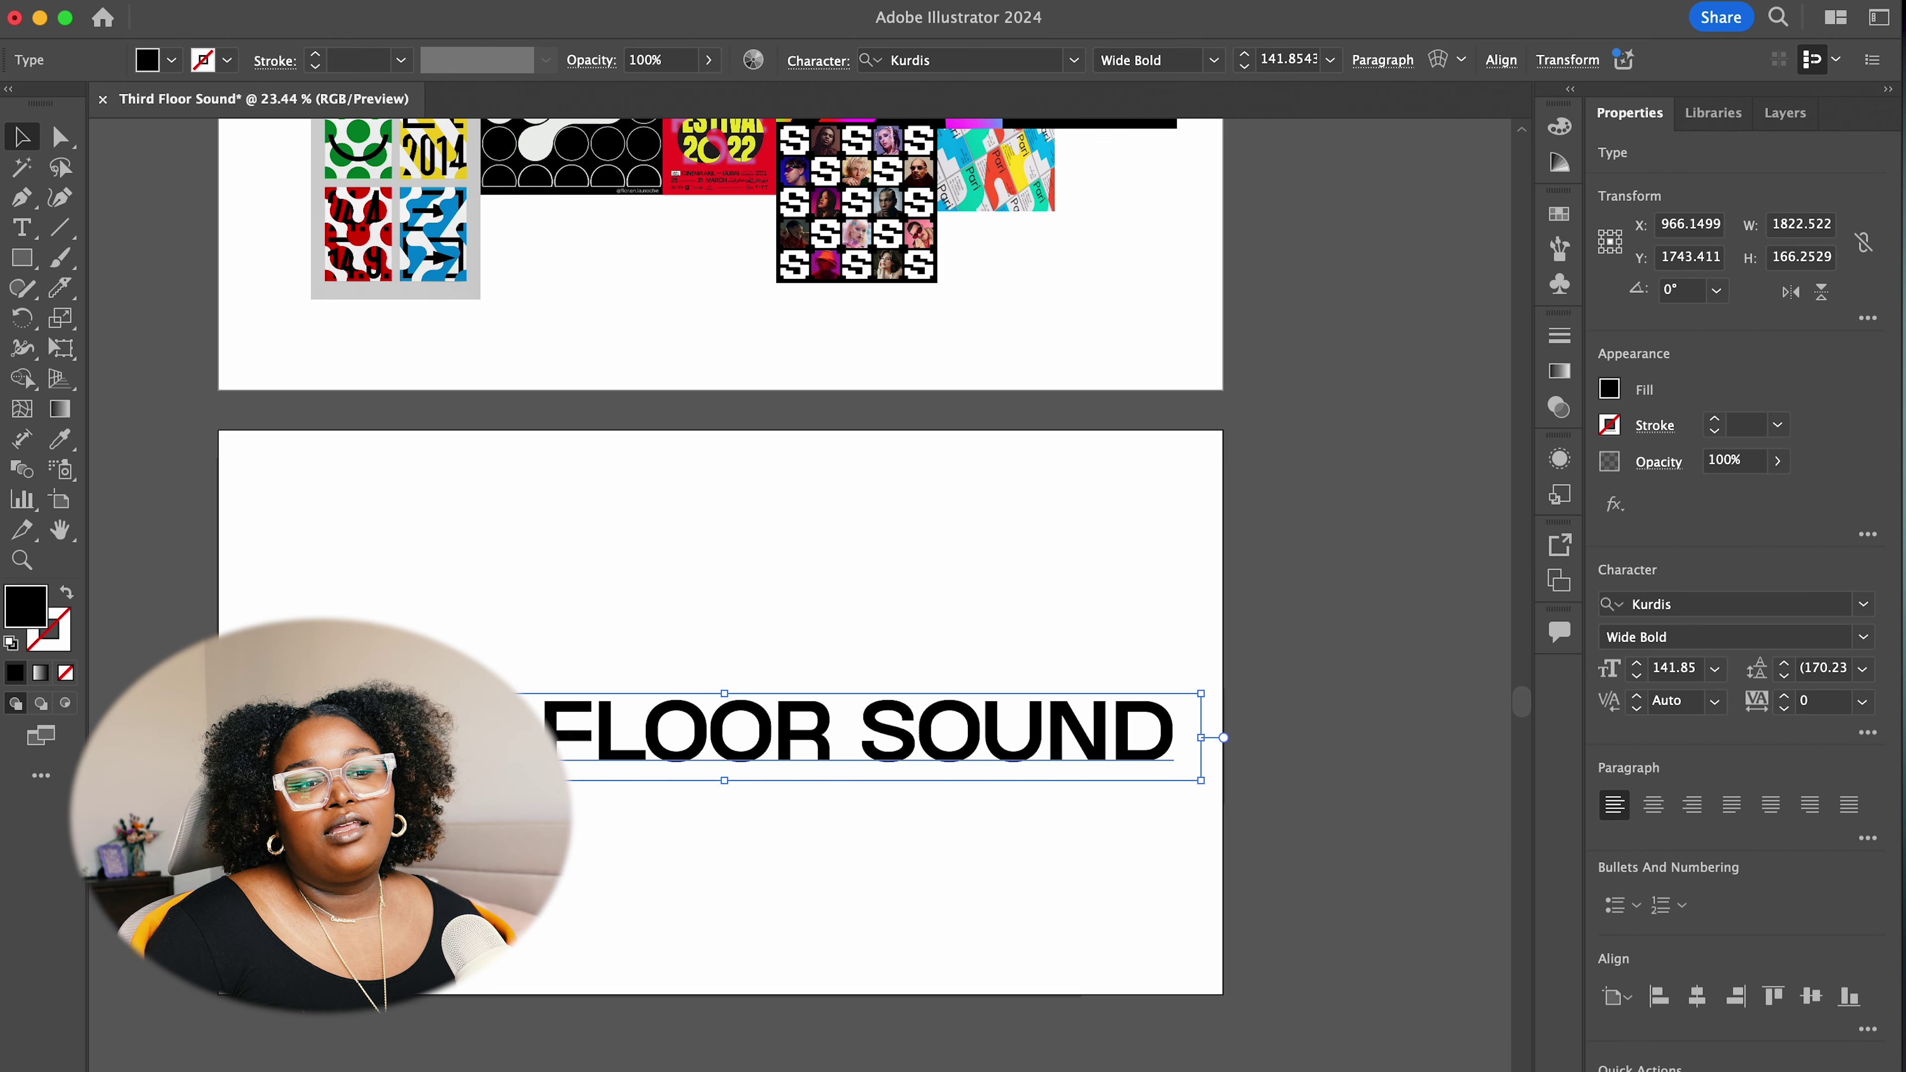
{"action": "left_click", "coordinate": [1013, 785]}
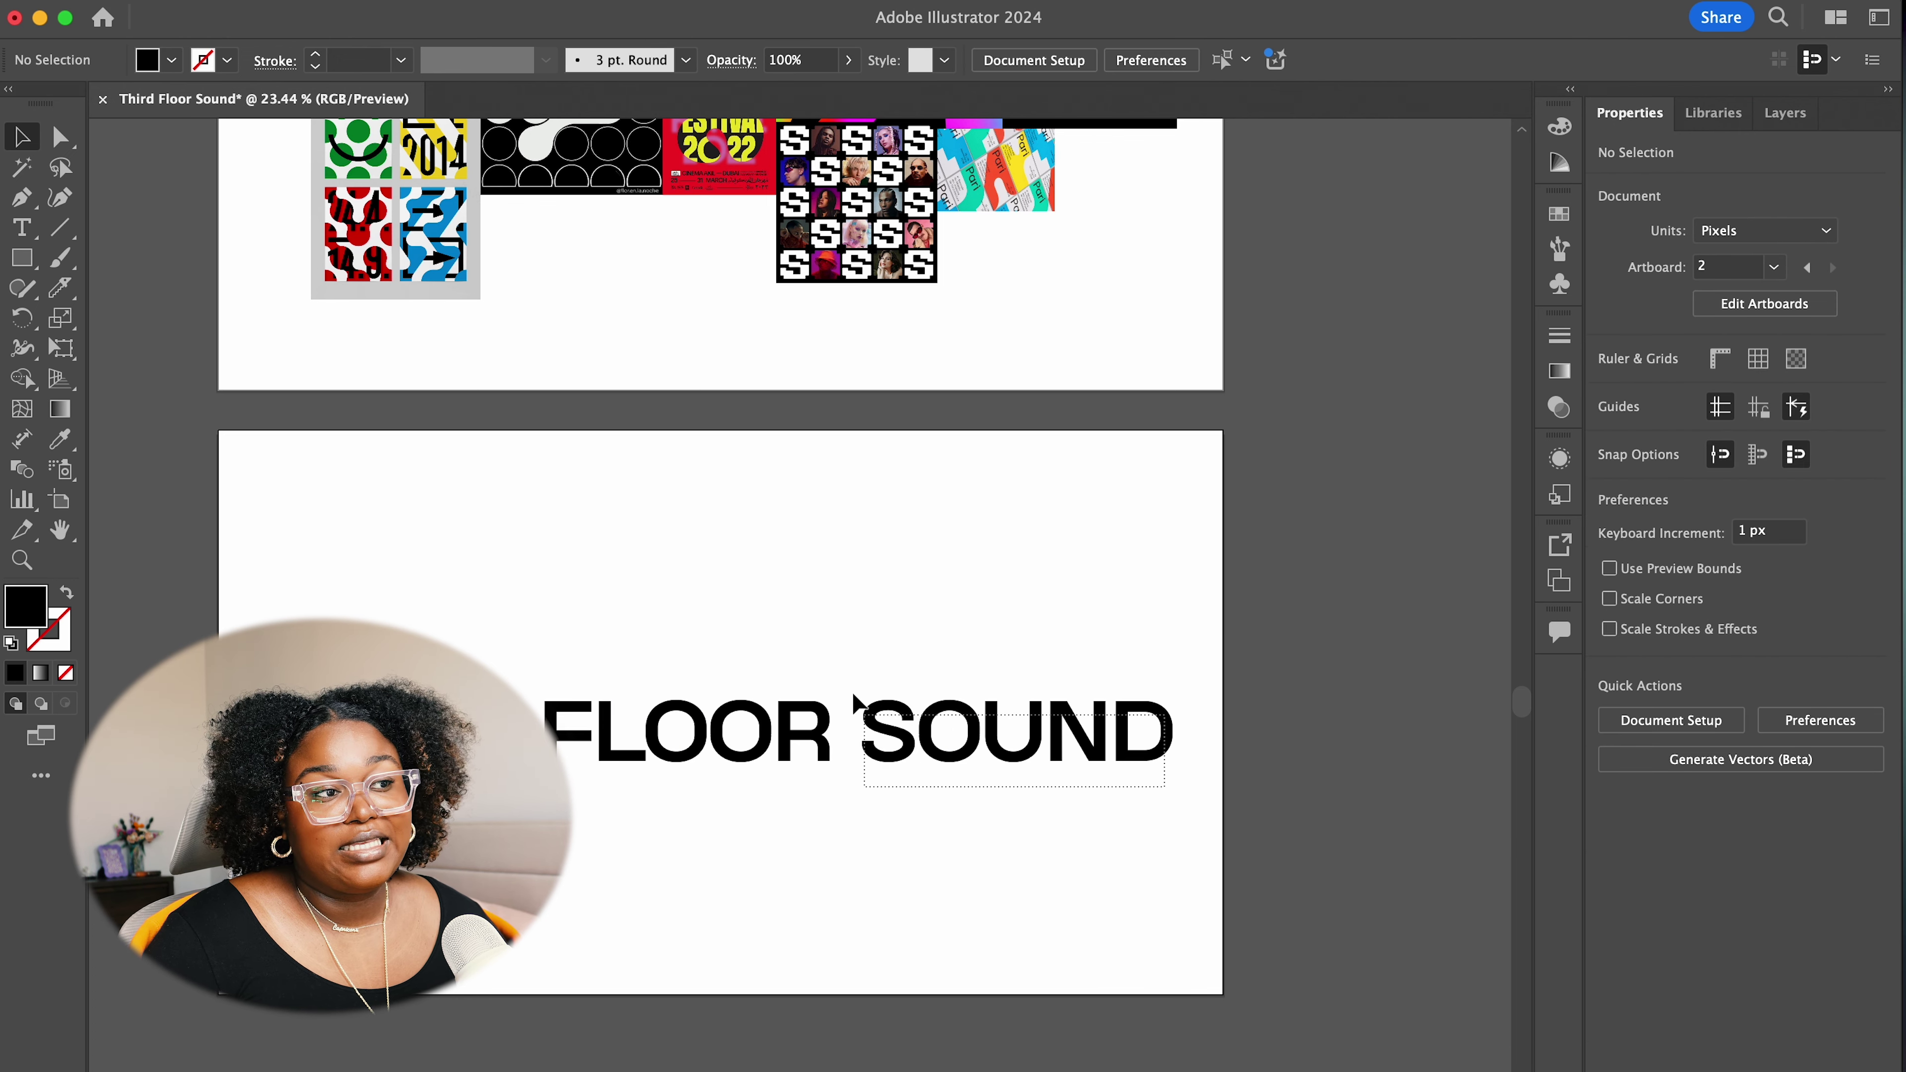
{"action": "left_click", "coordinate": [930, 751]}
{"action": "left_click", "coordinate": [1815, 811]}
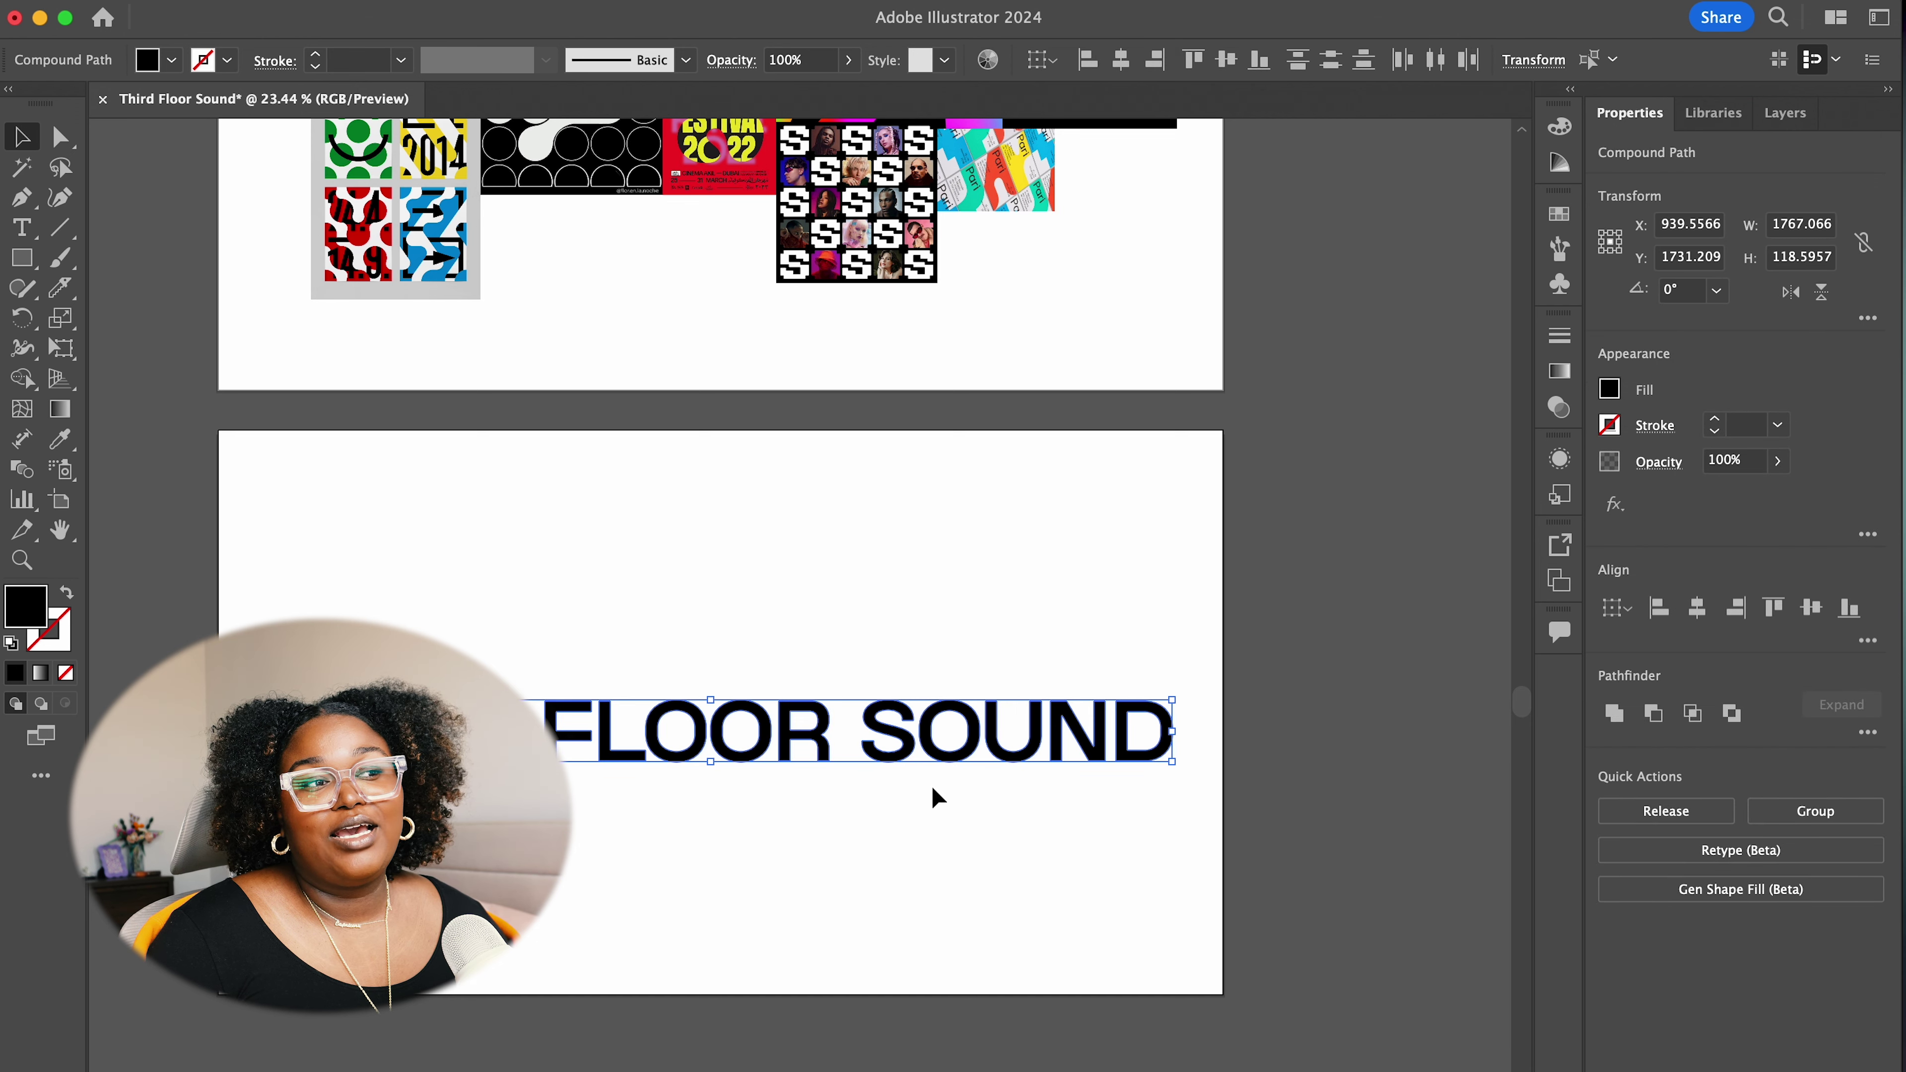
{"action": "left_click", "coordinate": [1115, 818]}
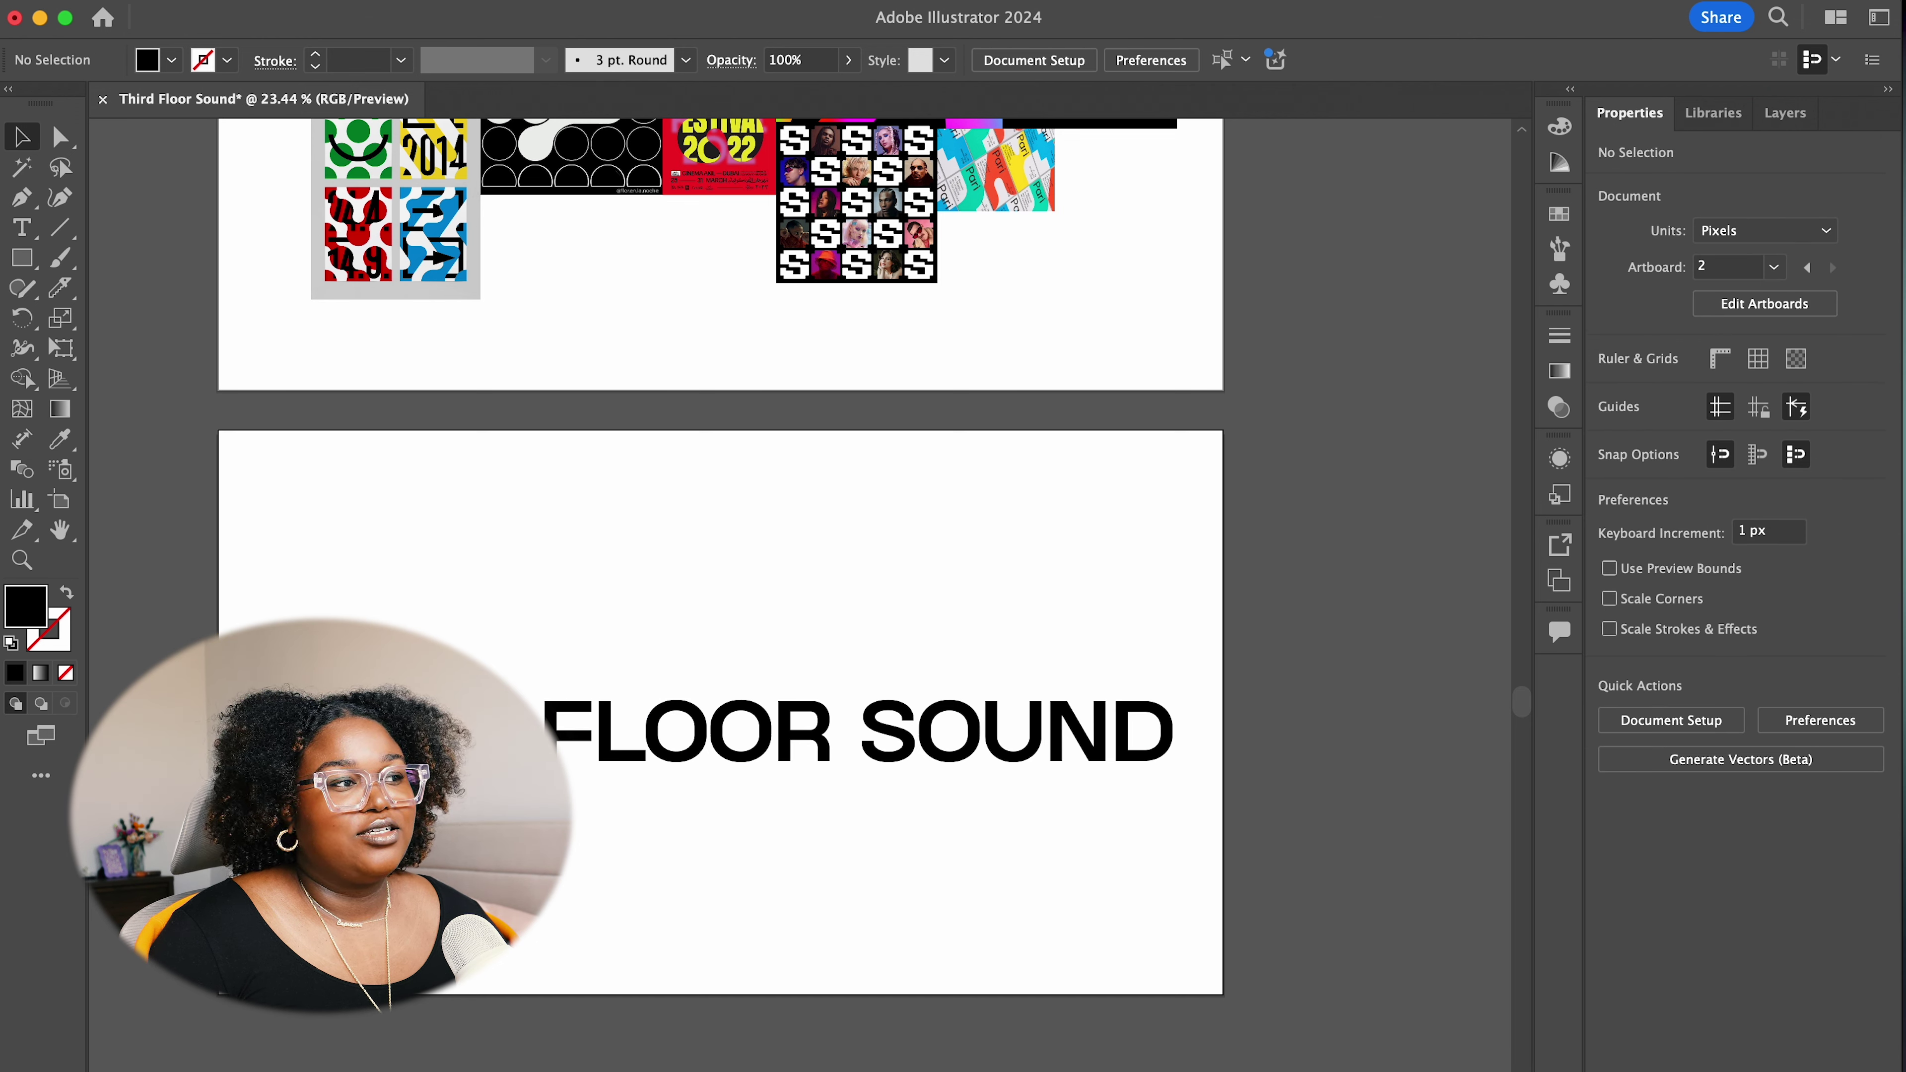
Move THIRD above FLOOR SOUND, then enlarge the stacked block and shift it left and down
{"action": "left_click", "coordinate": [525, 780]}
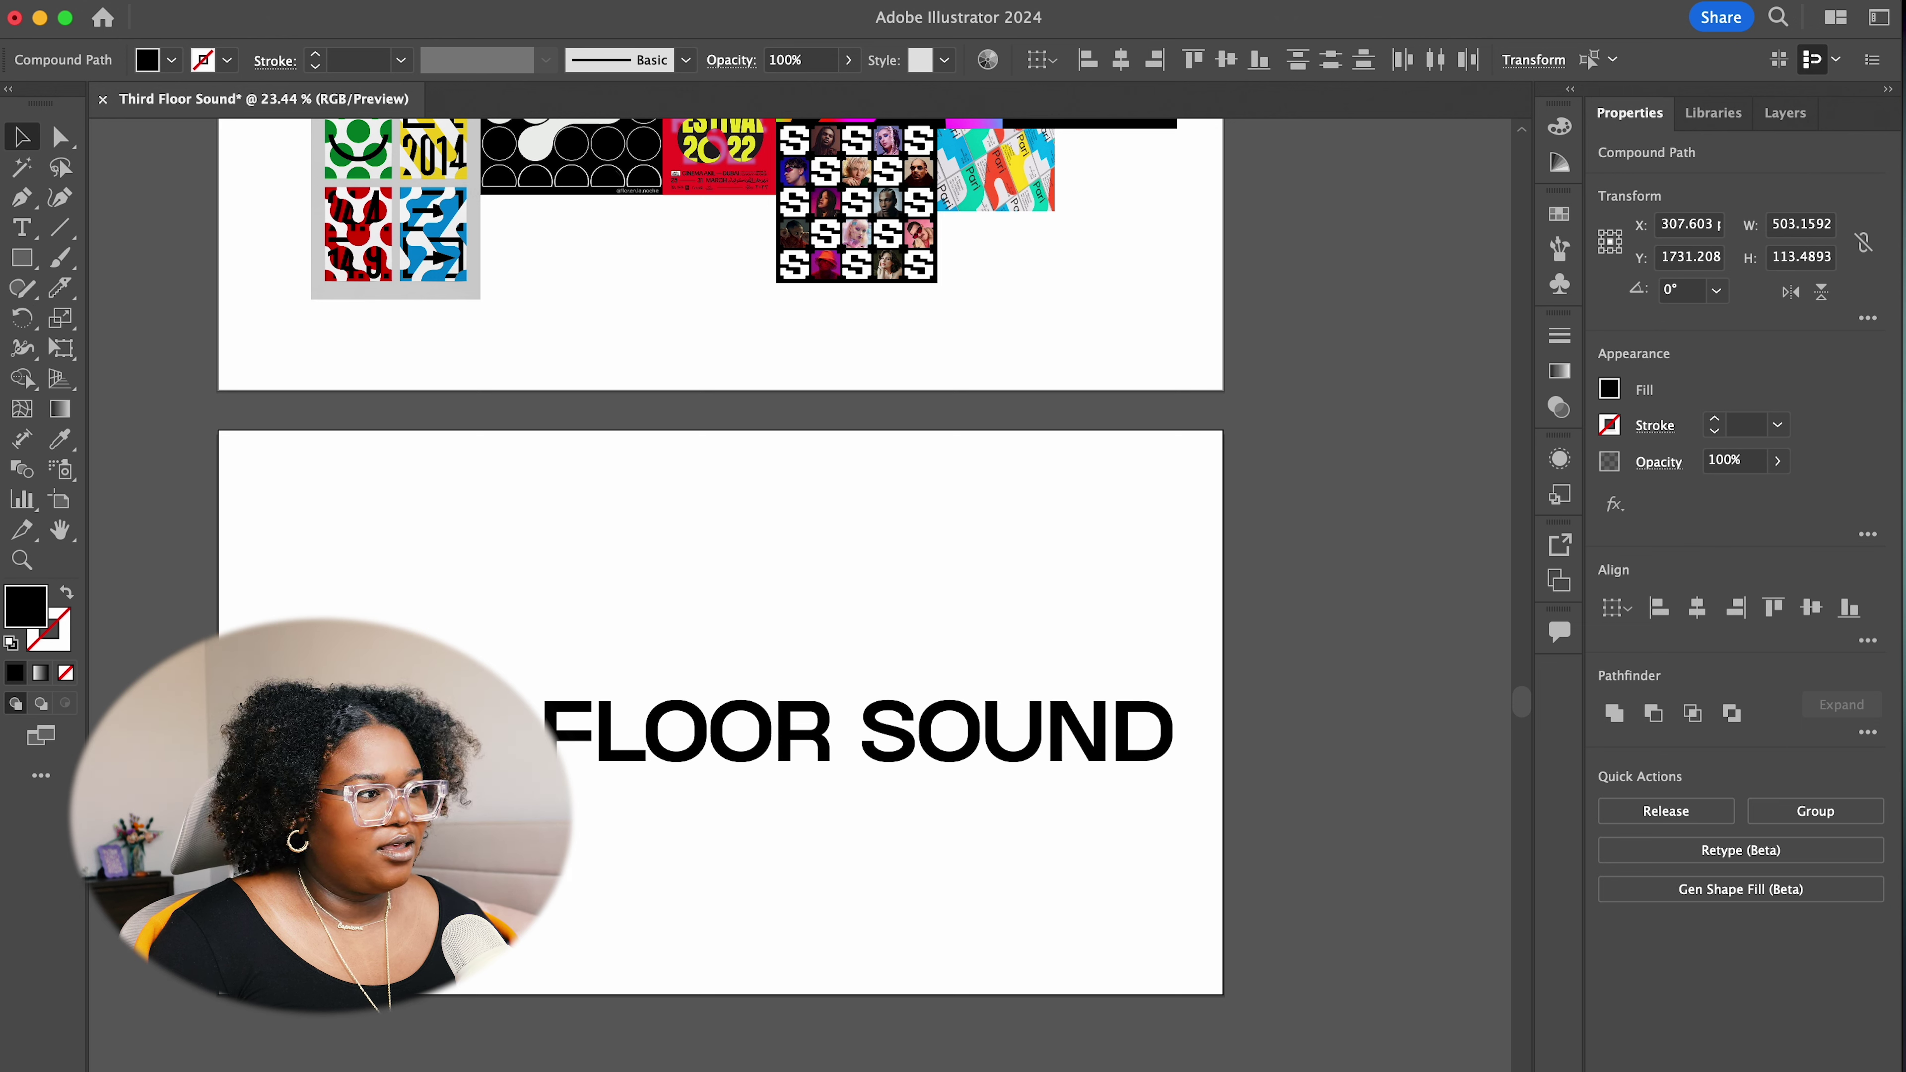
{"action": "left_click_drag", "start_coordinate": [535, 732], "coordinate": [741, 678]}
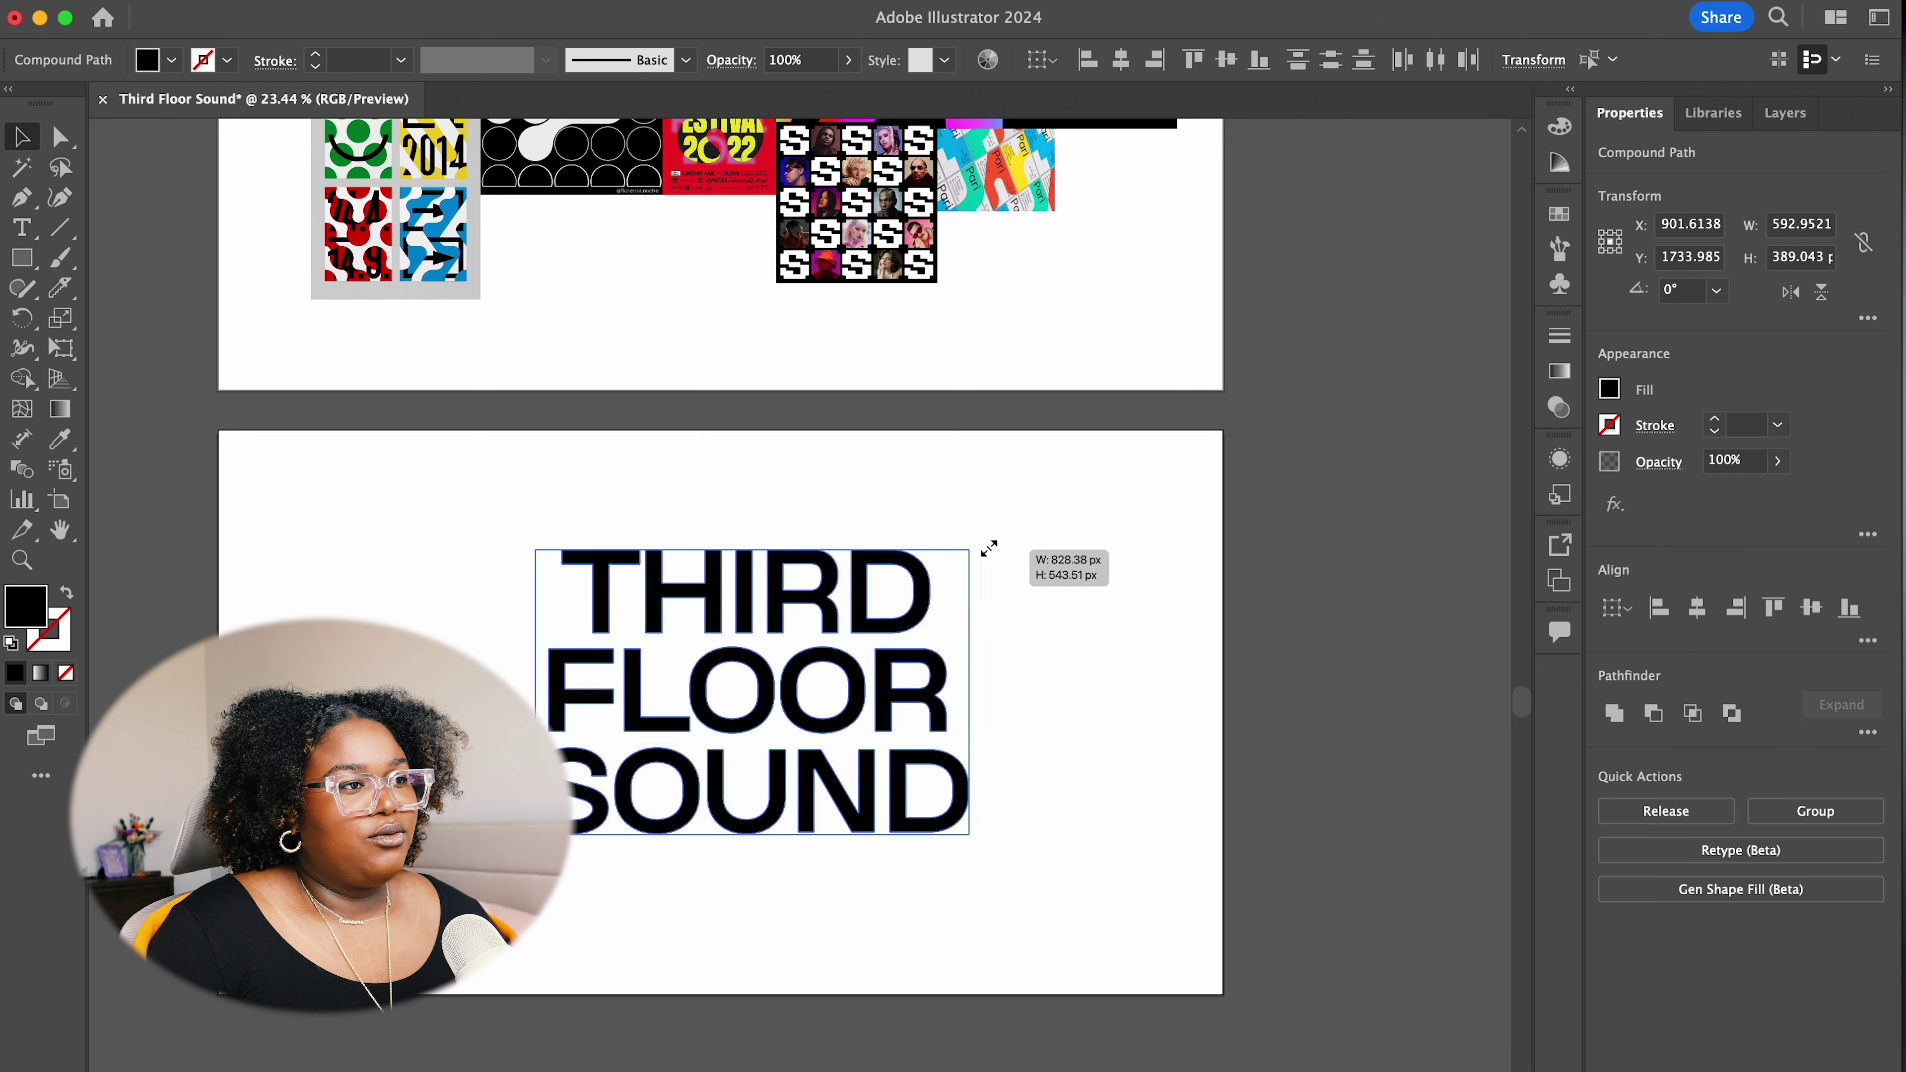
{"action": "left_click_drag", "start_coordinate": [986, 544], "coordinate": [1013, 520]}
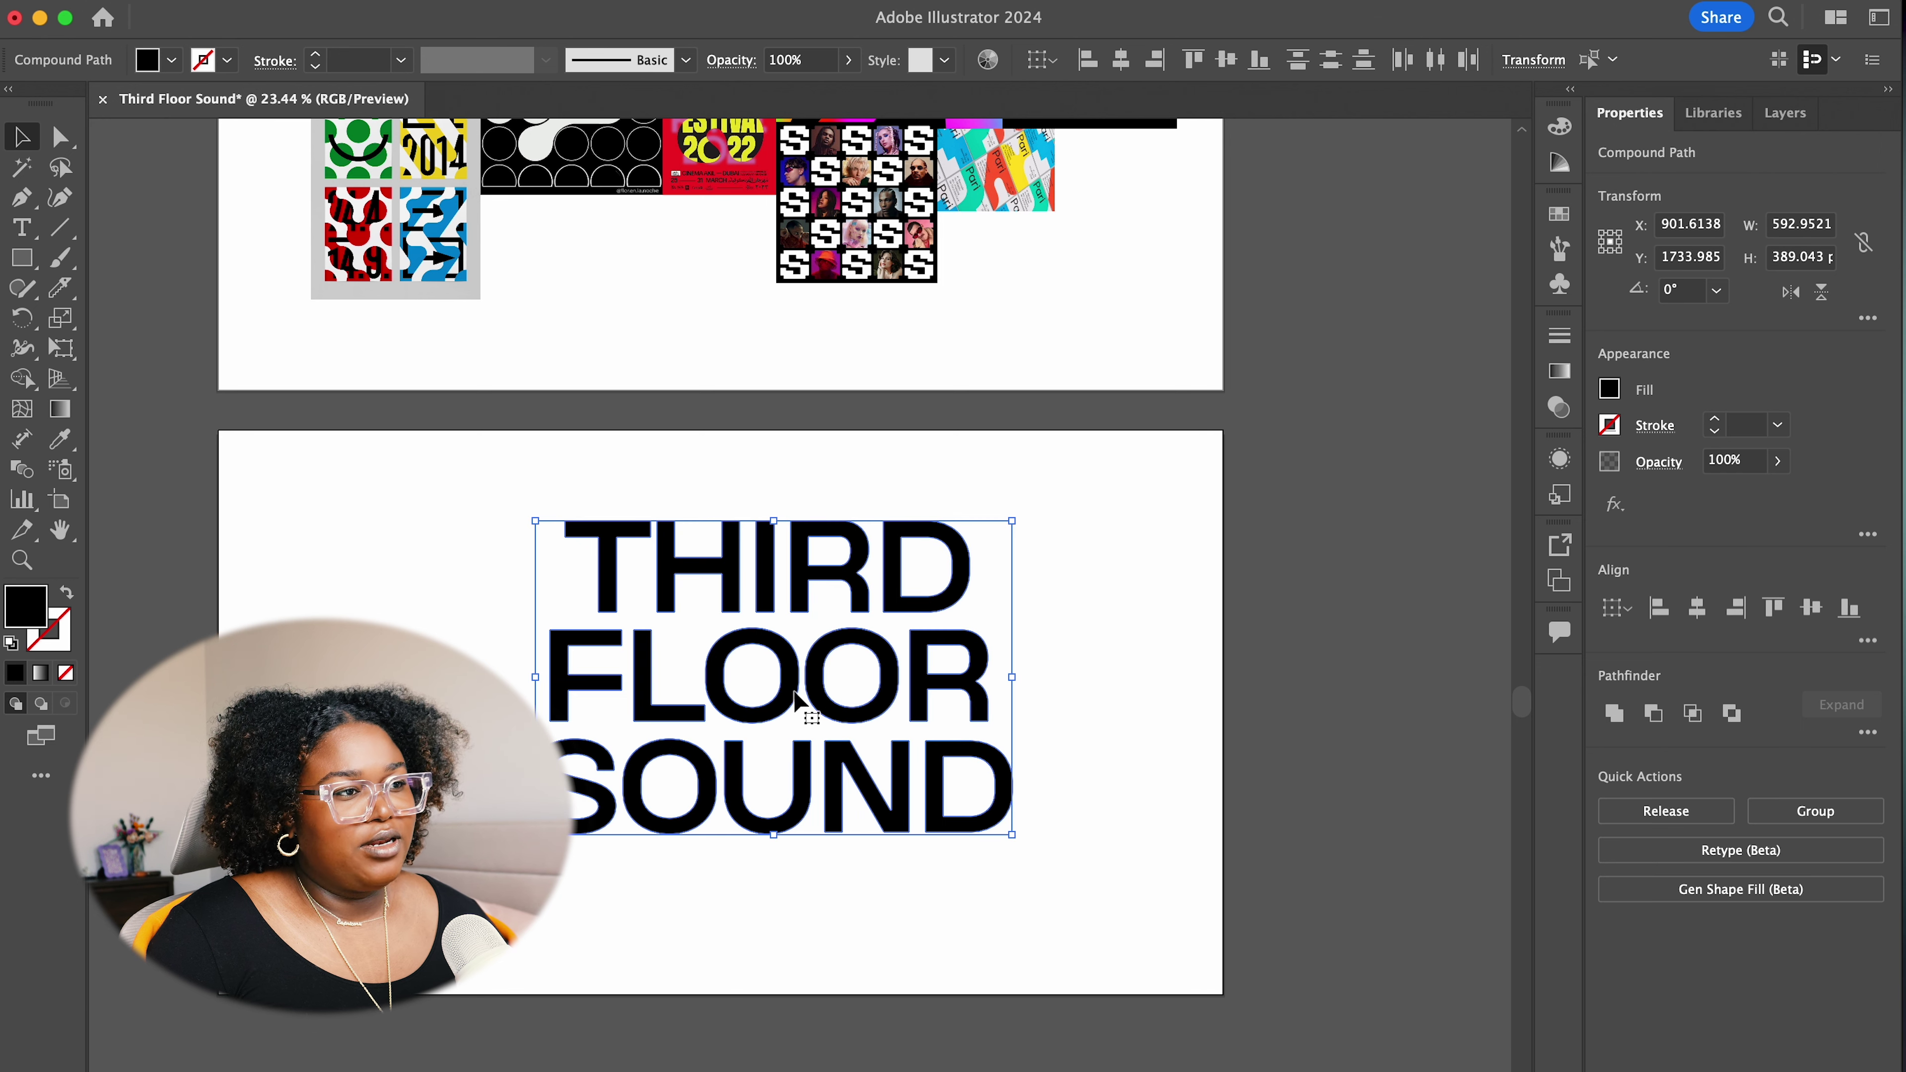
{"action": "left_click_drag", "start_coordinate": [814, 686], "coordinate": [771, 729]}
{"action": "left_click", "coordinate": [1014, 757]}
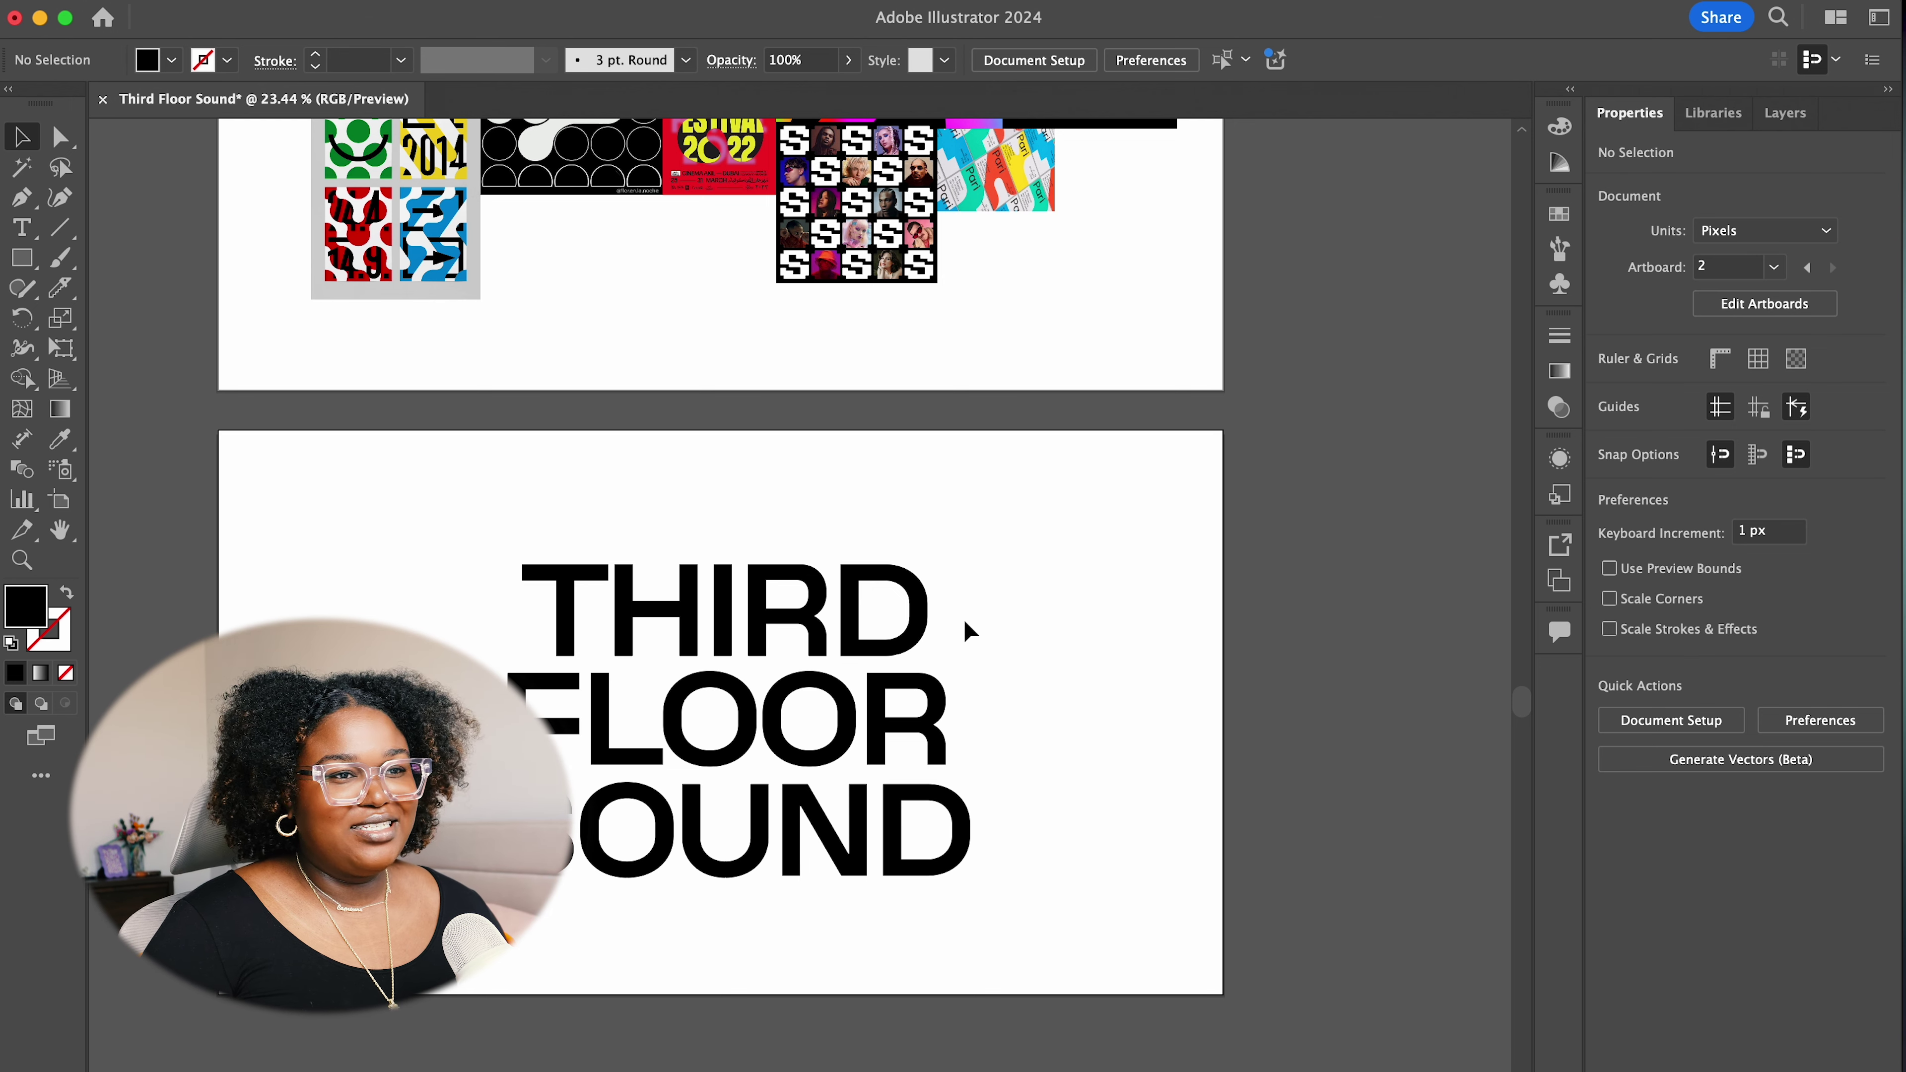
{"action": "left_click_drag", "start_coordinate": [948, 587], "coordinate": [542, 604]}
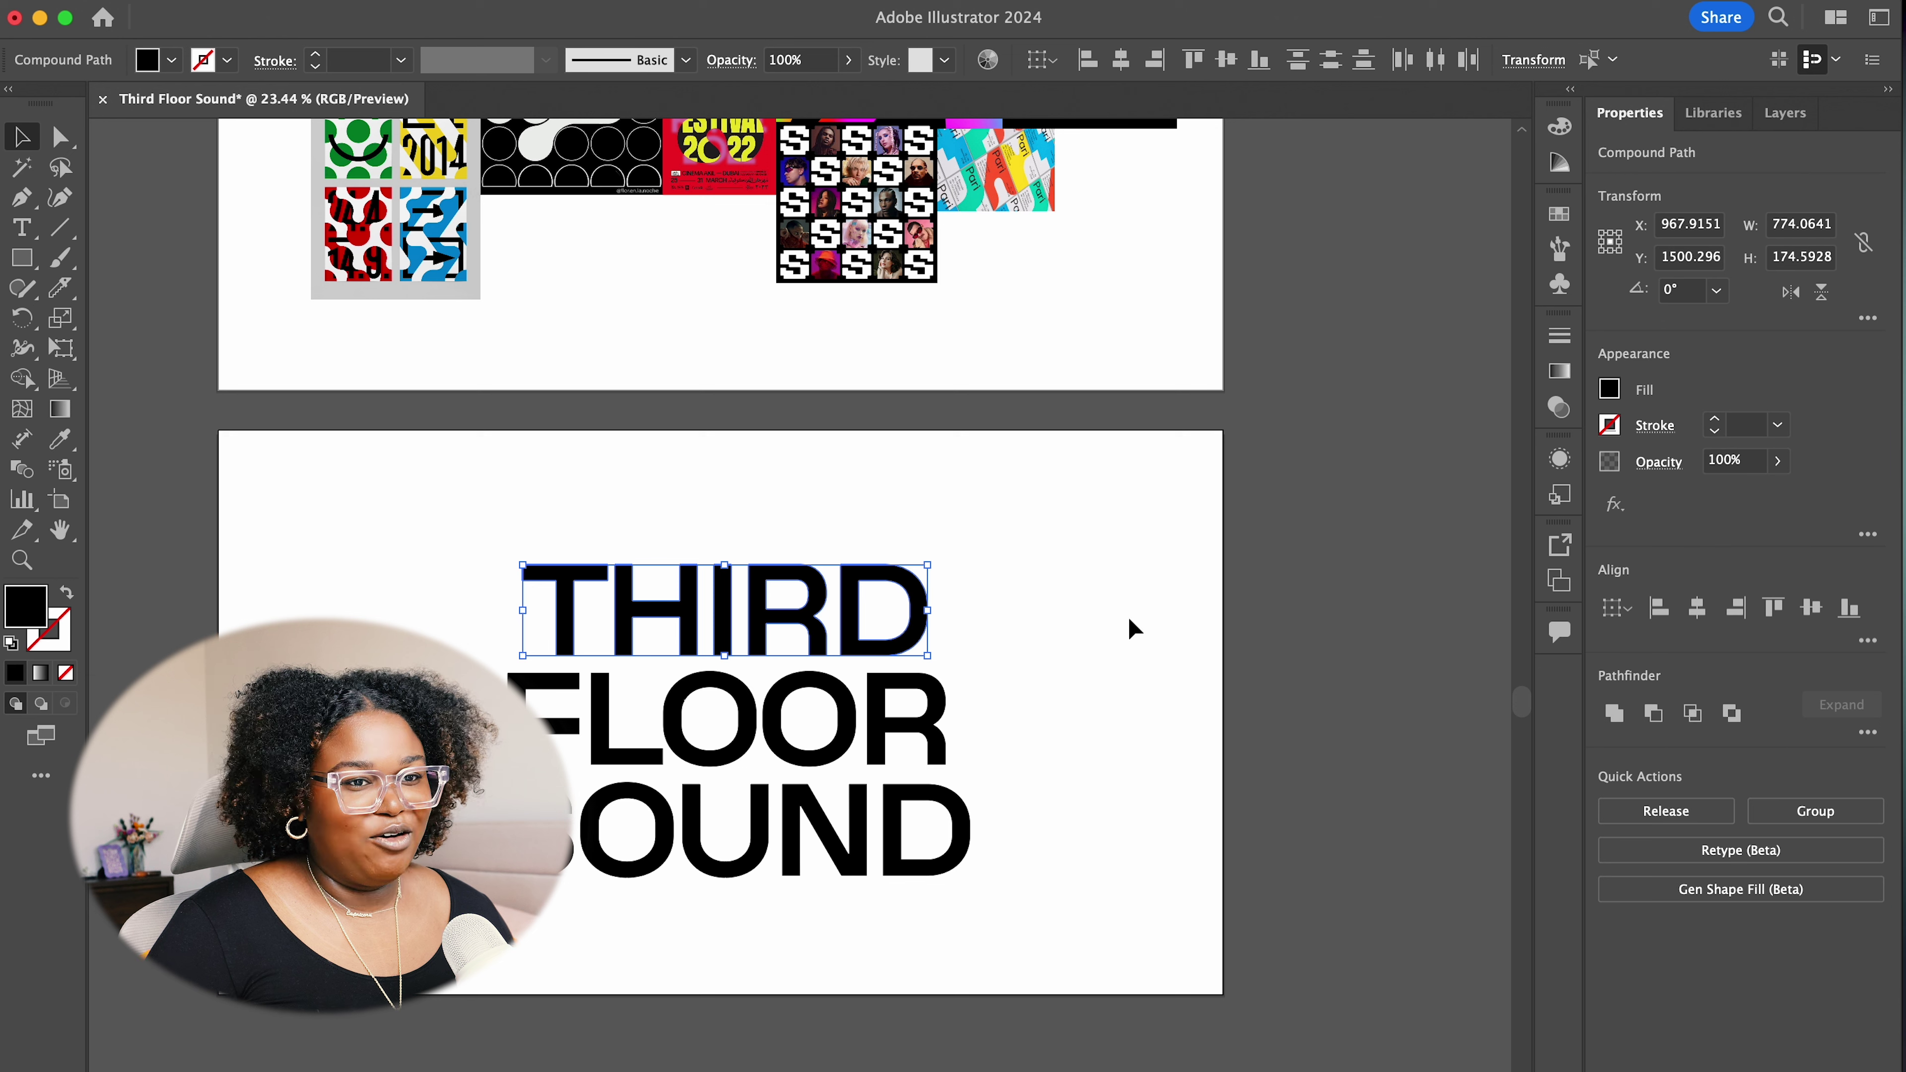
Shear THIRD about 13° along a tilted custom axis so it slants strongly
{"action": "left_click", "coordinate": [1614, 504]}
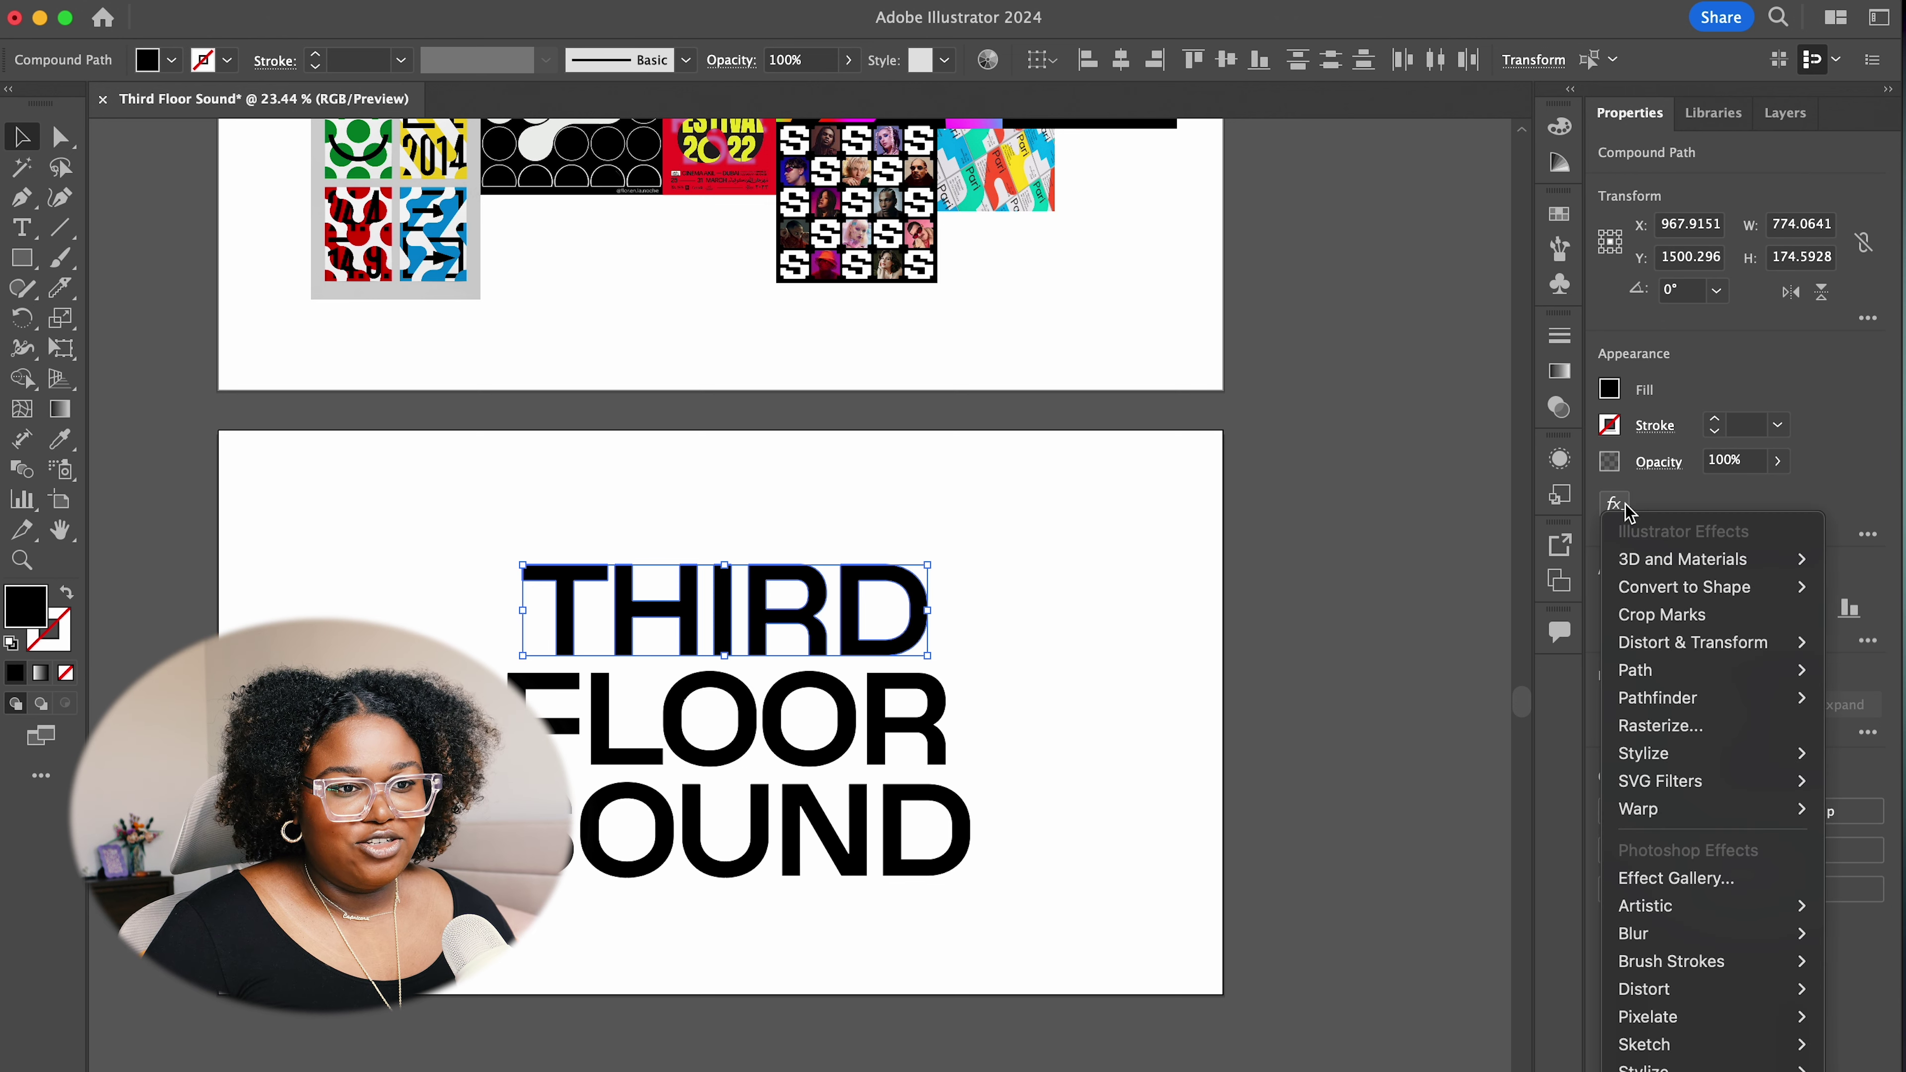
{"action": "mouse_move", "coordinate": [1761, 794]}
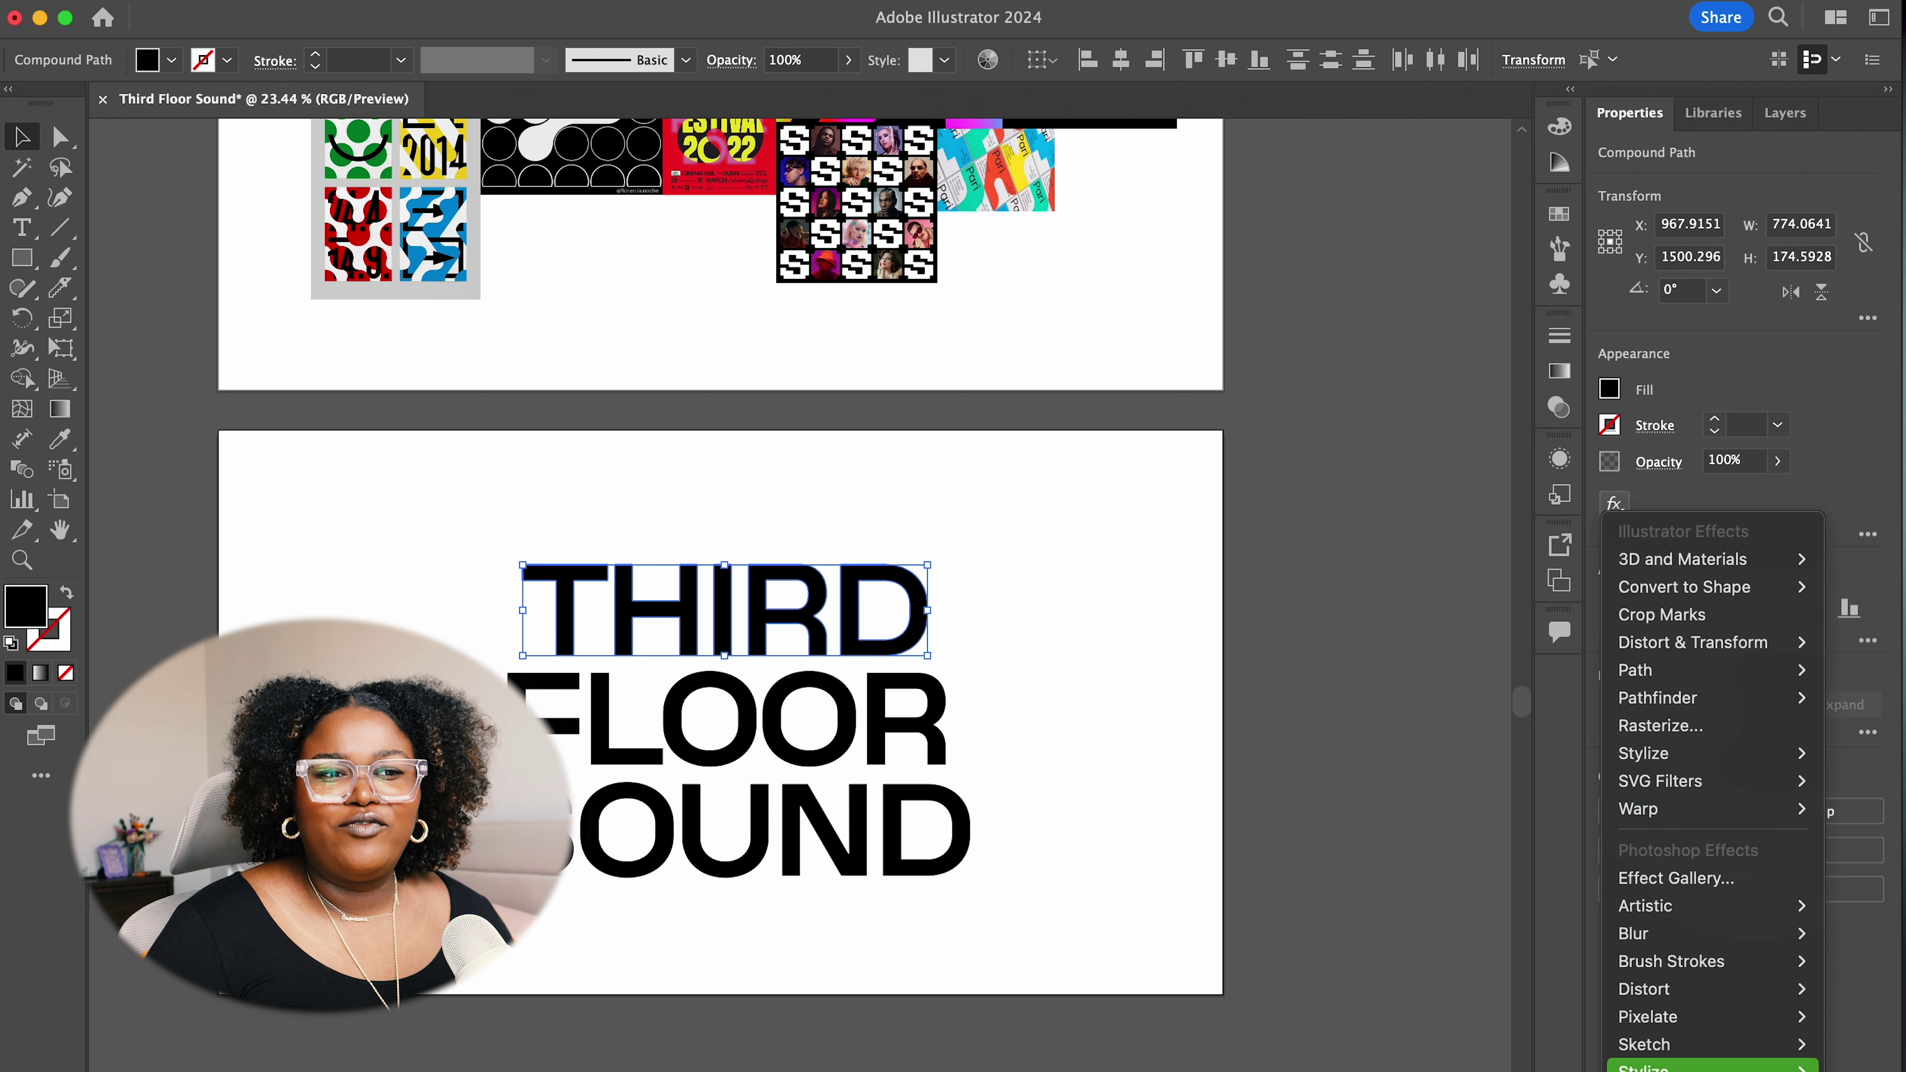
{"action": "mouse_move", "coordinate": [1756, 1067]}
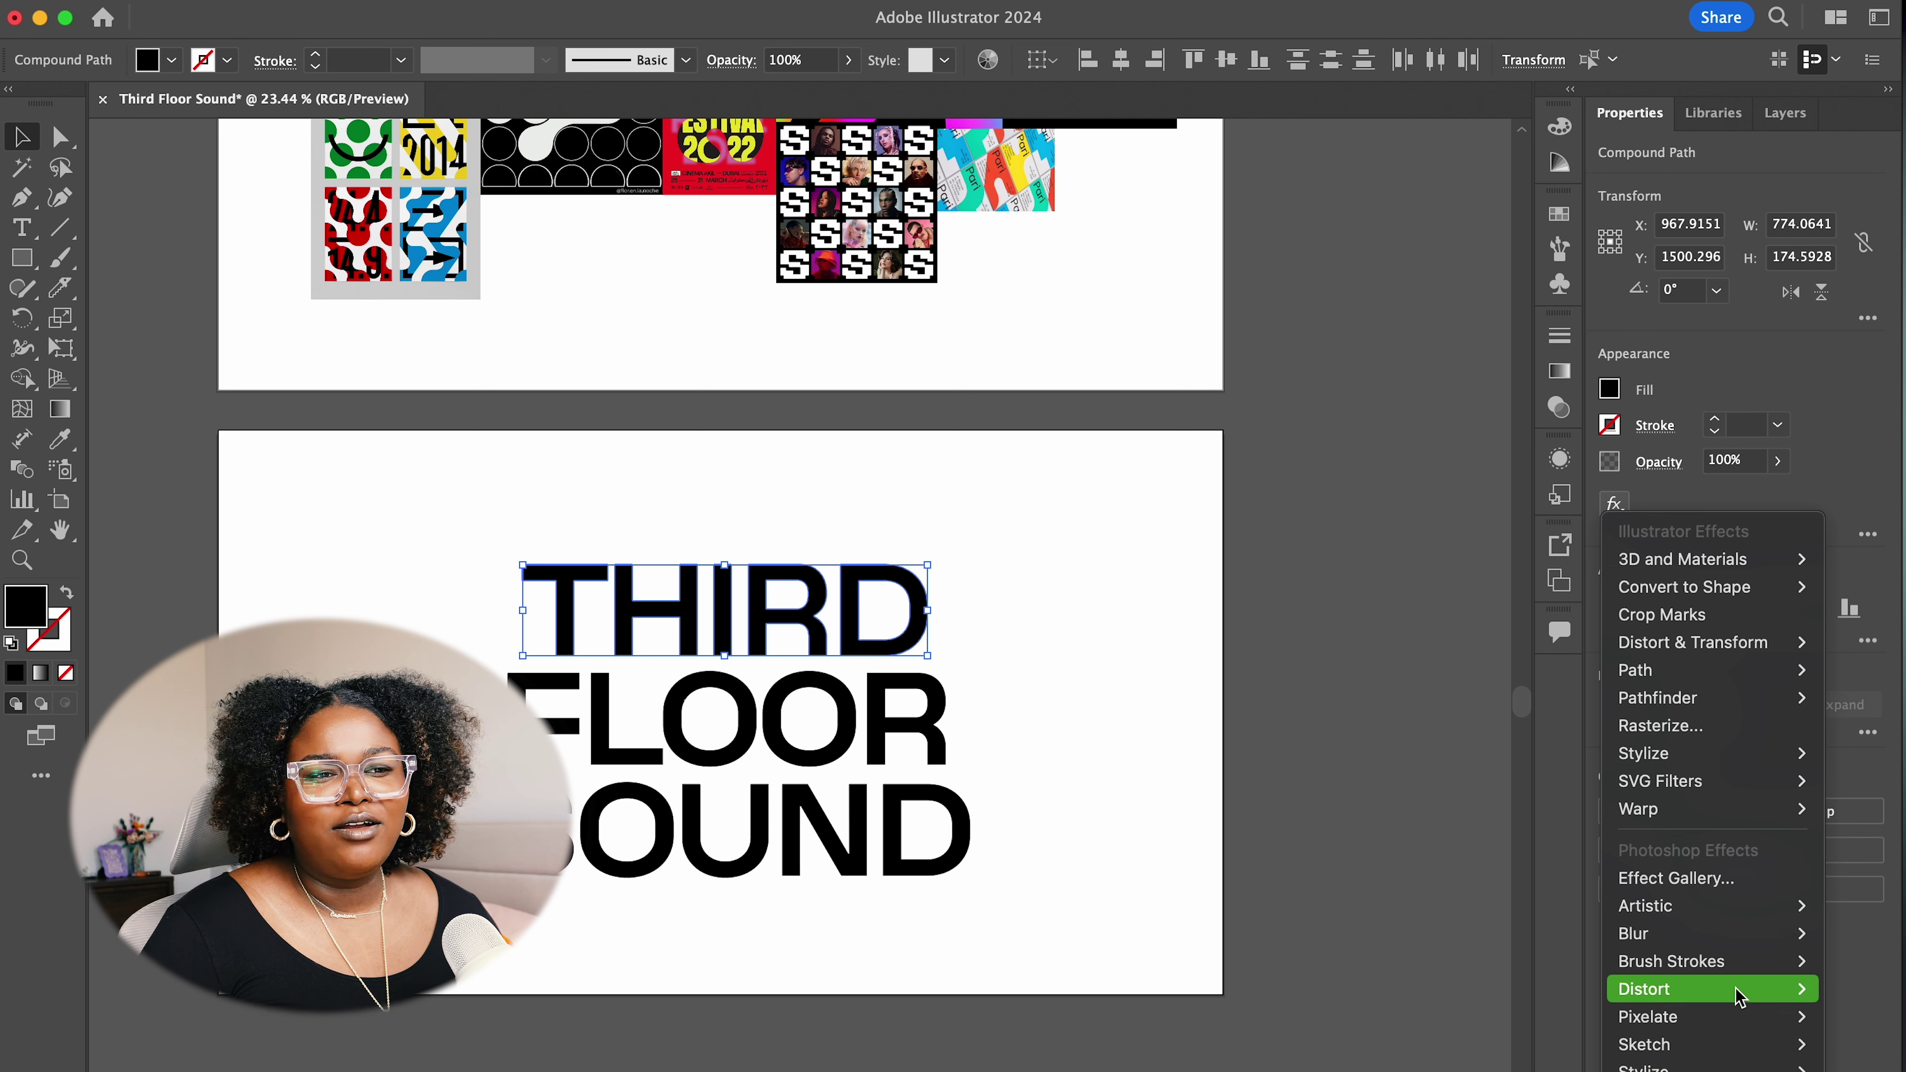
{"action": "mouse_move", "coordinate": [1738, 760]}
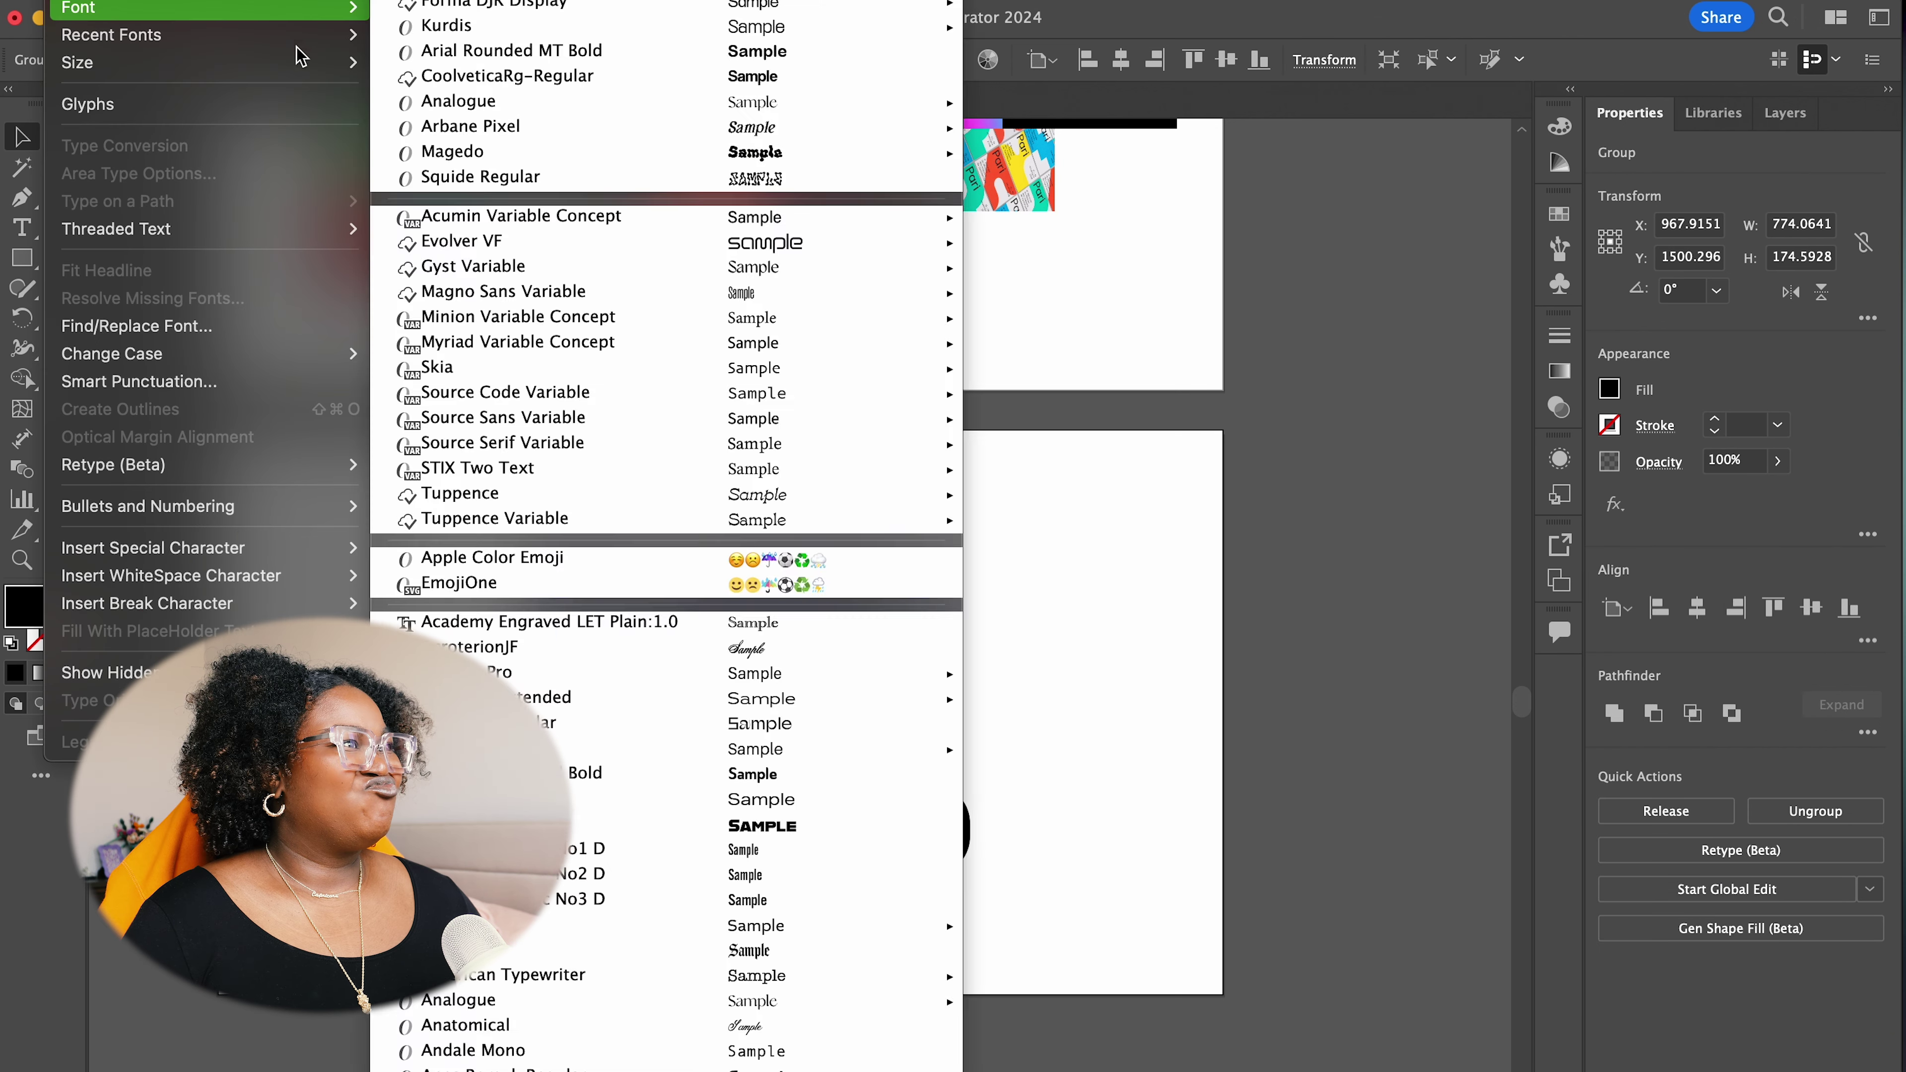
{"action": "mouse_move", "coordinate": [356, 72]}
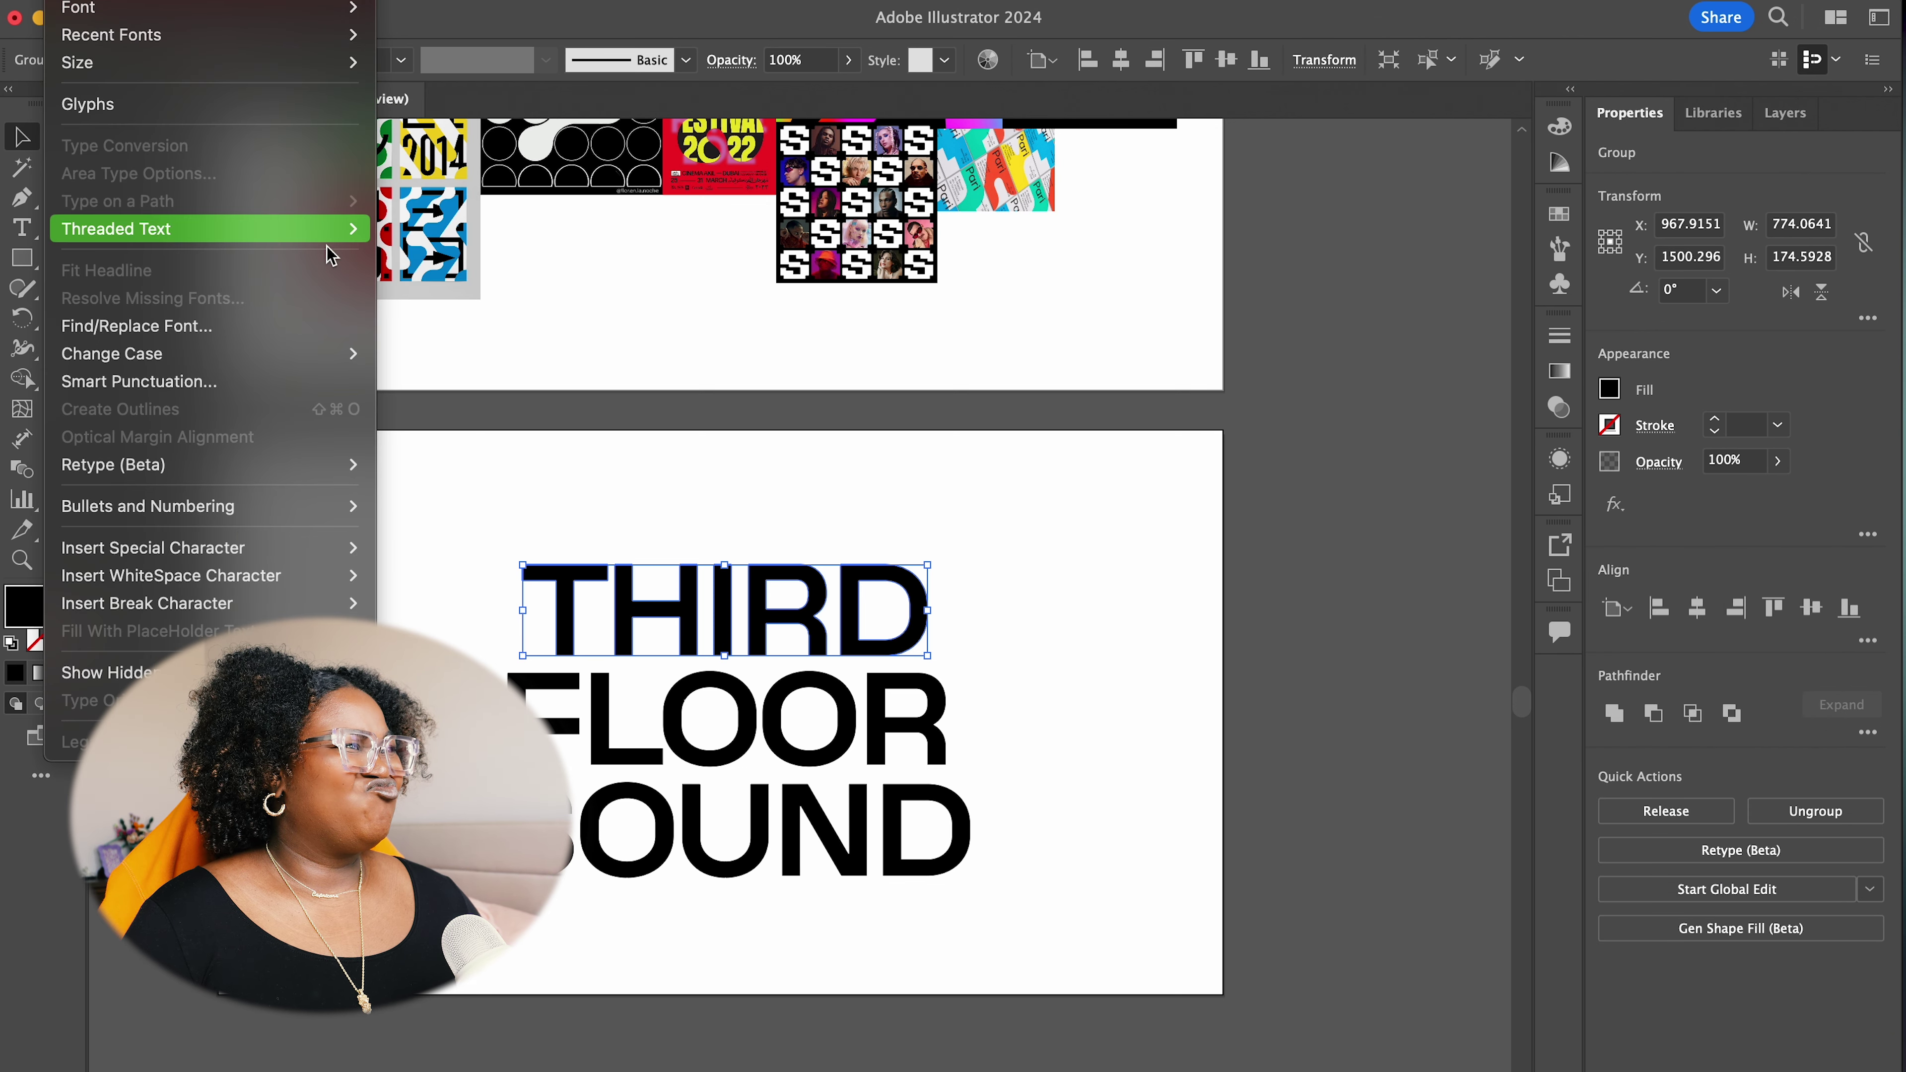
{"action": "mouse_move", "coordinate": [15, 0]}
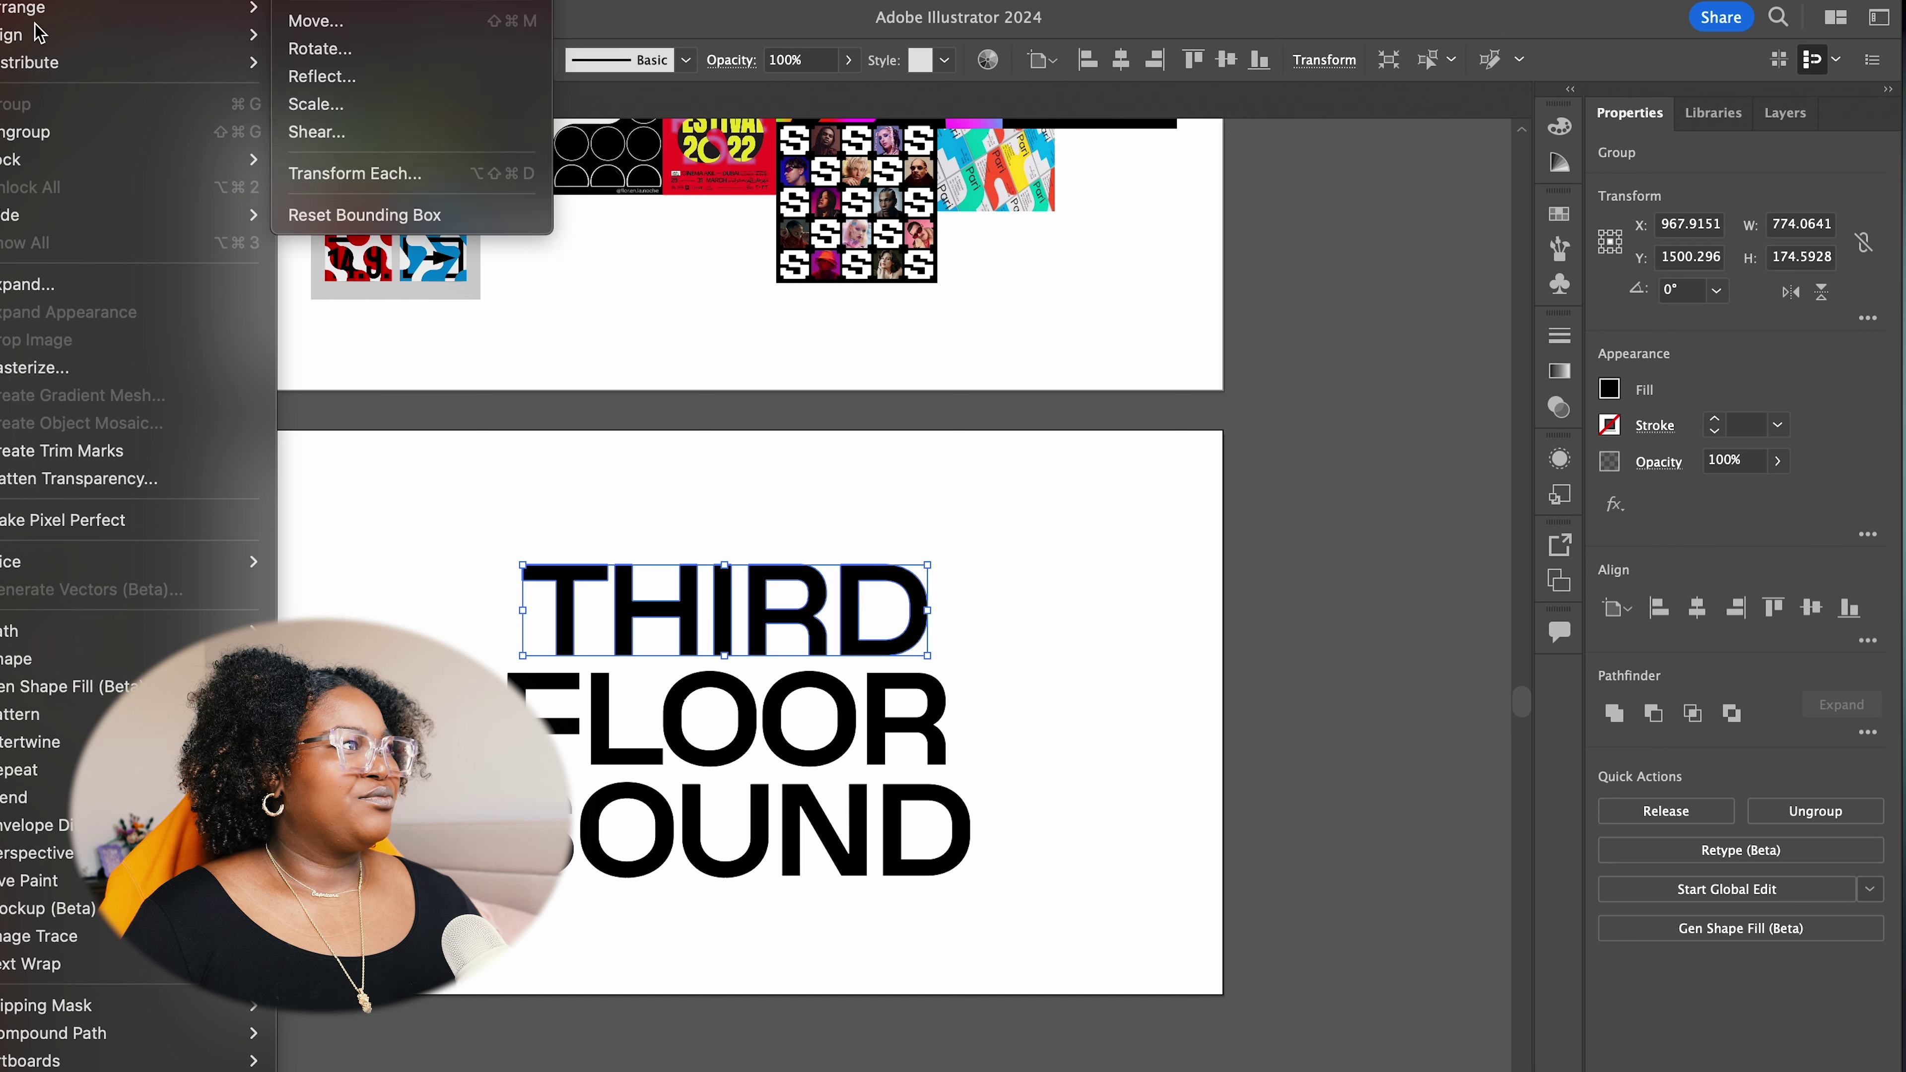
{"action": "left_click", "coordinate": [397, 132]}
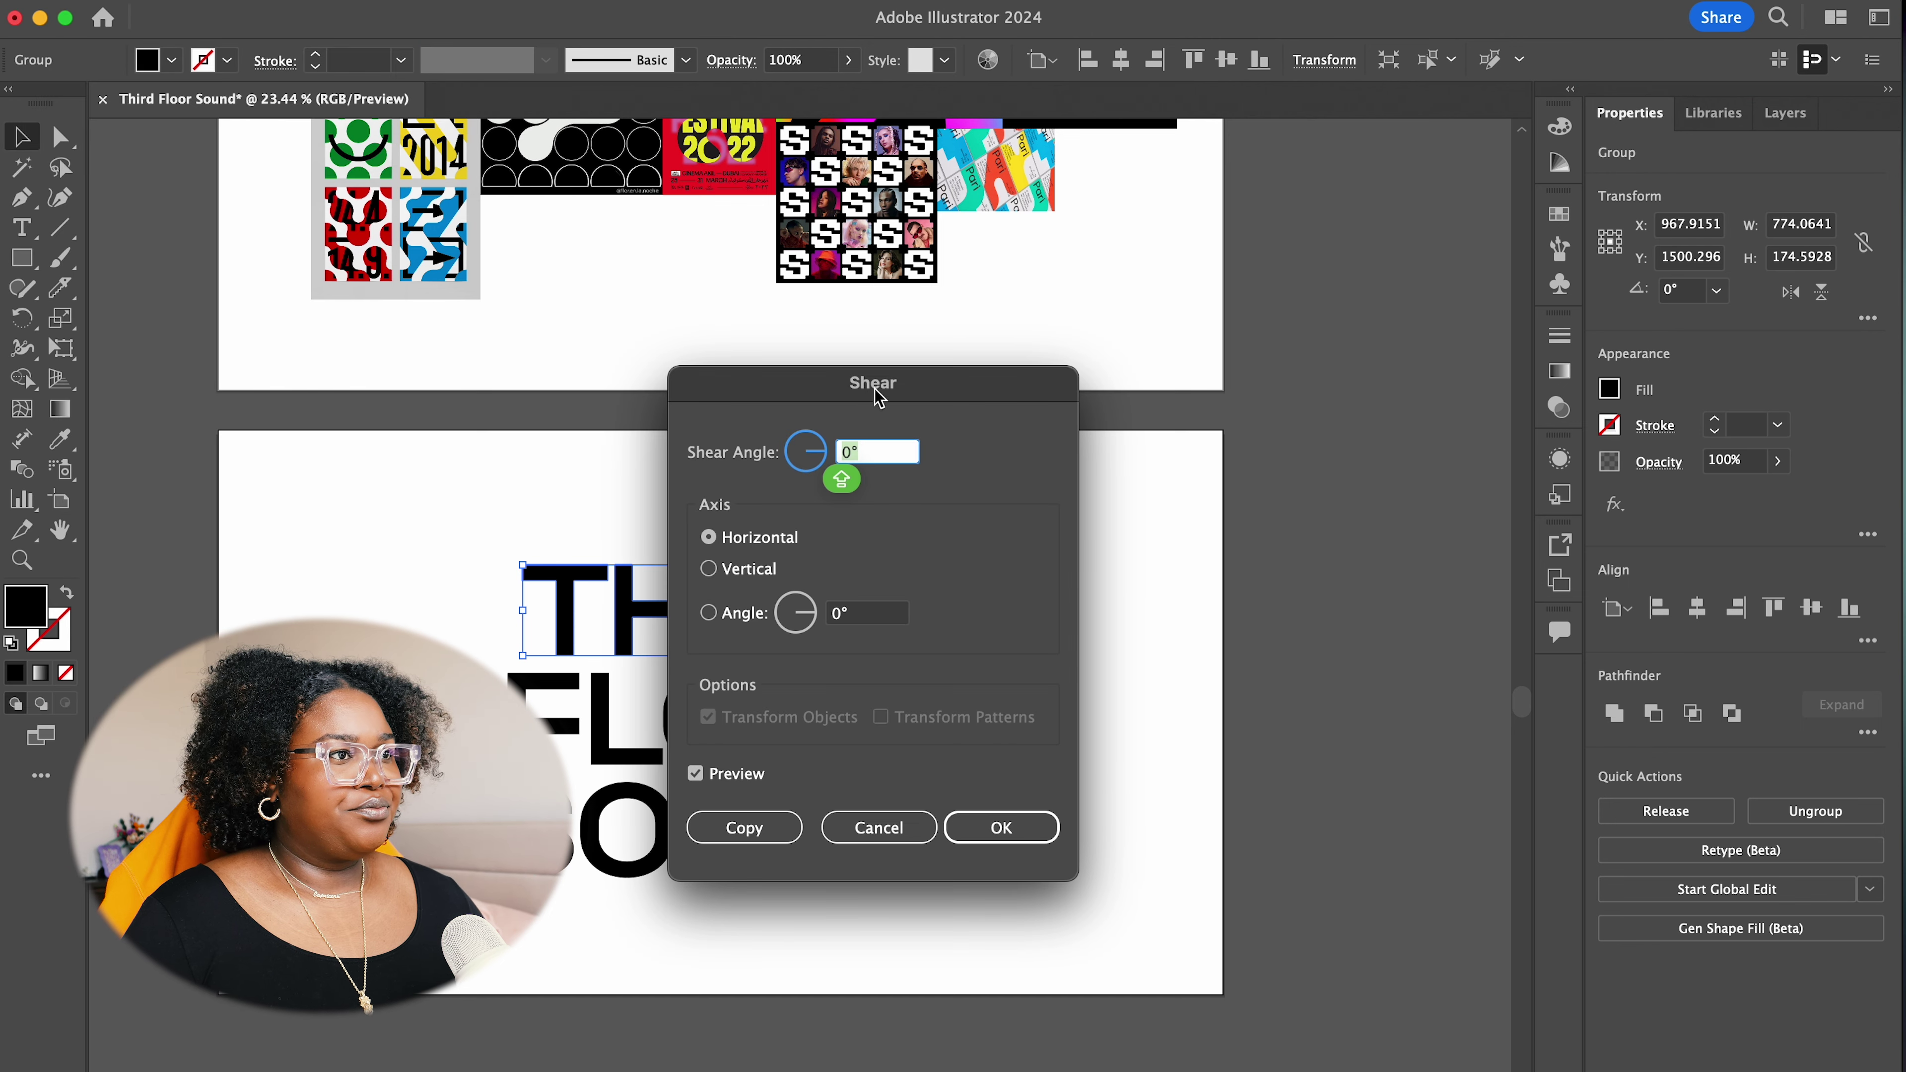
{"action": "left_click_drag", "start_coordinate": [878, 398], "coordinate": [1153, 316]}
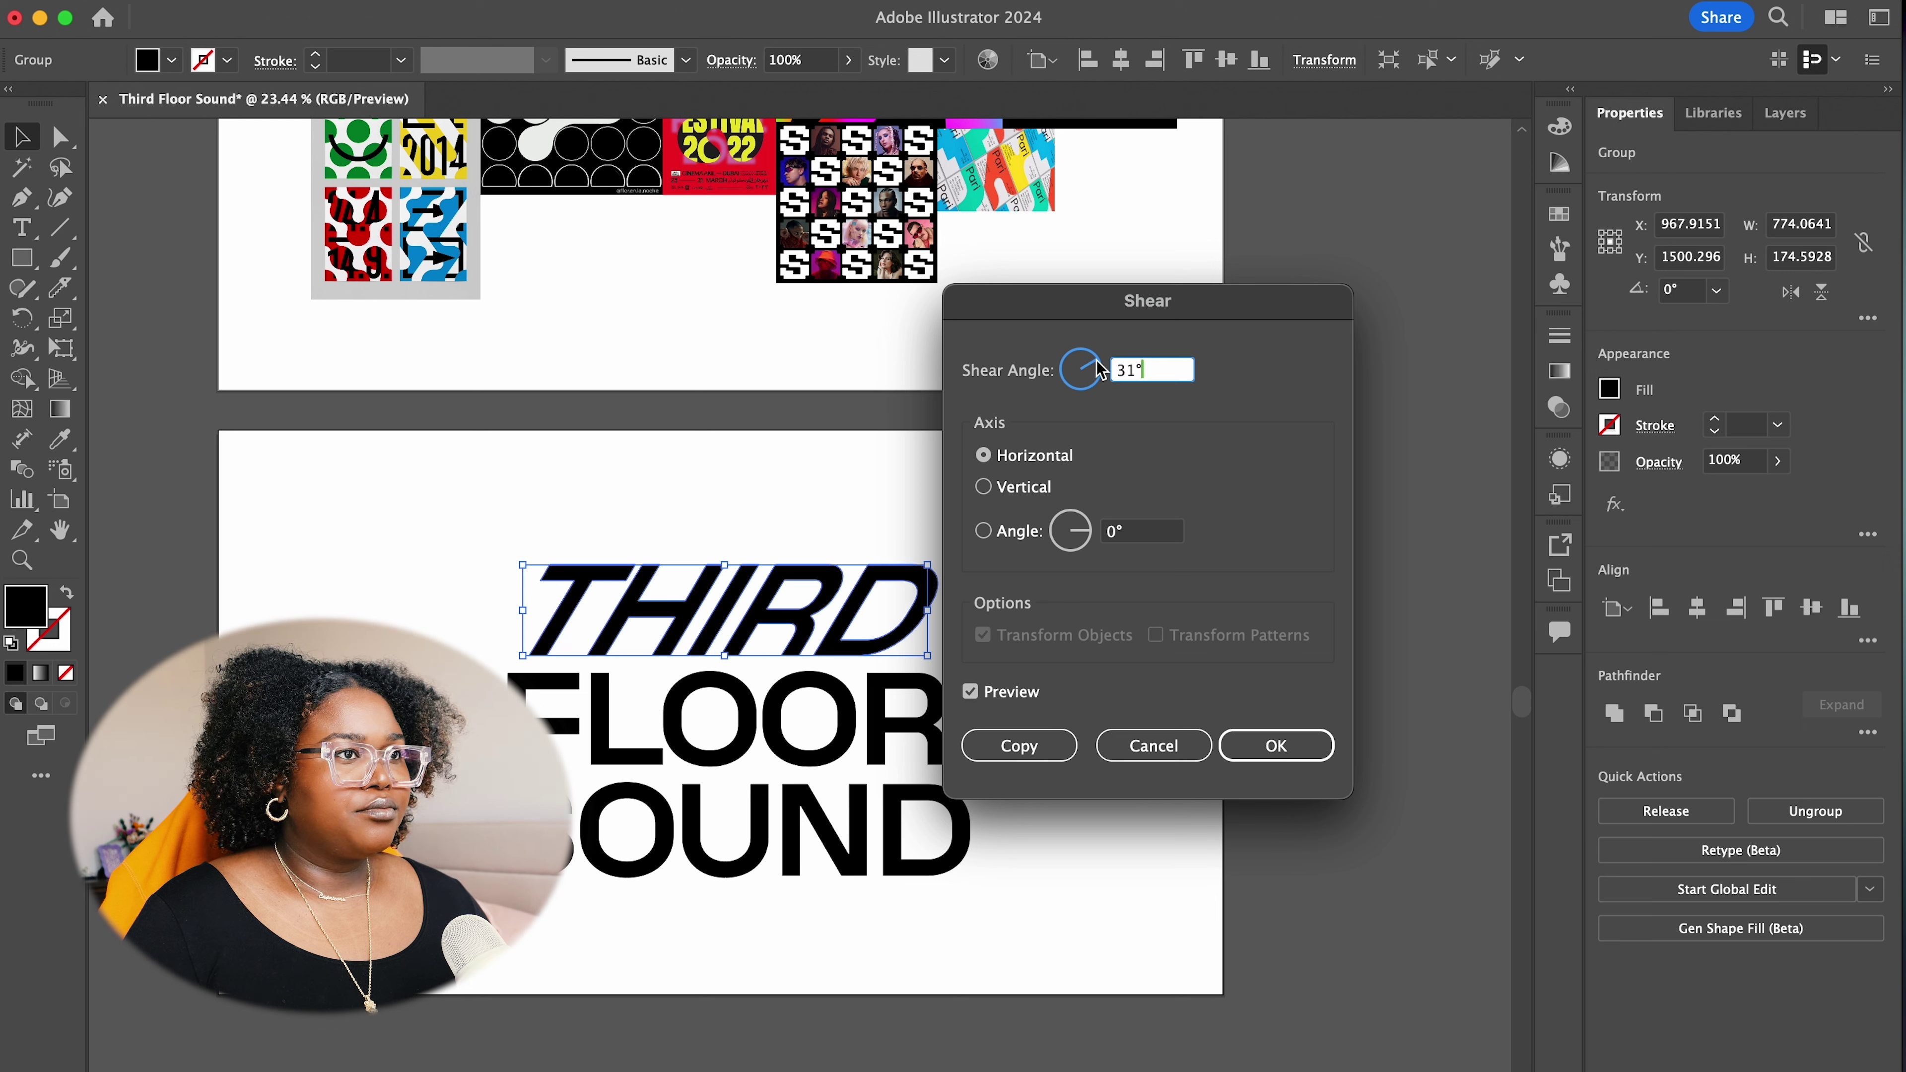
{"action": "key", "text": "Down"}
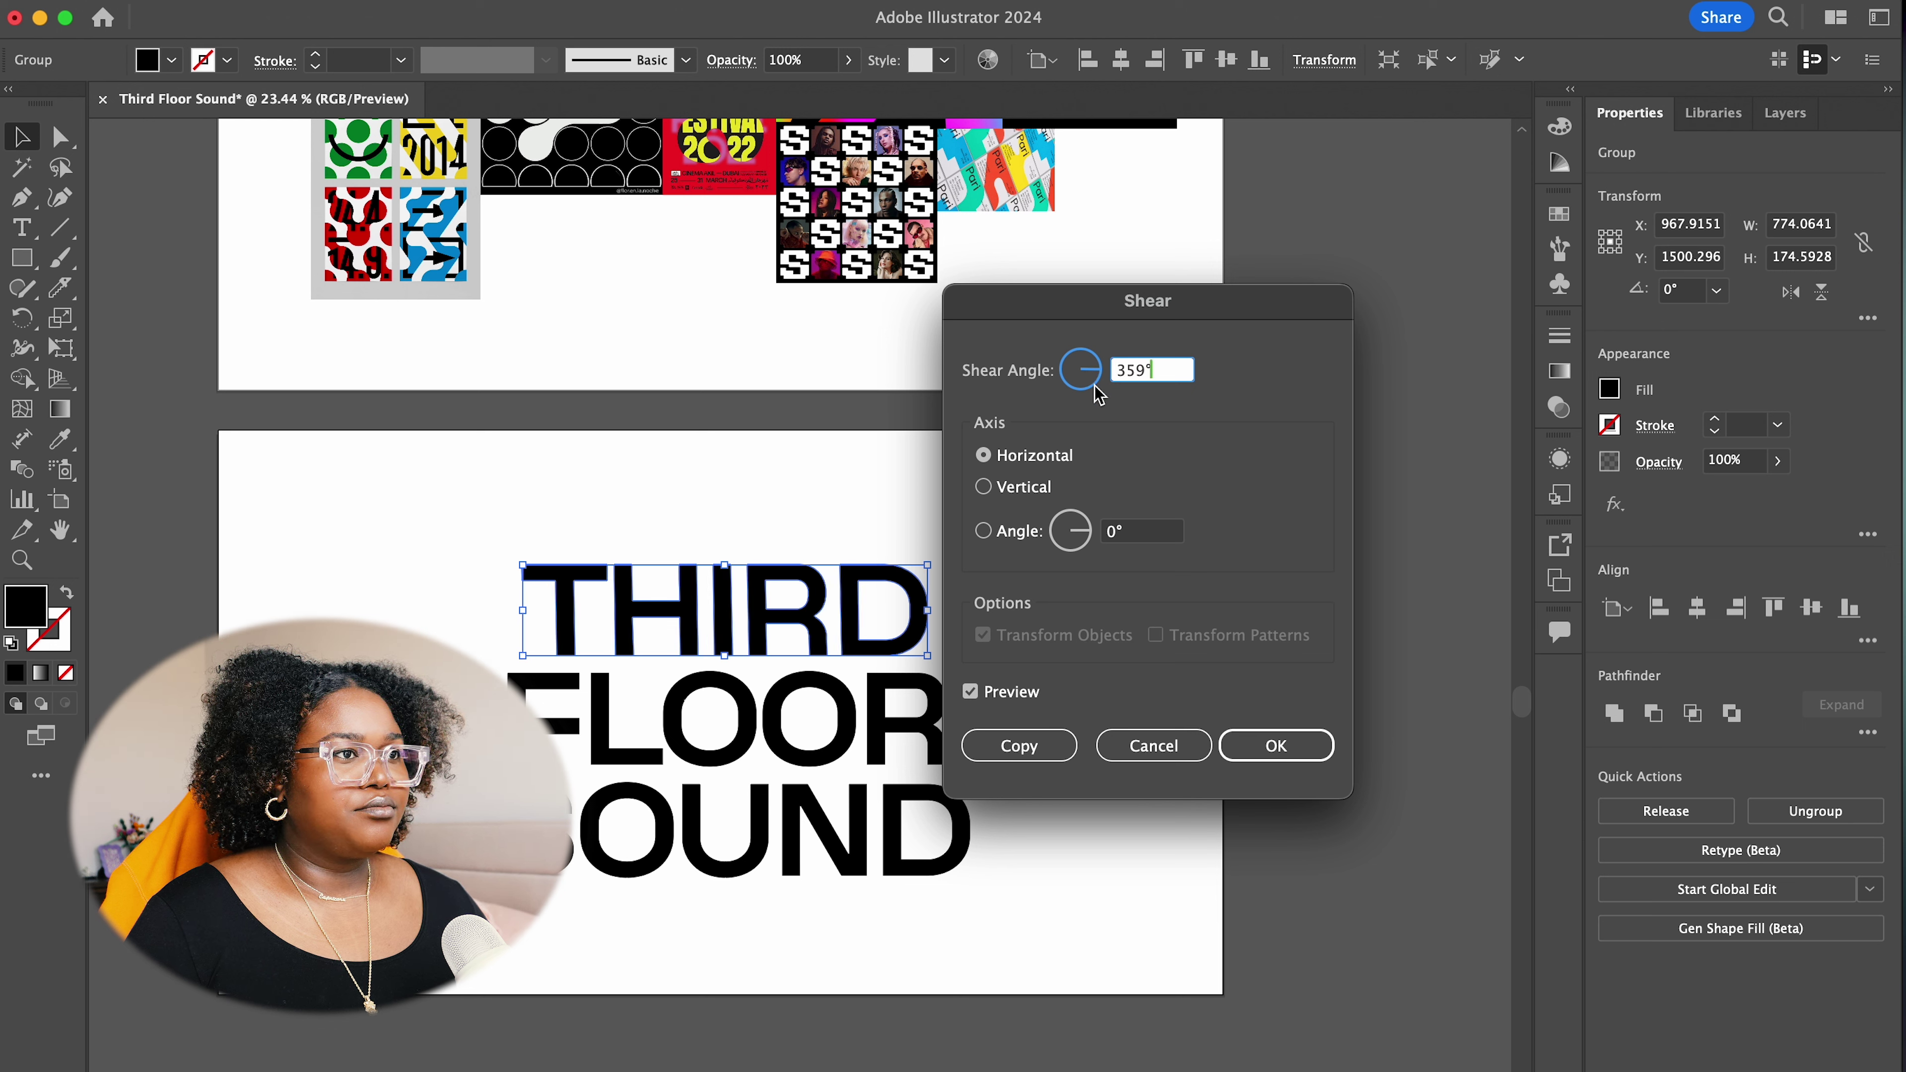
{"action": "left_click", "coordinate": [982, 487]}
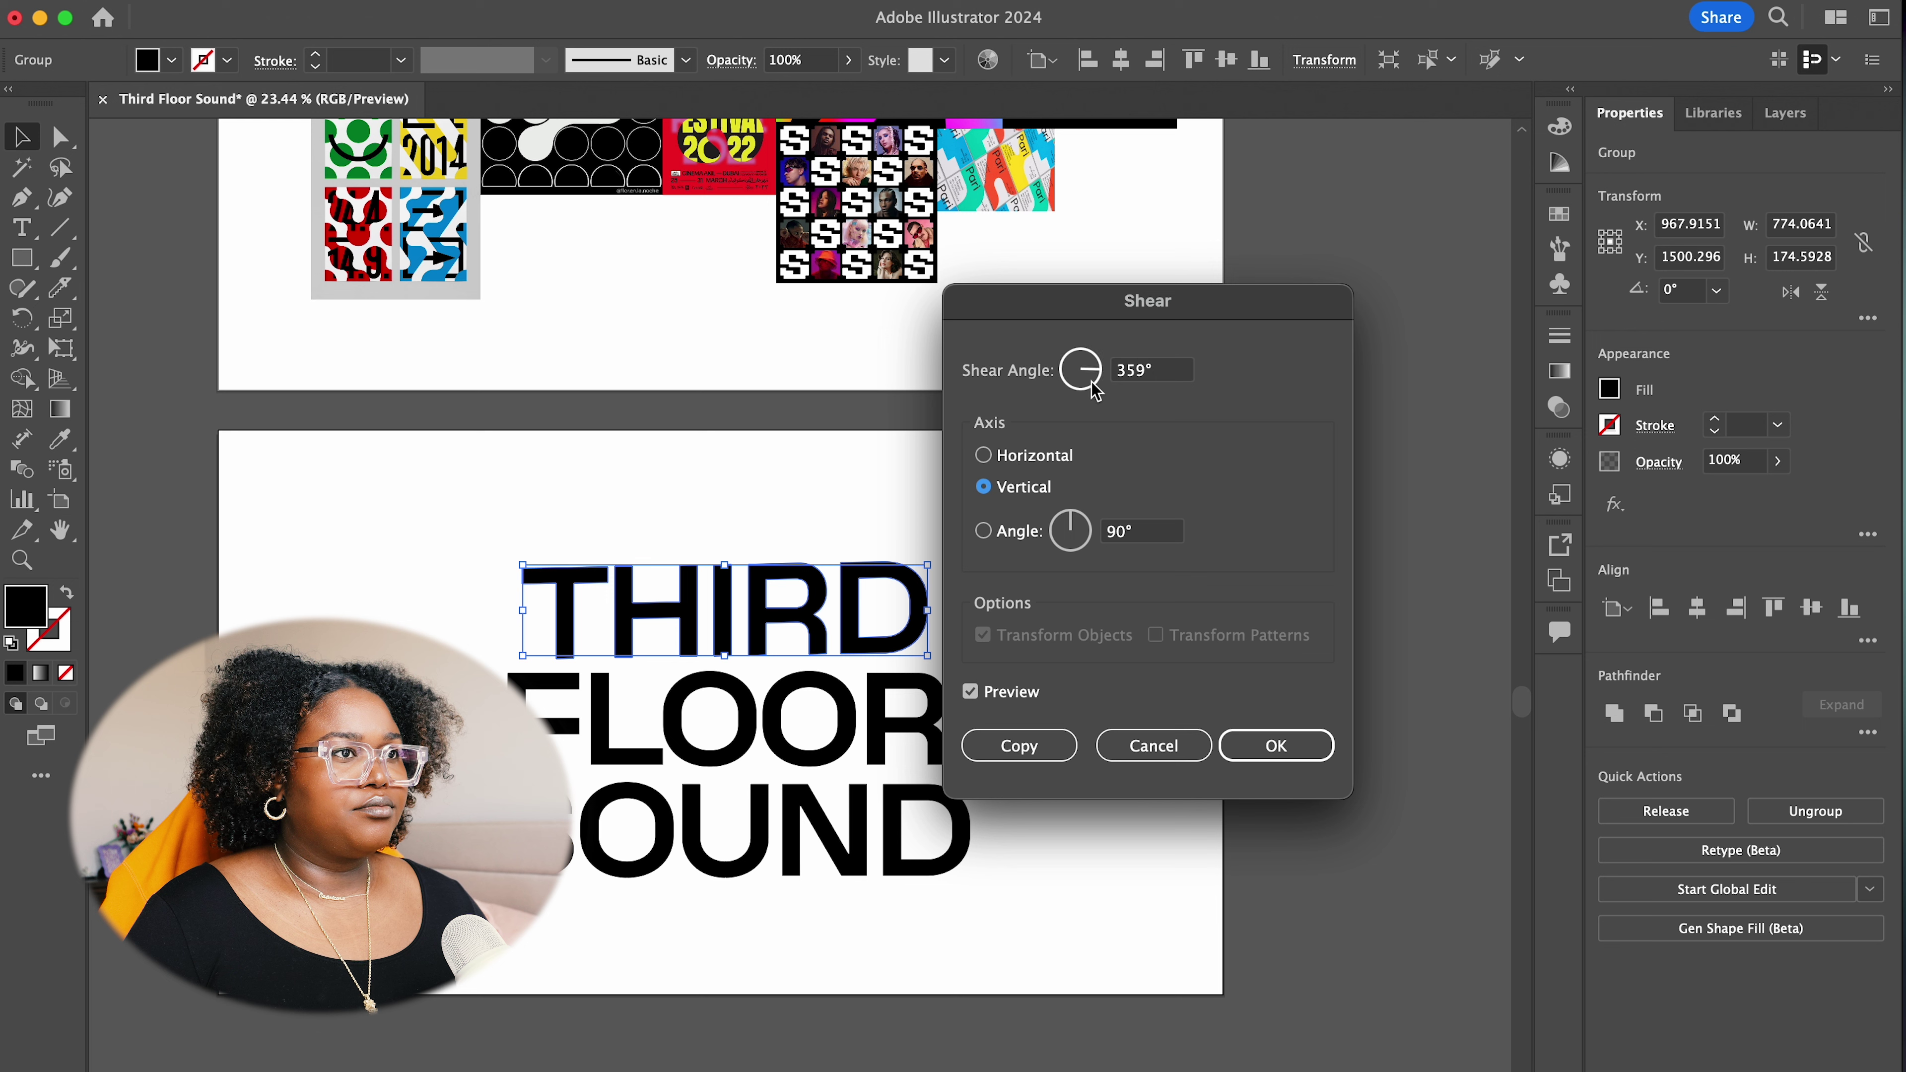
{"action": "left_click_drag", "start_coordinate": [1093, 383], "coordinate": [1099, 372]}
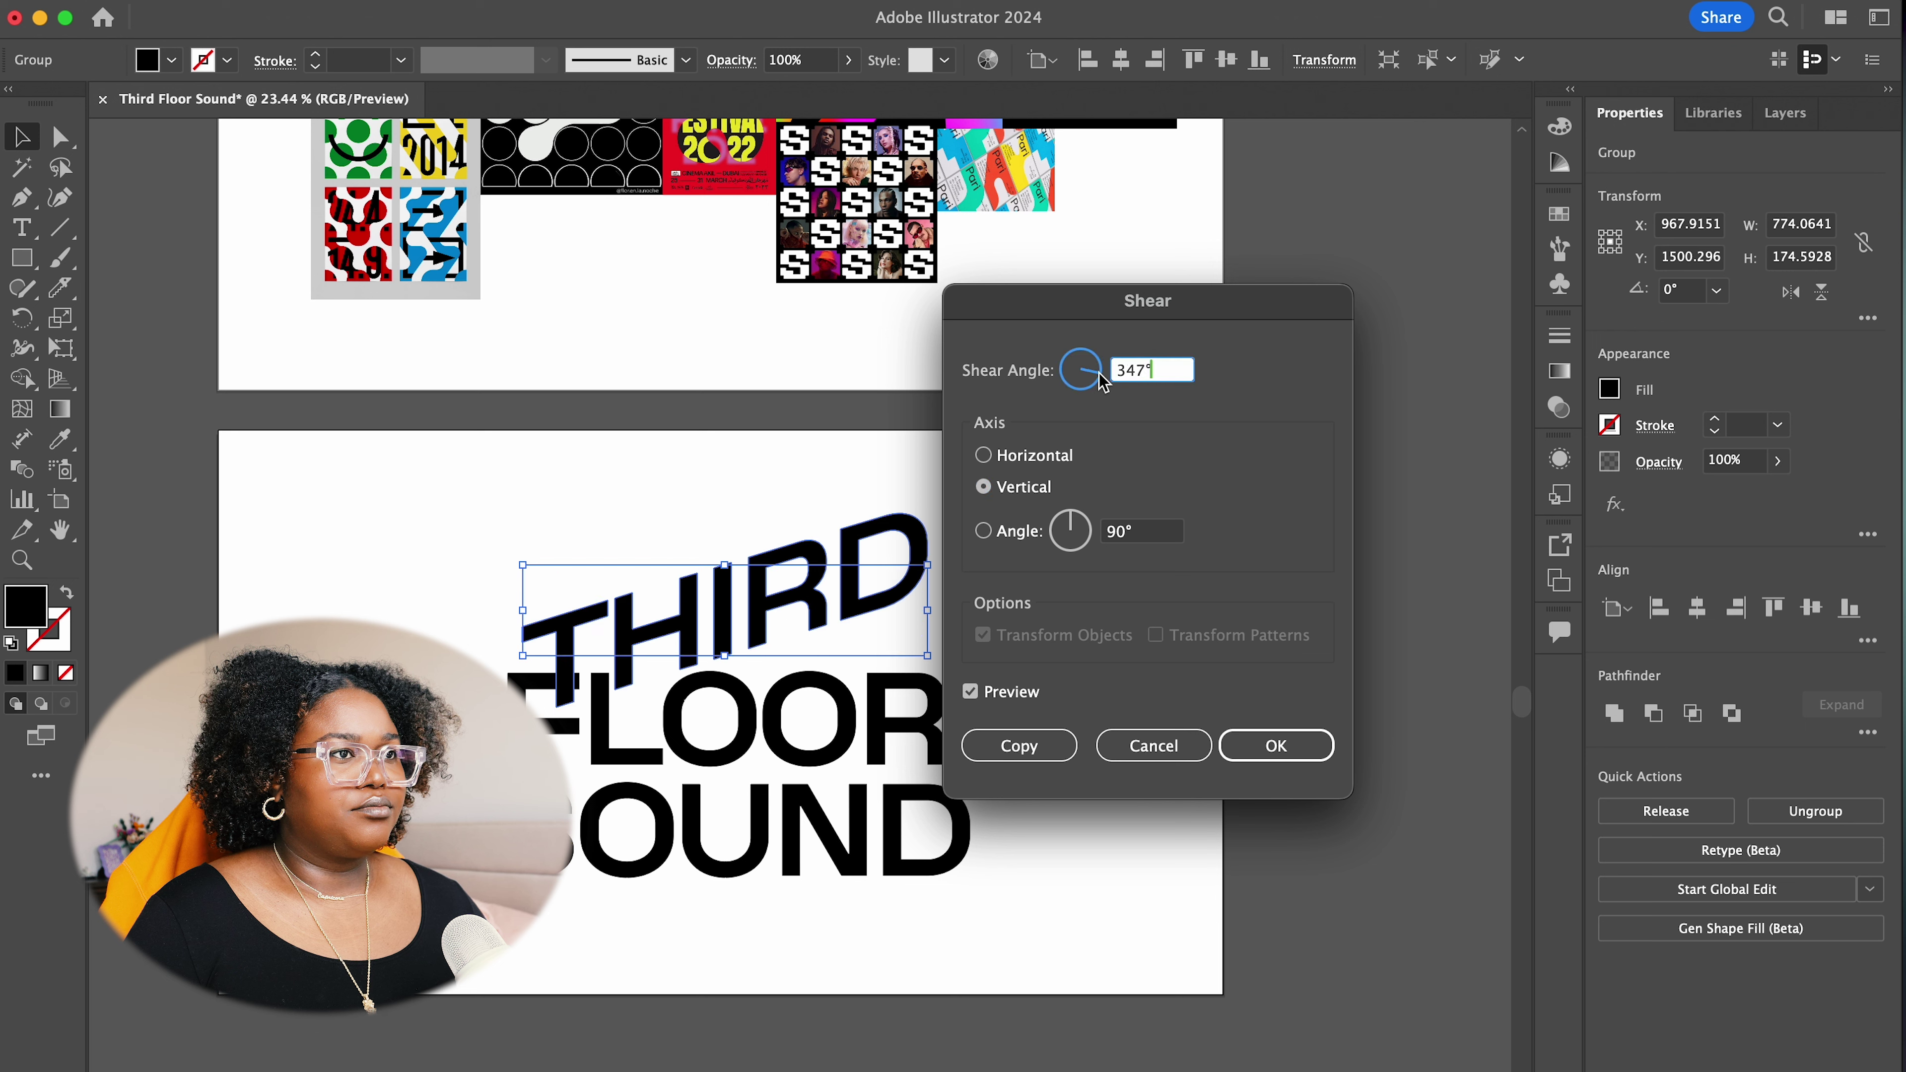
{"action": "left_click_drag", "start_coordinate": [1102, 379], "coordinate": [1114, 394]}
{"action": "left_click_drag", "start_coordinate": [1114, 542], "coordinate": [1121, 546]}
{"action": "key", "text": "Return"}
{"action": "left_click_drag", "start_coordinate": [808, 717], "coordinate": [864, 792]}
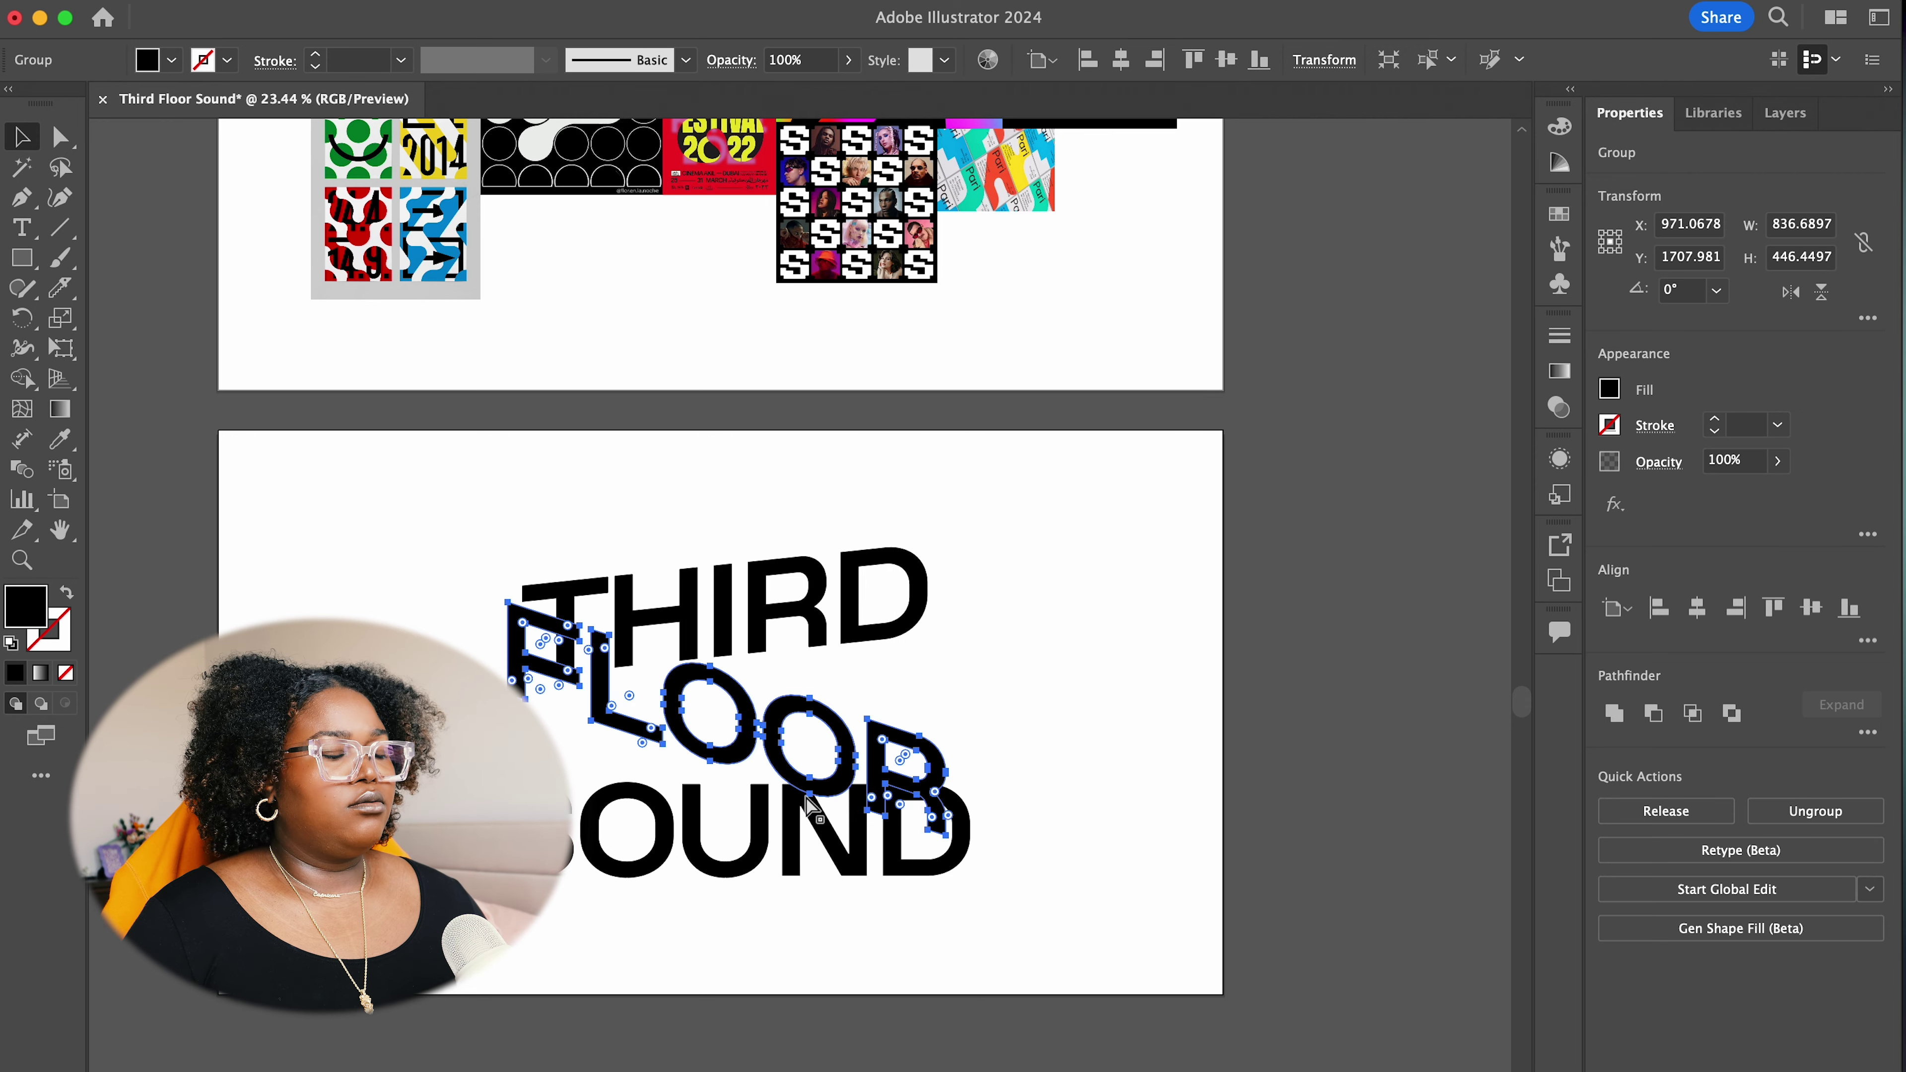
Undo FLOOR's earlier shear and reshear it along a custom axis angle
{"action": "key", "text": "super+z"}
{"action": "left_click", "coordinate": [383, 113]}
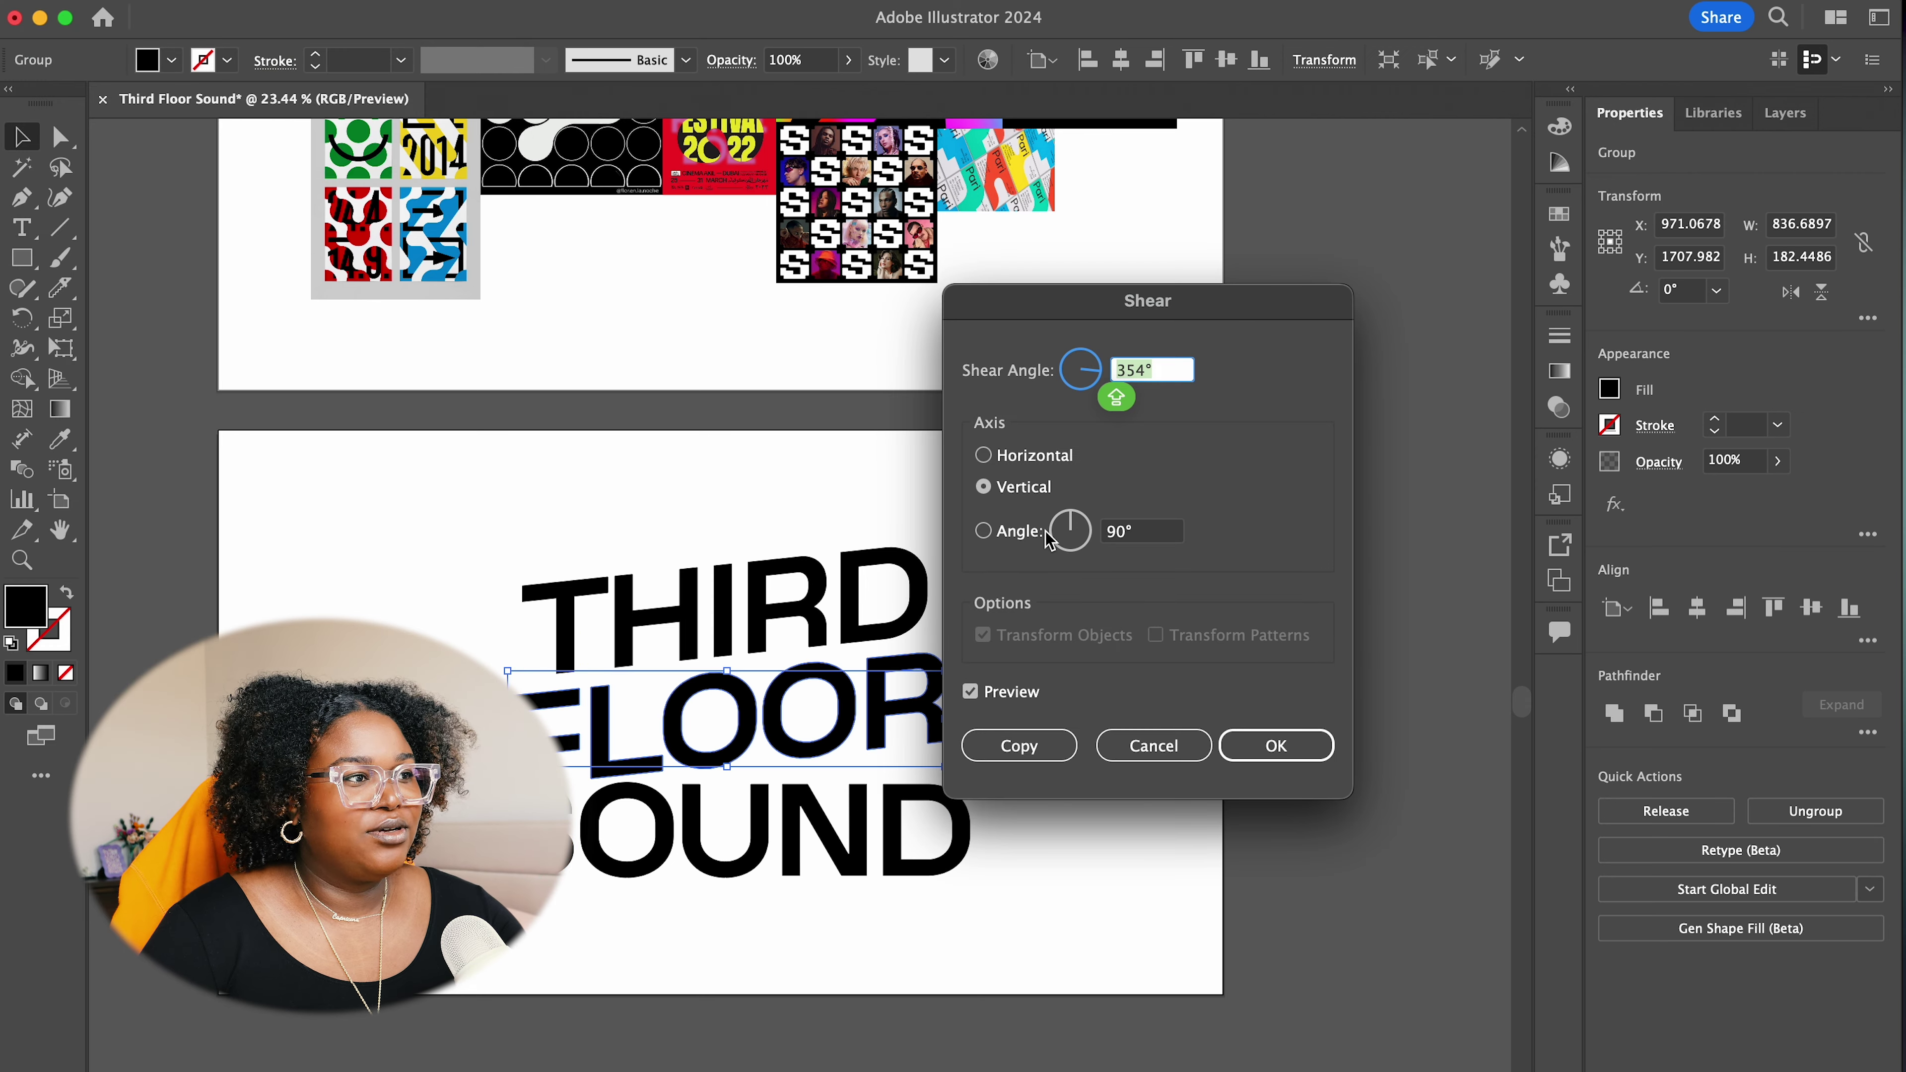
{"action": "left_click_drag", "start_coordinate": [1080, 540], "coordinate": [1127, 549]}
{"action": "left_click_drag", "start_coordinate": [1092, 375], "coordinate": [1071, 381]}
{"action": "left_click_drag", "start_coordinate": [1070, 537], "coordinate": [1070, 552]}
{"action": "left_click", "coordinate": [1137, 367]}
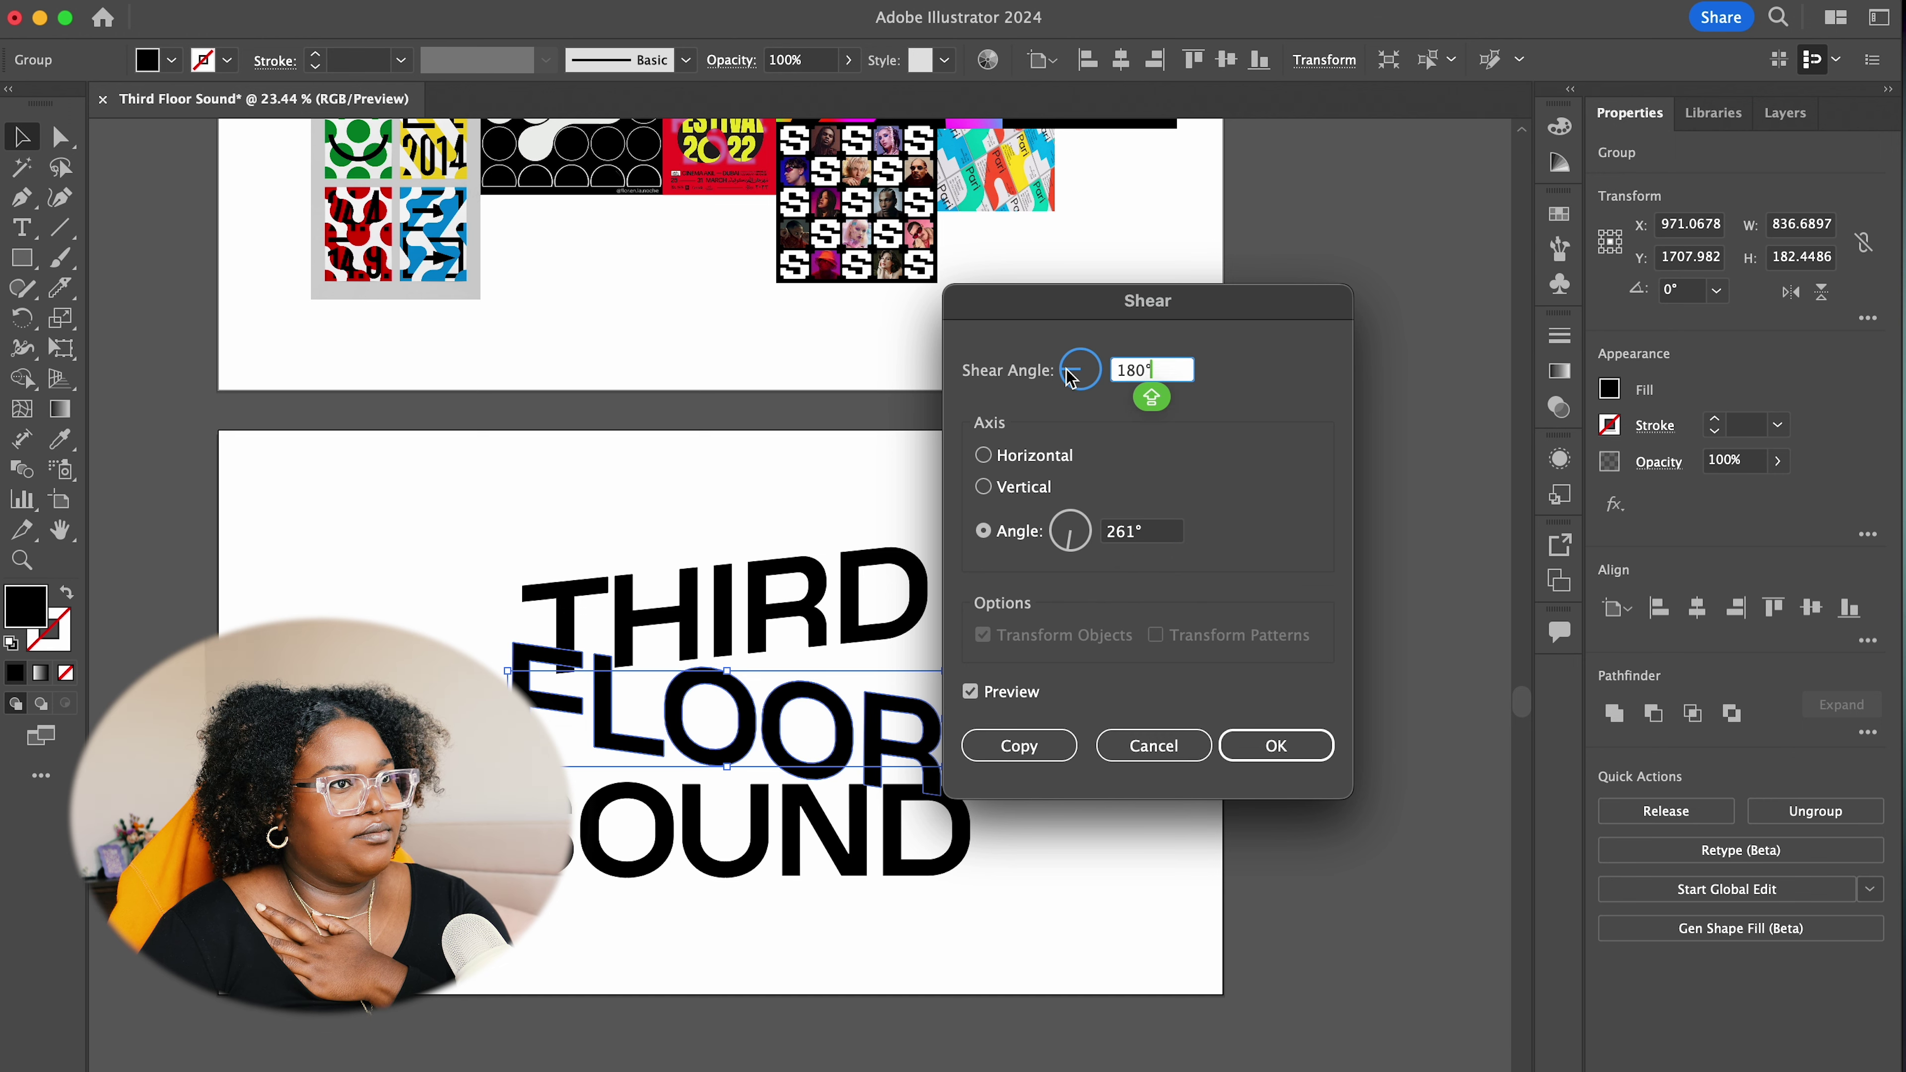
{"action": "key", "text": "Return"}
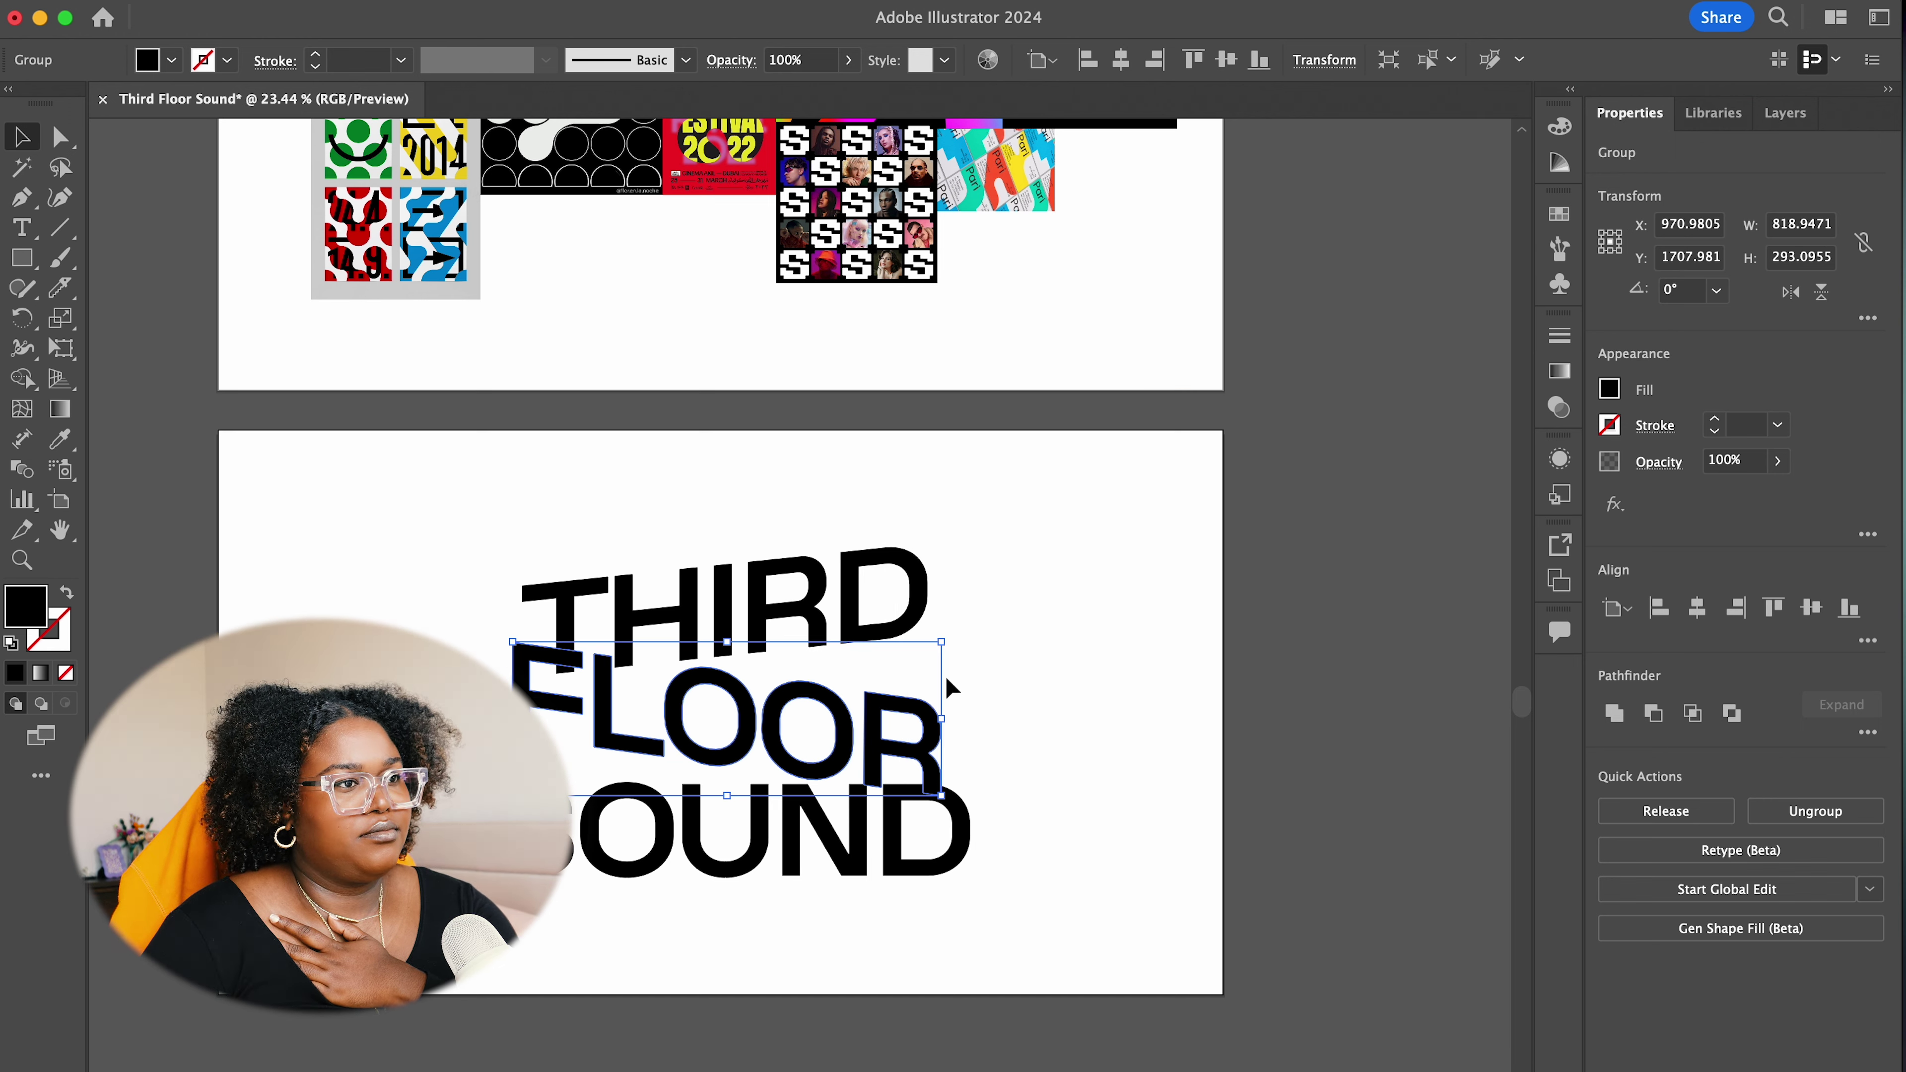
Move SOUND down and shear it by -12° so it tilts upward
{"action": "left_click", "coordinate": [919, 822]}
{"action": "left_click_drag", "start_coordinate": [915, 875], "coordinate": [915, 938]}
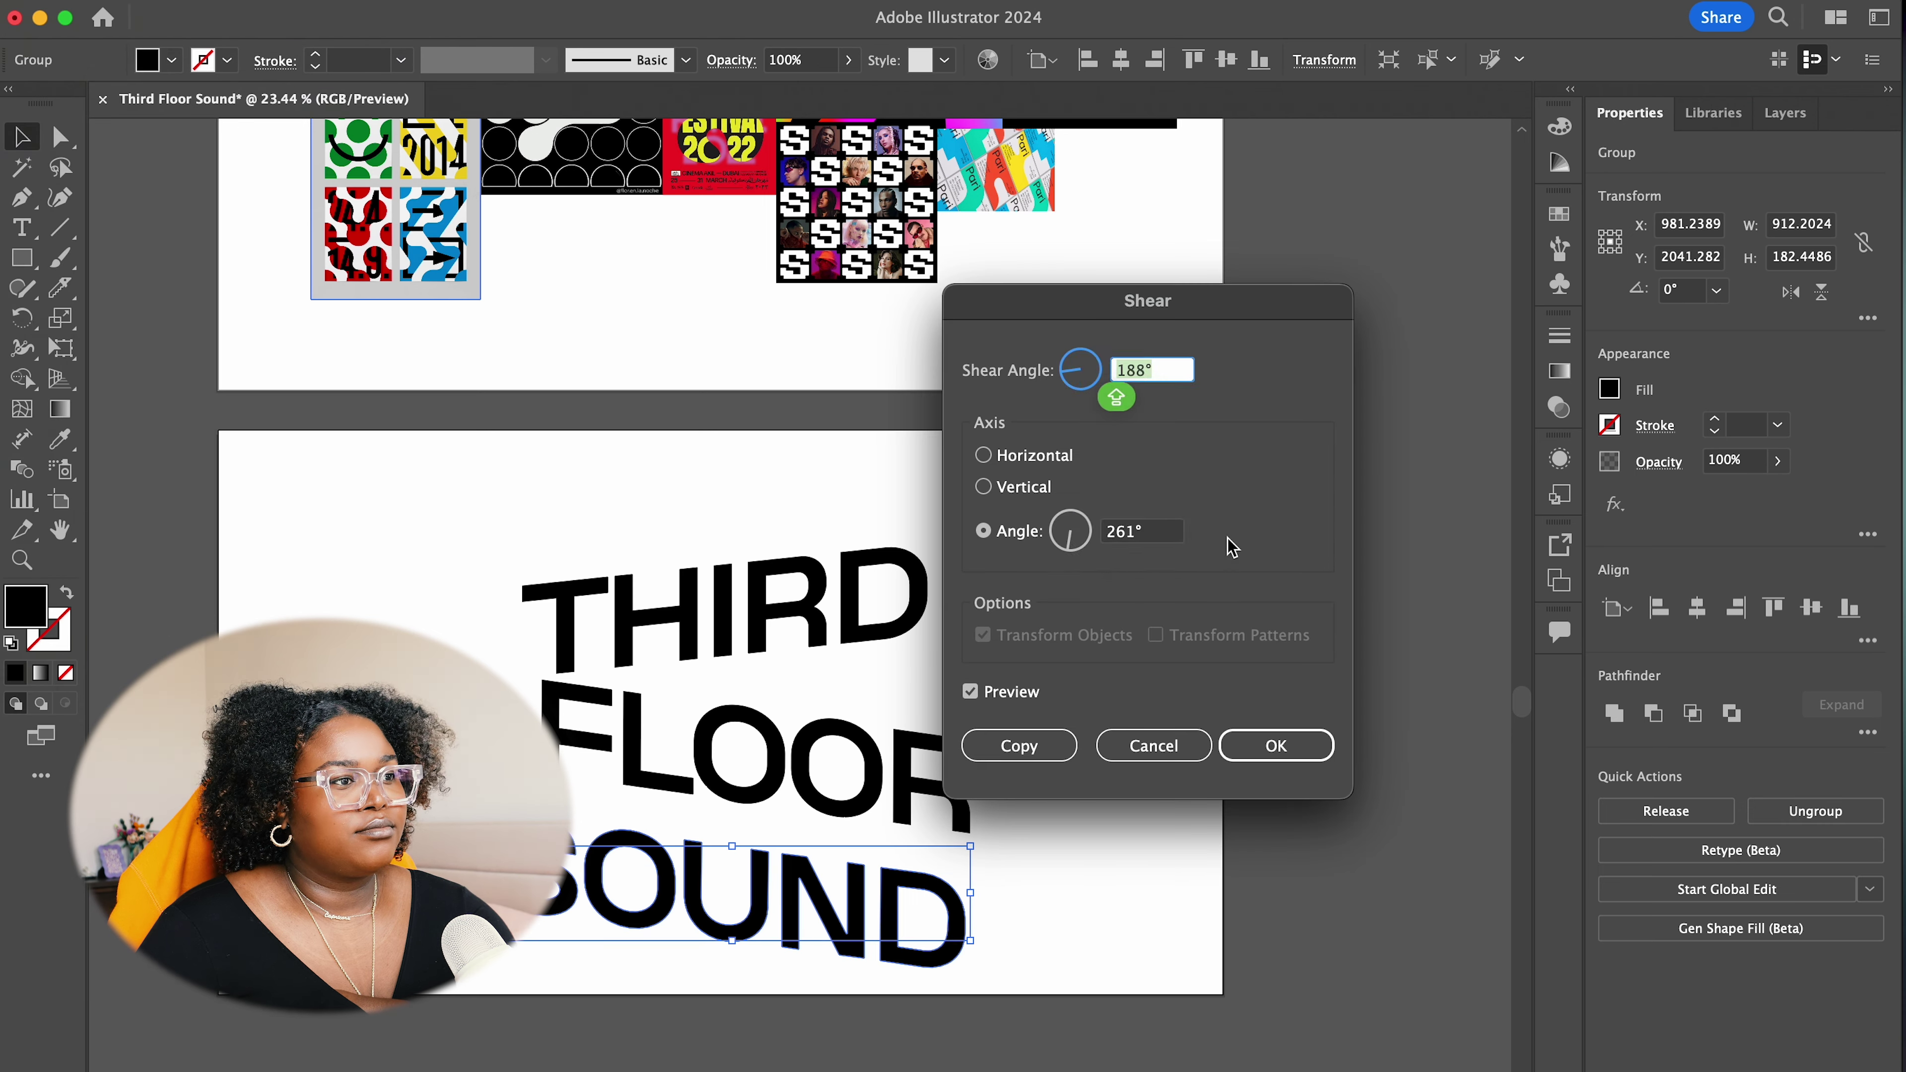
{"action": "key", "text": "Return"}
{"action": "left_click", "coordinate": [338, 132]}
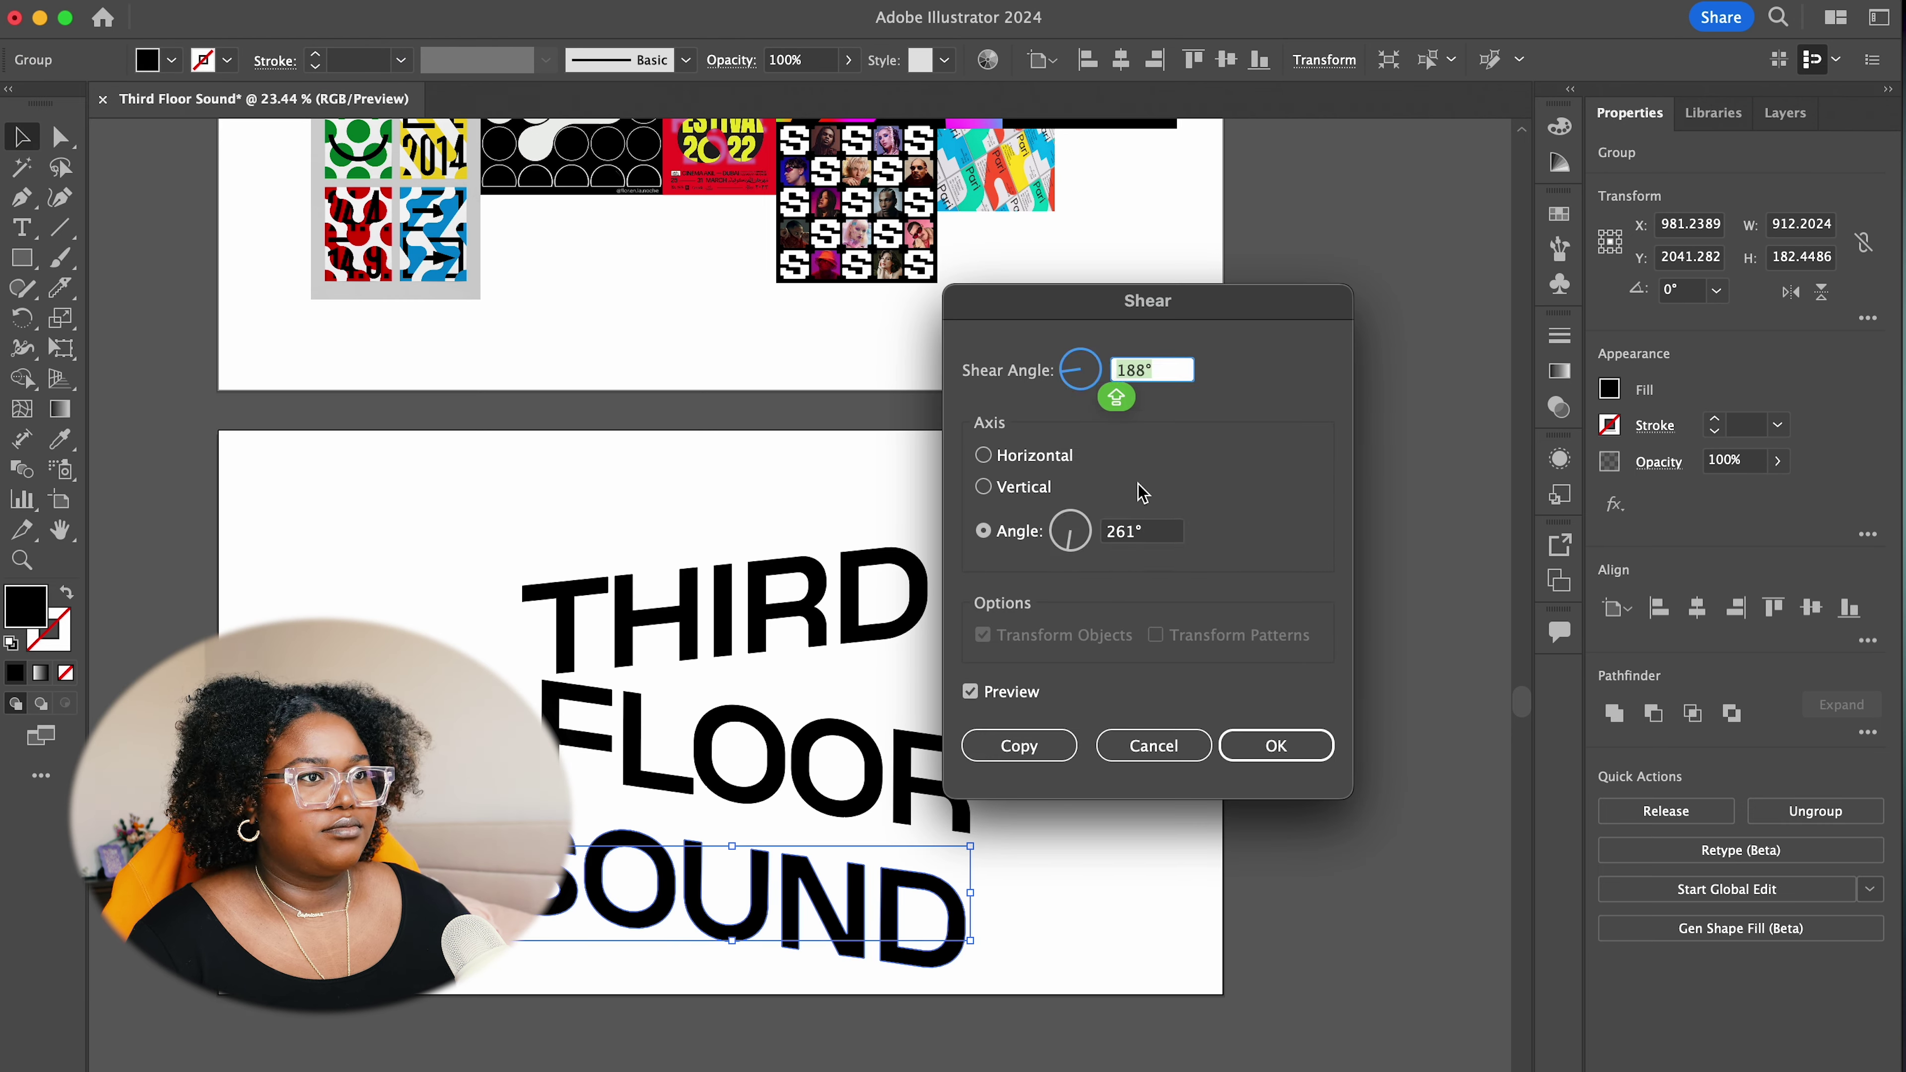
{"action": "scroll", "coordinate": [1152, 372], "scroll_direction": "up", "scroll_amount": 5}
{"action": "scroll", "coordinate": [1152, 372], "scroll_direction": "down", "scroll_amount": 10}
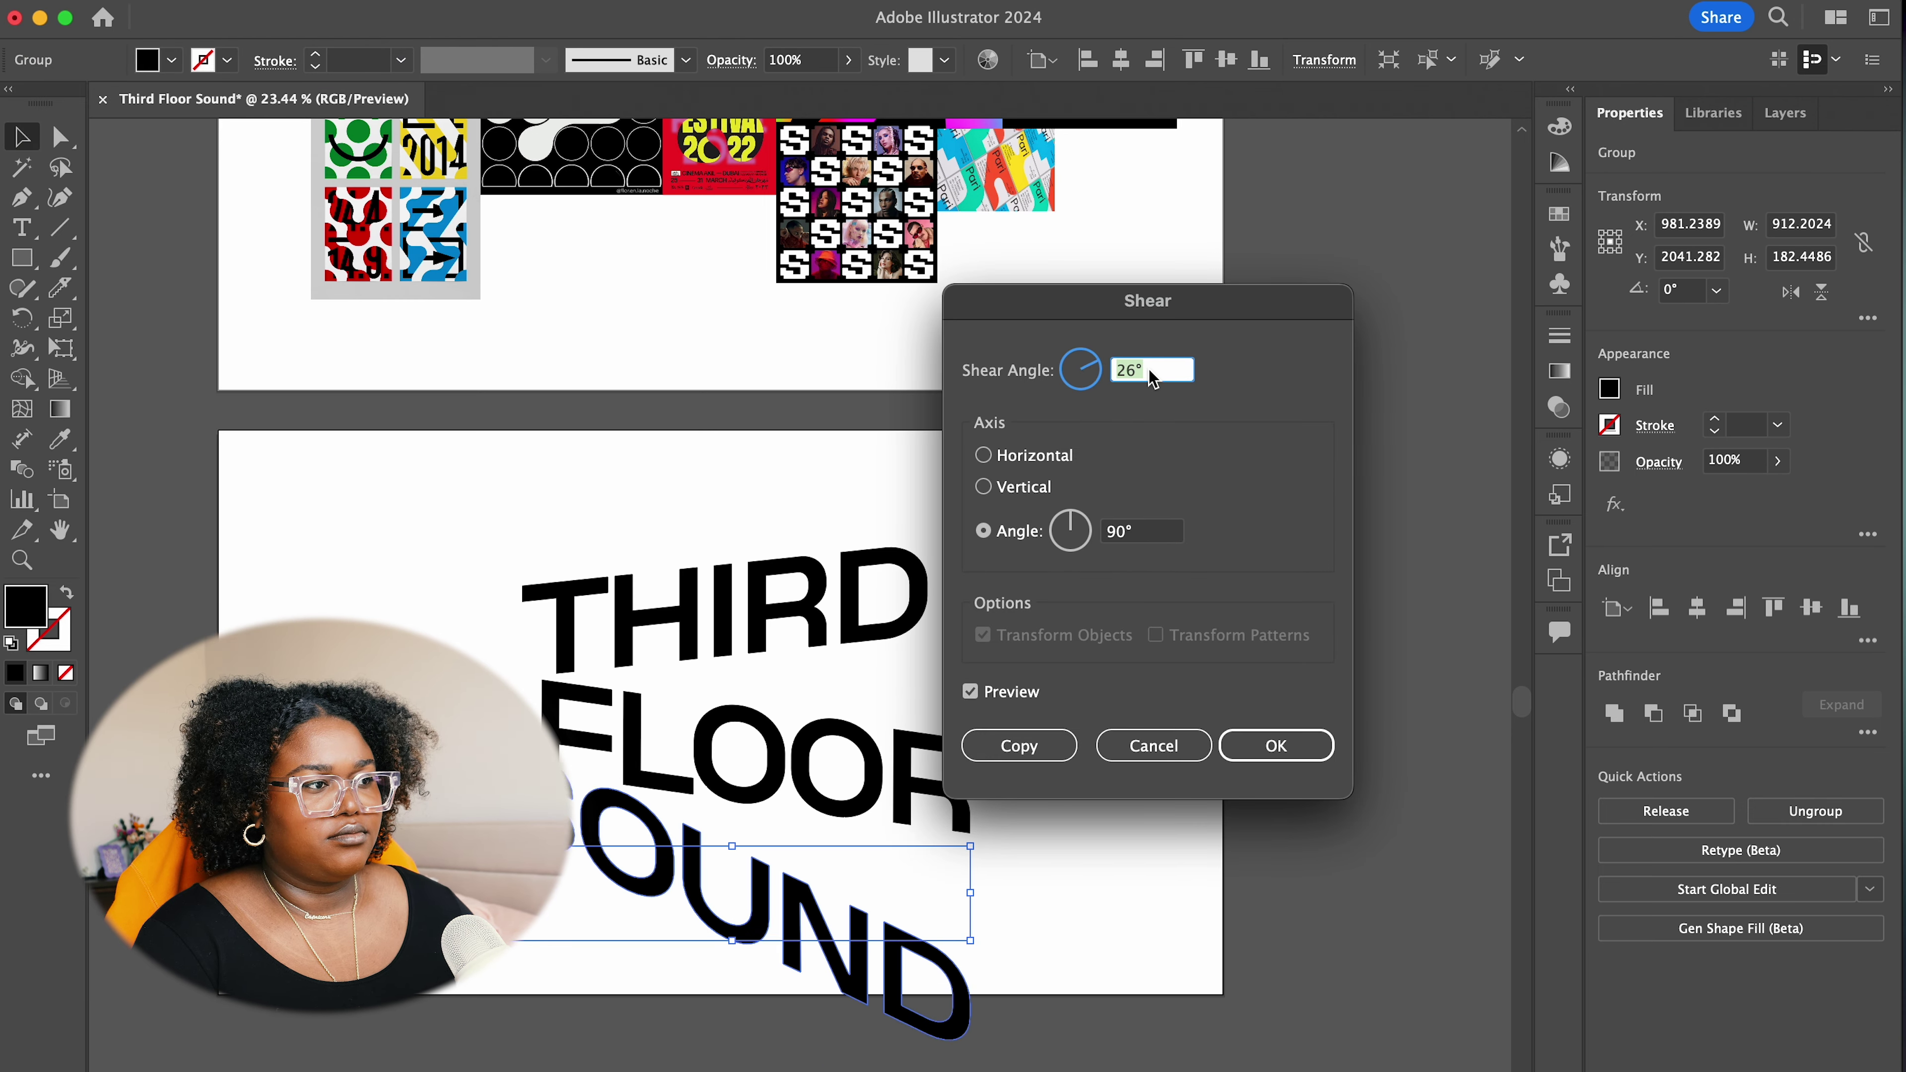
{"action": "scroll", "coordinate": [1152, 371], "scroll_direction": "up", "scroll_amount": 3}
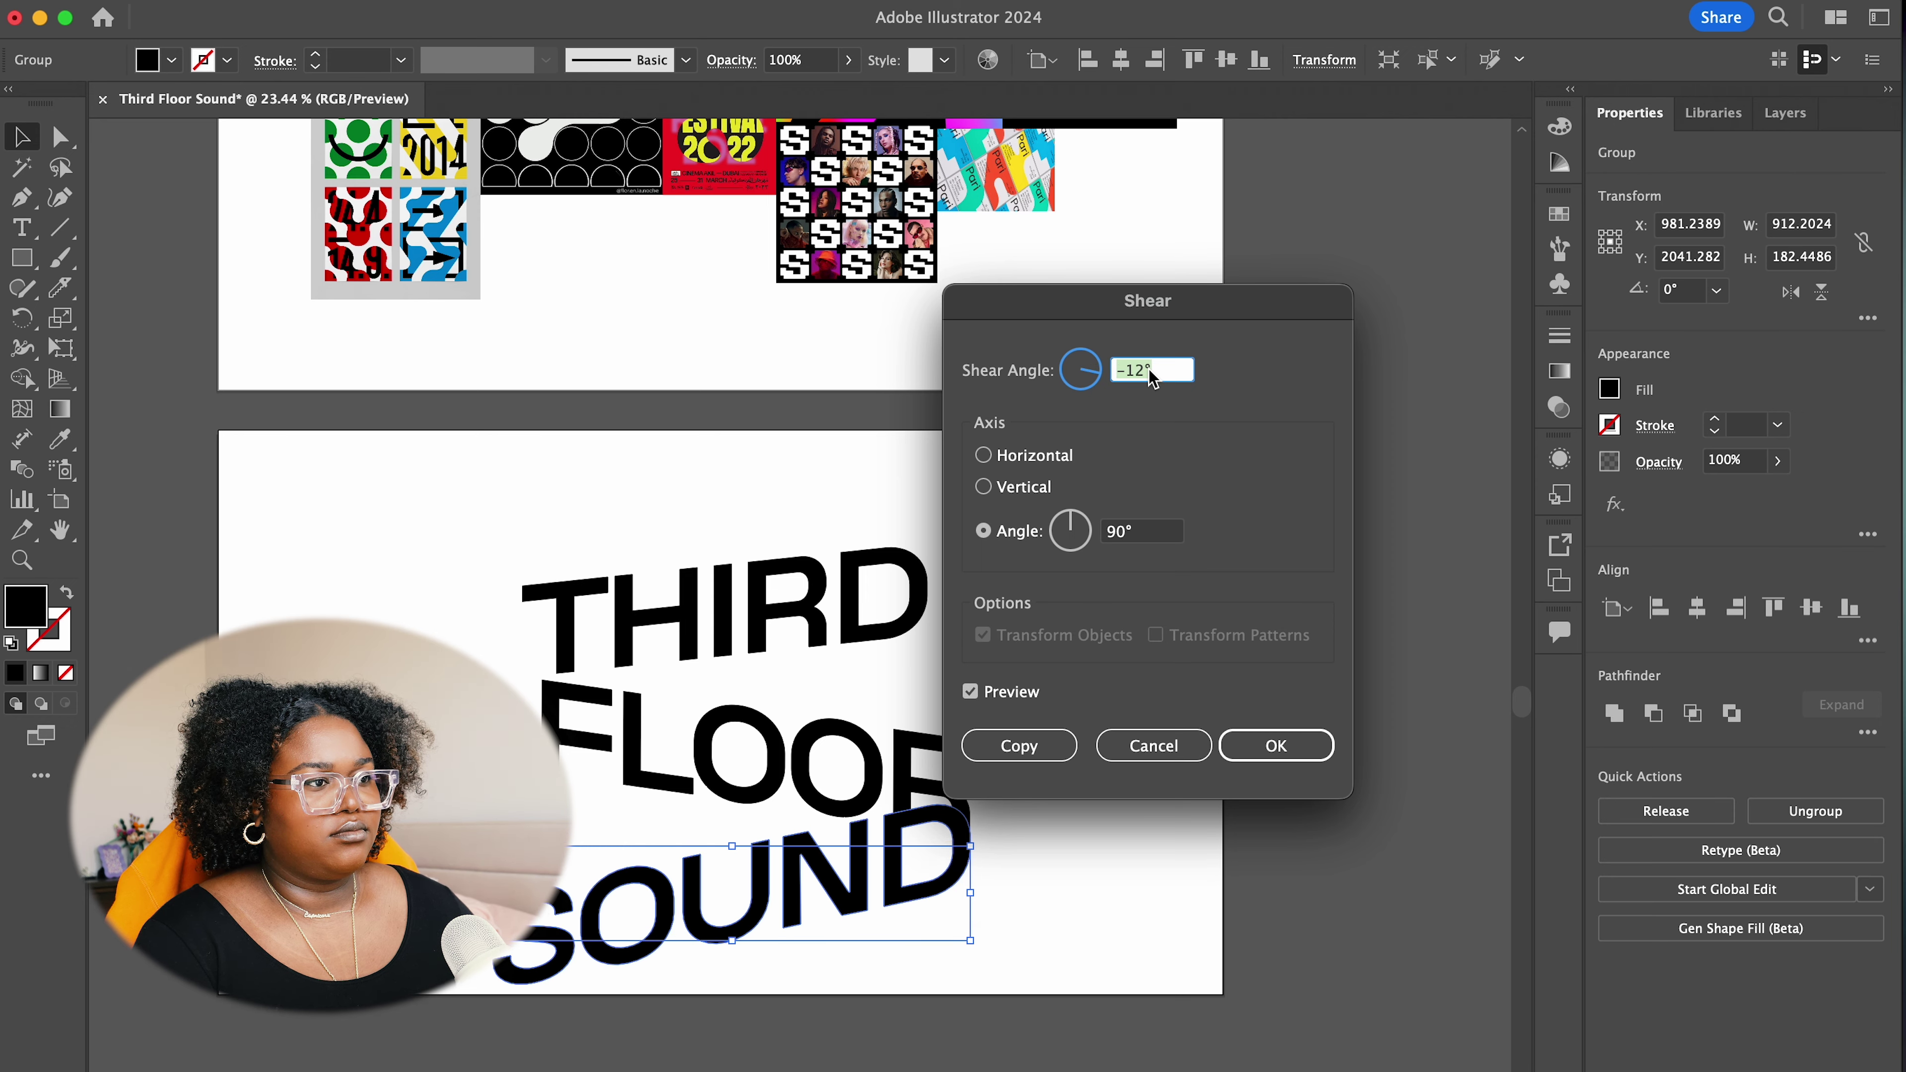
{"action": "left_click", "coordinate": [1268, 745]}
{"action": "key", "text": "super+0"}
{"action": "left_click", "coordinate": [859, 749]}
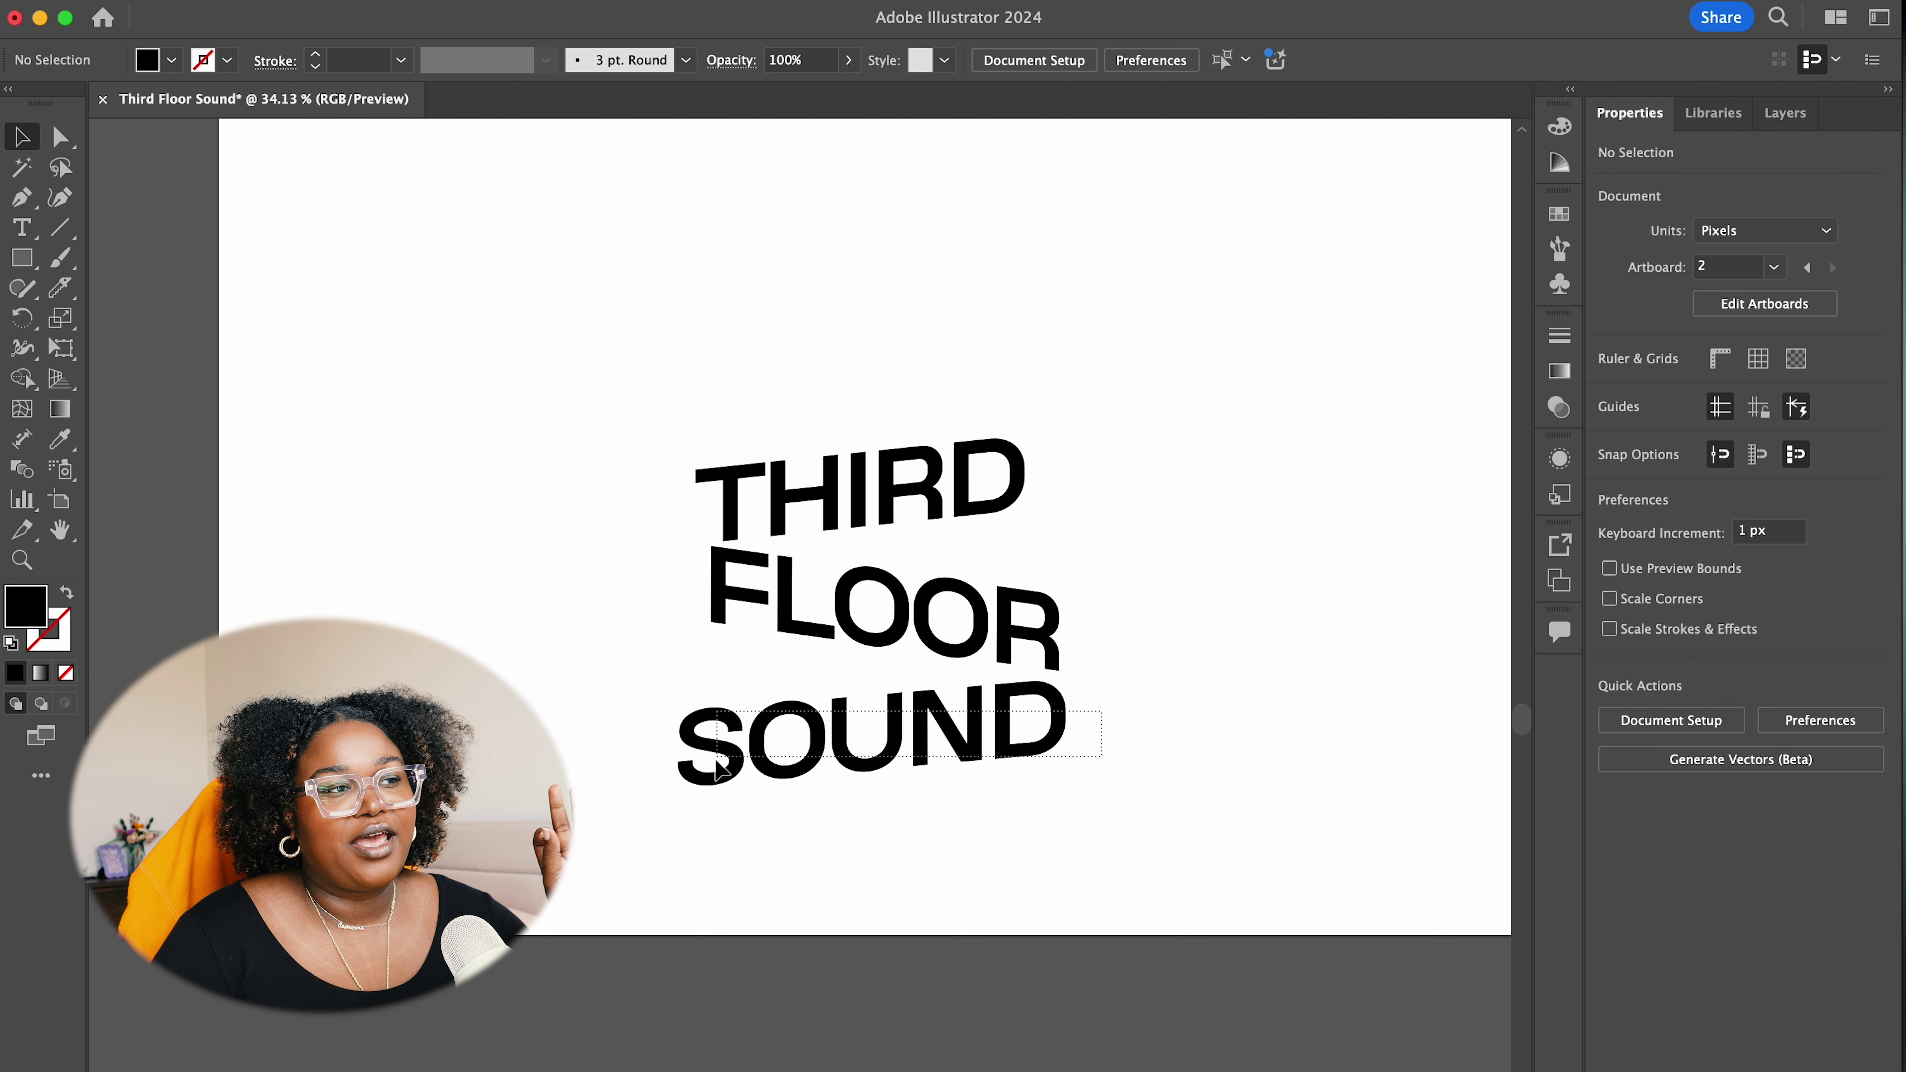
Nudge SOUND up closer to FLOOR
{"action": "left_click", "coordinate": [726, 764]}
{"action": "left_click_drag", "start_coordinate": [726, 765], "coordinate": [726, 757]}
{"action": "left_click_drag", "start_coordinate": [681, 422], "coordinate": [1123, 747]}
{"action": "left_click", "coordinate": [1149, 706]}
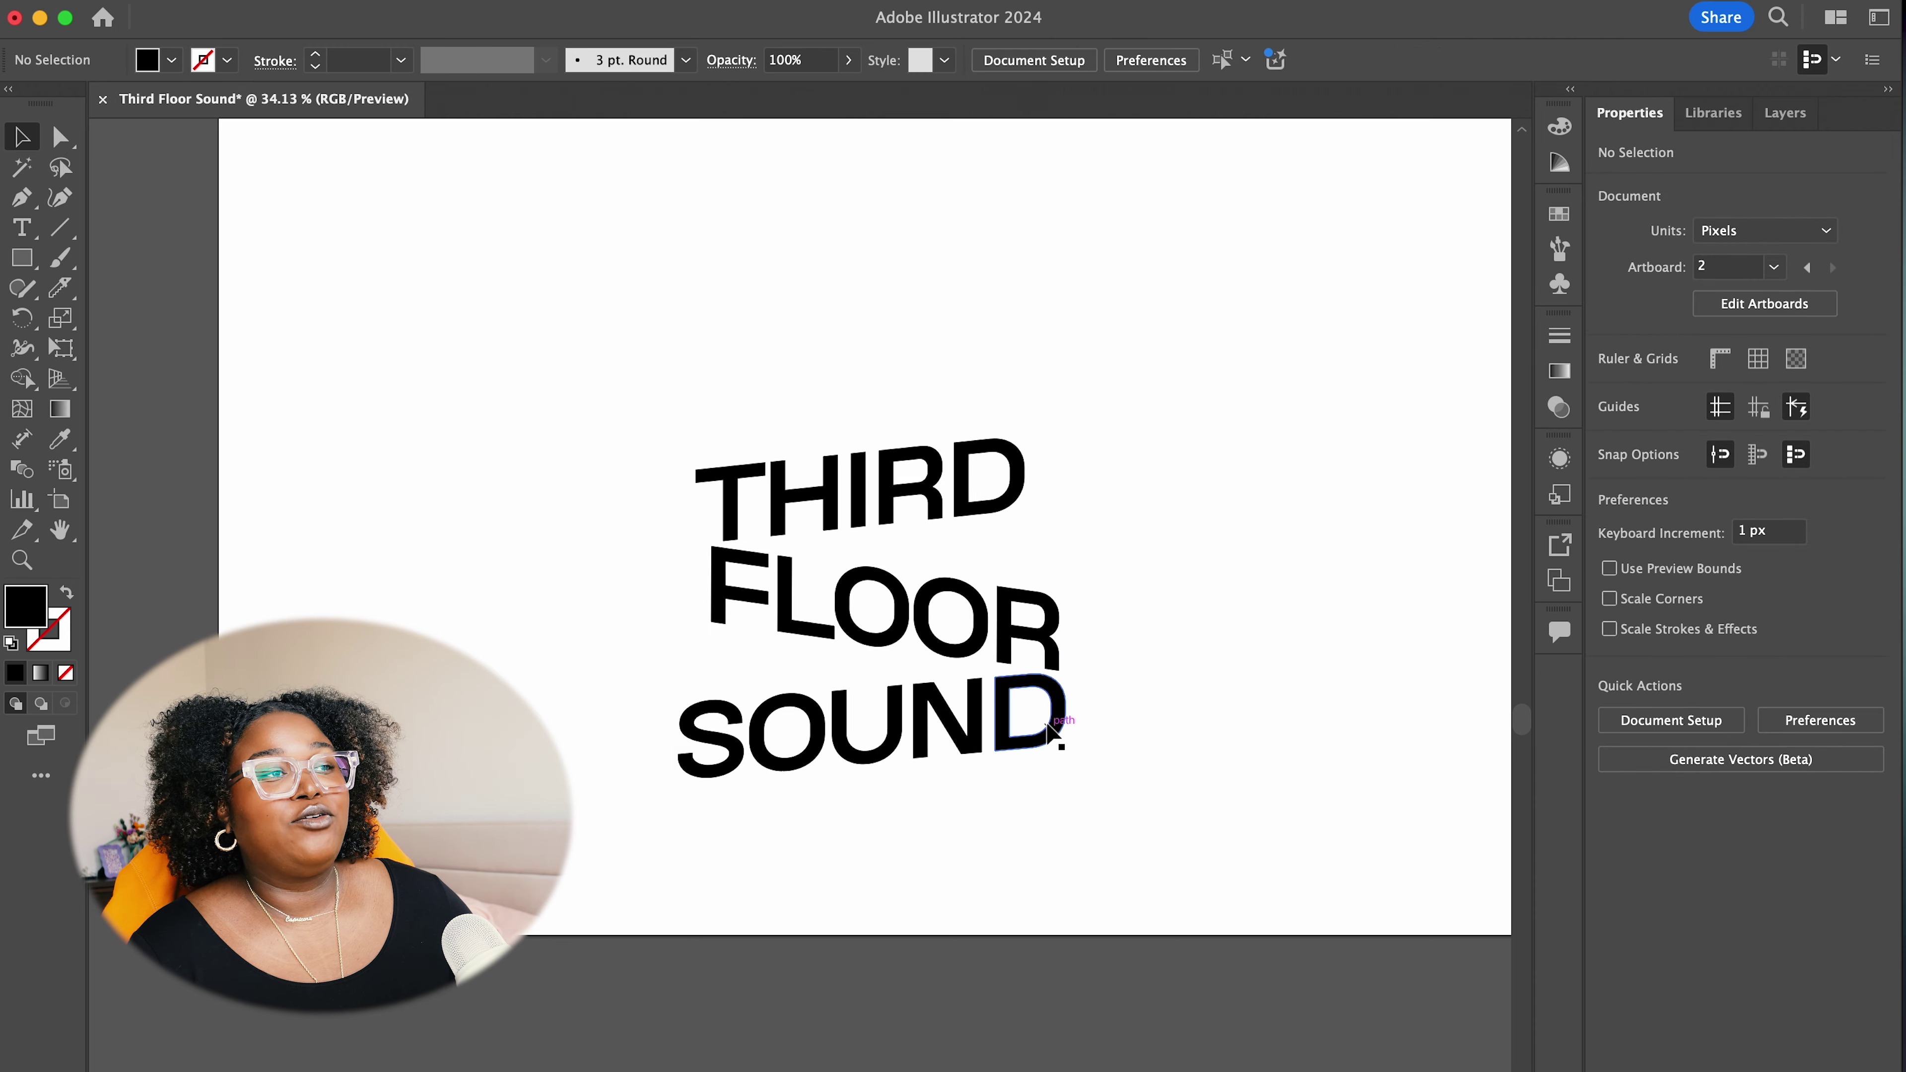
{"action": "scroll", "coordinate": [1059, 723], "scroll_direction": "down", "scroll_amount": 2}
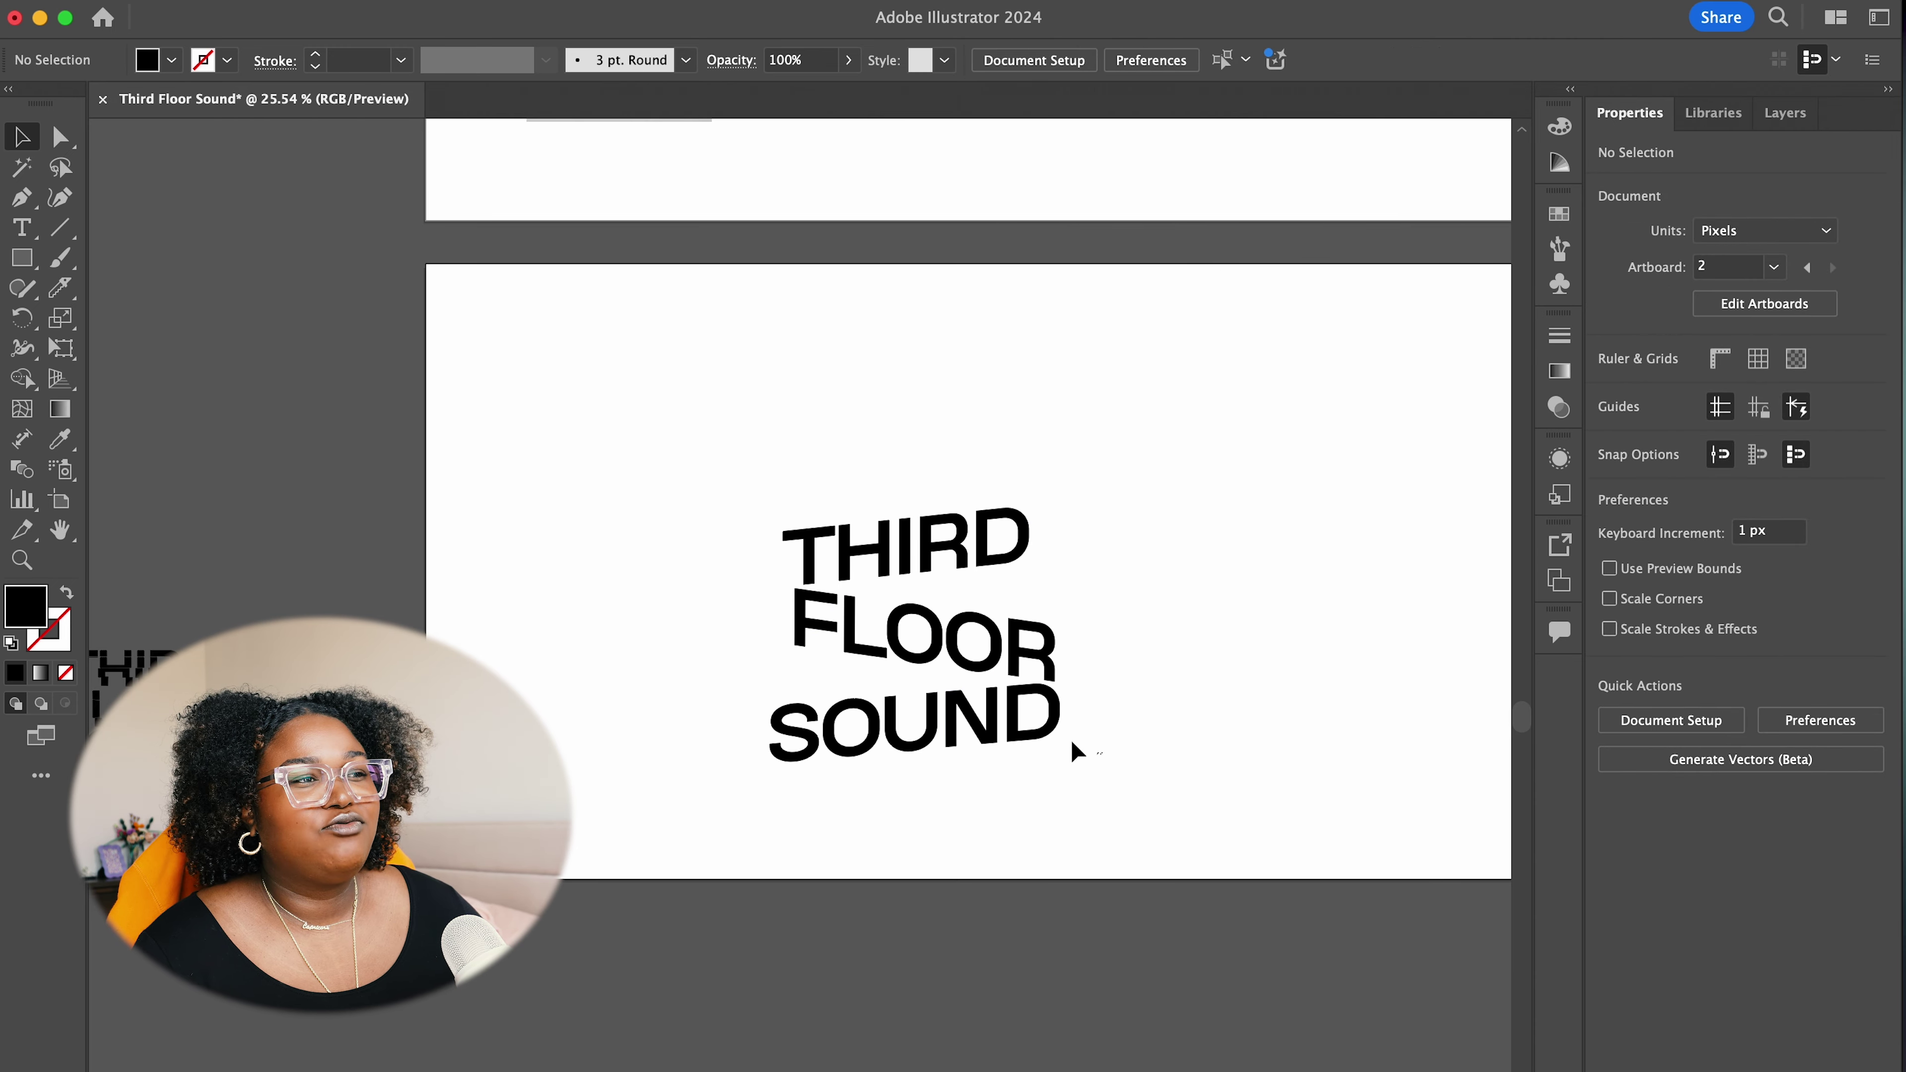
Scale the whole stacked wordmark down and recentre it on the artboard
{"action": "left_click_drag", "start_coordinate": [1072, 750], "coordinate": [753, 469]}
{"action": "left_click_drag", "start_coordinate": [973, 638], "coordinate": [651, 402]}
{"action": "left_click_drag", "start_coordinate": [743, 532], "coordinate": [545, 418]}
{"action": "left_click", "coordinate": [689, 413]}
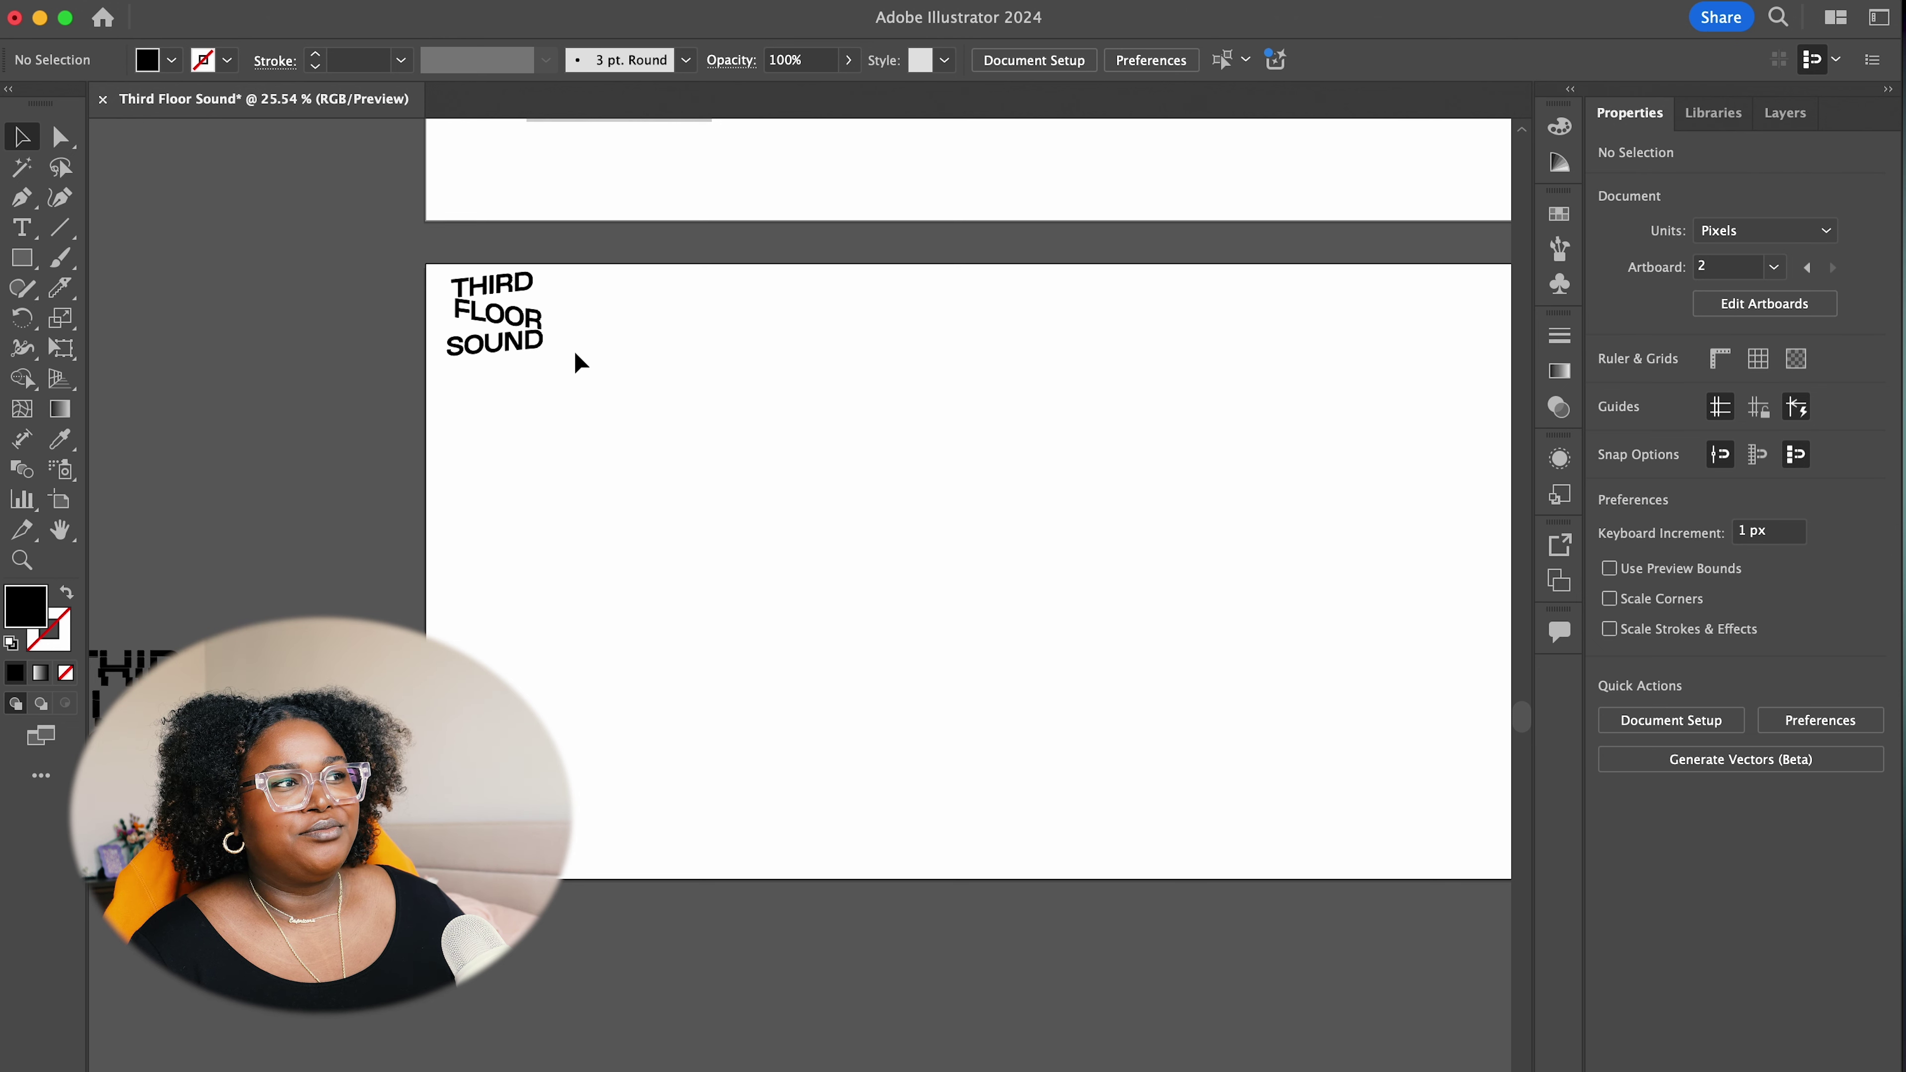
{"action": "left_click_drag", "start_coordinate": [405, 245], "coordinate": [884, 780]}
{"action": "left_click", "coordinate": [989, 631]}
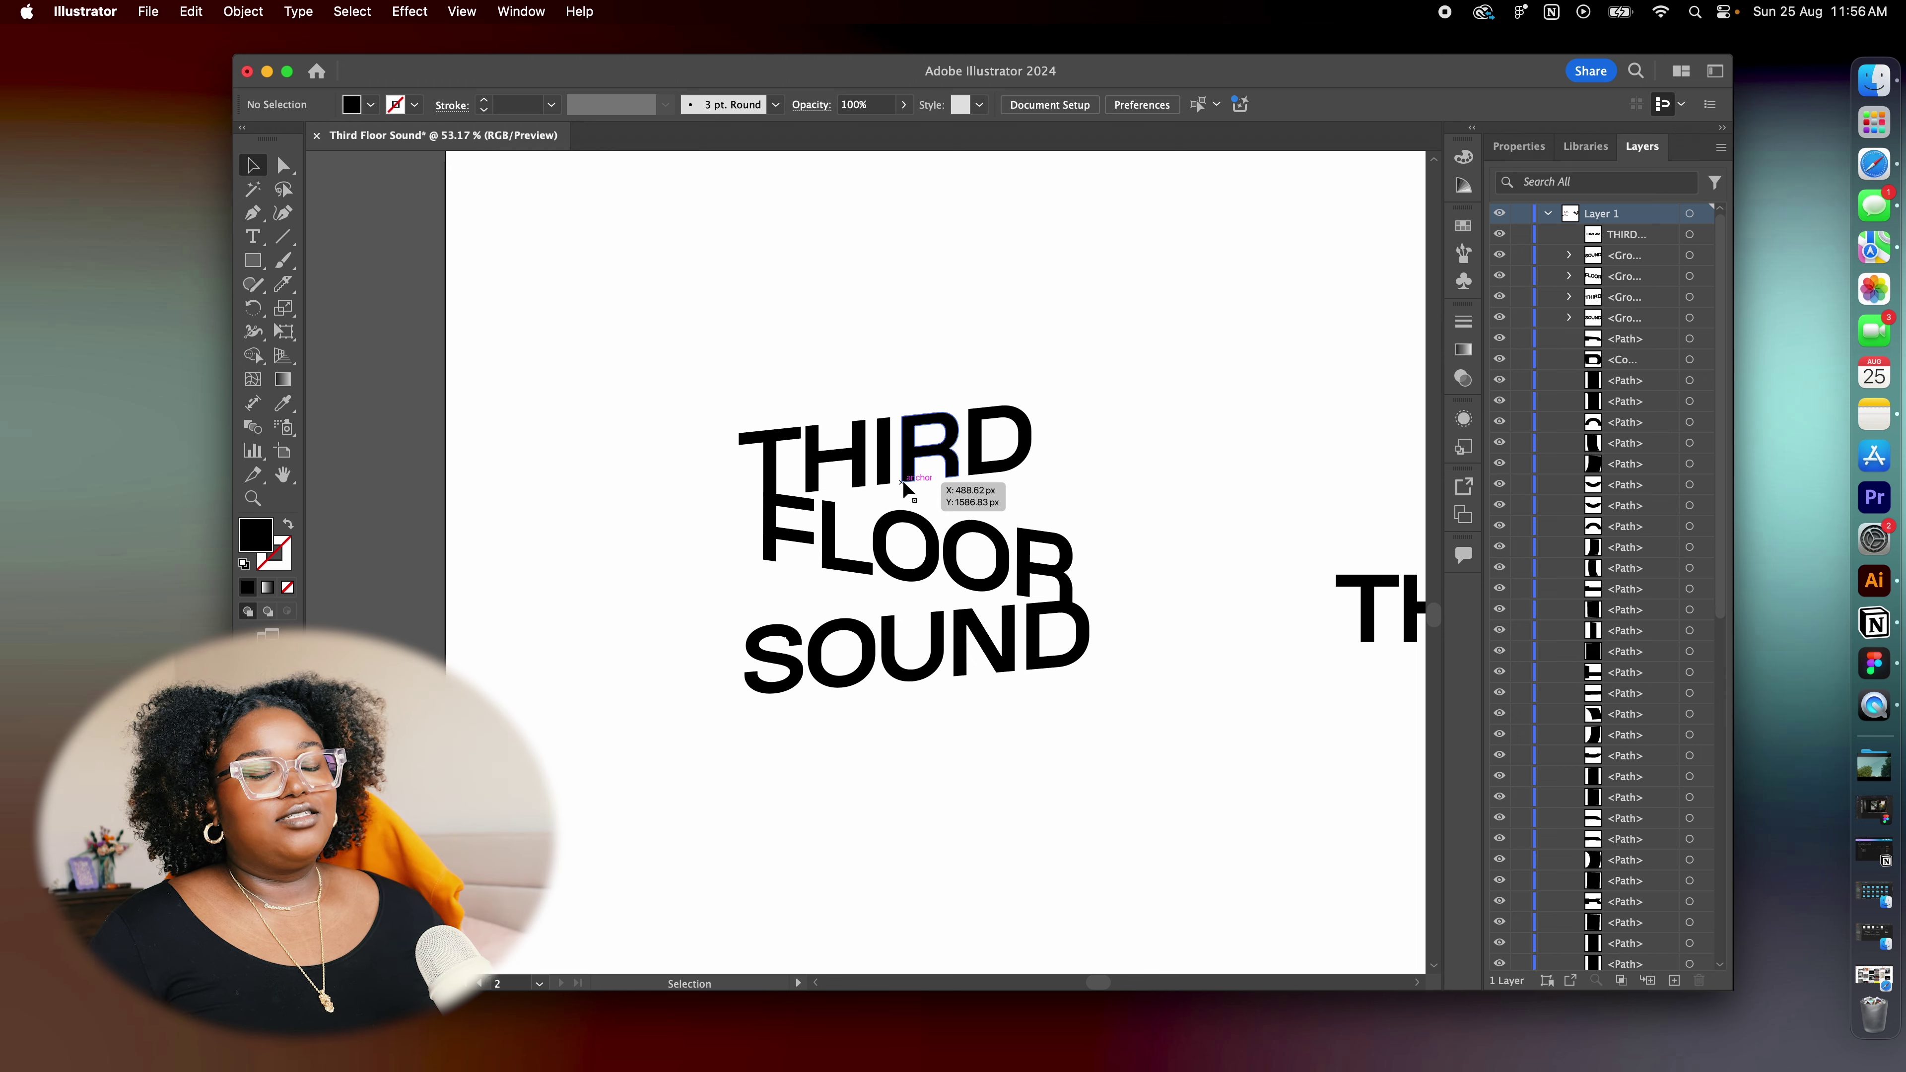
Move the three sheared words off the artboard onto the pasteboard at the left
{"action": "left_click_drag", "start_coordinate": [847, 513], "coordinate": [1095, 738]}
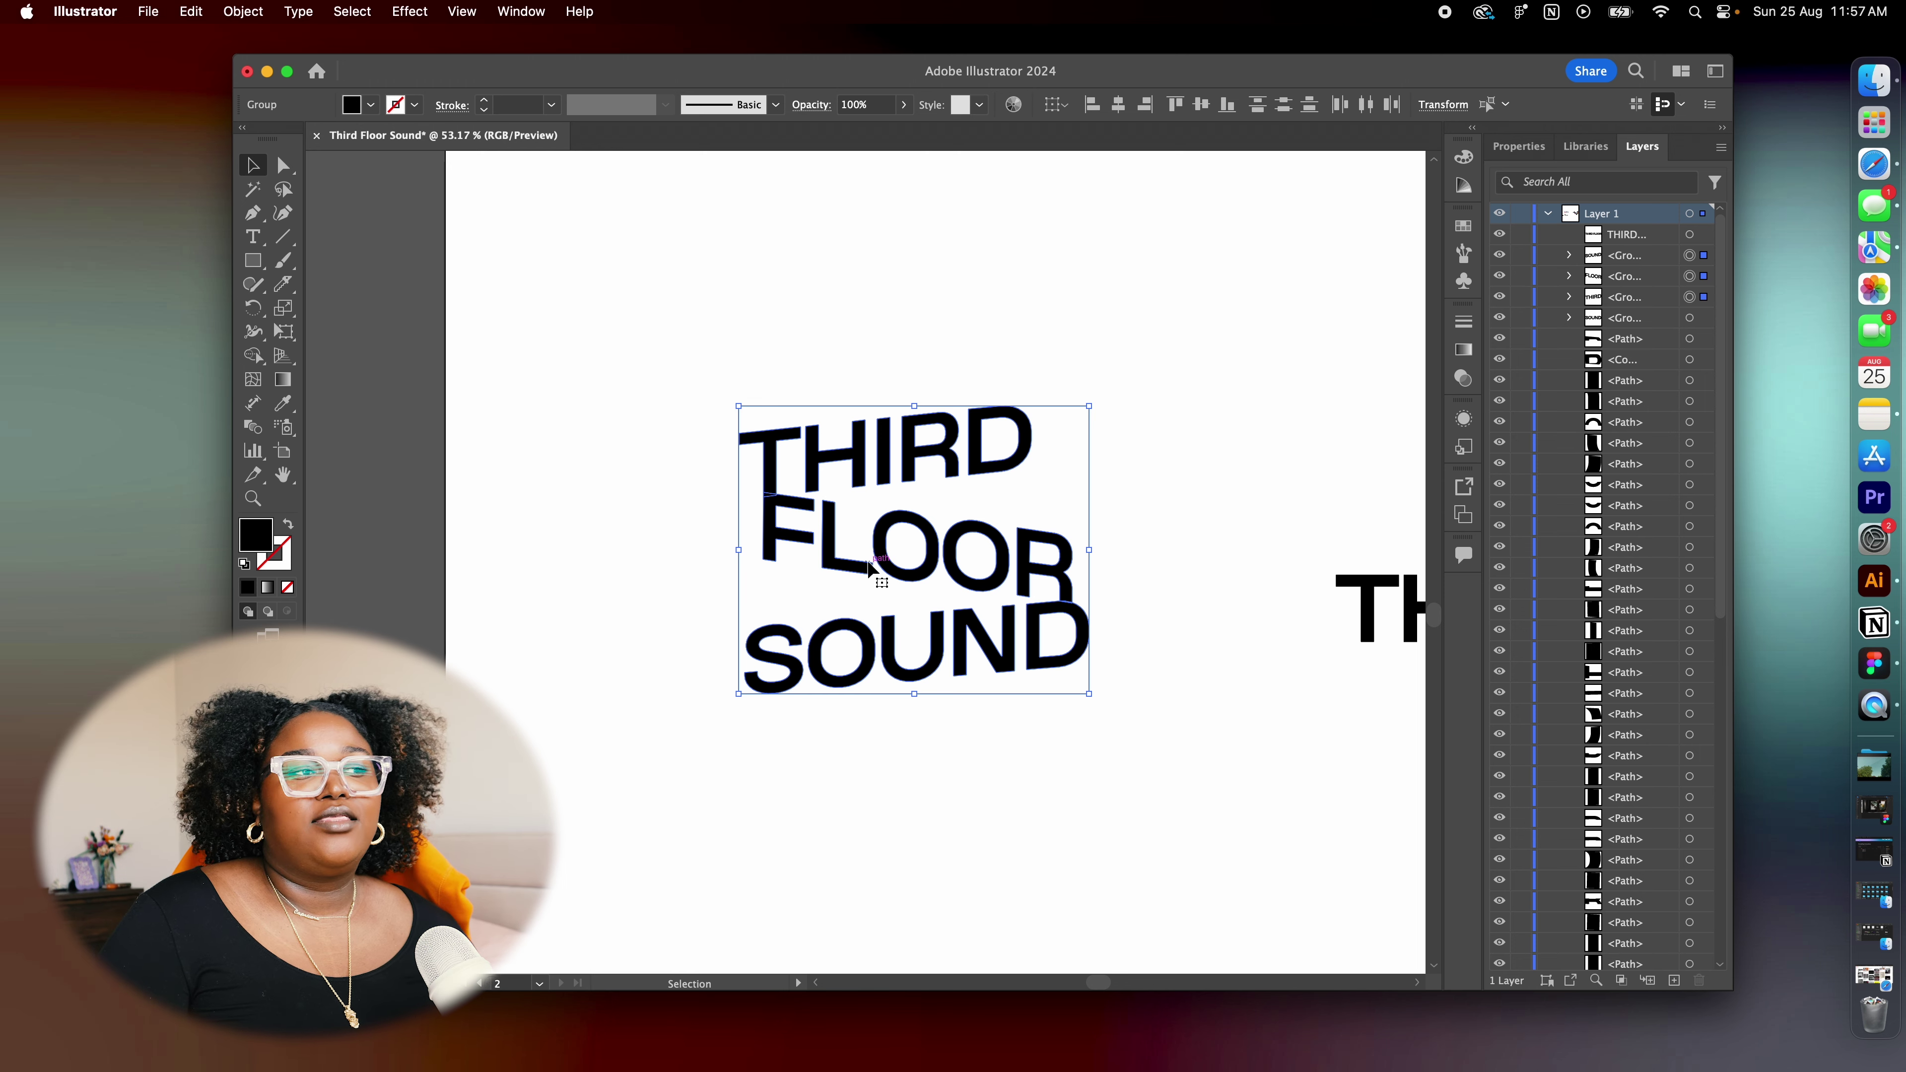
{"action": "scroll", "coordinate": [870, 571], "scroll_direction": "down", "scroll_amount": 5}
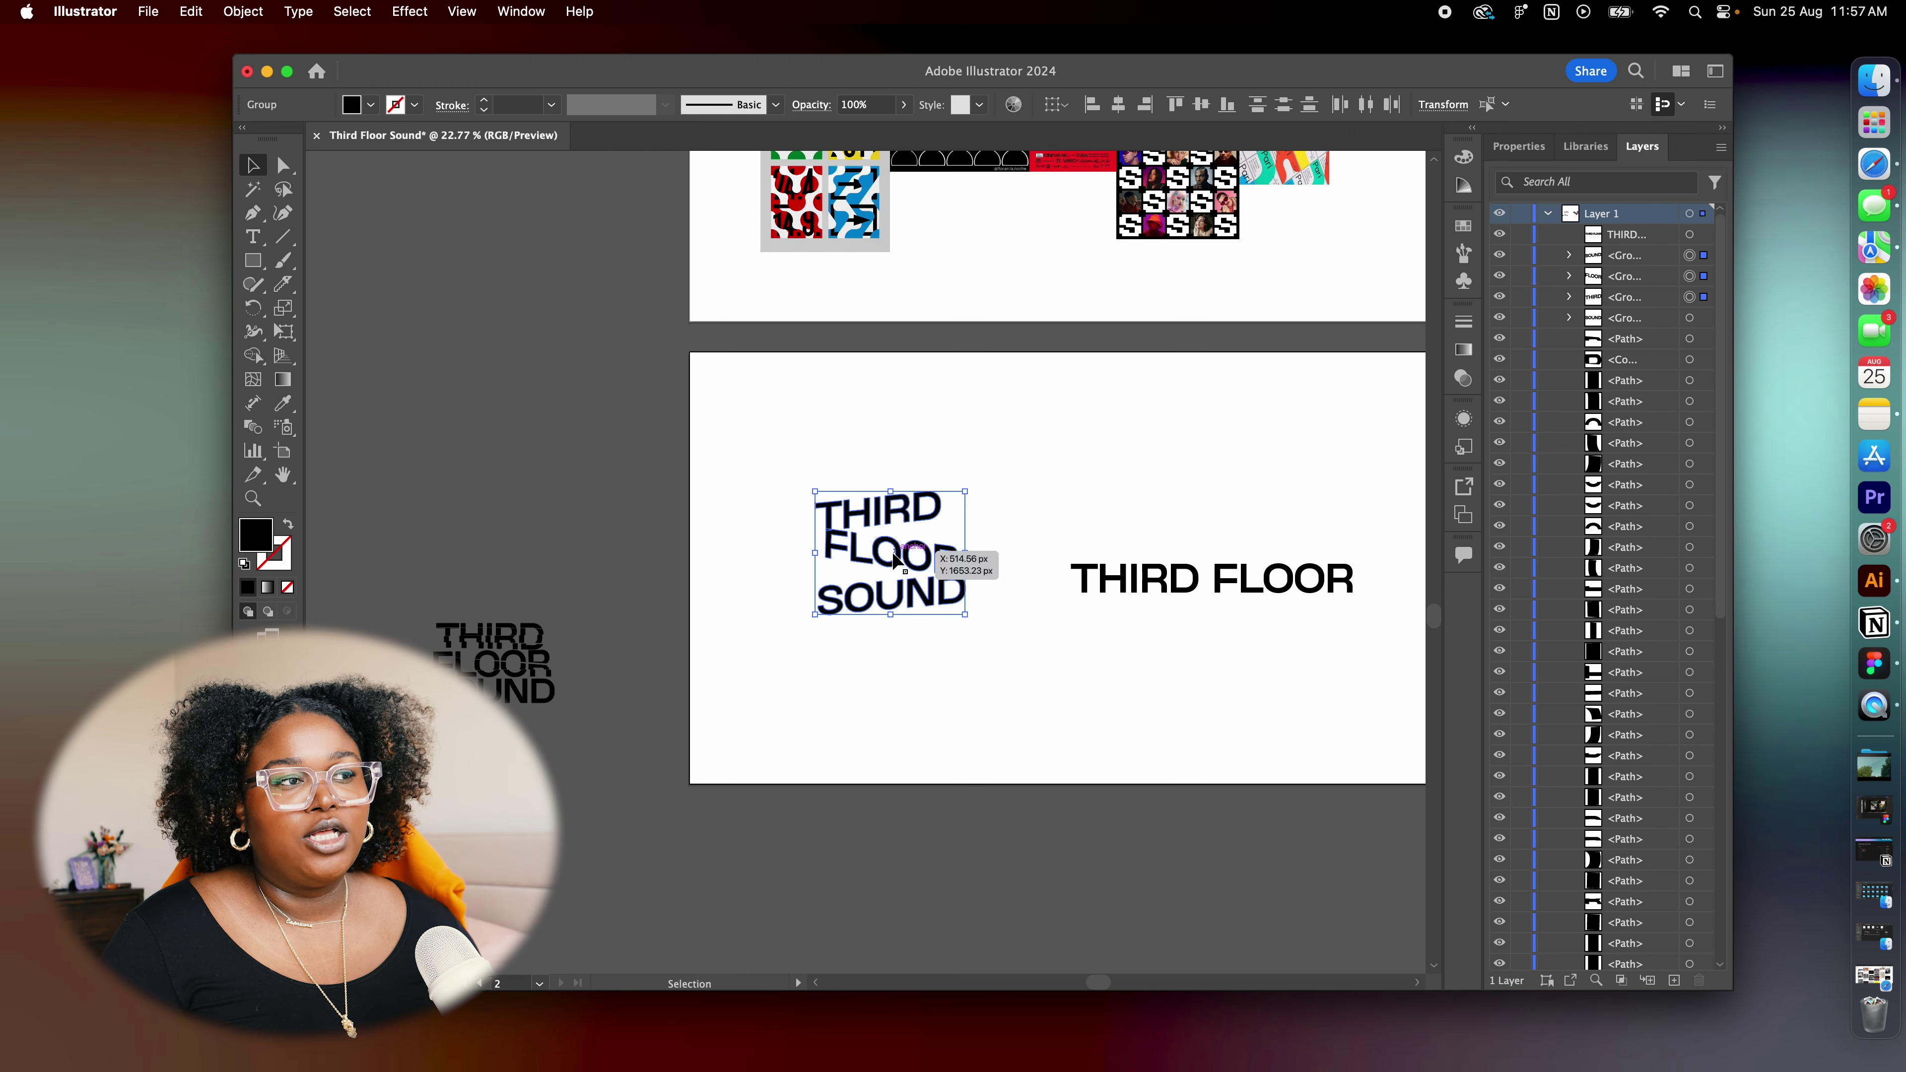
{"action": "left_click_drag", "start_coordinate": [899, 568], "coordinate": [511, 551]}
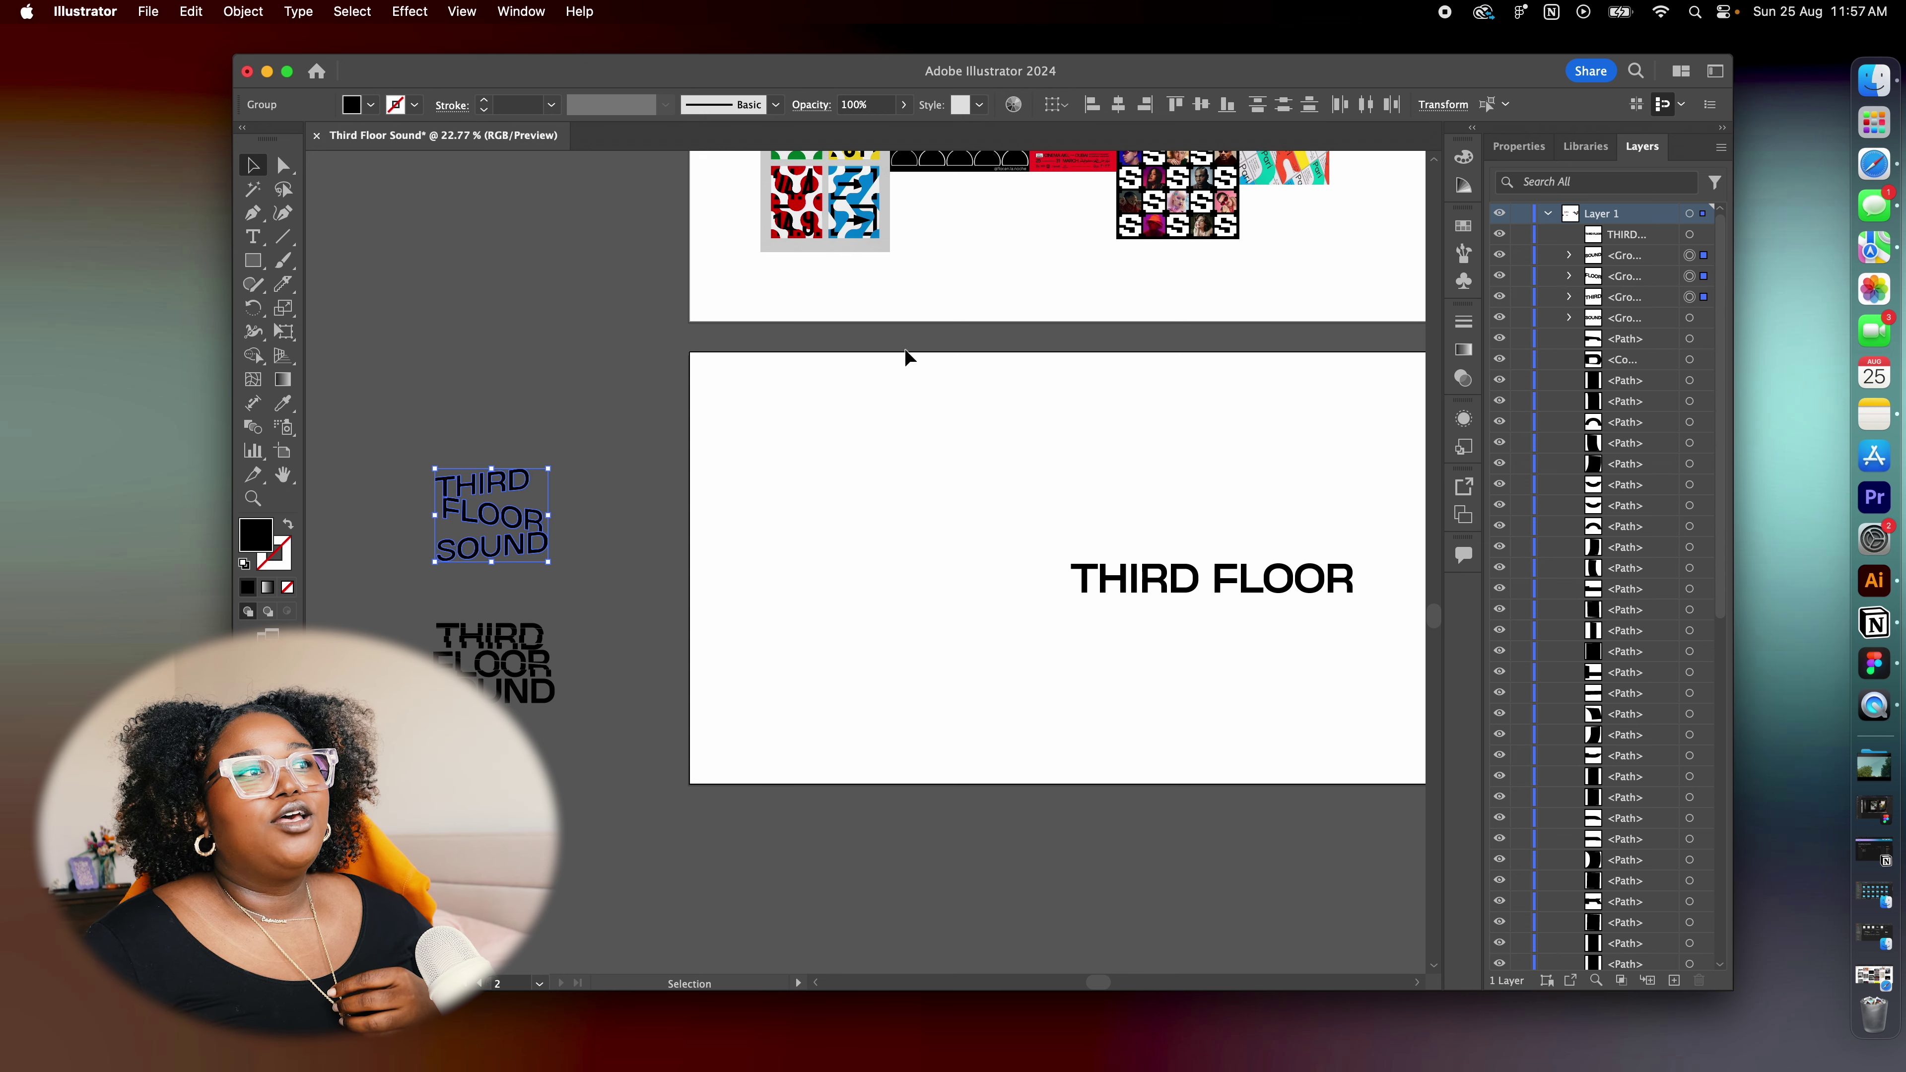
{"action": "scroll", "coordinate": [997, 350], "scroll_direction": "up", "scroll_amount": 5}
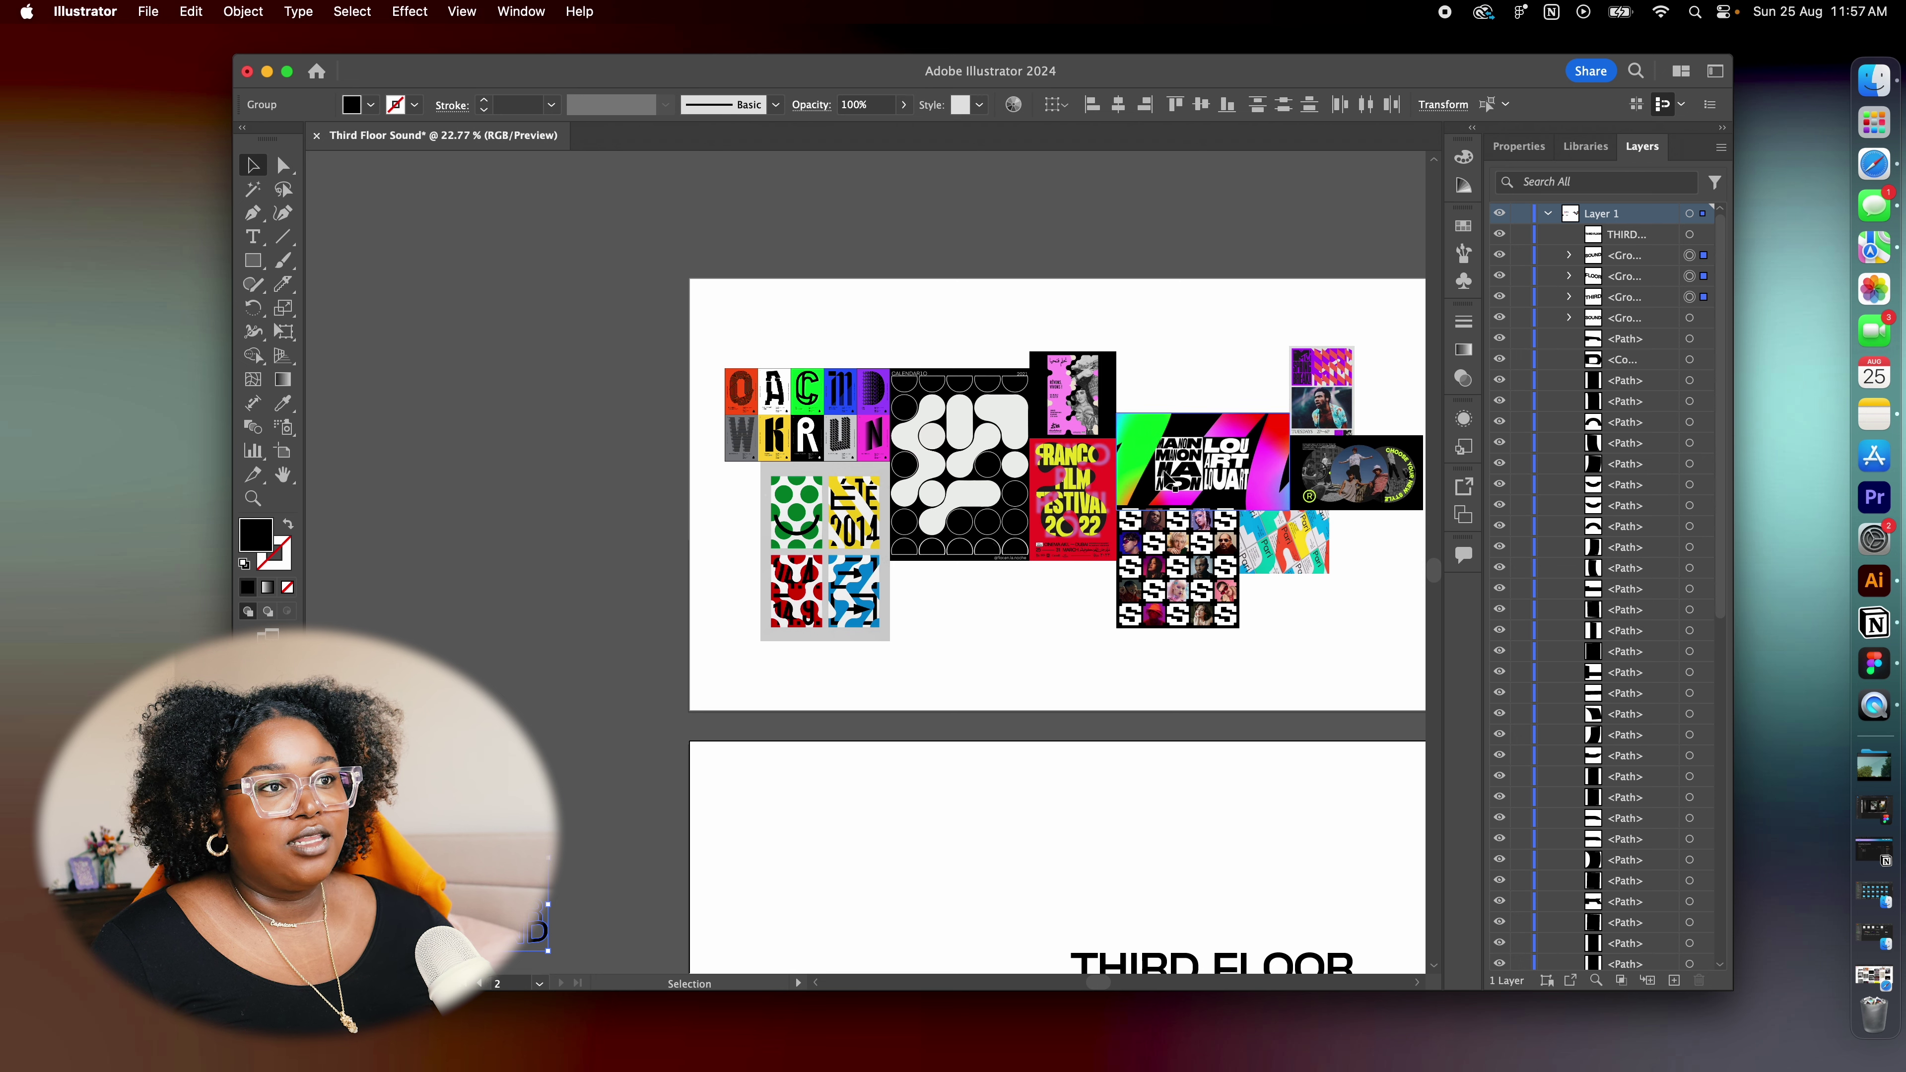
{"action": "scroll", "coordinate": [973, 694], "scroll_direction": "down", "scroll_amount": 2}
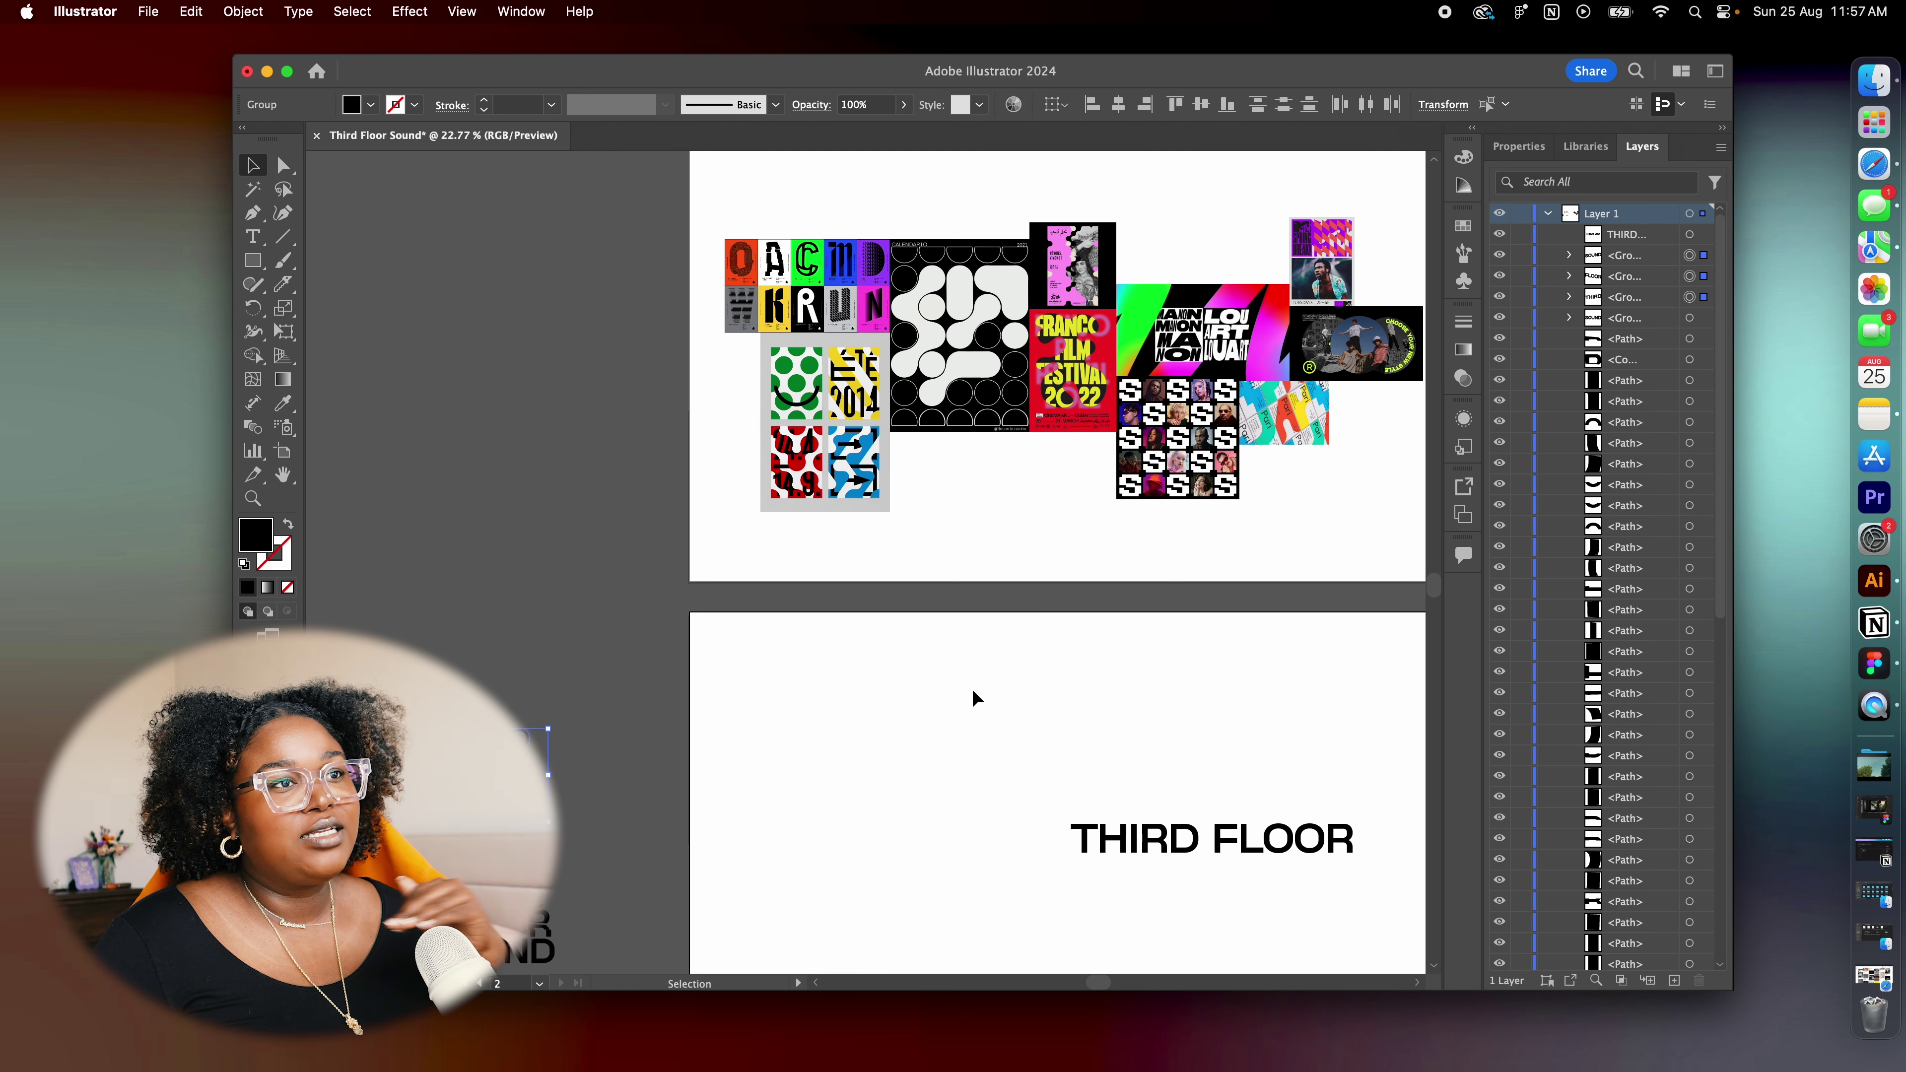
{"action": "scroll", "coordinate": [974, 697], "scroll_direction": "down", "scroll_amount": 4}
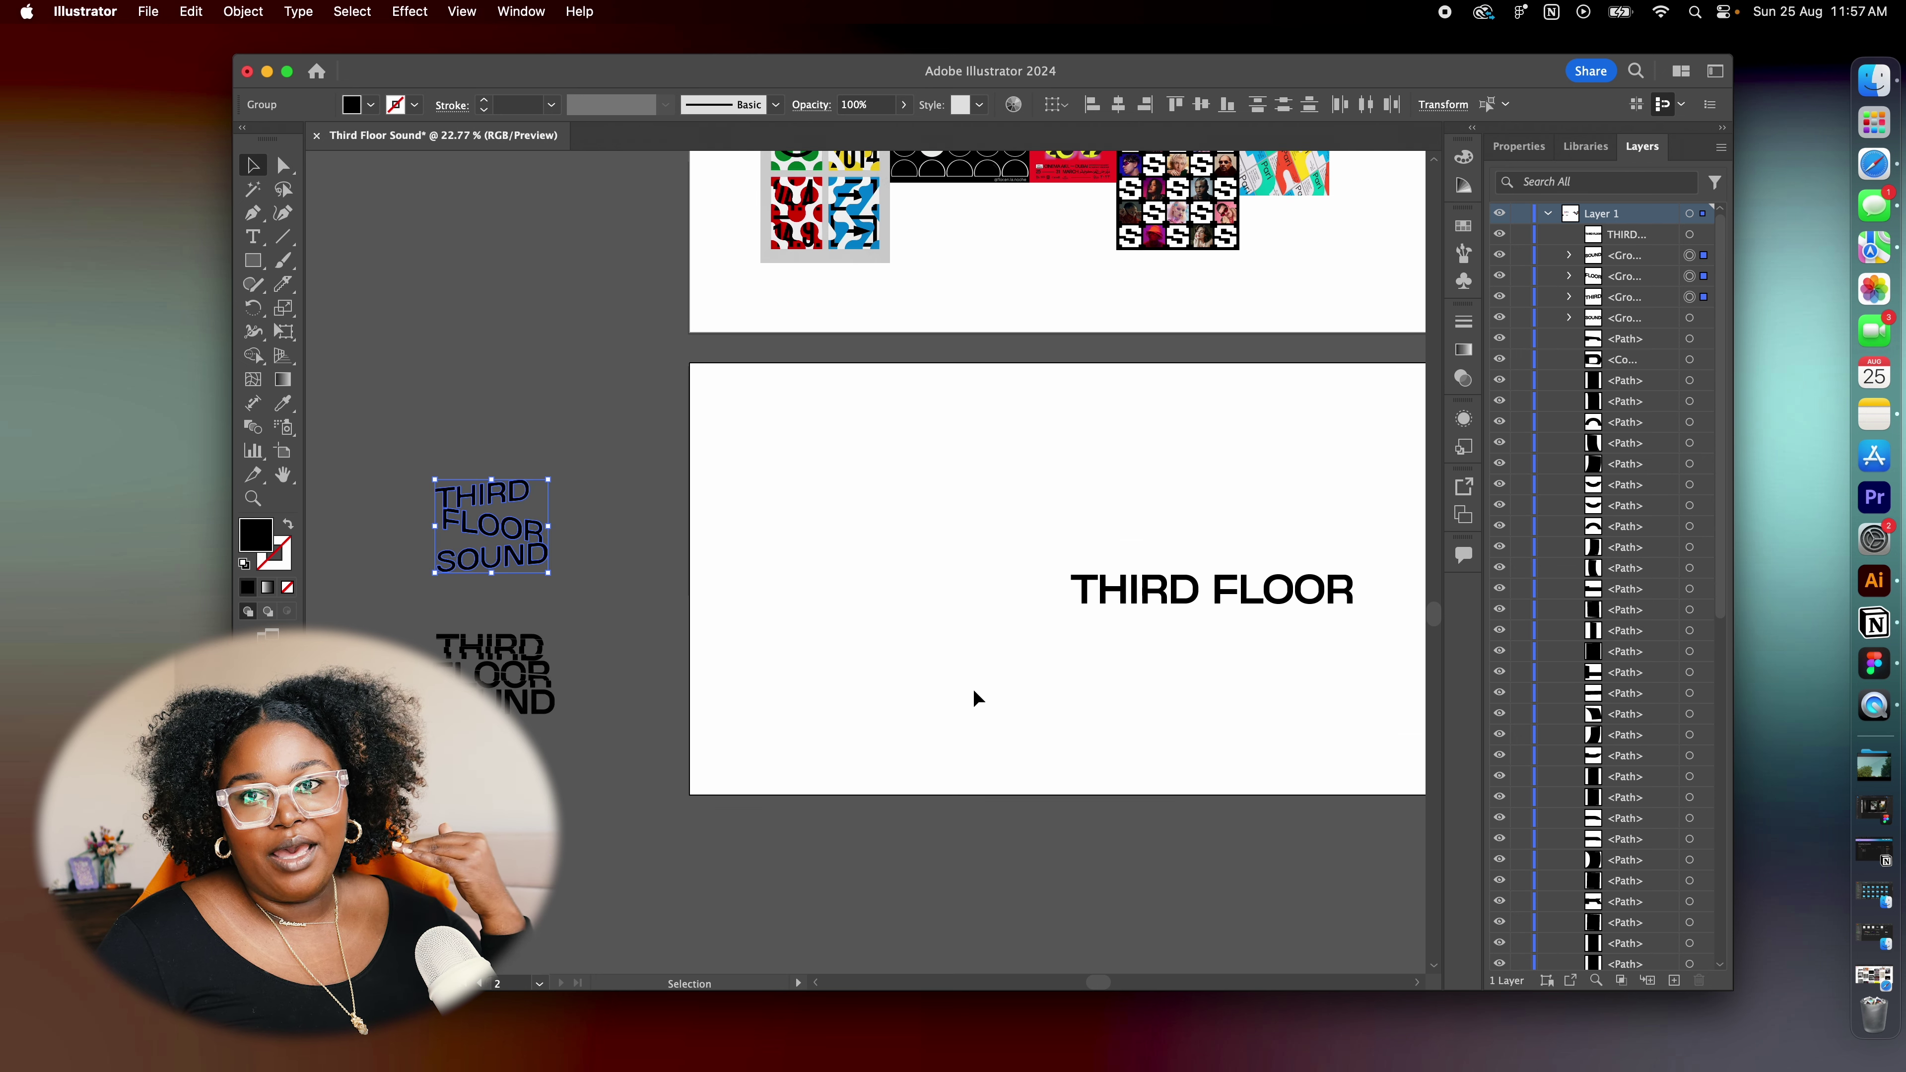
{"action": "scroll", "coordinate": [1040, 601], "scroll_direction": "down", "scroll_amount": 1}
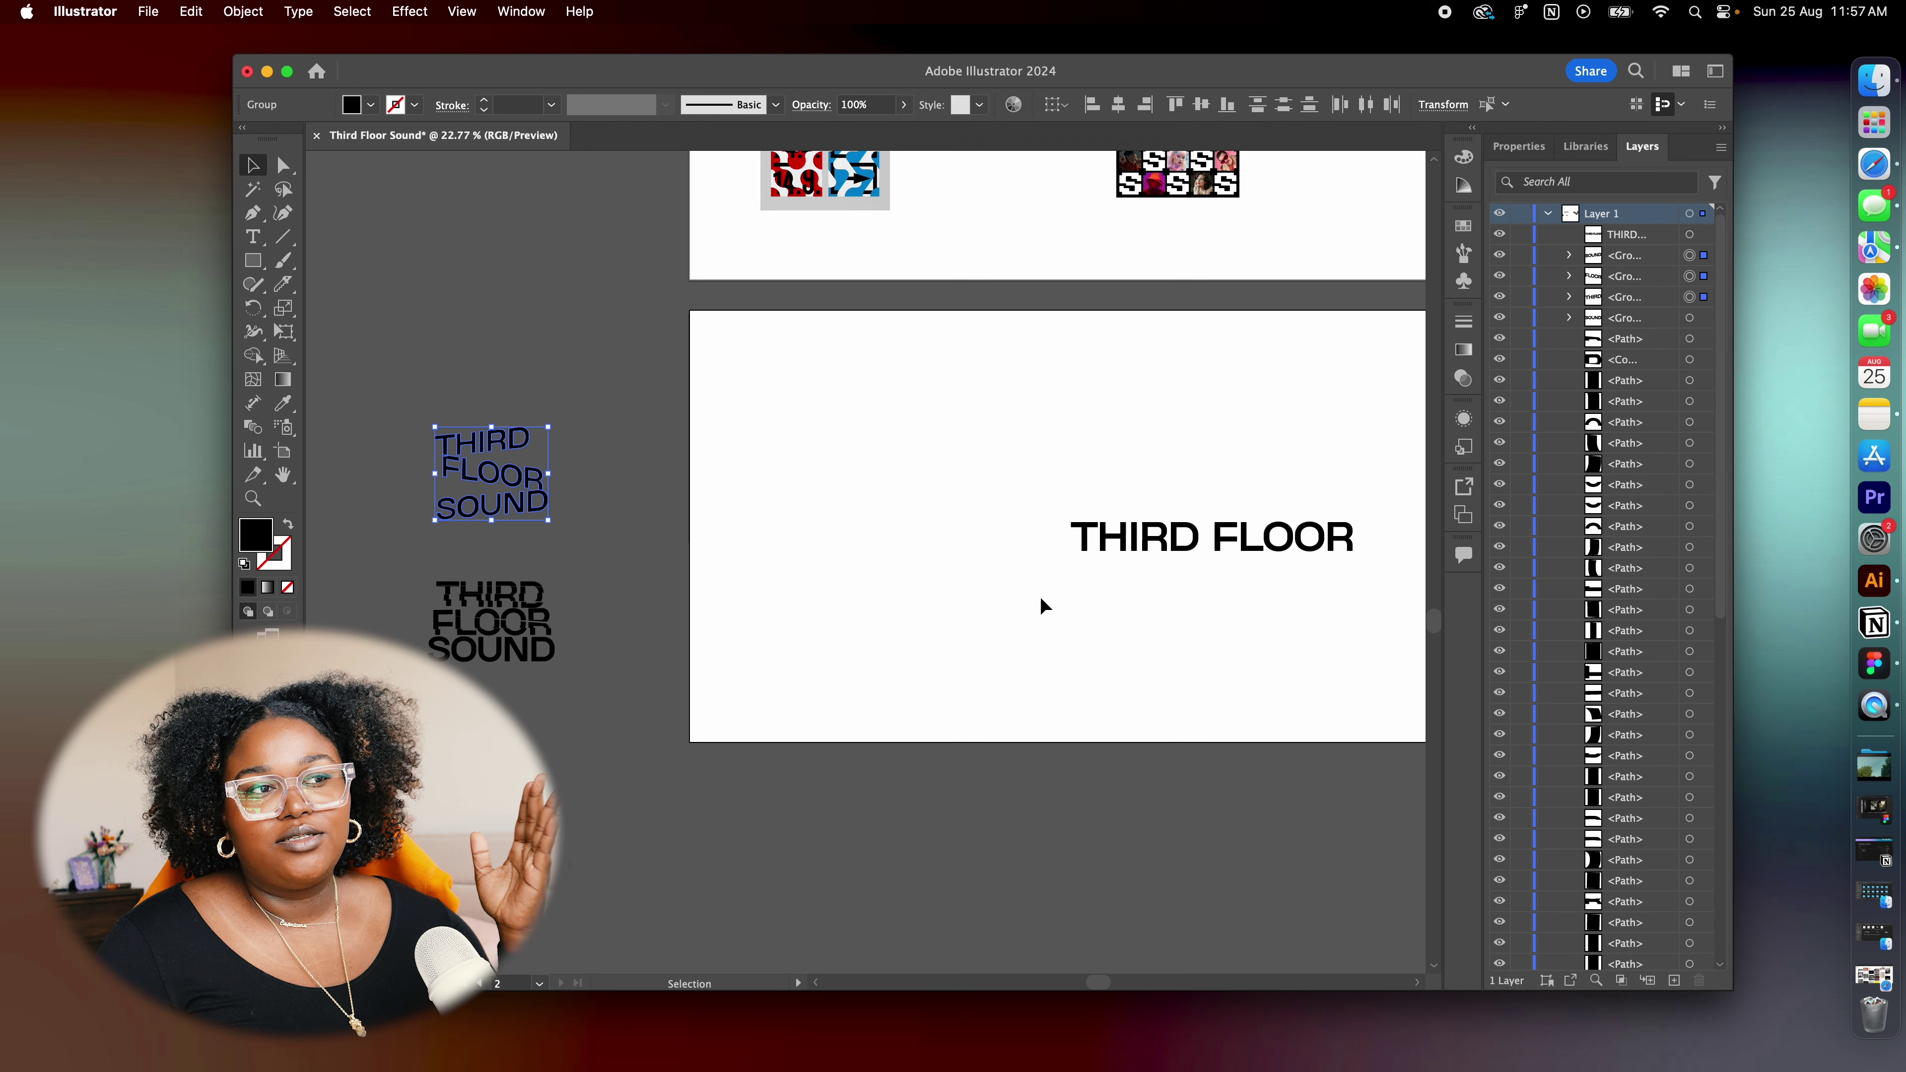
{"action": "left_click", "coordinate": [1040, 605]}
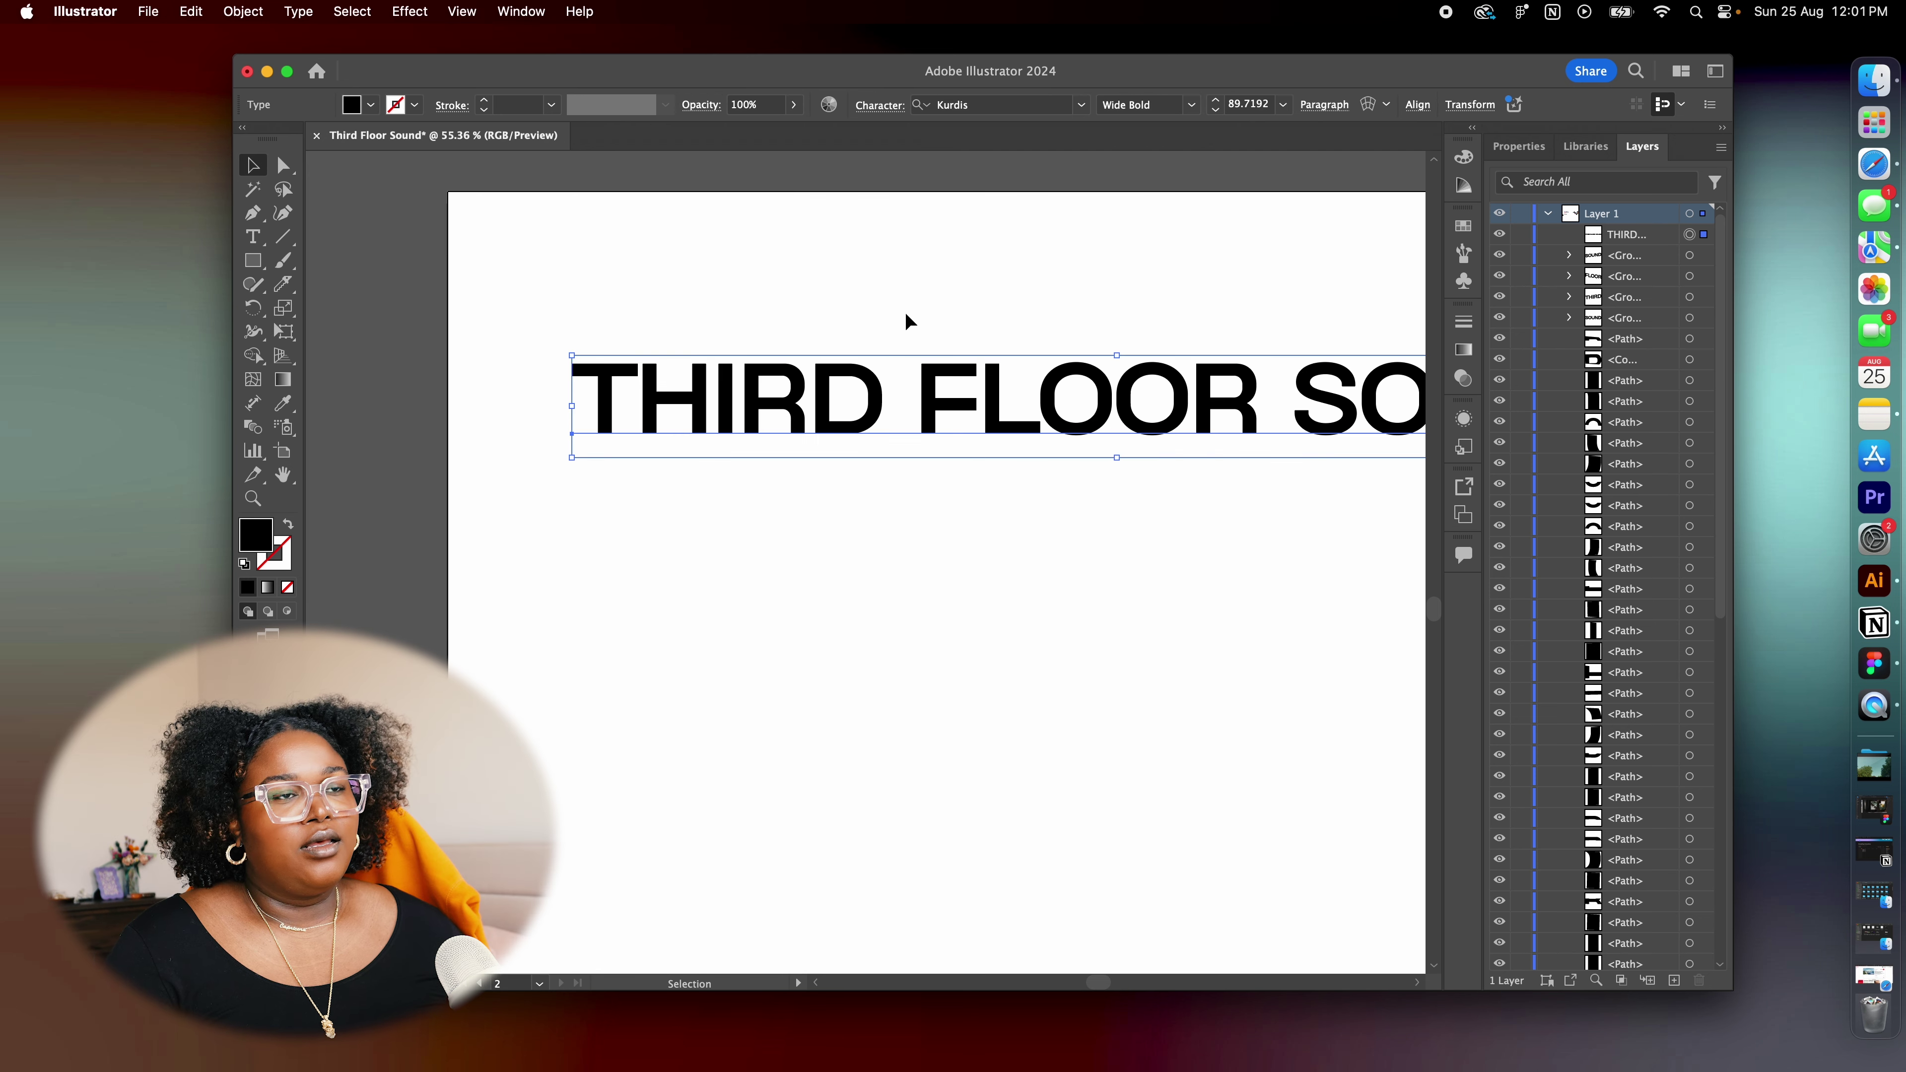
Shift the THIRD FLOOR SOUND text line left and show its properties
{"action": "left_click", "coordinate": [906, 315]}
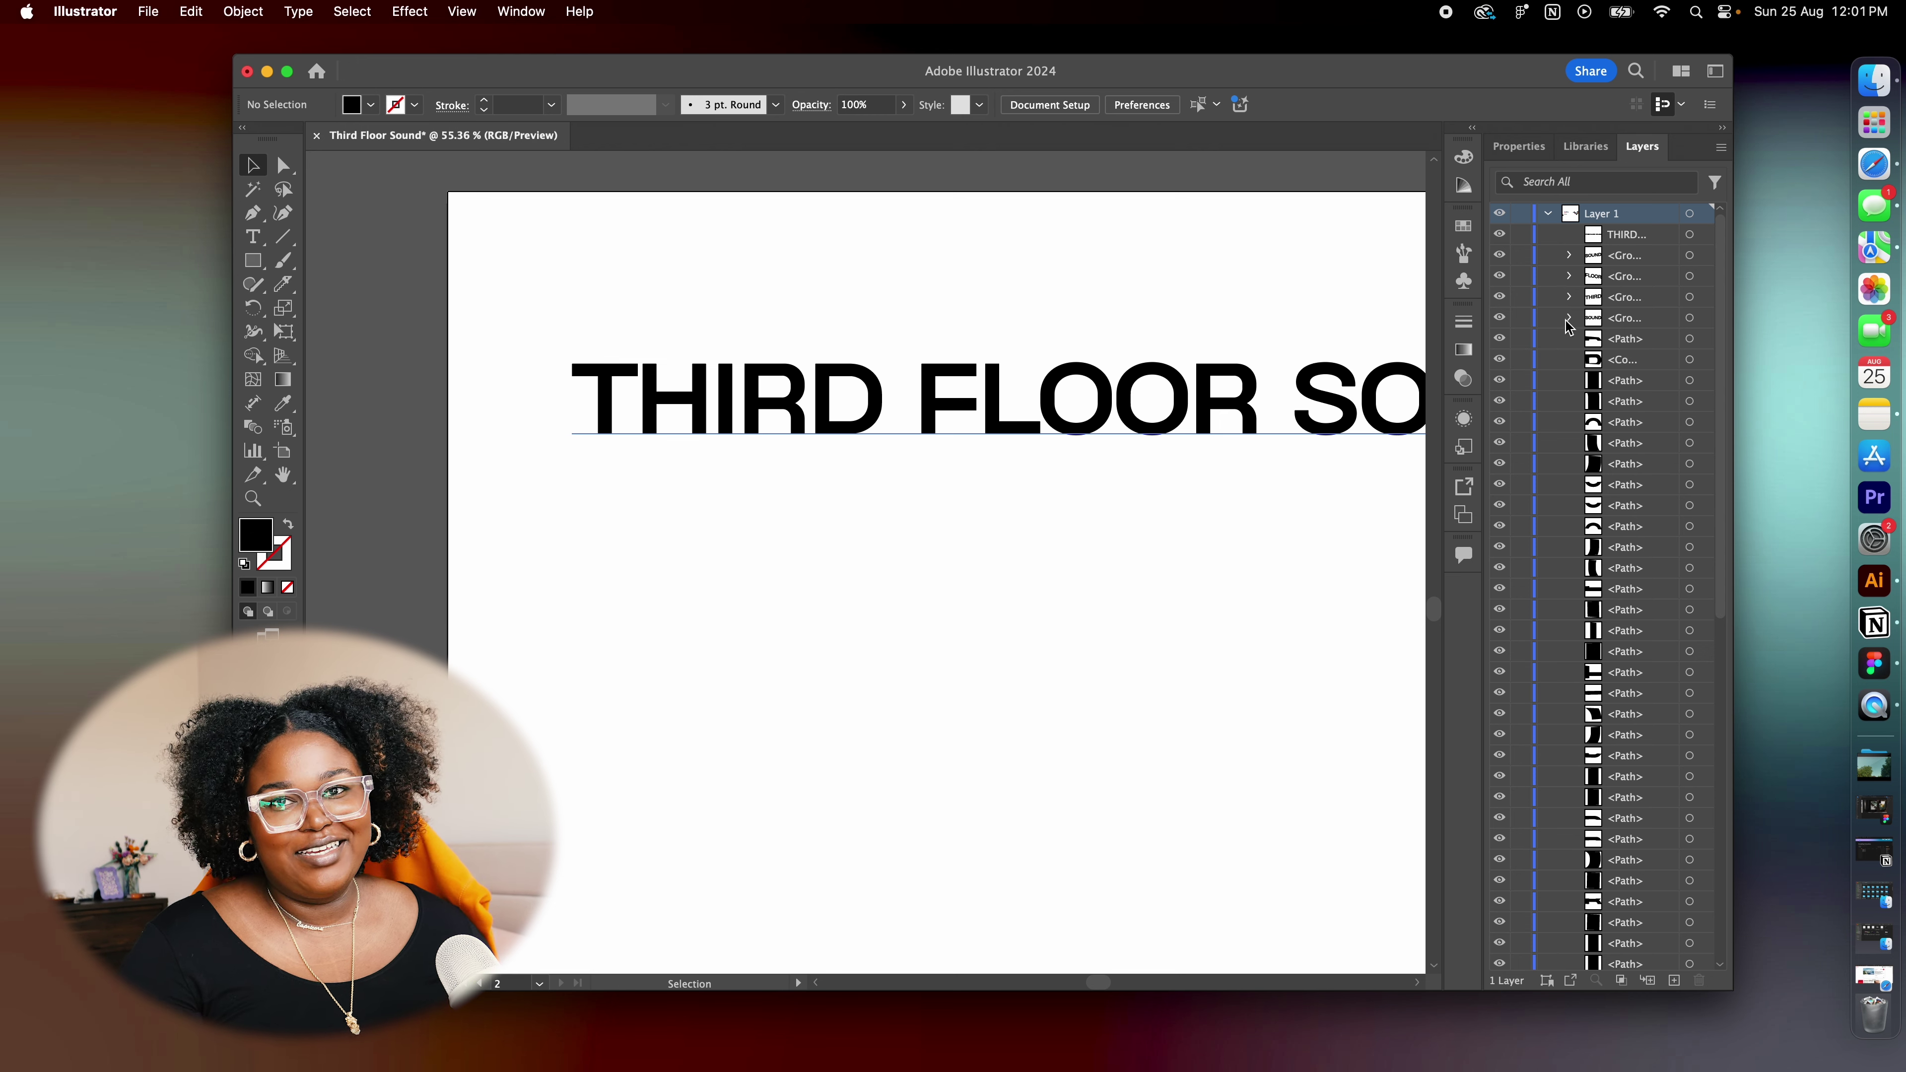
{"action": "left_click", "coordinate": [1309, 415]}
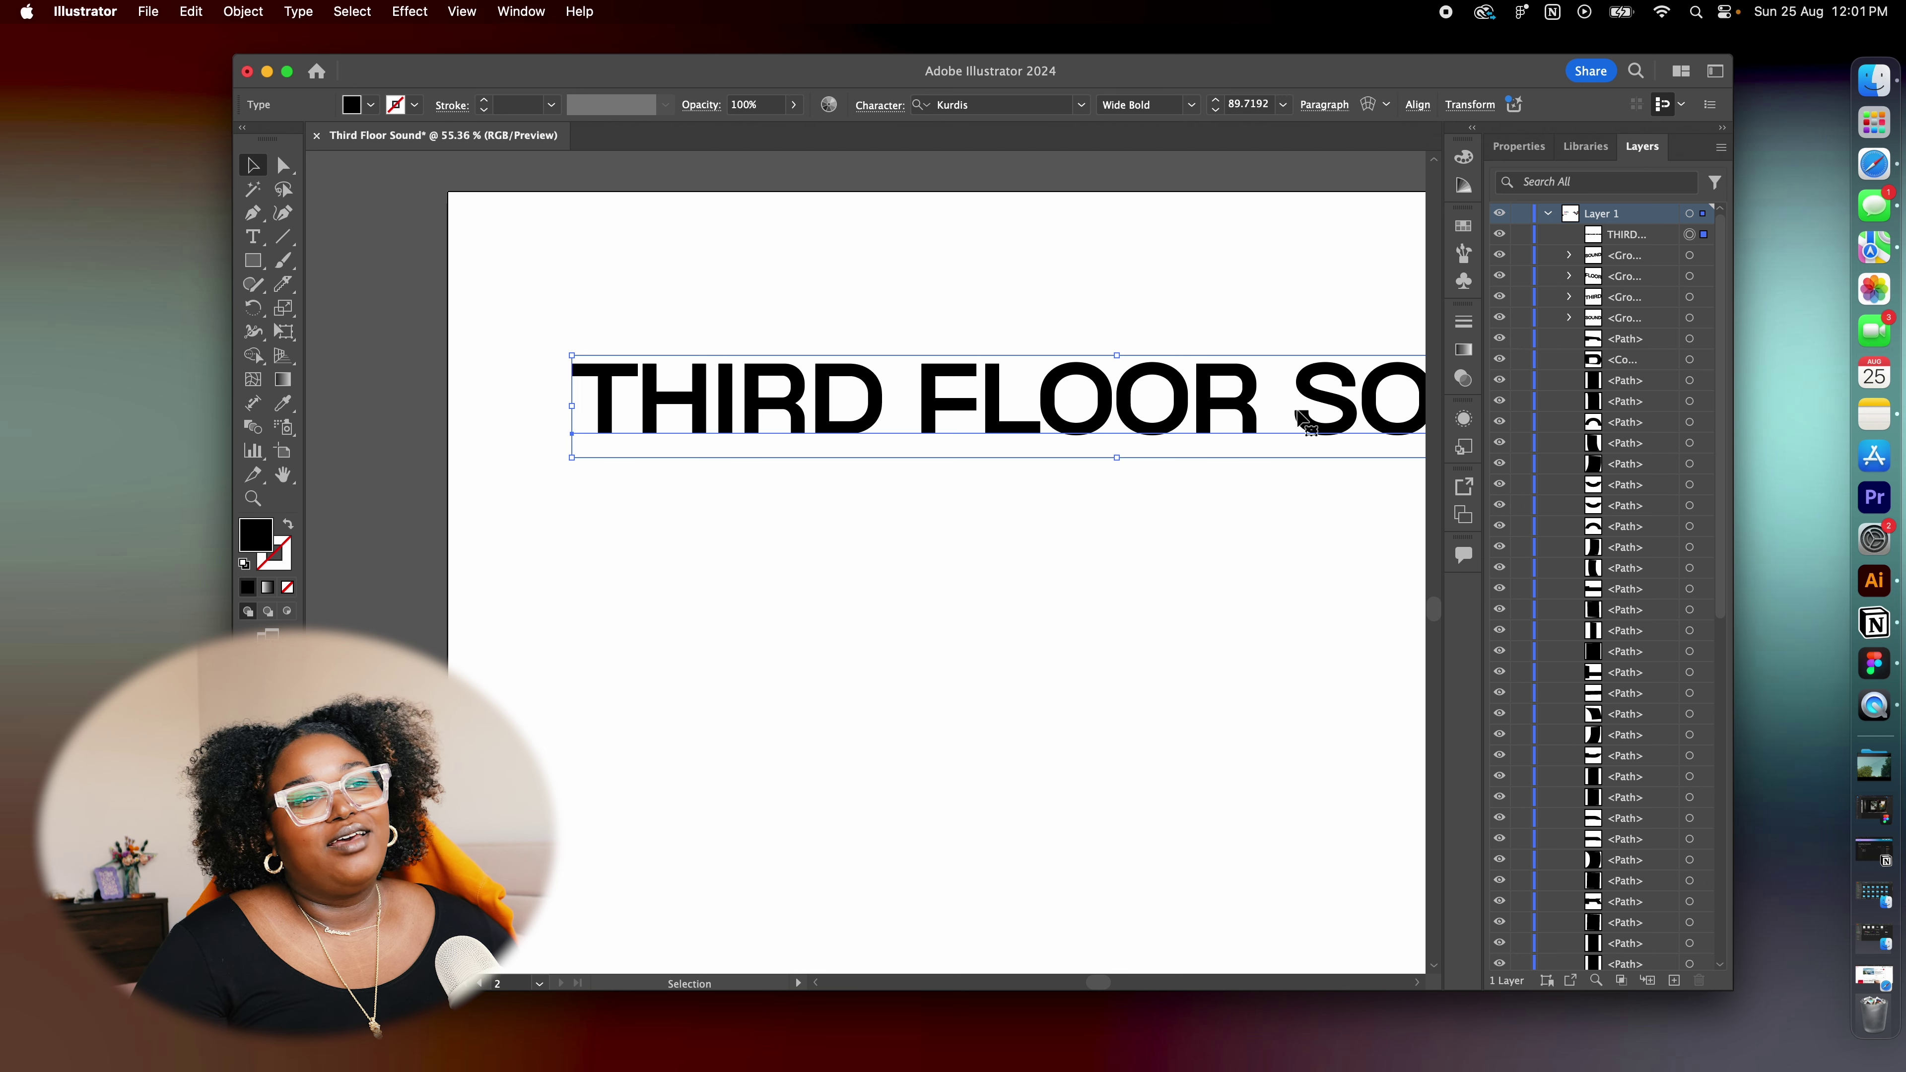
{"action": "left_click_drag", "start_coordinate": [1309, 438], "coordinate": [1237, 376]}
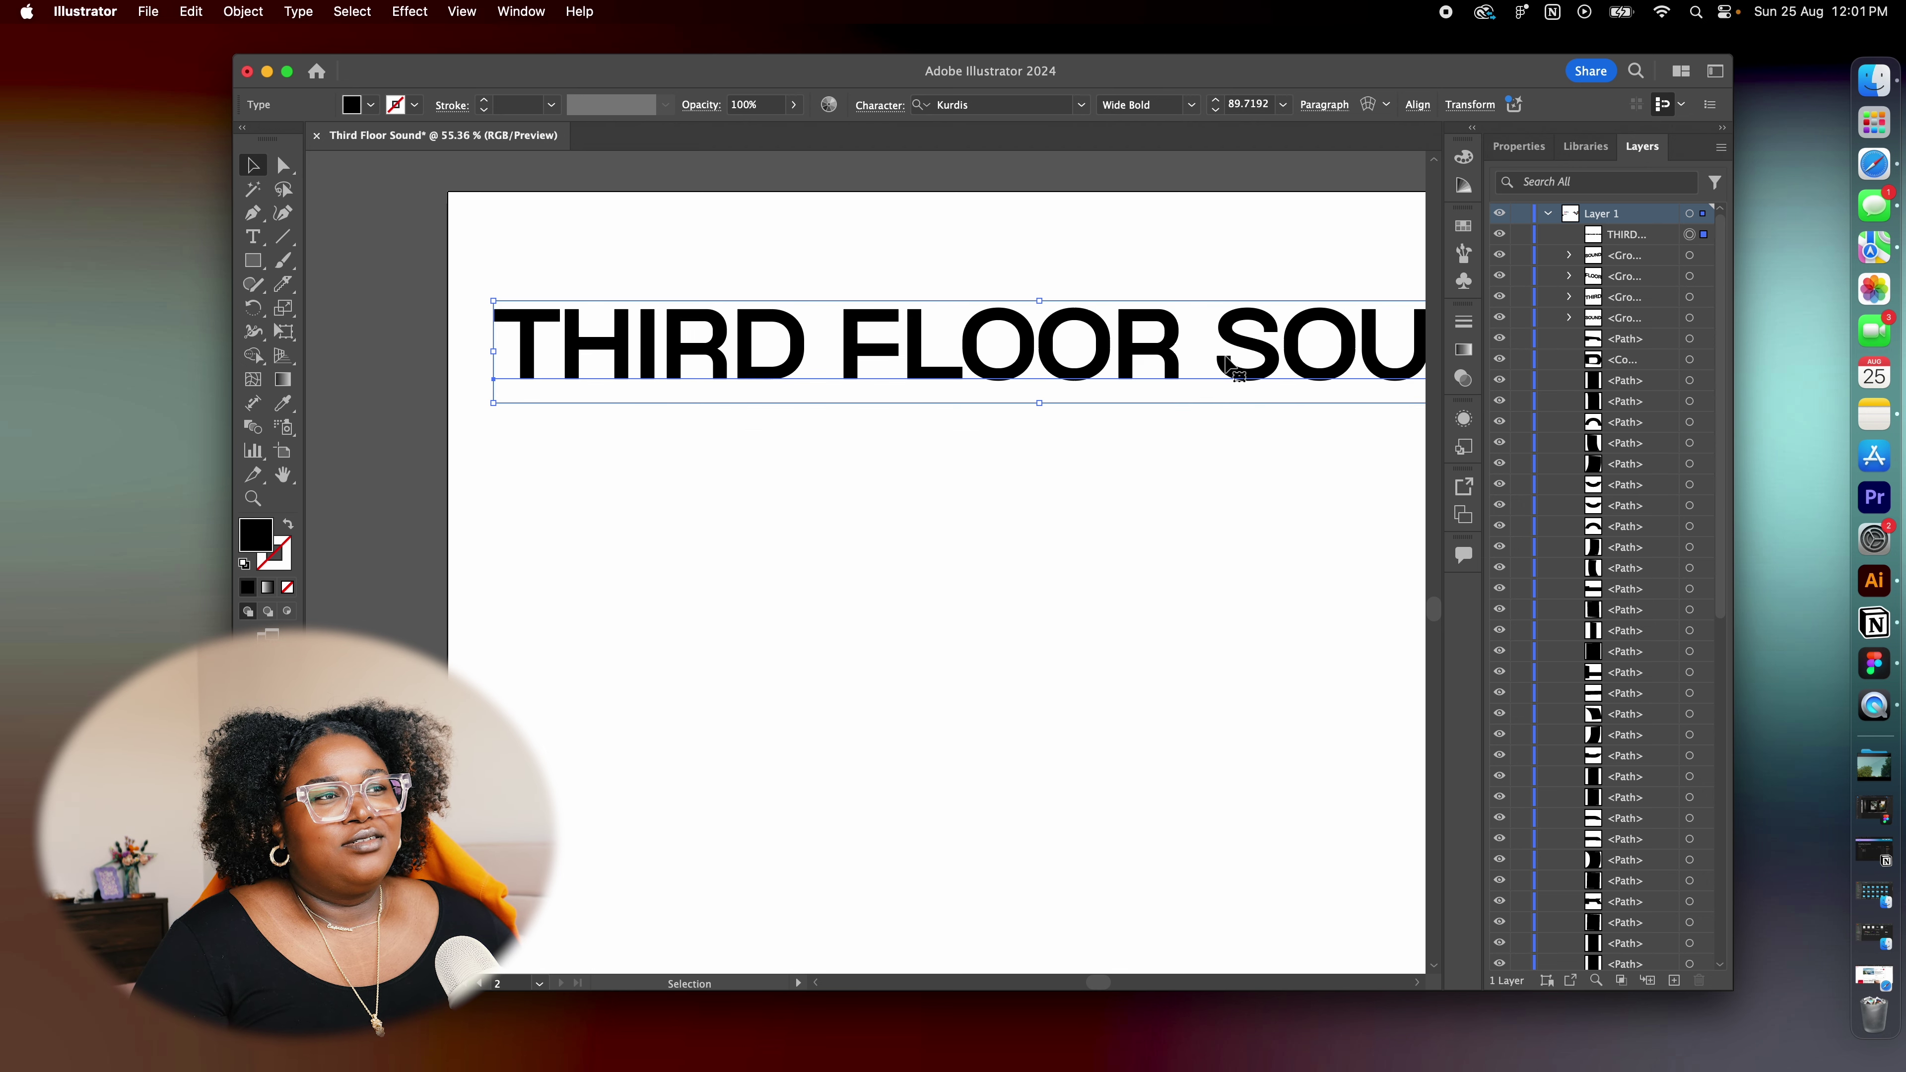
{"action": "double_click", "coordinate": [846, 361]}
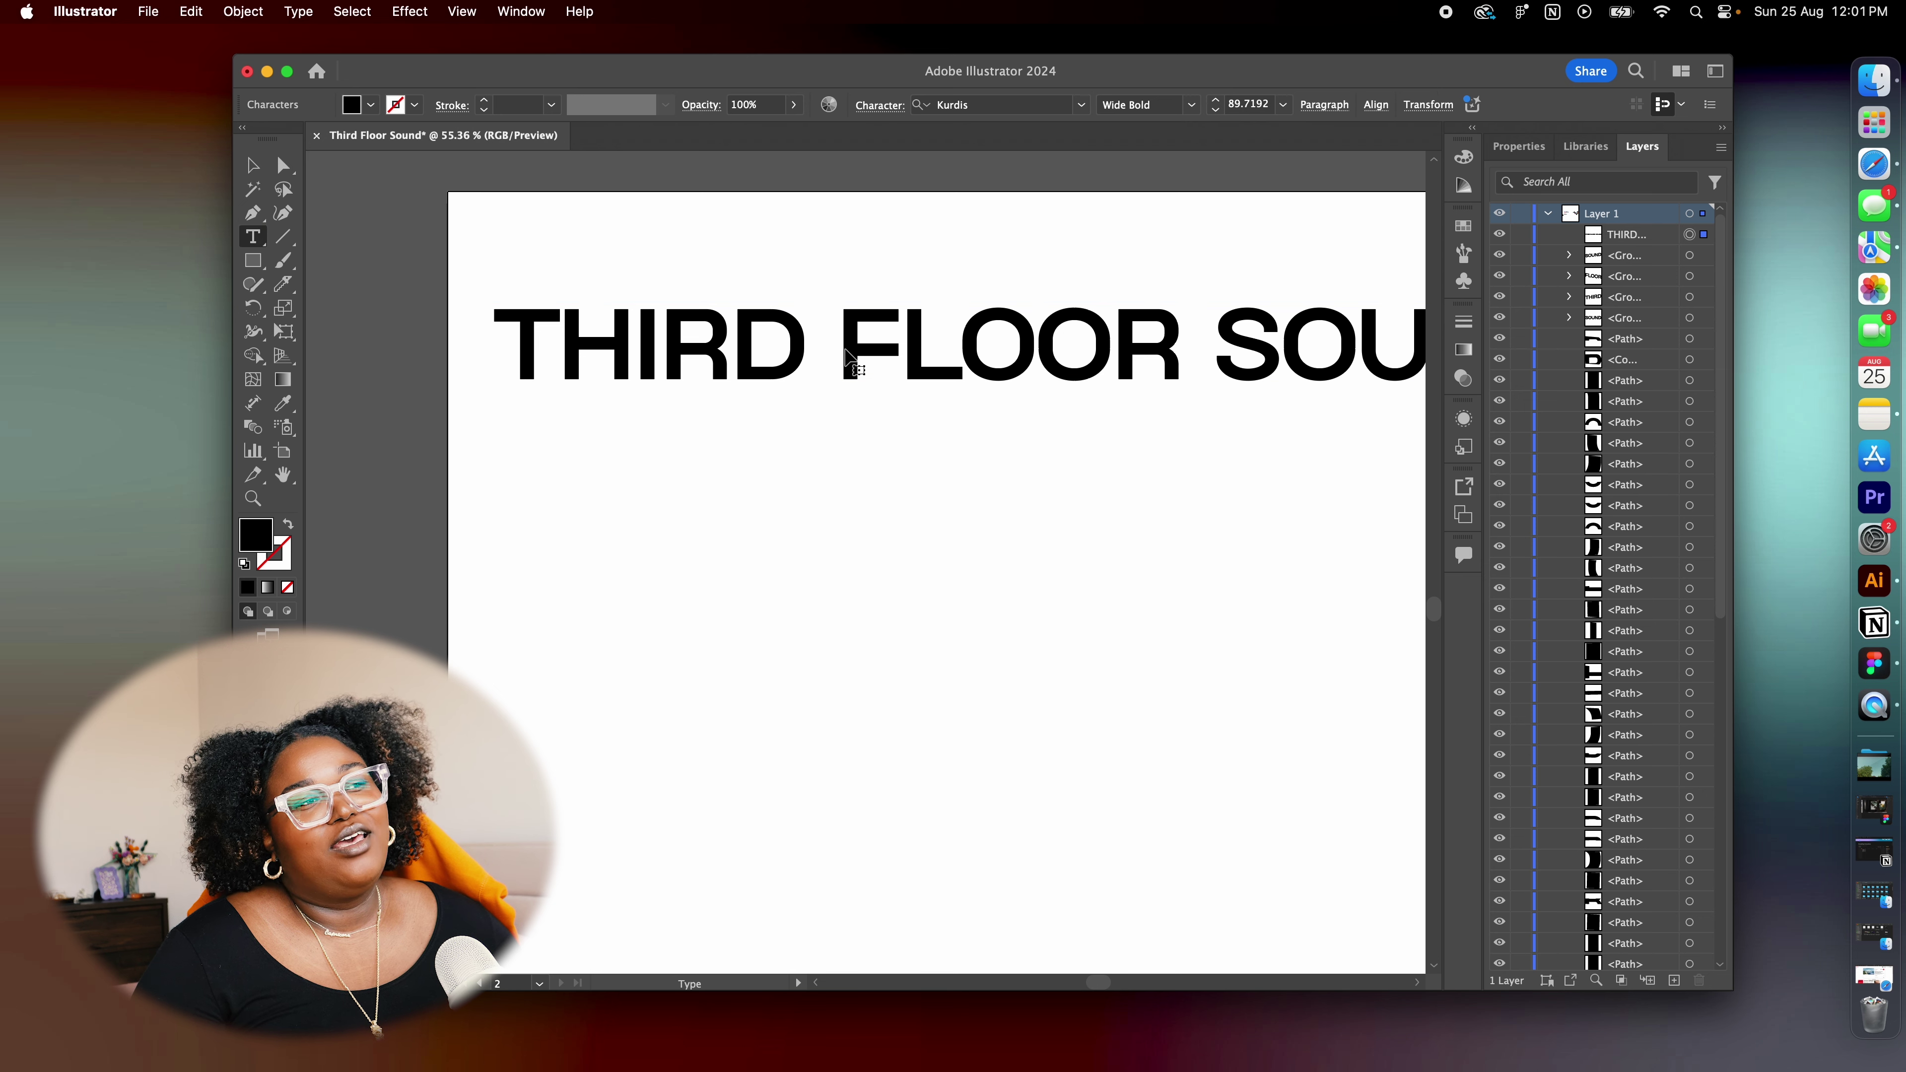
{"action": "key", "text": "Escape"}
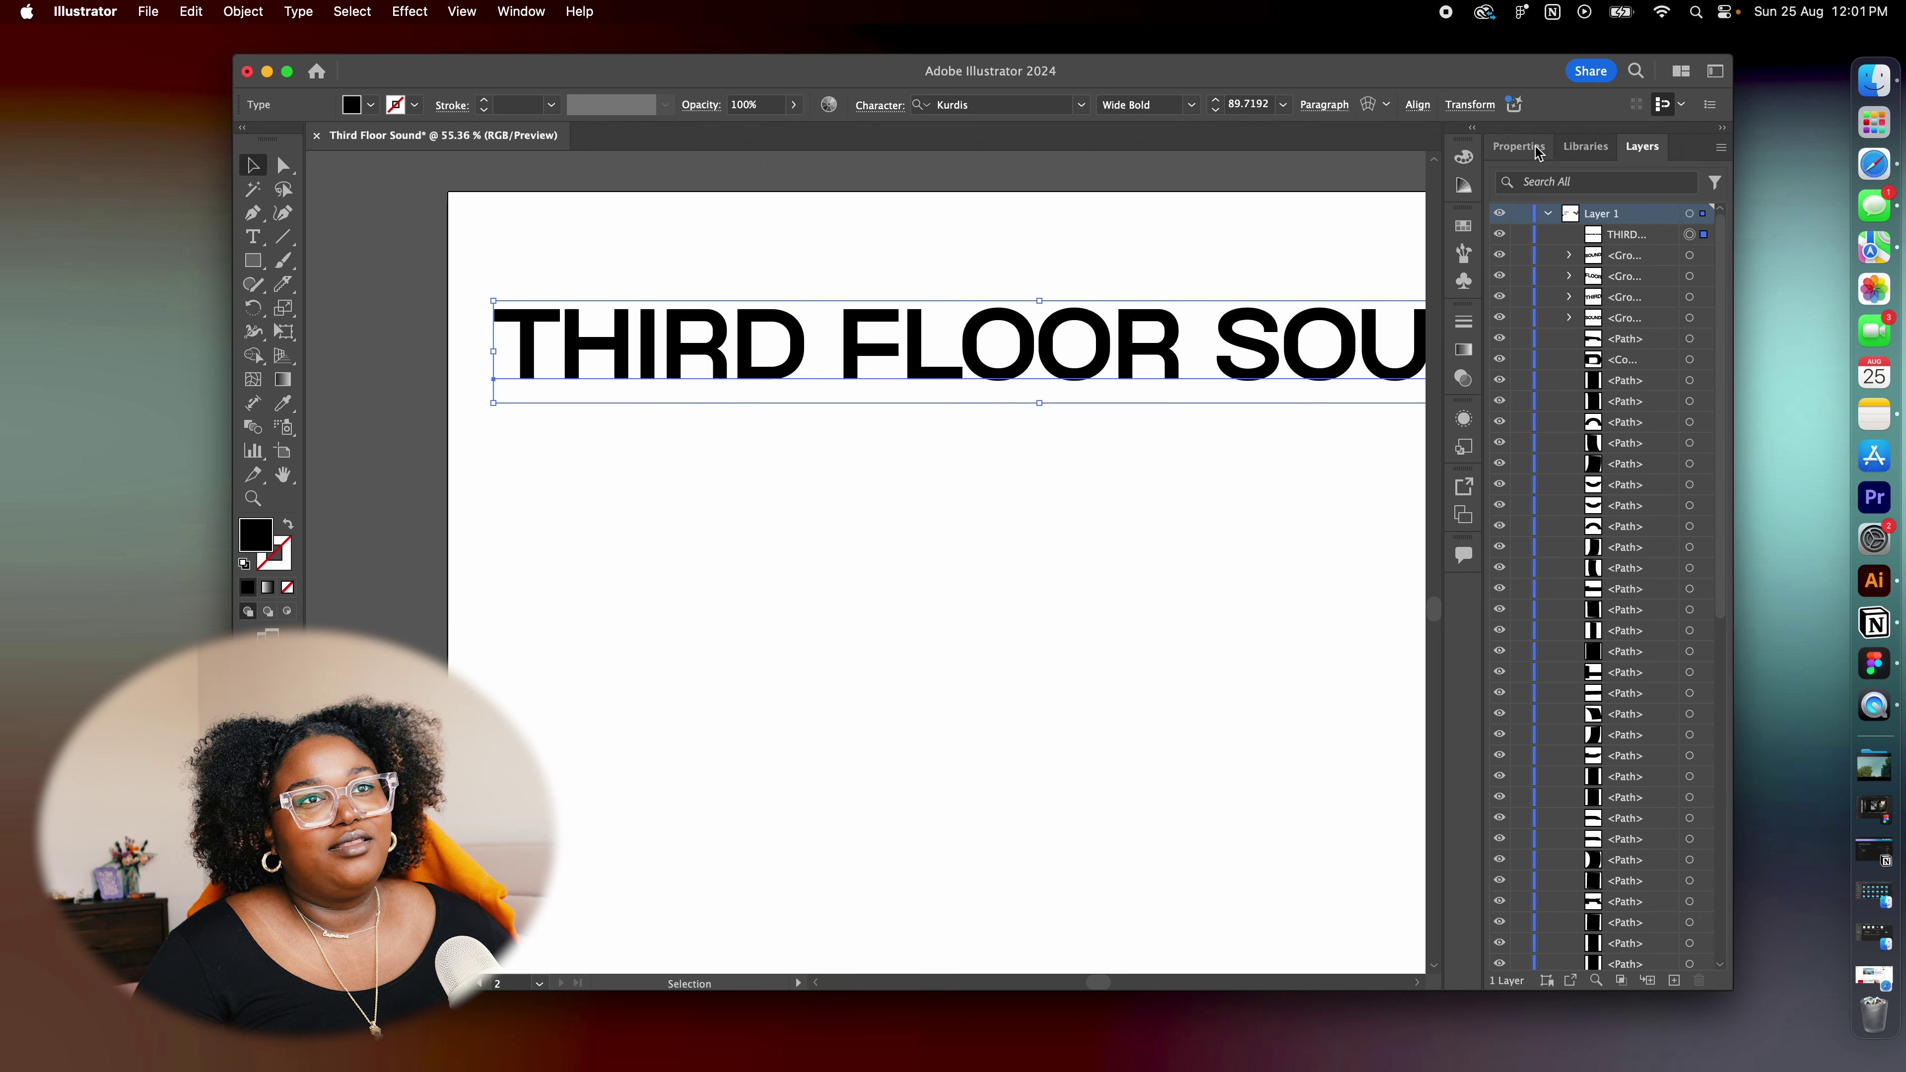
{"action": "left_click", "coordinate": [1533, 150]}
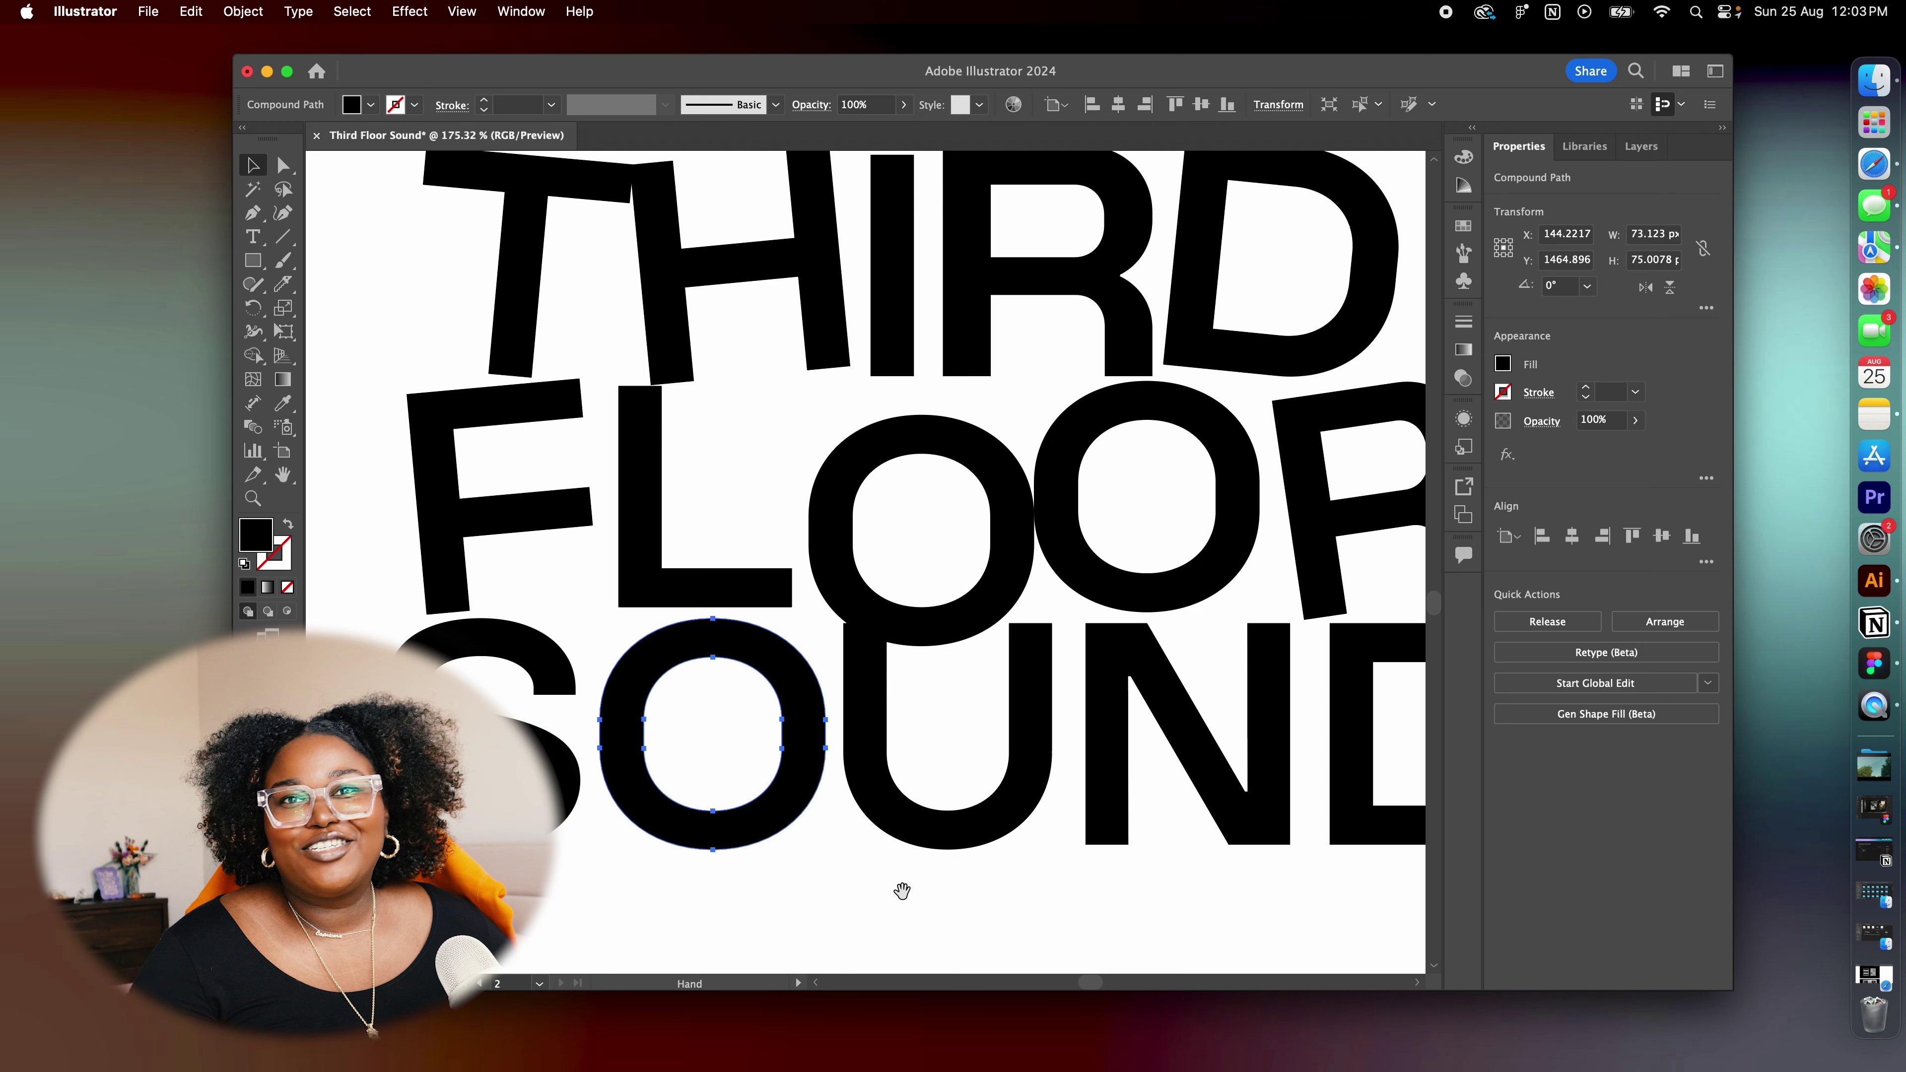
{"action": "key", "text": "space"}
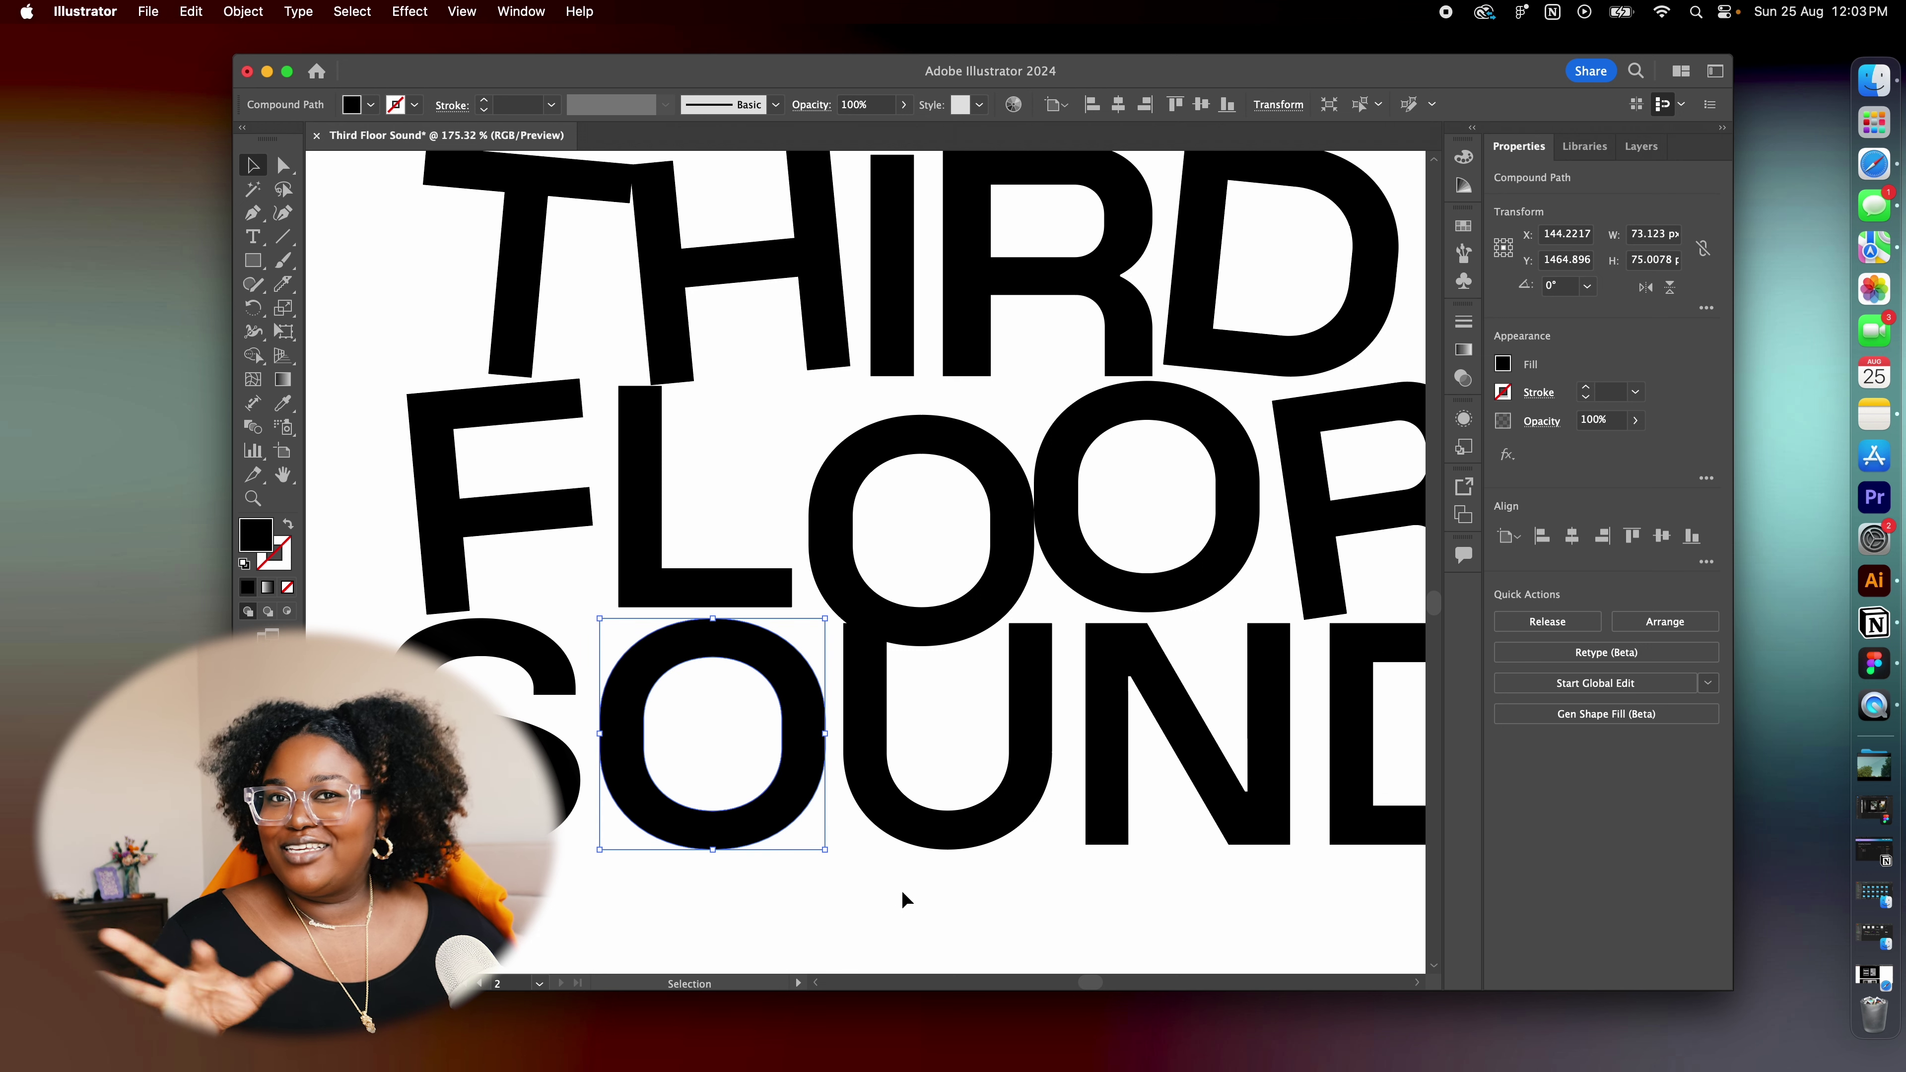
Rotate the S of SOUND slightly and set it in place
{"action": "left_click", "coordinate": [564, 679]}
{"action": "left_click_drag", "start_coordinate": [588, 611], "coordinate": [595, 626]}
{"action": "left_click_drag", "start_coordinate": [630, 765], "coordinate": [630, 766]}
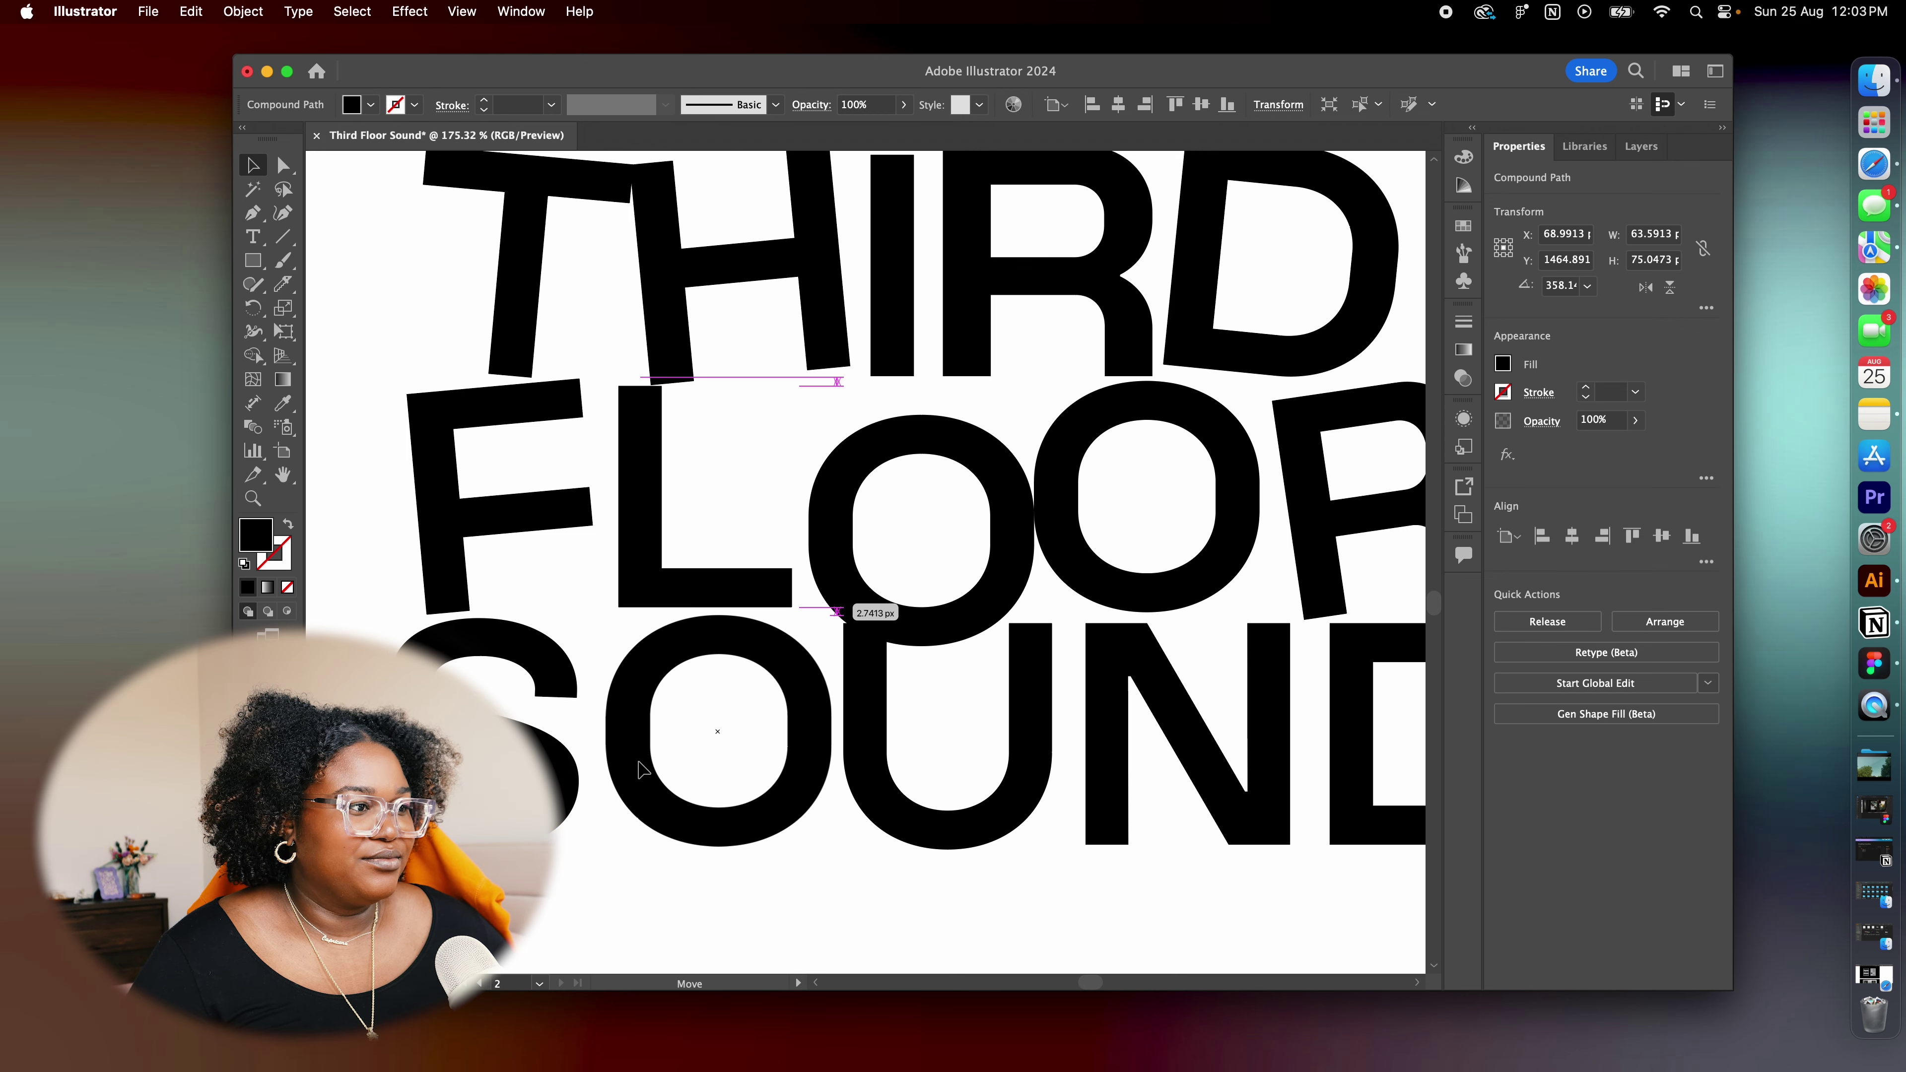
Drag a SOUND letter to a new position, then select the R of THIRD
{"action": "scroll", "coordinate": [842, 698], "scroll_direction": "right", "scroll_amount": 5}
{"action": "left_click", "coordinate": [841, 698]}
{"action": "left_click_drag", "start_coordinate": [842, 698], "coordinate": [1275, 788]}
{"action": "left_click", "coordinate": [987, 766]}
{"action": "scroll", "coordinate": [992, 633], "scroll_direction": "left", "scroll_amount": 5}
{"action": "scroll", "coordinate": [992, 633], "scroll_direction": "up", "scroll_amount": 2}
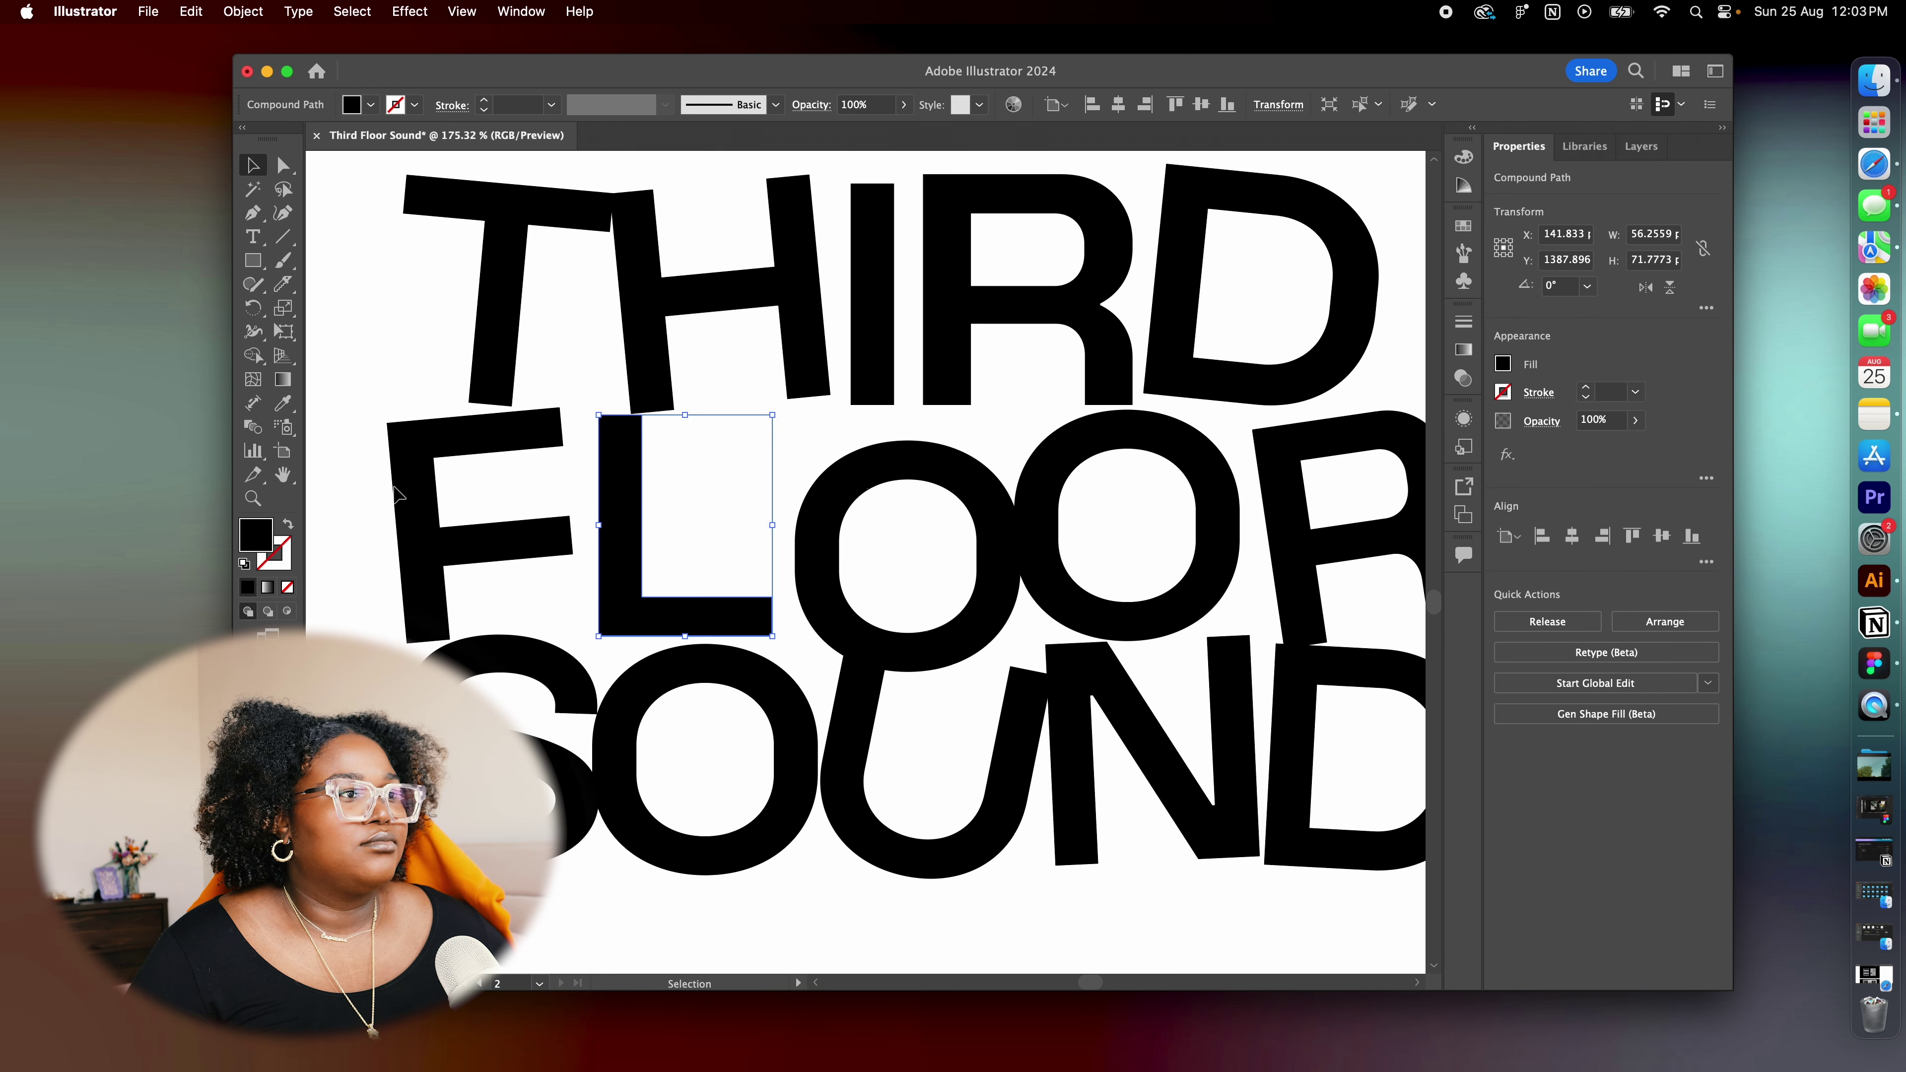
{"action": "scroll", "coordinate": [558, 532], "scroll_direction": "right", "scroll_amount": 3}
{"action": "scroll", "coordinate": [557, 532], "scroll_direction": "up", "scroll_amount": 1}
{"action": "left_click", "coordinate": [968, 390]}
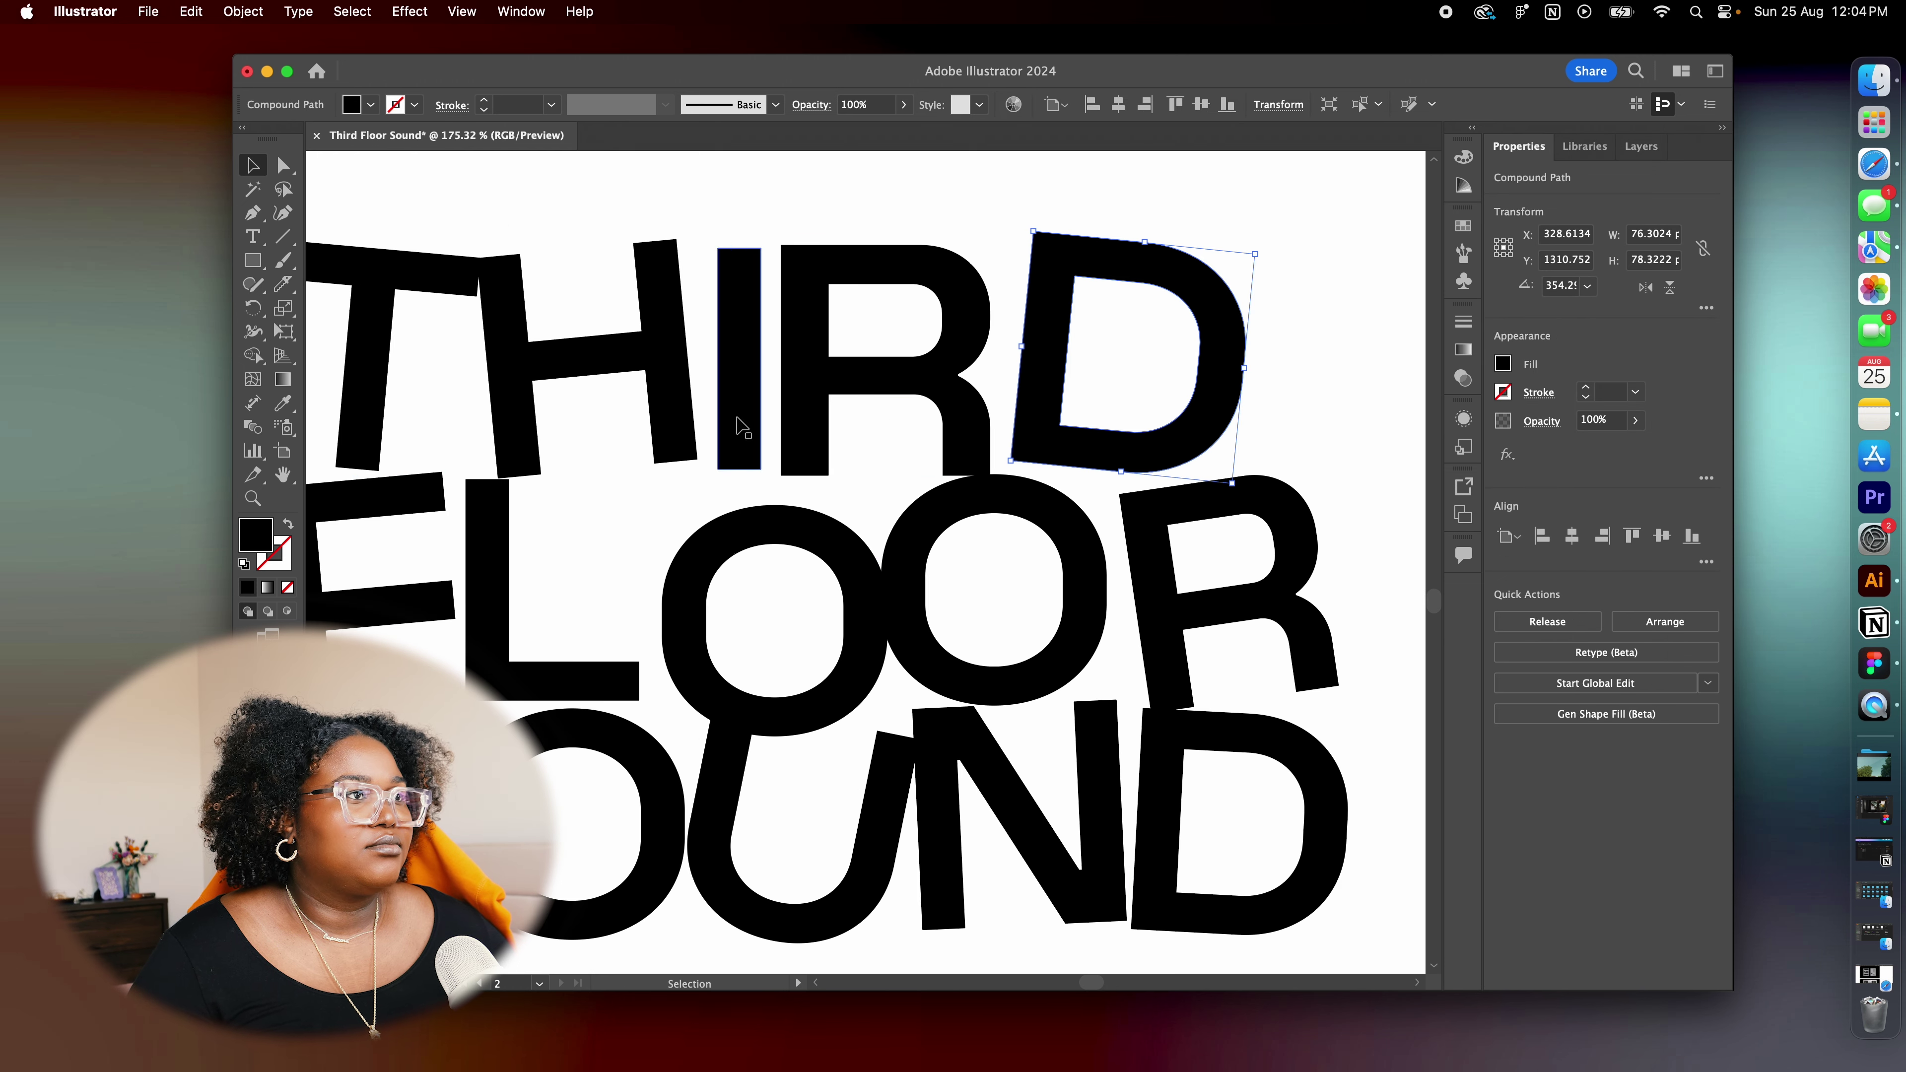
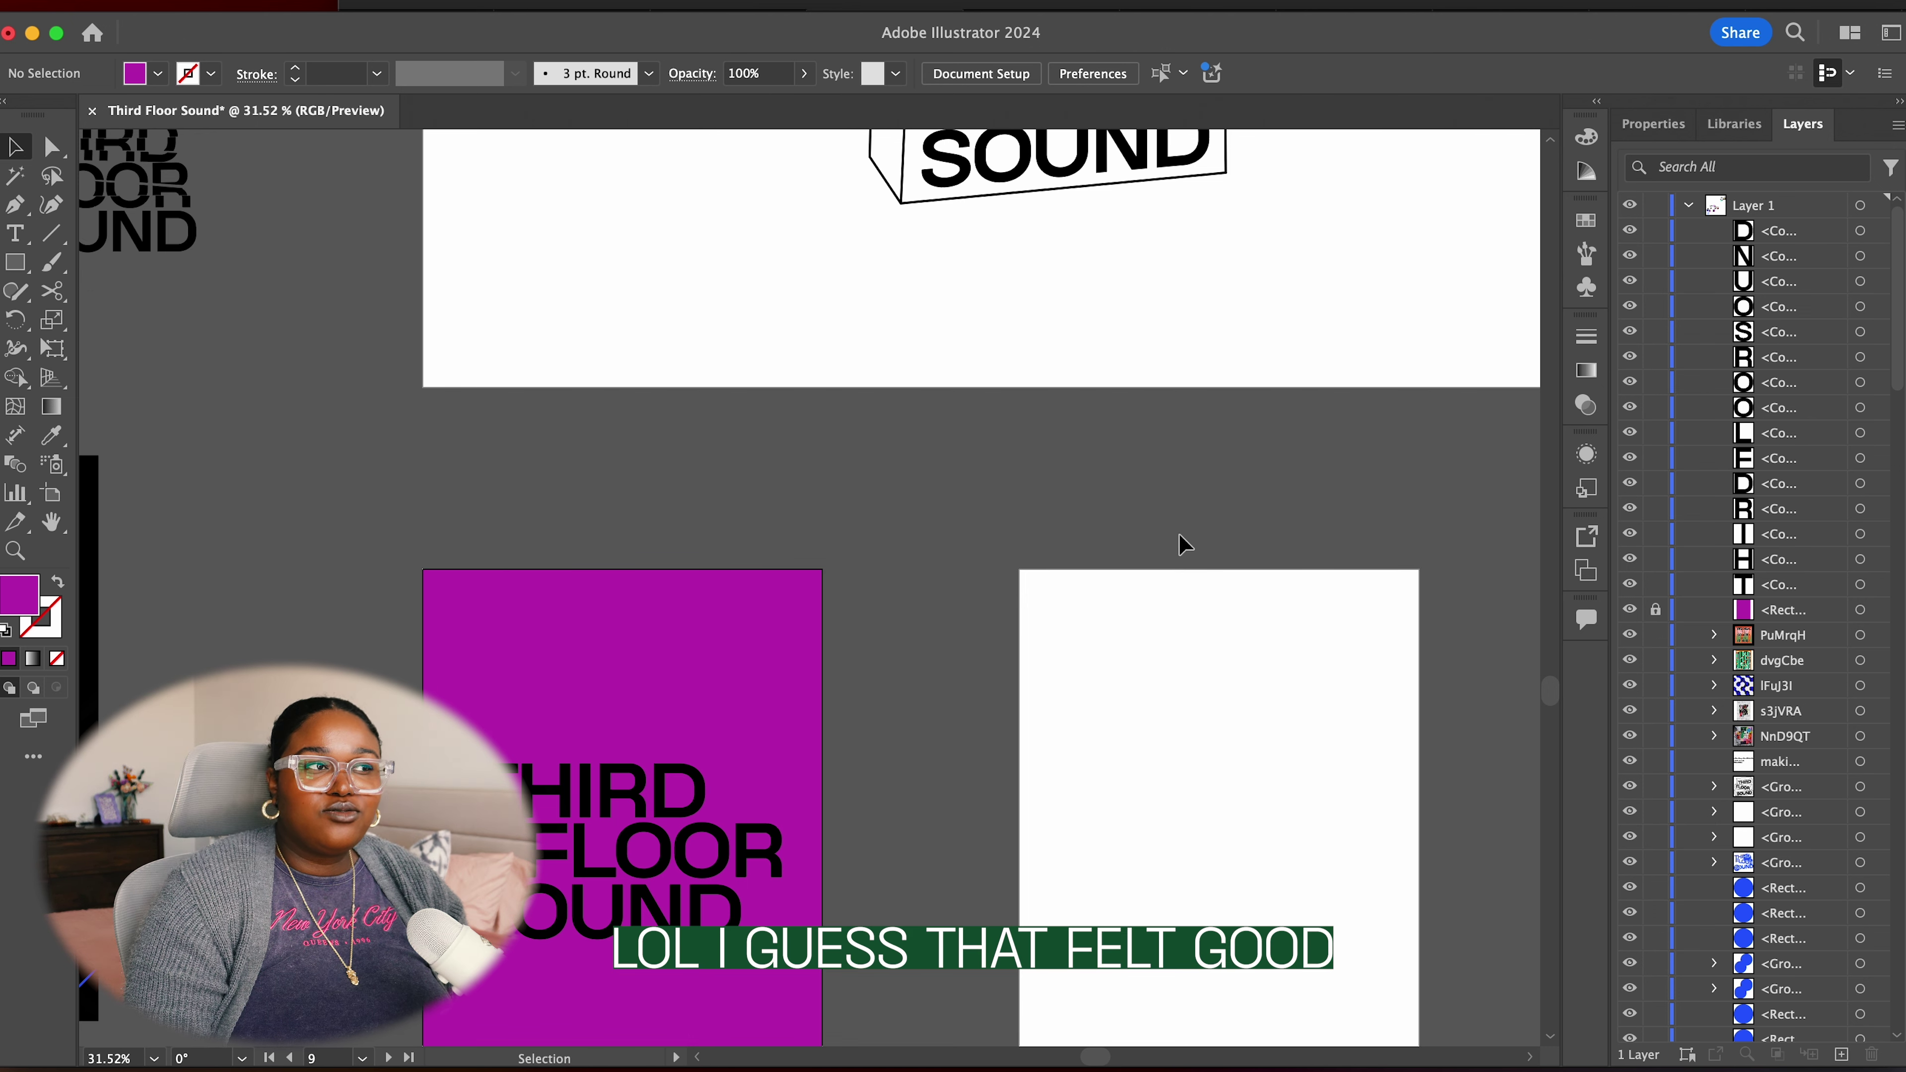
Draw a white circle with the Ellipse tool in the magenta poster's upper-left corner
{"action": "scroll", "coordinate": [1200, 540], "scroll_direction": "down", "scroll_amount": 5}
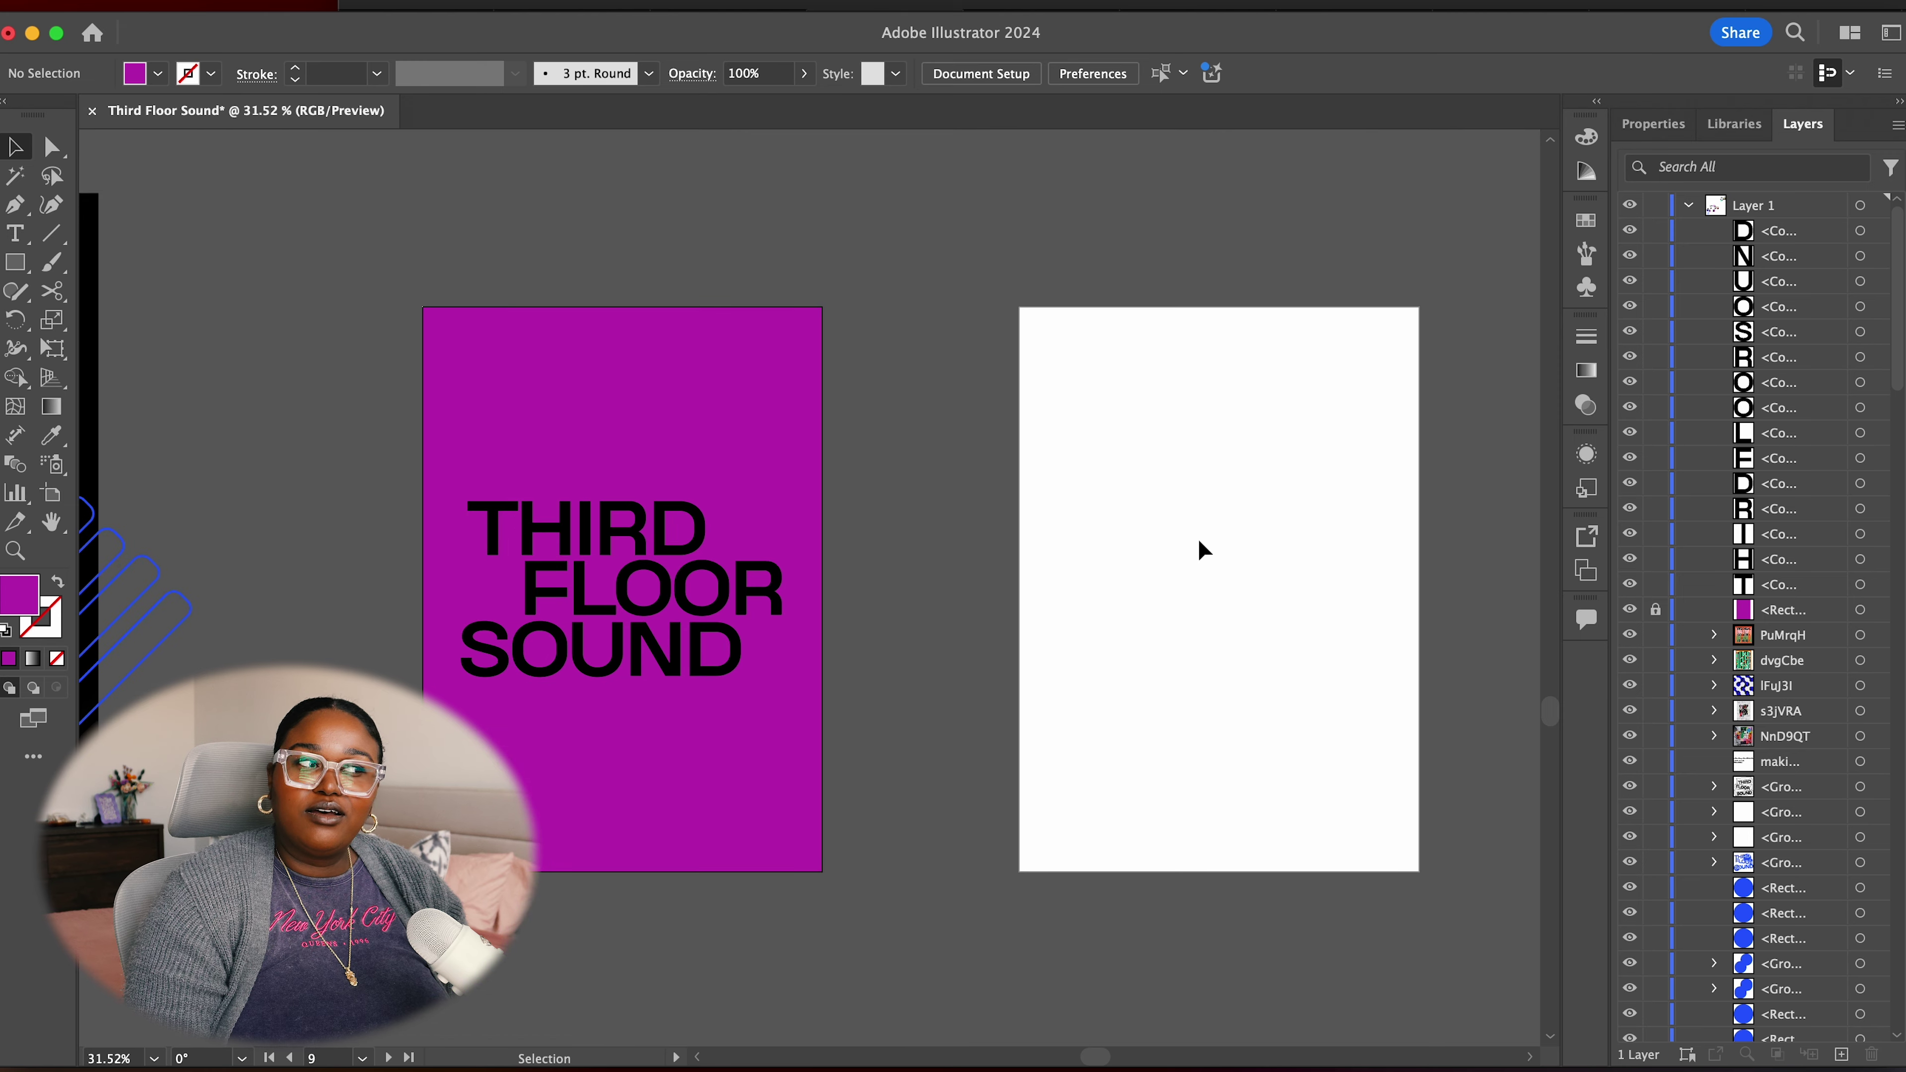
{"action": "scroll", "coordinate": [1201, 540], "scroll_direction": "up", "scroll_amount": 4}
{"action": "scroll", "coordinate": [1200, 540], "scroll_direction": "down", "scroll_amount": 3}
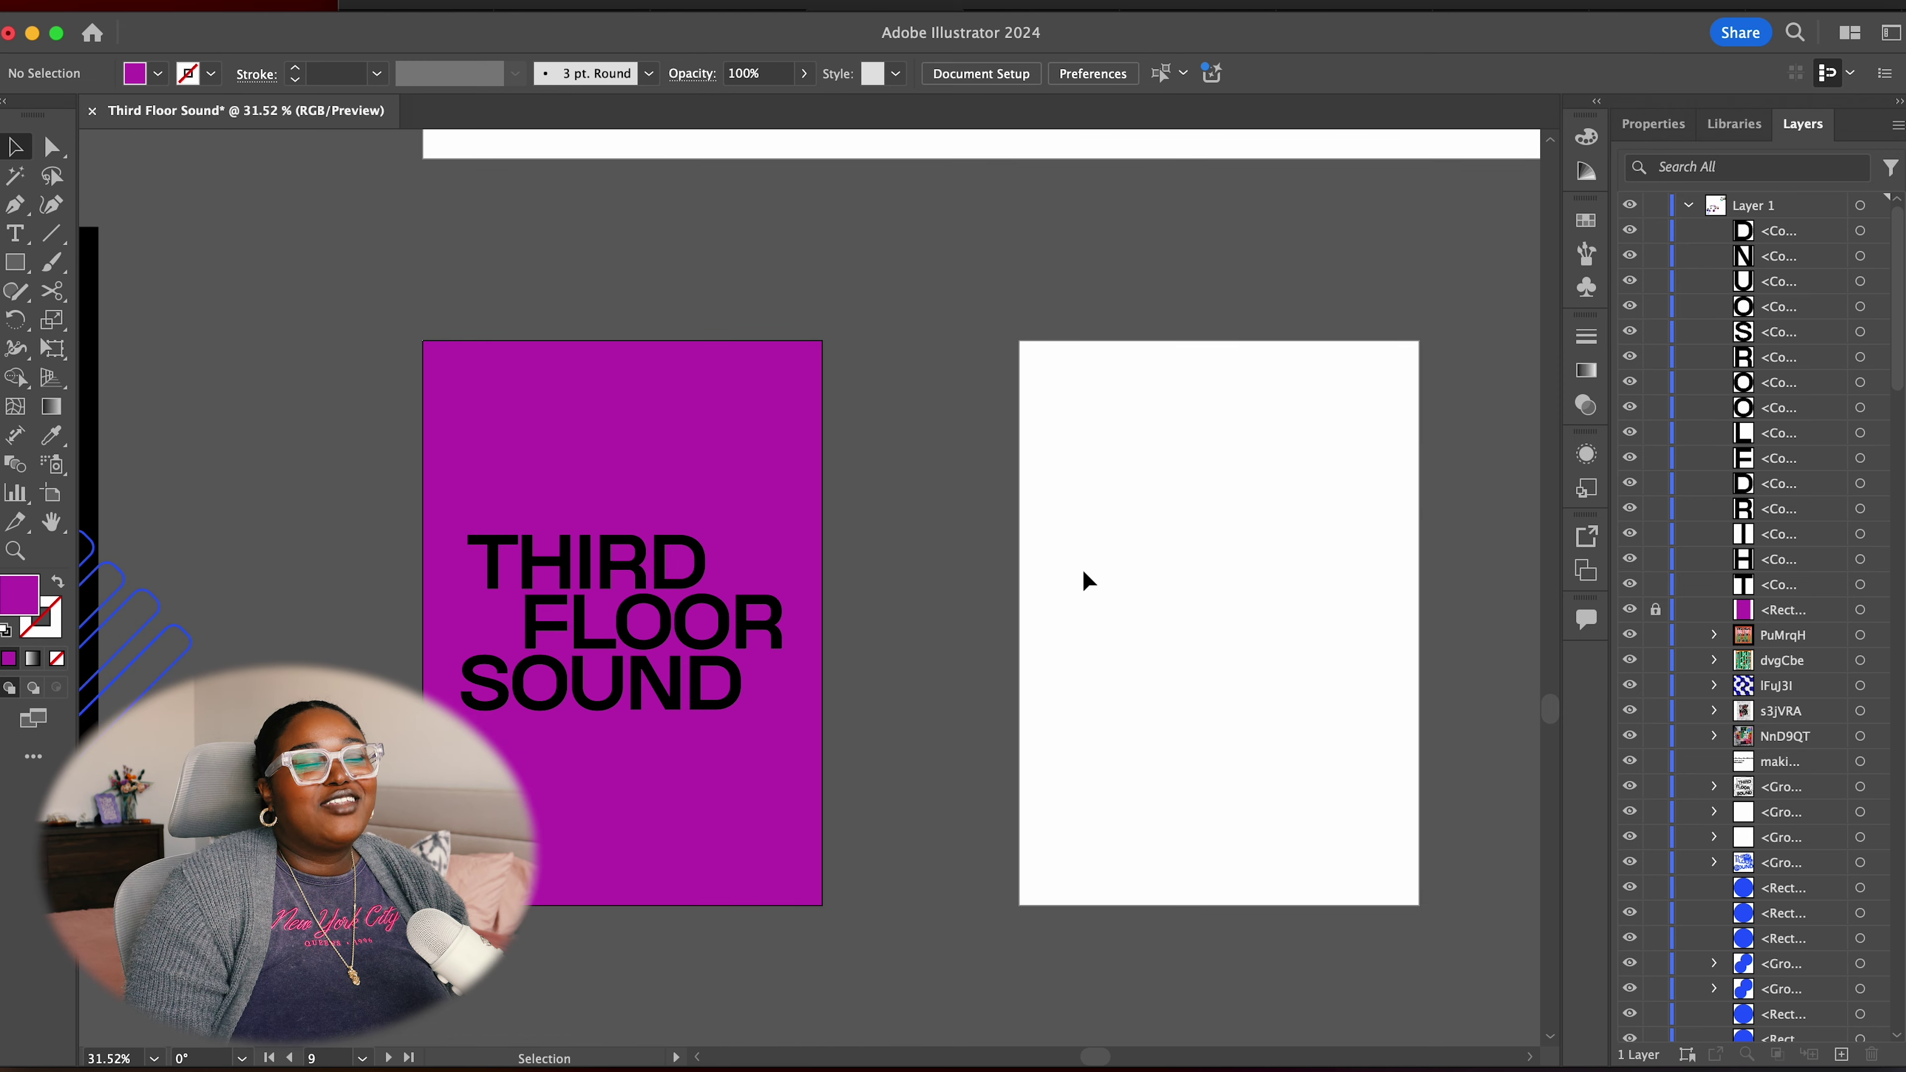
{"action": "scroll", "coordinate": [1083, 570], "scroll_direction": "down", "scroll_amount": 4}
{"action": "scroll", "coordinate": [1092, 601], "scroll_direction": "up", "scroll_amount": 4}
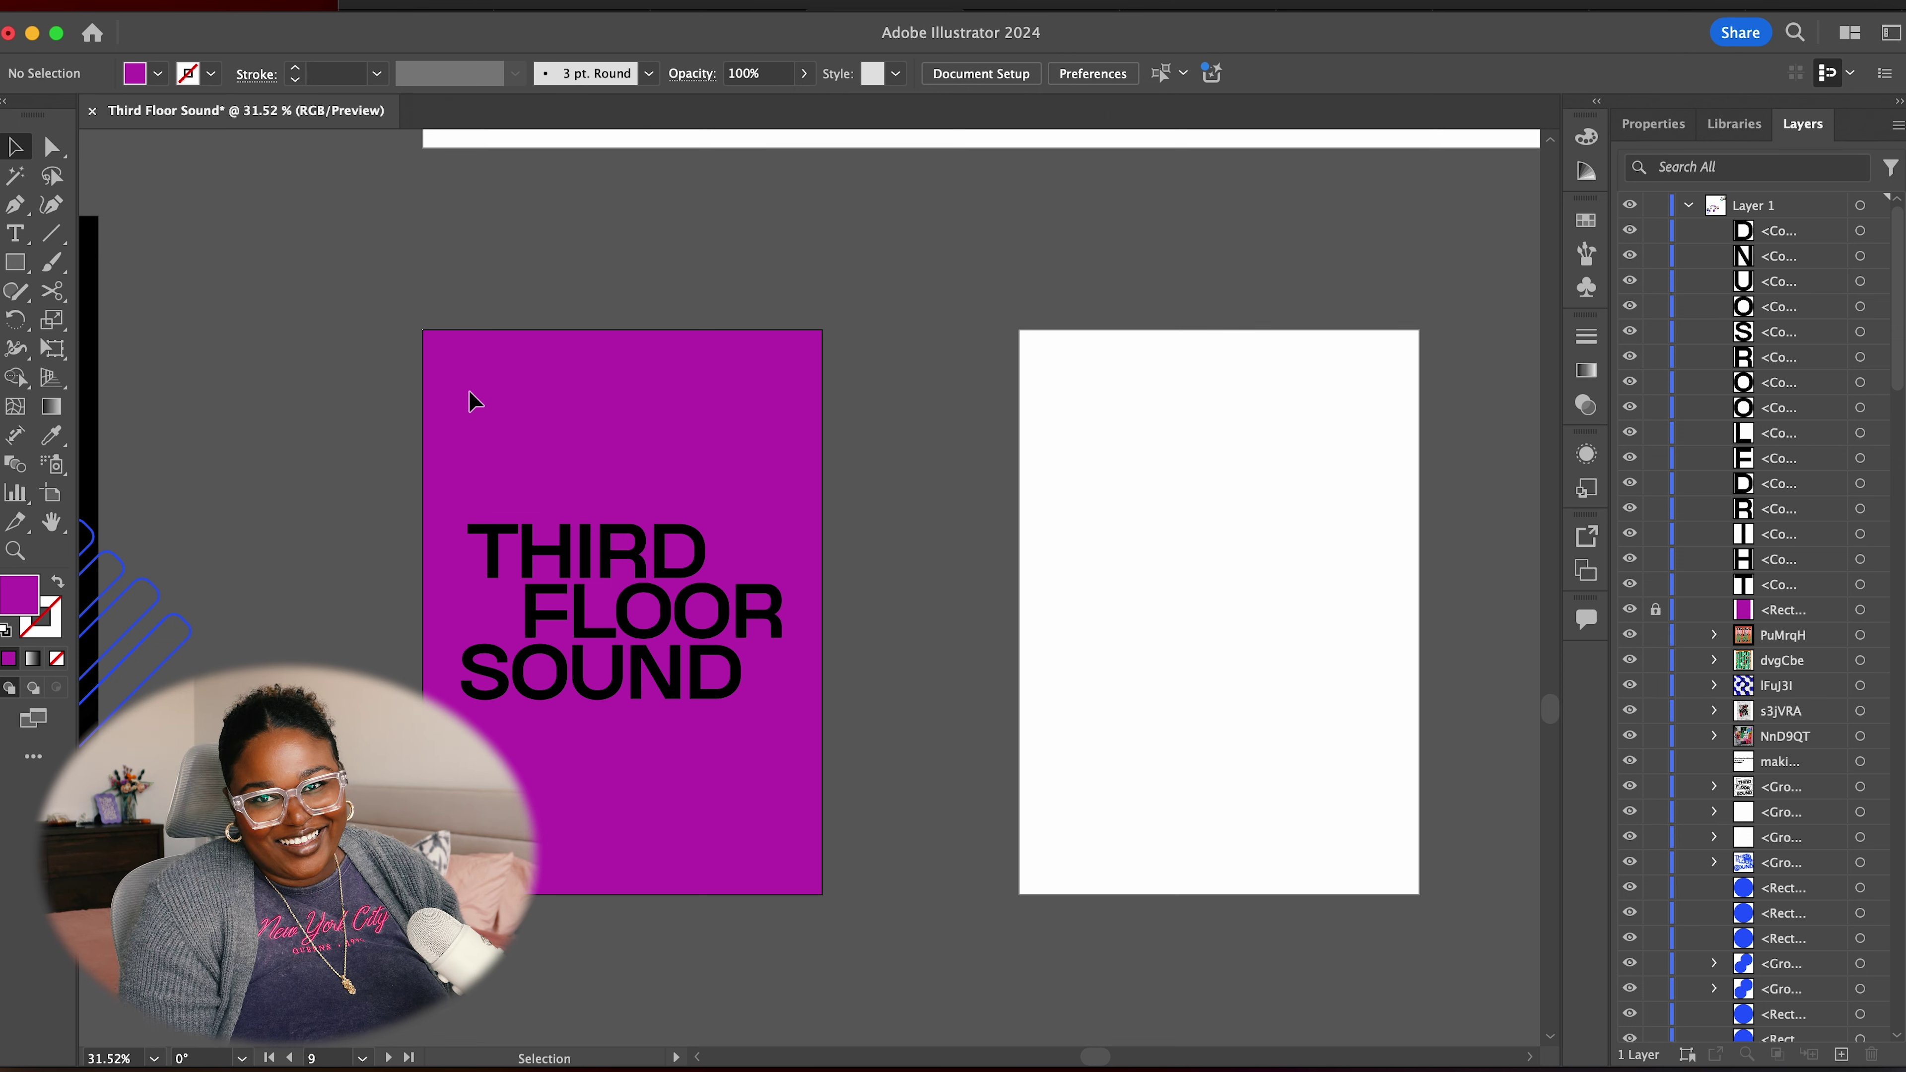
{"action": "left_click_drag", "start_coordinate": [16, 266], "coordinate": [113, 322]}
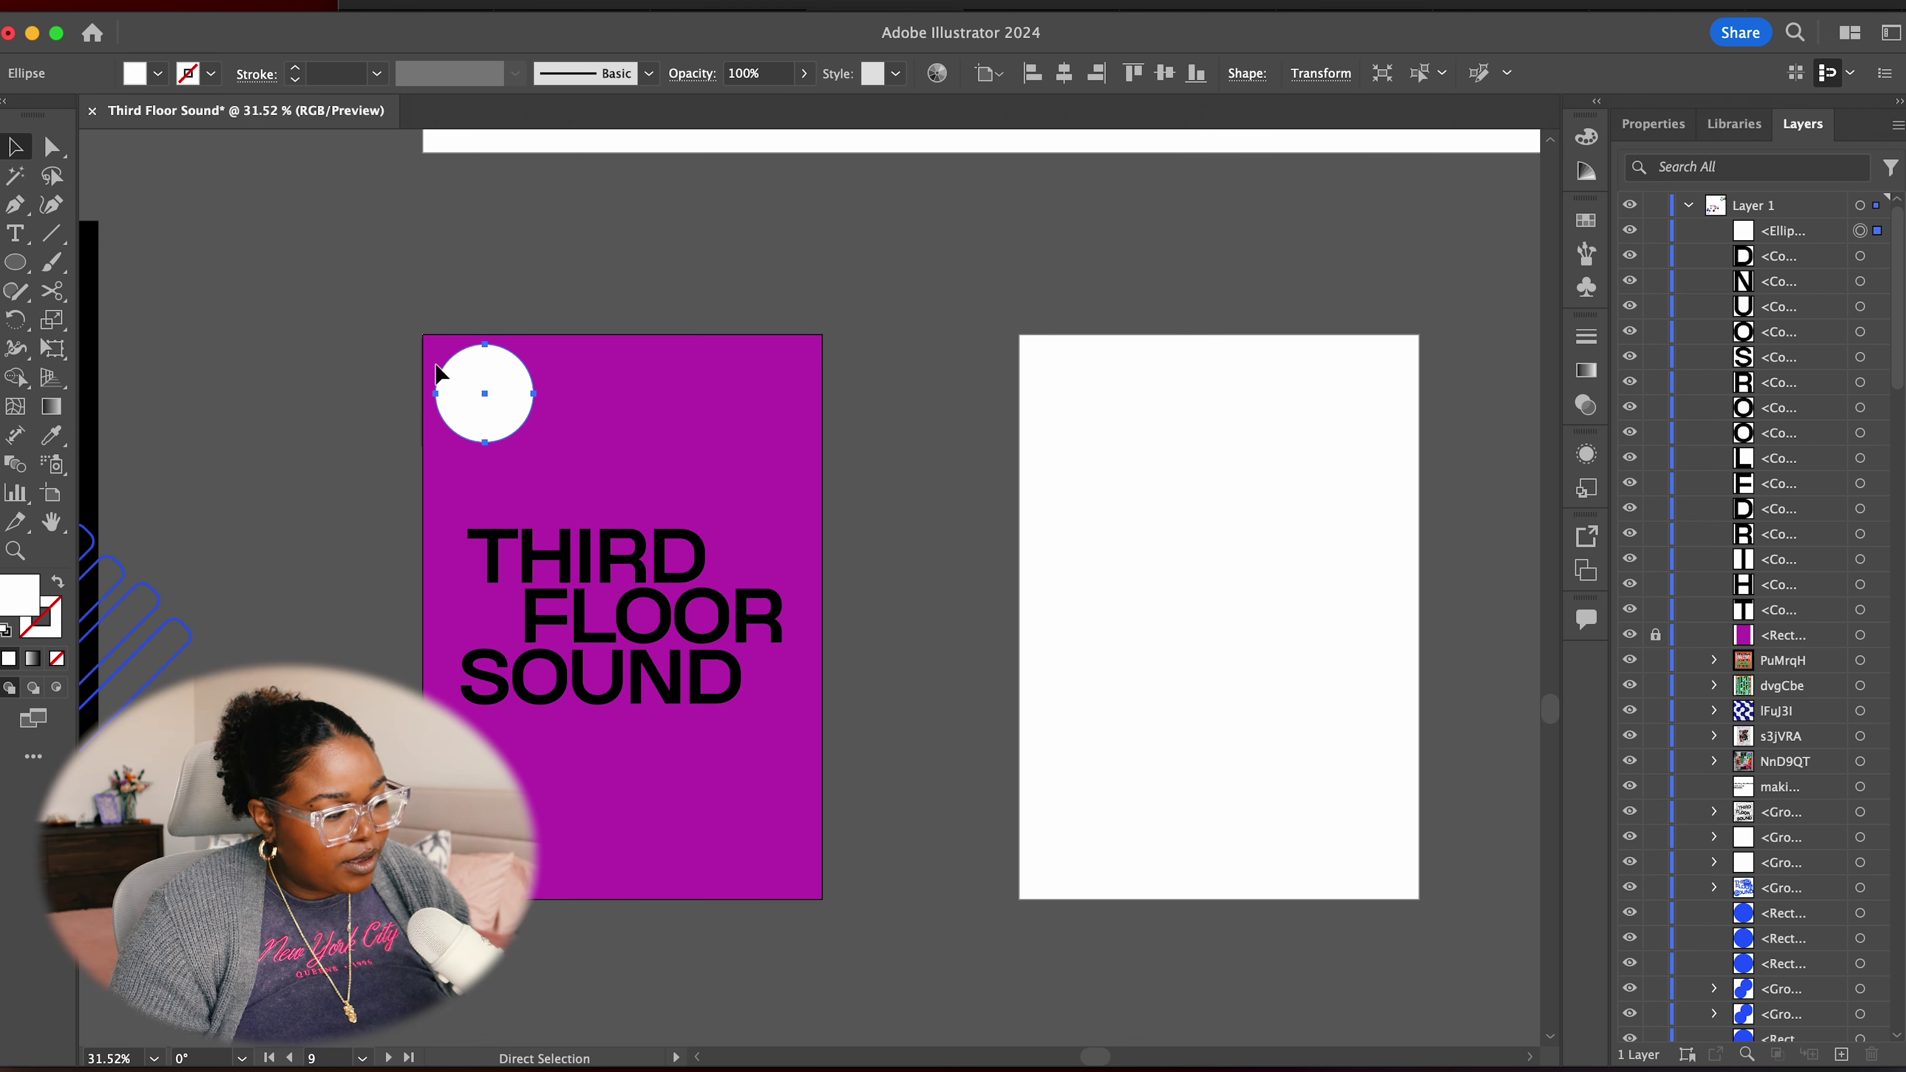
Paste copies of the white circle and drag them over THIRD, the right side, the lettering and the bottom
{"action": "key", "text": "super+c"}
{"action": "key", "text": "super+v"}
{"action": "left_click_drag", "start_coordinate": [823, 575], "coordinate": [611, 456]}
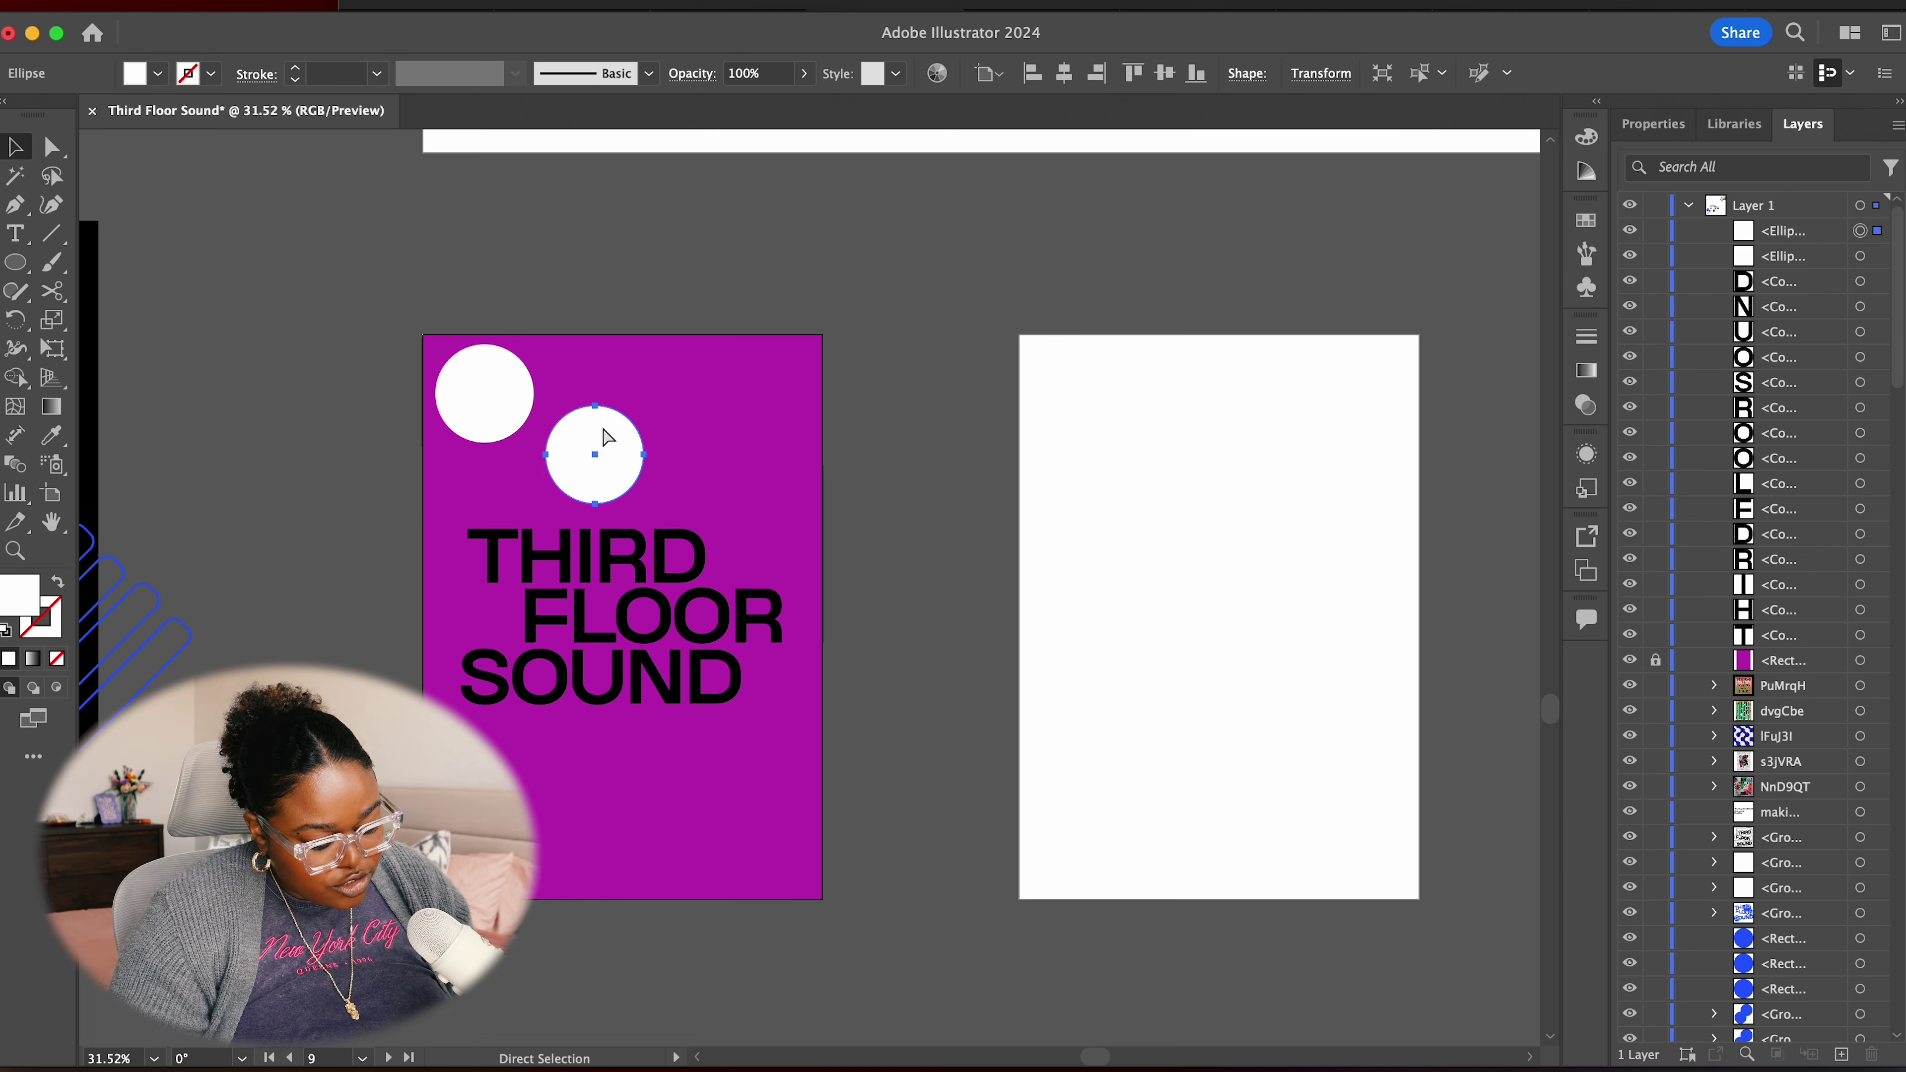
{"action": "key", "text": "super+v"}
{"action": "left_click_drag", "start_coordinate": [832, 601], "coordinate": [736, 569]}
{"action": "left_click_drag", "start_coordinate": [736, 569], "coordinate": [770, 681]}
{"action": "left_click_drag", "start_coordinate": [771, 682], "coordinate": [591, 741]}
{"action": "left_click_drag", "start_coordinate": [591, 741], "coordinate": [703, 819]}
{"action": "left_click_drag", "start_coordinate": [703, 818], "coordinate": [502, 751]}
Pen-draw a first bridge between the two top-left circles, then undo it
{"action": "key", "text": "p"}
{"action": "left_click", "coordinate": [524, 373]}
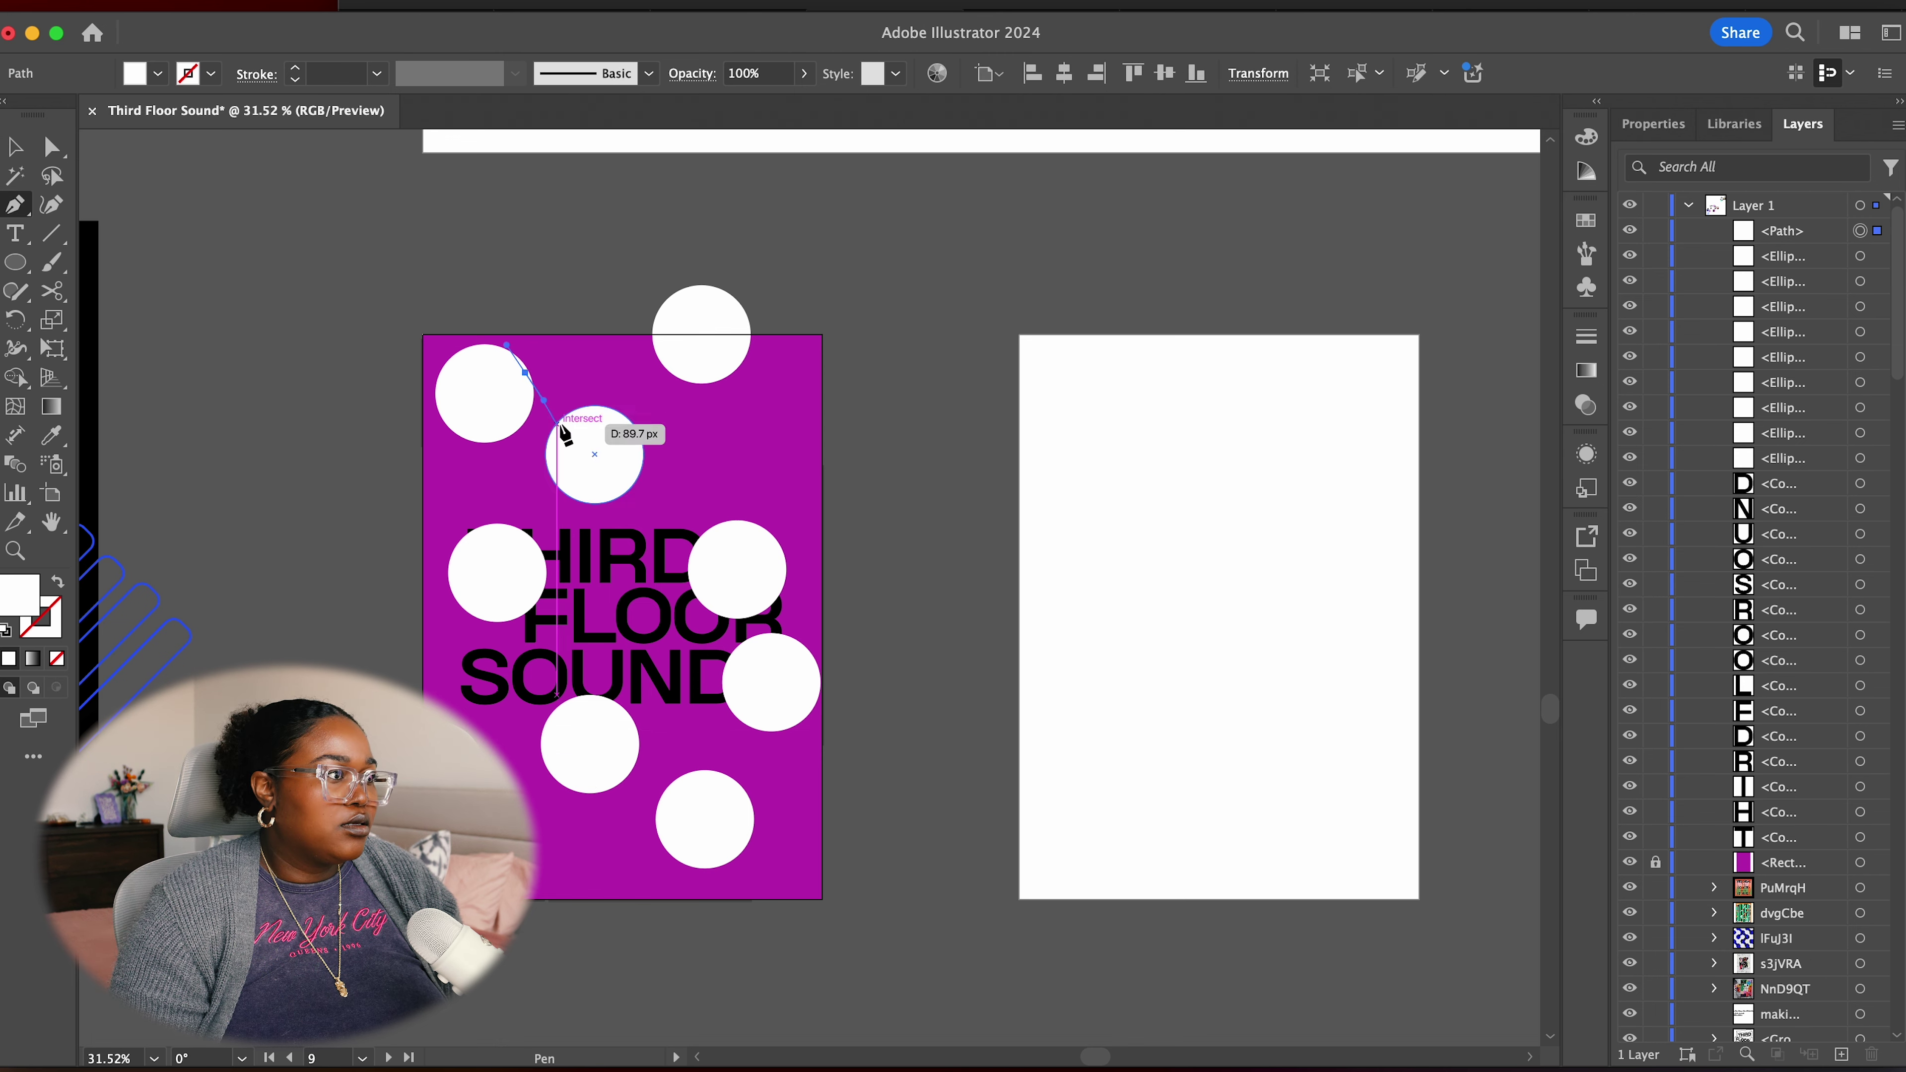
{"action": "left_click", "coordinate": [570, 406]}
{"action": "left_click", "coordinate": [622, 415]}
{"action": "left_click", "coordinate": [664, 367]}
{"action": "left_click", "coordinate": [715, 350]}
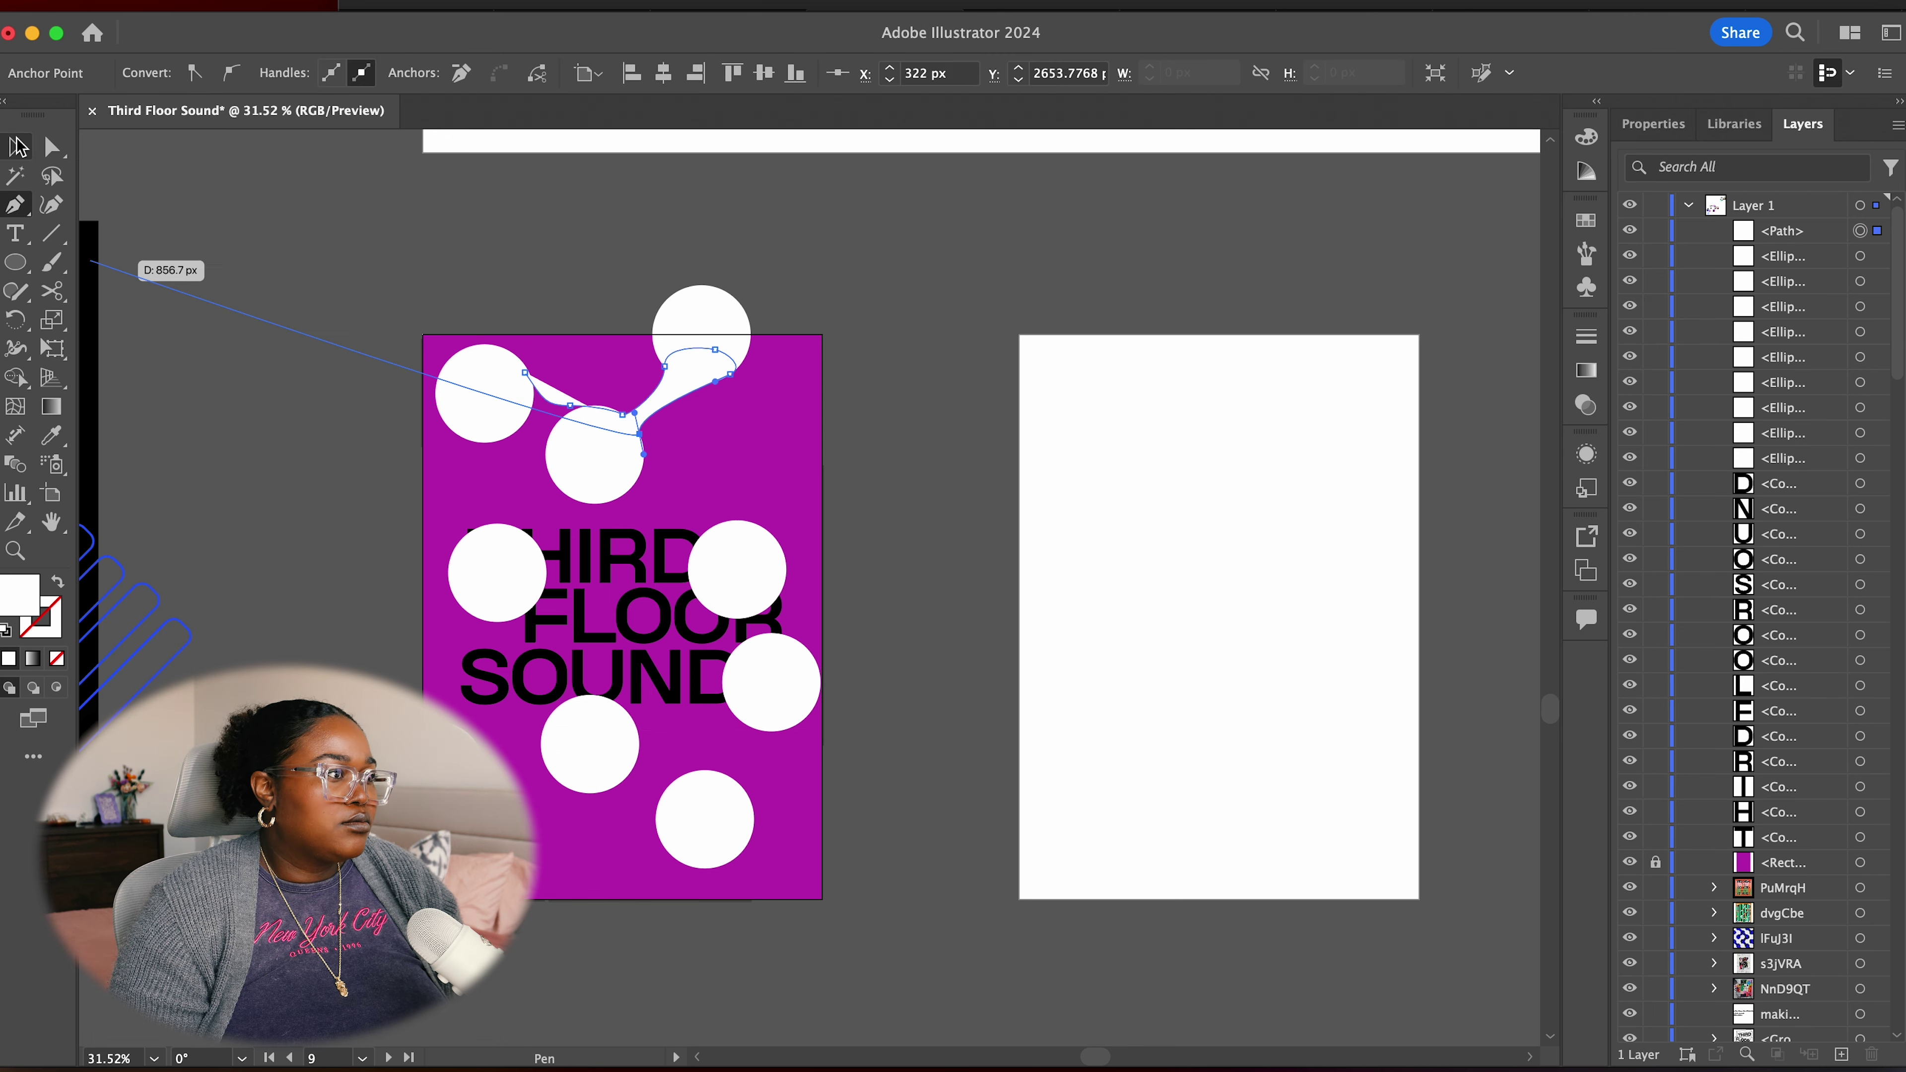
{"action": "key", "text": "super+z"}
{"action": "key", "text": "super+z"}
{"action": "key", "text": "super+z"}
{"action": "key", "text": "super+z"}
{"action": "key", "text": "super+z"}
Redraw the bridge between the top-left circles and smooth its curves with the Curvature tool
{"action": "left_click", "coordinate": [529, 372]}
{"action": "scroll", "coordinate": [529, 372], "scroll_direction": "up", "scroll_amount": 5}
{"action": "left_click_drag", "start_coordinate": [1052, 572], "coordinate": [1351, 583]}
{"action": "left_click_drag", "start_coordinate": [800, 995], "coordinate": [743, 967]}
{"action": "left_click", "coordinate": [650, 375]}
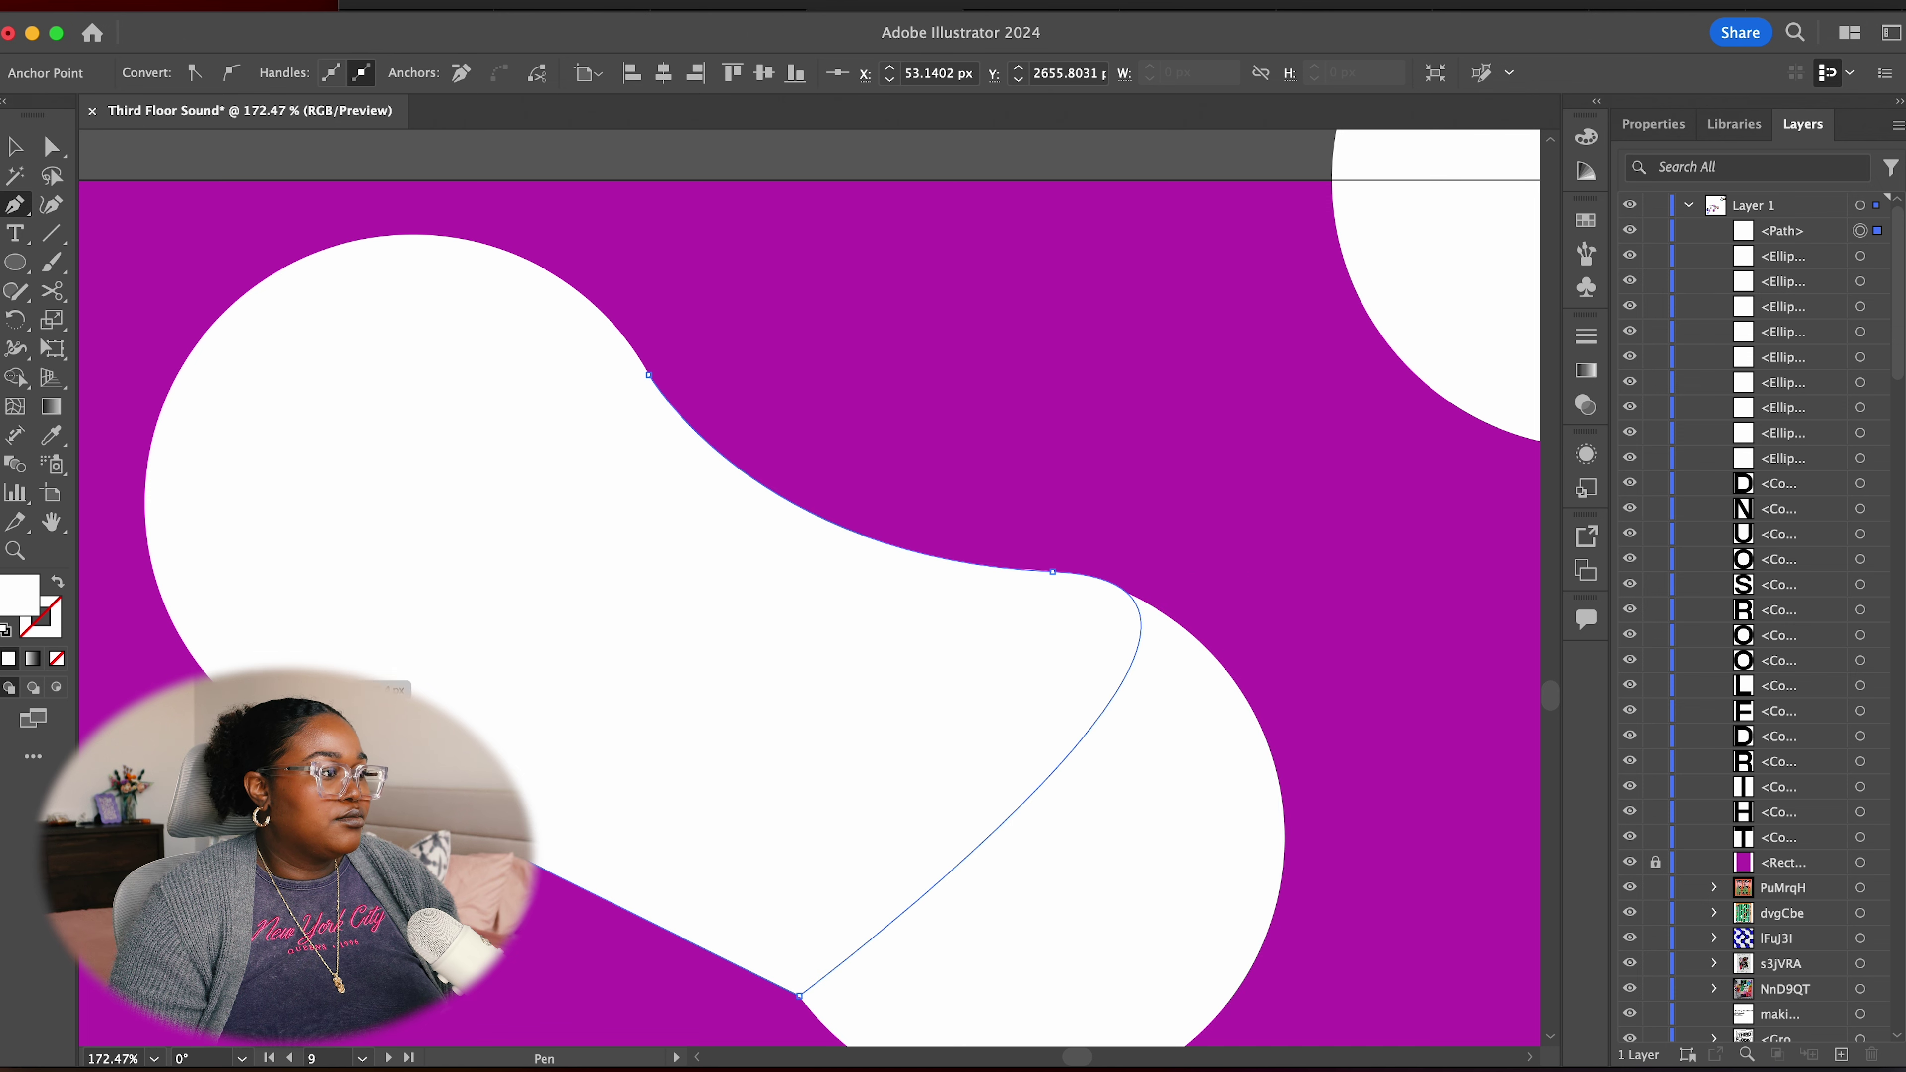
{"action": "key", "text": "shift+grave"}
{"action": "left_click_drag", "start_coordinate": [553, 880], "coordinate": [623, 815]}
{"action": "left_click", "coordinate": [200, 654]}
{"action": "left_click_drag", "start_coordinate": [564, 879], "coordinate": [592, 796]}
{"action": "left_click", "coordinate": [991, 405], "text": "super"}
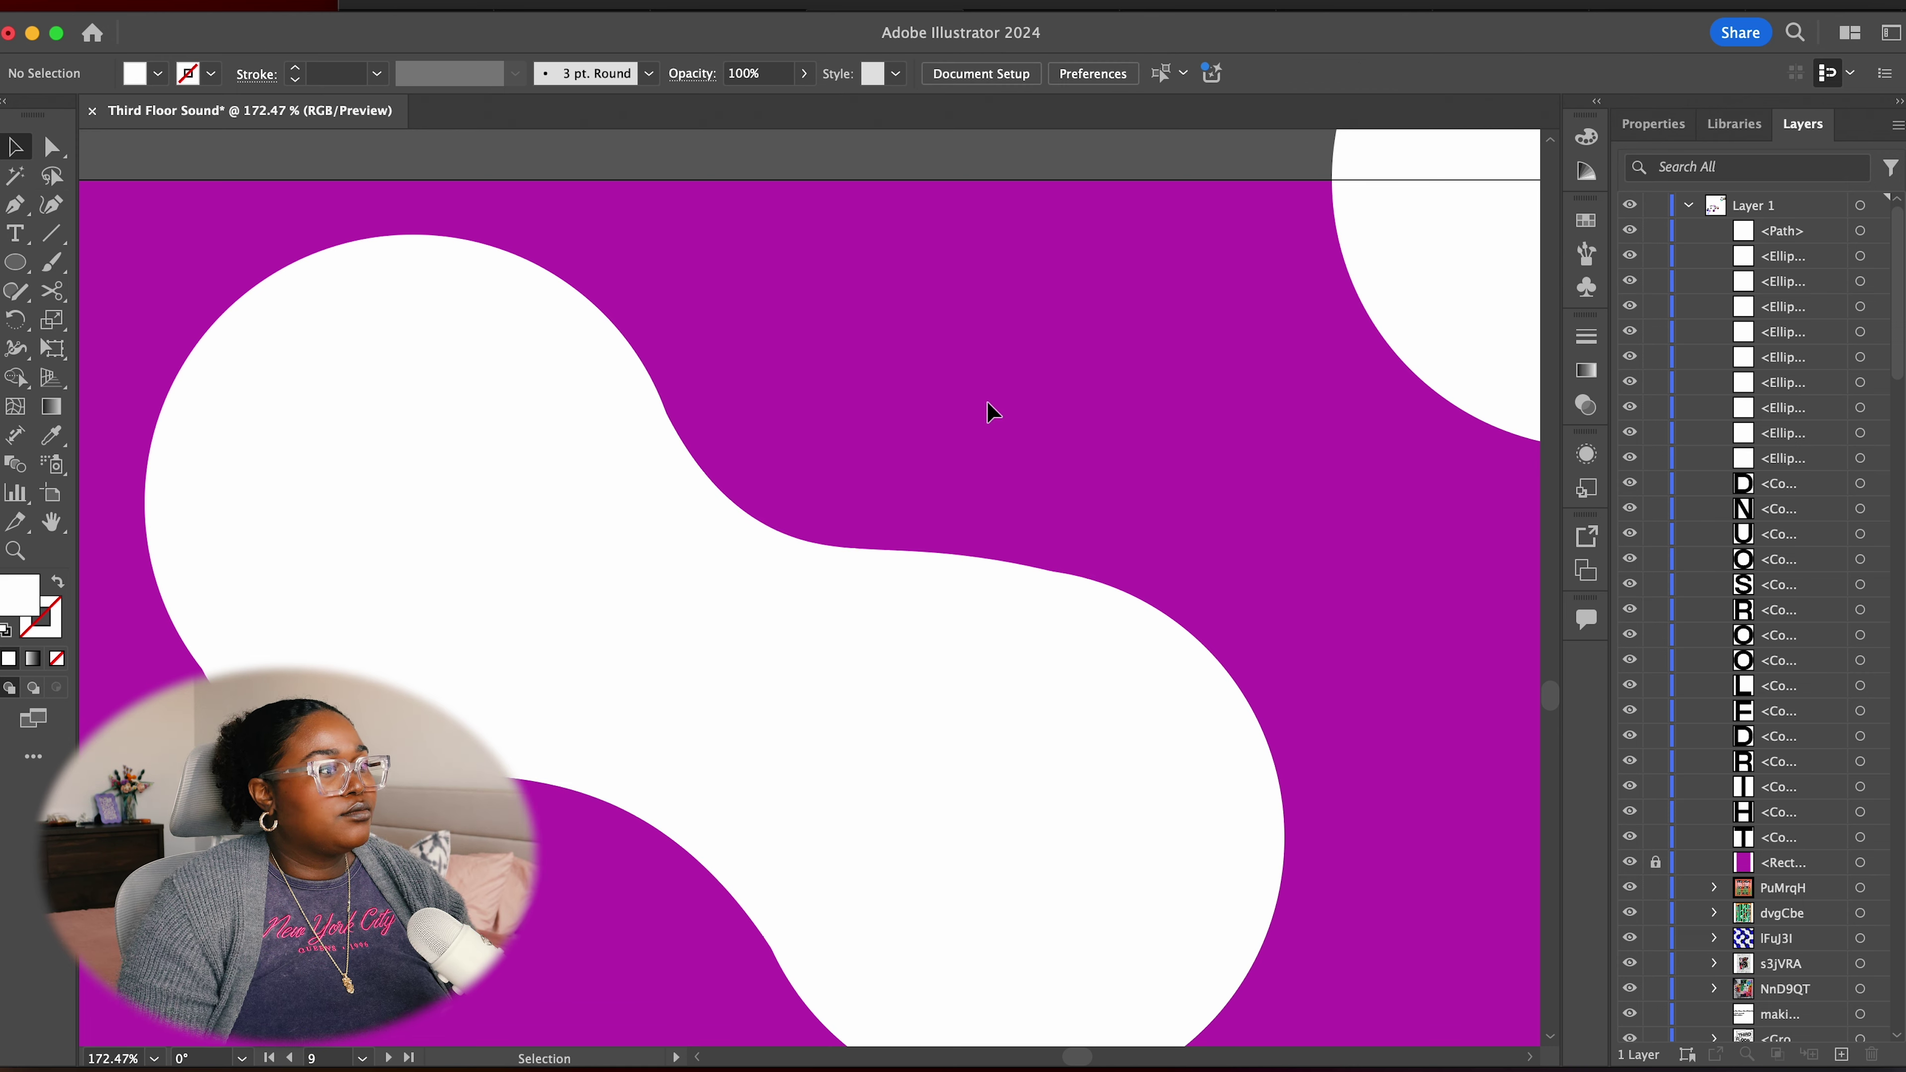
Pen-draw a curved bridge from the blob toward the top circle
{"action": "scroll", "coordinate": [1140, 625], "scroll_direction": "down", "scroll_amount": 5}
{"action": "key", "text": "p"}
{"action": "scroll", "coordinate": [848, 252], "scroll_direction": "up", "scroll_amount": 3}
{"action": "left_click_drag", "start_coordinate": [847, 240], "coordinate": [848, 323]}
{"action": "left_click", "coordinate": [790, 441]}
{"action": "left_click", "coordinate": [724, 429]}
{"action": "left_click", "coordinate": [804, 626]}
{"action": "left_click_drag", "start_coordinate": [1112, 256], "coordinate": [1178, 215]}
{"action": "key", "text": "Escape"}
Reshape that bridge into a neck with Curvature points, then delete the misplaced shape
{"action": "key", "text": "shift+grave"}
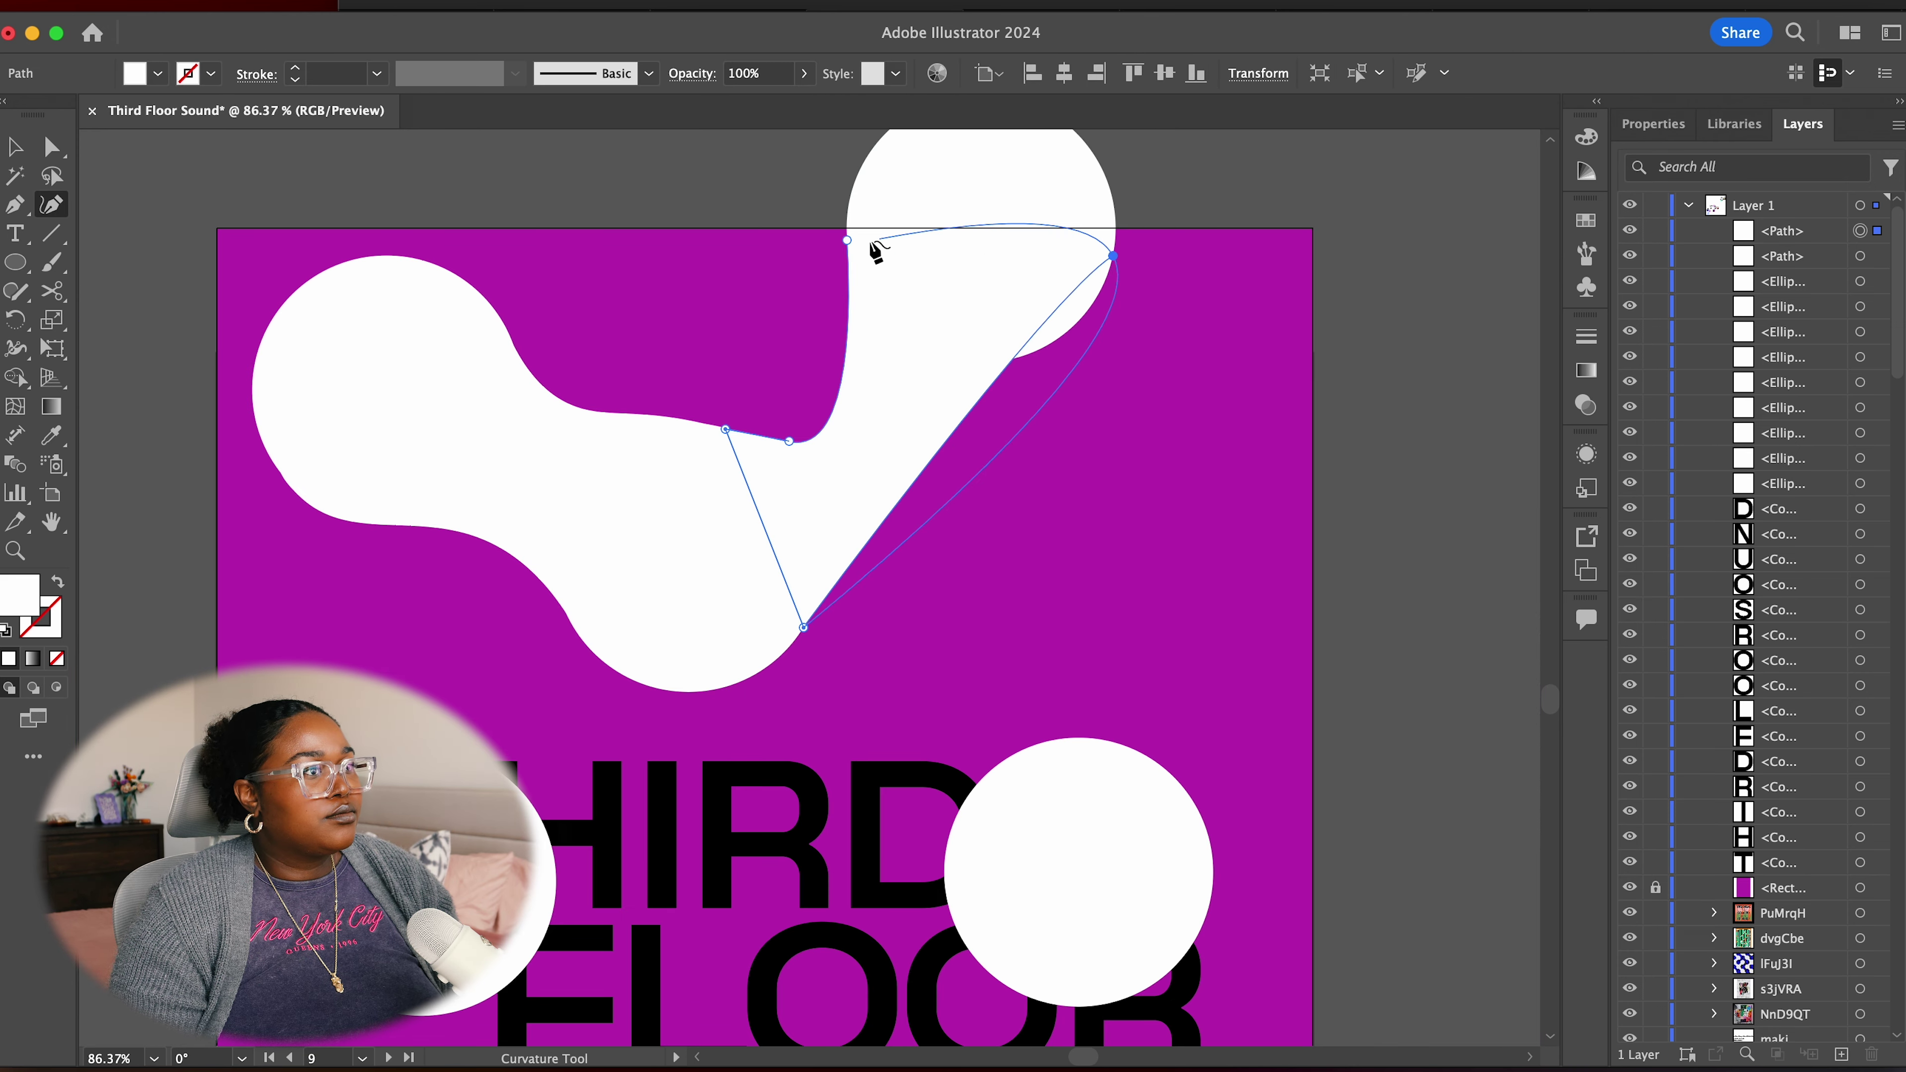
{"action": "left_click_drag", "start_coordinate": [991, 477], "coordinate": [938, 405]}
{"action": "left_click", "coordinate": [831, 587]}
{"action": "left_click", "coordinate": [1073, 340]}
{"action": "left_click_drag", "start_coordinate": [1113, 256], "coordinate": [1097, 160]}
{"action": "left_click_drag", "start_coordinate": [789, 441], "coordinate": [763, 426]}
{"action": "left_click_drag", "start_coordinate": [845, 242], "coordinate": [1237, 564]}
{"action": "key", "text": "v"}
{"action": "key", "text": "Delete"}
{"action": "scroll", "coordinate": [1238, 564], "scroll_direction": "down", "scroll_amount": 2}
Pen-draw a bridge from the top circle down to the lower circle
{"action": "key", "text": "p"}
{"action": "left_click", "coordinate": [858, 181]}
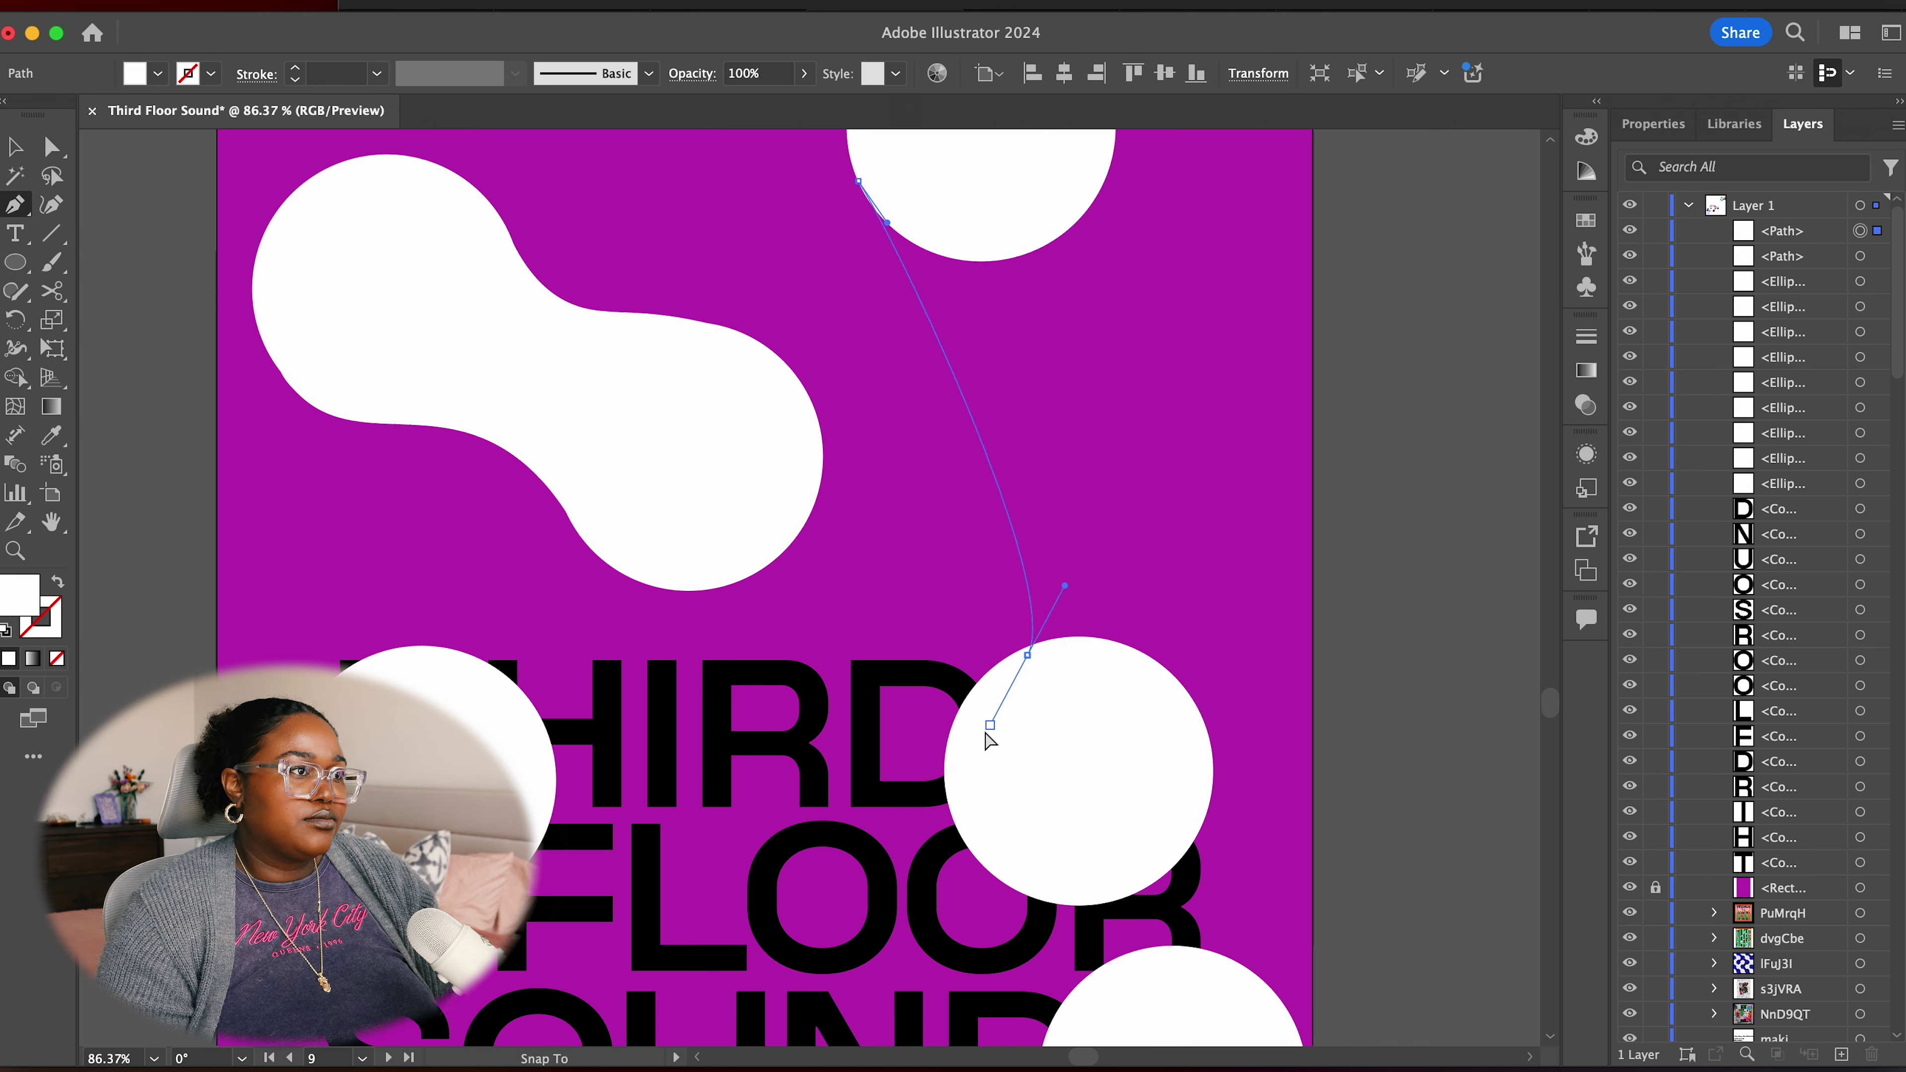
{"action": "left_click_drag", "start_coordinate": [981, 678], "coordinate": [1015, 616]}
{"action": "left_click", "coordinate": [1172, 673]}
{"action": "left_click", "coordinate": [1109, 181]}
{"action": "key", "text": "shift+grave"}
{"action": "scroll", "coordinate": [433, 451], "scroll_direction": "up", "scroll_amount": 5}
{"action": "scroll", "coordinate": [945, 659], "scroll_direction": "down", "scroll_amount": 3}
Round the bottom of that bridge with Curvature points, undoing the last reshape
{"action": "left_click_drag", "start_coordinate": [884, 881], "coordinate": [894, 936]}
{"action": "left_click", "coordinate": [1130, 844]}
{"action": "left_click", "coordinate": [1103, 925]}
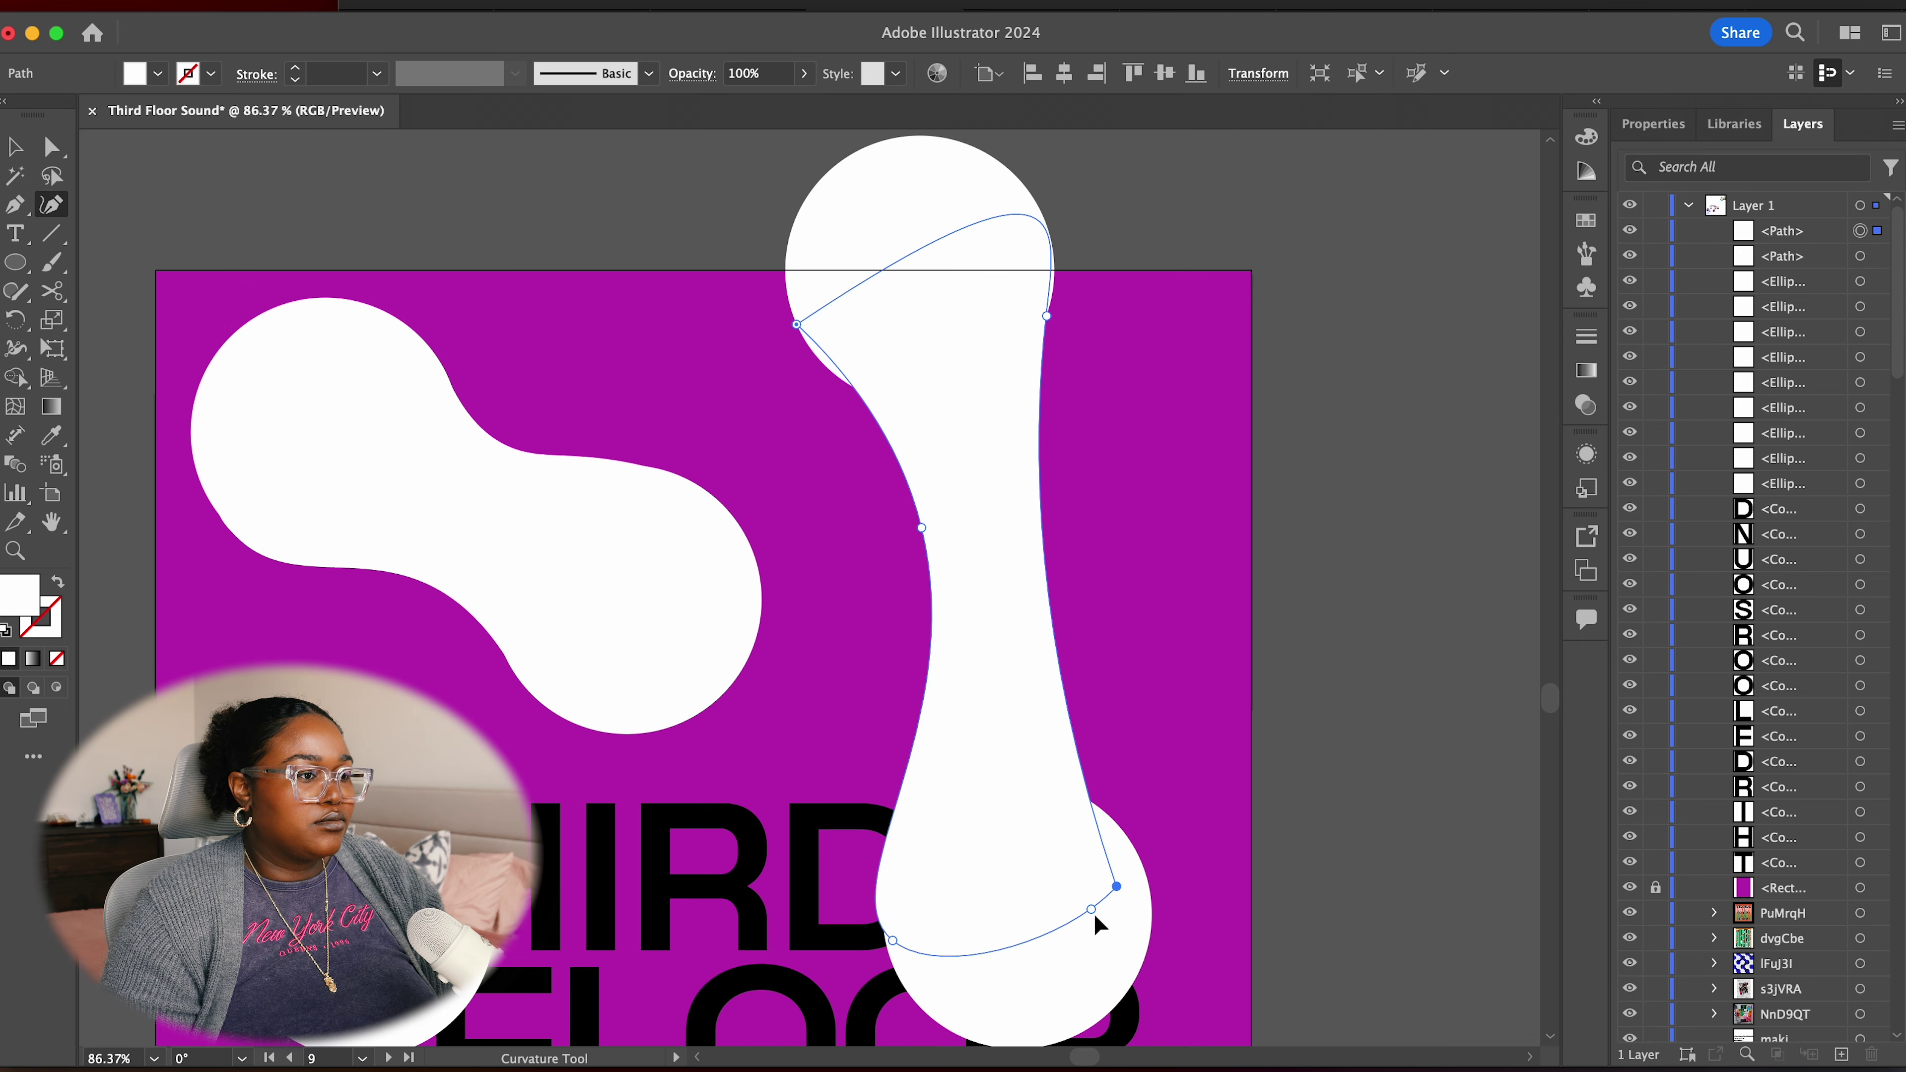
{"action": "left_click", "coordinate": [1143, 871]}
{"action": "left_click_drag", "start_coordinate": [1144, 872], "coordinate": [1071, 694]}
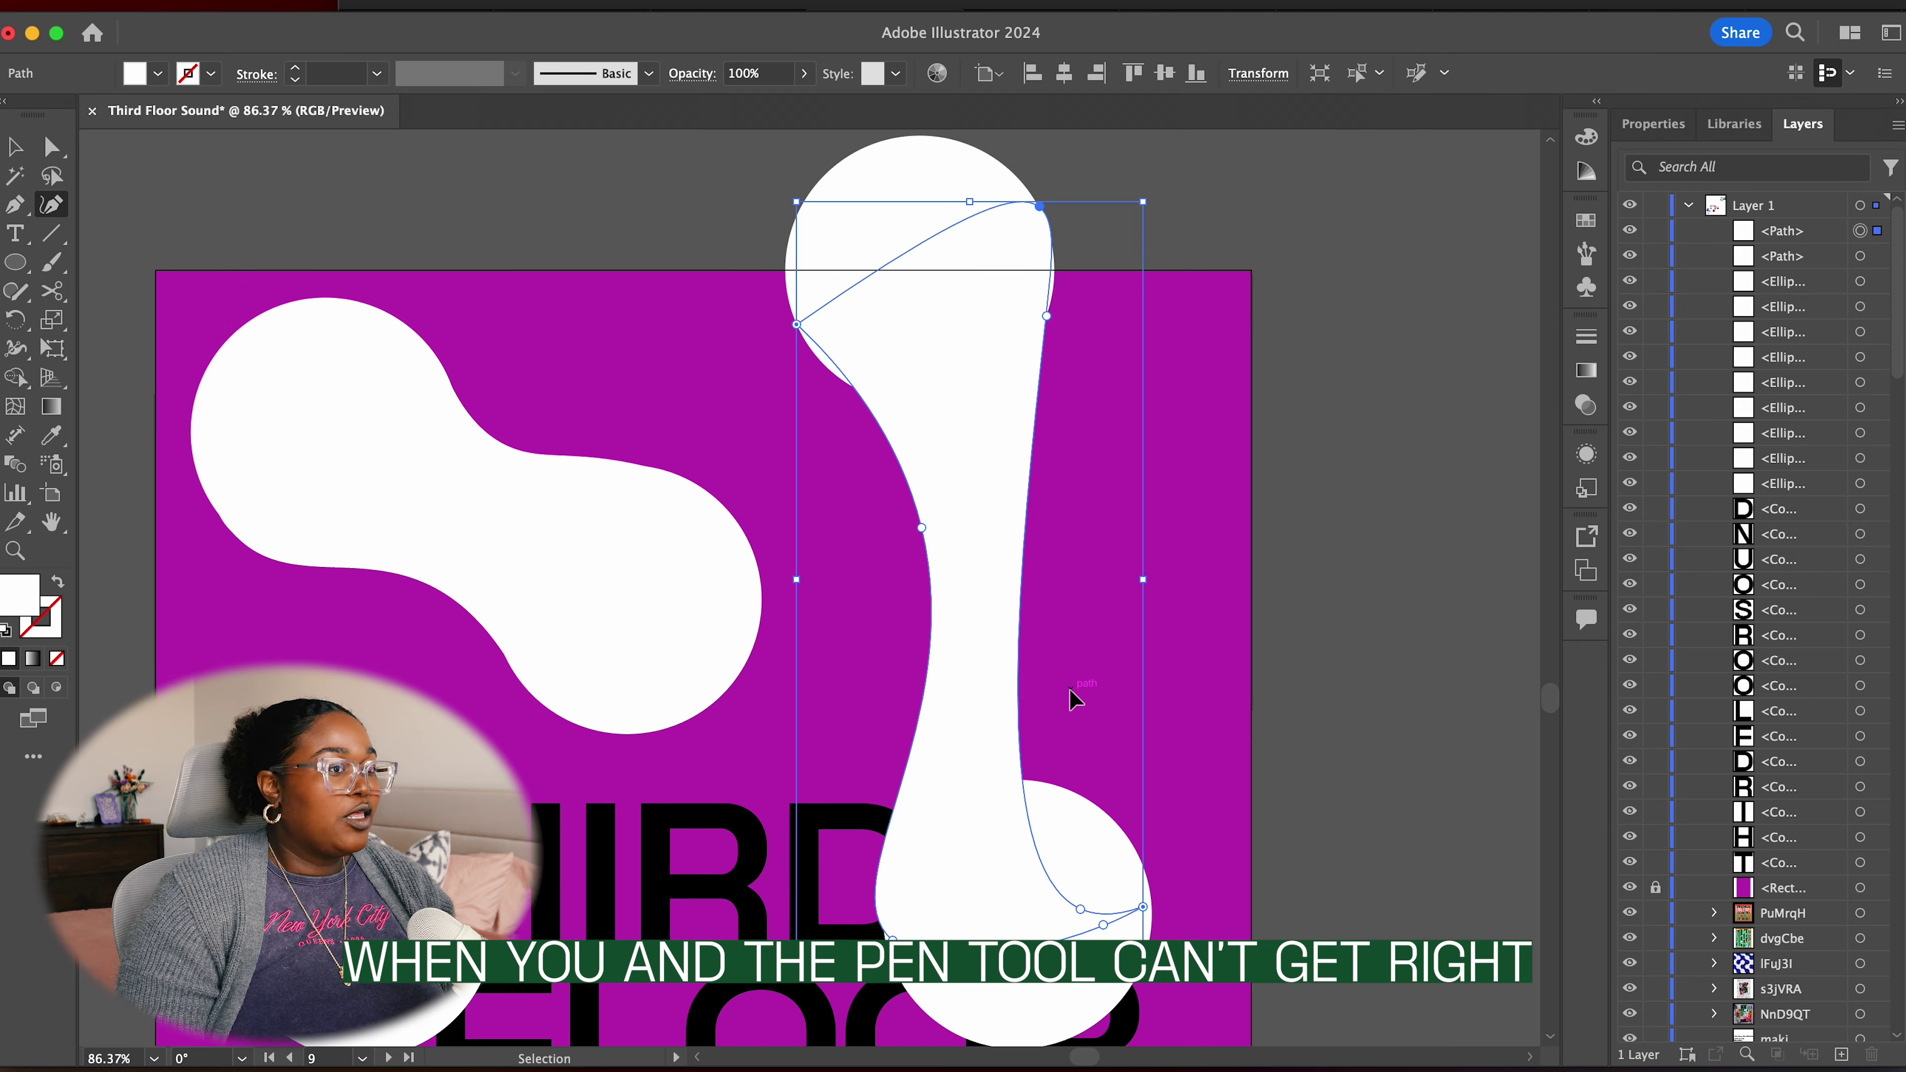
{"action": "key", "text": "super+z"}
Draw a filled bridge between the two left circles and stretch it into the lower circle
{"action": "key", "text": "z"}
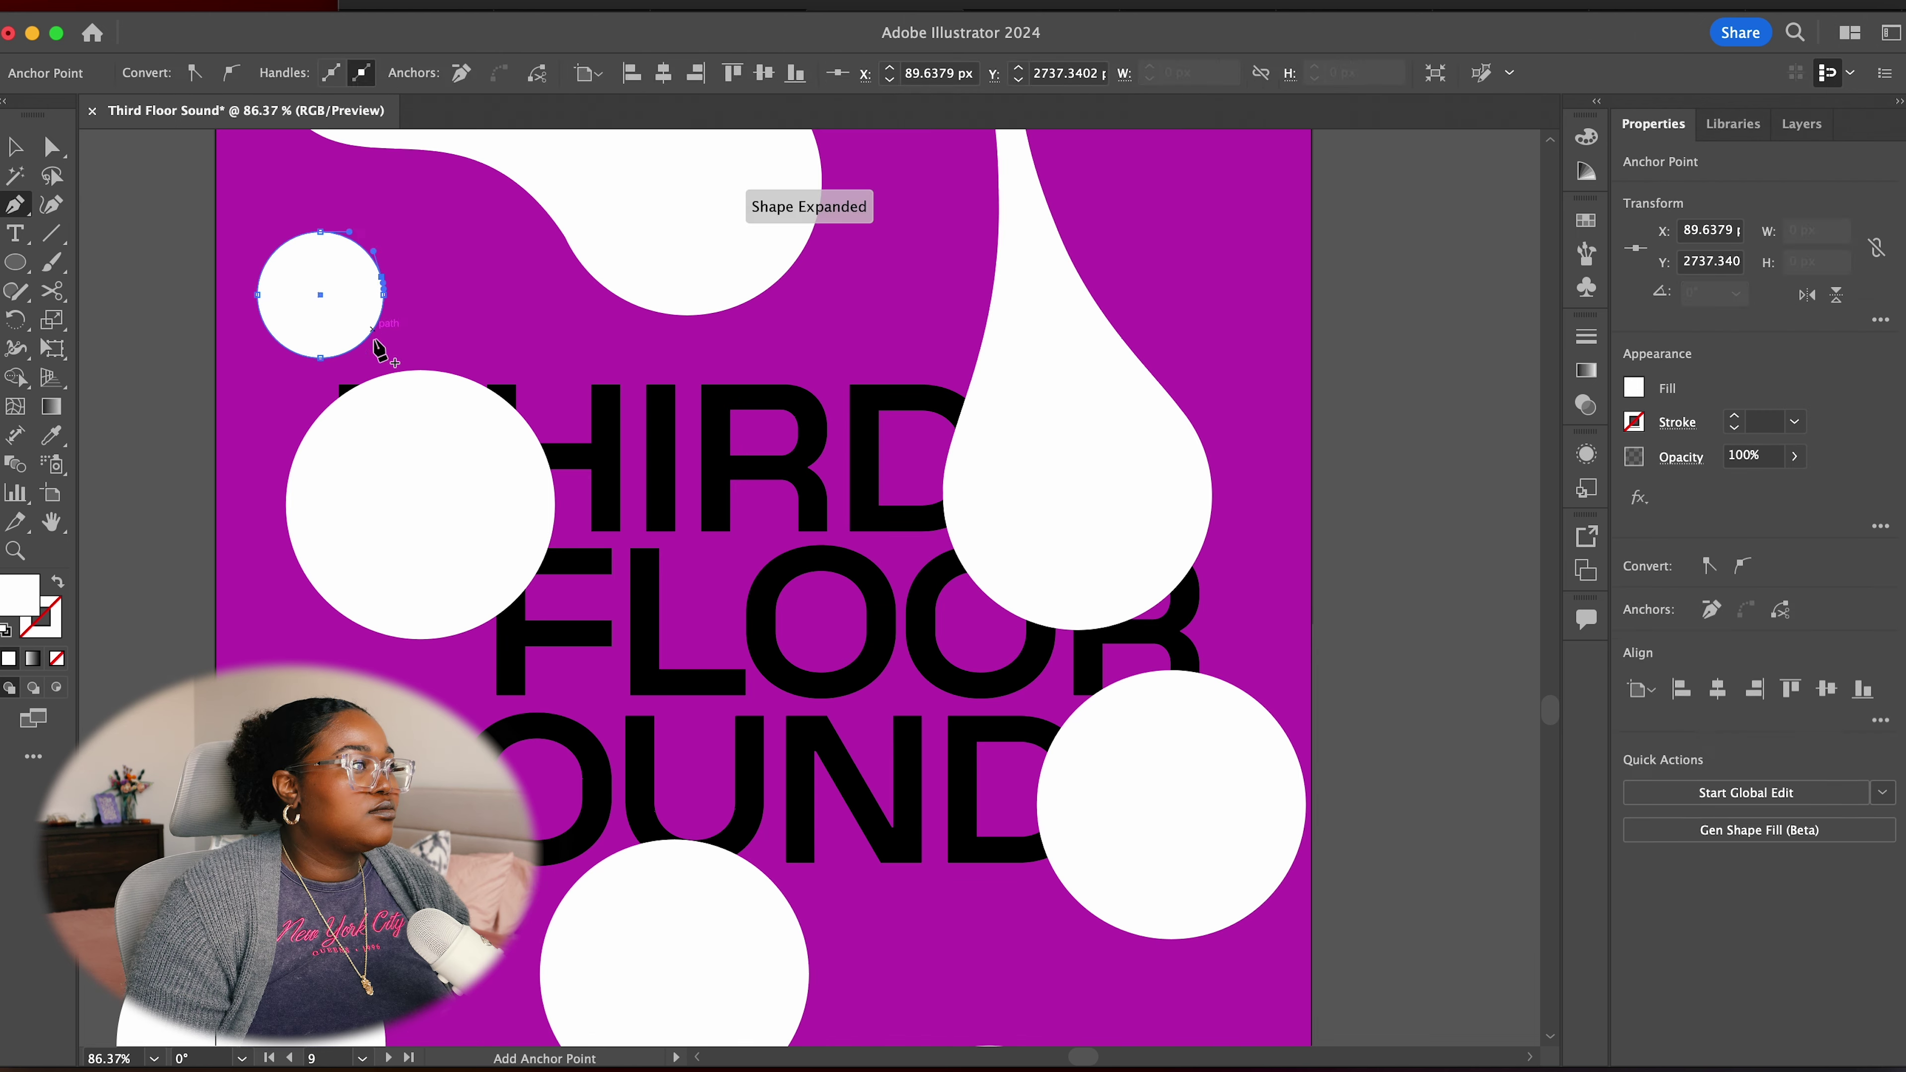
{"action": "left_click", "coordinate": [367, 252]}
{"action": "left_click", "coordinate": [286, 339]}
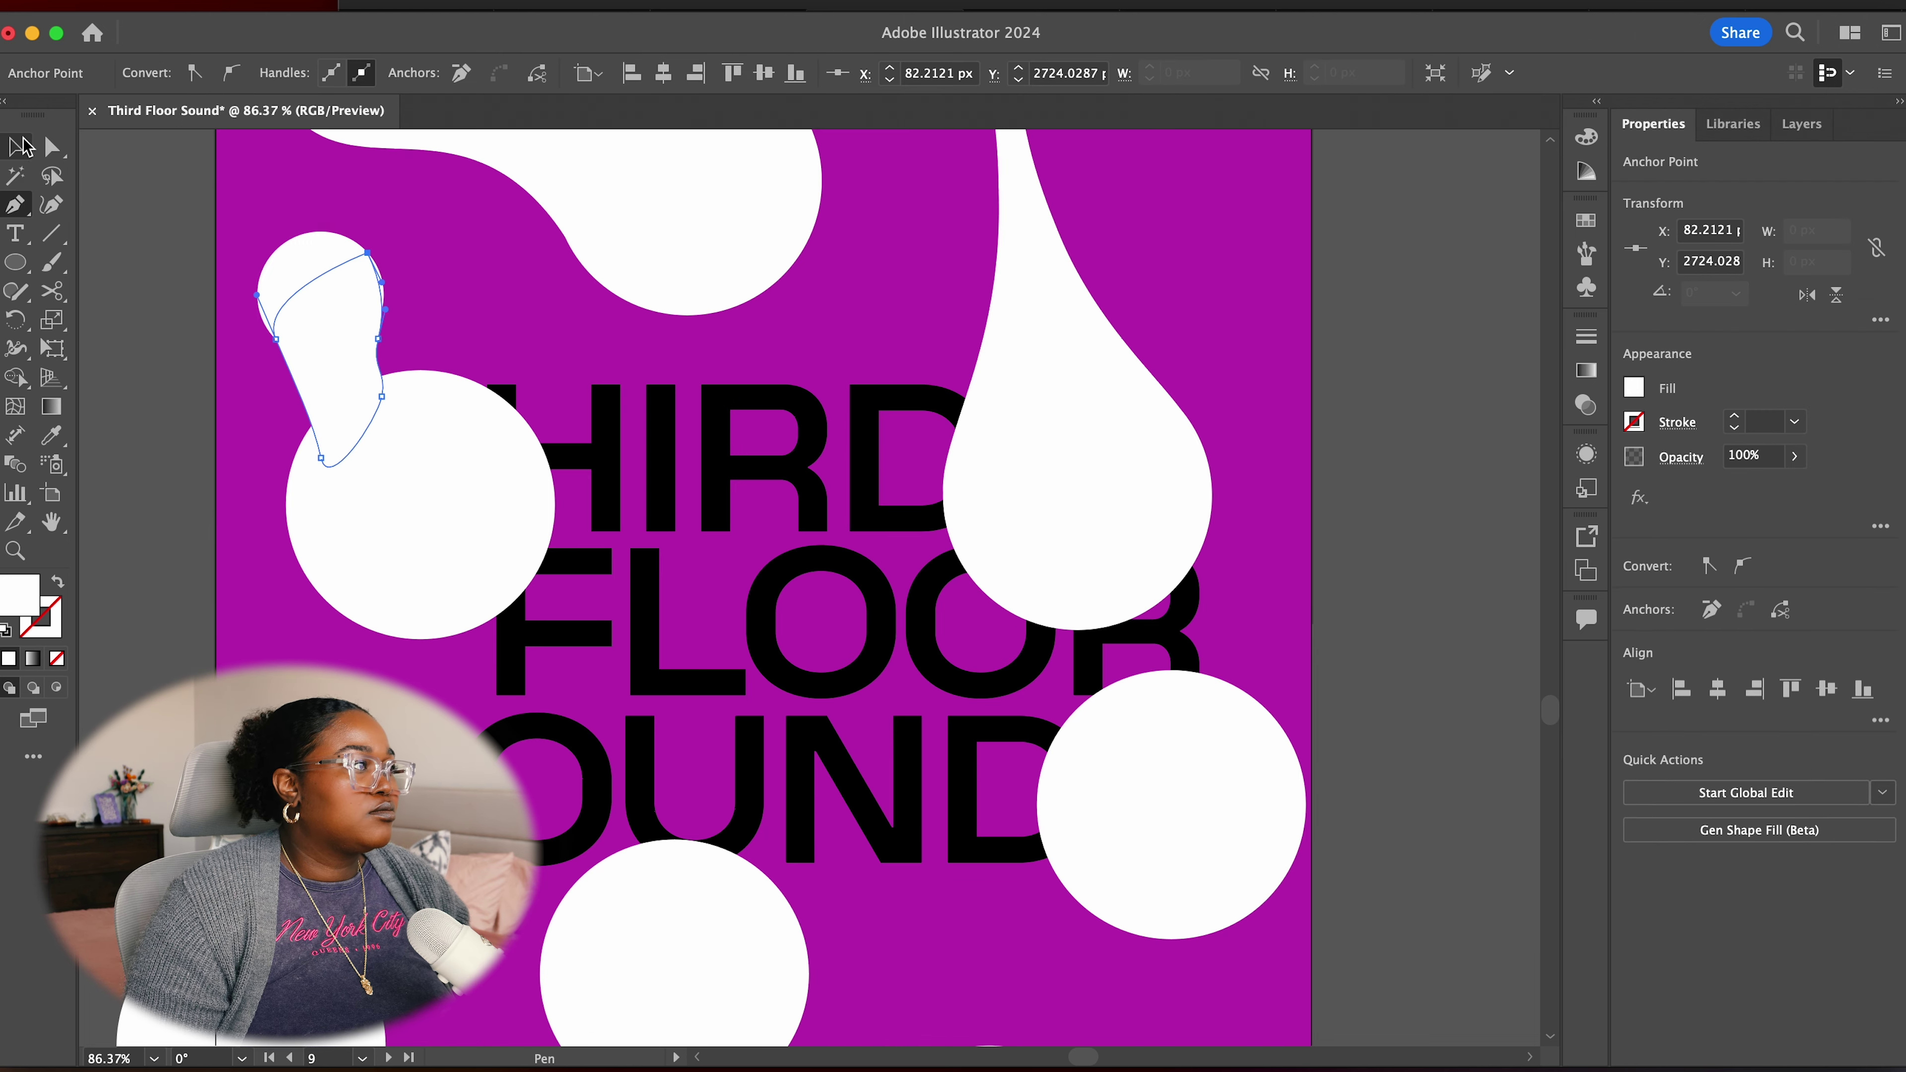
{"action": "key", "text": "shift+grave"}
{"action": "left_click_drag", "start_coordinate": [311, 425], "coordinate": [383, 301]}
{"action": "left_click", "coordinate": [368, 368]}
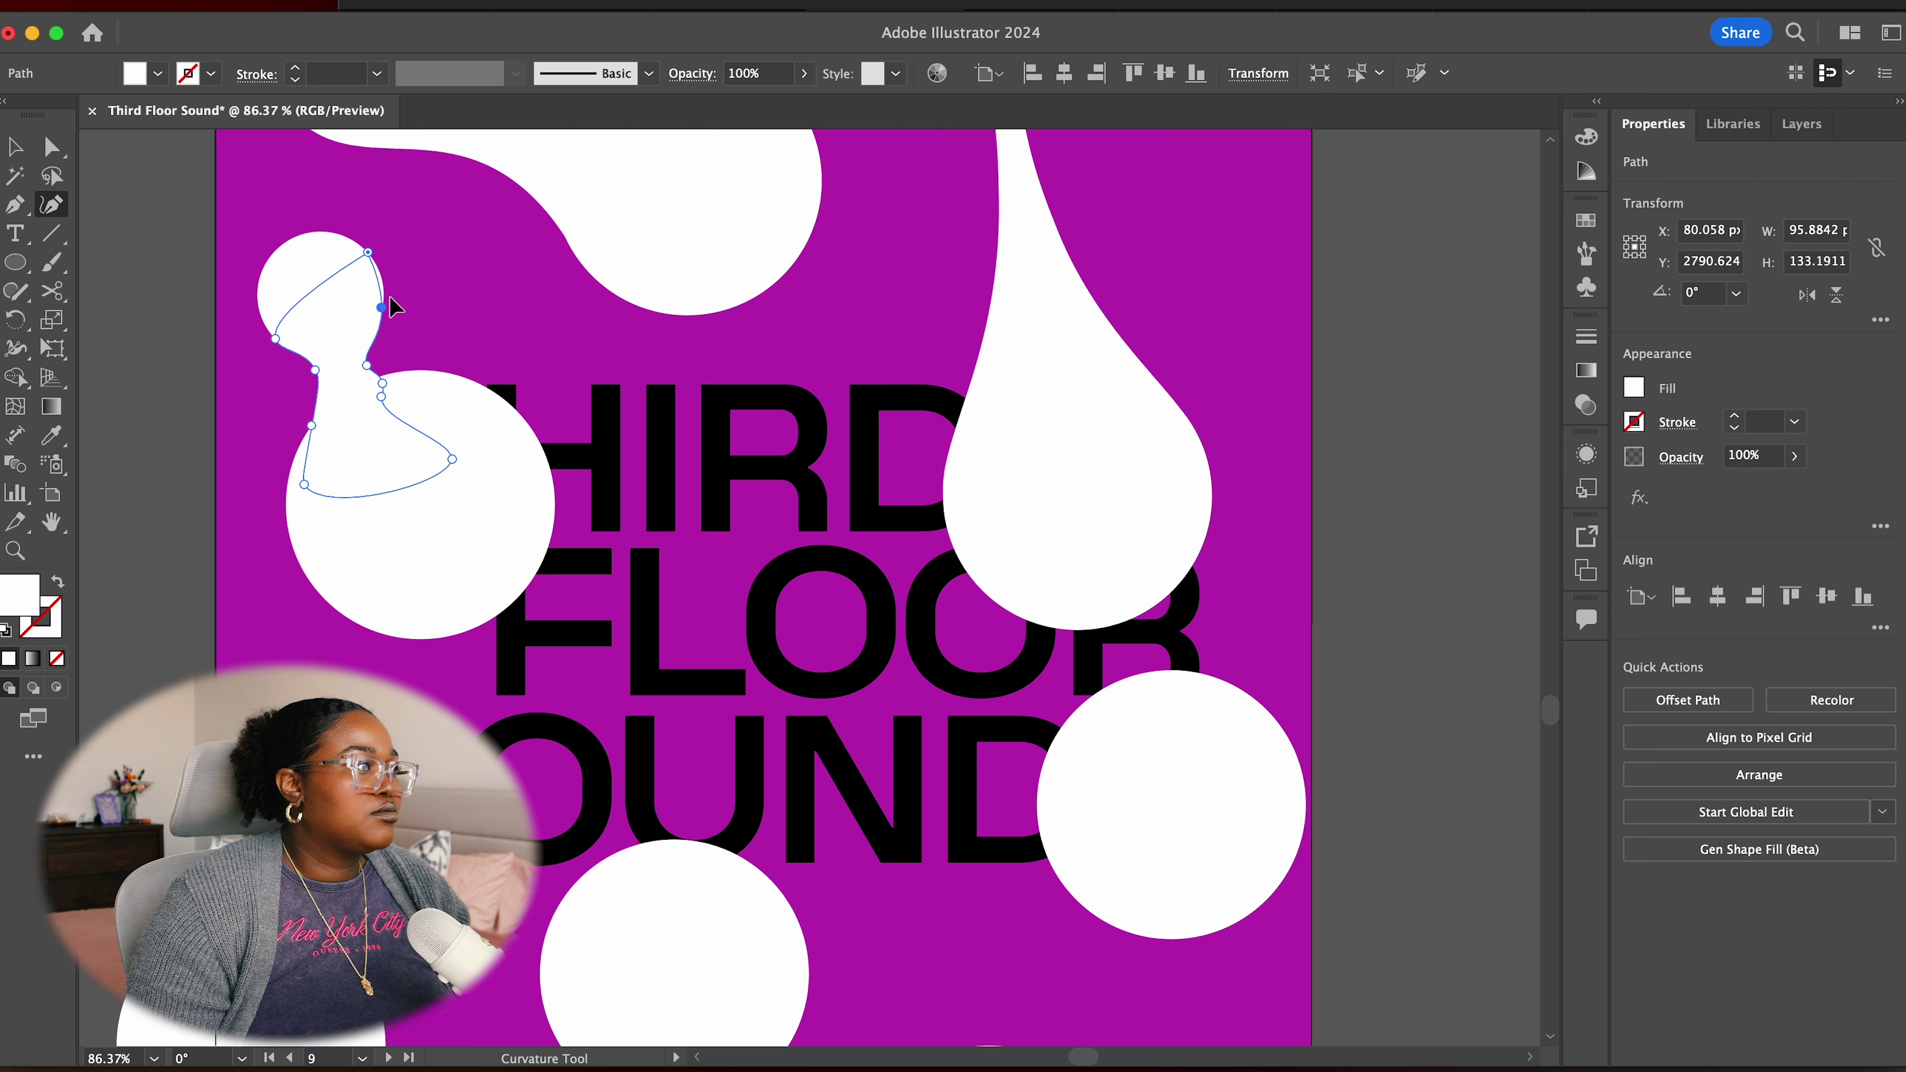
{"action": "left_click_drag", "start_coordinate": [297, 441], "coordinate": [288, 504]}
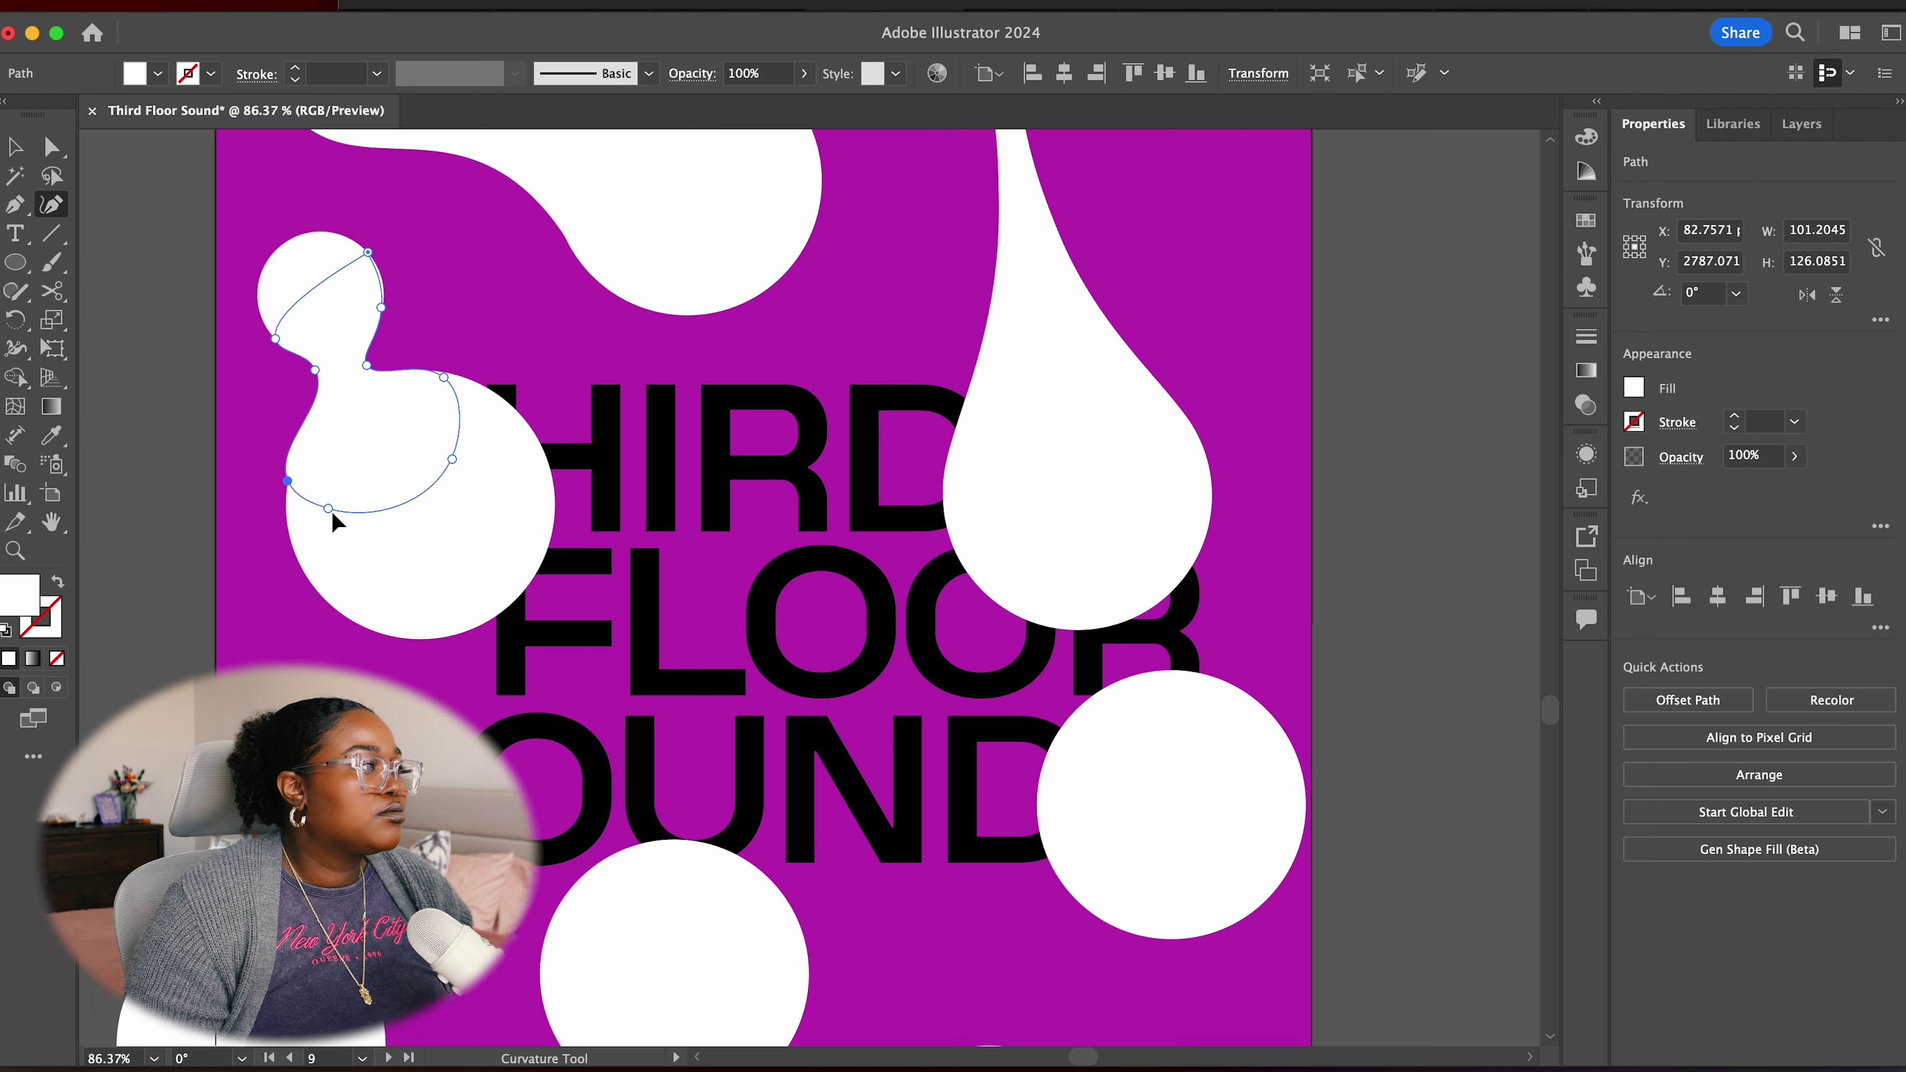
{"action": "left_click", "coordinate": [382, 309]}
{"action": "left_click_drag", "start_coordinate": [275, 338], "coordinate": [266, 320]}
Refine the left blob's neck curves and deselect the finished blob
{"action": "scroll", "coordinate": [300, 330], "scroll_direction": "up", "scroll_amount": 5}
{"action": "left_click", "coordinate": [146, 350]}
{"action": "left_click_drag", "start_coordinate": [125, 303], "coordinate": [118, 286]}
{"action": "left_click_drag", "start_coordinate": [559, 248], "coordinate": [548, 135]}
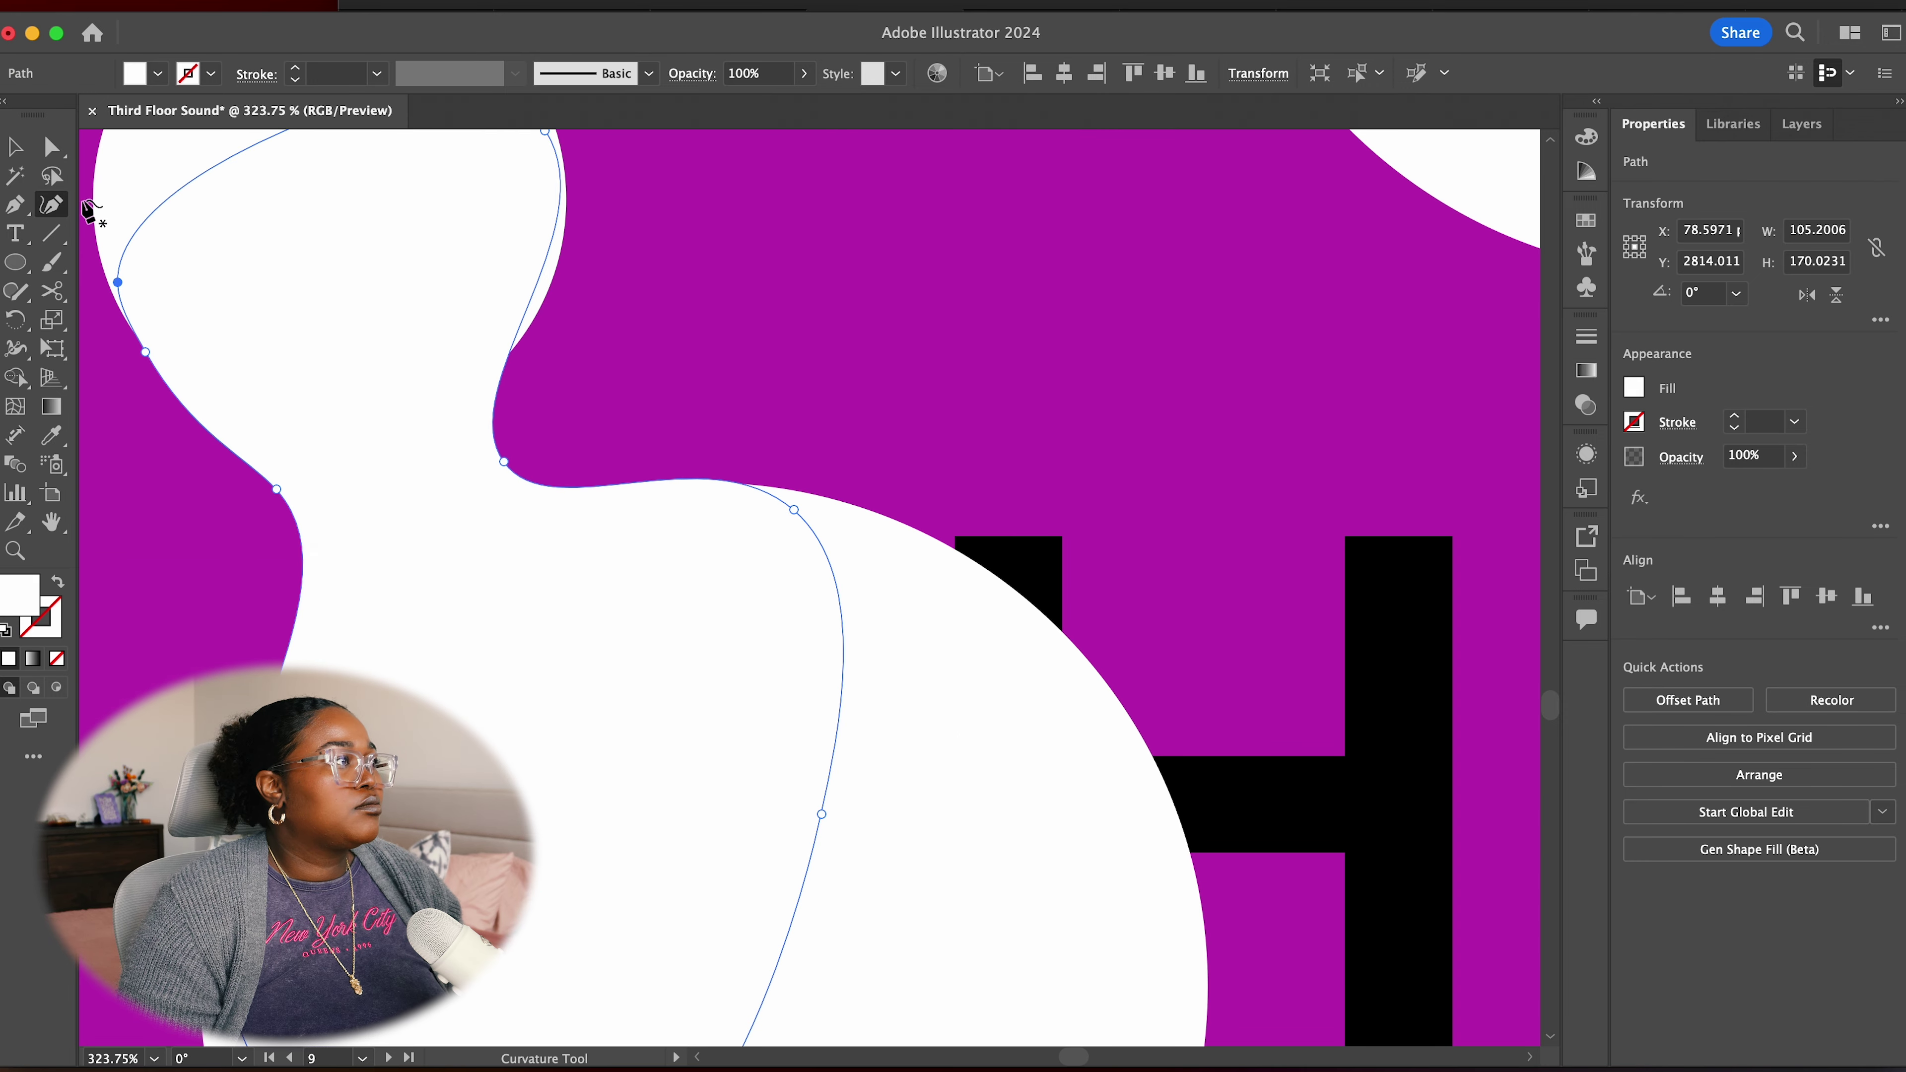
{"action": "left_click_drag", "start_coordinate": [504, 461], "coordinate": [545, 439]}
{"action": "scroll", "coordinate": [753, 453], "scroll_direction": "down", "scroll_amount": 2}
{"action": "left_click_drag", "start_coordinate": [796, 460], "coordinate": [825, 470]}
{"action": "left_click", "coordinate": [17, 147]}
{"action": "scroll", "coordinate": [781, 353], "scroll_direction": "down", "scroll_amount": 6}
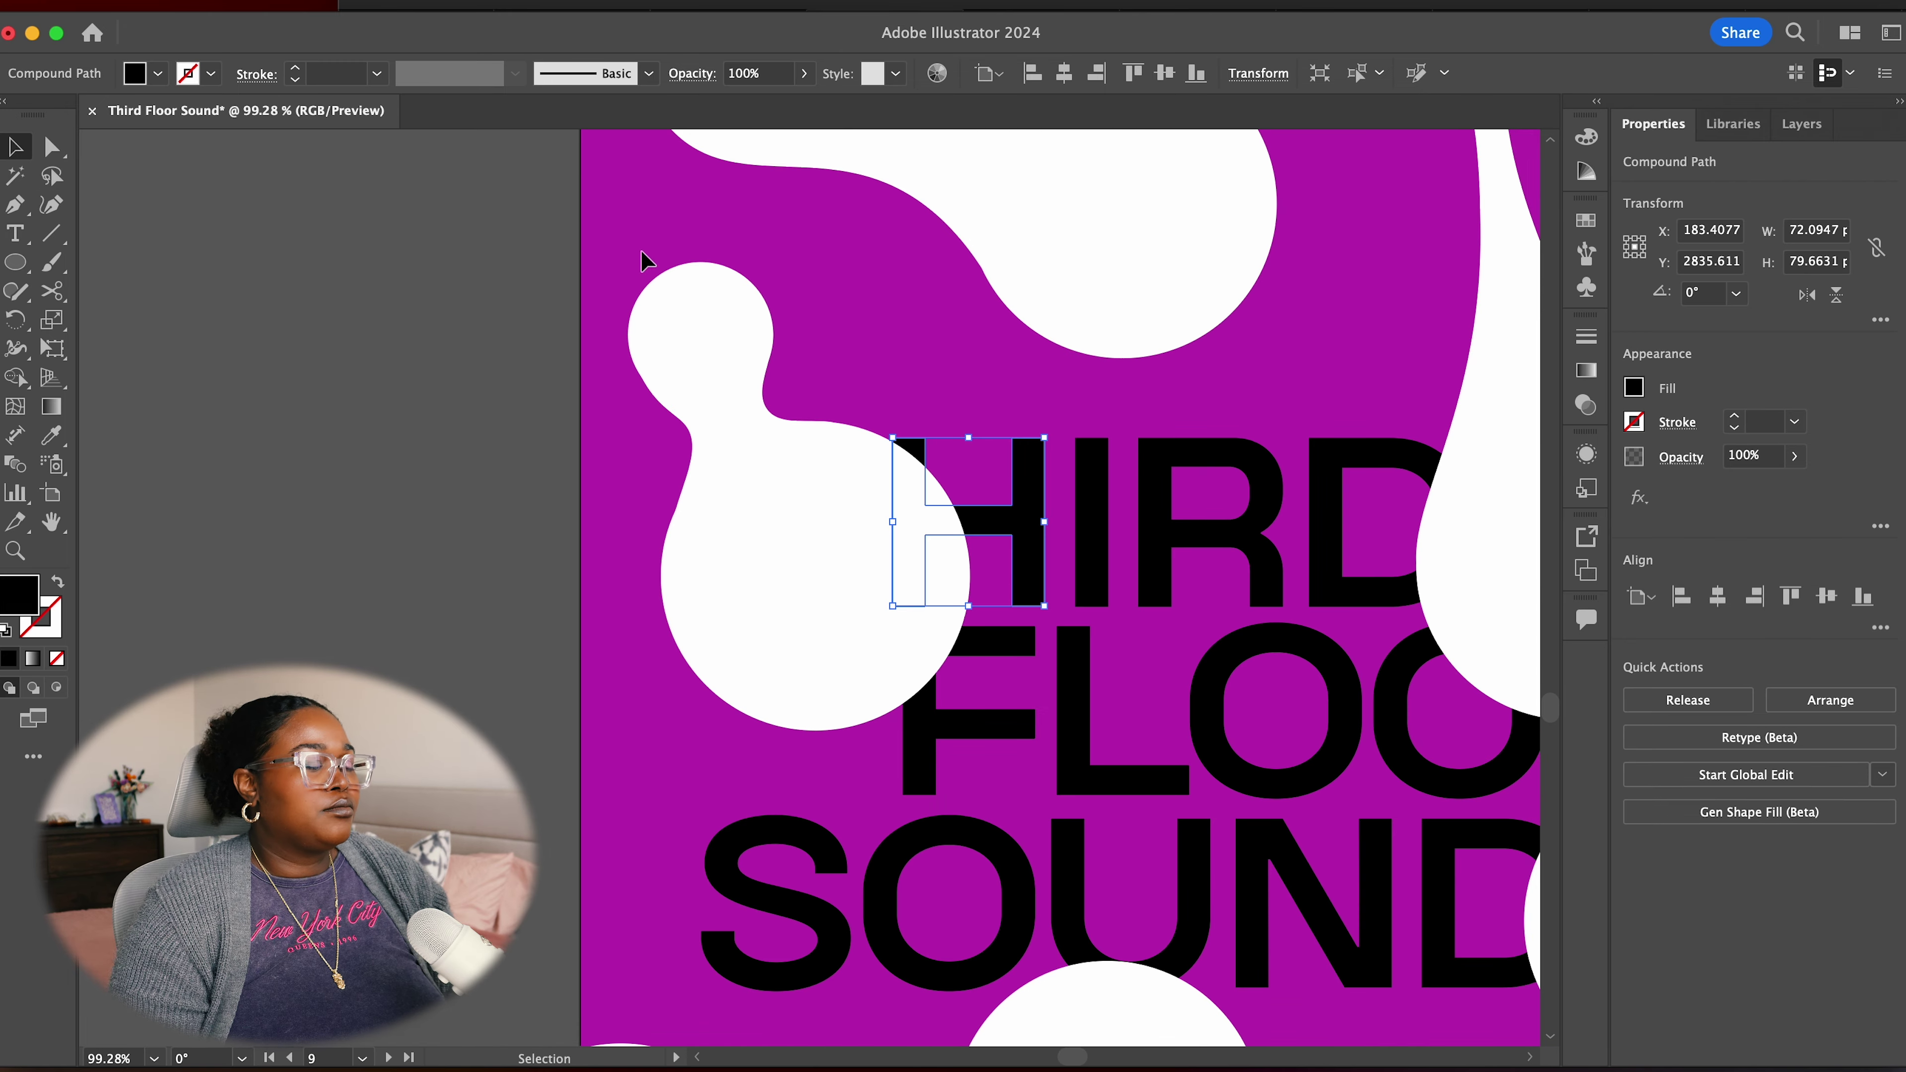
{"action": "key", "text": "super+shift+a"}
Pen-draw a curved bridge from the D's corner into the lower circle
{"action": "scroll", "coordinate": [797, 777], "scroll_direction": "up", "scroll_amount": 3}
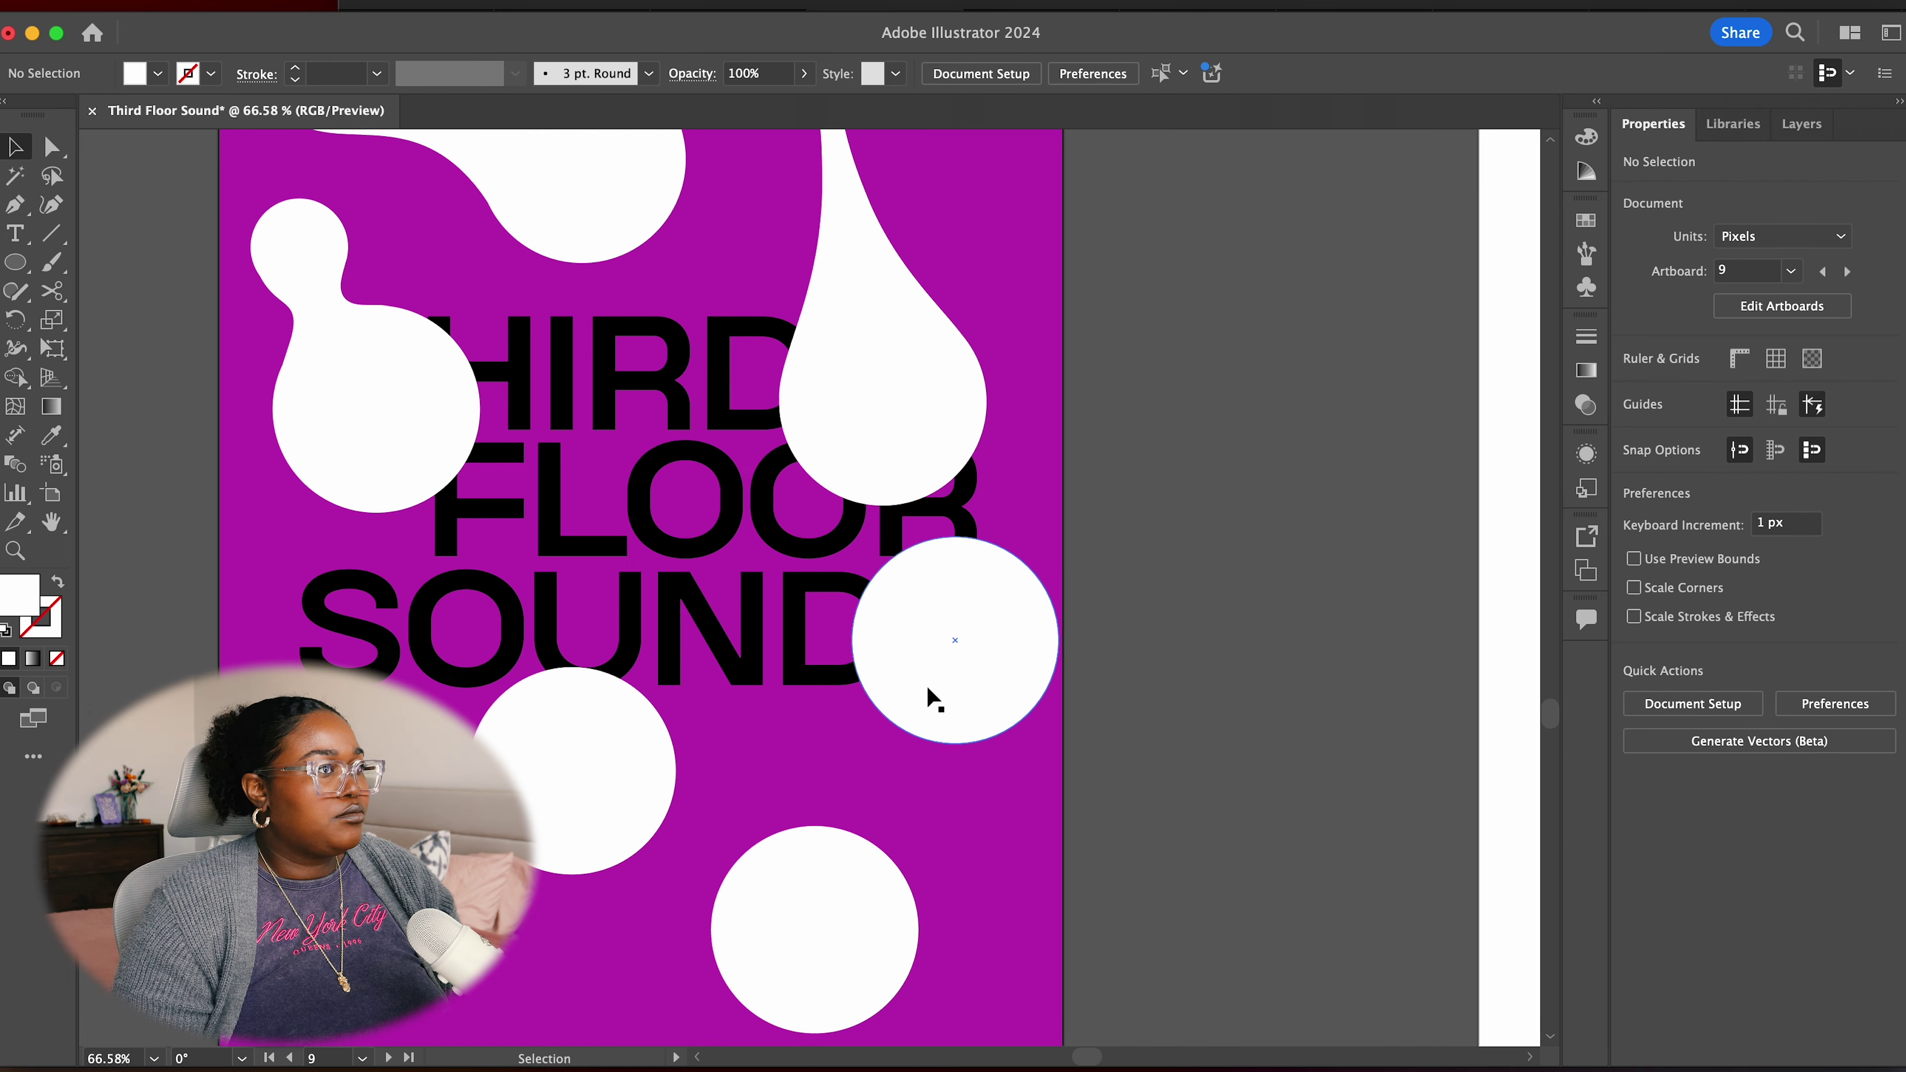
{"action": "key", "text": "p"}
{"action": "left_click", "coordinate": [839, 549]}
{"action": "left_click_drag", "start_coordinate": [766, 715], "coordinate": [775, 732]}
{"action": "left_click_drag", "start_coordinate": [799, 850], "coordinate": [859, 849]}
{"action": "left_click", "coordinate": [872, 813]}
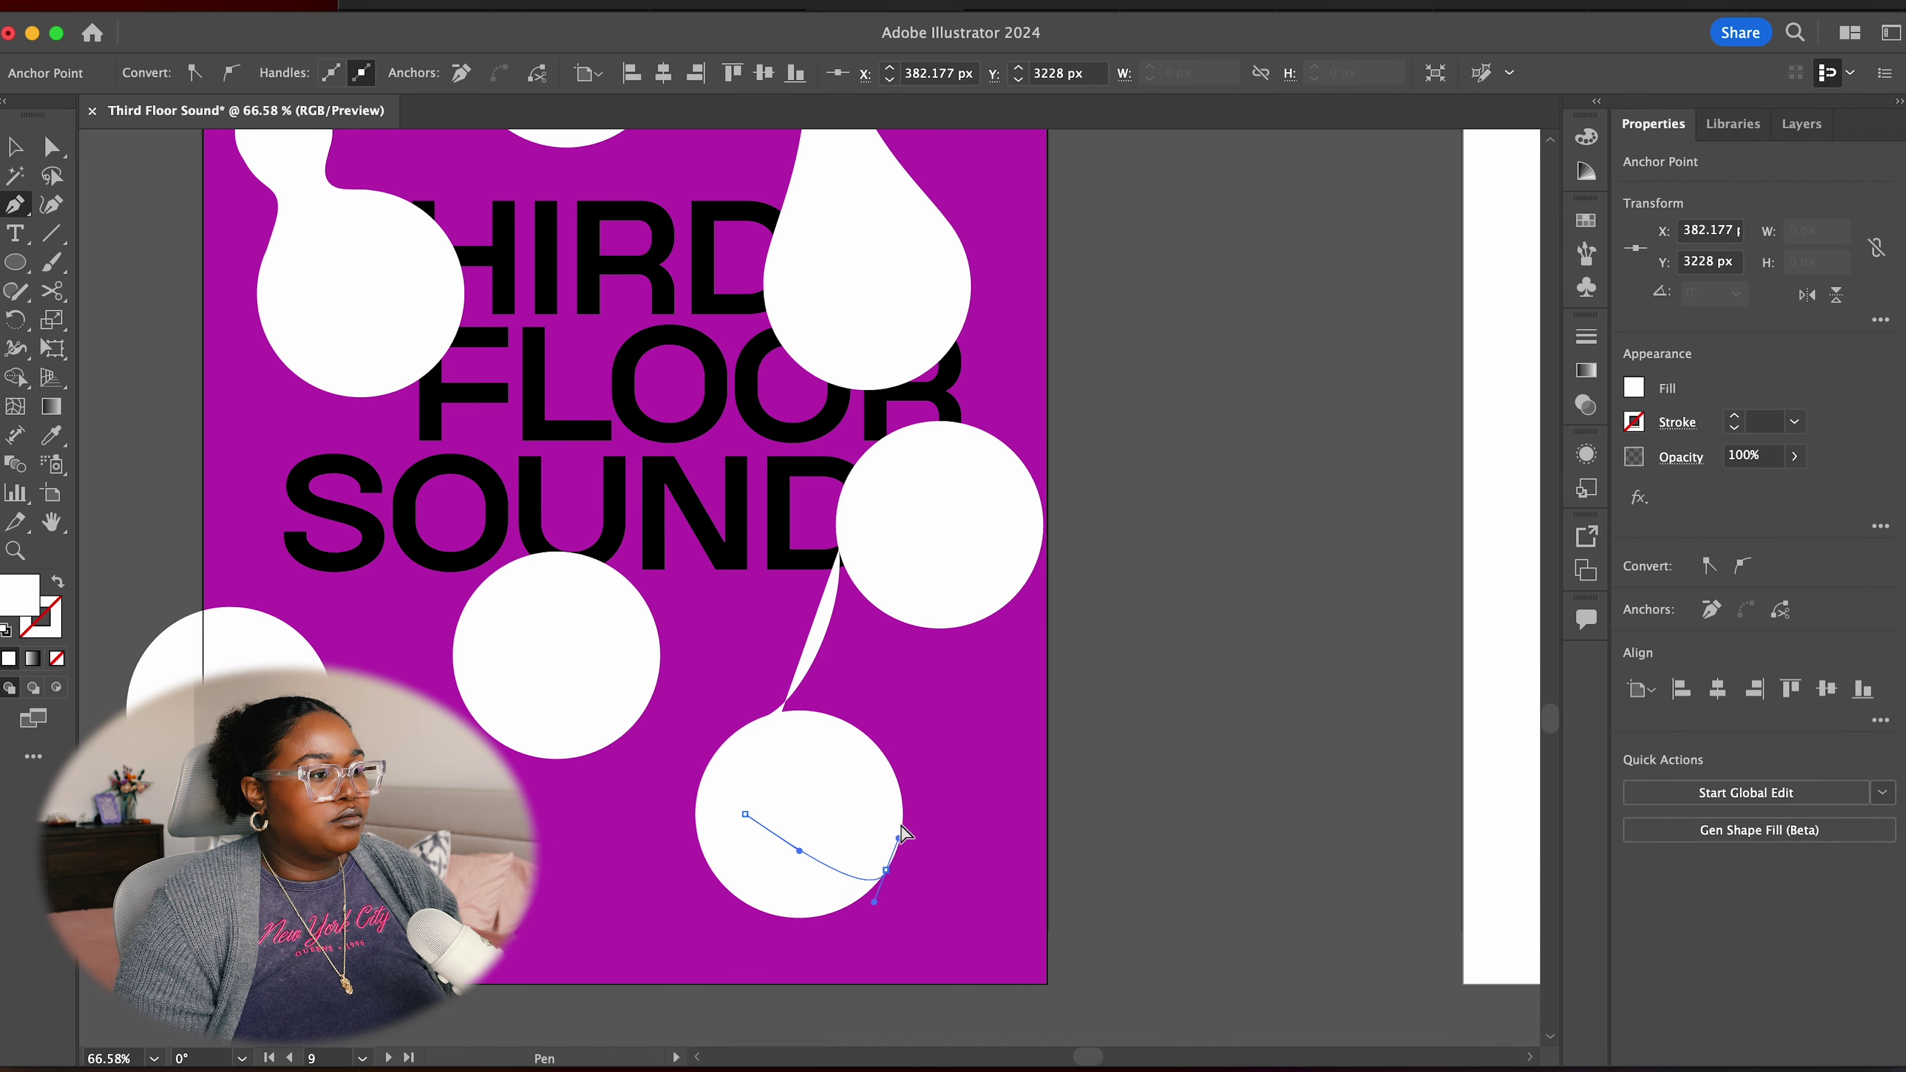
{"action": "left_click_drag", "start_coordinate": [978, 625], "coordinate": [1038, 589]}
{"action": "left_click_drag", "start_coordinate": [838, 549], "coordinate": [825, 571]}
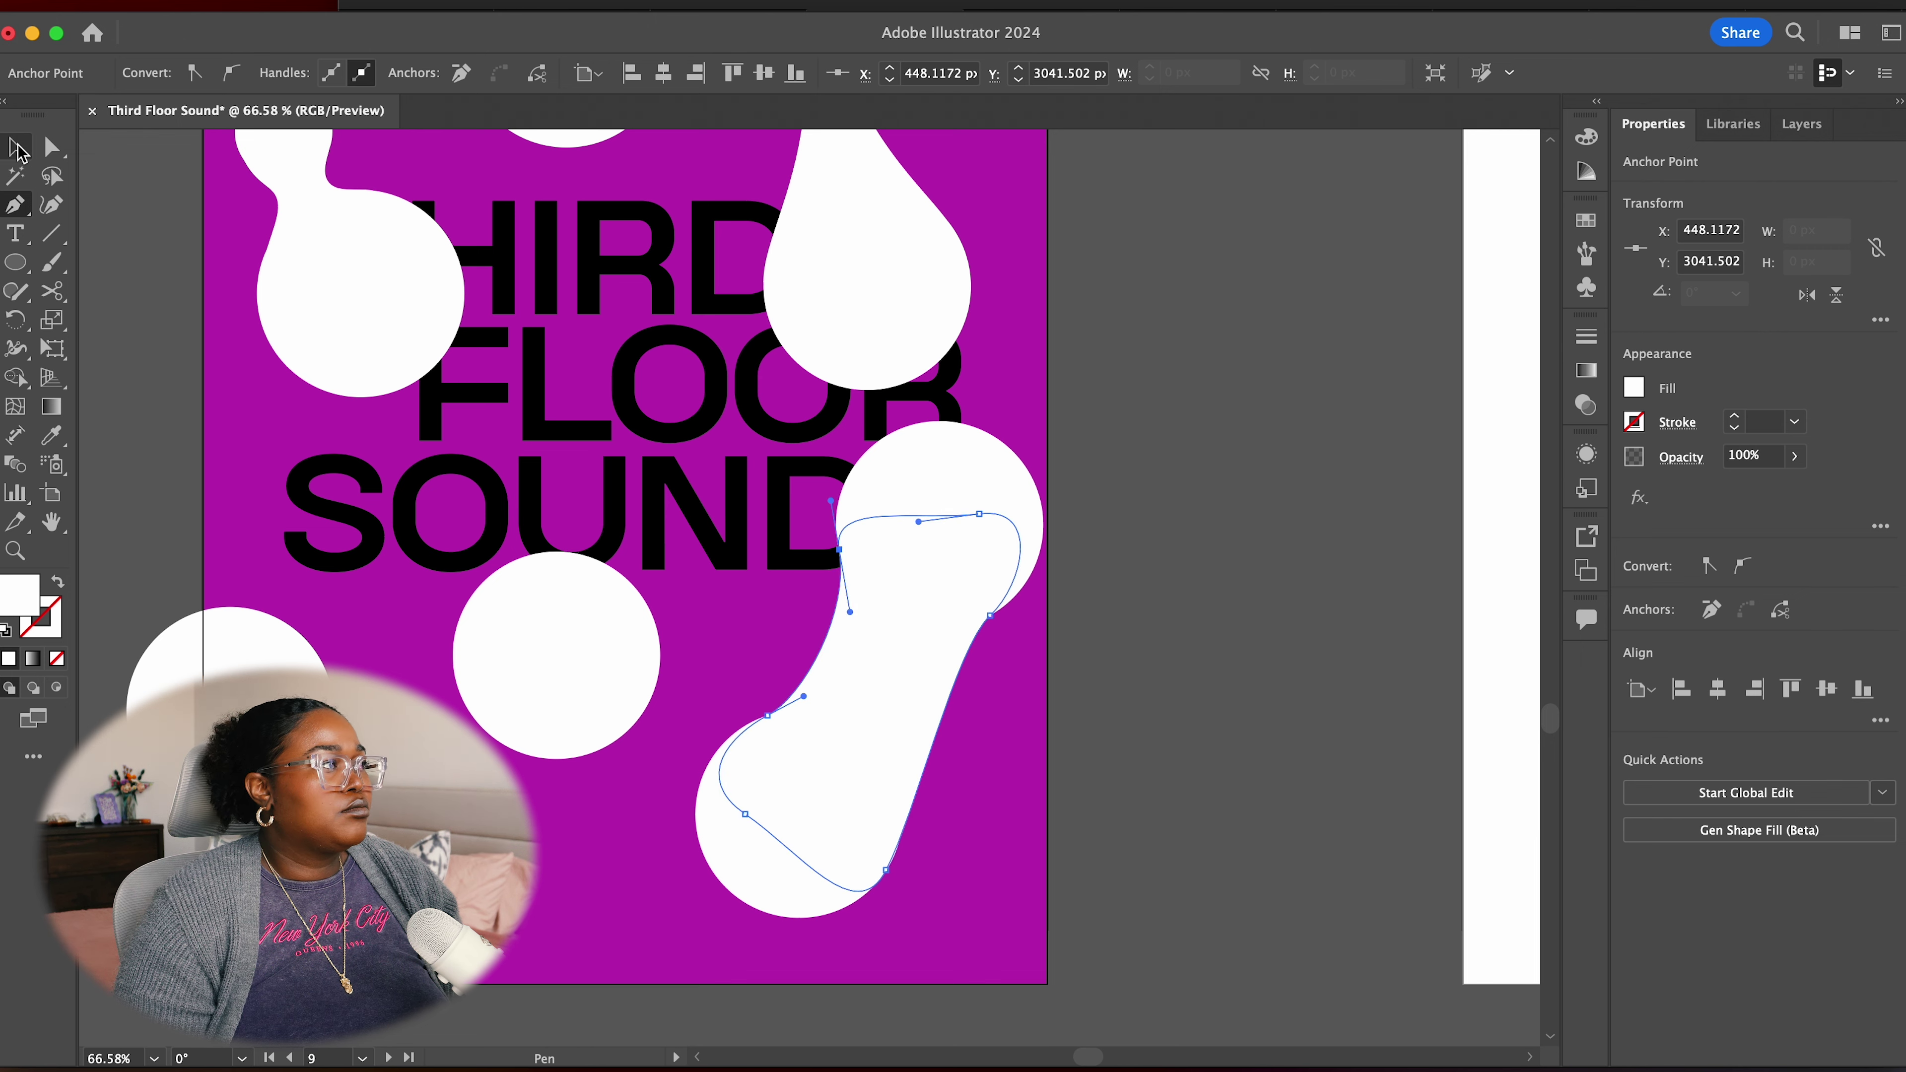
{"action": "key", "text": "v"}
{"action": "scroll", "coordinate": [992, 750], "scroll_direction": "up", "scroll_amount": 5}
Bulge the bridge's top and narrow its neck with the Curvature tool
{"action": "key", "text": "shift+grave"}
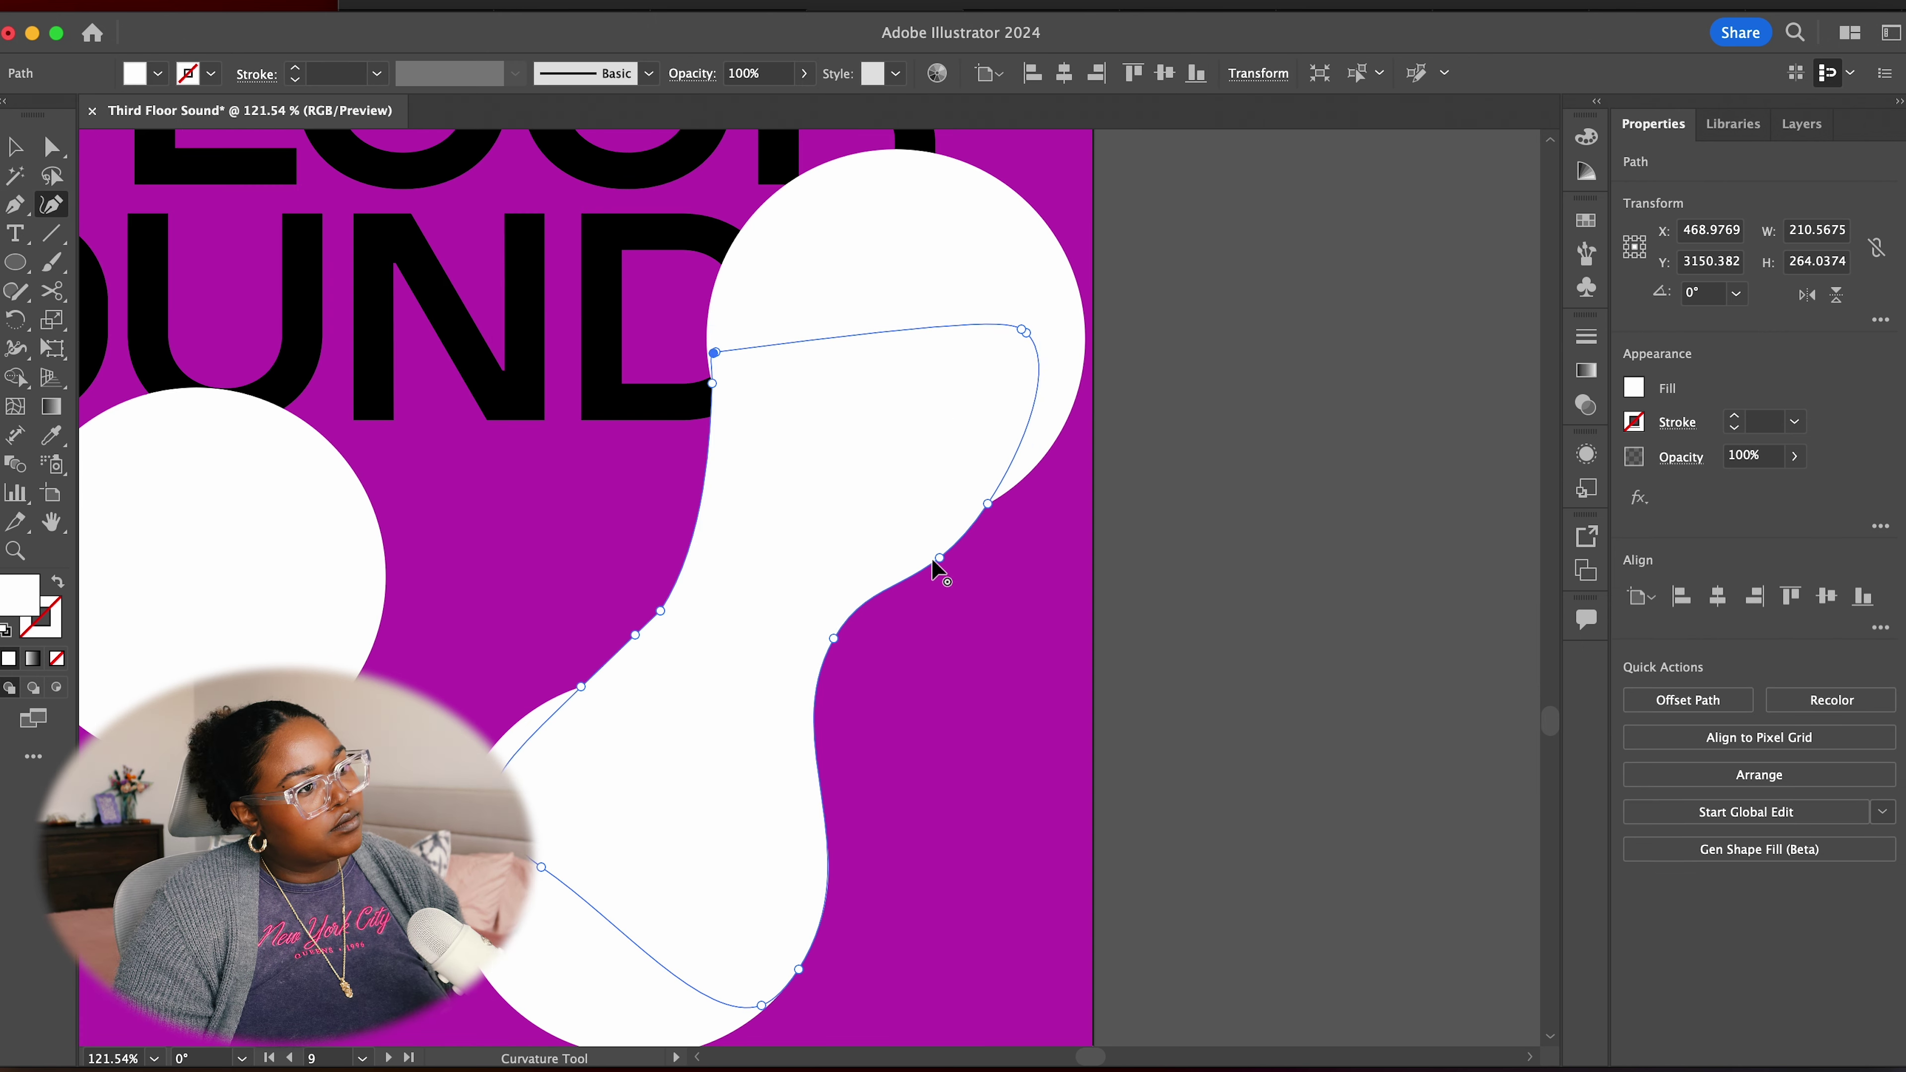
{"action": "left_click", "coordinate": [1015, 593]}
{"action": "left_click_drag", "start_coordinate": [712, 379], "coordinate": [711, 332]}
{"action": "left_click_drag", "start_coordinate": [661, 610], "coordinate": [743, 572]}
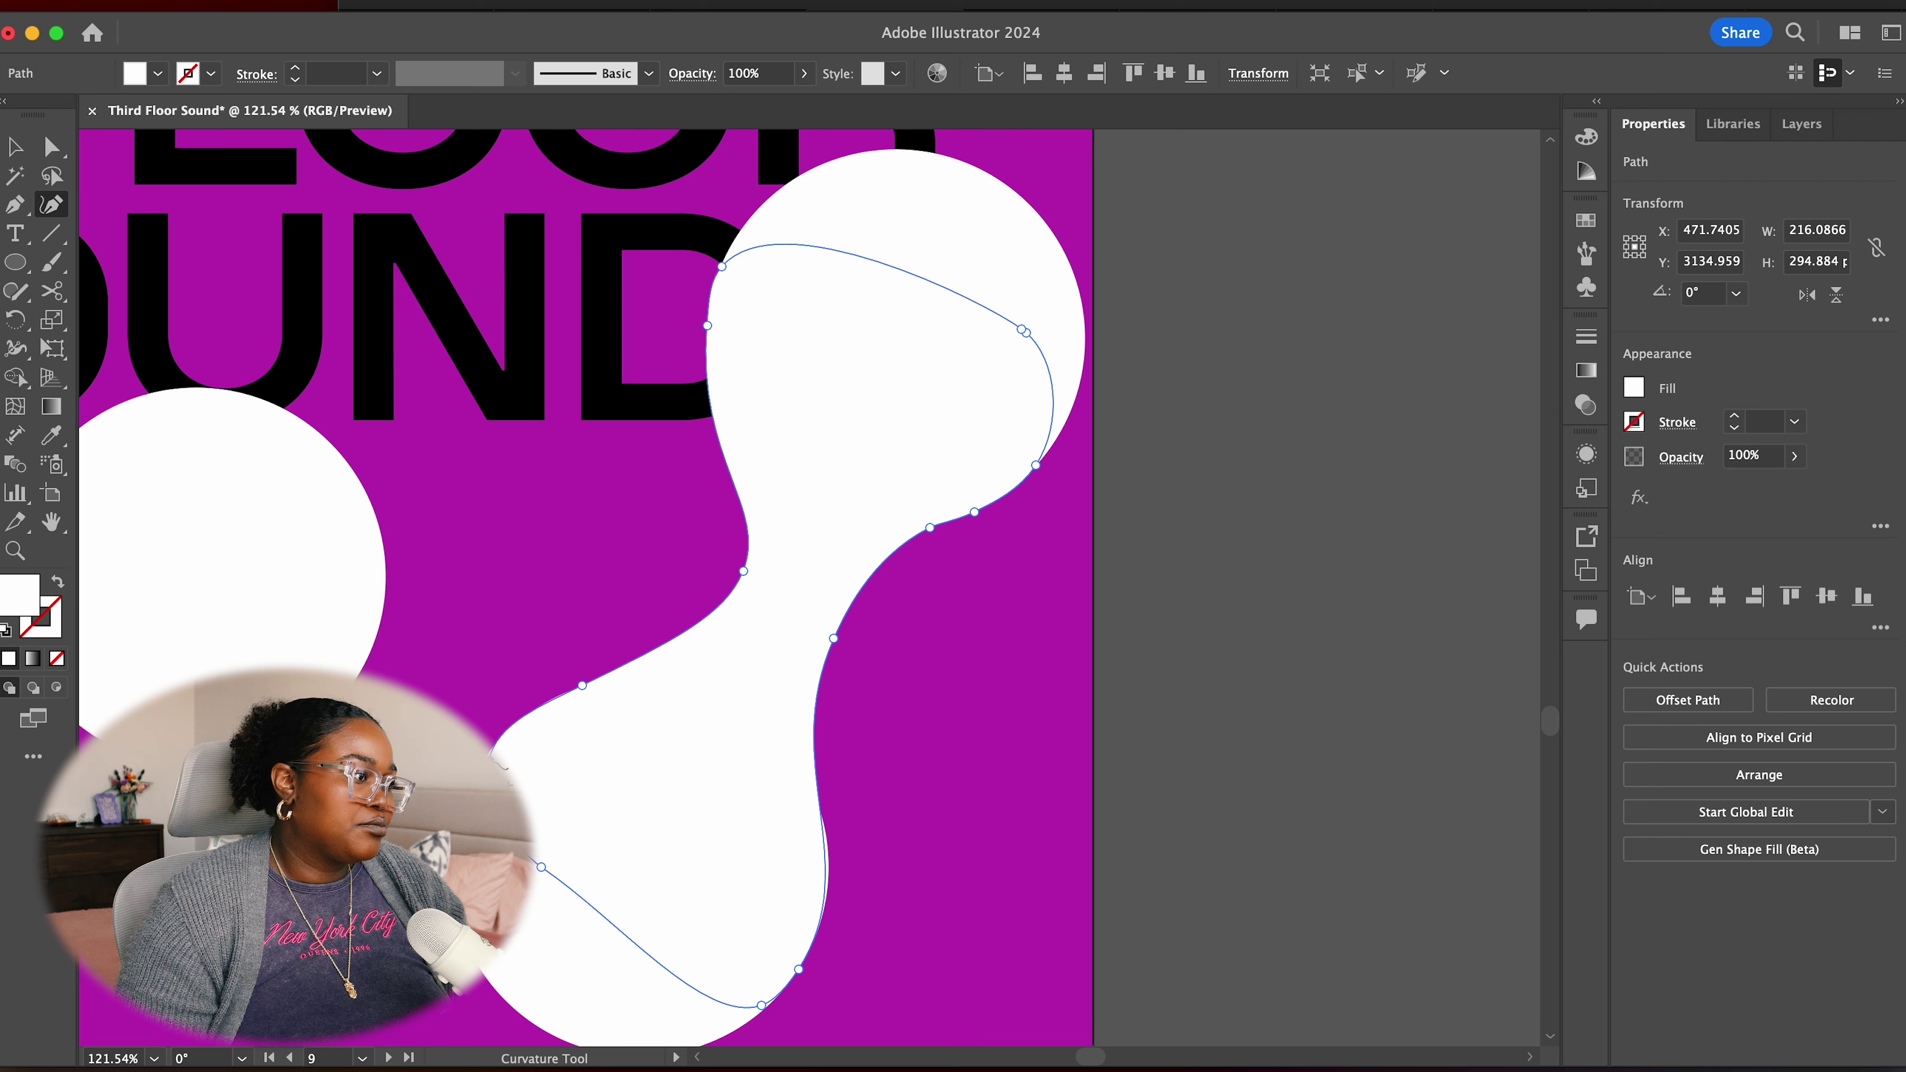
{"action": "scroll", "coordinate": [501, 709], "scroll_direction": "up", "scroll_amount": 3}
{"action": "left_click_drag", "start_coordinate": [741, 630], "coordinate": [740, 647]}
{"action": "scroll", "coordinate": [740, 647], "scroll_direction": "down", "scroll_amount": 5}
{"action": "scroll", "coordinate": [741, 647], "scroll_direction": "right", "scroll_amount": 4}
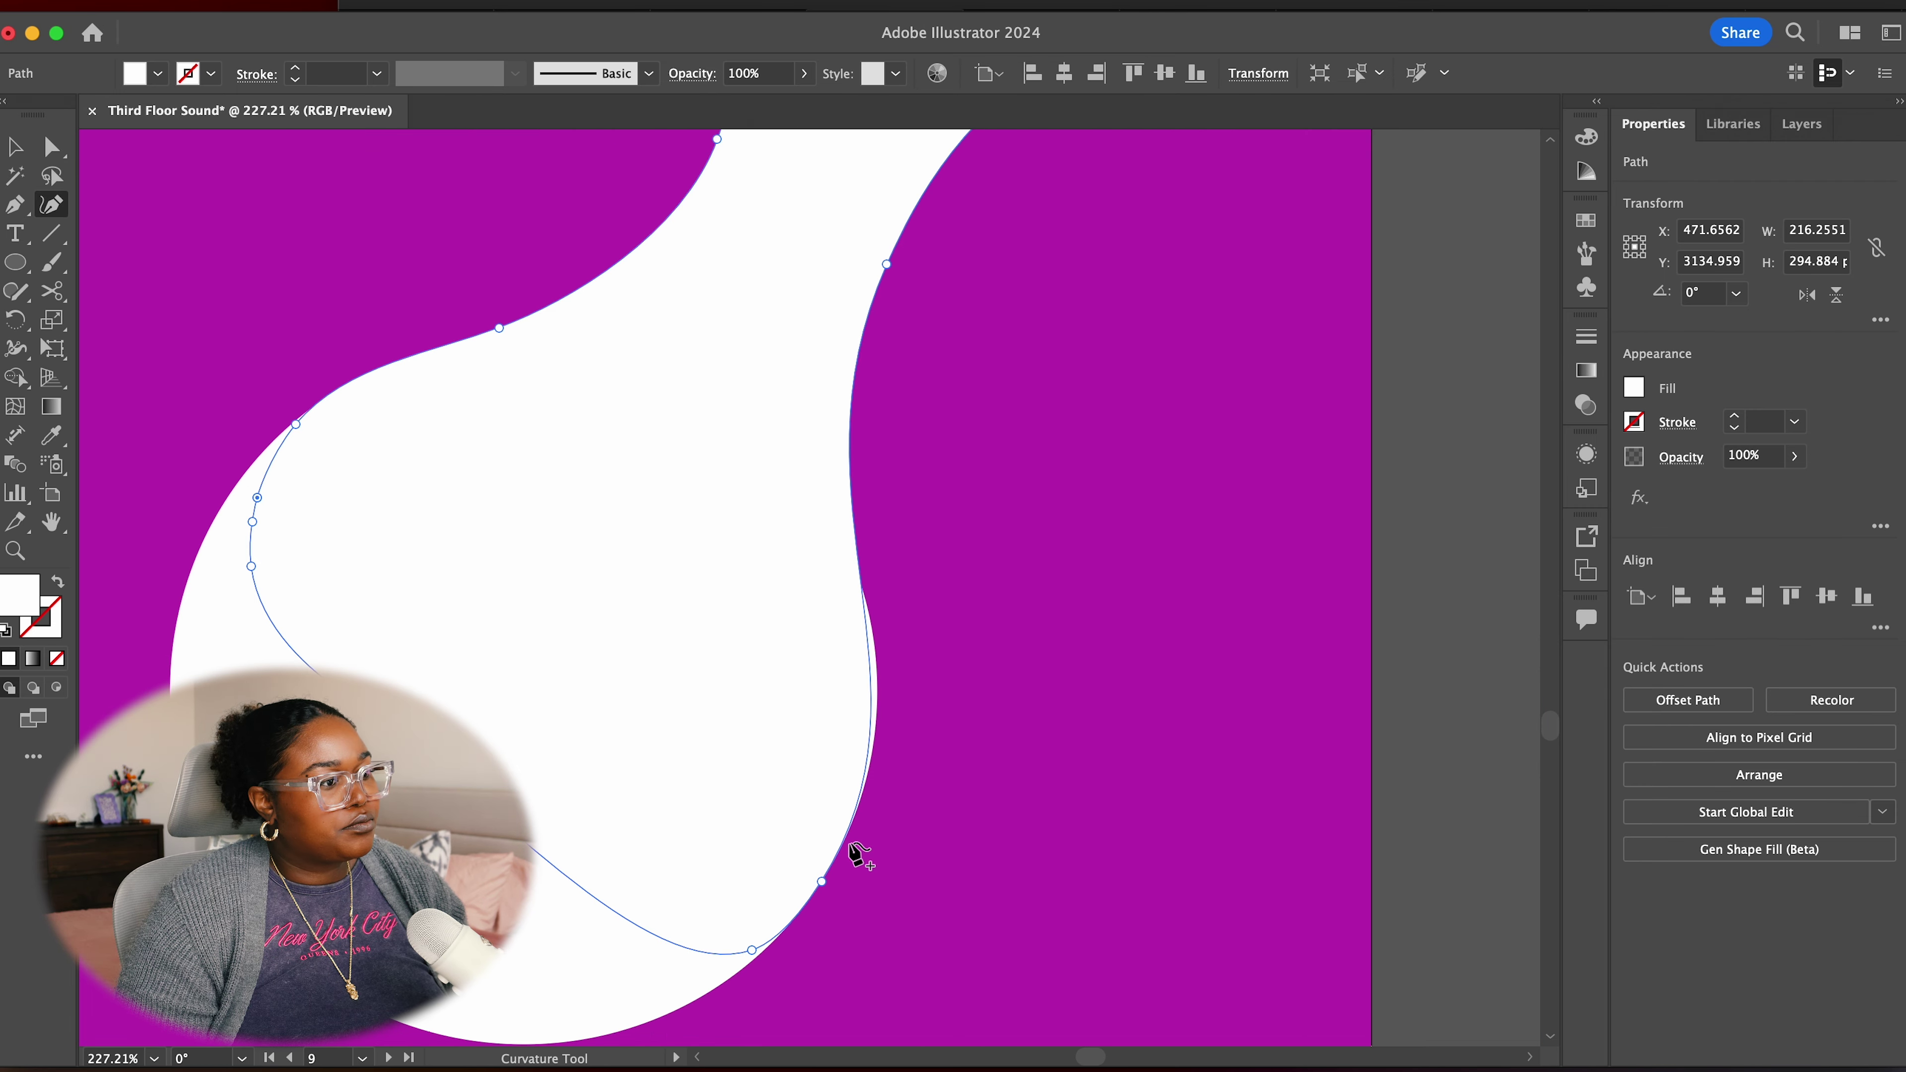
Merge the circles and bridge into one blob with Pathfinder Unite
{"action": "key", "text": "v"}
{"action": "key", "text": "super+1"}
{"action": "left_click", "coordinate": [1628, 695]}
{"action": "left_click", "coordinate": [1361, 779]}
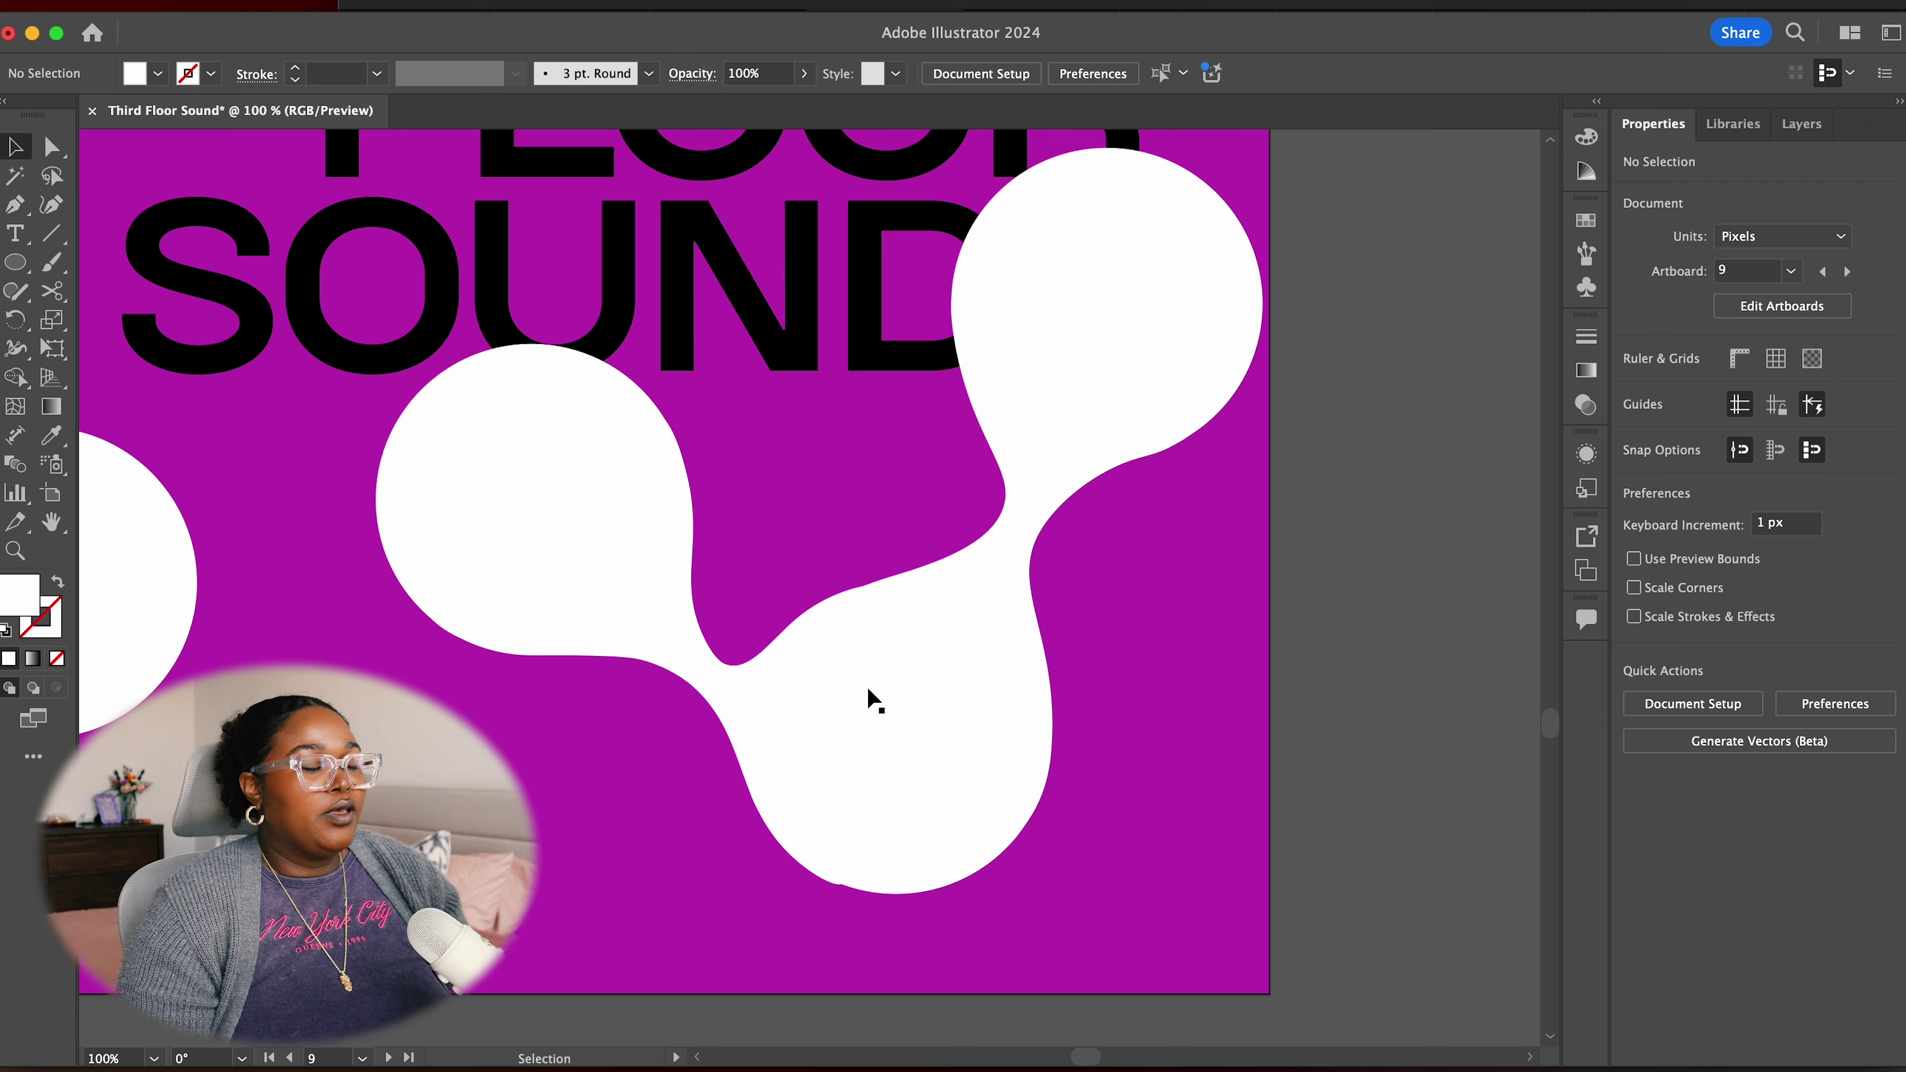
{"action": "scroll", "coordinate": [1054, 488], "scroll_direction": "down", "scroll_amount": 3}
{"action": "scroll", "coordinate": [1054, 487], "scroll_direction": "down", "scroll_amount": 2}
Paste the 3D boxed THIRD FLOOR SOUND title onto the purple poster and shrink it
{"action": "scroll", "coordinate": [944, 540], "scroll_direction": "up", "scroll_amount": 2}
{"action": "scroll", "coordinate": [945, 540], "scroll_direction": "right", "scroll_amount": 3}
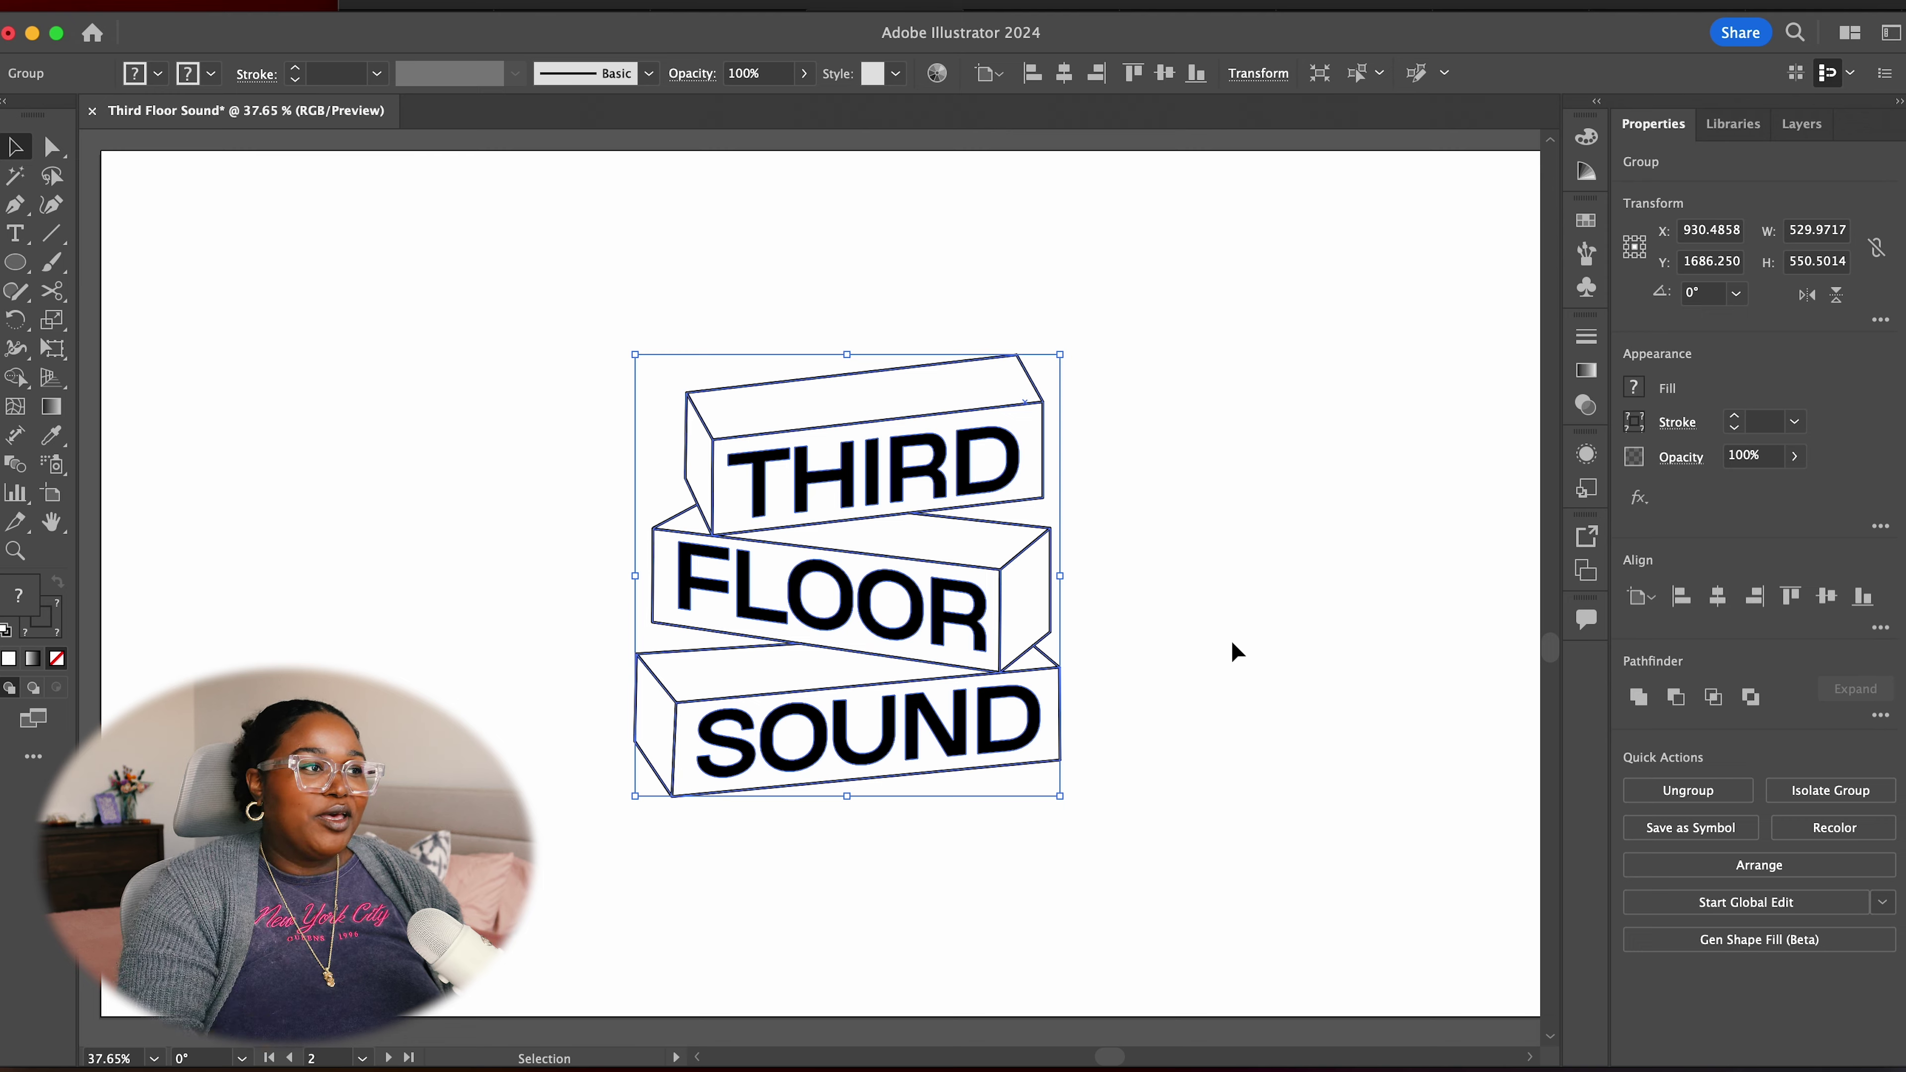
{"action": "scroll", "coordinate": [1201, 638], "scroll_direction": "down", "scroll_amount": 10}
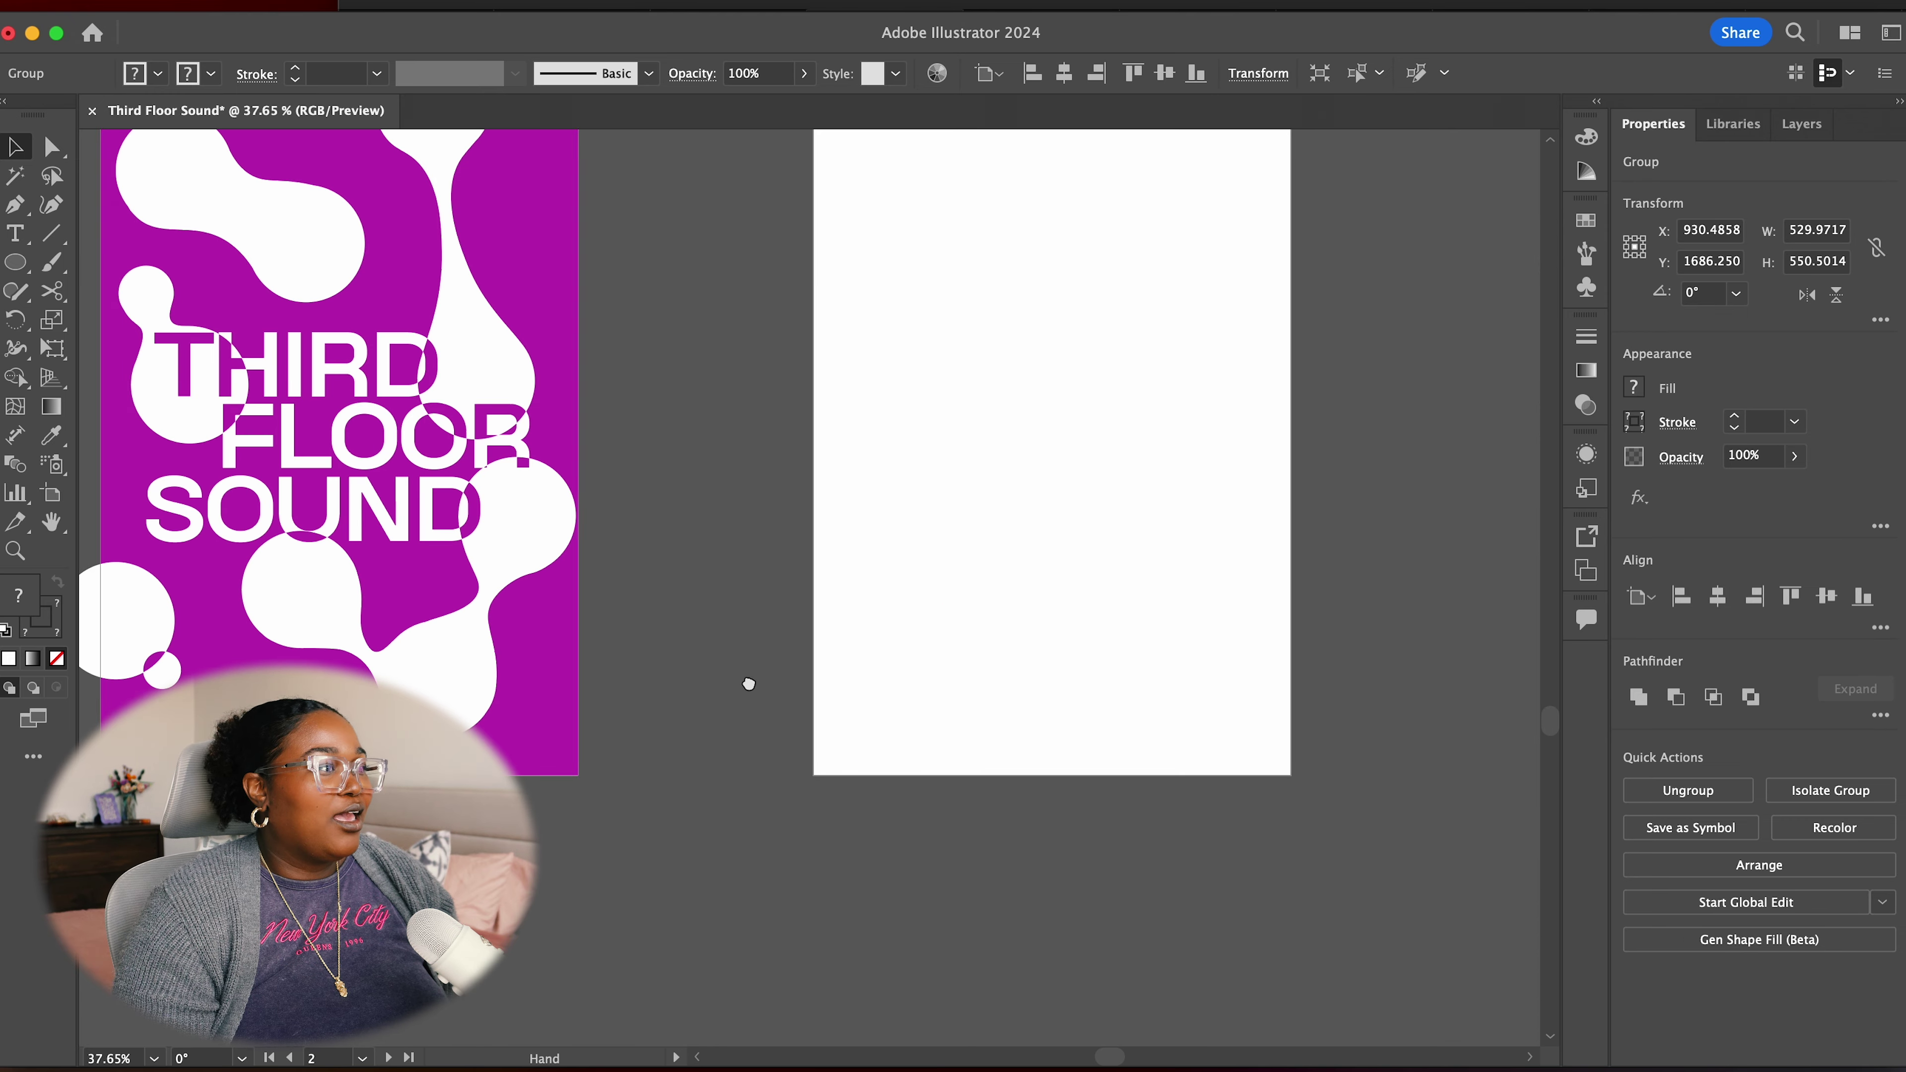
{"action": "left_click_drag", "start_coordinate": [737, 698], "coordinate": [1254, 526]}
{"action": "left_click_drag", "start_coordinate": [1140, 672], "coordinate": [1093, 962]}
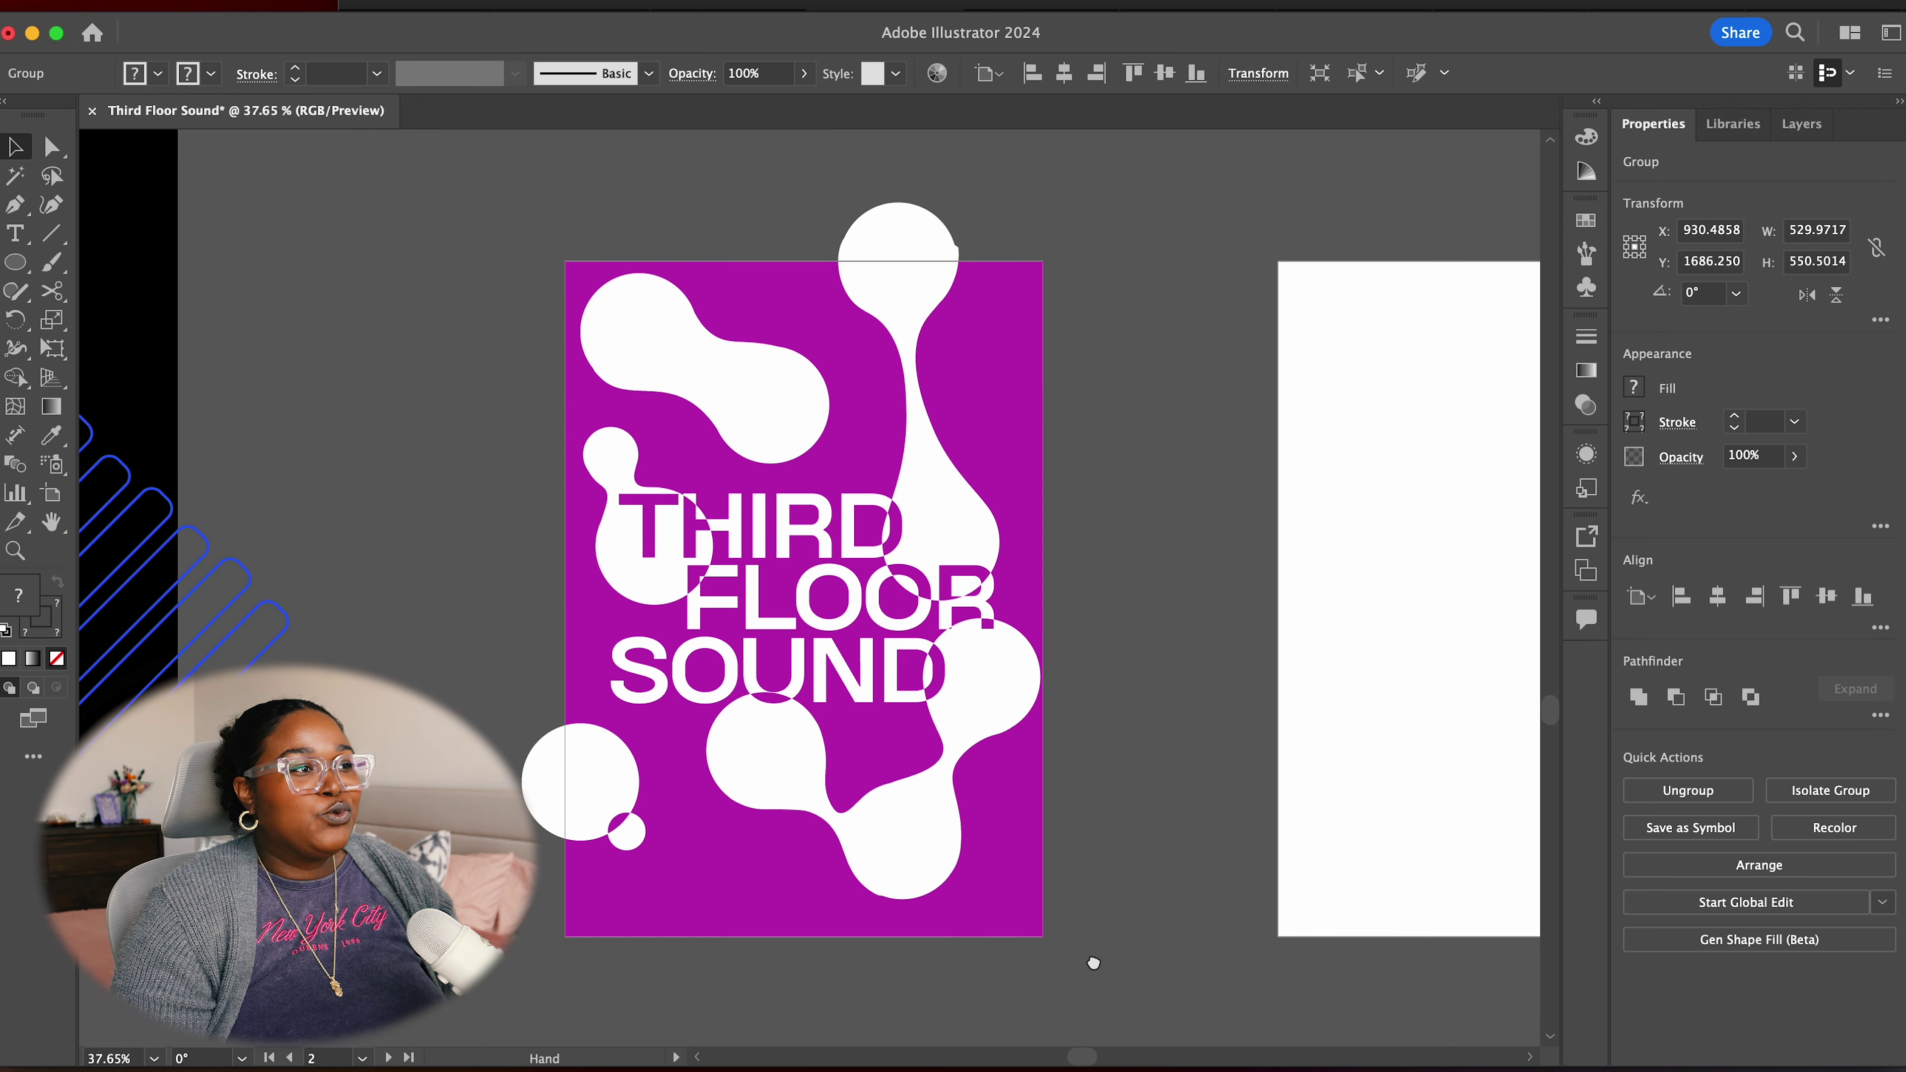
{"action": "left_click_drag", "start_coordinate": [1187, 728], "coordinate": [1170, 658]}
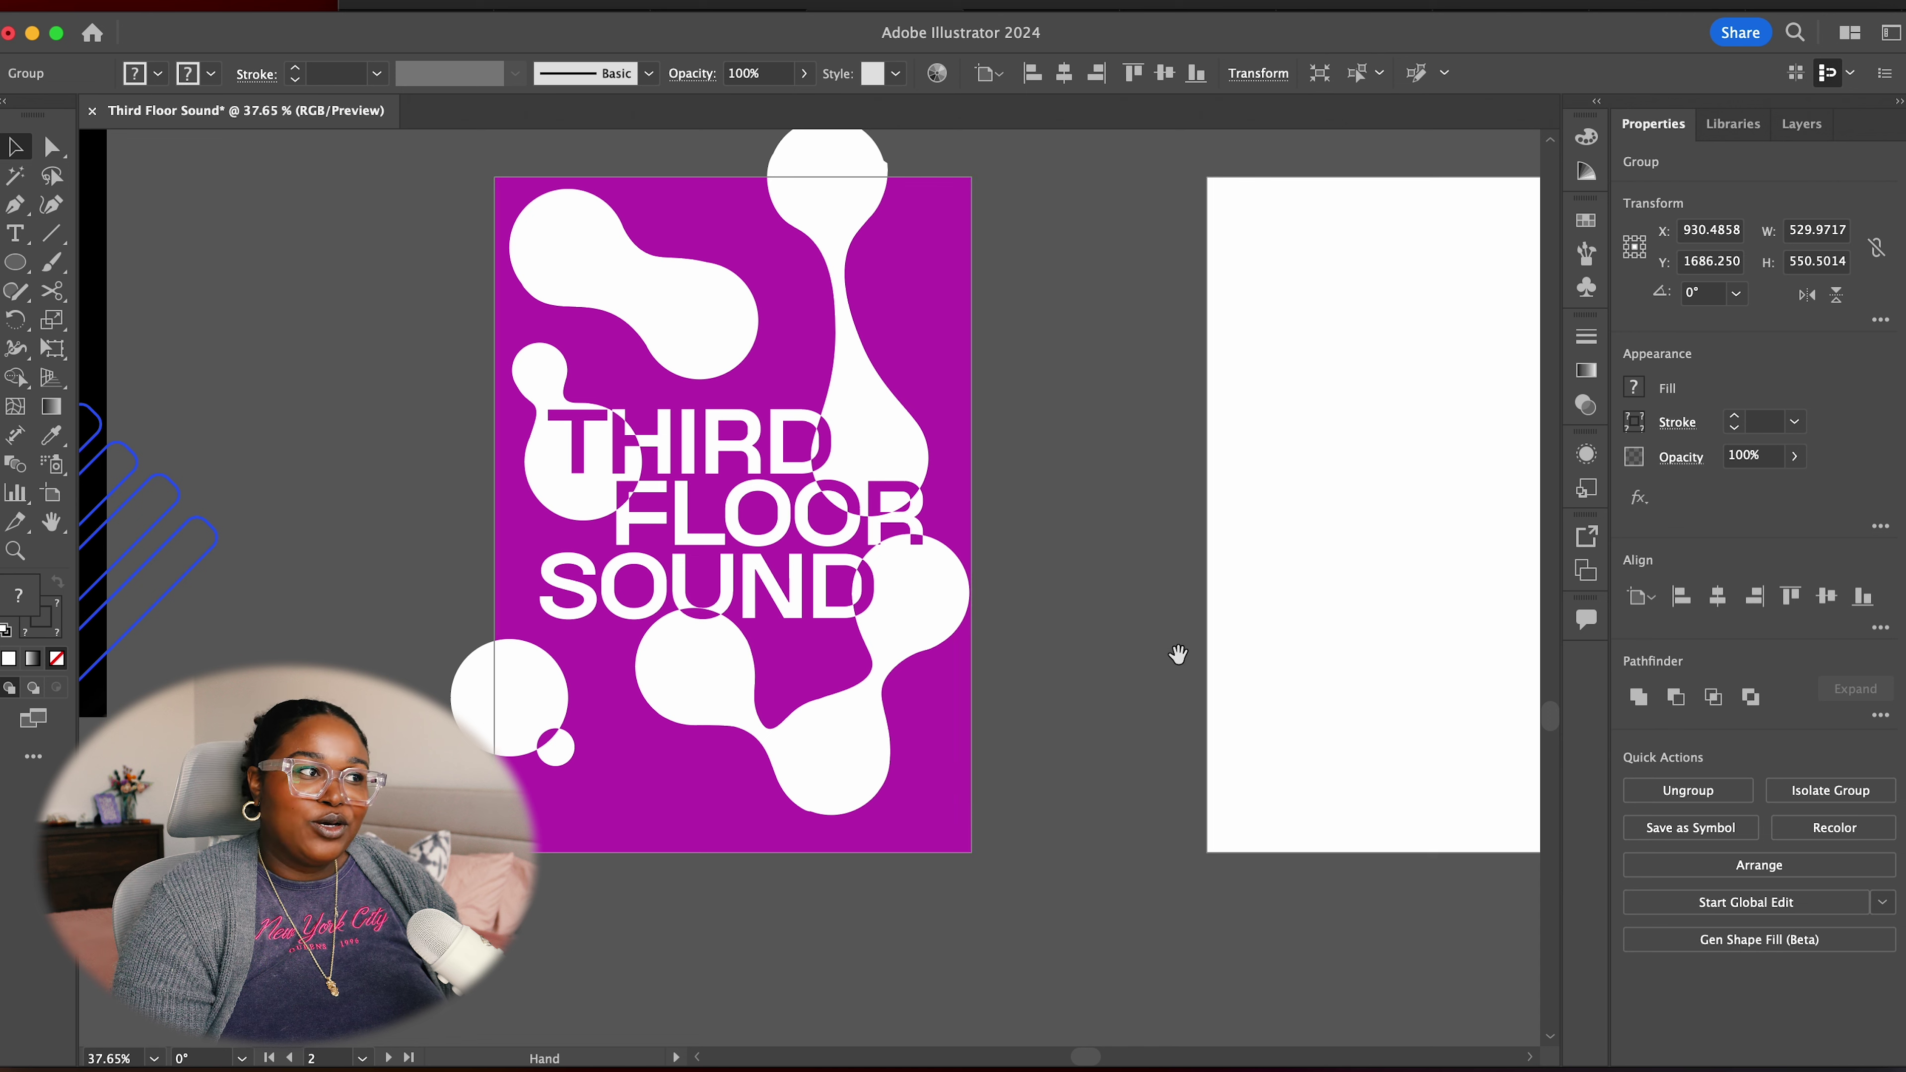
{"action": "key", "text": "super+z"}
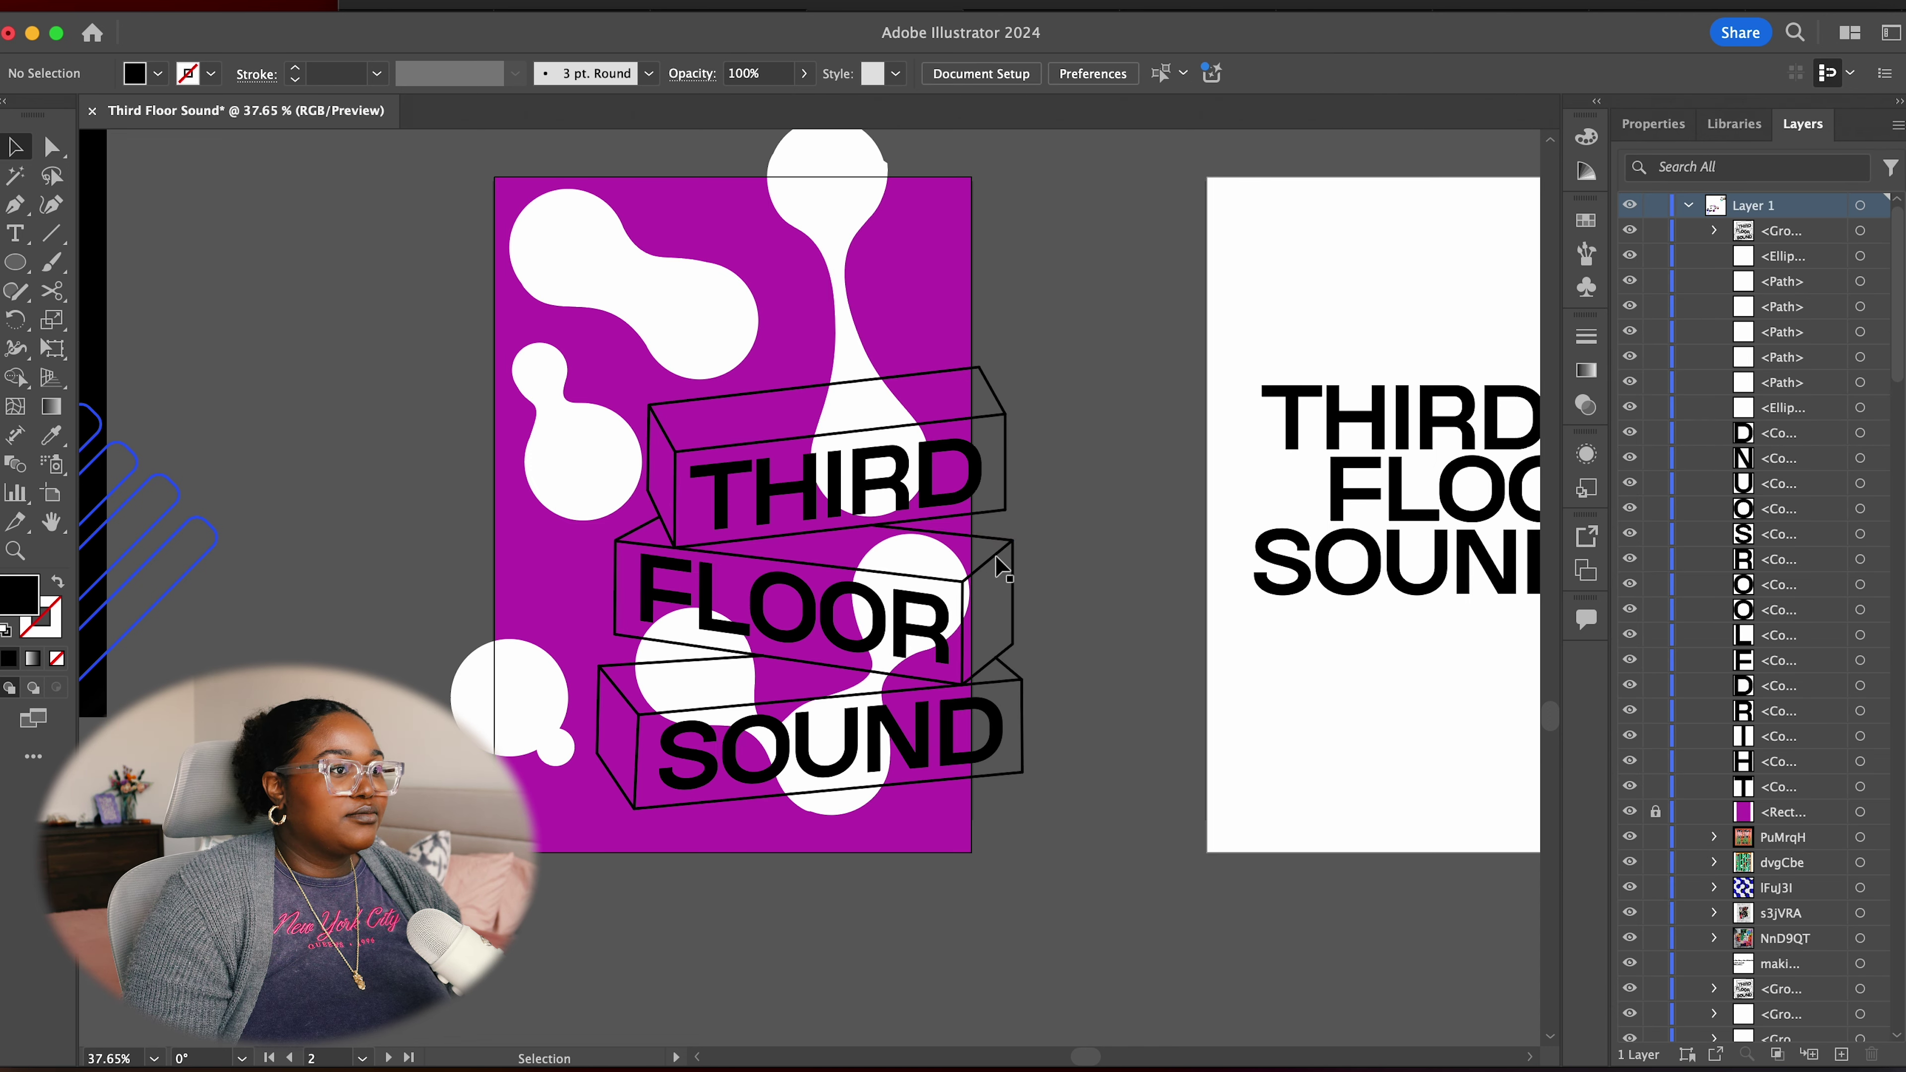
{"action": "left_click", "coordinate": [1007, 555]}
{"action": "left_click_drag", "start_coordinate": [1022, 370], "coordinate": [911, 503]}
Enlarge the title over the lettering, layer it beneath the white blobs, and select the artwork
{"action": "left_click_drag", "start_coordinate": [846, 575], "coordinate": [823, 450]}
{"action": "left_click_drag", "start_coordinate": [743, 672], "coordinate": [739, 722]}
{"action": "left_click_drag", "start_coordinate": [730, 716], "coordinate": [722, 675]}
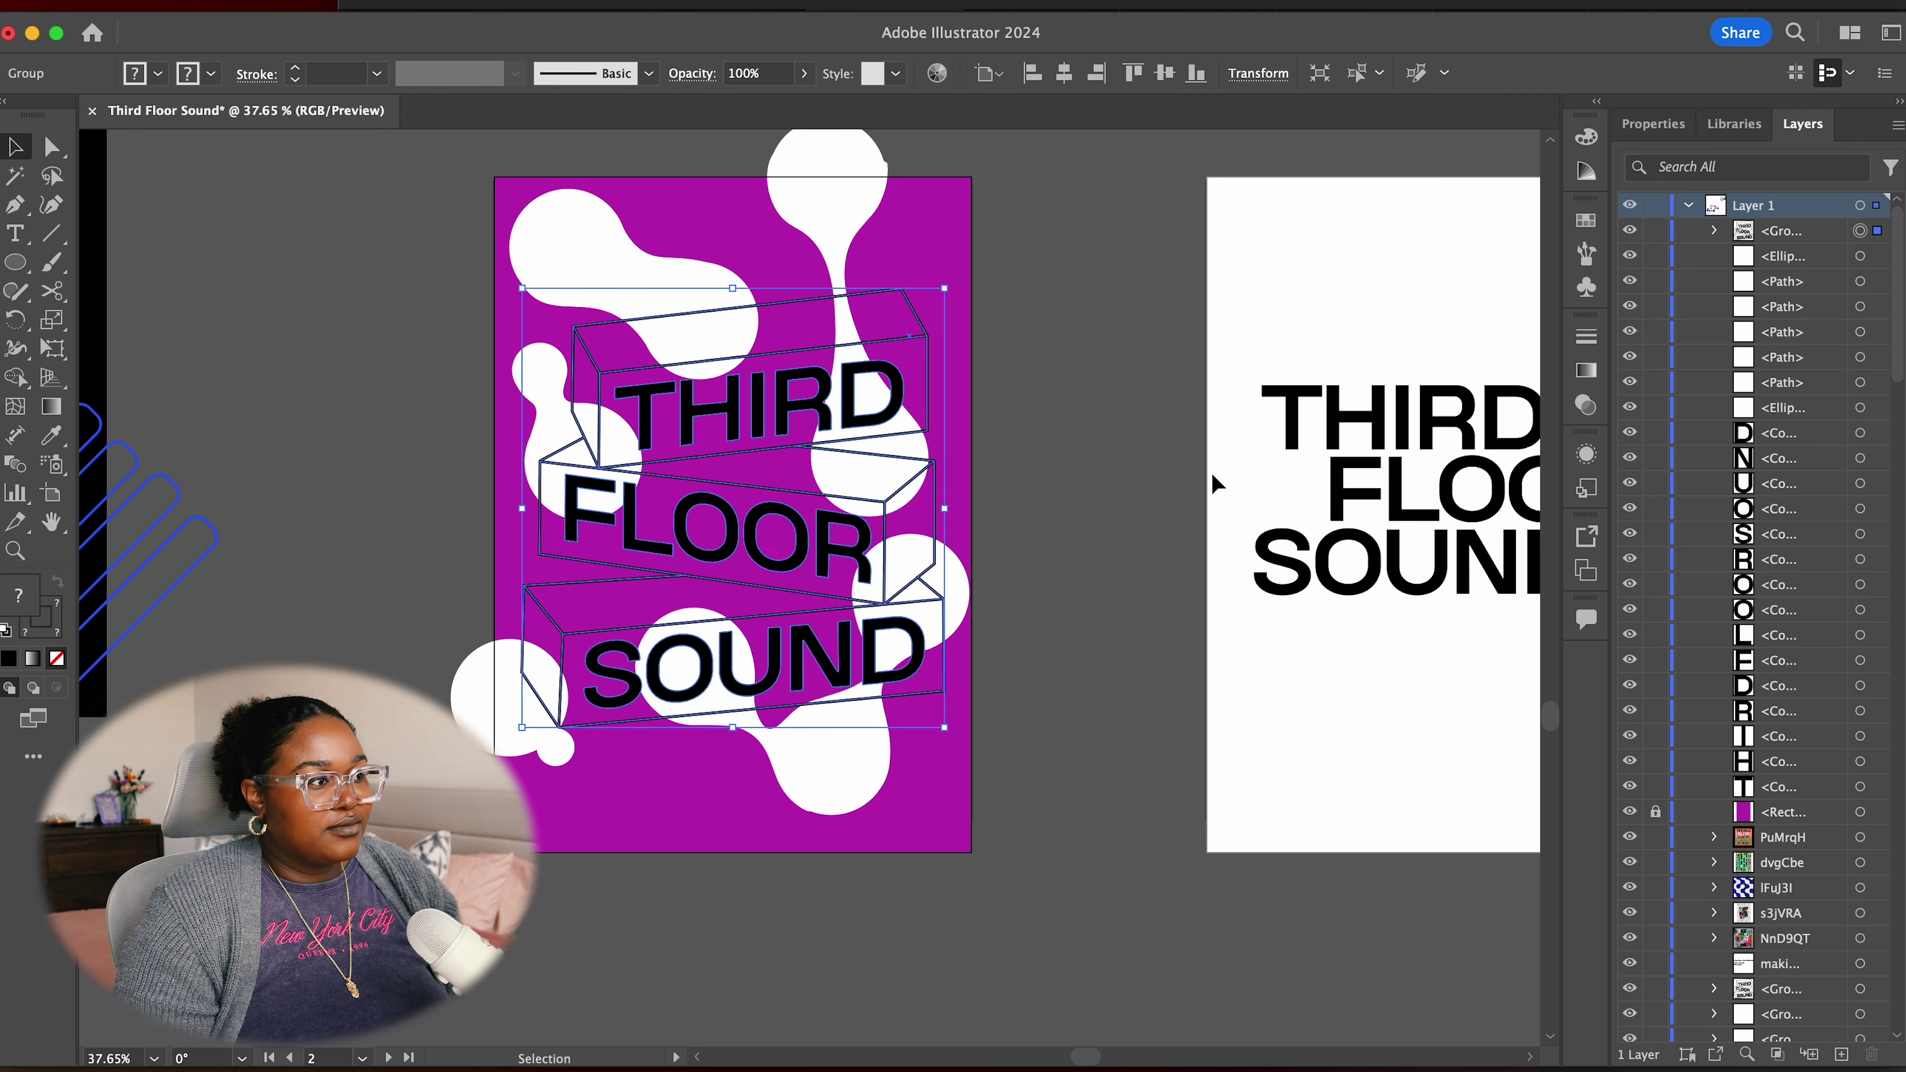
{"action": "left_click", "coordinate": [1092, 651]}
{"action": "left_click_drag", "start_coordinate": [1765, 230], "coordinate": [1761, 424]}
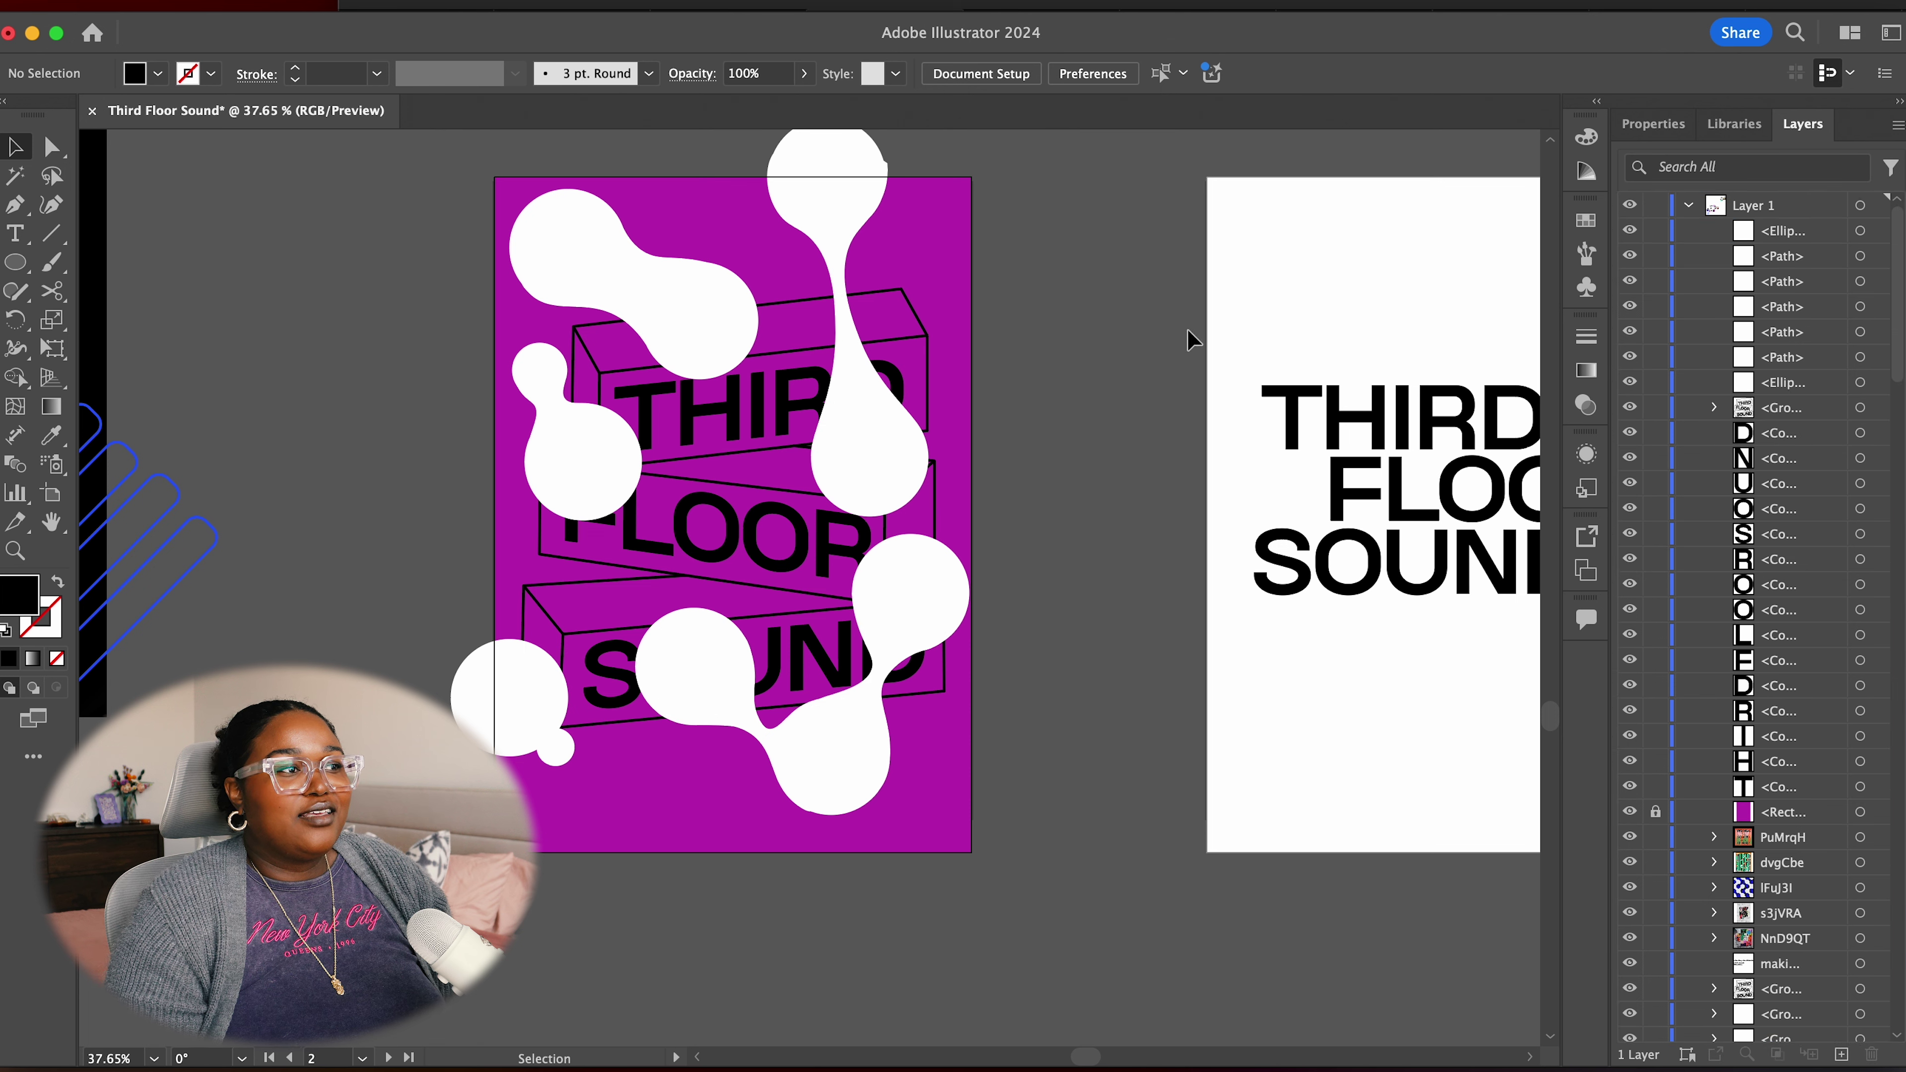
{"action": "left_click_drag", "start_coordinate": [518, 278], "coordinate": [396, 183]}
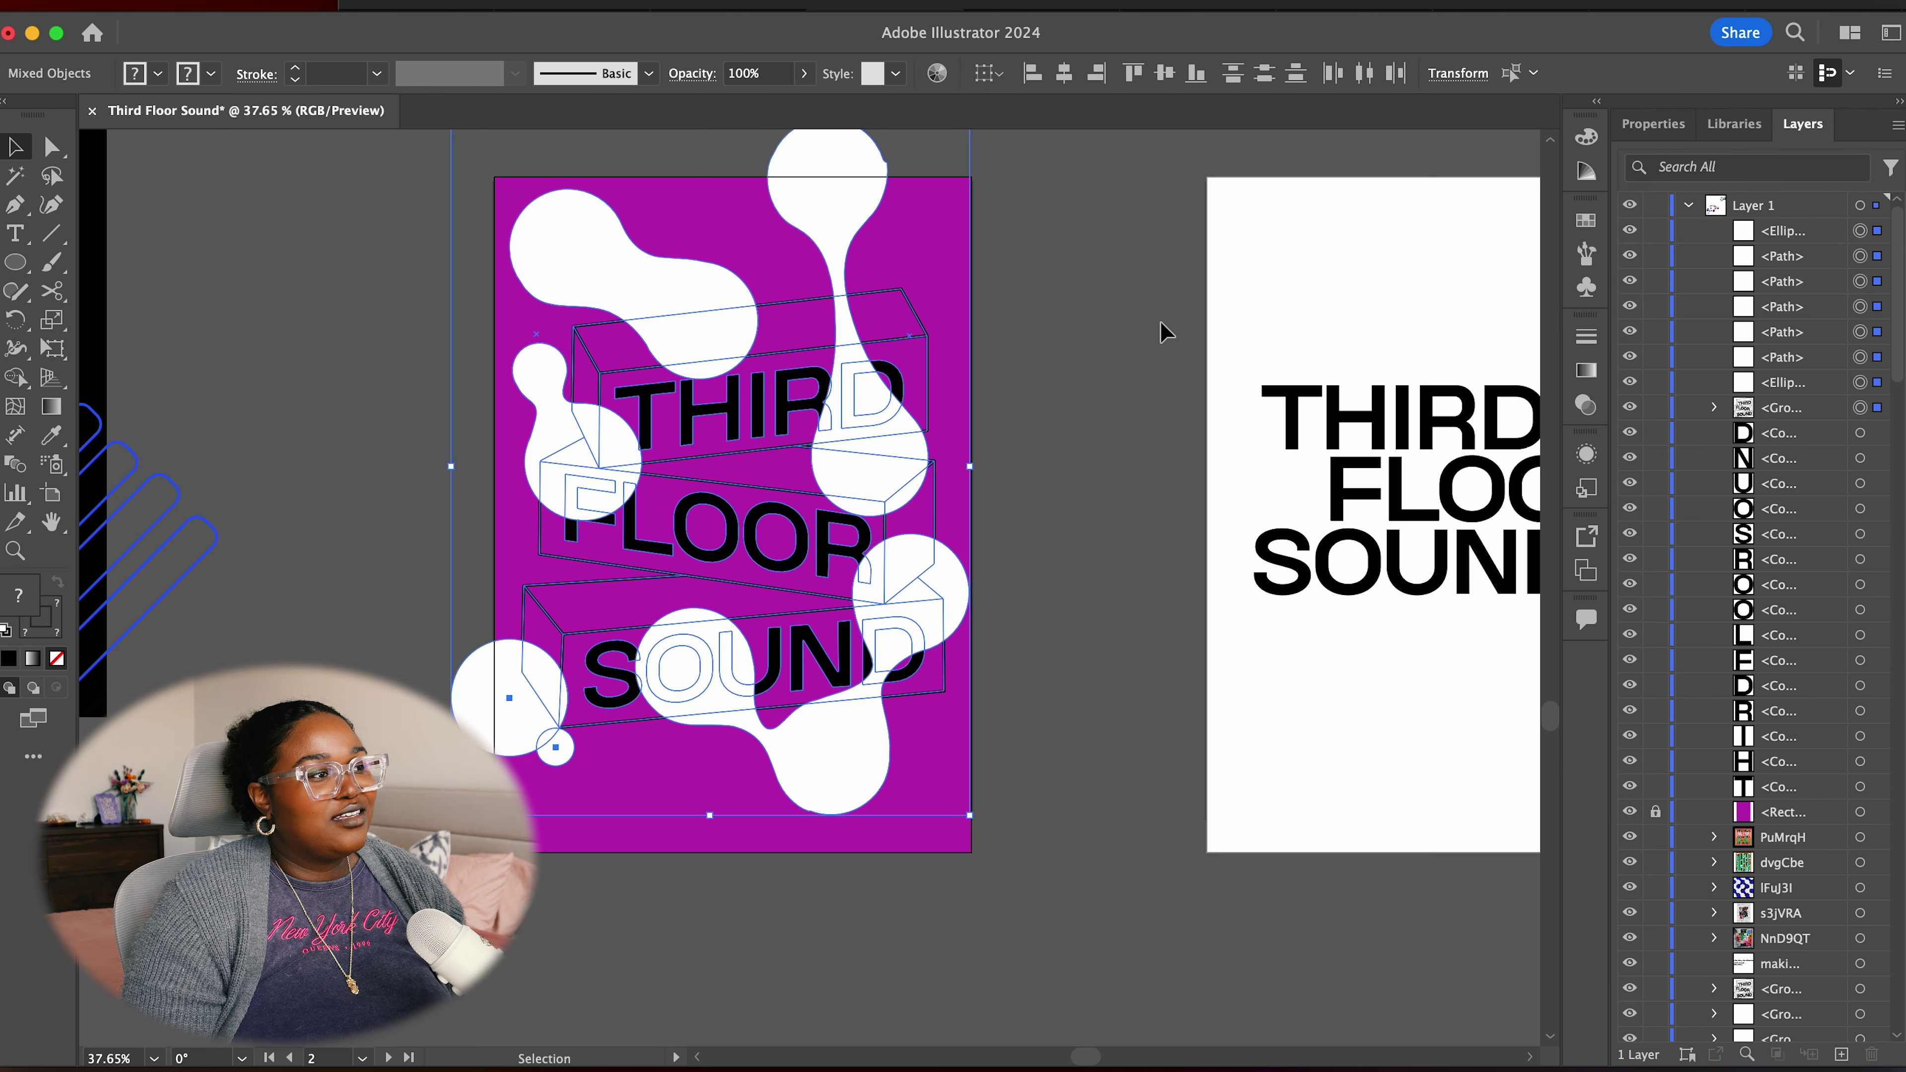
Try Pathfinder Exclude on the blobs and title, undo it, then apply Intersect
{"action": "left_click", "coordinate": [1651, 125]}
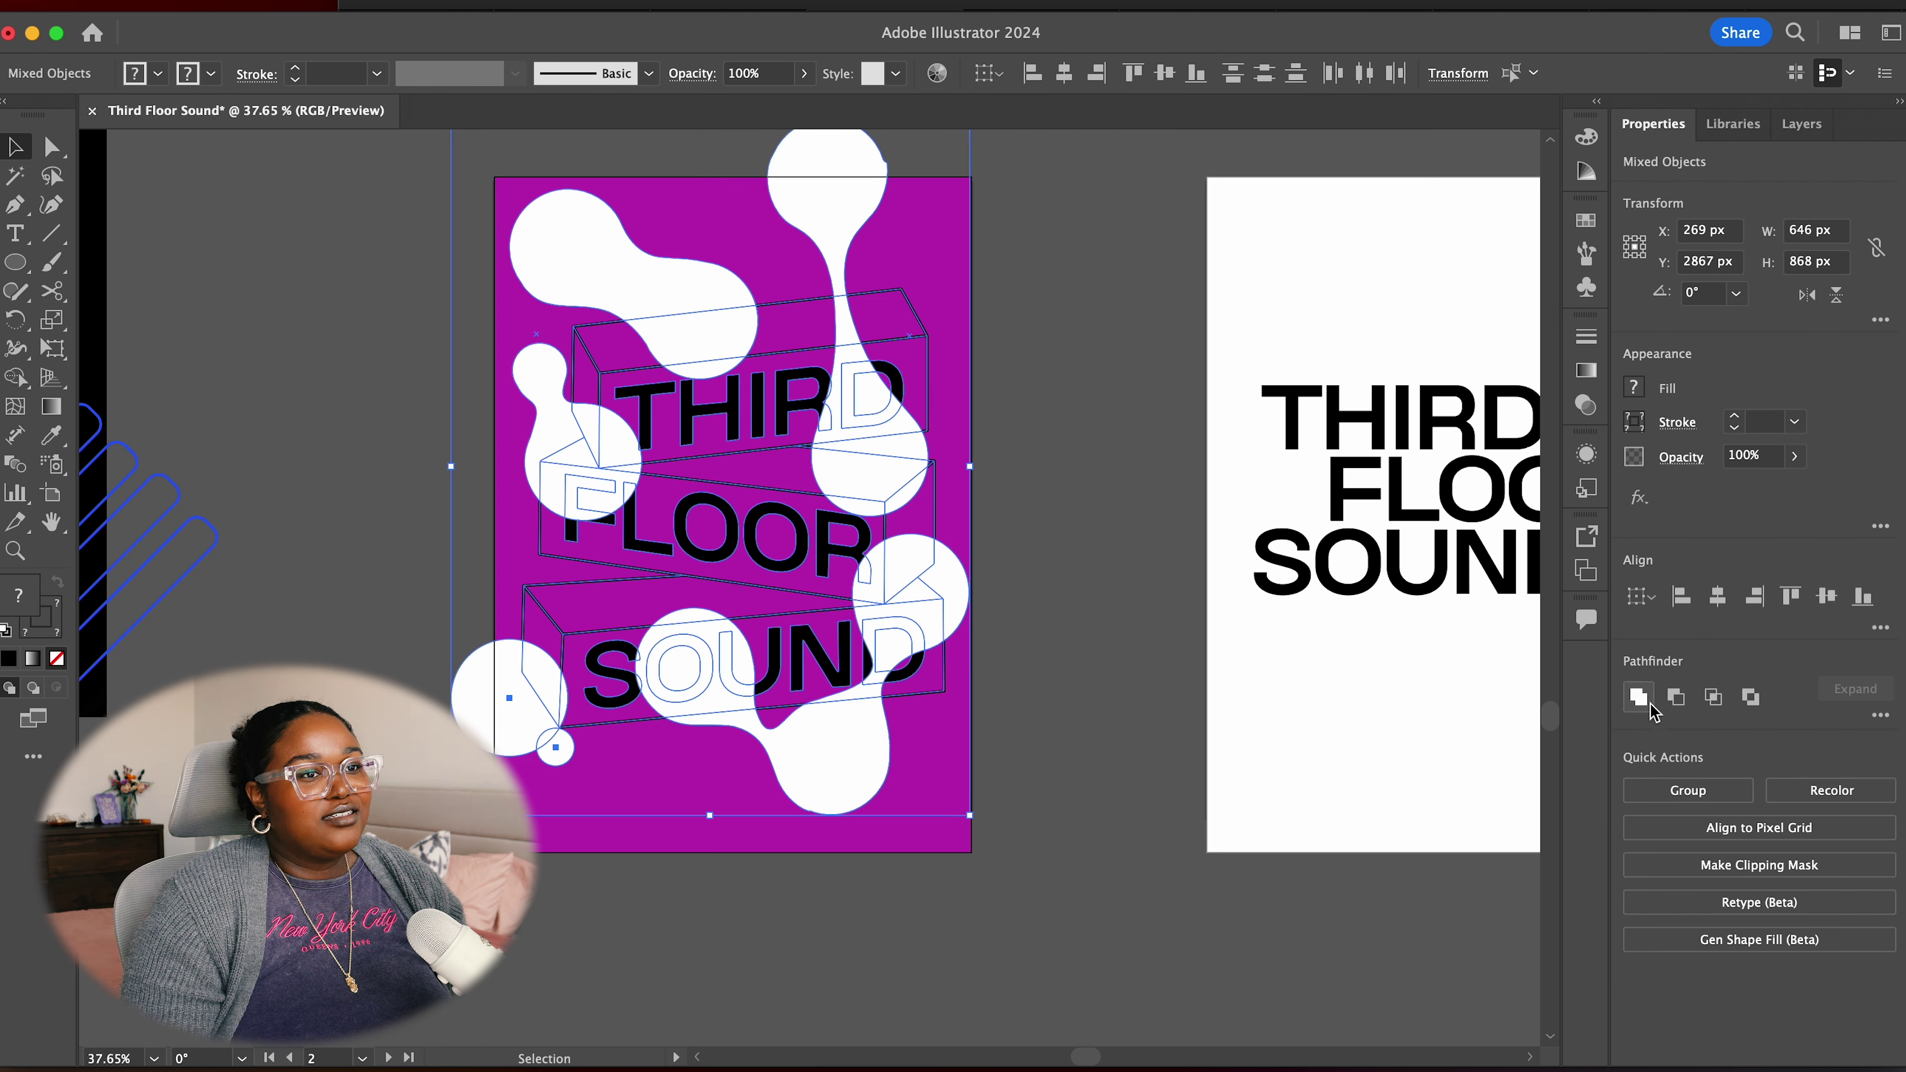
{"action": "left_click", "coordinate": [1752, 699]}
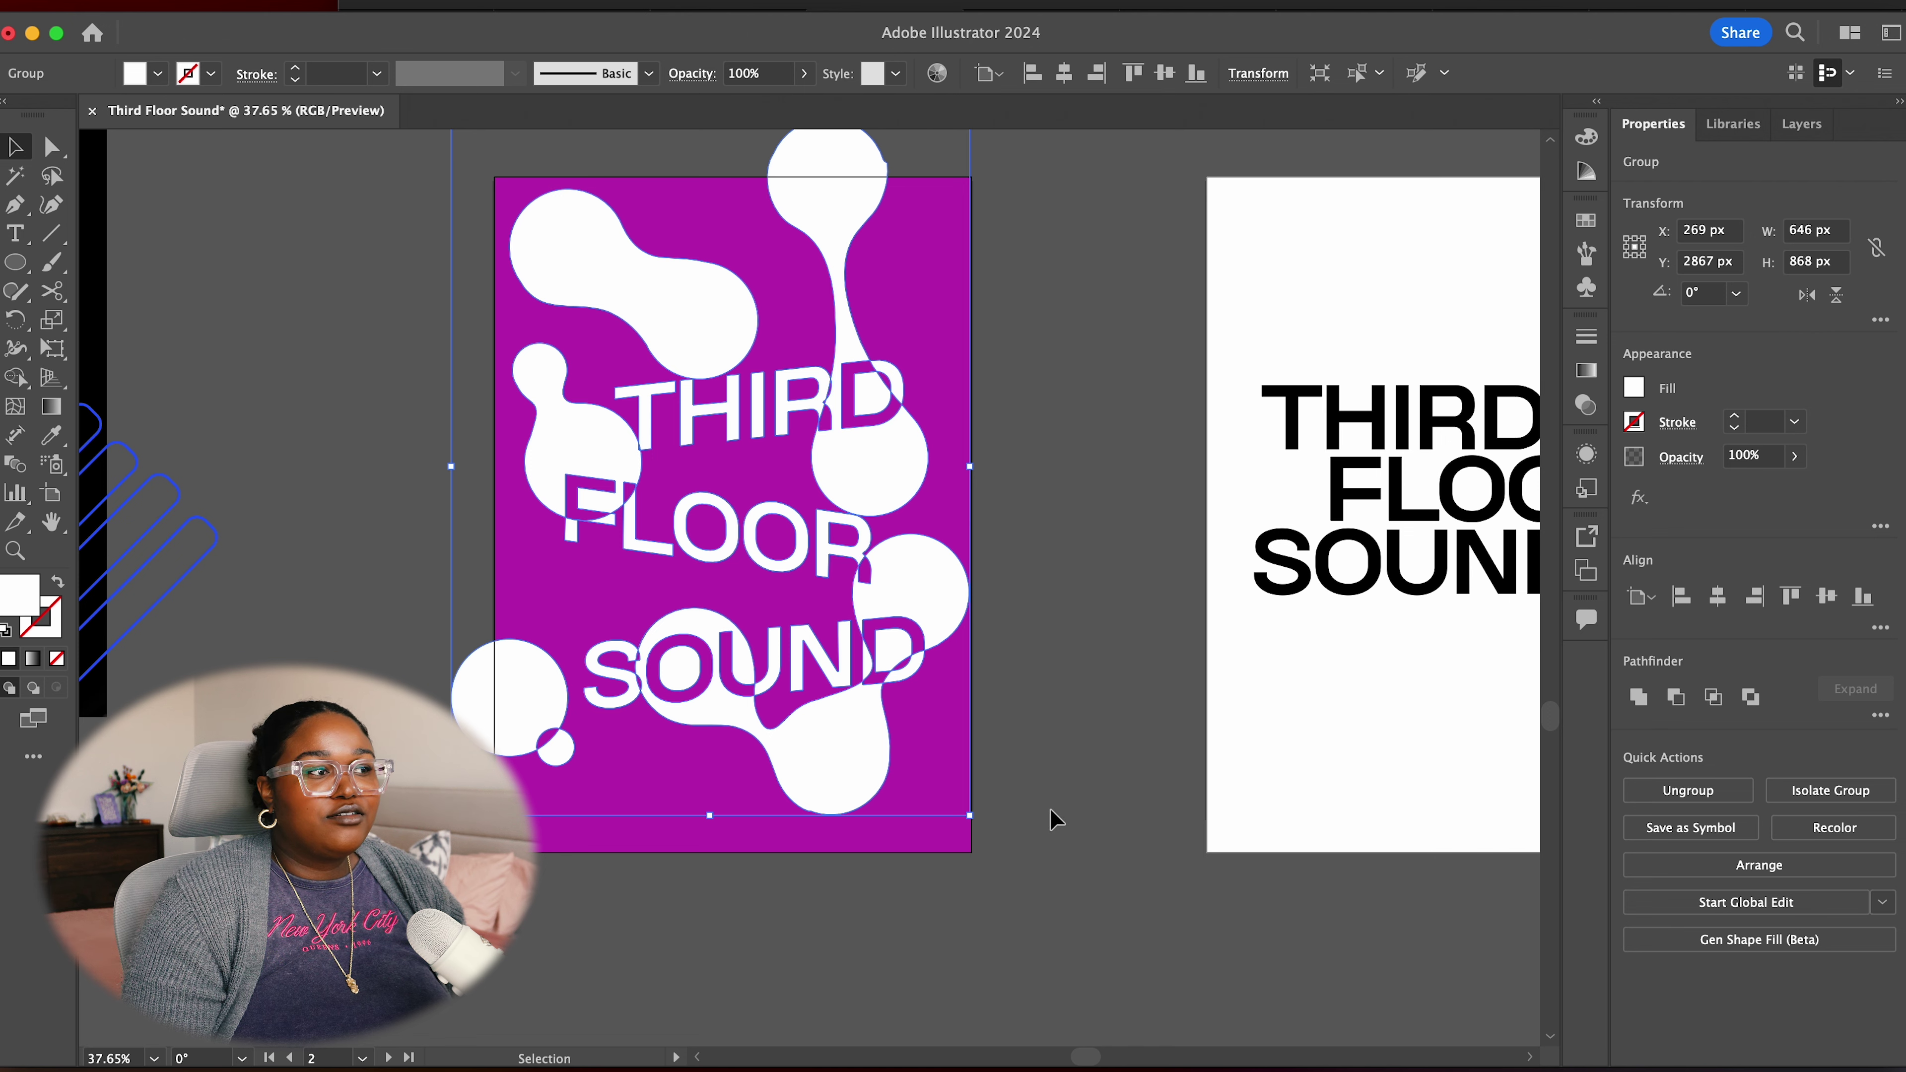
{"action": "key", "text": "super+z"}
{"action": "left_click", "coordinate": [1725, 697]}
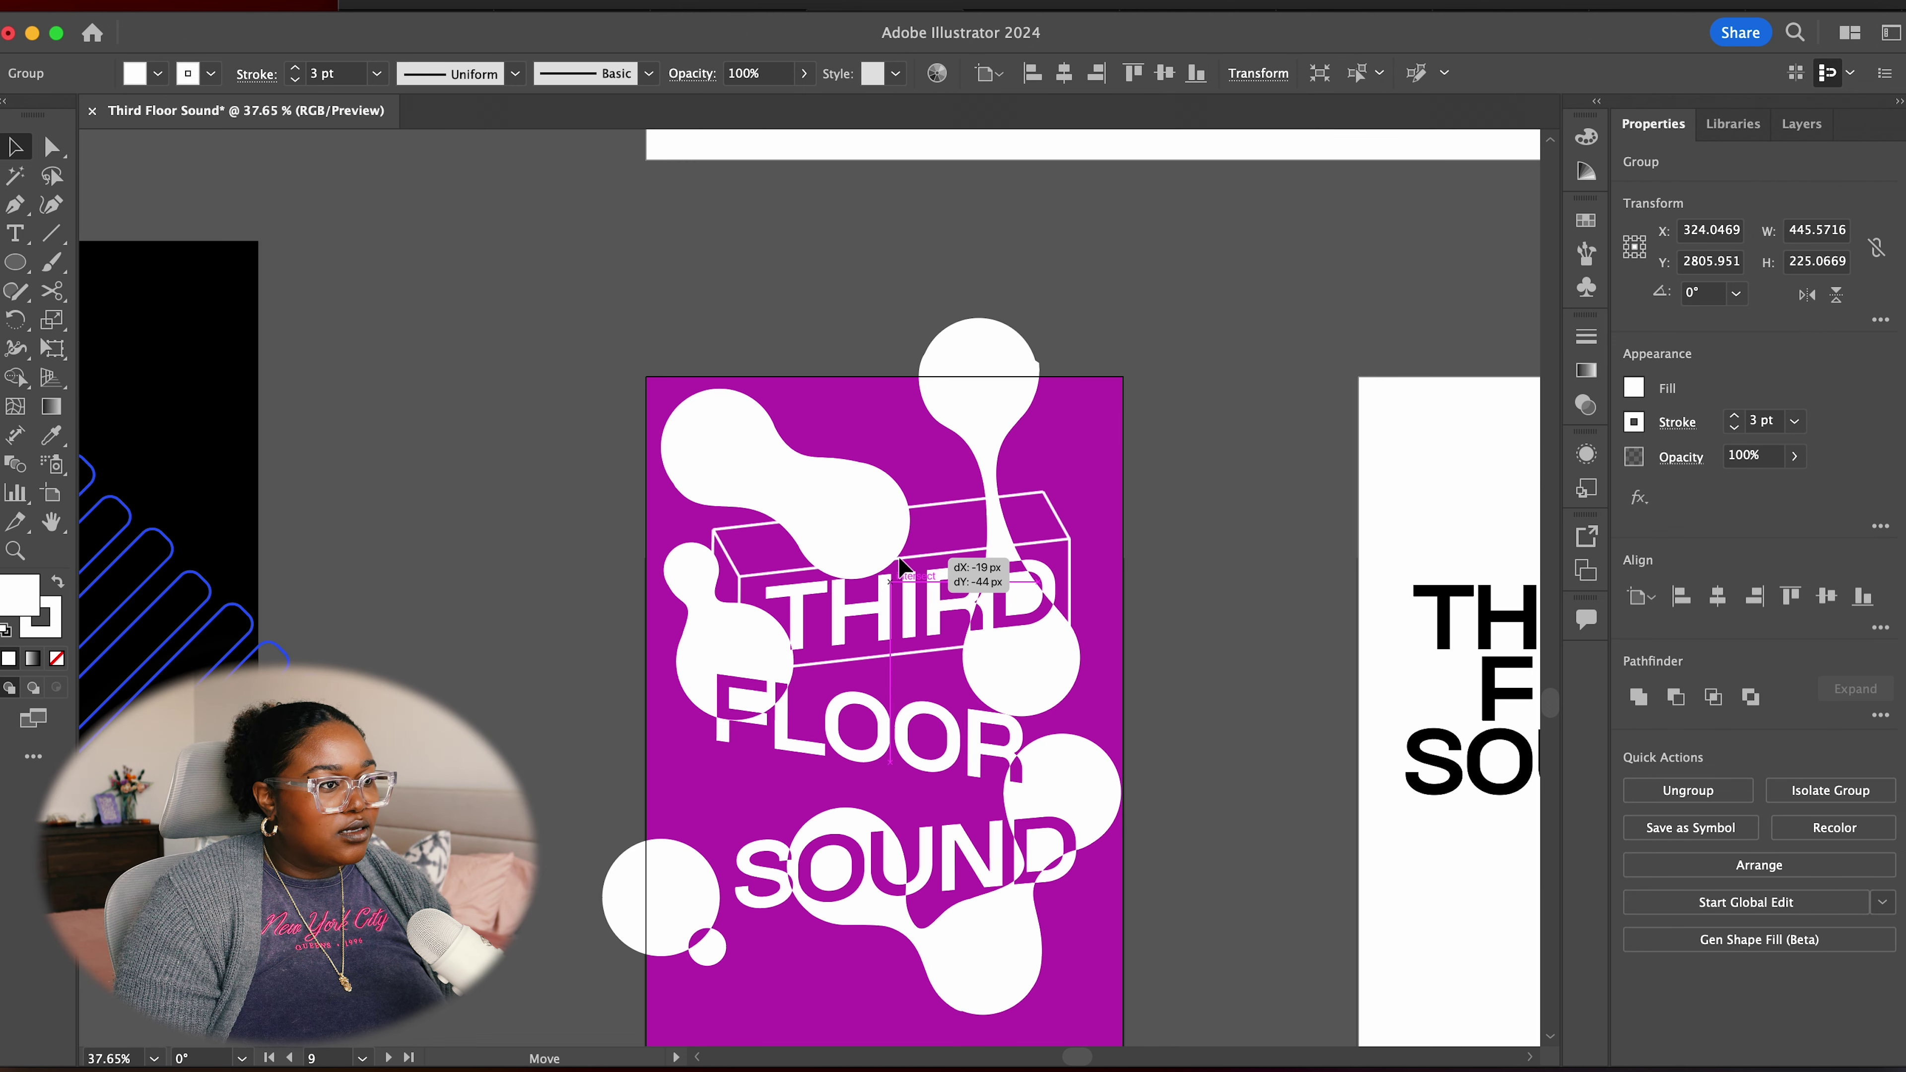
Select the white THIRD lettering, then a thin line of the box outline
{"action": "left_click", "coordinate": [899, 555]}
{"action": "left_click", "coordinate": [1243, 601]}
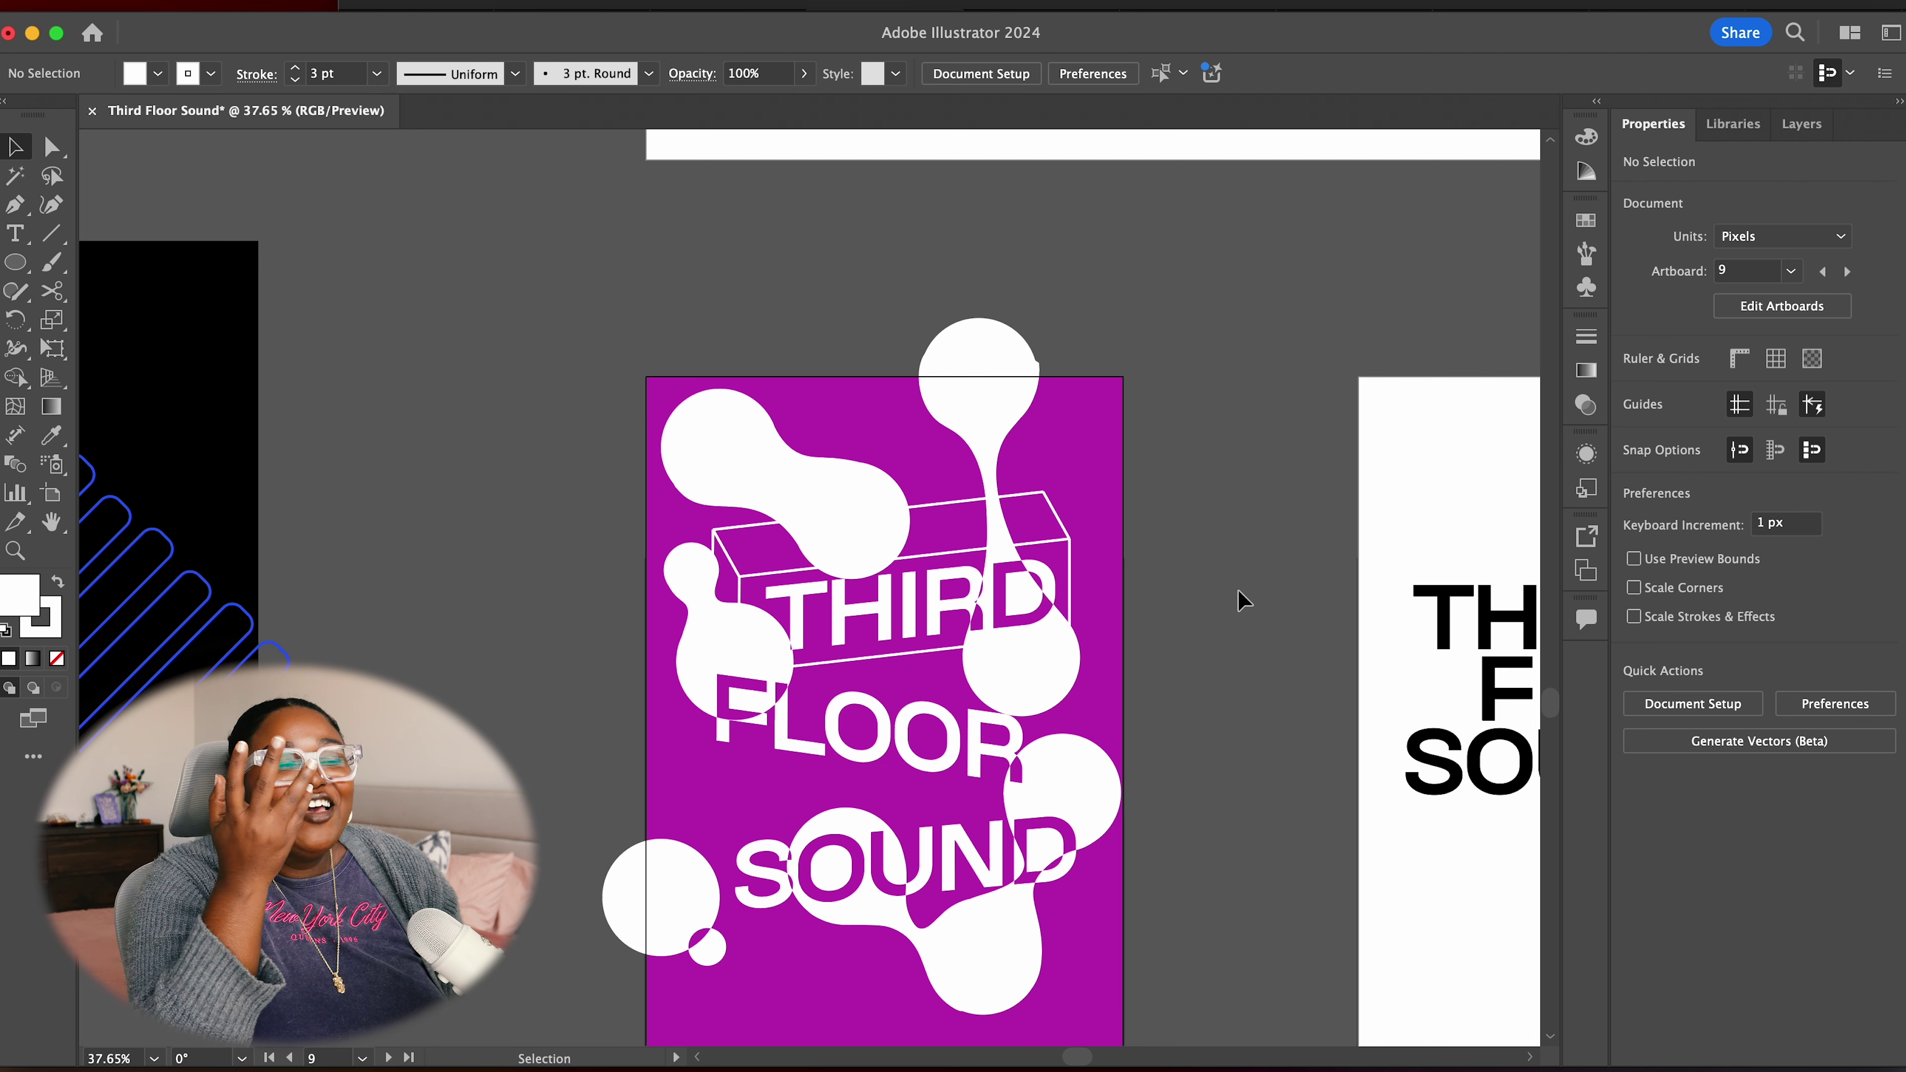
{"action": "scroll", "coordinate": [1234, 675], "scroll_direction": "down", "scroll_amount": 2}
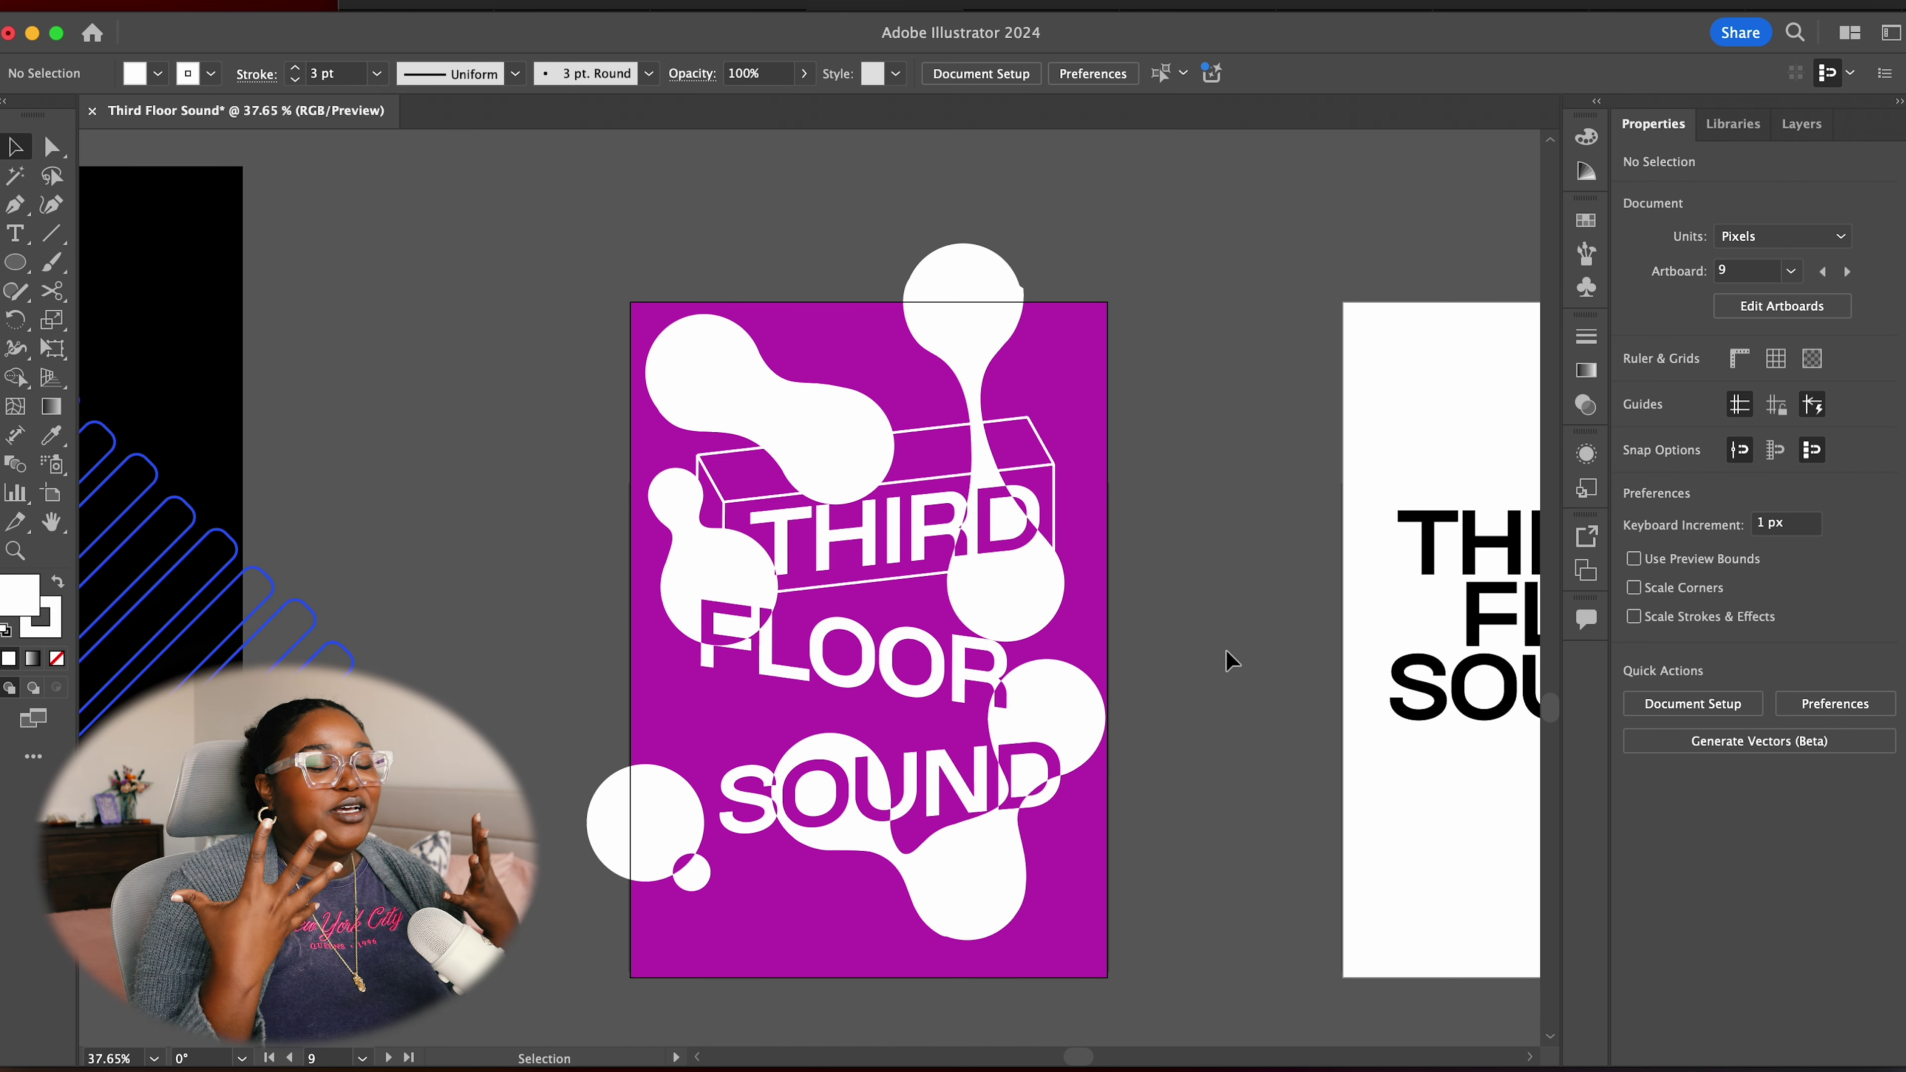
{"action": "scroll", "coordinate": [1270, 709], "scroll_direction": "up", "scroll_amount": 5}
{"action": "left_click", "coordinate": [978, 774]}
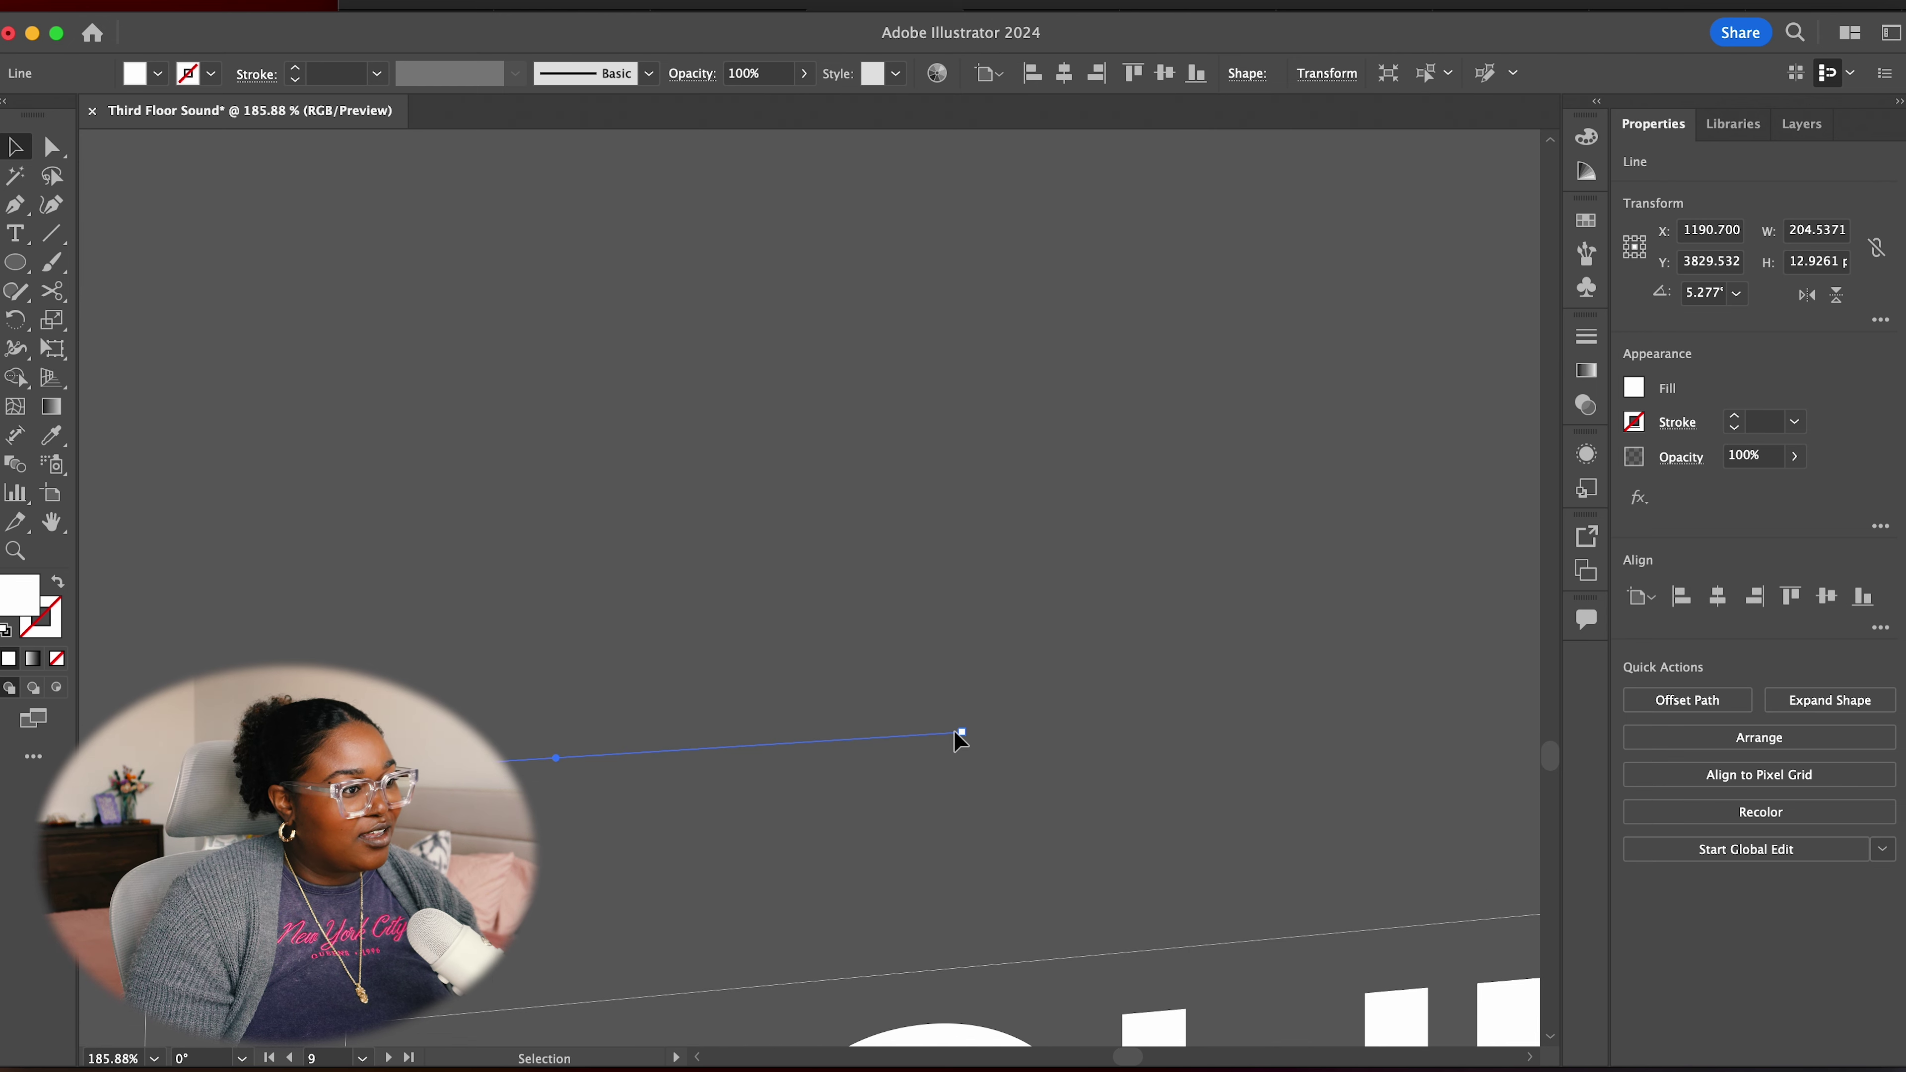
Close the third box's open corner and group its outline lines
{"action": "left_click_drag", "start_coordinate": [962, 734], "coordinate": [965, 721]}
{"action": "left_click", "coordinate": [934, 637]}
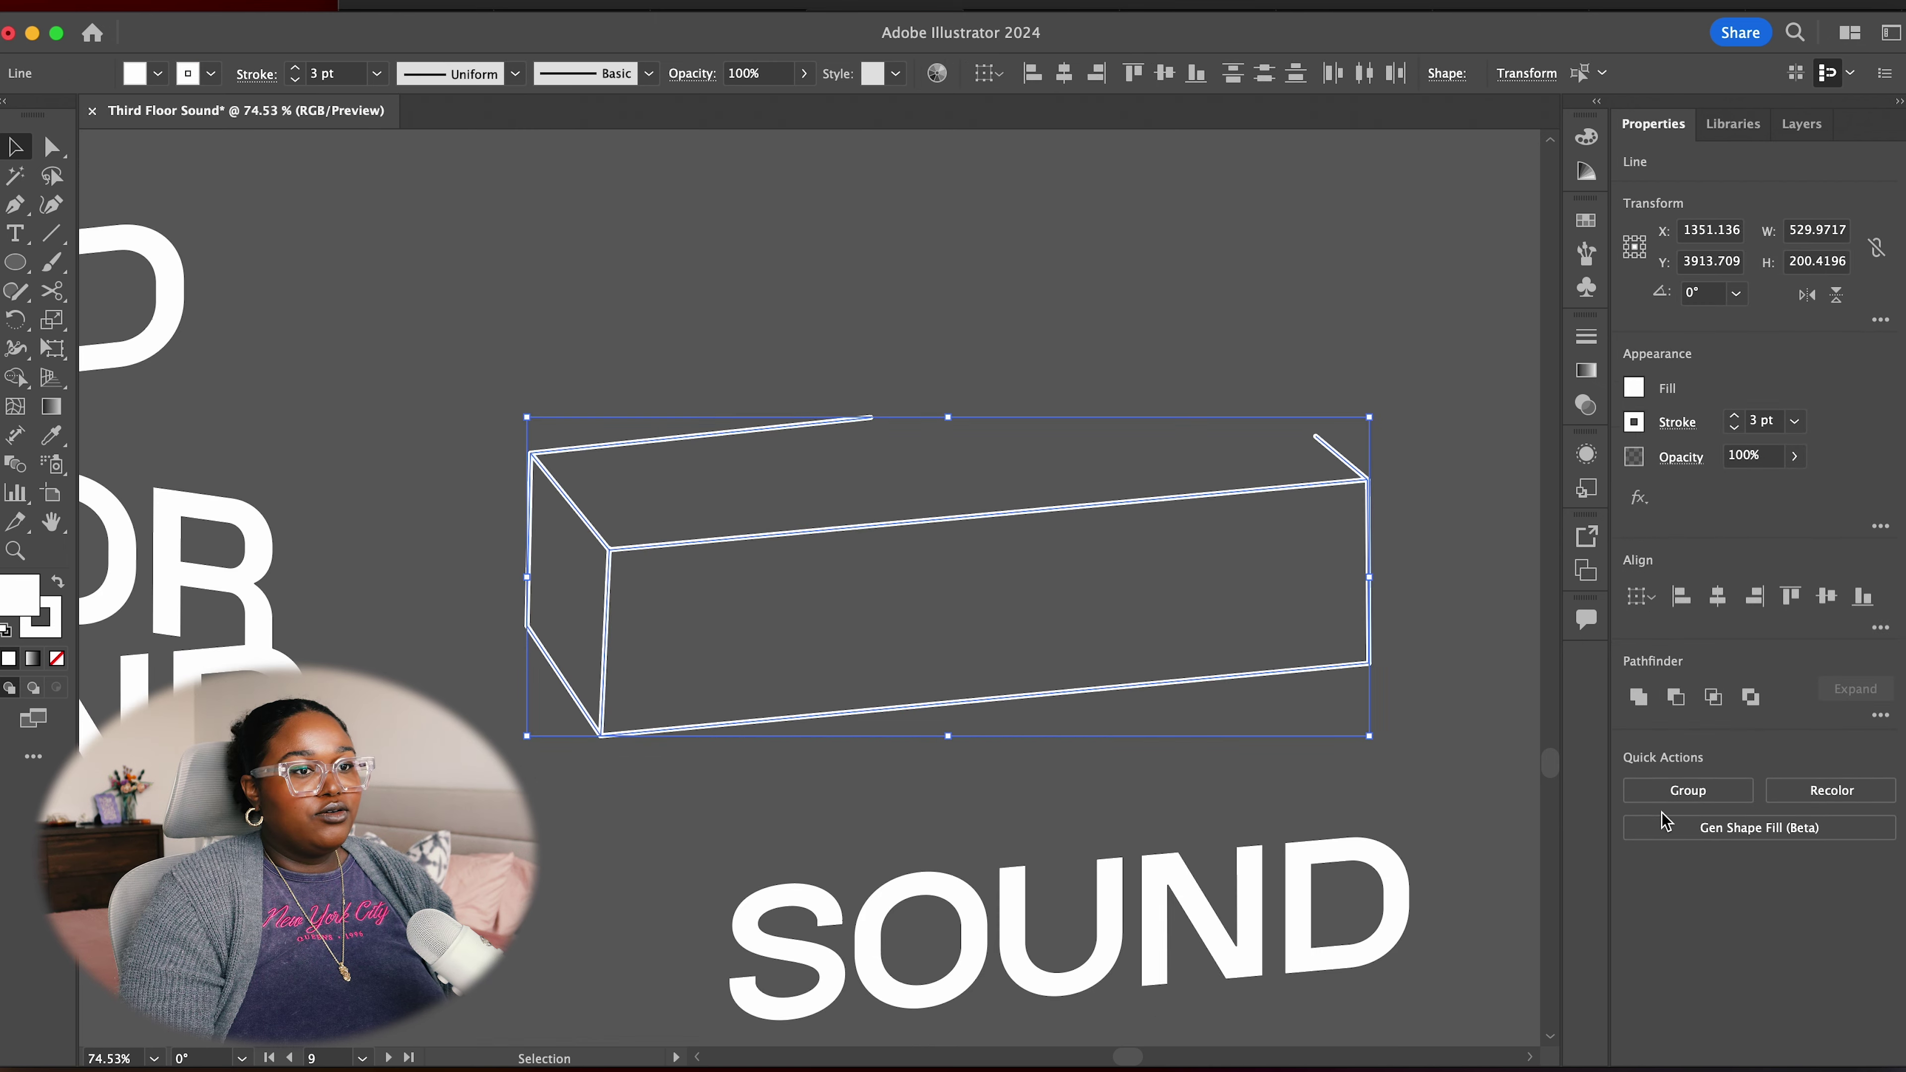
{"action": "left_click", "coordinate": [1667, 795]}
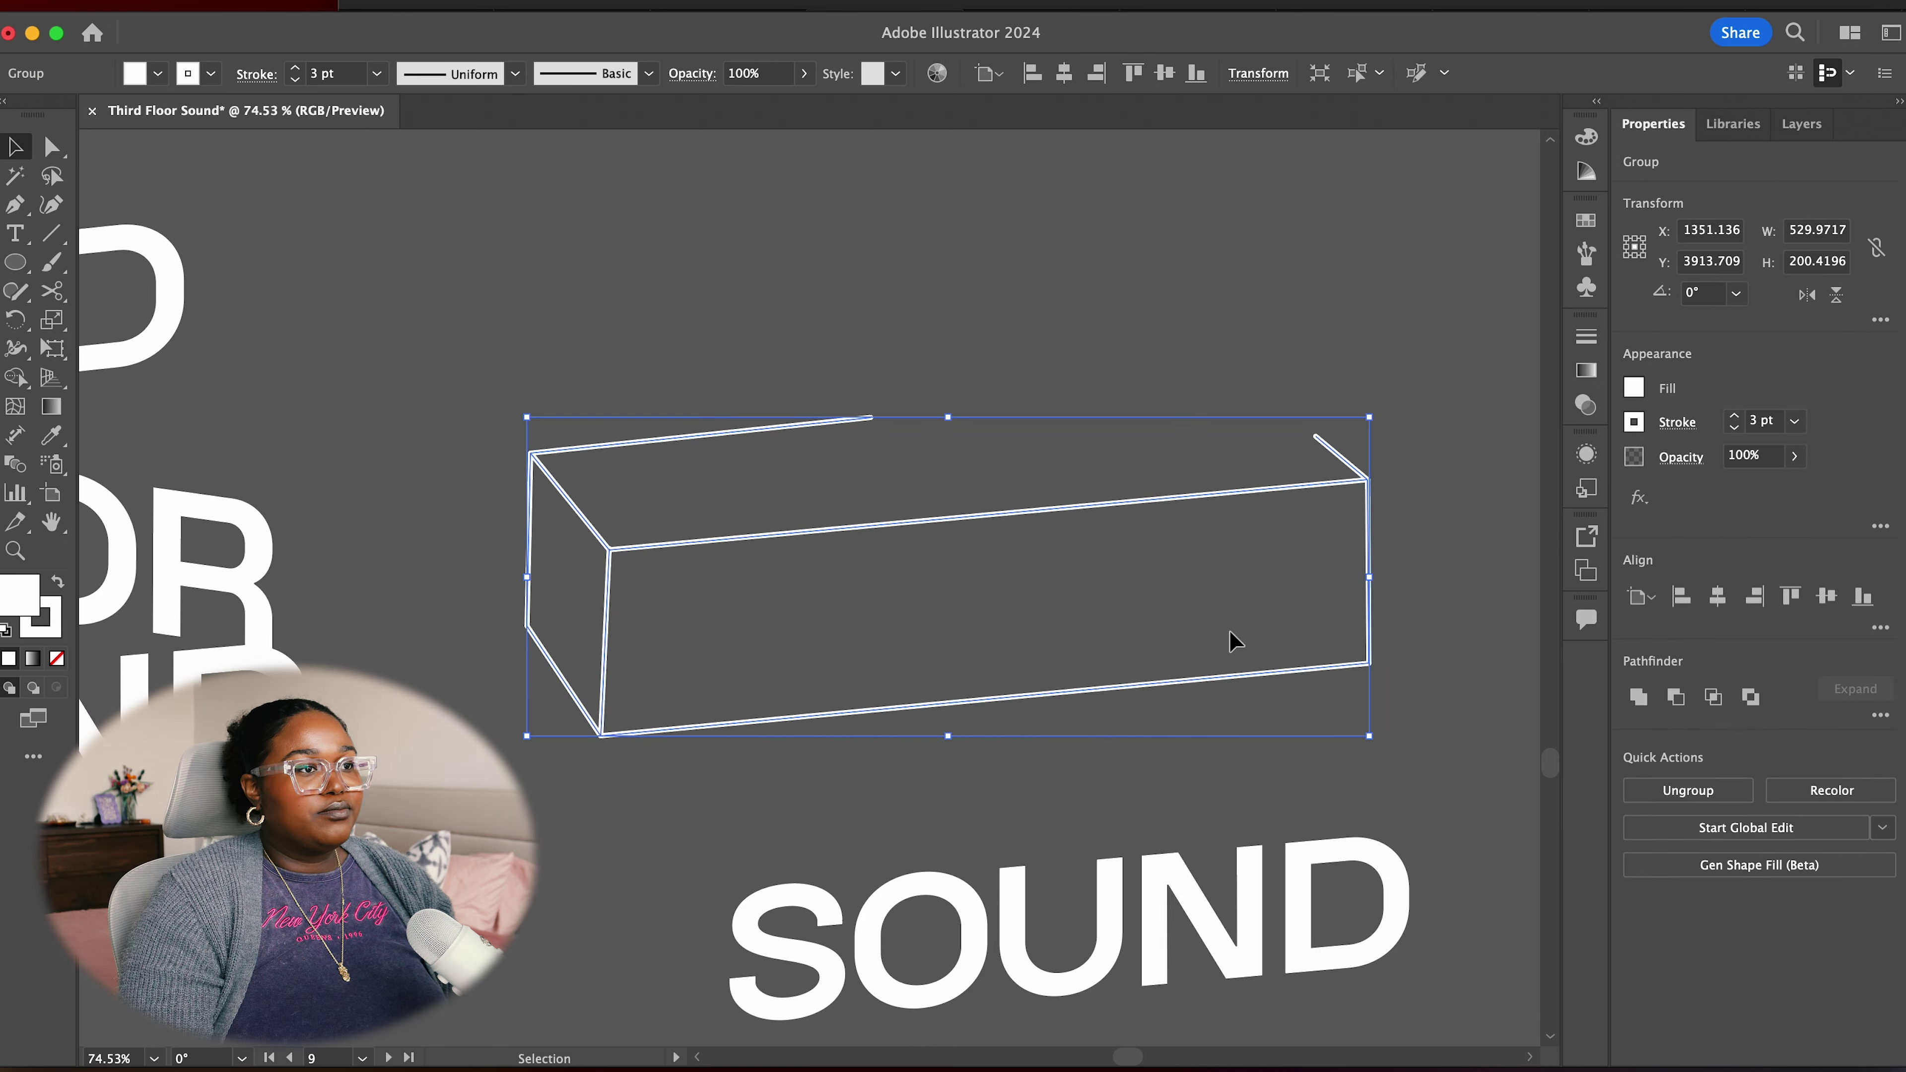
Move the grouped box outline over the word SOUND on the purple poster
{"action": "scroll", "coordinate": [647, 397], "scroll_direction": "down", "scroll_amount": 3}
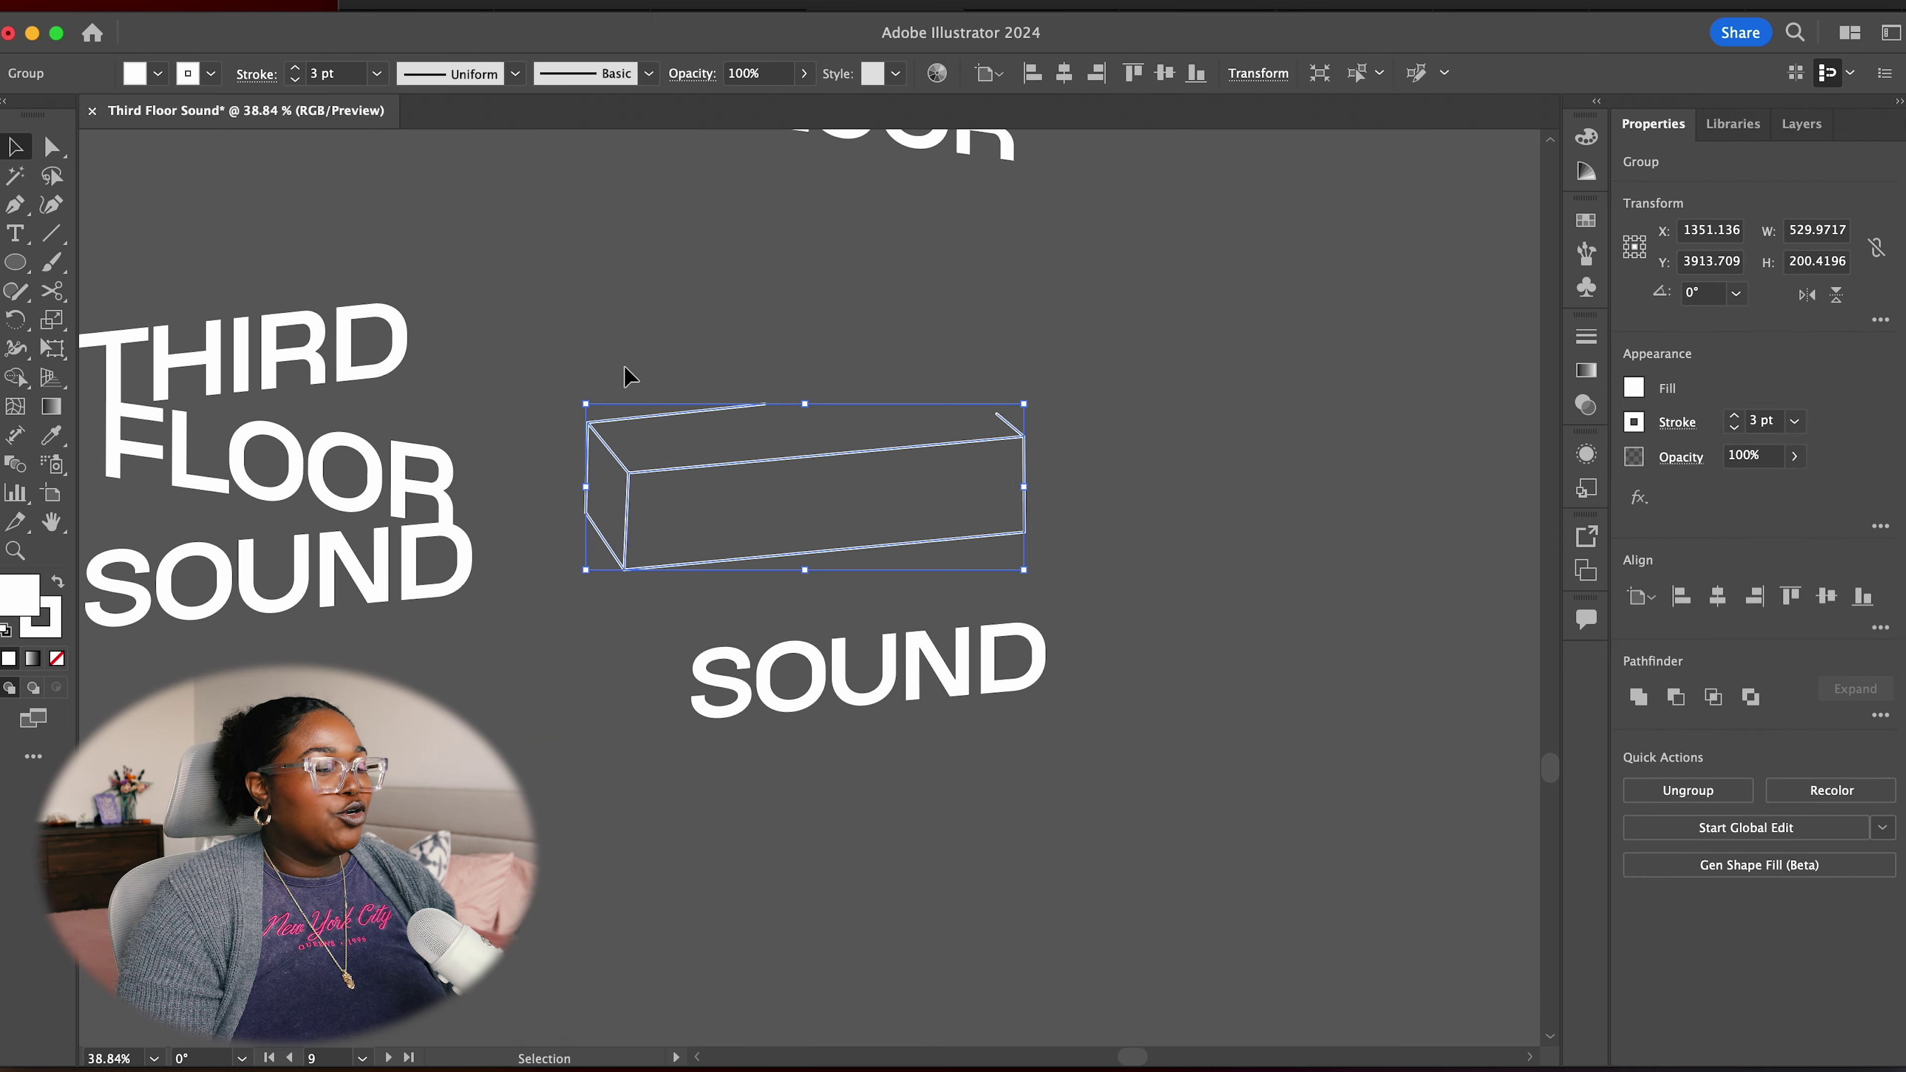
{"action": "left_click_drag", "start_coordinate": [622, 319], "coordinate": [1155, 740]}
{"action": "left_click", "coordinate": [1155, 917]}
{"action": "left_click_drag", "start_coordinate": [1174, 904], "coordinate": [303, 289]}
{"action": "left_click_drag", "start_coordinate": [424, 546], "coordinate": [658, 981]}
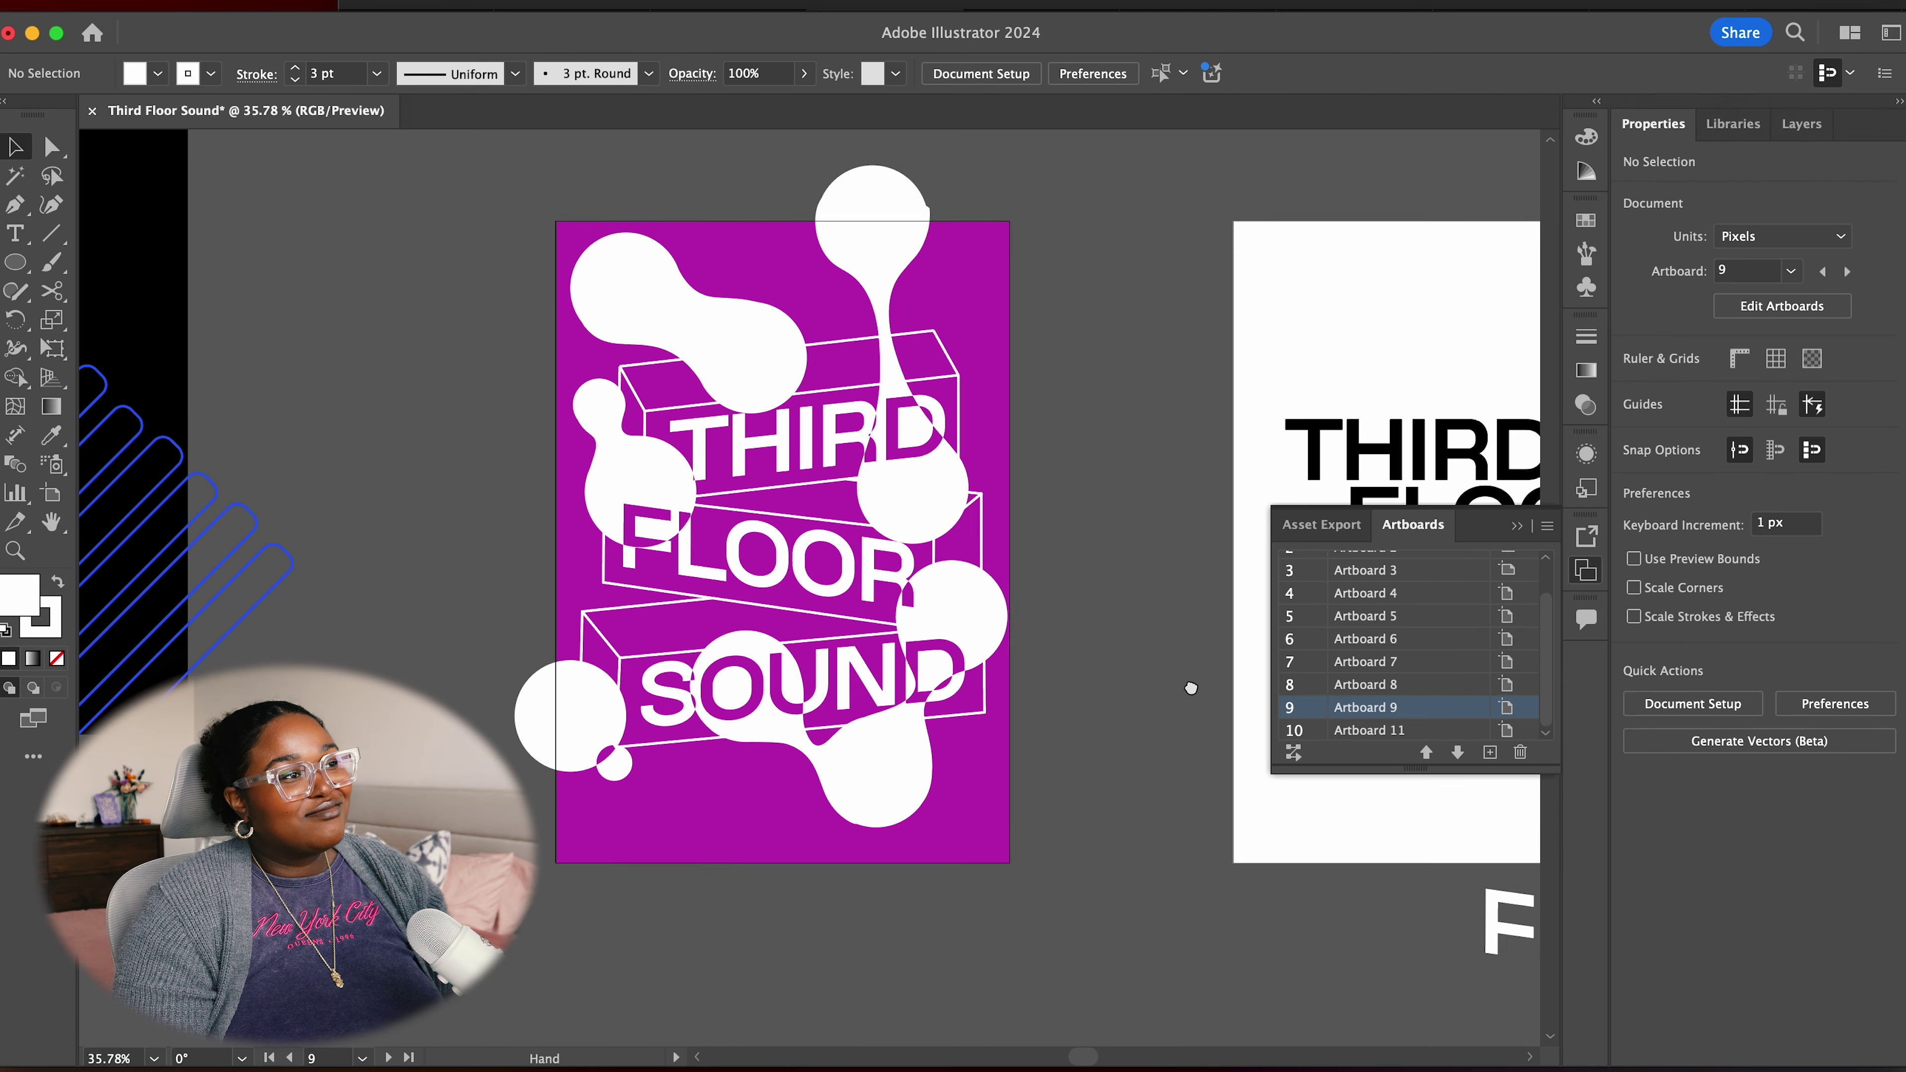
{"action": "left_click_drag", "start_coordinate": [1190, 685], "coordinate": [1179, 709]}
Hide artwork outside the artboards and delete the next artboard's purple background rectangle
{"action": "left_click", "coordinate": [353, 0]}
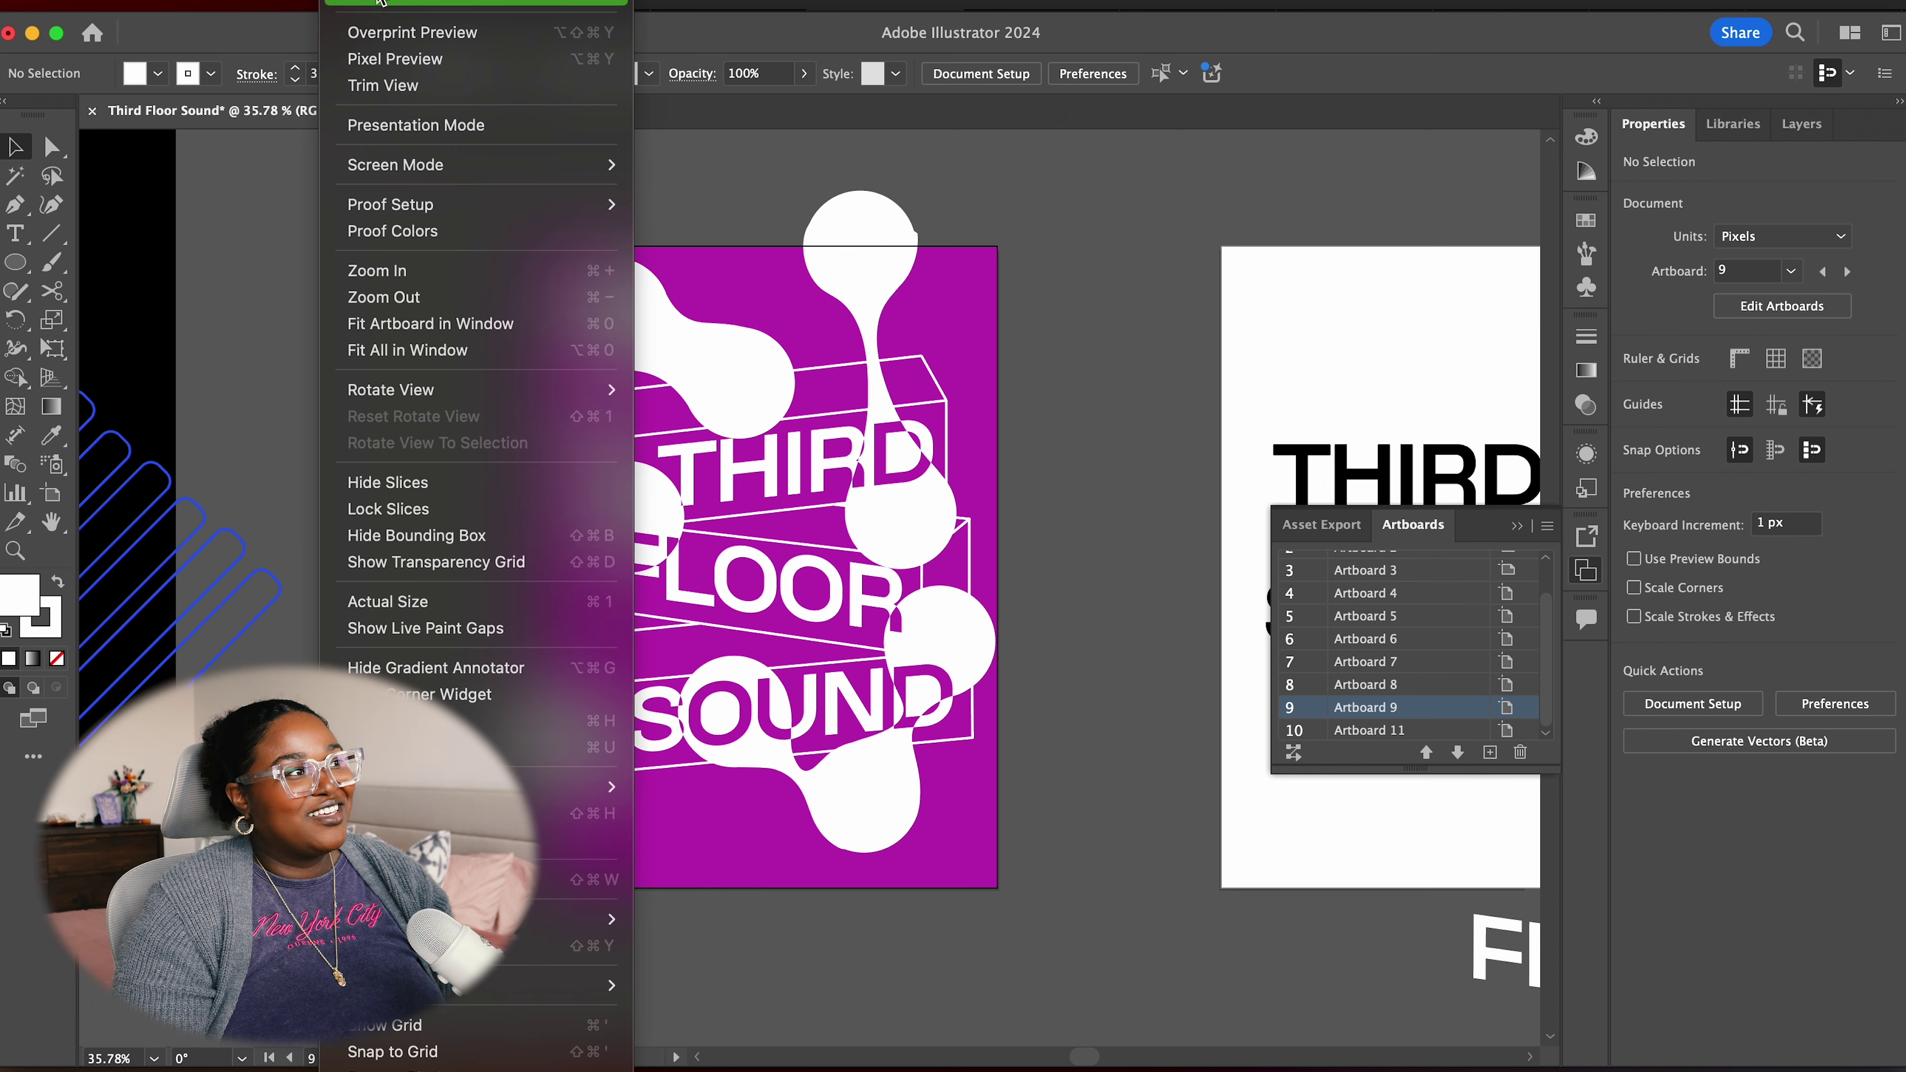
{"action": "left_click", "coordinate": [387, 85]}
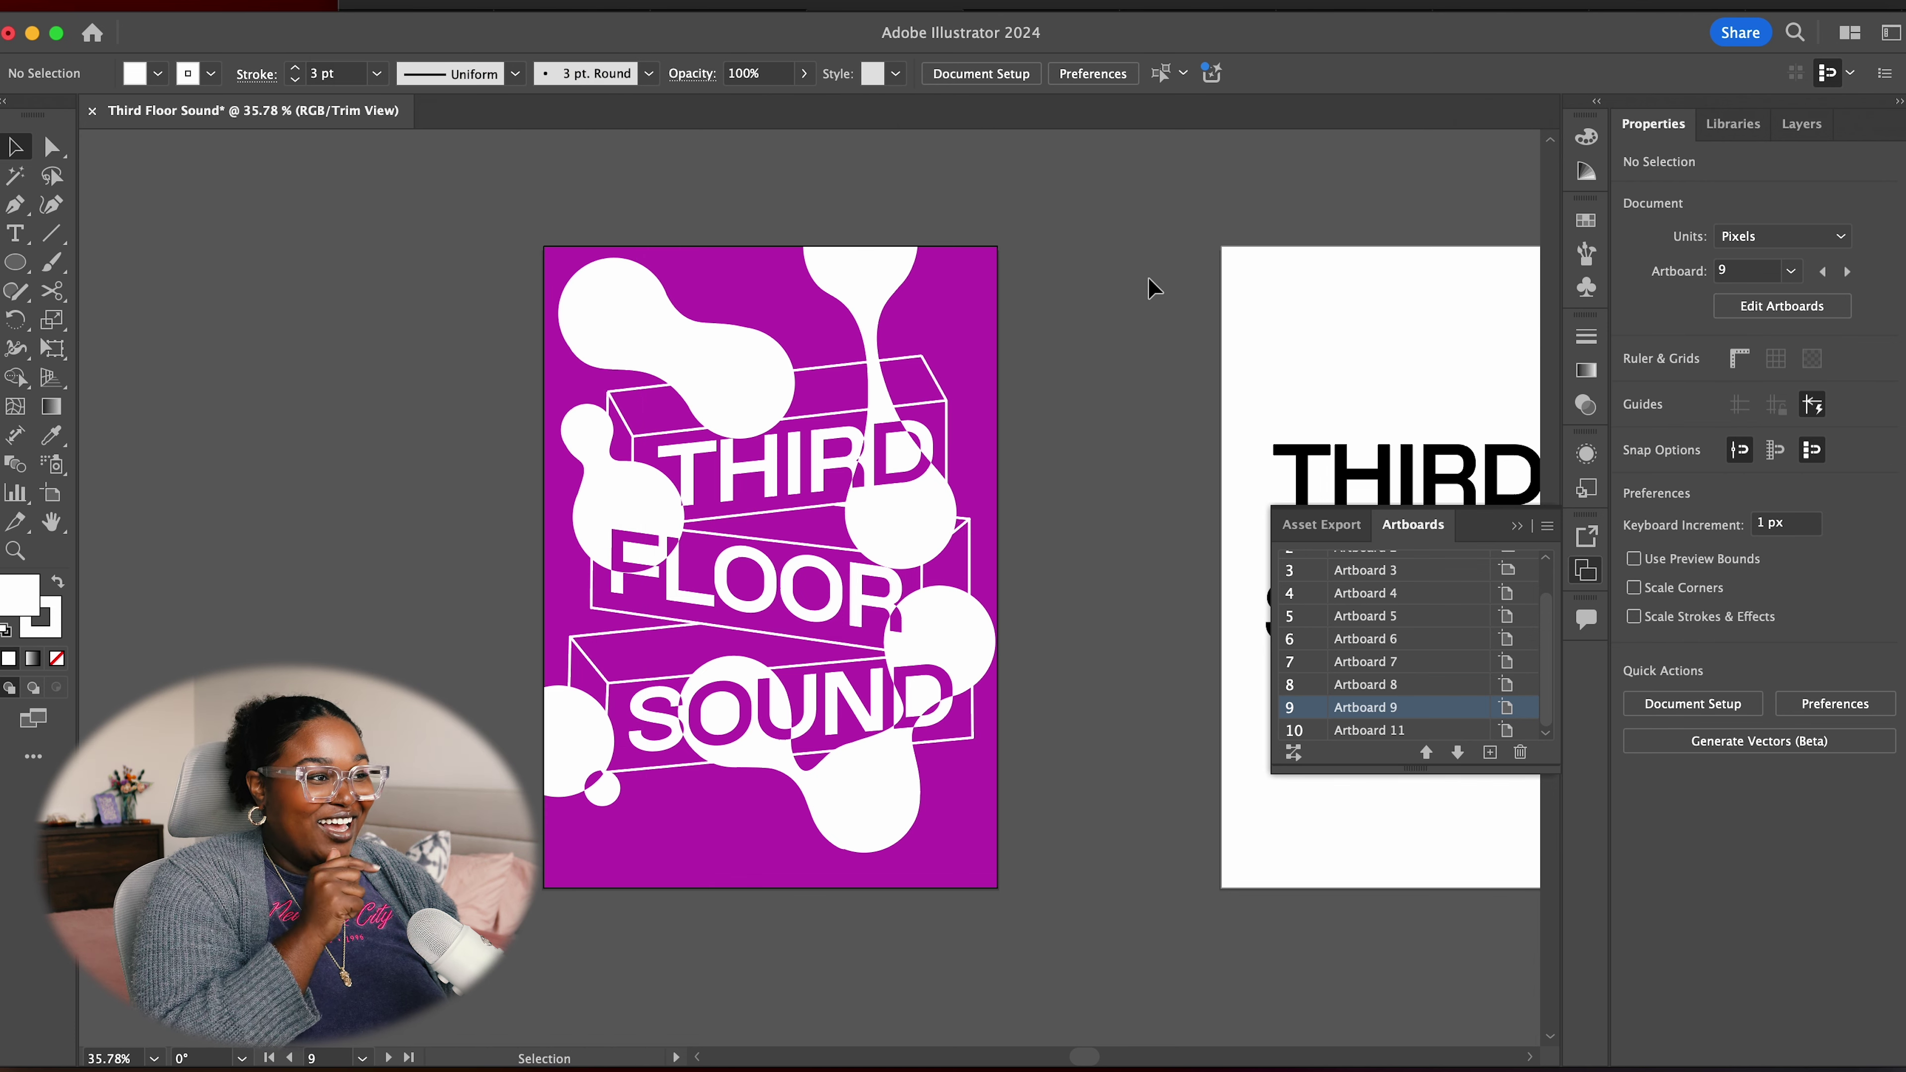
{"action": "key", "text": "Page_Down"}
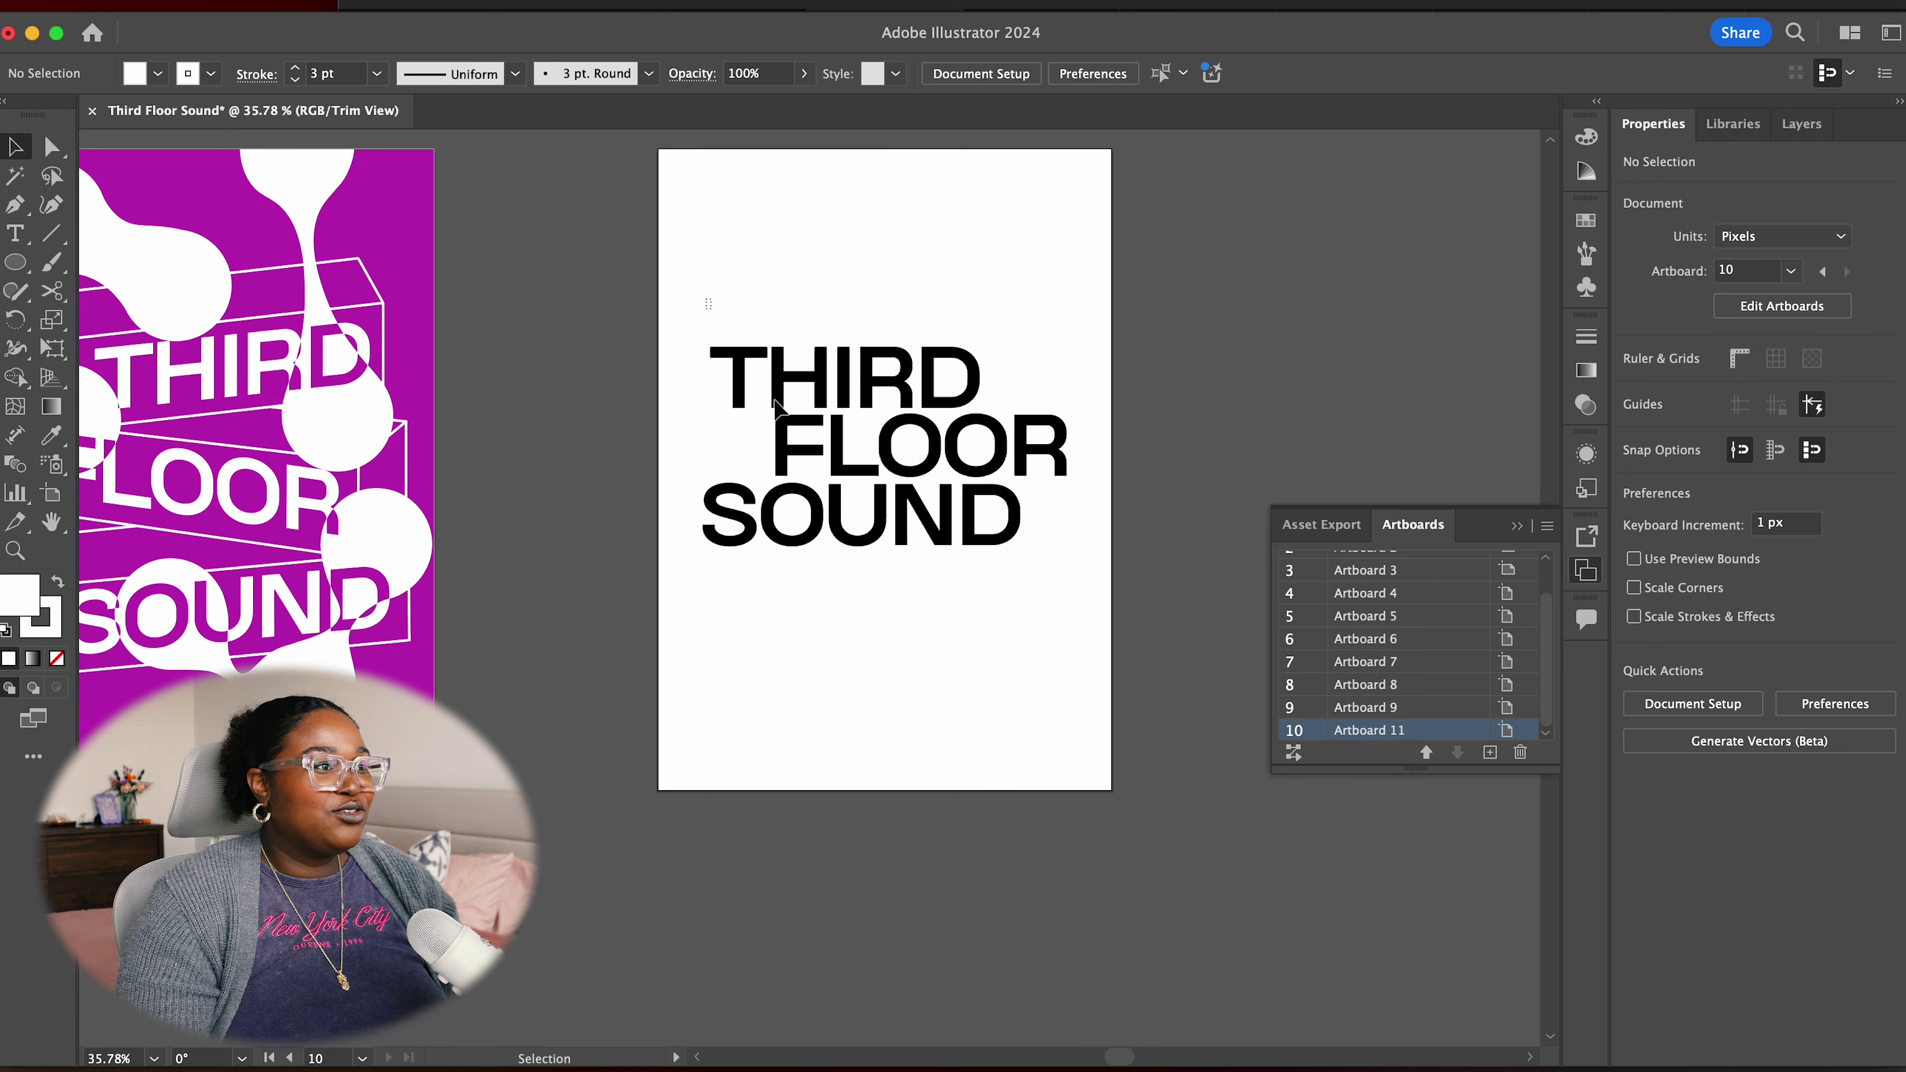
{"action": "key", "text": "super+alt+a"}
{"action": "left_click", "coordinate": [885, 607]}
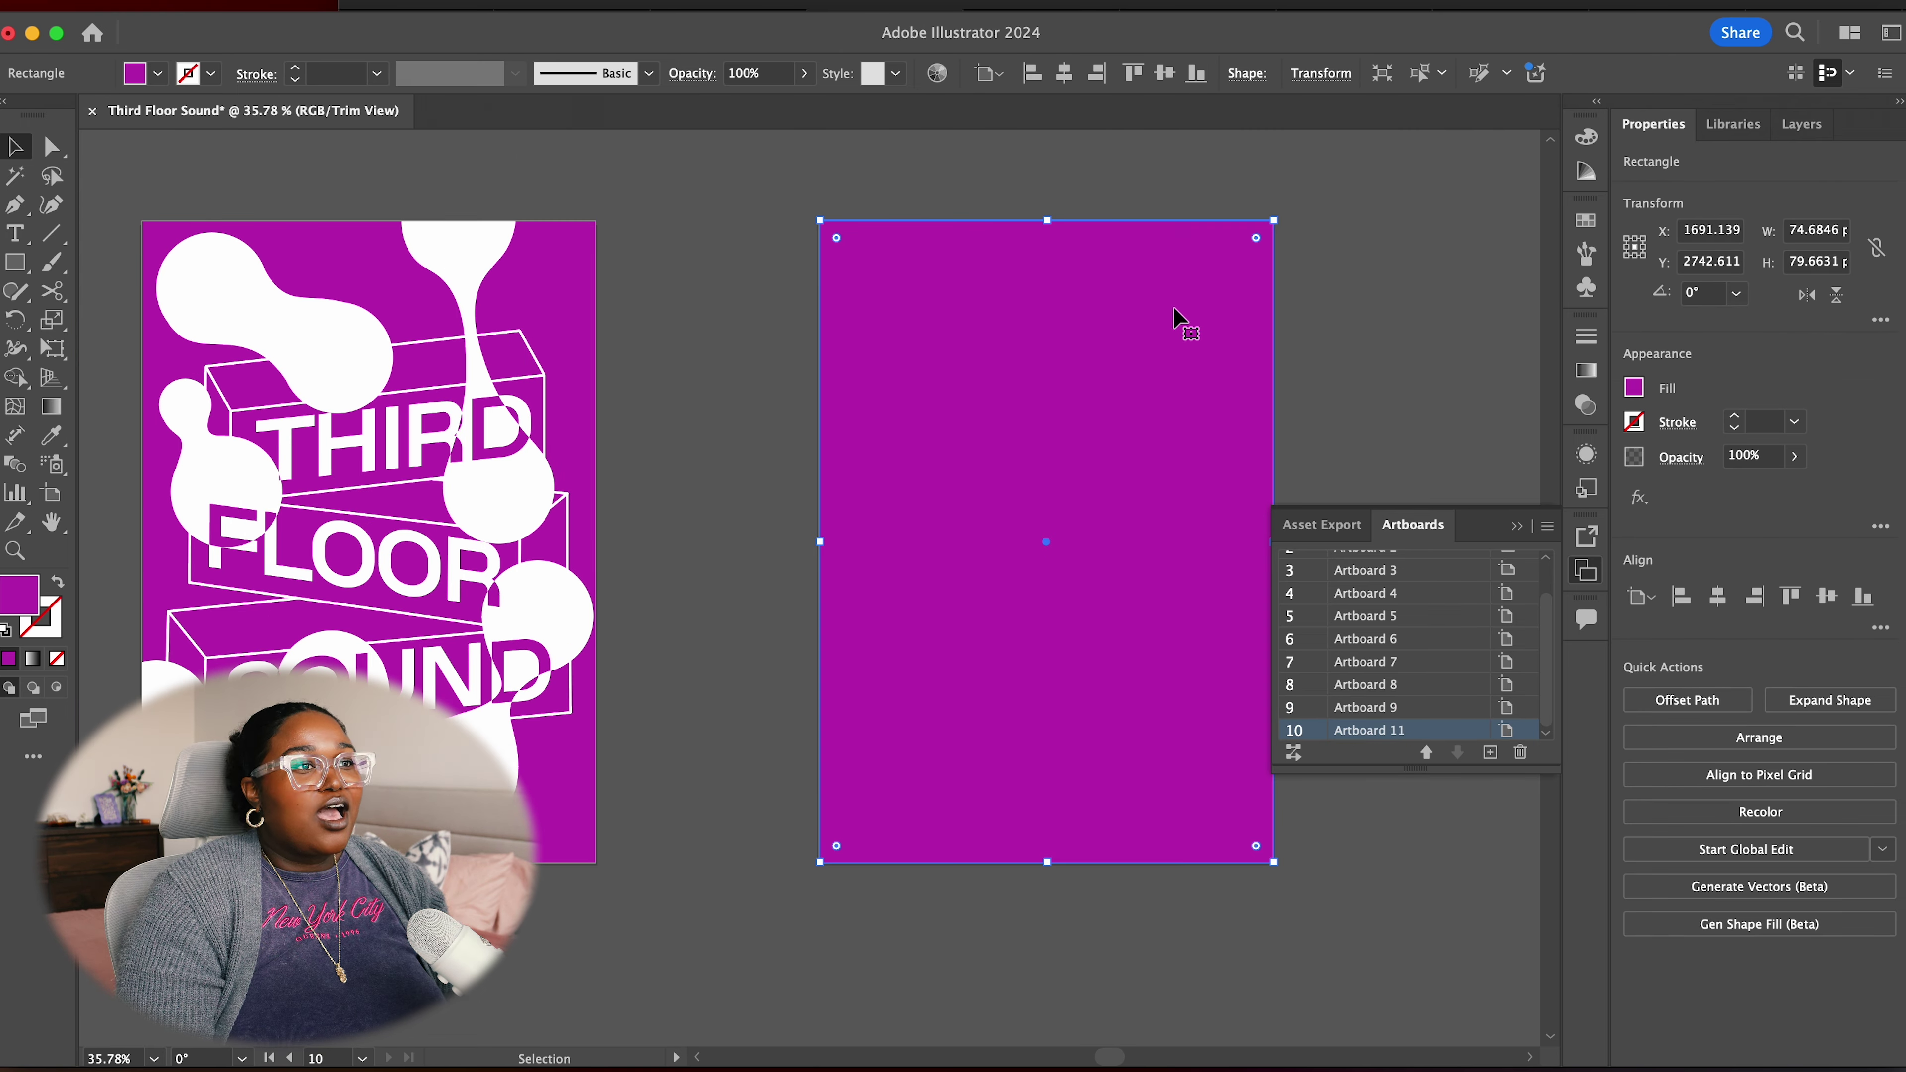
{"action": "key", "text": "Delete"}
Center the blank artboard and paste the description paragraph onto it
{"action": "left_click_drag", "start_coordinate": [1274, 369], "coordinate": [1158, 373]}
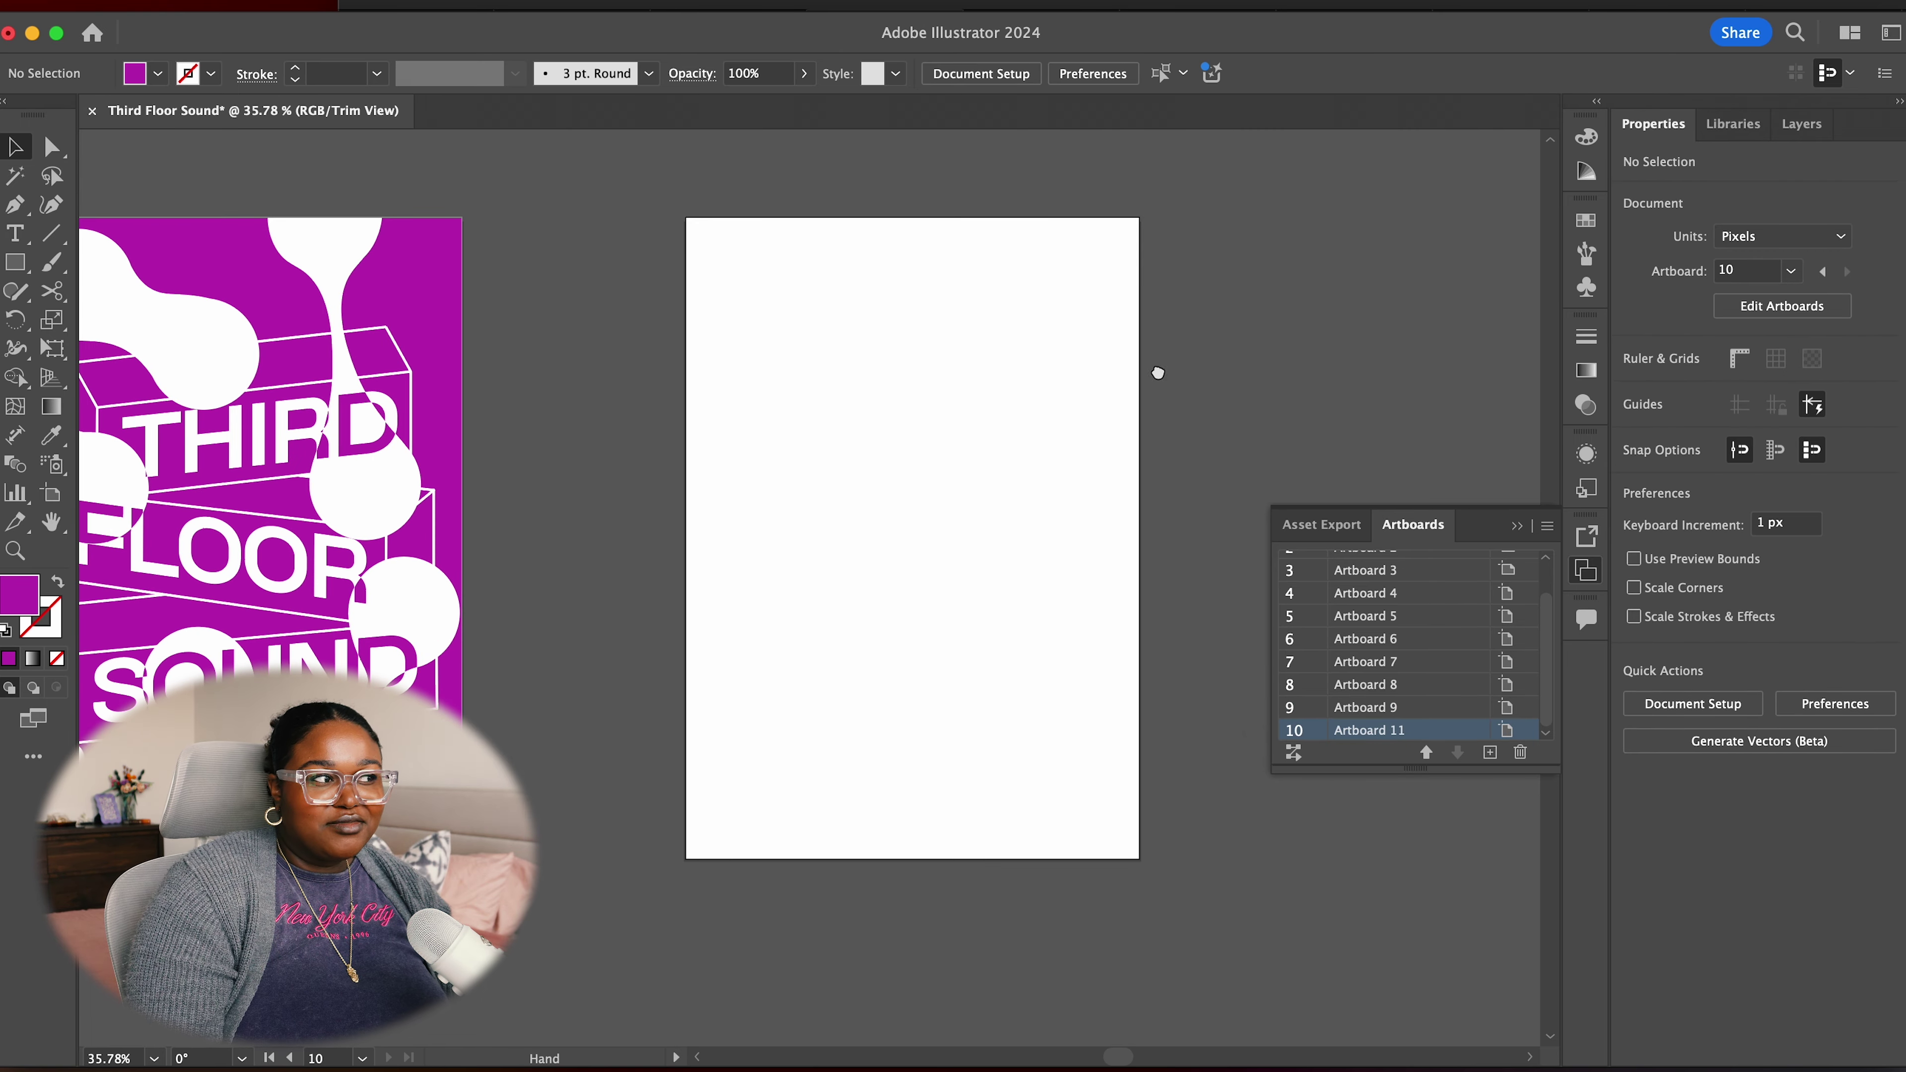
{"action": "left_click", "coordinate": [1513, 531]}
{"action": "left_click_drag", "start_coordinate": [1188, 545], "coordinate": [1298, 587]}
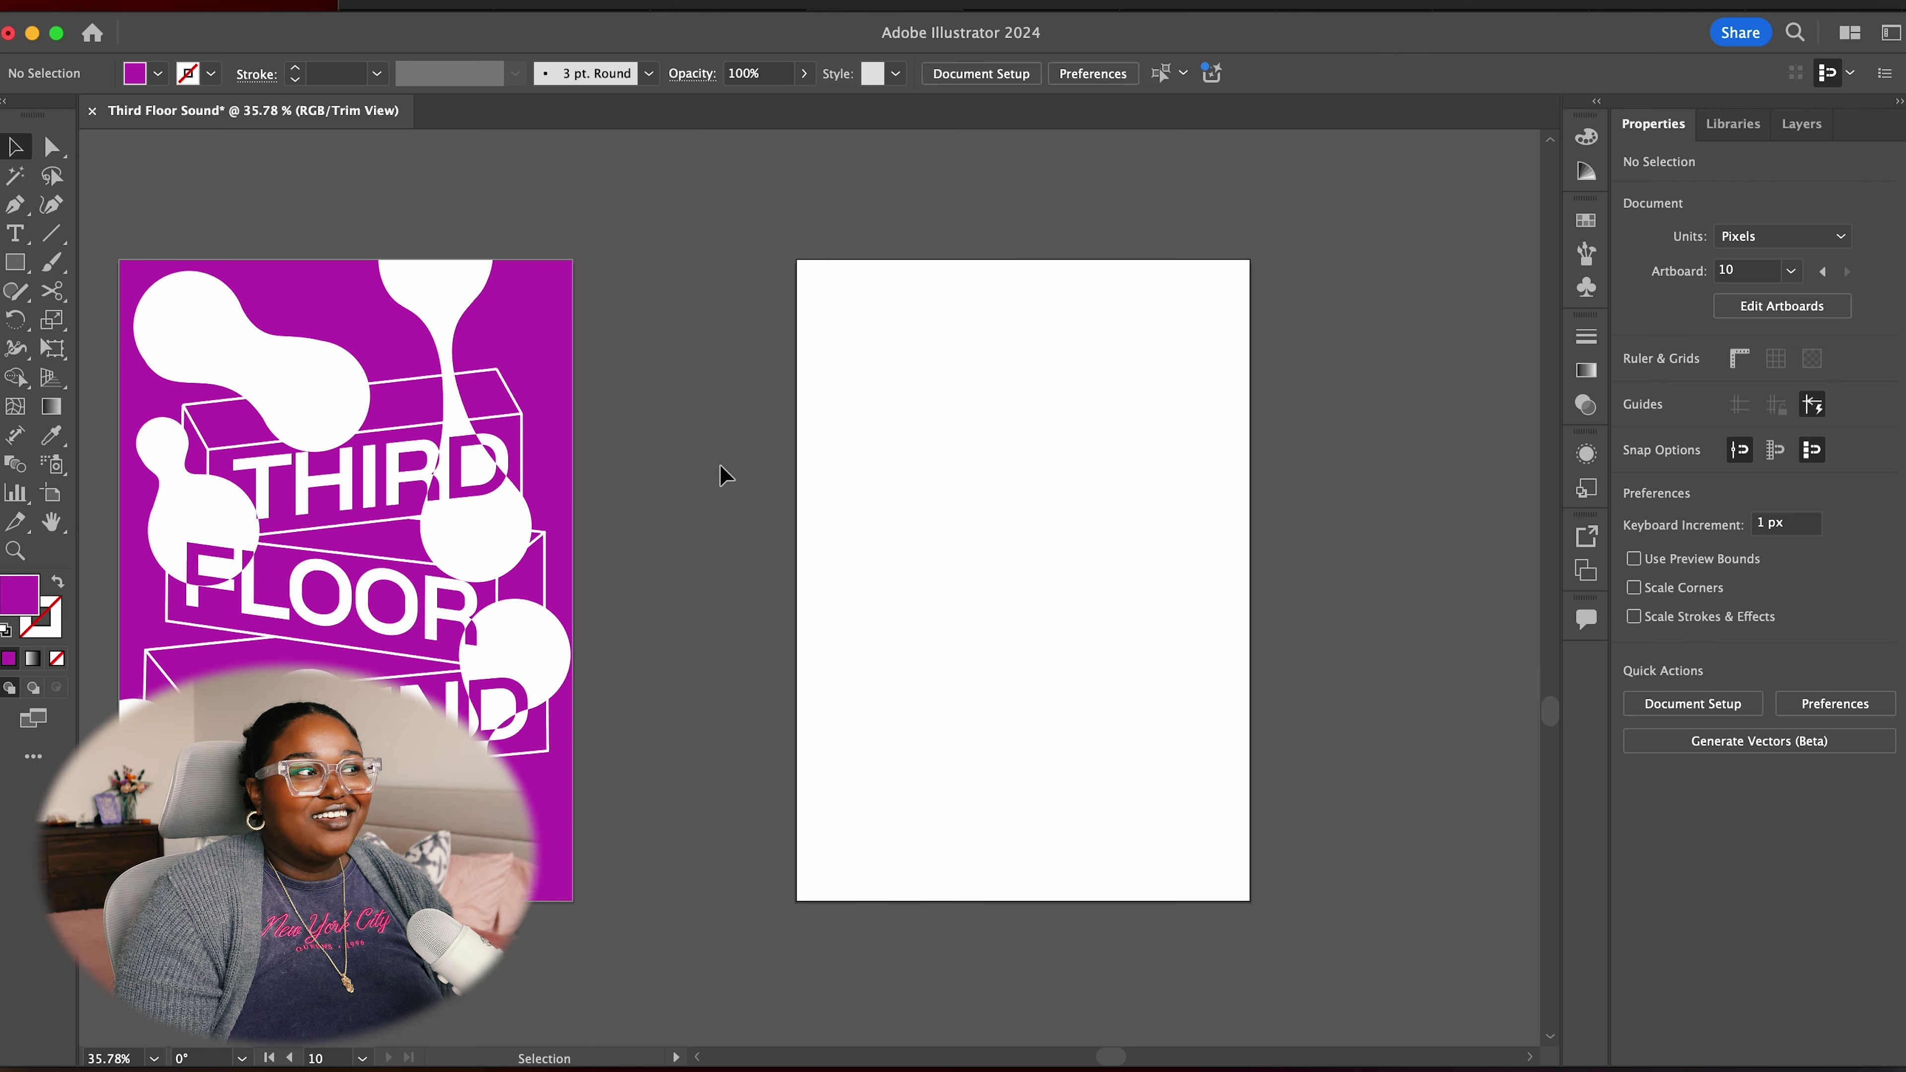
{"action": "left_click", "coordinate": [14, 235]}
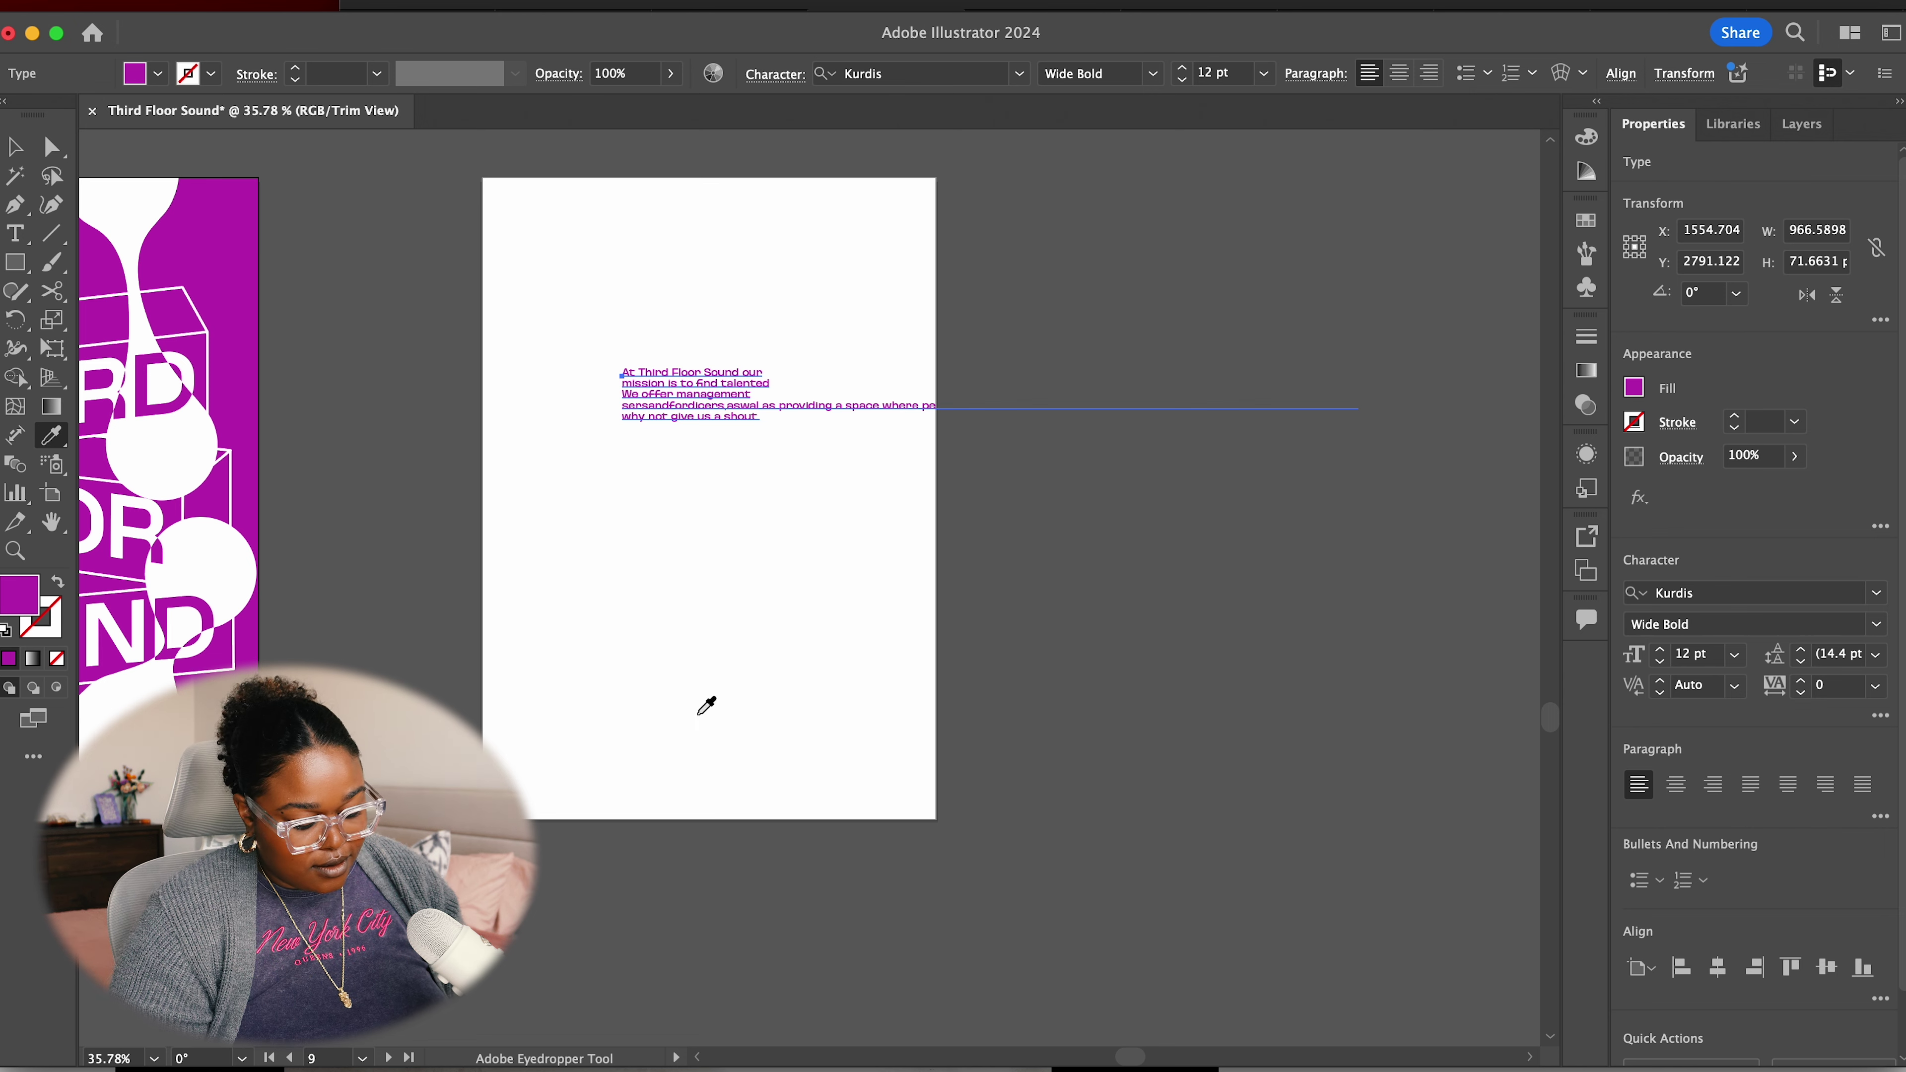
{"action": "key", "text": "v"}
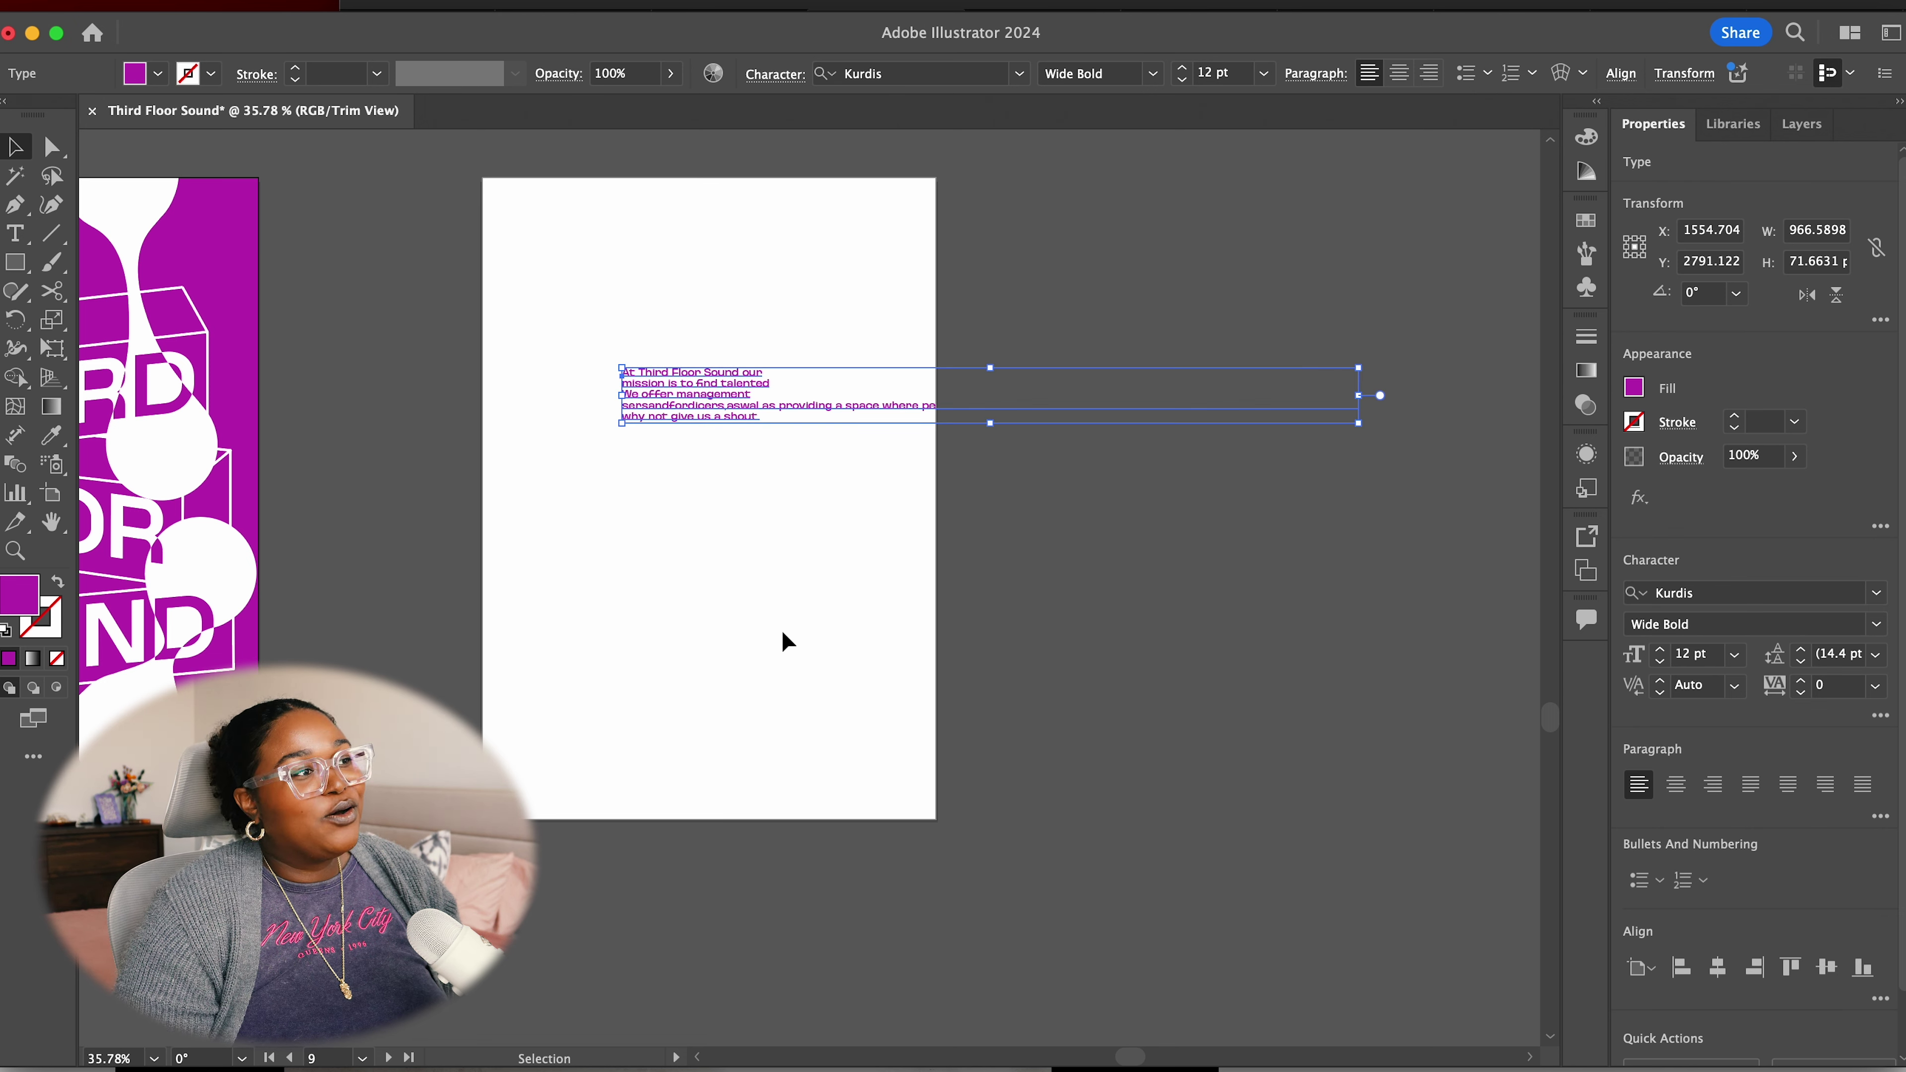
{"action": "left_click", "coordinate": [782, 630]}
Replace the lower paragraph's text with the copied management-services text
{"action": "left_click", "coordinate": [731, 420]}
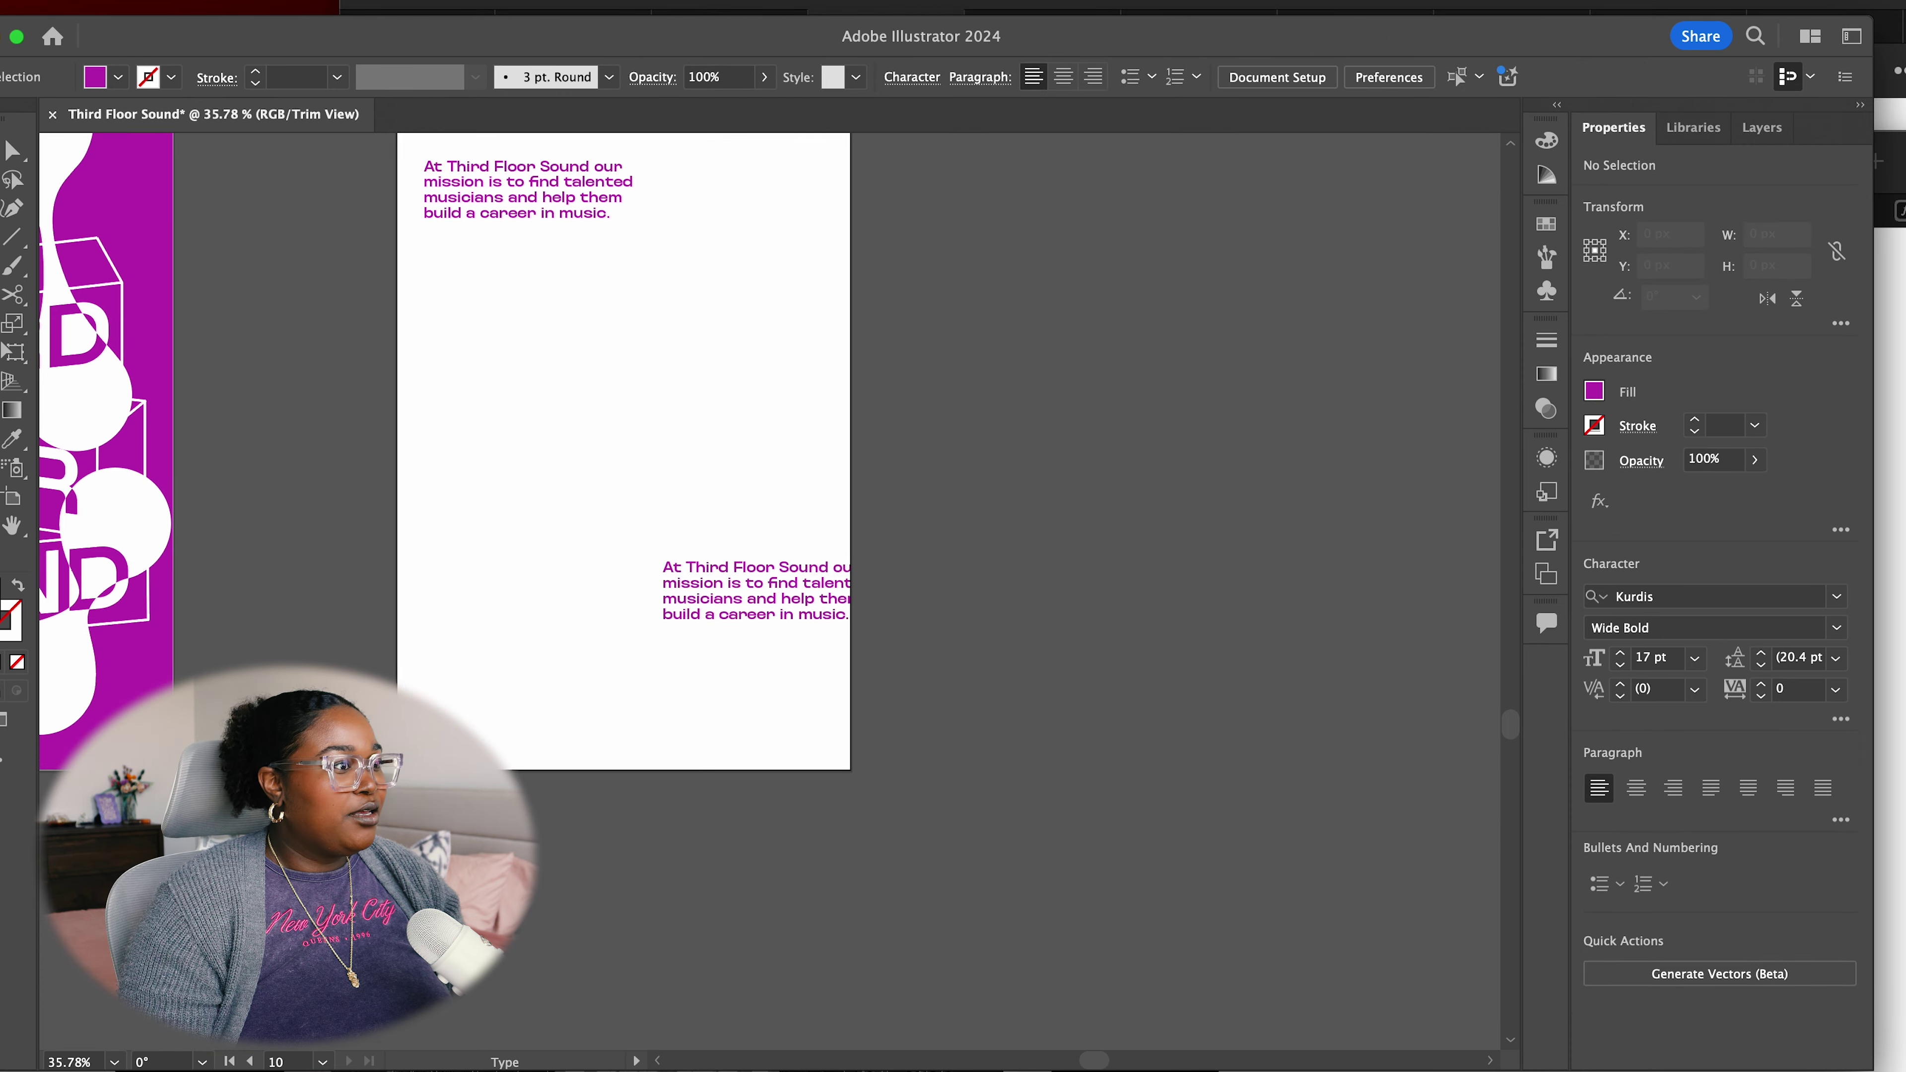
{"action": "key", "text": "v"}
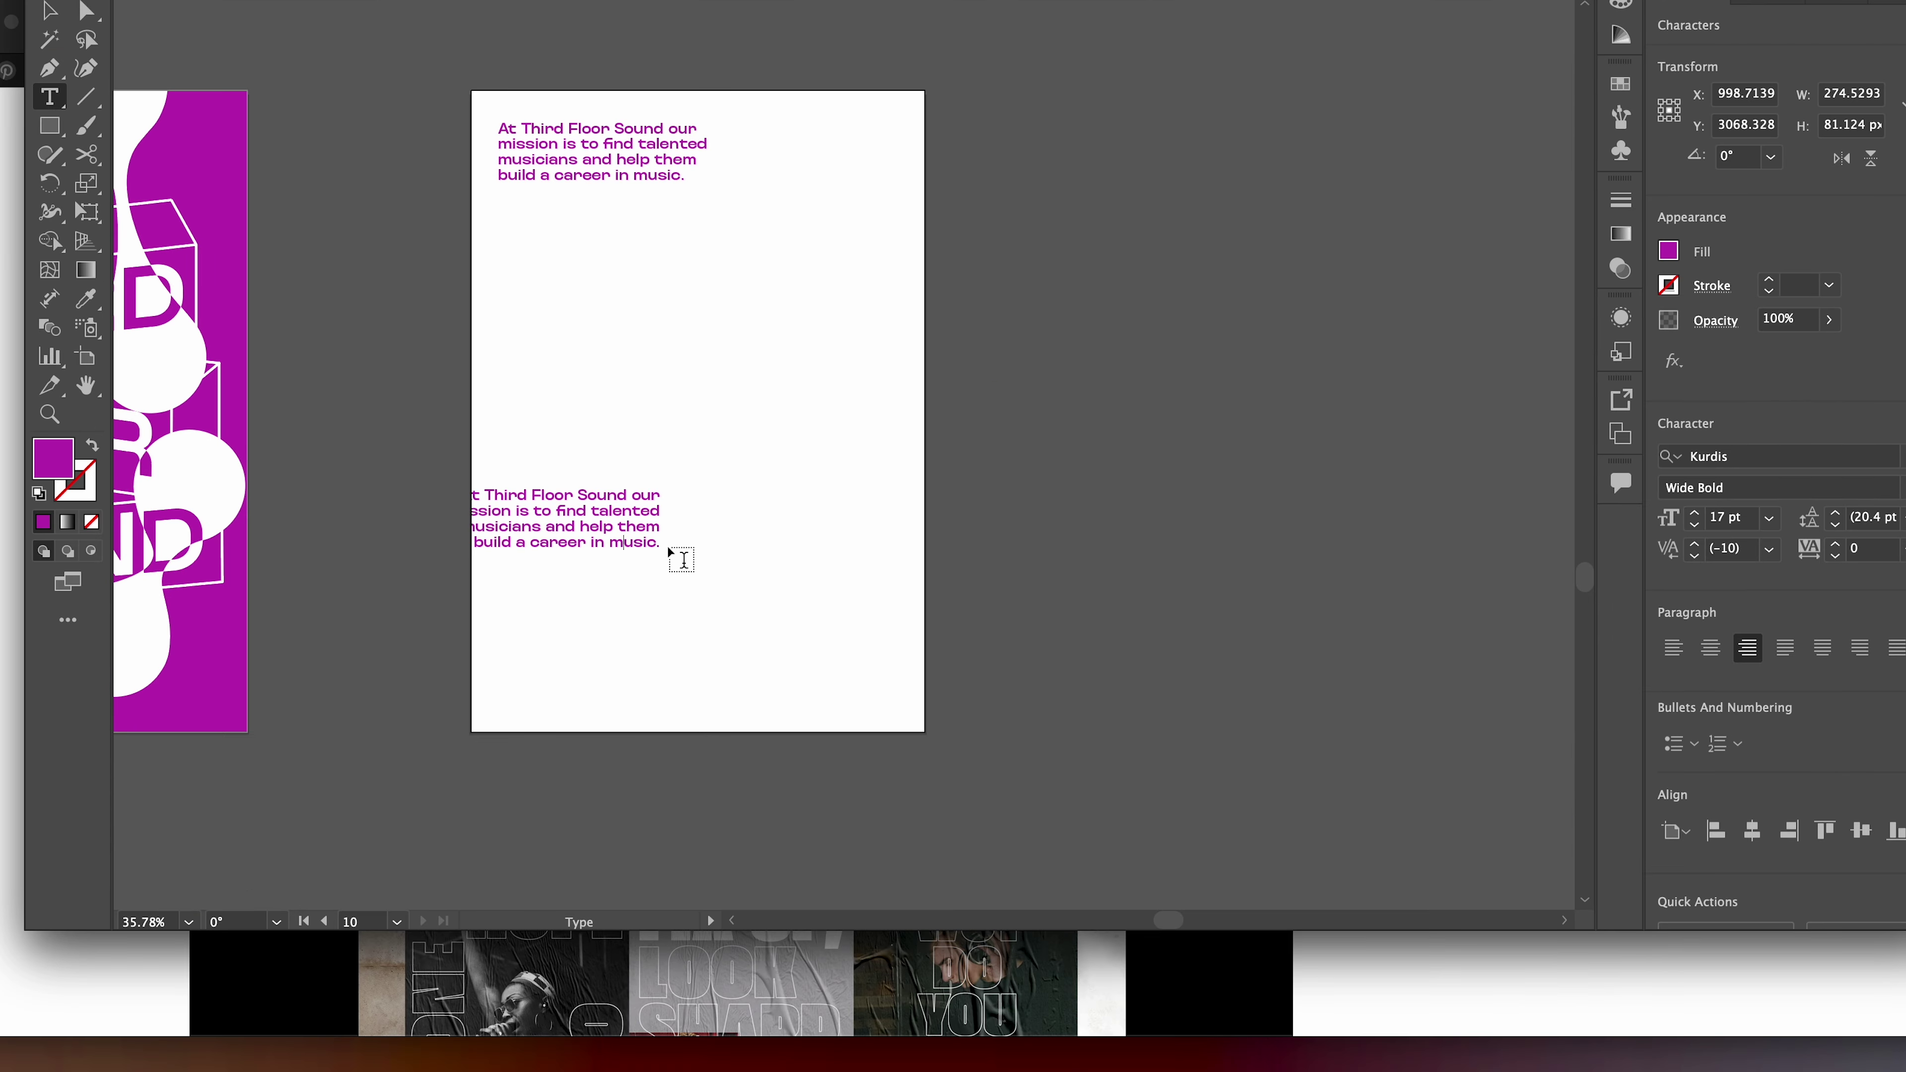
{"action": "key", "text": "ctrl+a"}
{"action": "type", "text": "We offer management services for singers, bands, DJ's and producers, as well as providing a space where people can come together, learn new skills and meet like-minded creatives."}
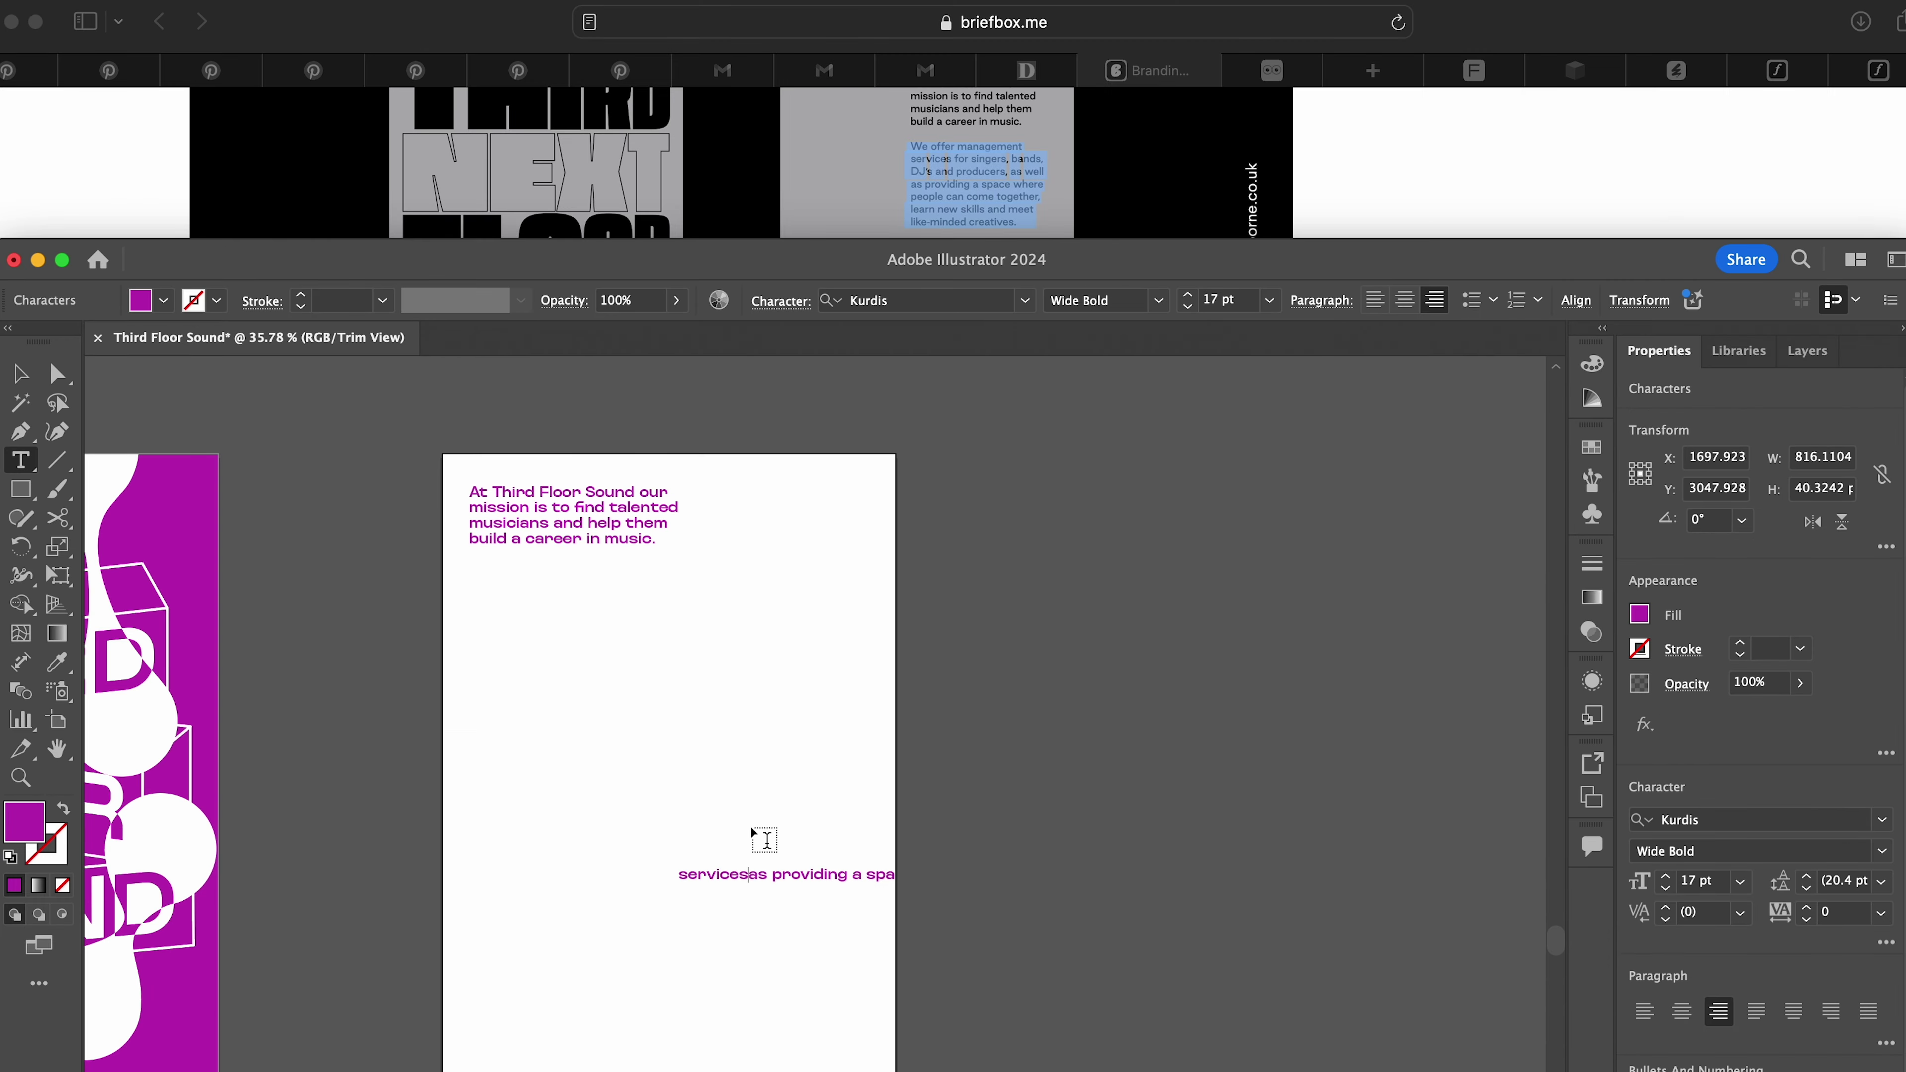
Break the management-services text into separate lines and turn on the canvas grid
{"action": "key", "text": "Escape"}
{"action": "left_click_drag", "start_coordinate": [765, 839], "coordinate": [853, 775]}
{"action": "left_click", "coordinate": [420, 0]}
{"action": "key", "text": "ctrl+z"}
{"action": "key", "text": "t"}
{"action": "left_click", "coordinate": [289, 771]}
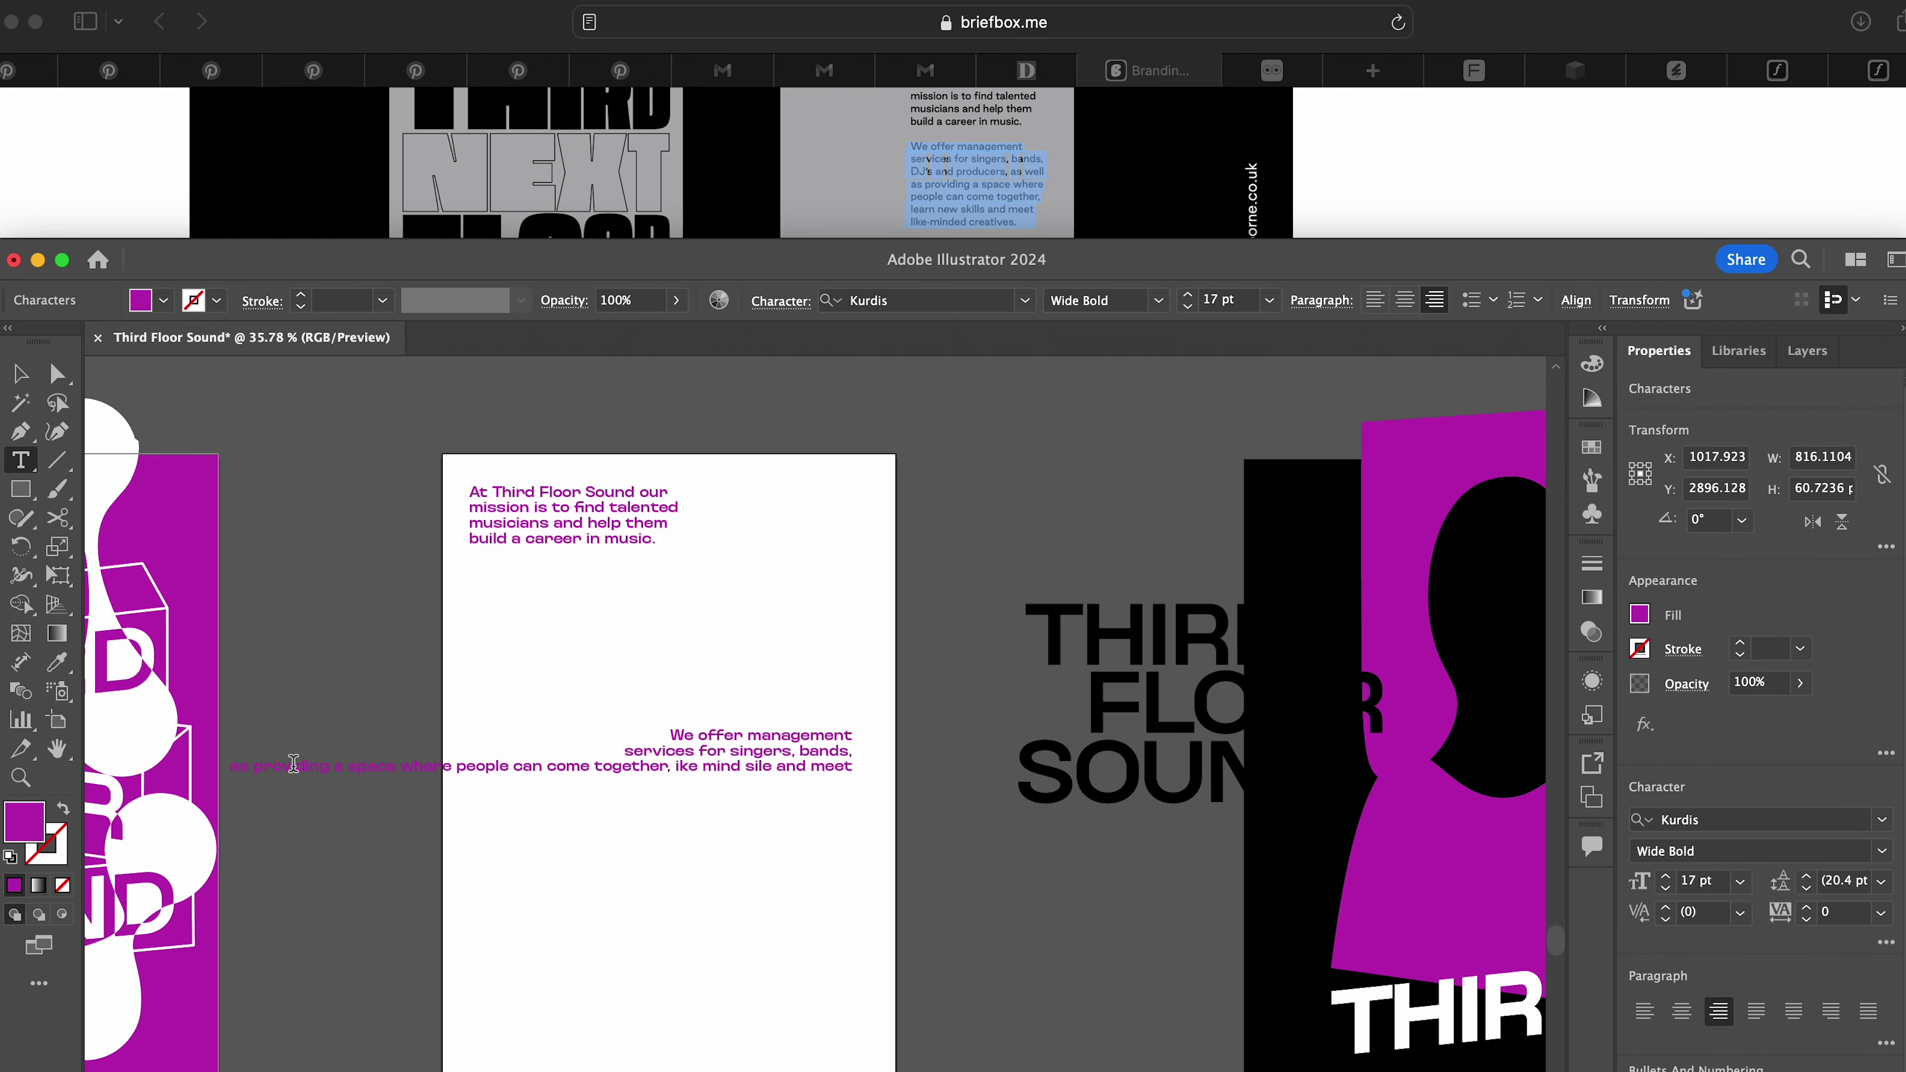
{"action": "key", "text": "Return"}
{"action": "key", "text": "Return"}
{"action": "type", "text": "l"}
{"action": "key", "text": "Escape"}
{"action": "left_click", "coordinate": [638, 6]}
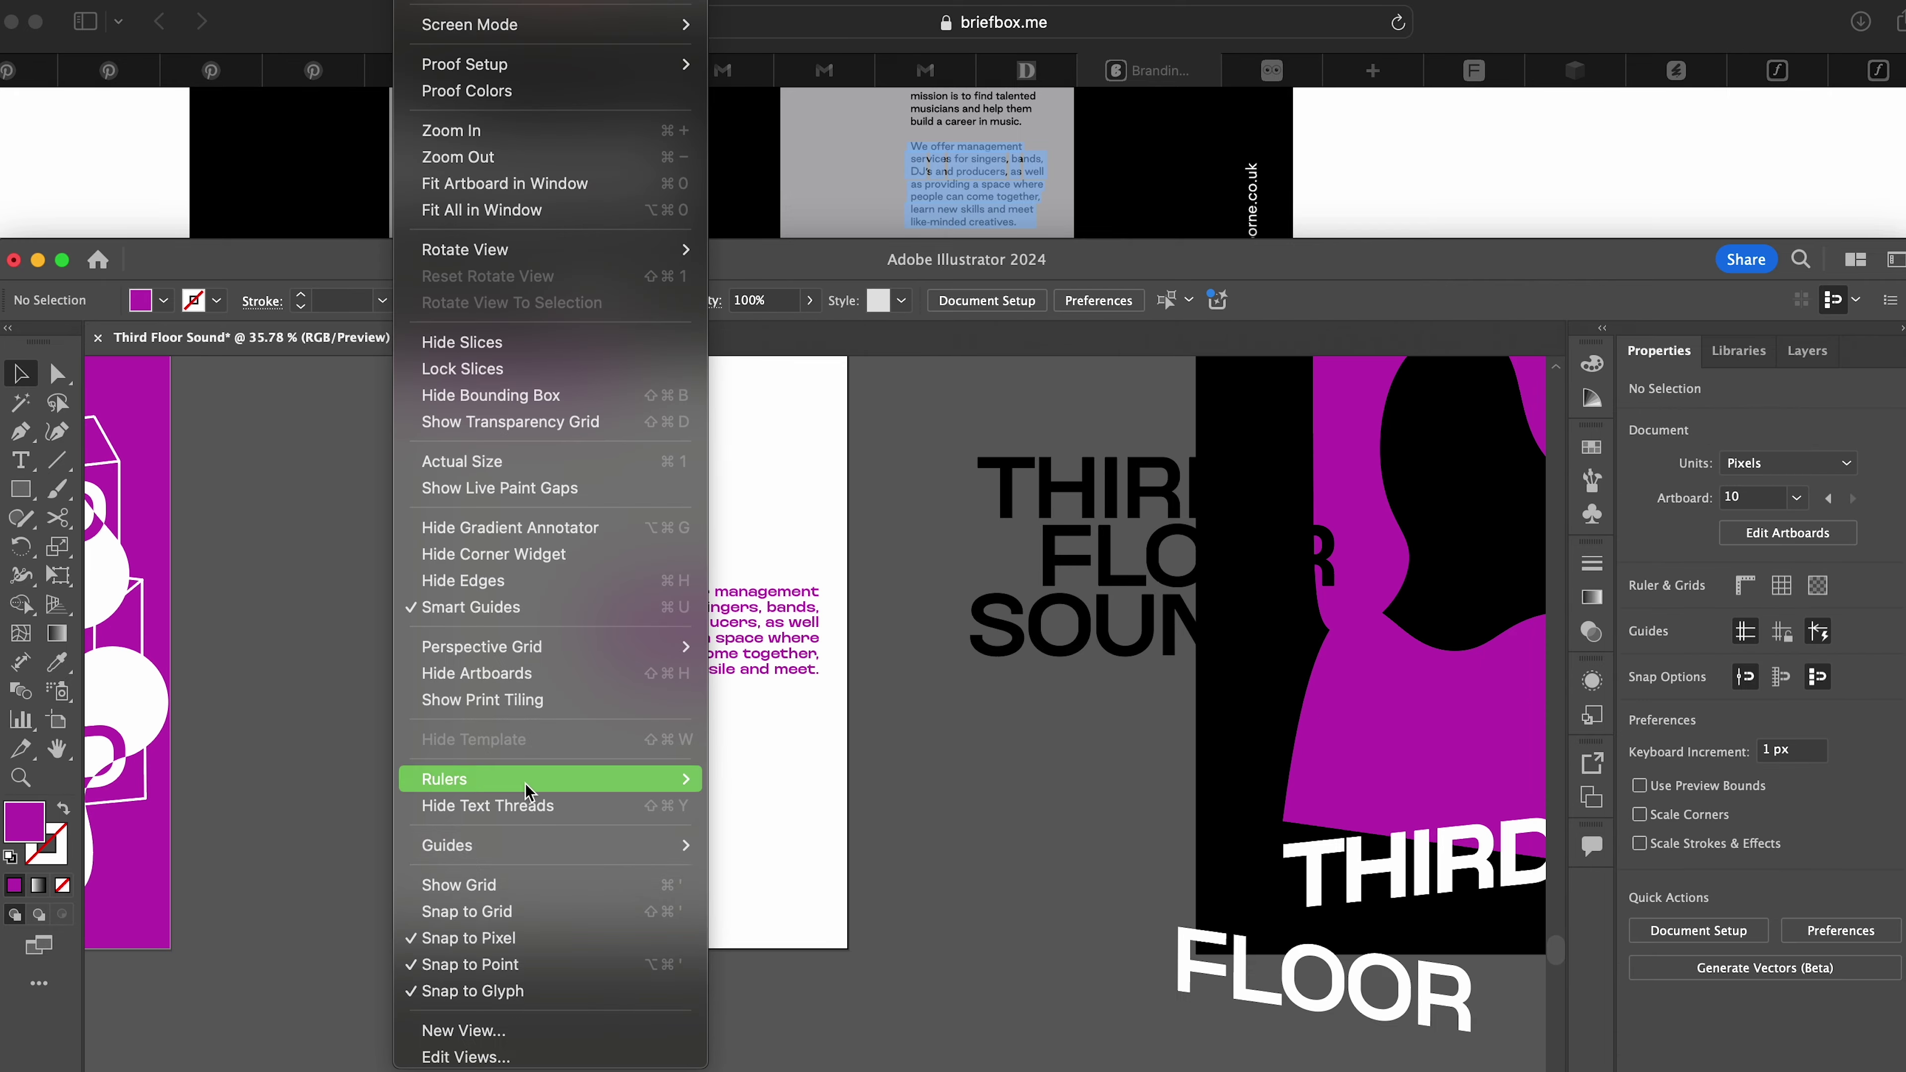
{"action": "left_click", "coordinate": [653, 417]}
Duplicate the top paragraph lower down and paste in 'If that sounds good to you, why not give us a shout.'
{"action": "left_click_drag", "start_coordinate": [910, 242], "coordinate": [1041, 255]}
{"action": "key", "text": "super+c"}
{"action": "key", "text": "super+Tab"}
{"action": "left_click_drag", "start_coordinate": [563, 387], "coordinate": [571, 710]}
{"action": "key", "text": "super+v"}
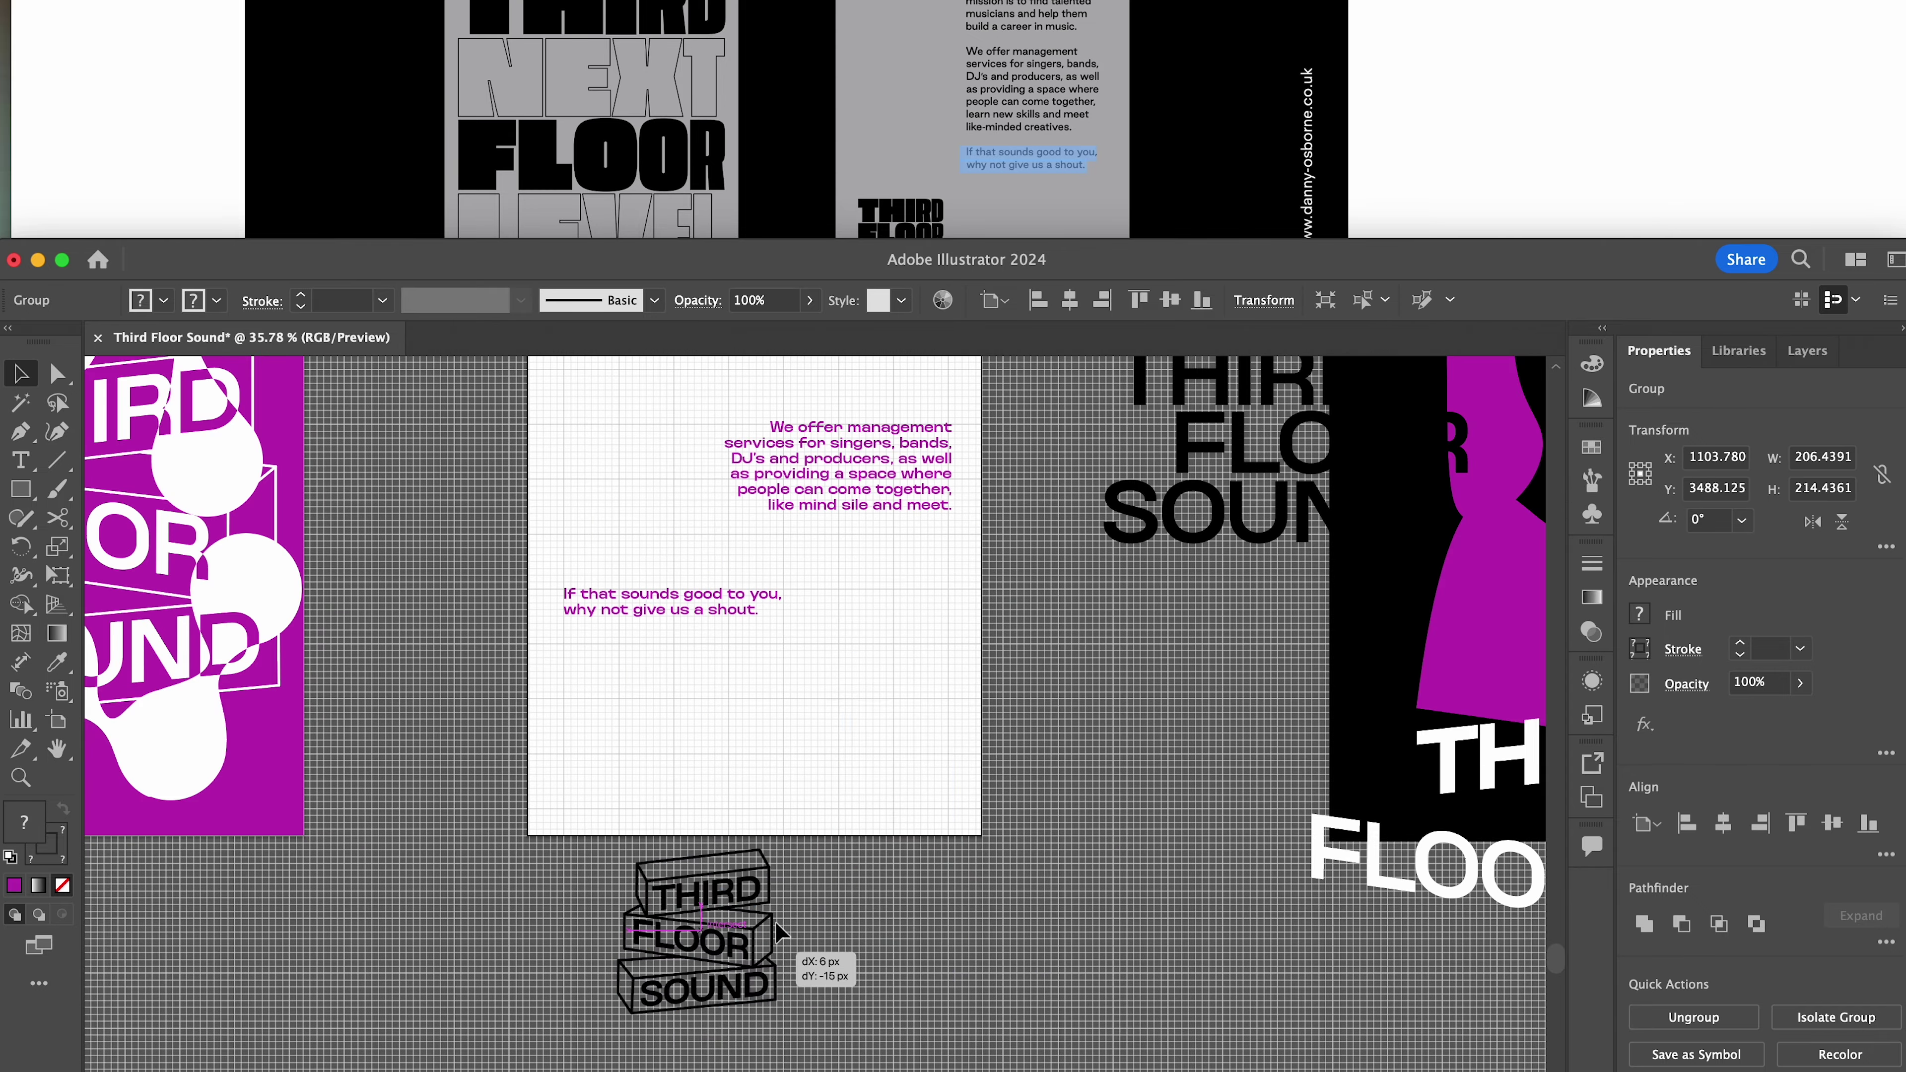
Move the THIRD FLOOR SOUND logo onto the text page's lower-right corner
{"action": "left_click_drag", "start_coordinate": [808, 936], "coordinate": [1048, 795]}
{"action": "key", "text": "i"}
{"action": "key", "text": "v"}
{"action": "left_click", "coordinate": [957, 775]}
Give the THIRD, FLOOR and SOUND box edges purple 2 pt strokes
{"action": "left_click", "coordinate": [787, 668]}
{"action": "left_click_drag", "start_coordinate": [572, 572], "coordinate": [711, 766]}
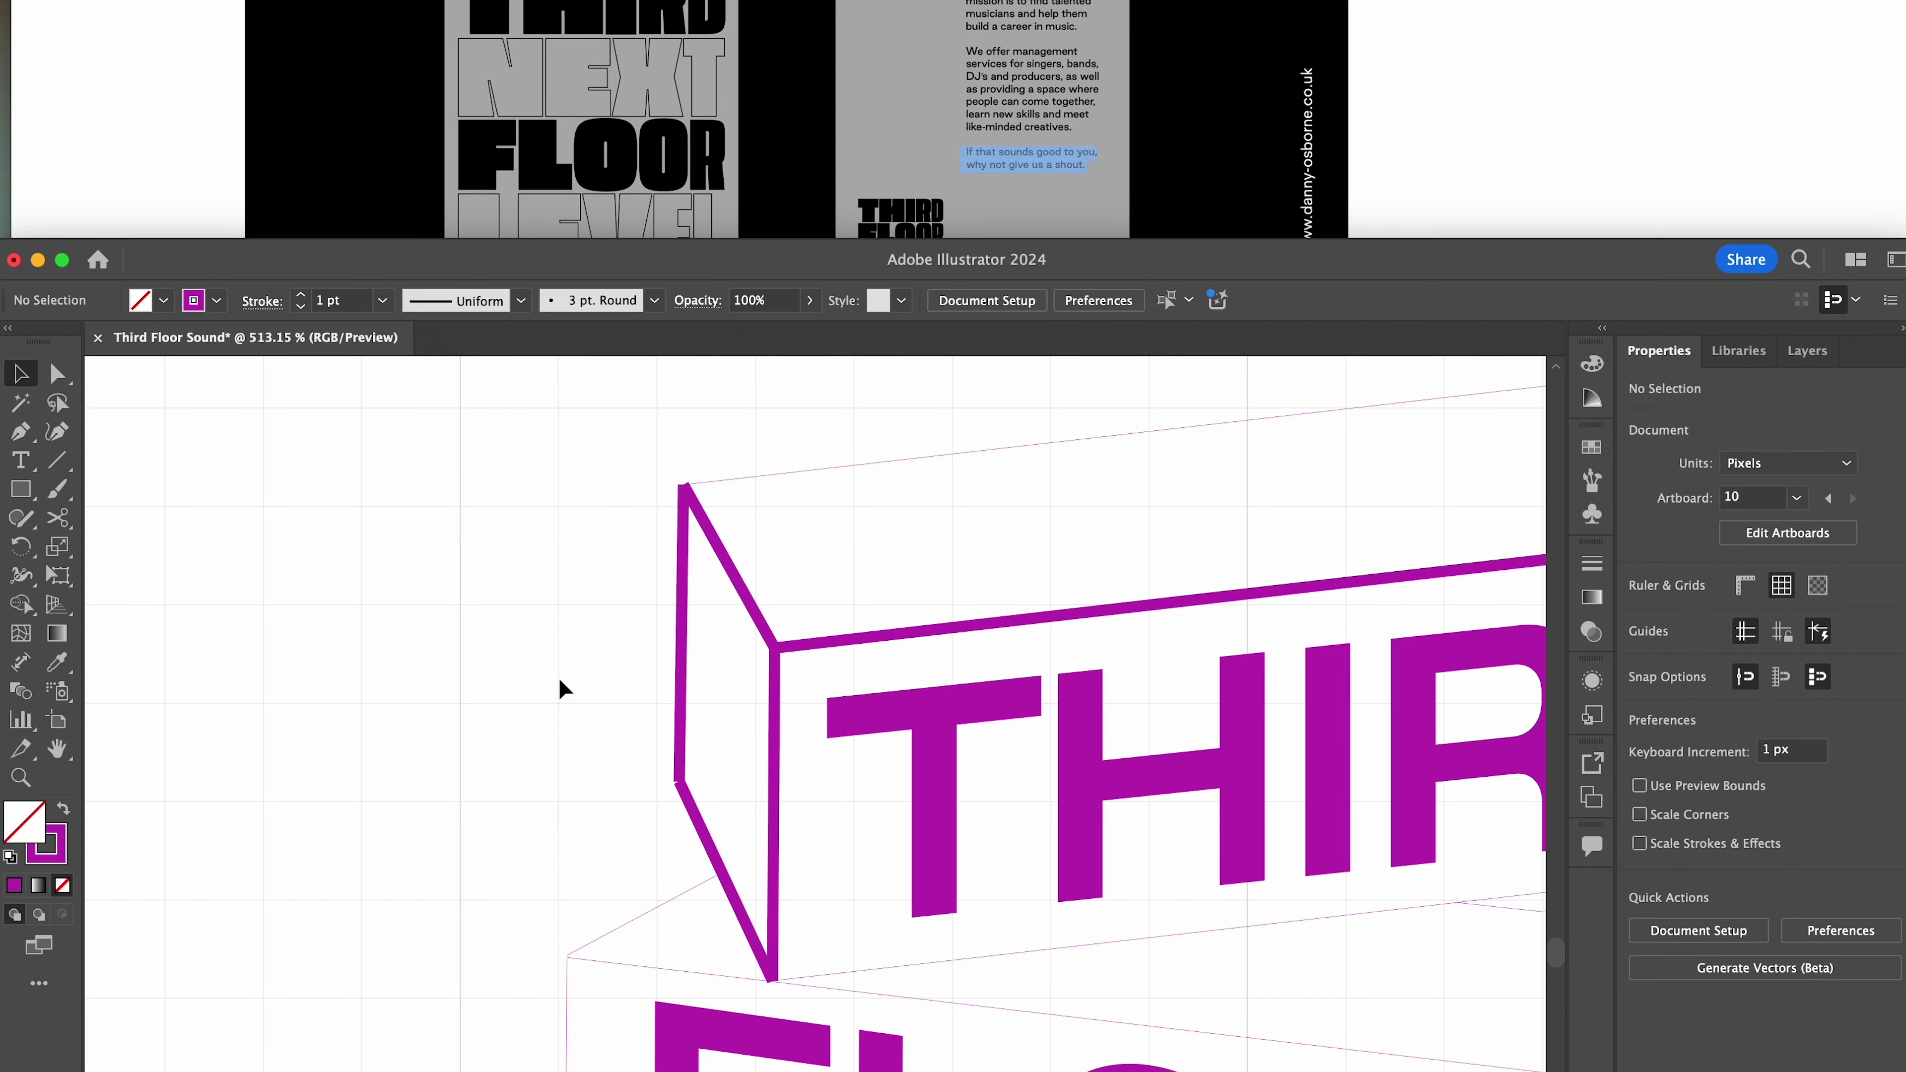
{"action": "scroll", "coordinate": [1088, 383], "scroll_direction": "right", "scroll_amount": 10}
{"action": "key", "text": "F6"}
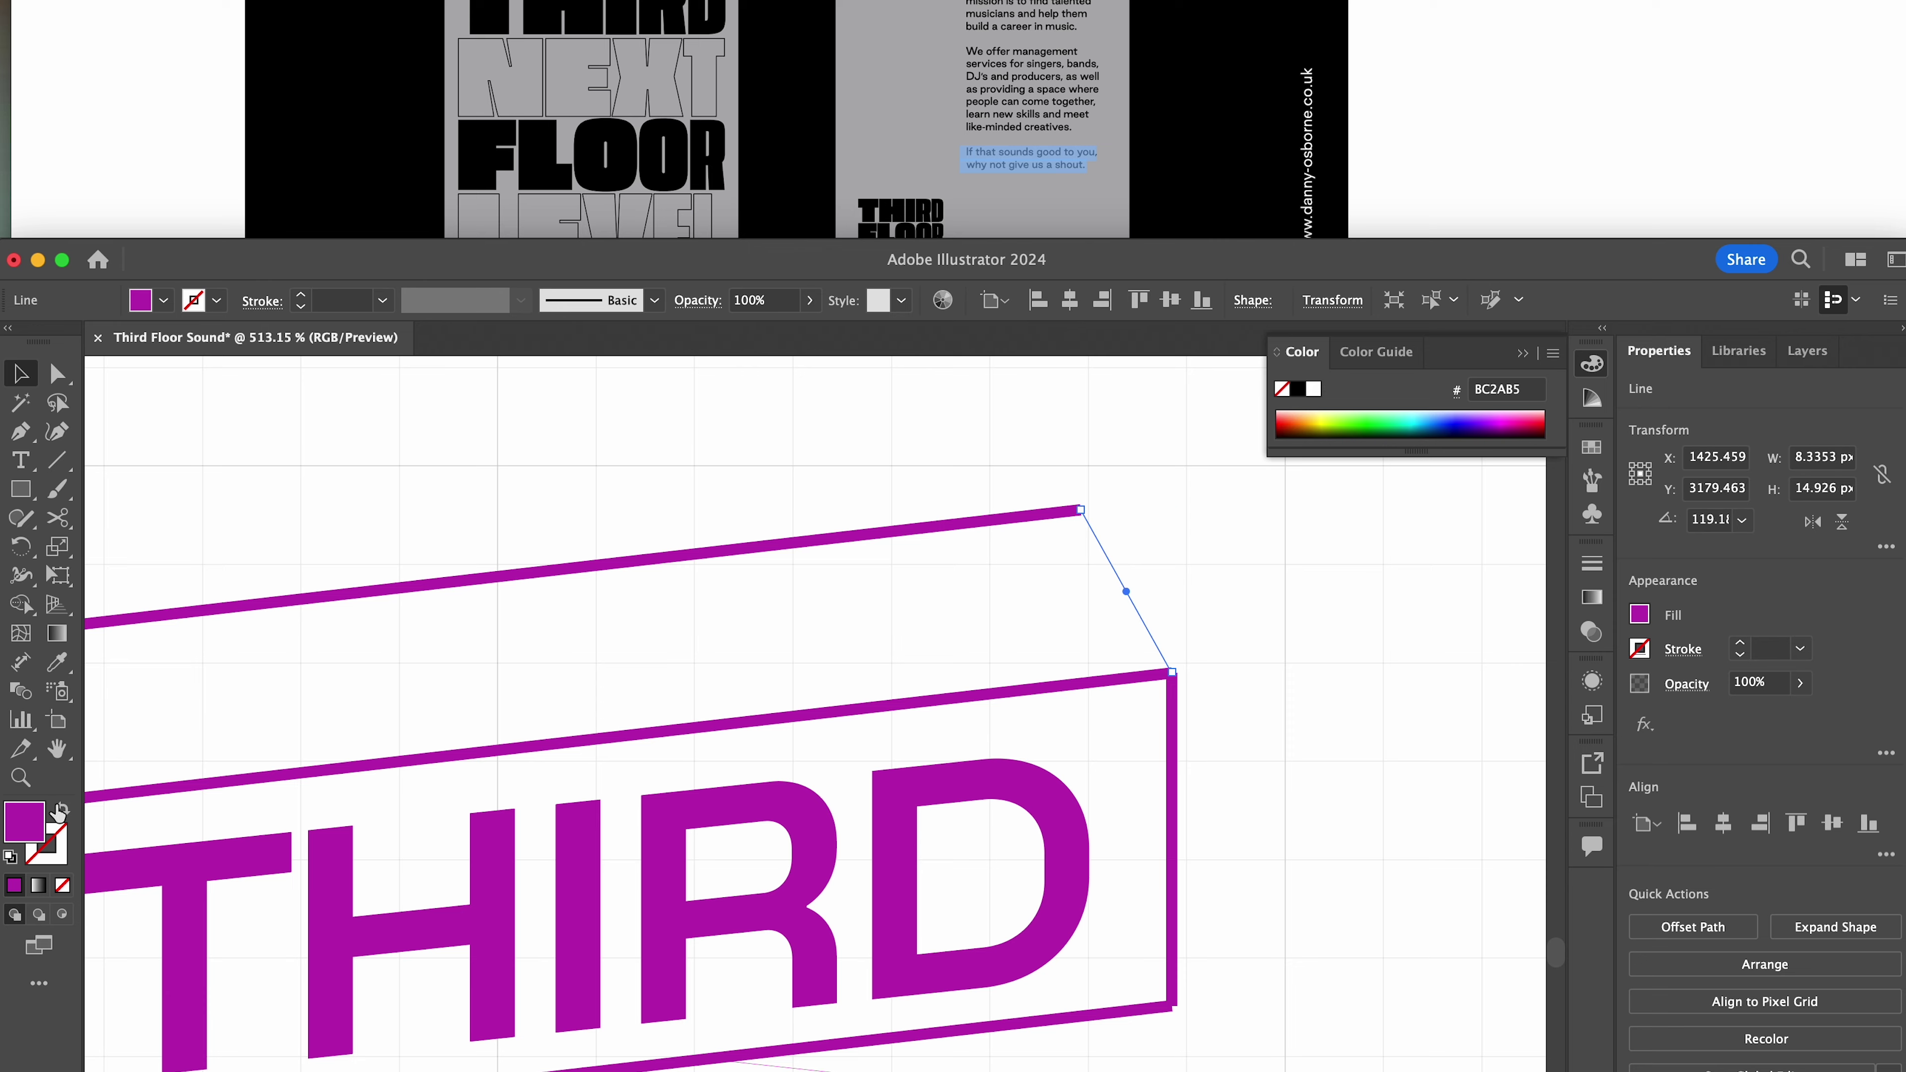
{"action": "scroll", "coordinate": [856, 623], "scroll_direction": "left", "scroll_amount": 7}
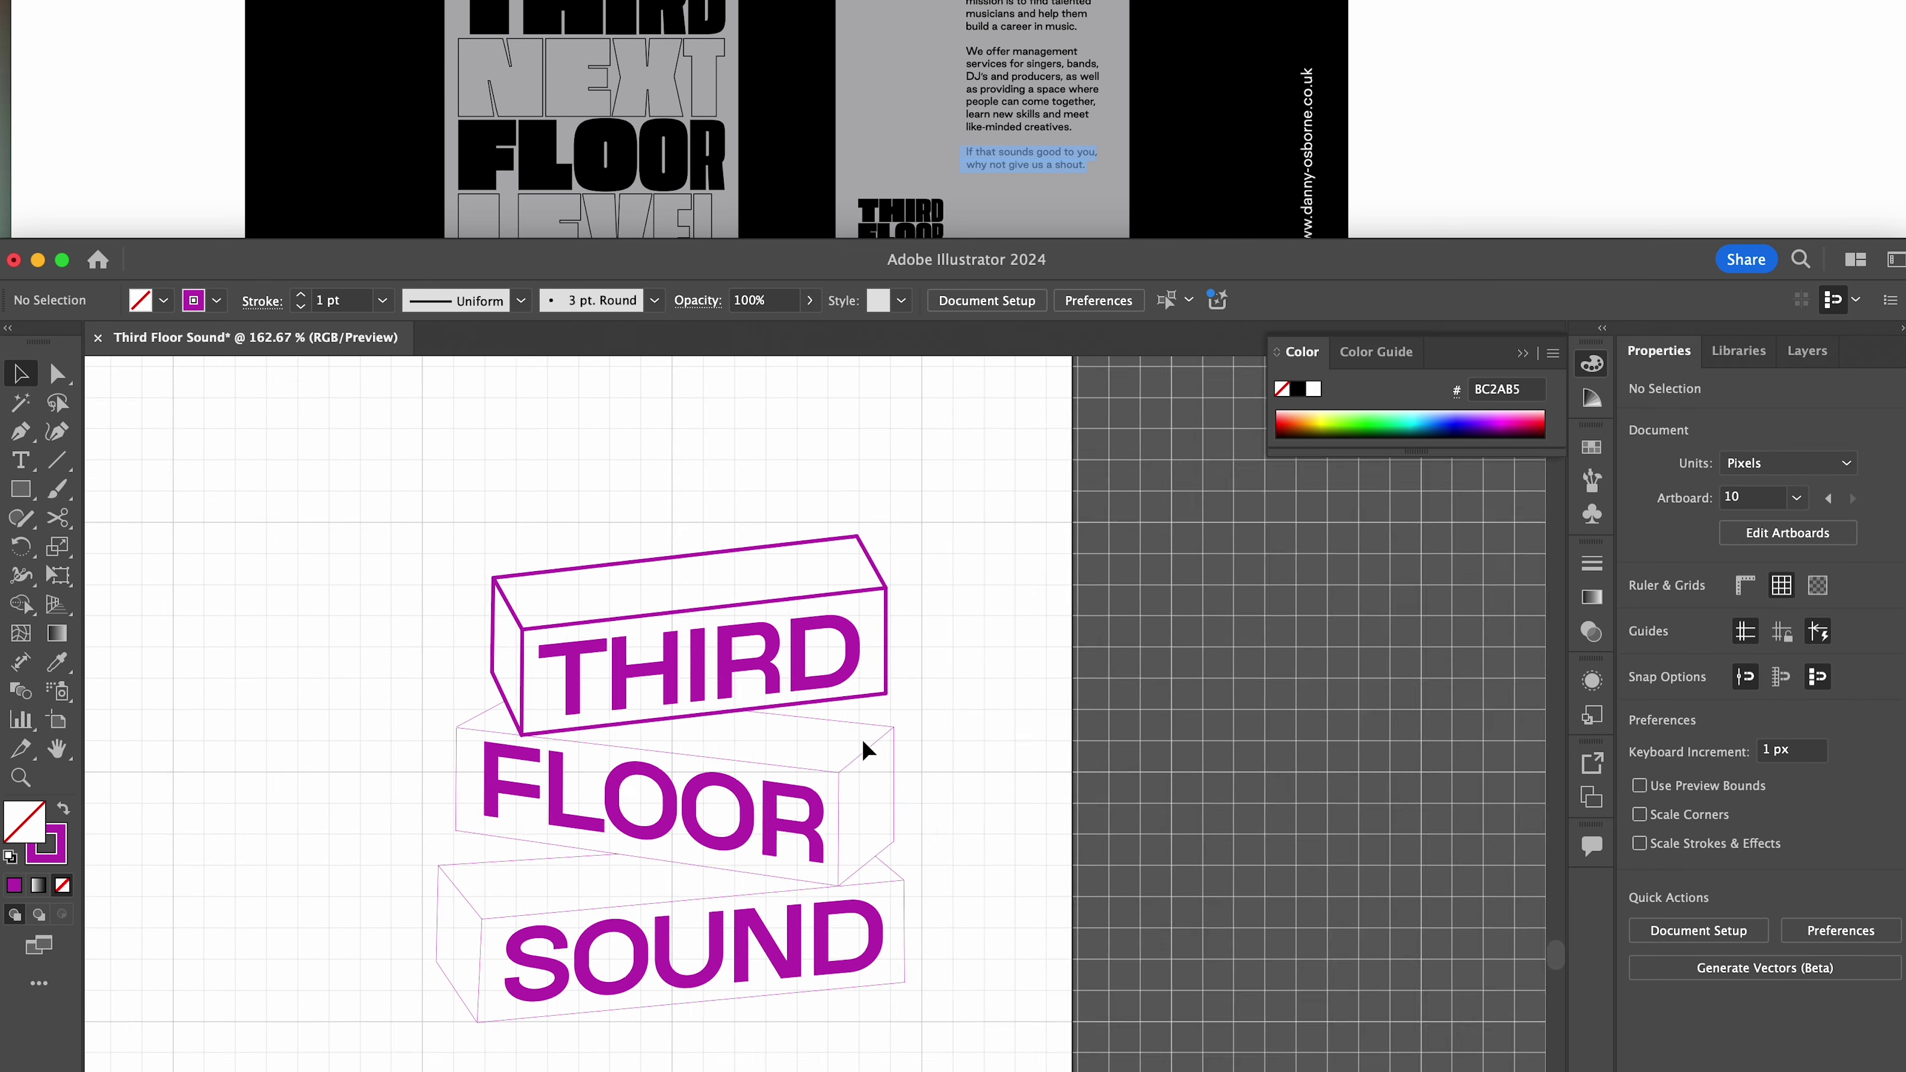
{"action": "left_click", "coordinate": [895, 781]}
{"action": "left_click", "coordinate": [439, 937]}
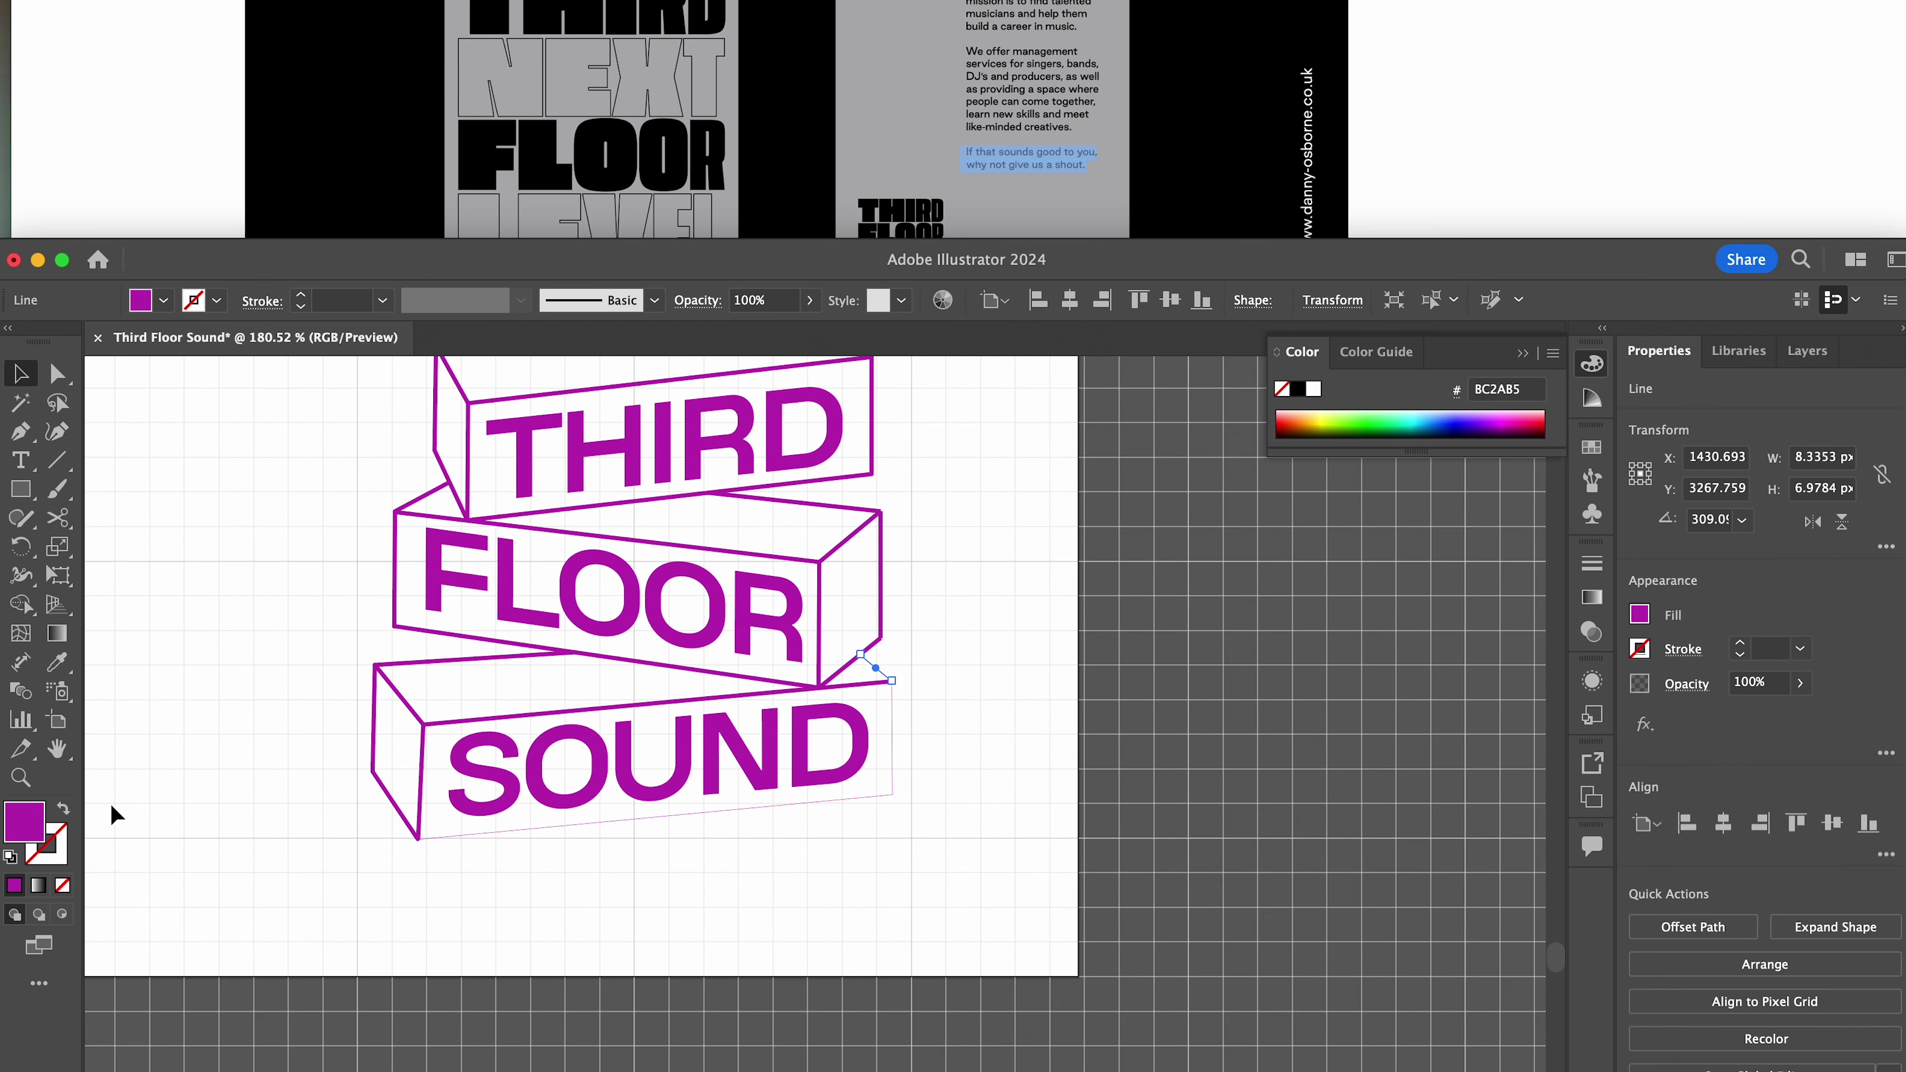
{"action": "left_click", "coordinate": [891, 735]}
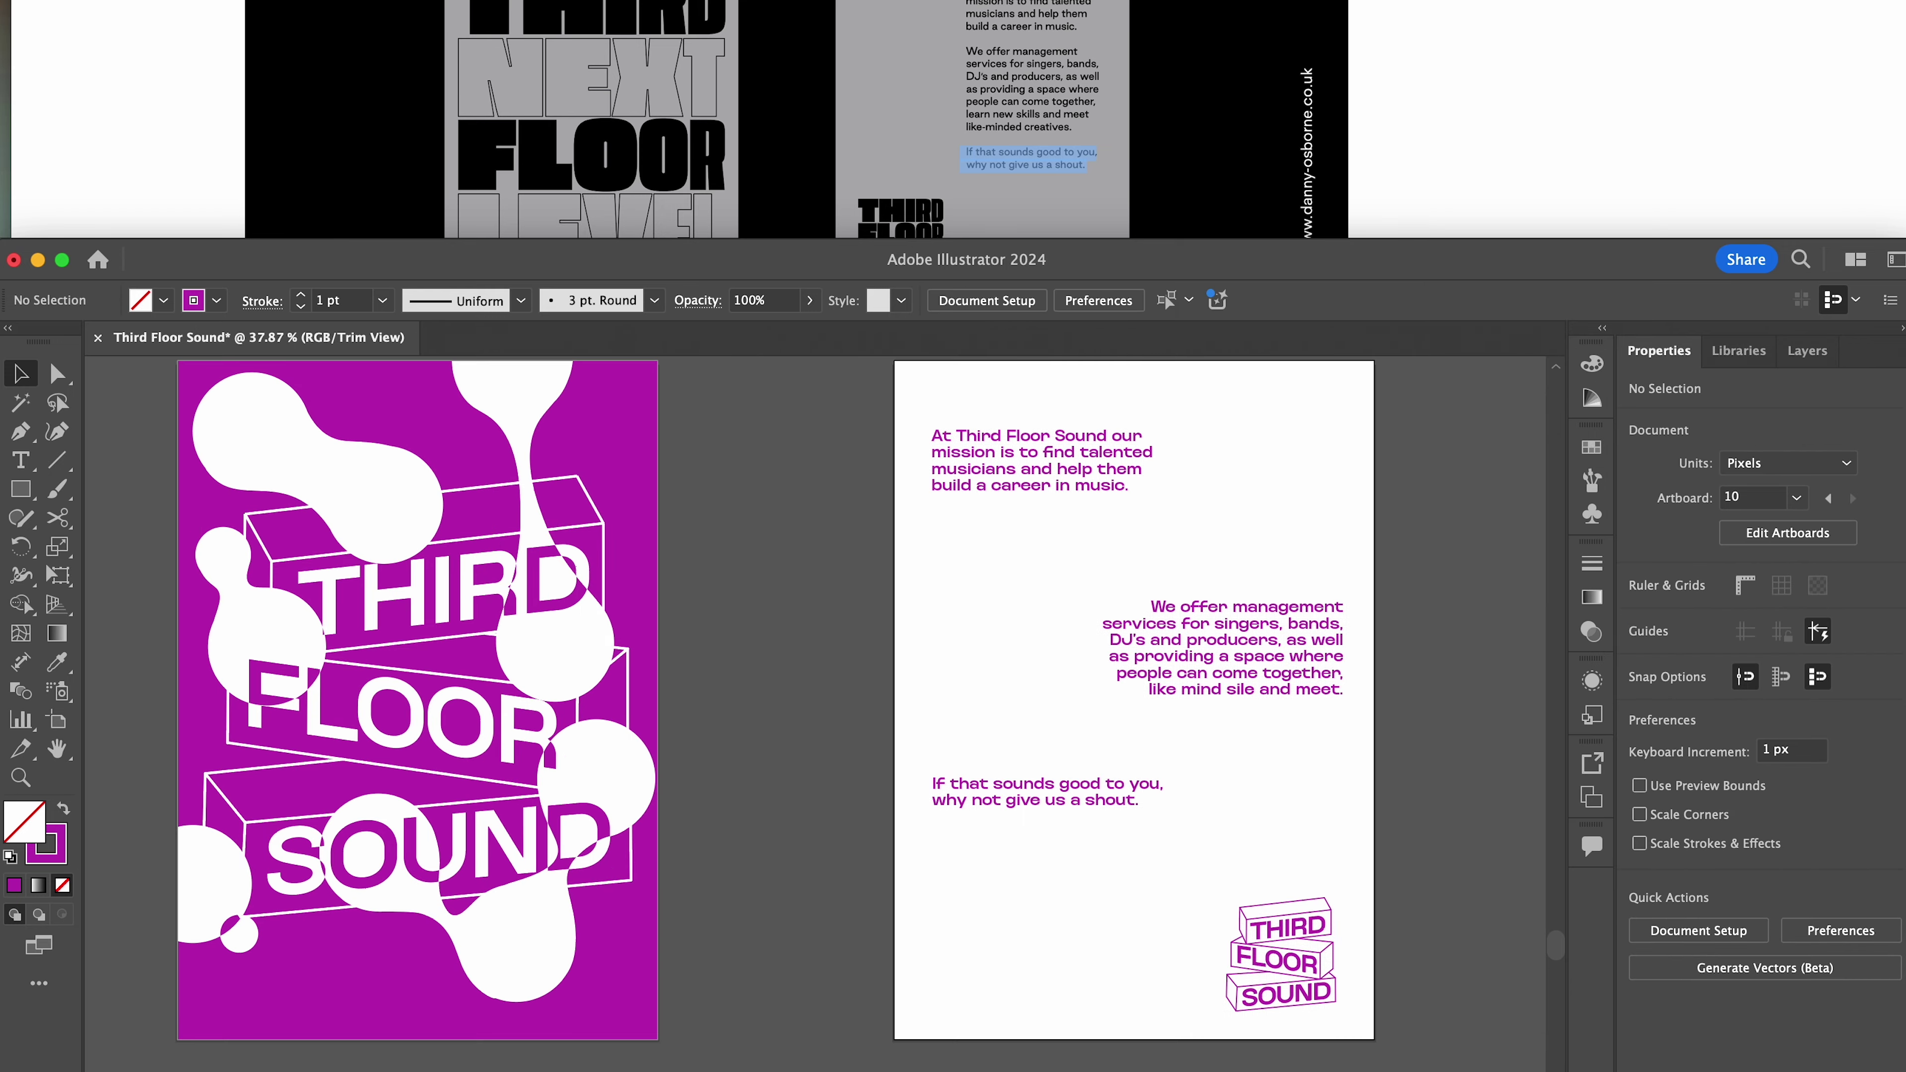
Type the contact block: a phone and e-mail line, a website line, and two street-address lines
{"action": "left_click_drag", "start_coordinate": [1042, 217], "coordinate": [818, 742]}
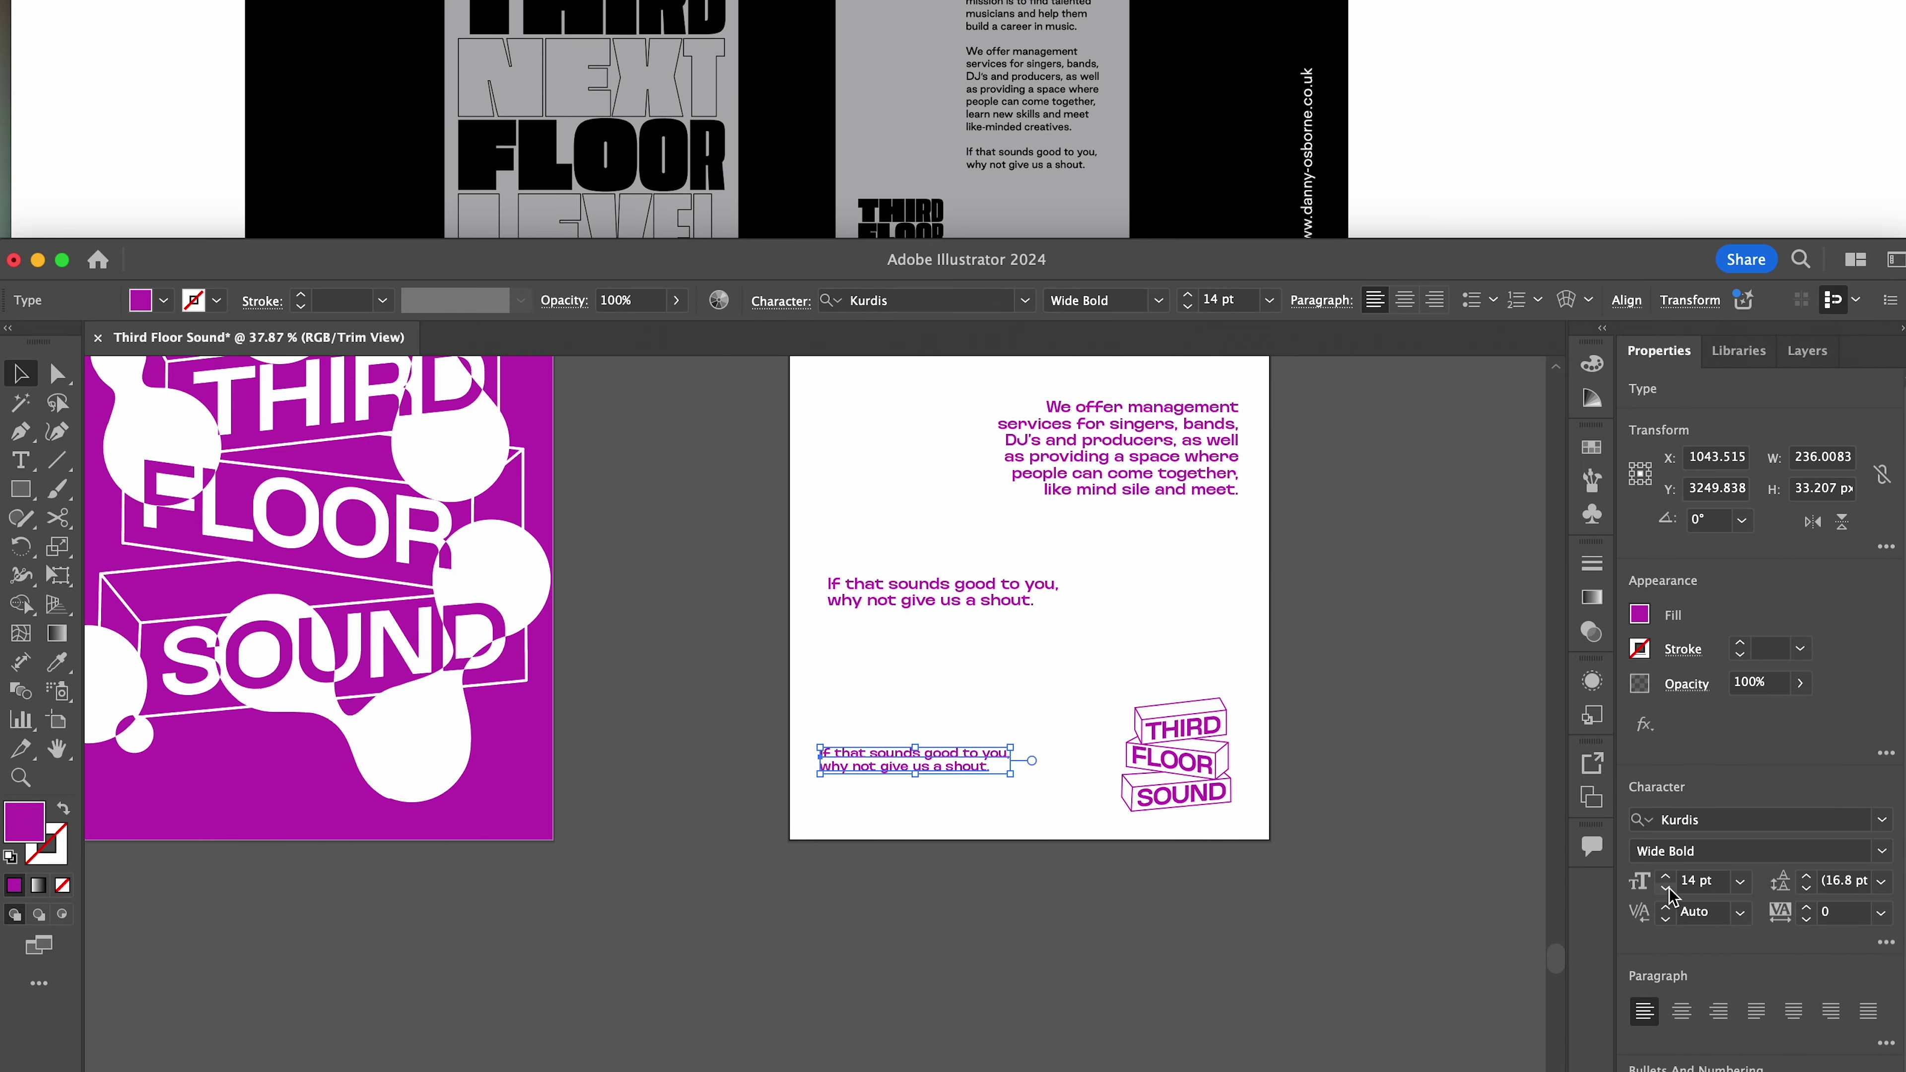
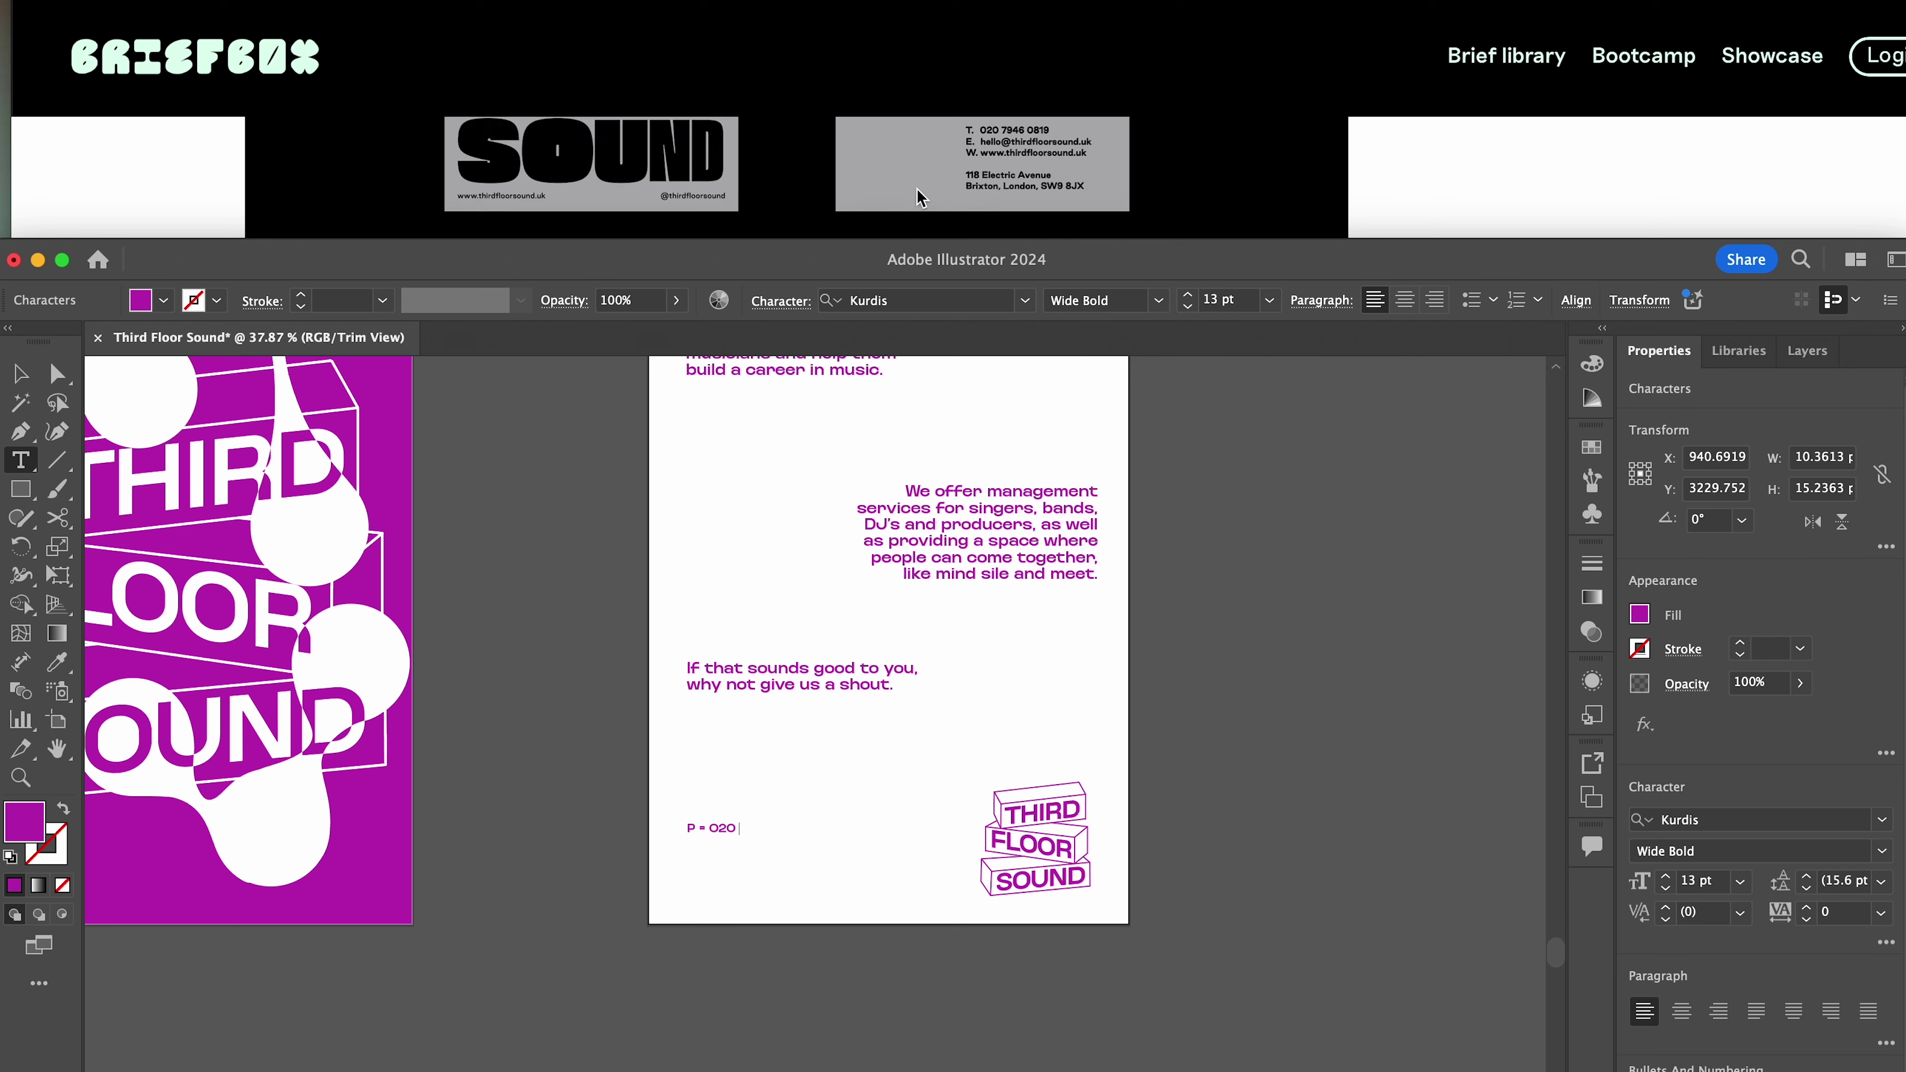
{"action": "key", "text": "Return"}
{"action": "type", "text": "W = www.thirdfloorsound.uk"}
{"action": "key", "text": "Return"}
{"action": "key", "text": "Return"}
{"action": "key", "text": "Return"}
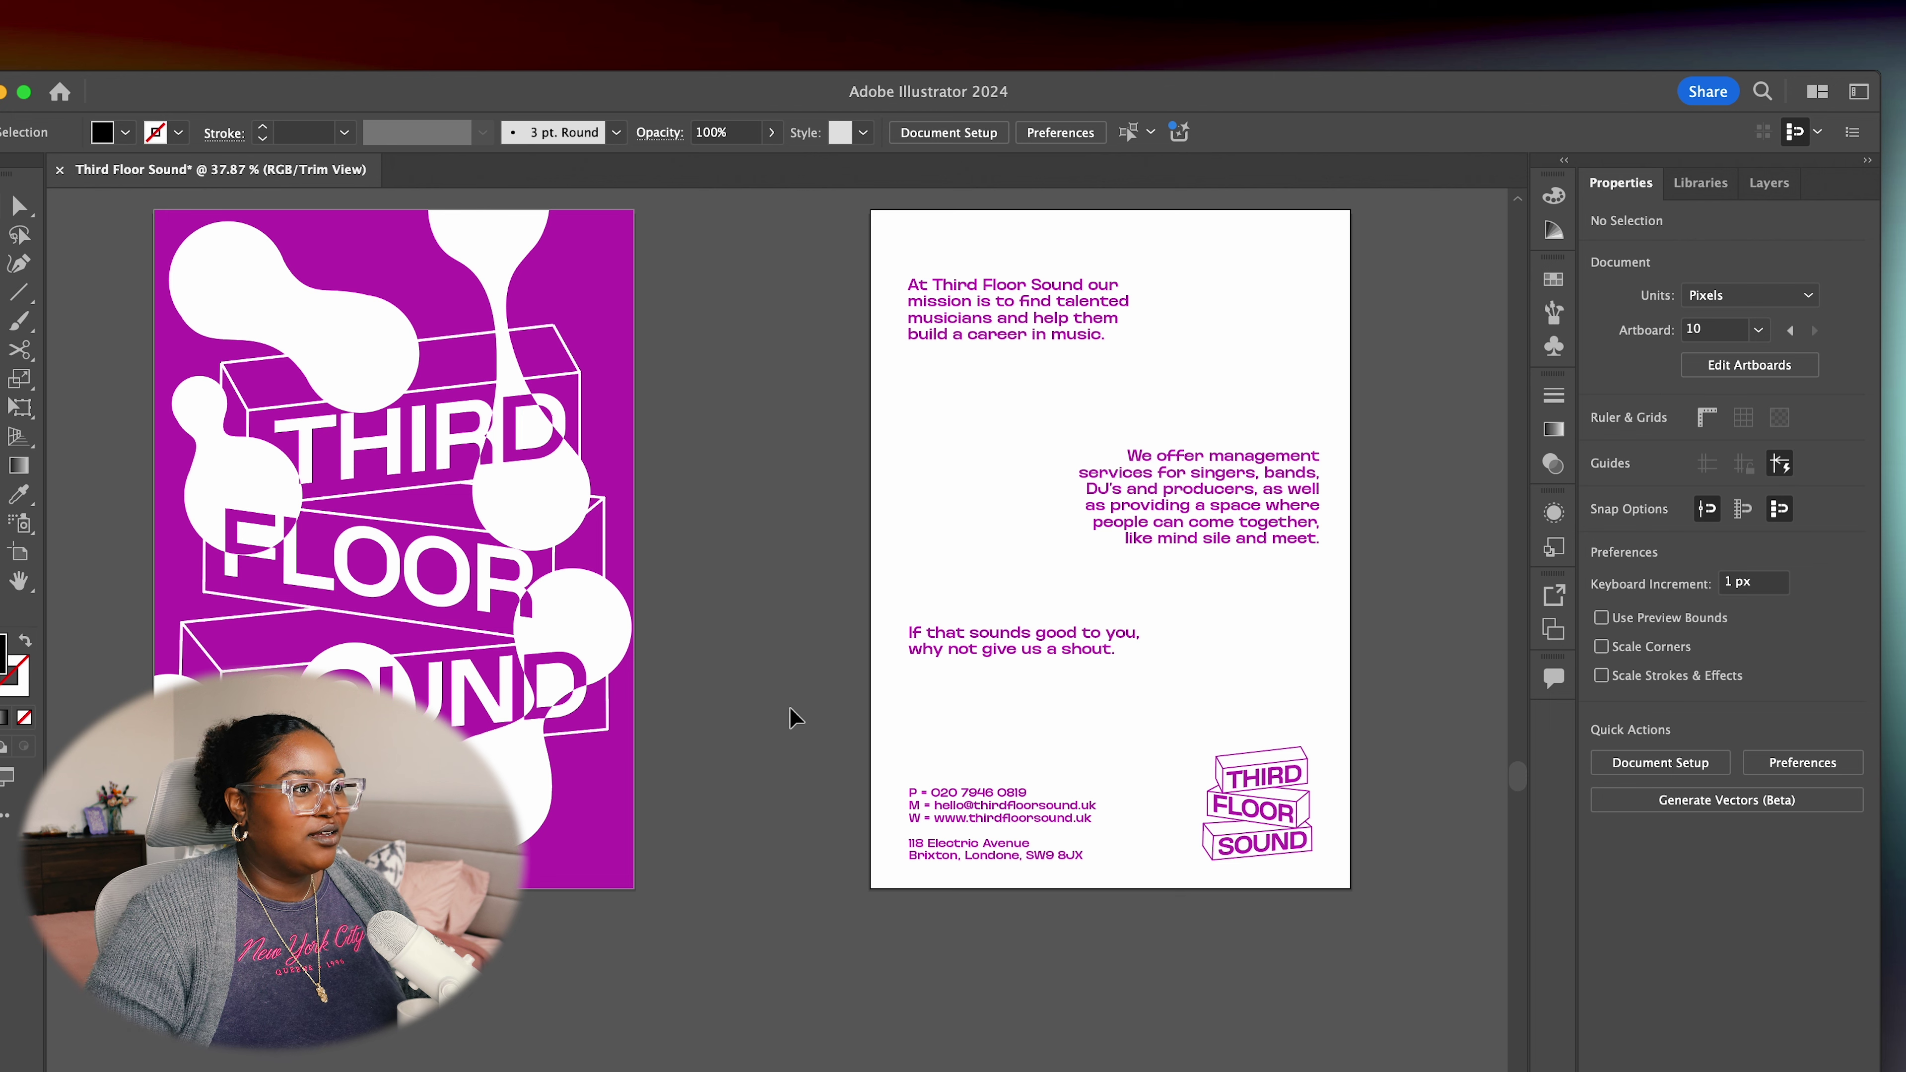
Select the back page's text and logo, then turn off Trim View to show both pages
{"action": "left_click_drag", "start_coordinate": [803, 901], "coordinate": [842, 924]}
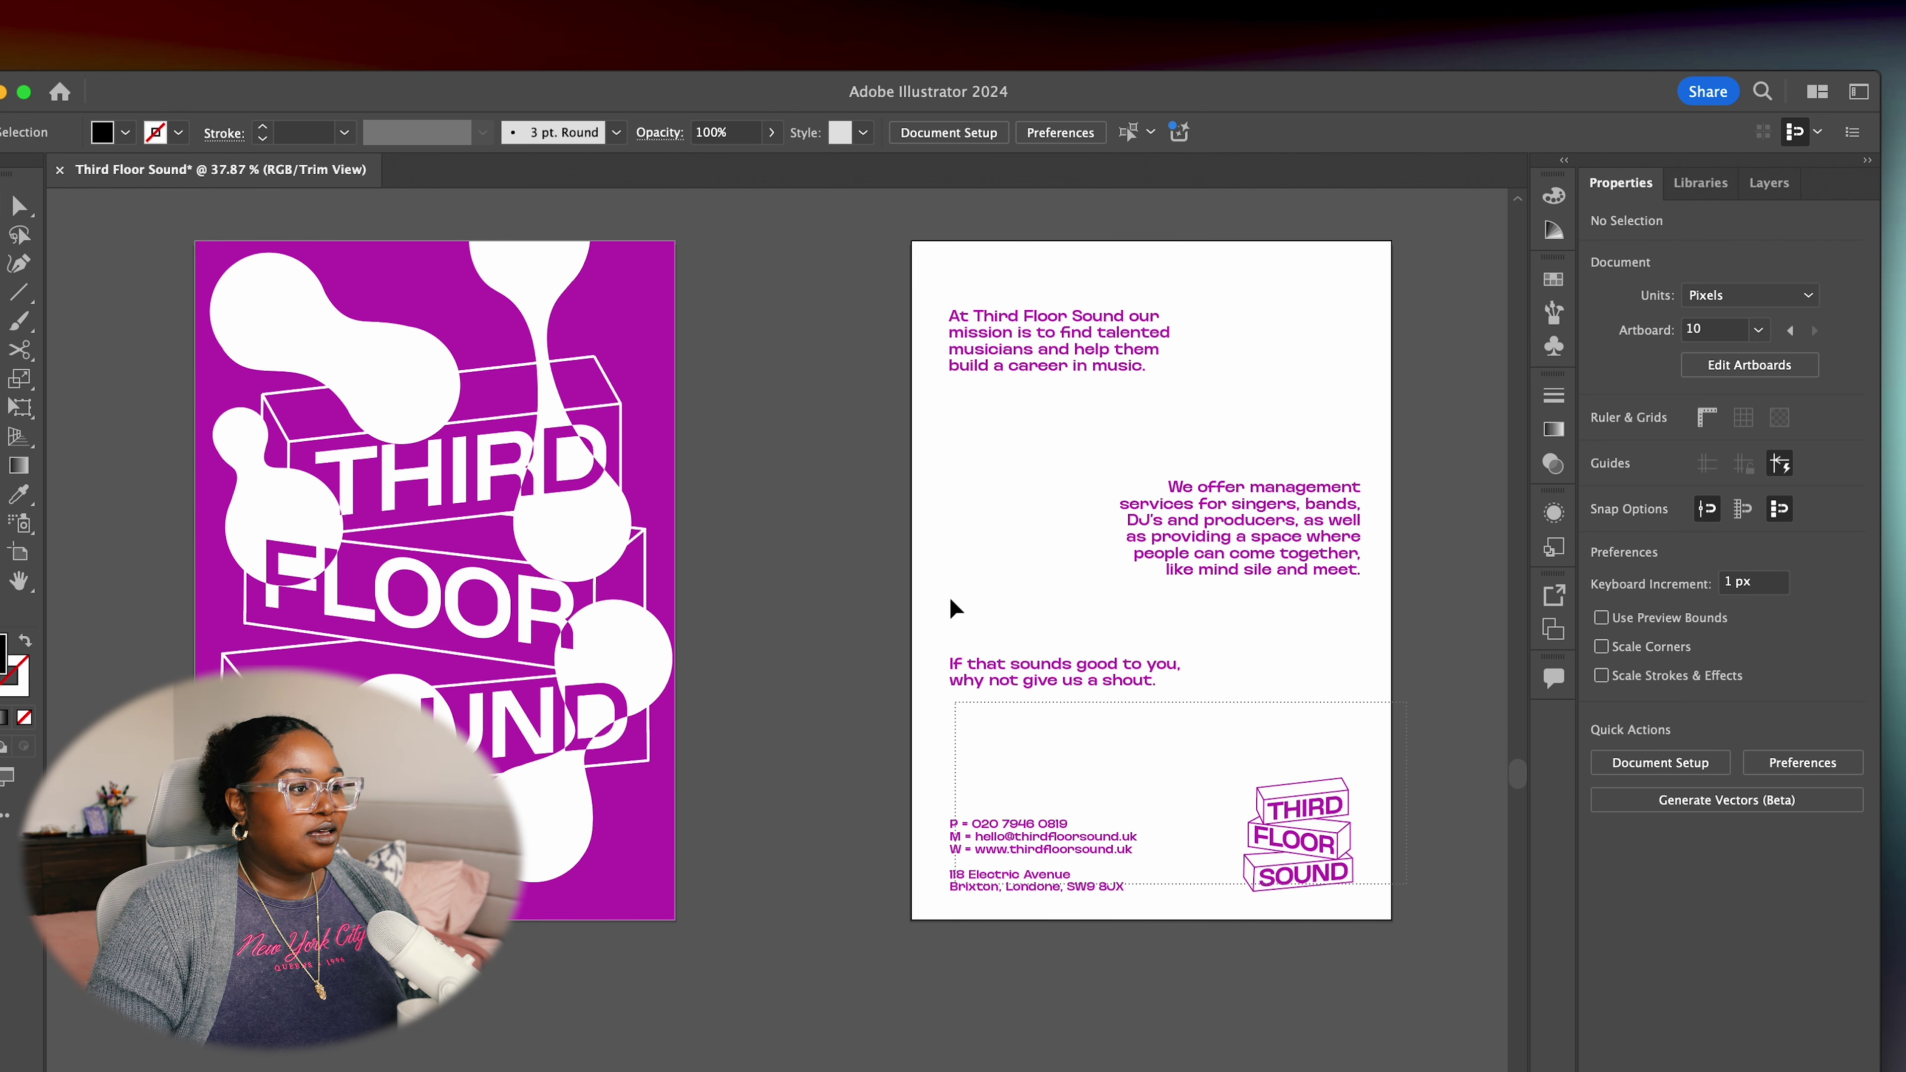
{"action": "left_click_drag", "start_coordinate": [947, 394], "coordinate": [1298, 938]}
{"action": "left_click_drag", "start_coordinate": [1383, 893], "coordinate": [796, 178]}
{"action": "left_click", "coordinate": [413, 0]}
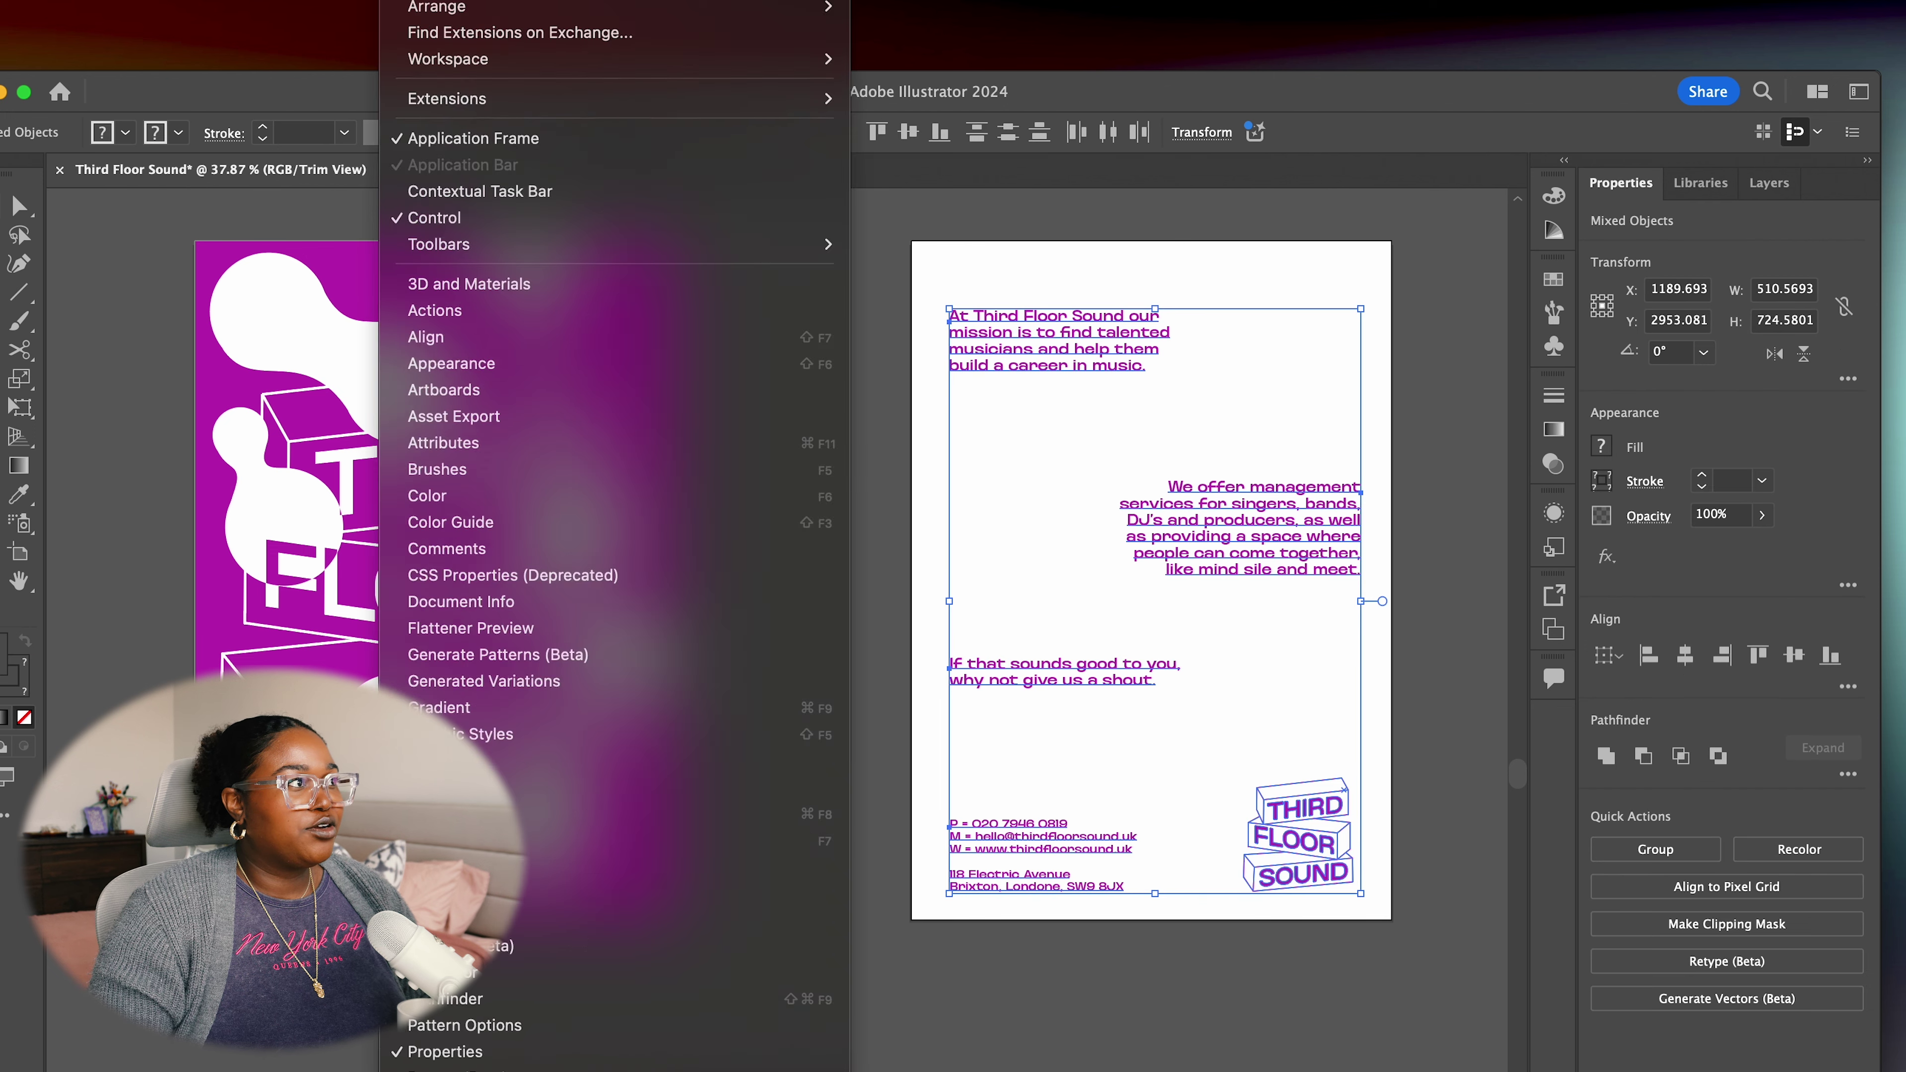
{"action": "mouse_move", "coordinate": [345, 0]}
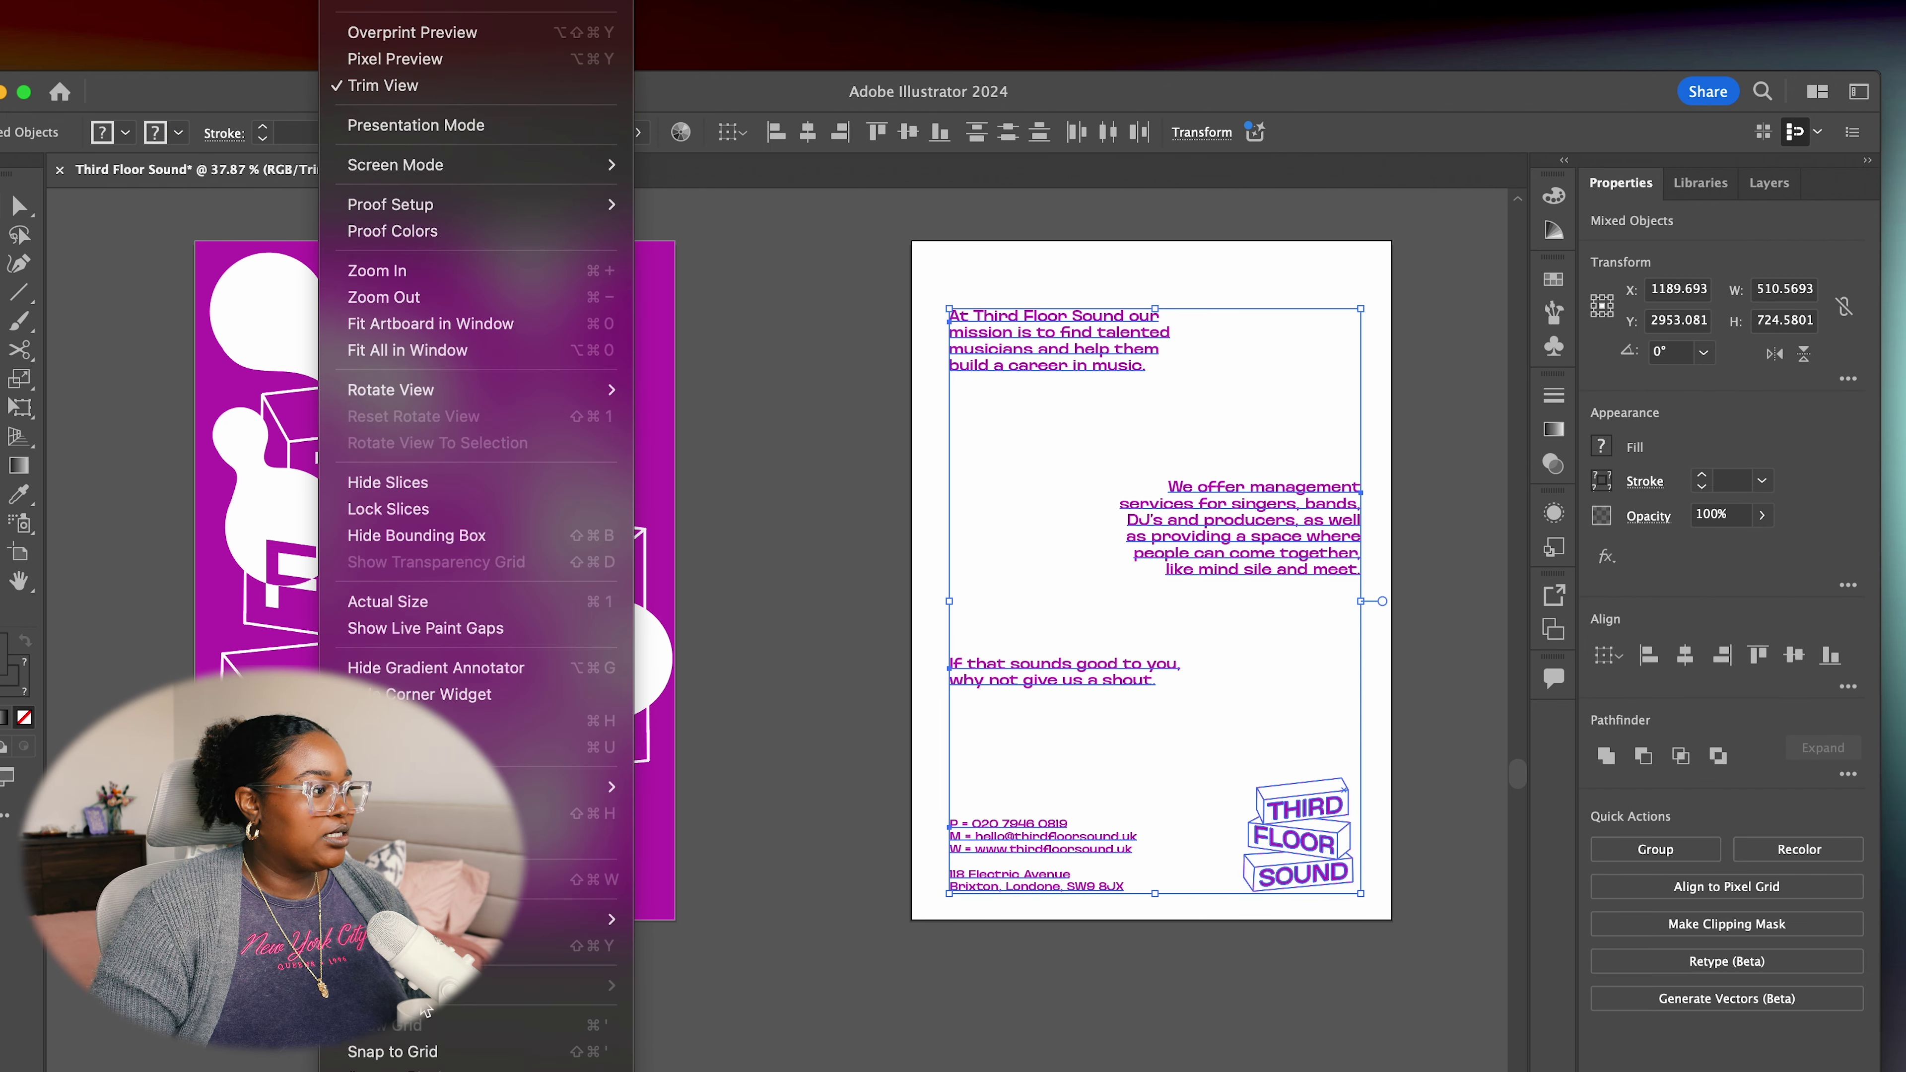
{"action": "left_click", "coordinate": [449, 83]}
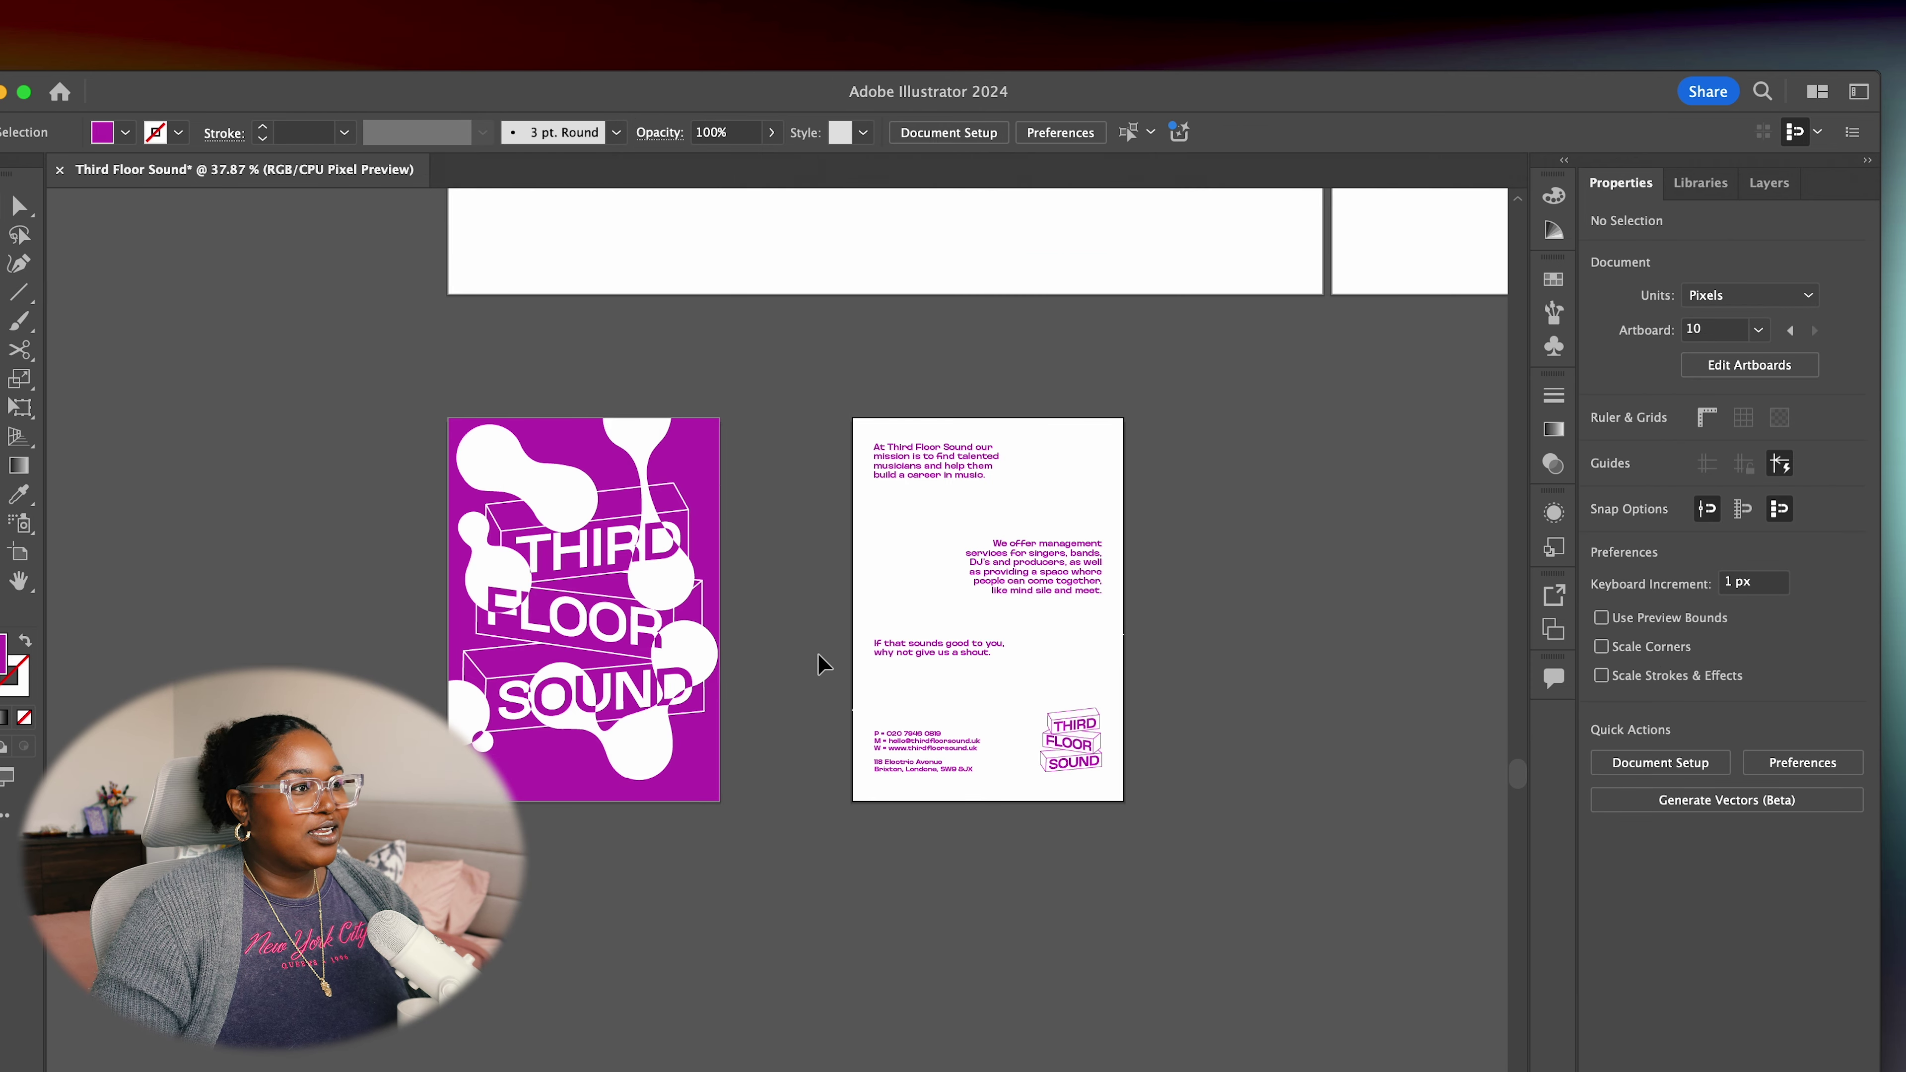
{"action": "scroll", "coordinate": [806, 664], "scroll_direction": "up", "scroll_amount": 3}
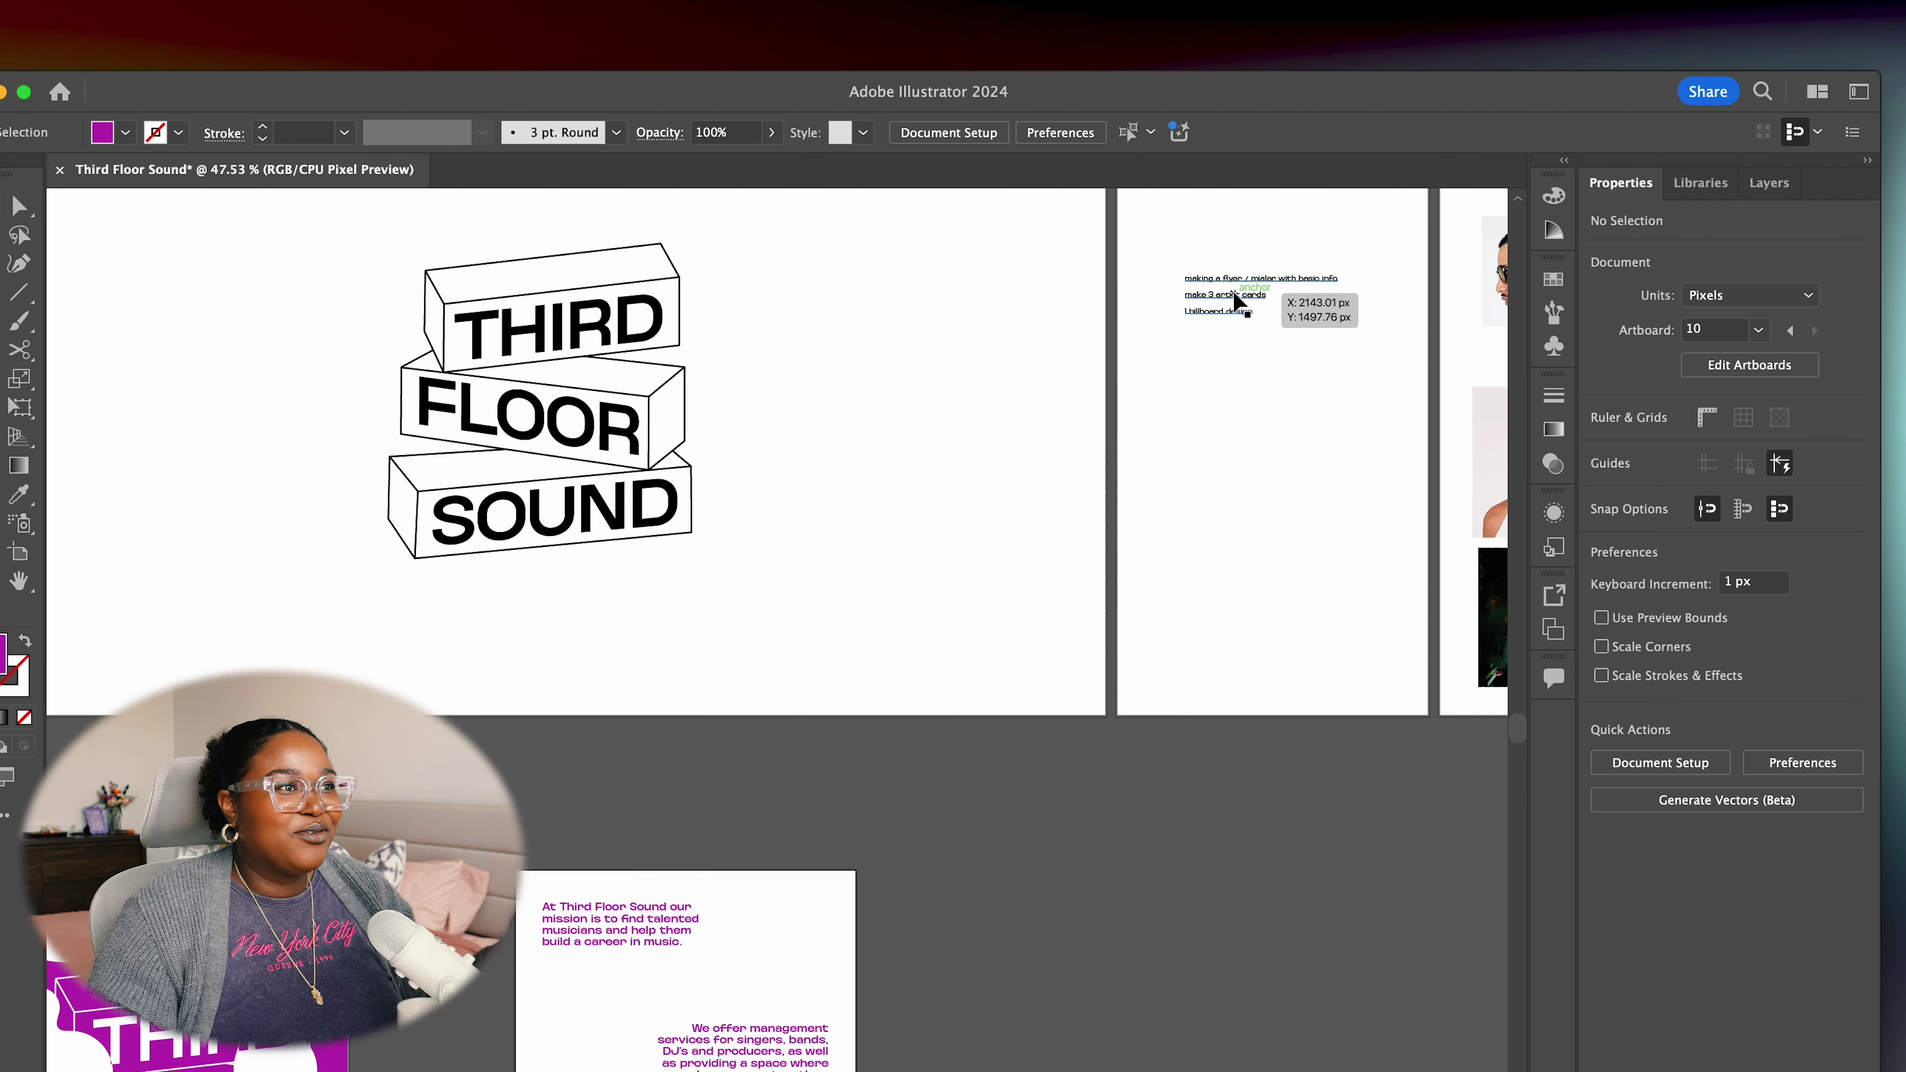
Delete the flyer/mailer line from the notes, leaving 'make 3 artist cards' and '1 billboard design'
{"action": "scroll", "coordinate": [1230, 300], "scroll_direction": "up", "scroll_amount": 10}
{"action": "left_click", "coordinate": [1253, 288]}
{"action": "double_click", "coordinate": [1291, 278]}
{"action": "double_click", "coordinate": [1290, 277]}
{"action": "triple_click", "coordinate": [1290, 276]}
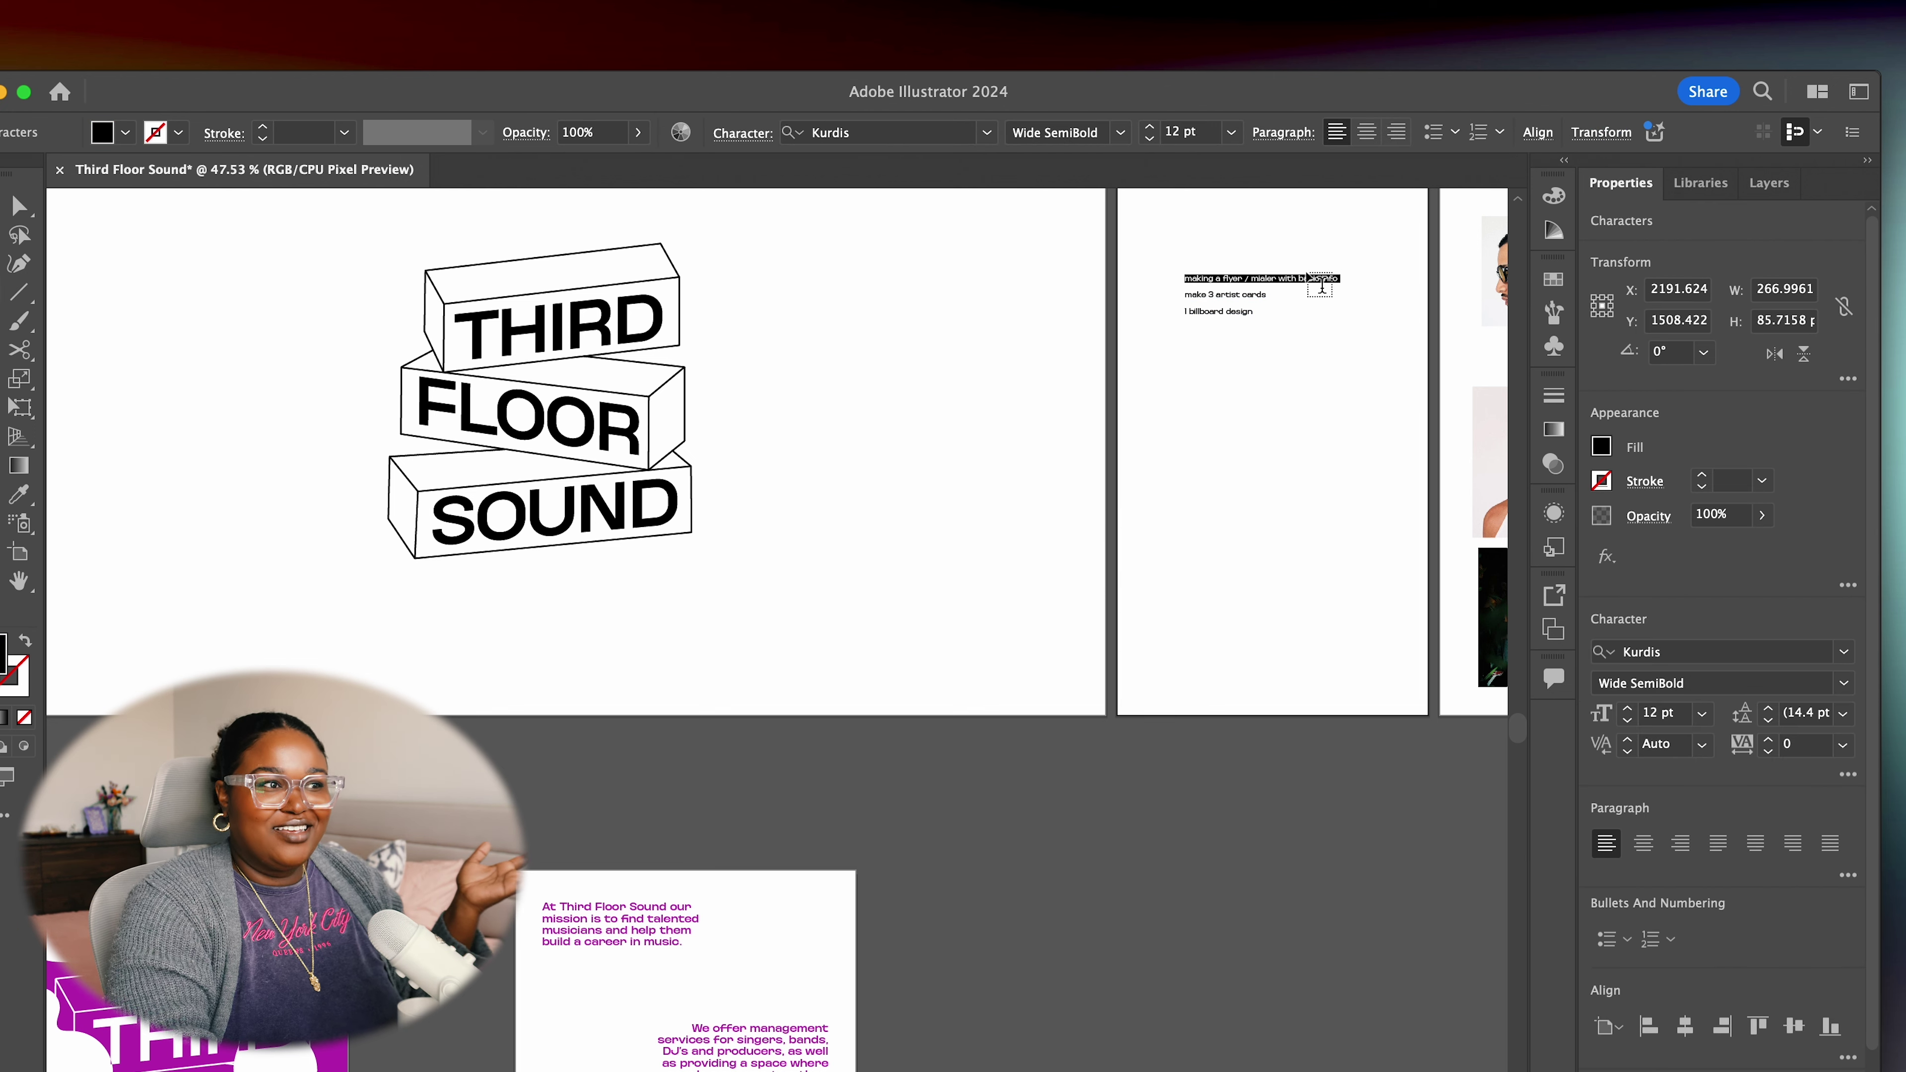
{"action": "key", "text": "BackSpace"}
{"action": "key", "text": "Escape"}
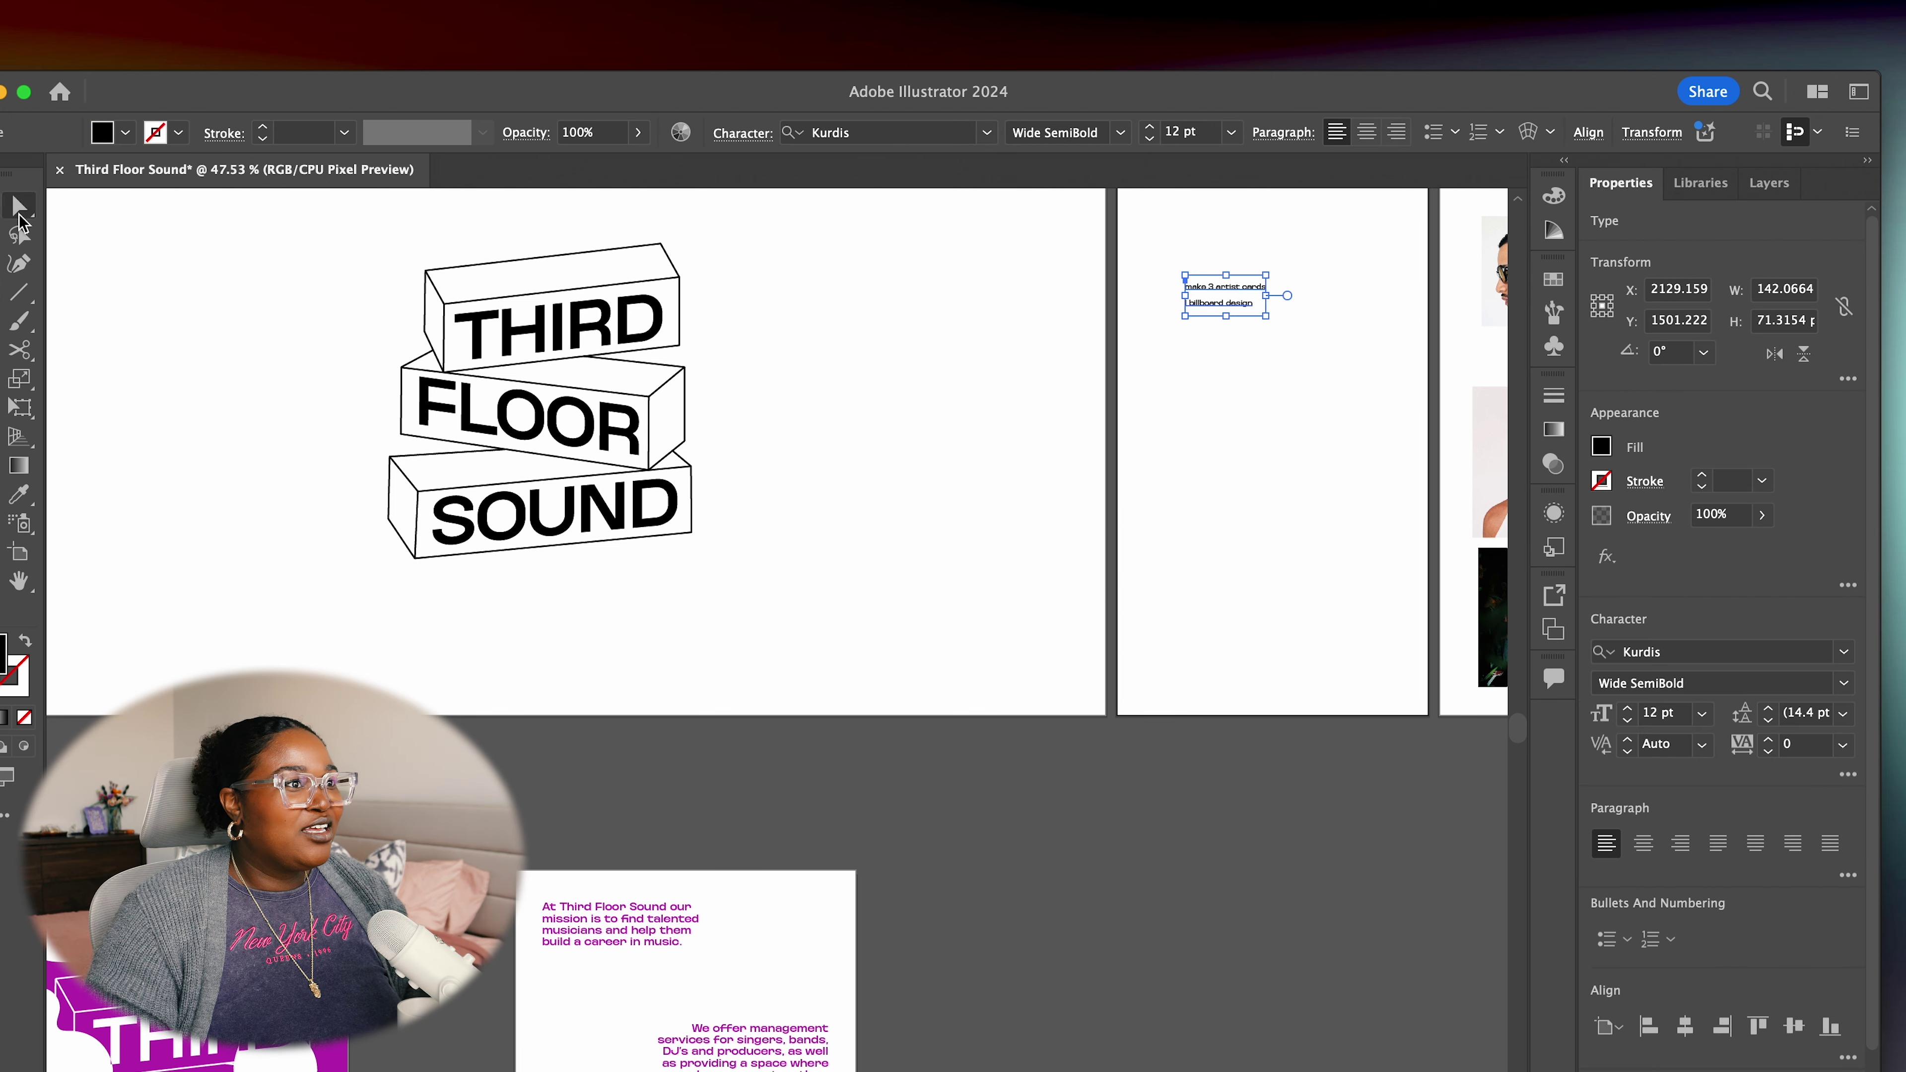
{"action": "left_click", "coordinate": [1117, 502]}
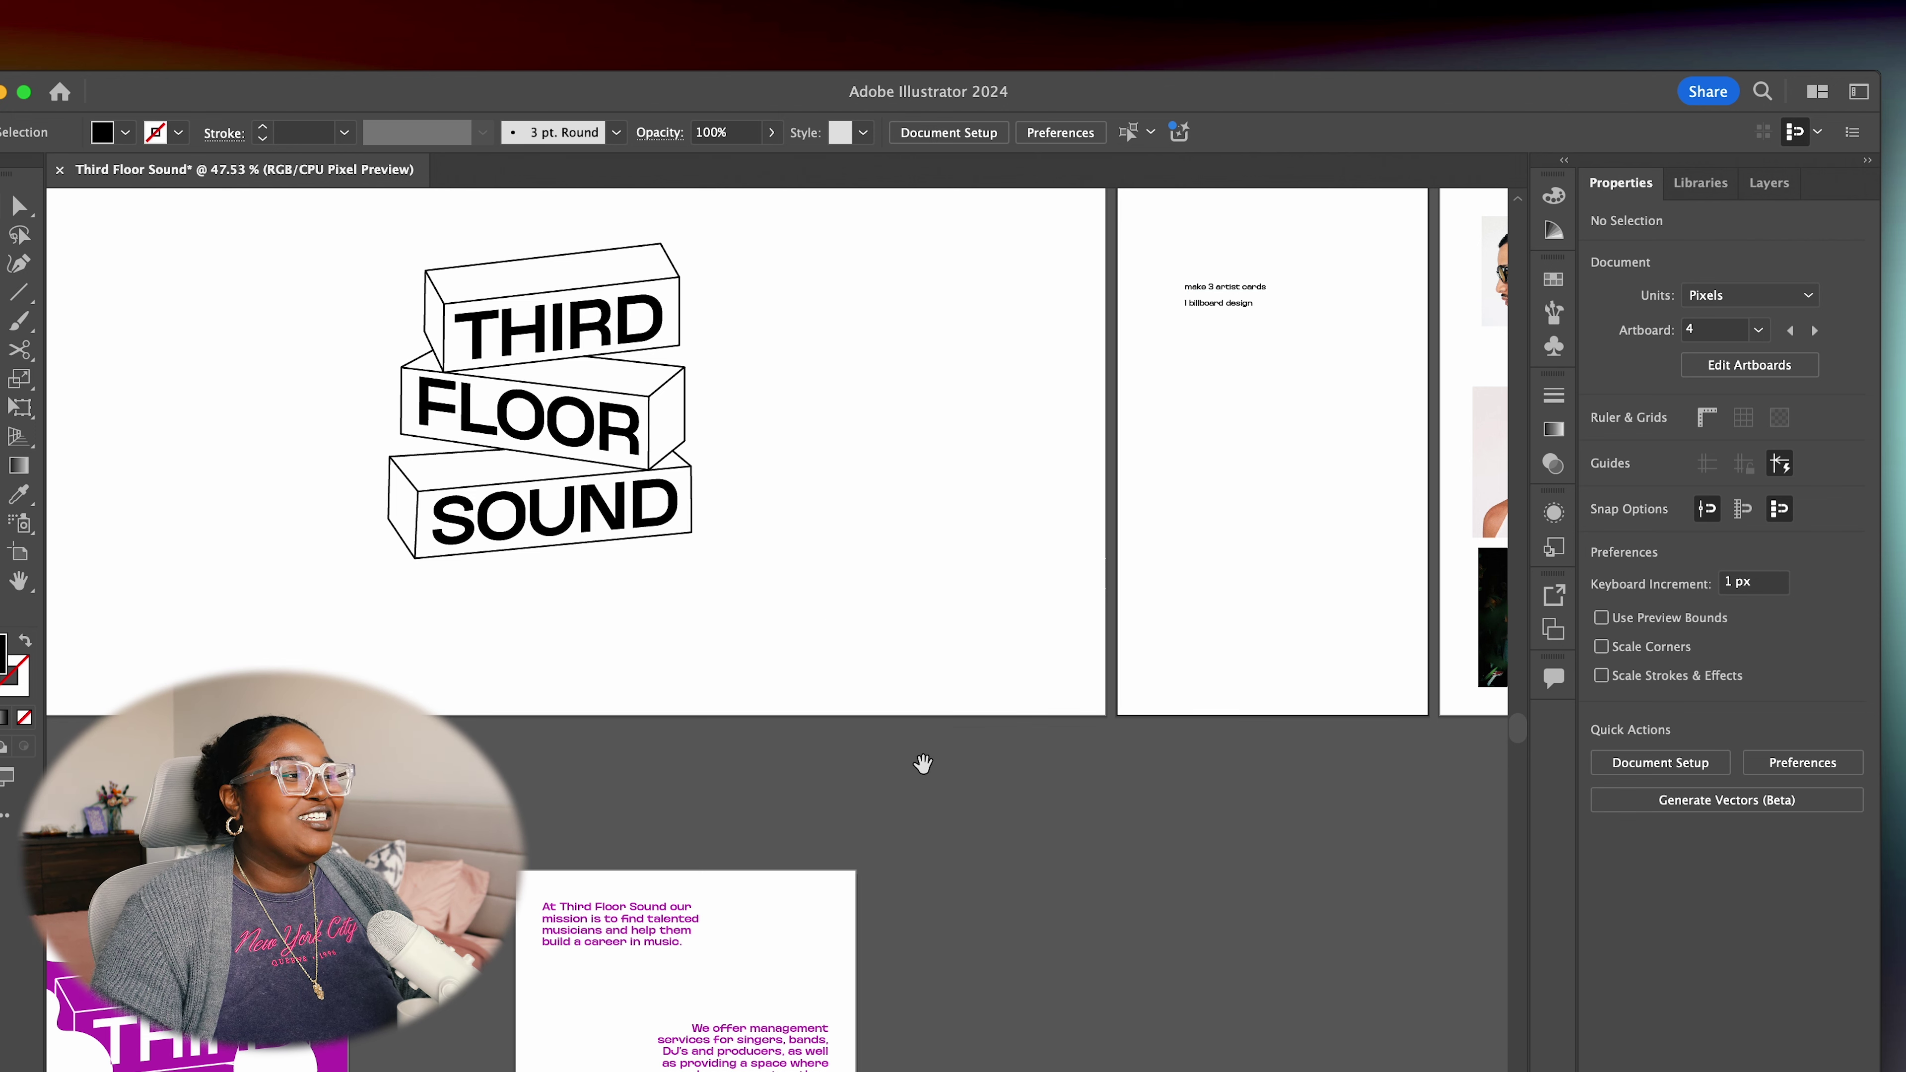
{"action": "left_click_drag", "start_coordinate": [892, 789], "coordinate": [871, 841]}
{"action": "scroll", "coordinate": [872, 841], "scroll_direction": "right", "scroll_amount": 10}
{"action": "scroll", "coordinate": [864, 761], "scroll_direction": "up", "scroll_amount": 3}
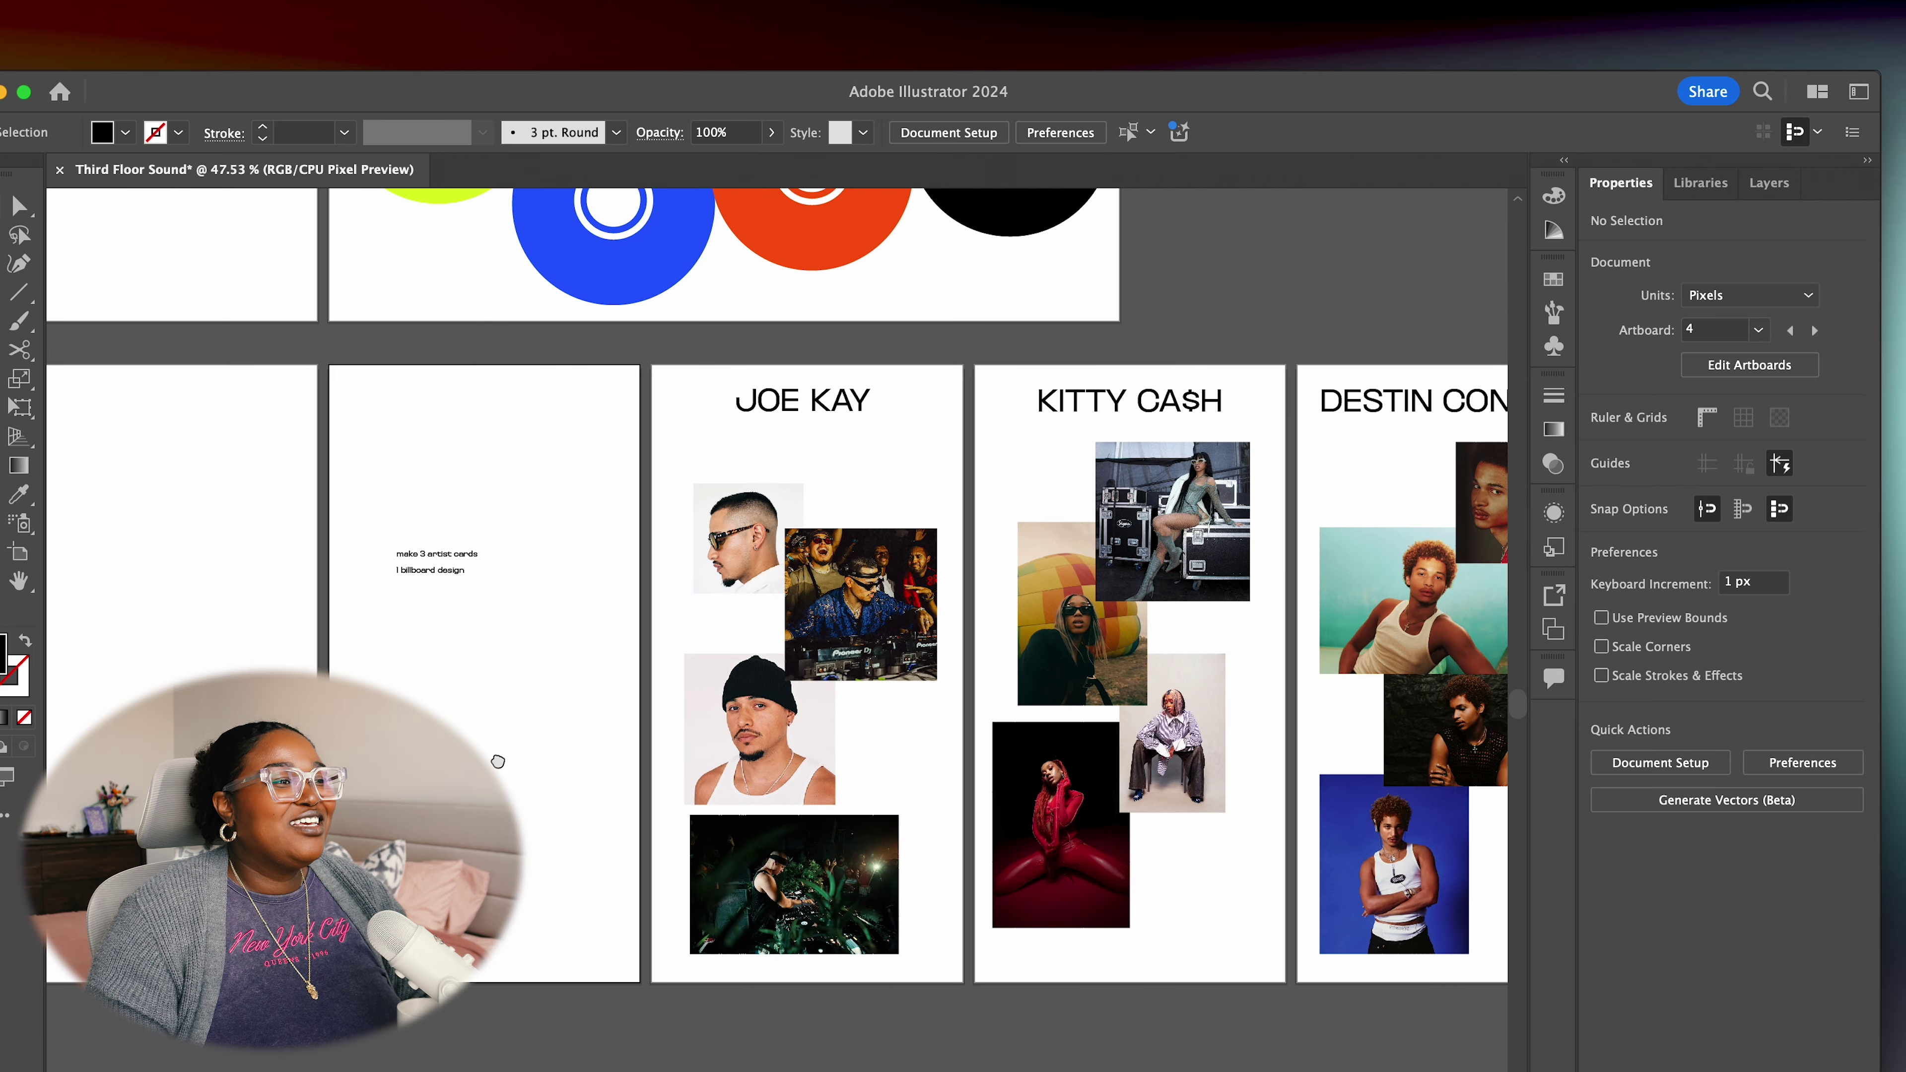
{"action": "scroll", "coordinate": [986, 539], "scroll_direction": "right", "scroll_amount": 5}
{"action": "scroll", "coordinate": [987, 539], "scroll_direction": "right", "scroll_amount": 3}
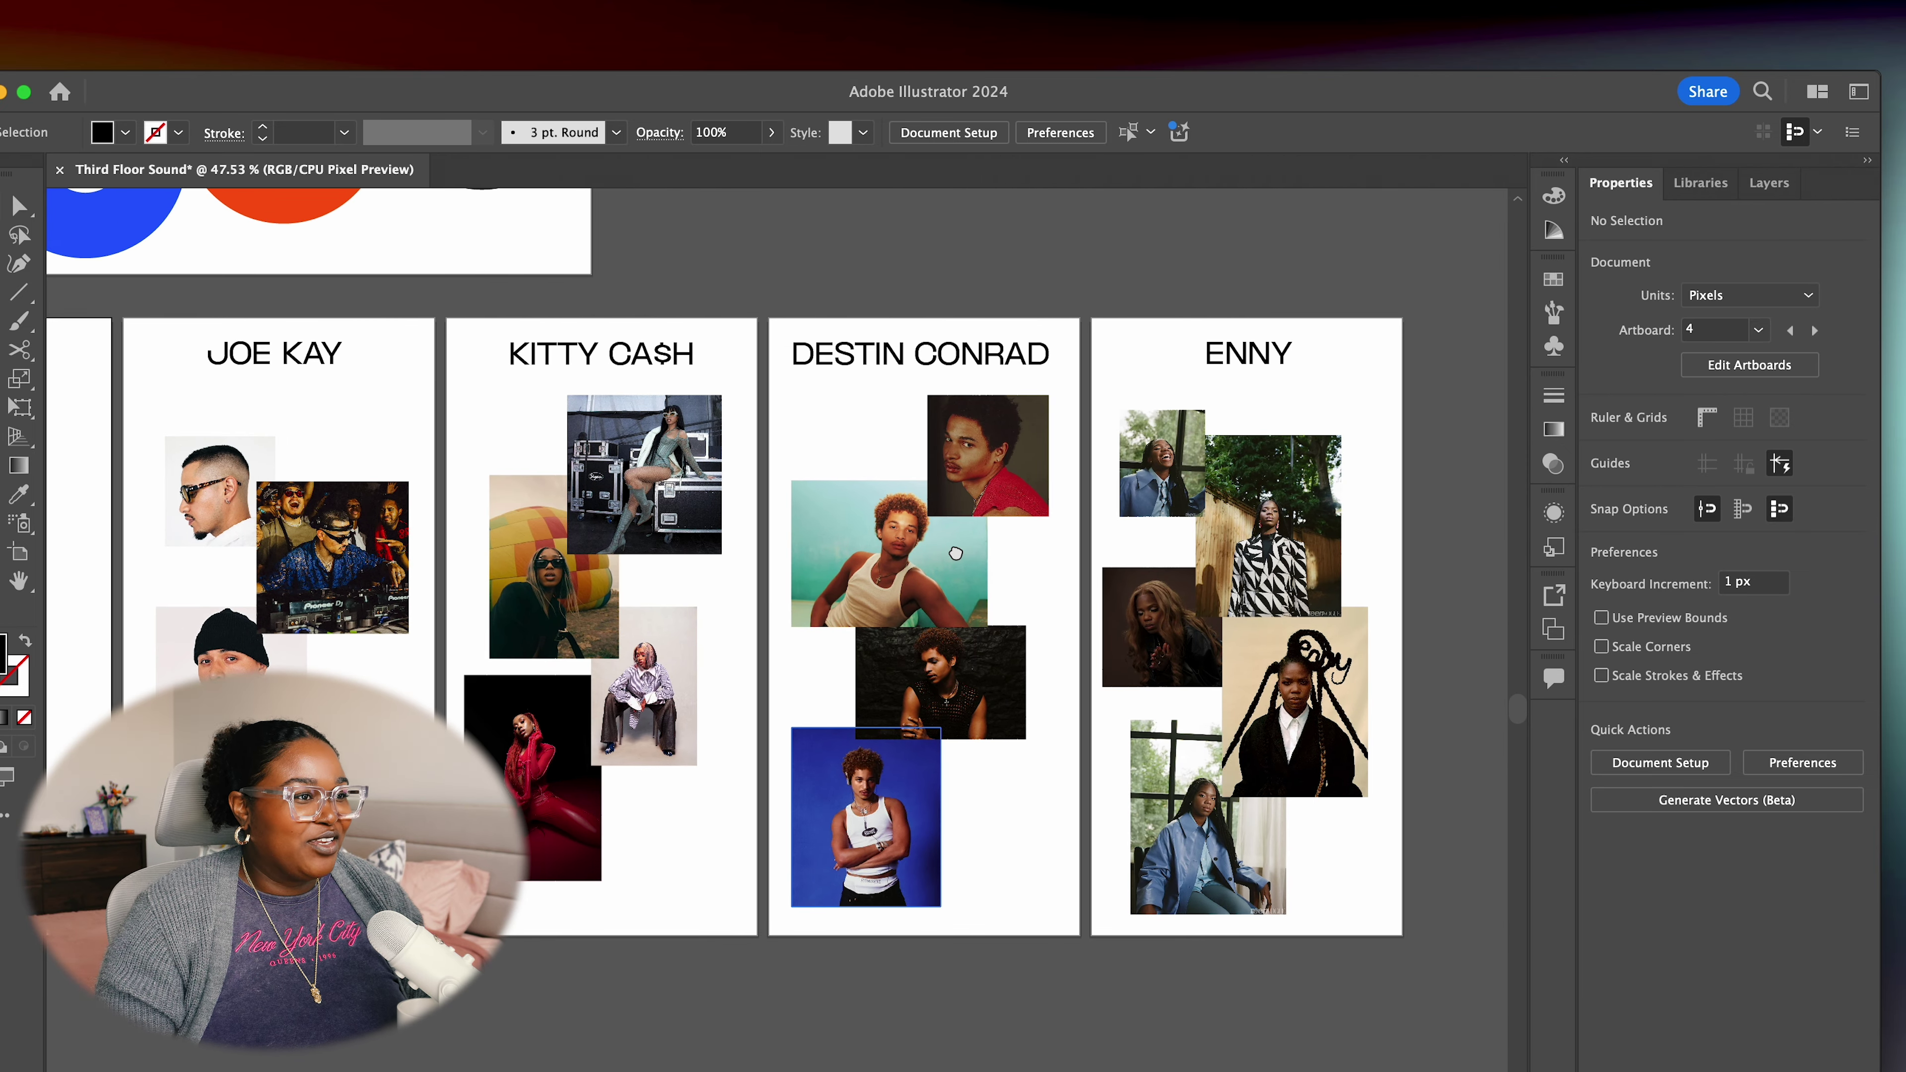
{"action": "scroll", "coordinate": [986, 539], "scroll_direction": "left", "scroll_amount": 5}
{"action": "scroll", "coordinate": [987, 539], "scroll_direction": "down", "scroll_amount": 1}
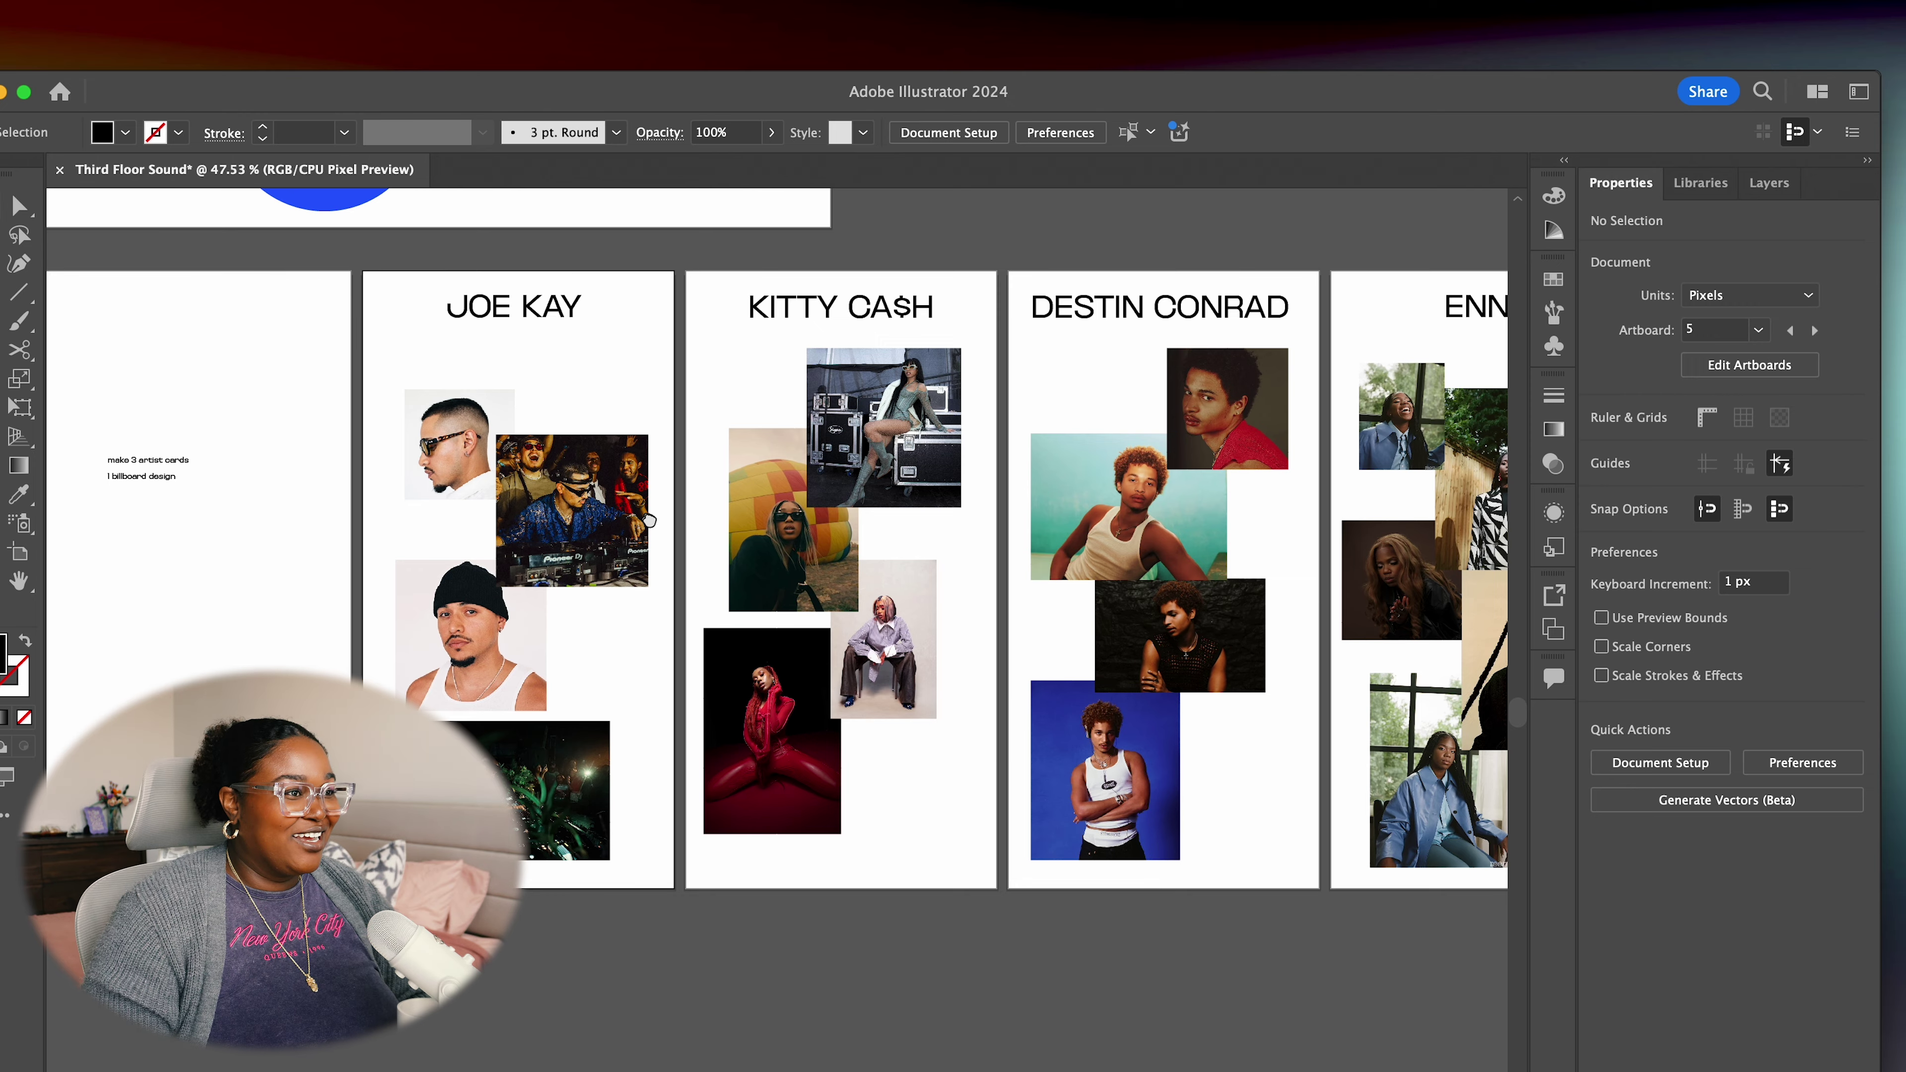
{"action": "left_click_drag", "start_coordinate": [713, 534], "coordinate": [1184, 451]}
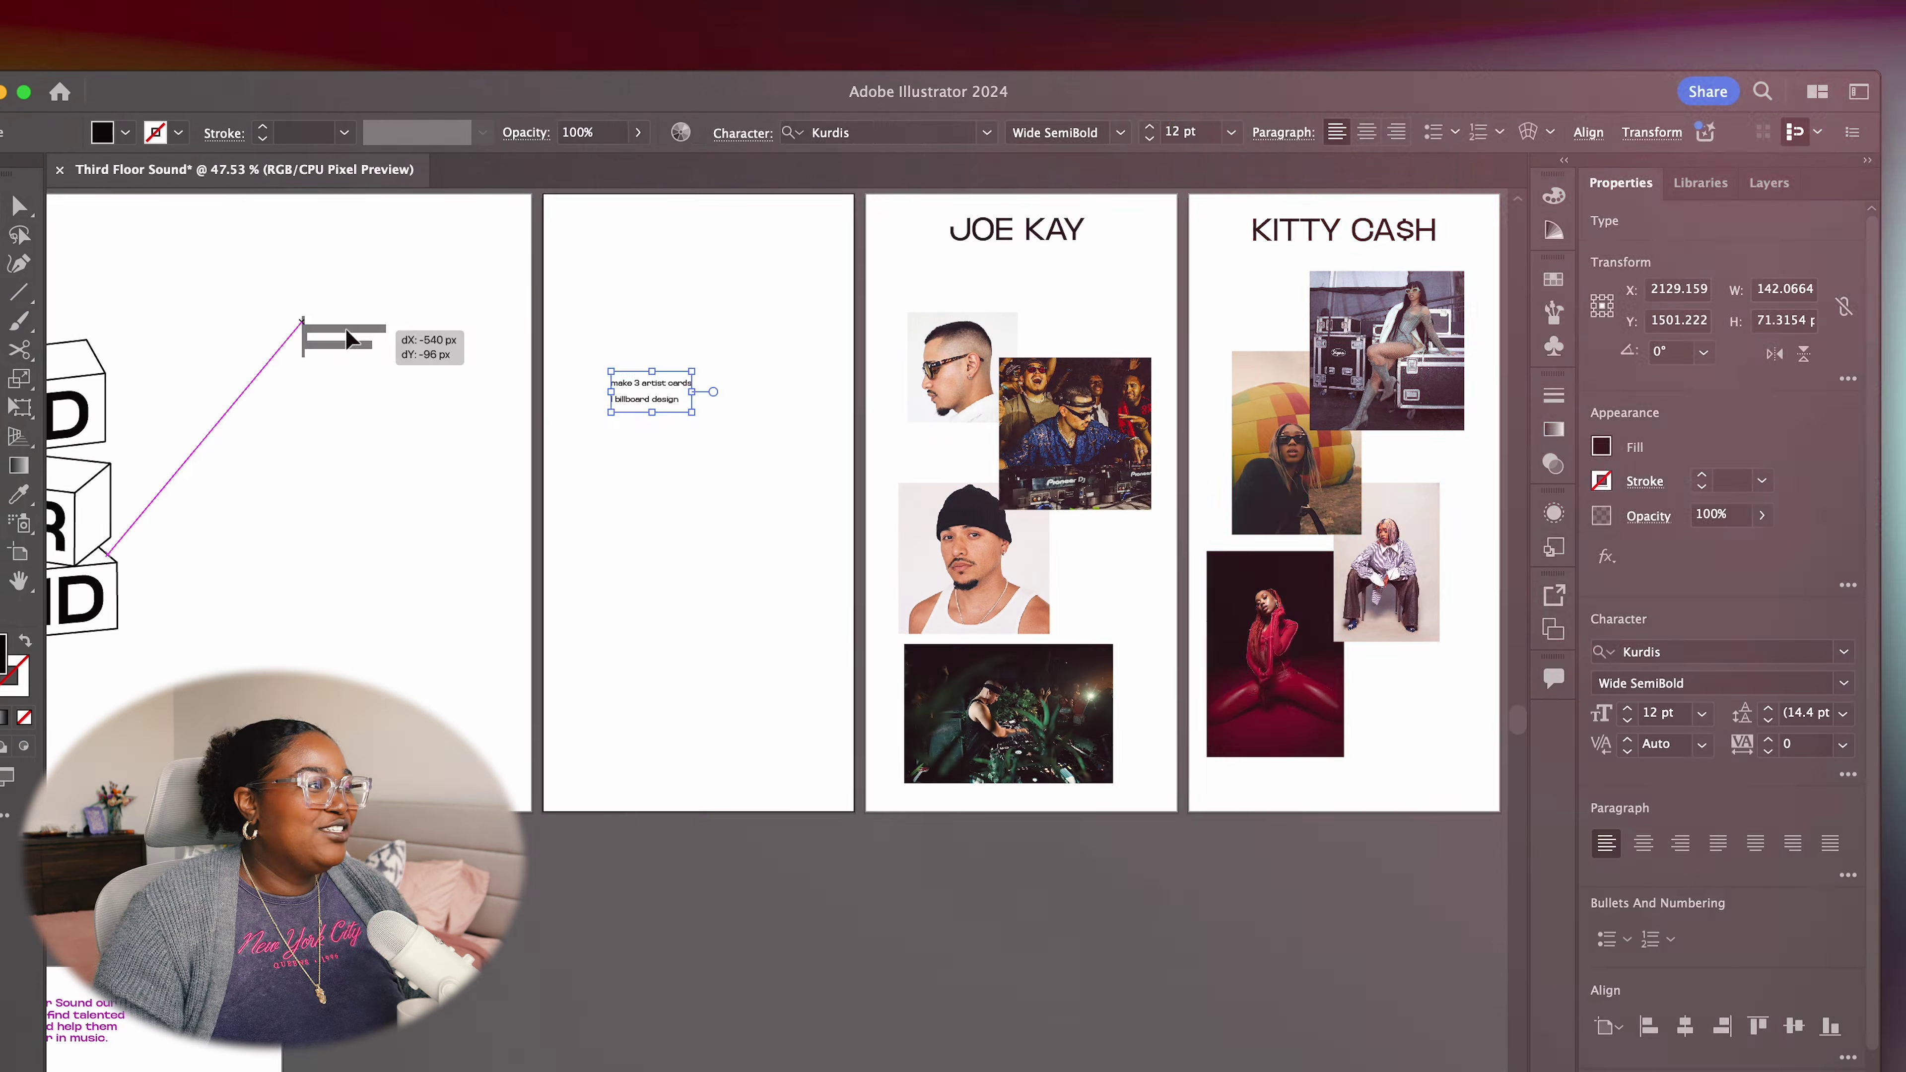
{"action": "left_click_drag", "start_coordinate": [298, 328], "coordinate": [300, 326]}
{"action": "left_click", "coordinate": [685, 383]}
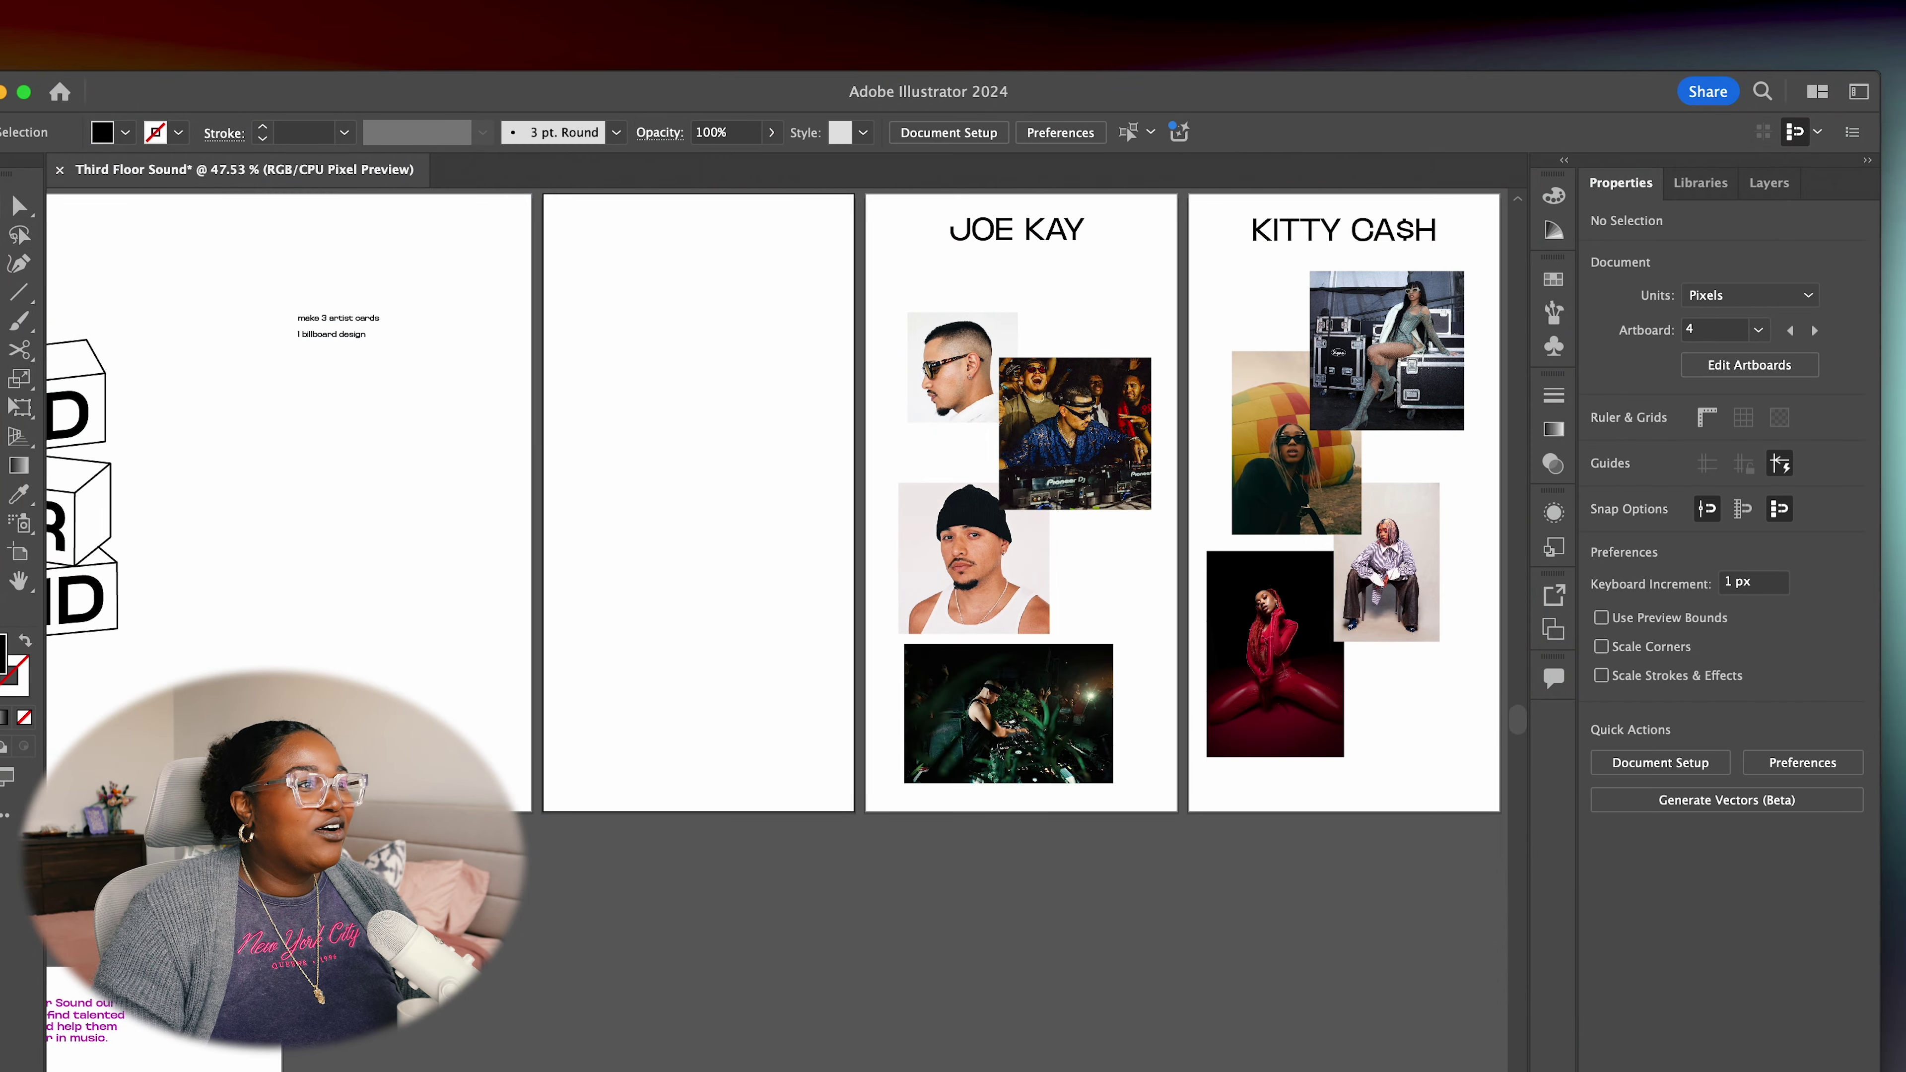
{"action": "scroll", "coordinate": [685, 435], "scroll_direction": "up", "scroll_amount": 3}
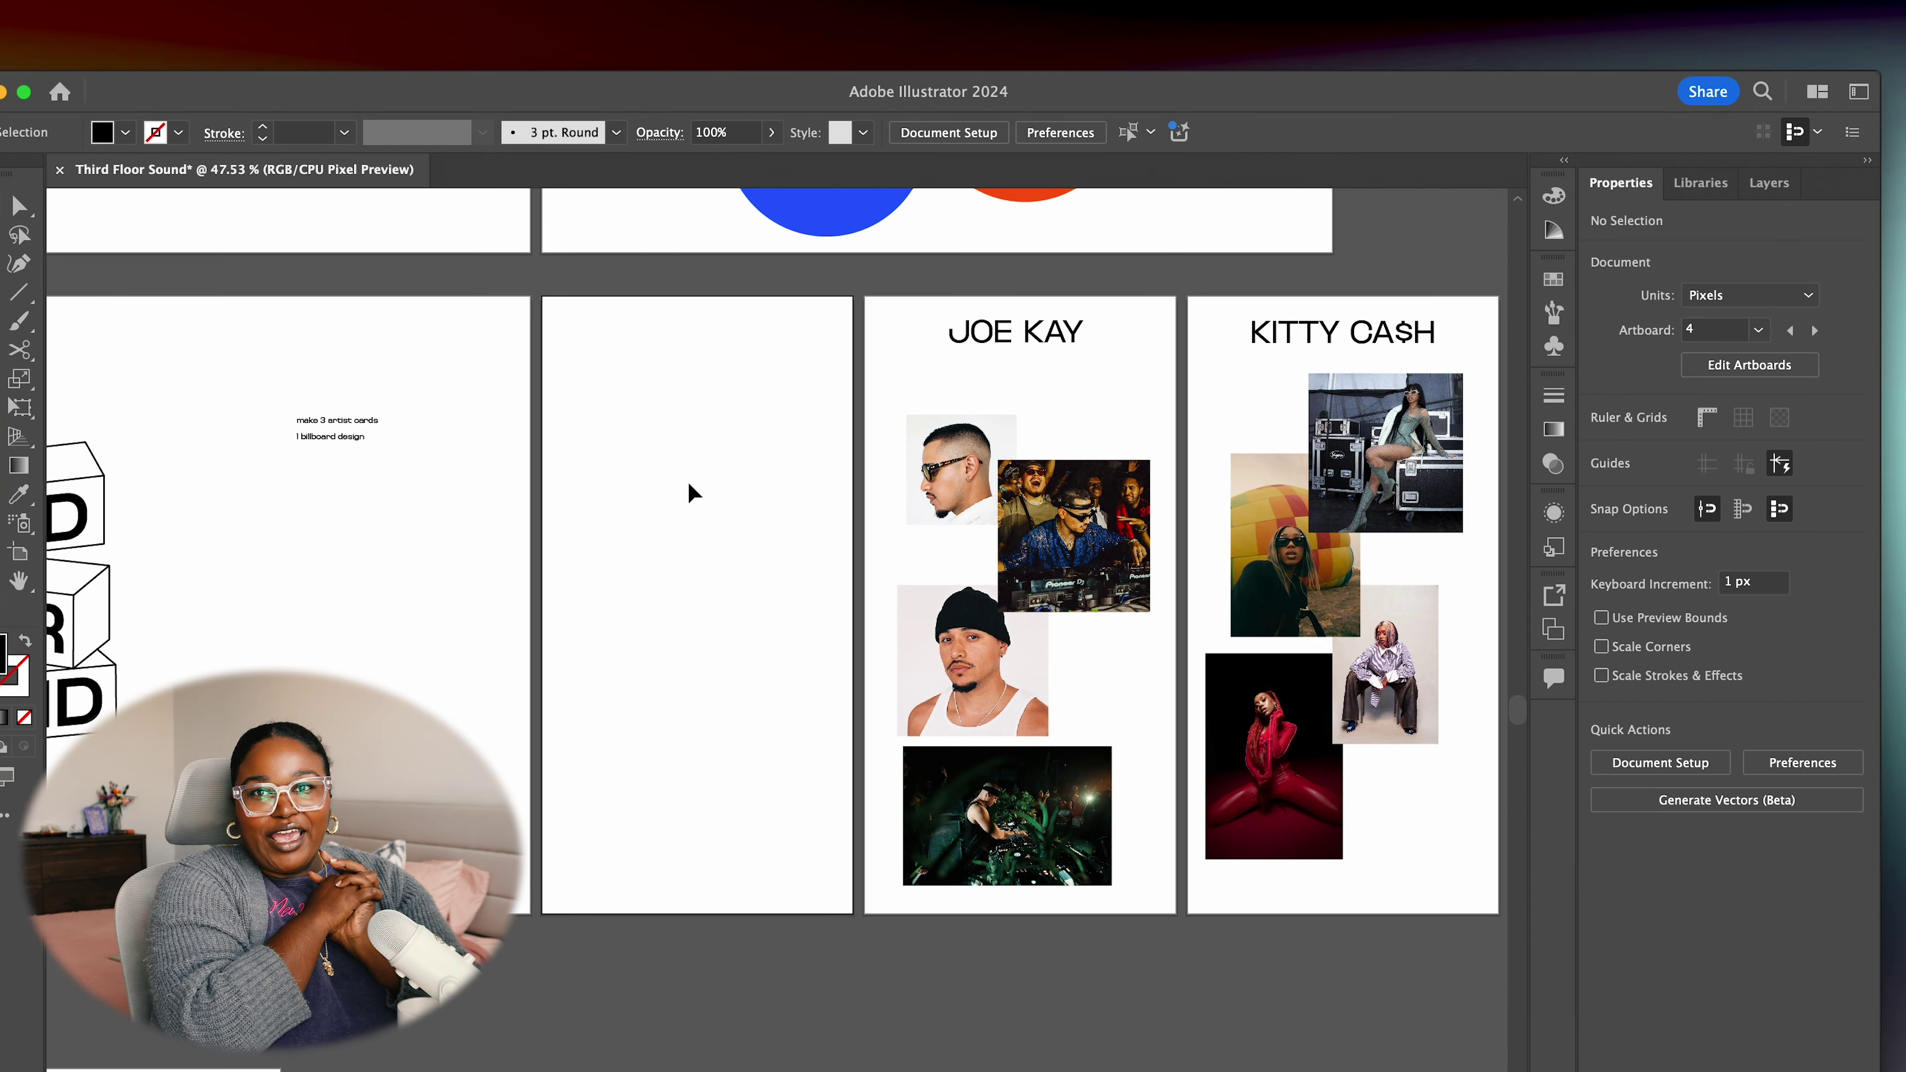
{"action": "scroll", "coordinate": [550, 450], "scroll_direction": "left", "scroll_amount": 6}
{"action": "scroll", "coordinate": [549, 451], "scroll_direction": "up", "scroll_amount": 5}
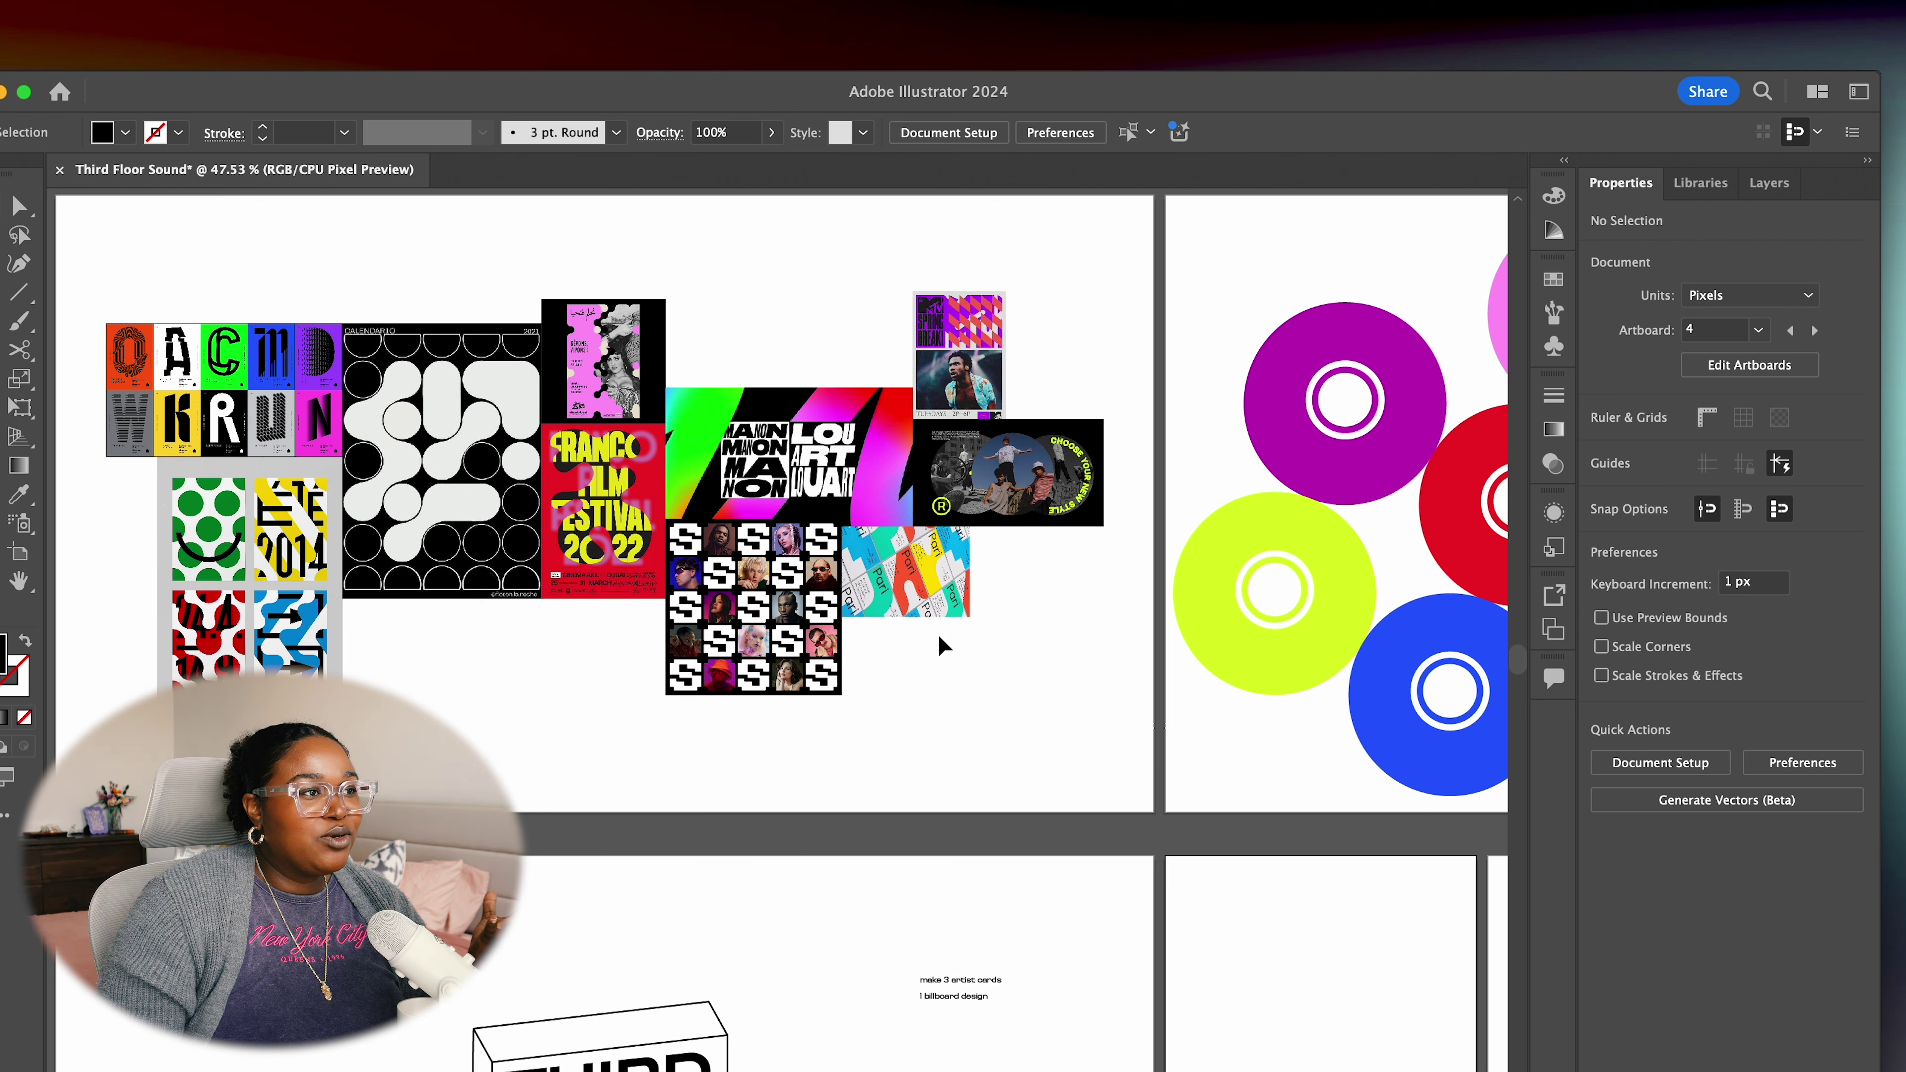
{"action": "scroll", "coordinate": [942, 645], "scroll_direction": "down", "scroll_amount": 1}
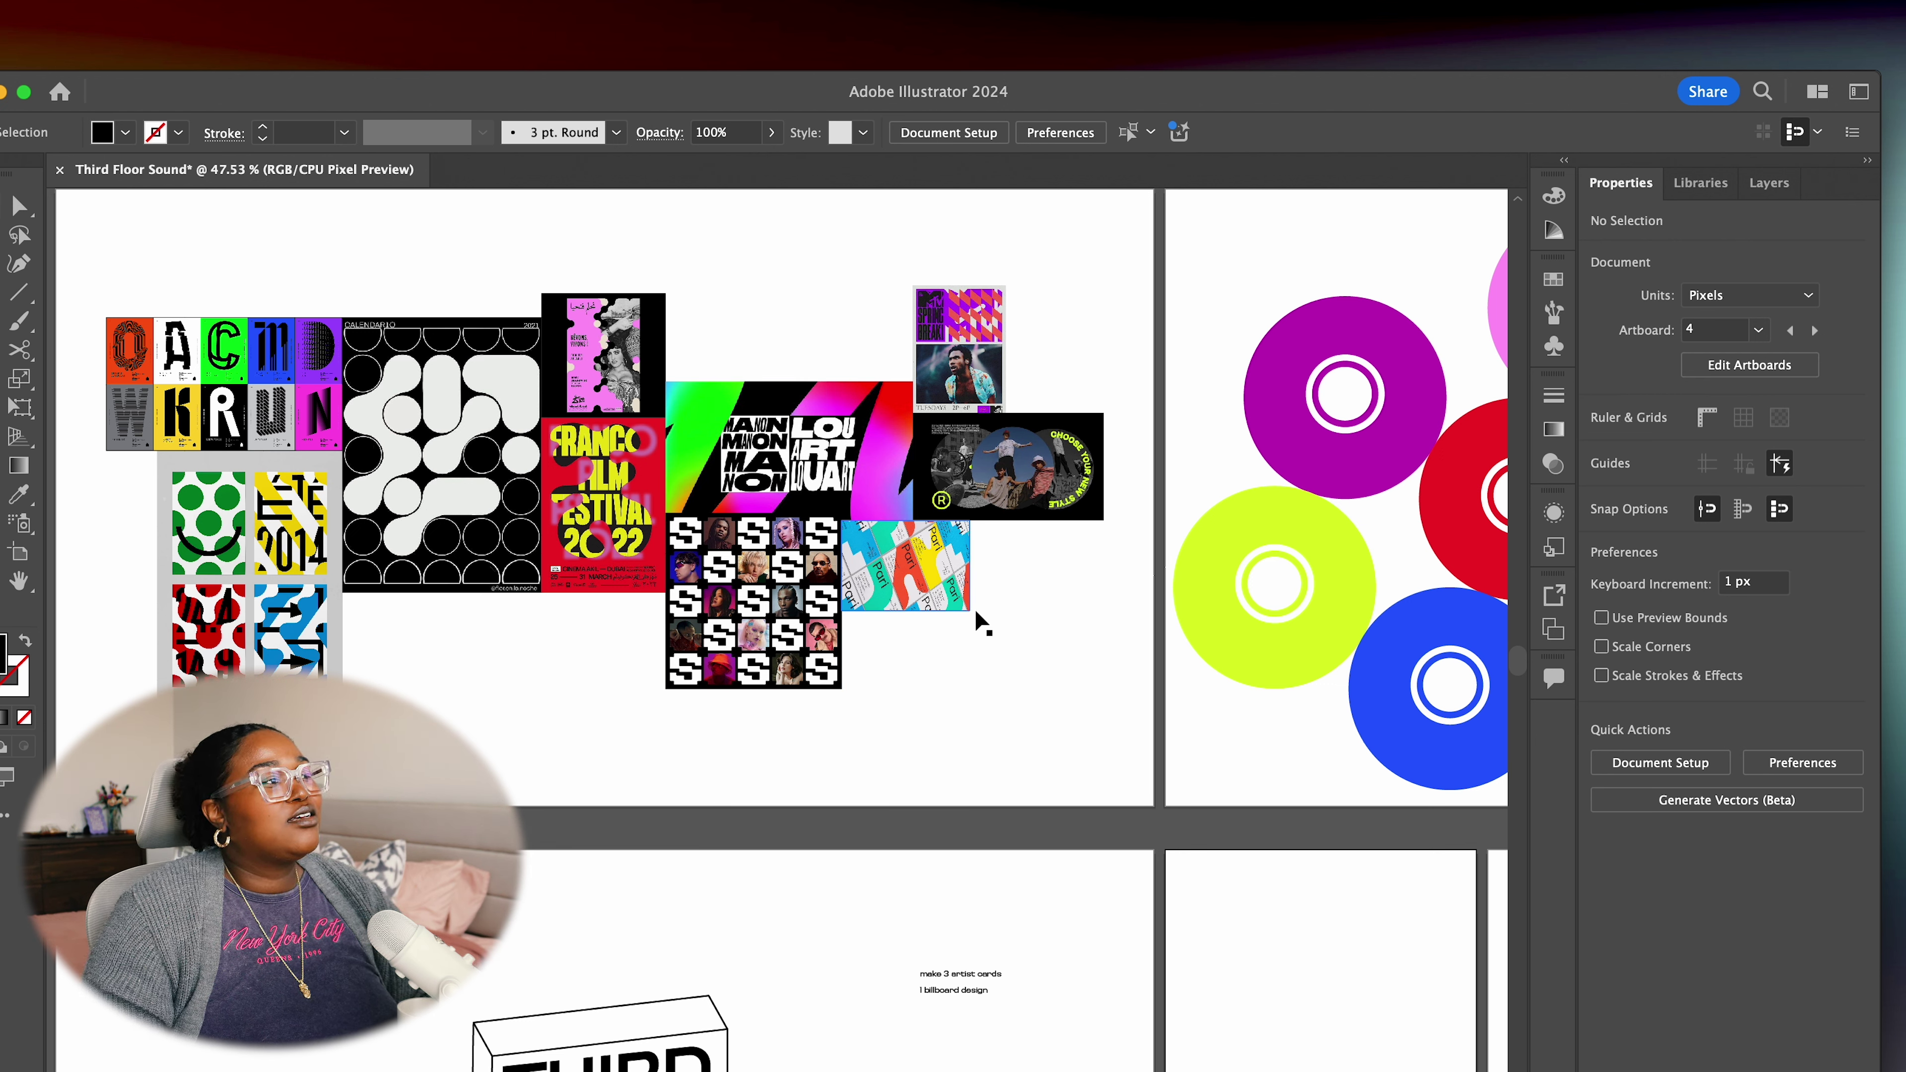
{"action": "scroll", "coordinate": [1021, 681], "scroll_direction": "down", "scroll_amount": 5}
{"action": "scroll", "coordinate": [1022, 680], "scroll_direction": "right", "scroll_amount": 5}
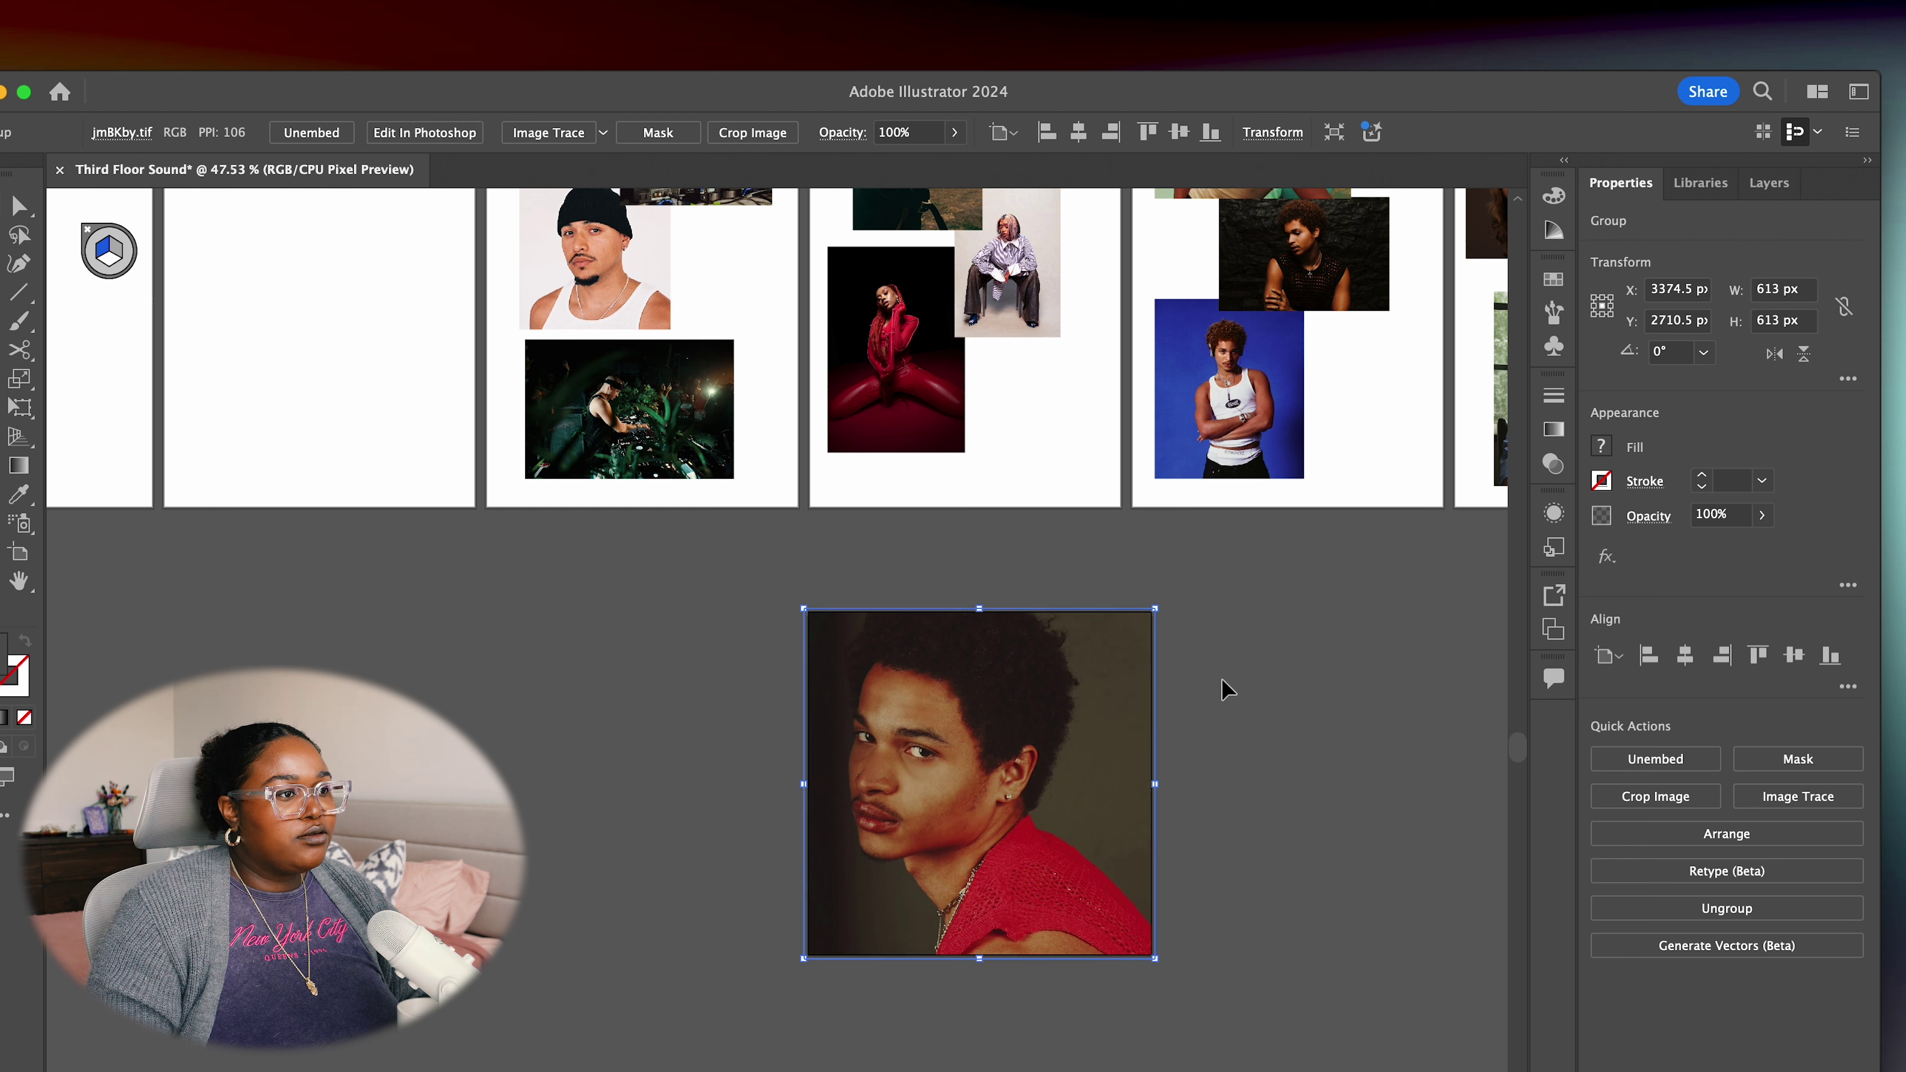
Deselect the placed red-shirt portrait and pan up toward the artist card artboards
{"action": "left_click", "coordinate": [1324, 691]}
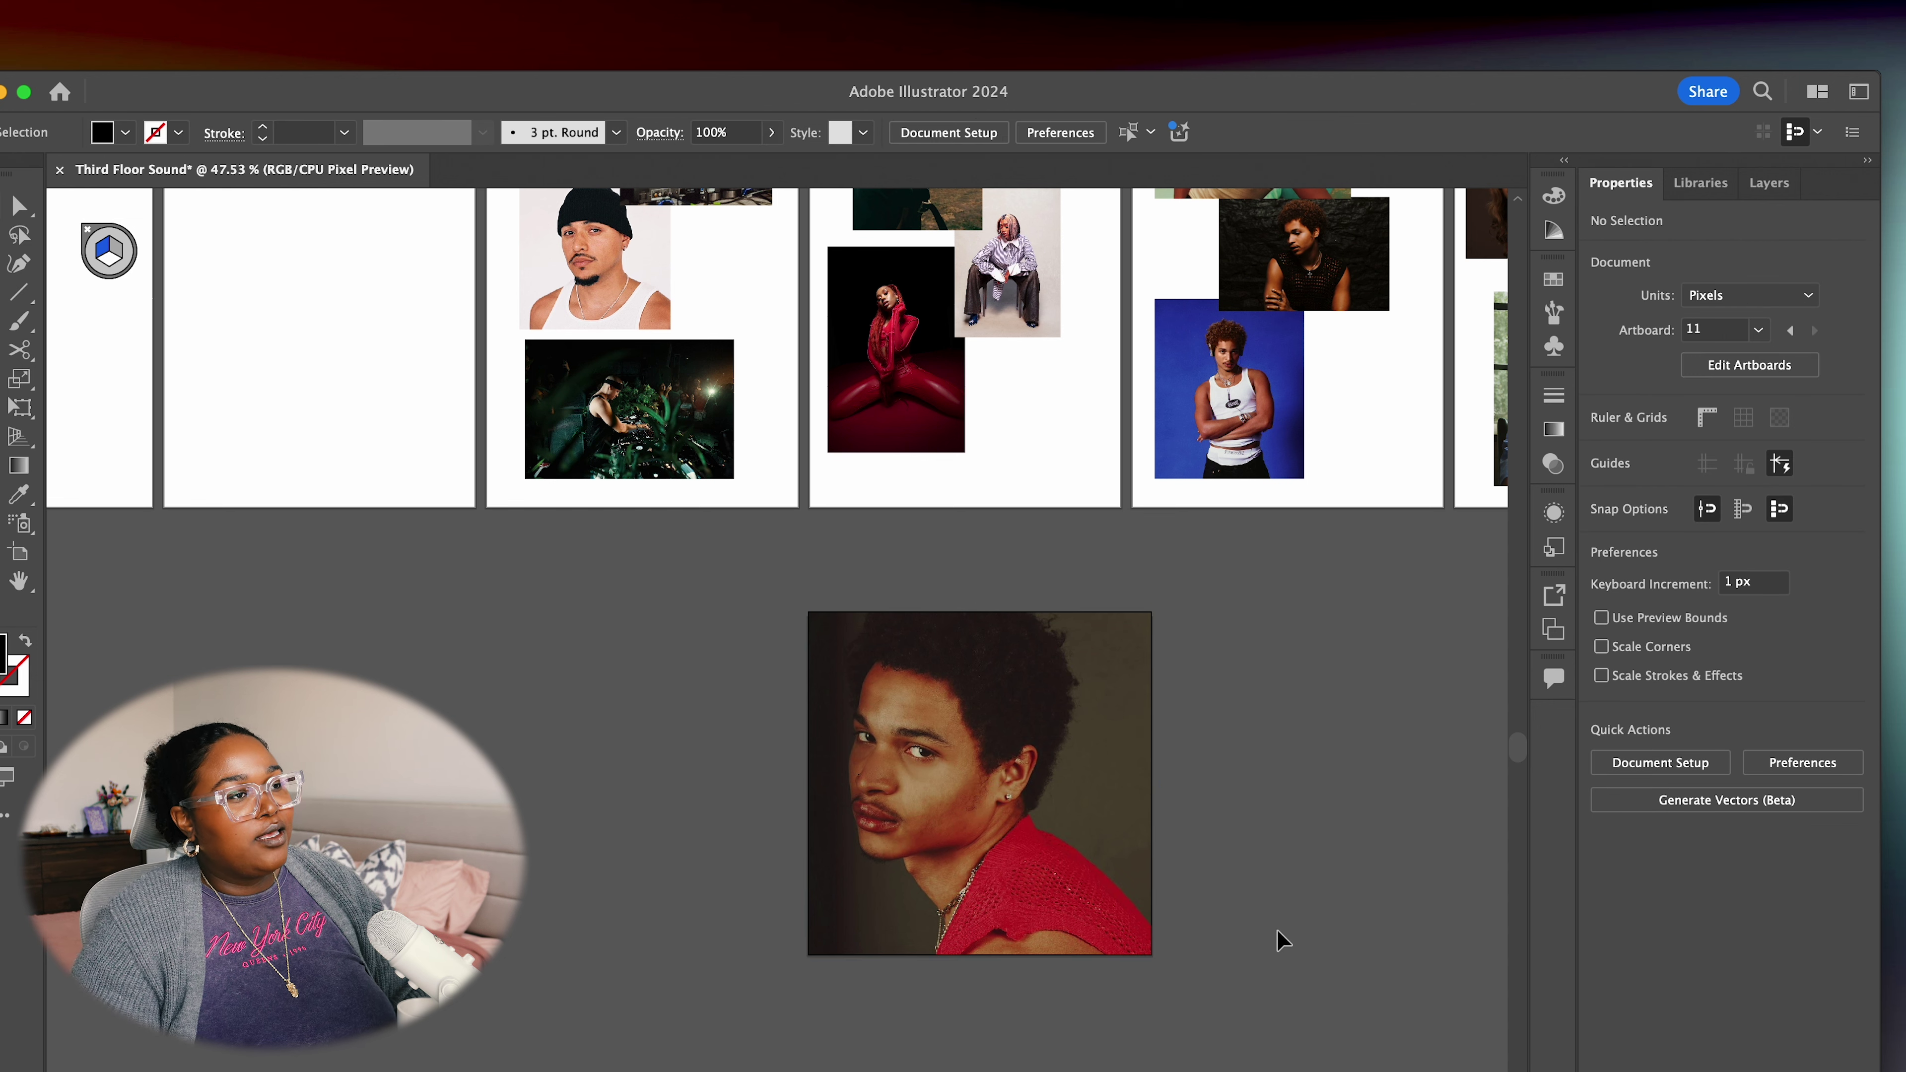
{"action": "left_click_drag", "start_coordinate": [1230, 919], "coordinate": [1096, 552]}
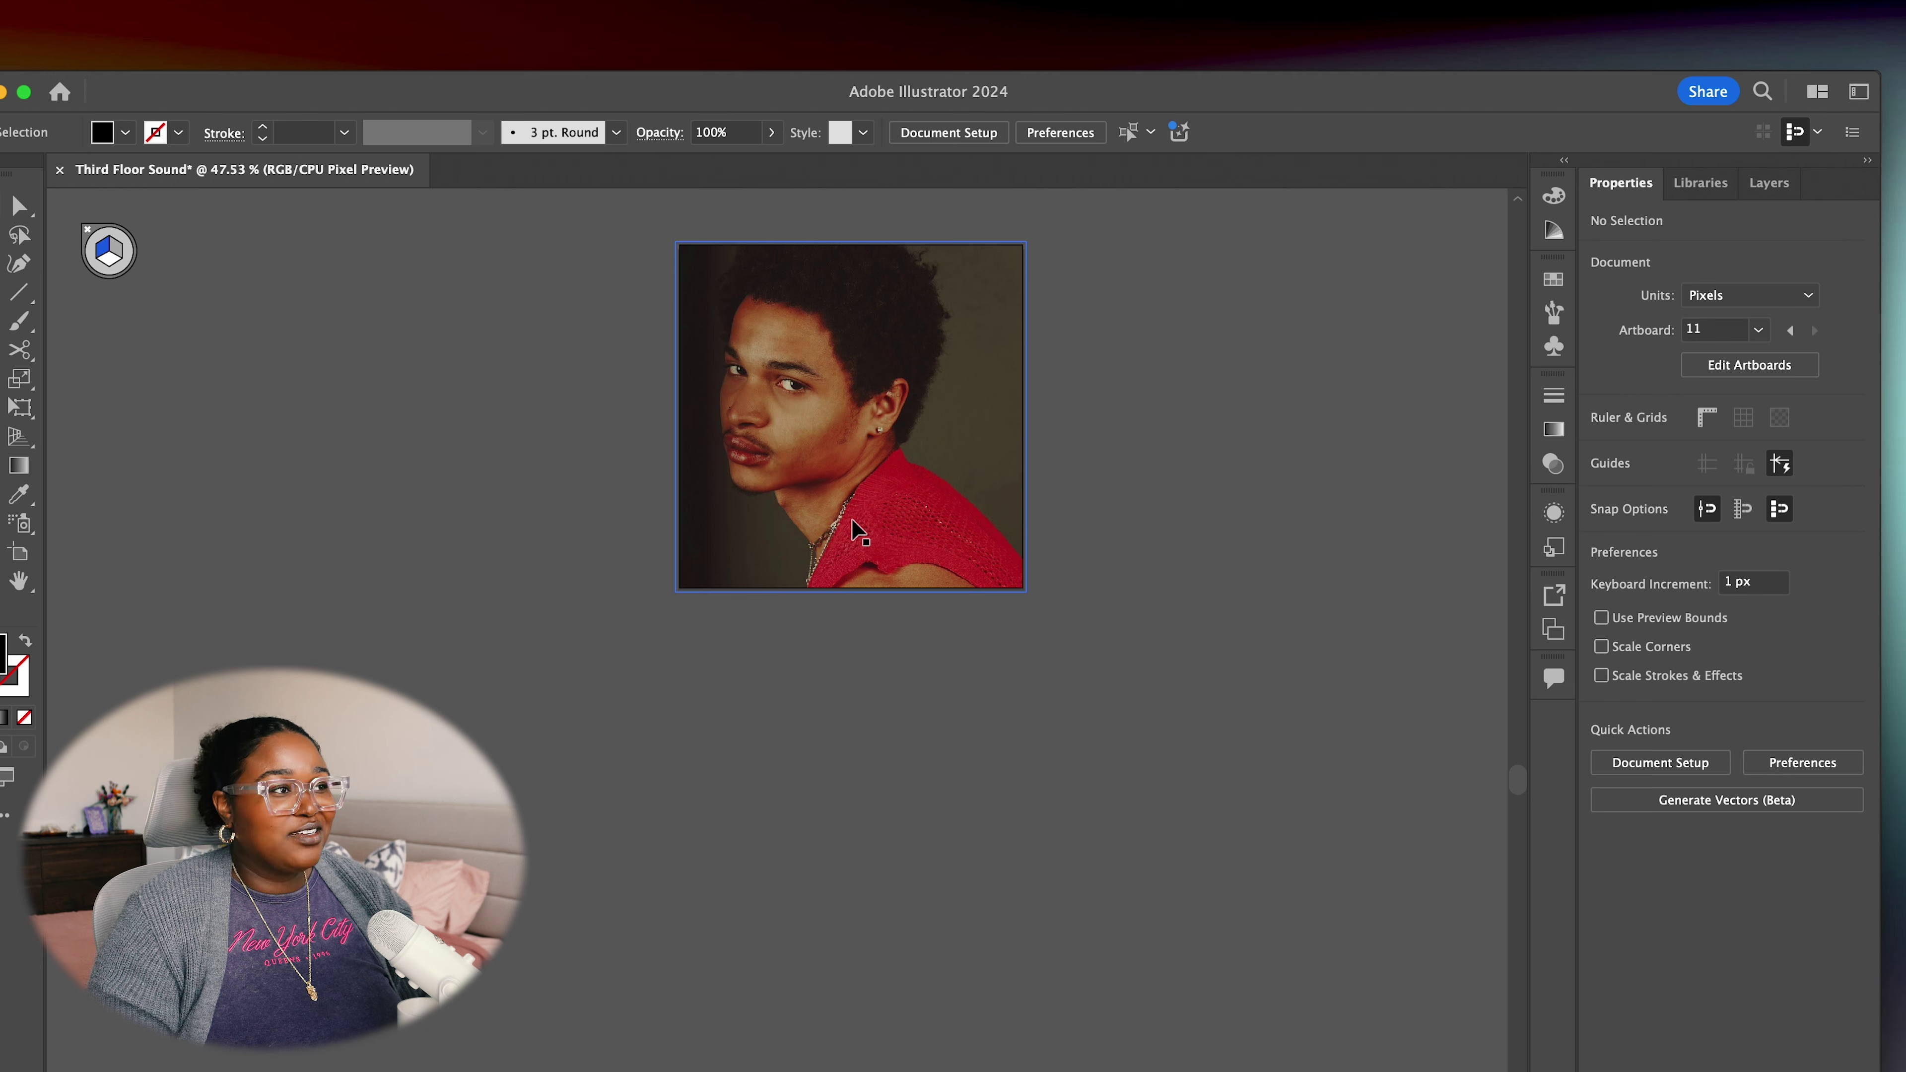
{"action": "scroll", "coordinate": [859, 531], "scroll_direction": "left", "scroll_amount": 2}
{"action": "scroll", "coordinate": [859, 531], "scroll_direction": "up", "scroll_amount": 1}
{"action": "scroll", "coordinate": [859, 530], "scroll_direction": "up", "scroll_amount": 3}
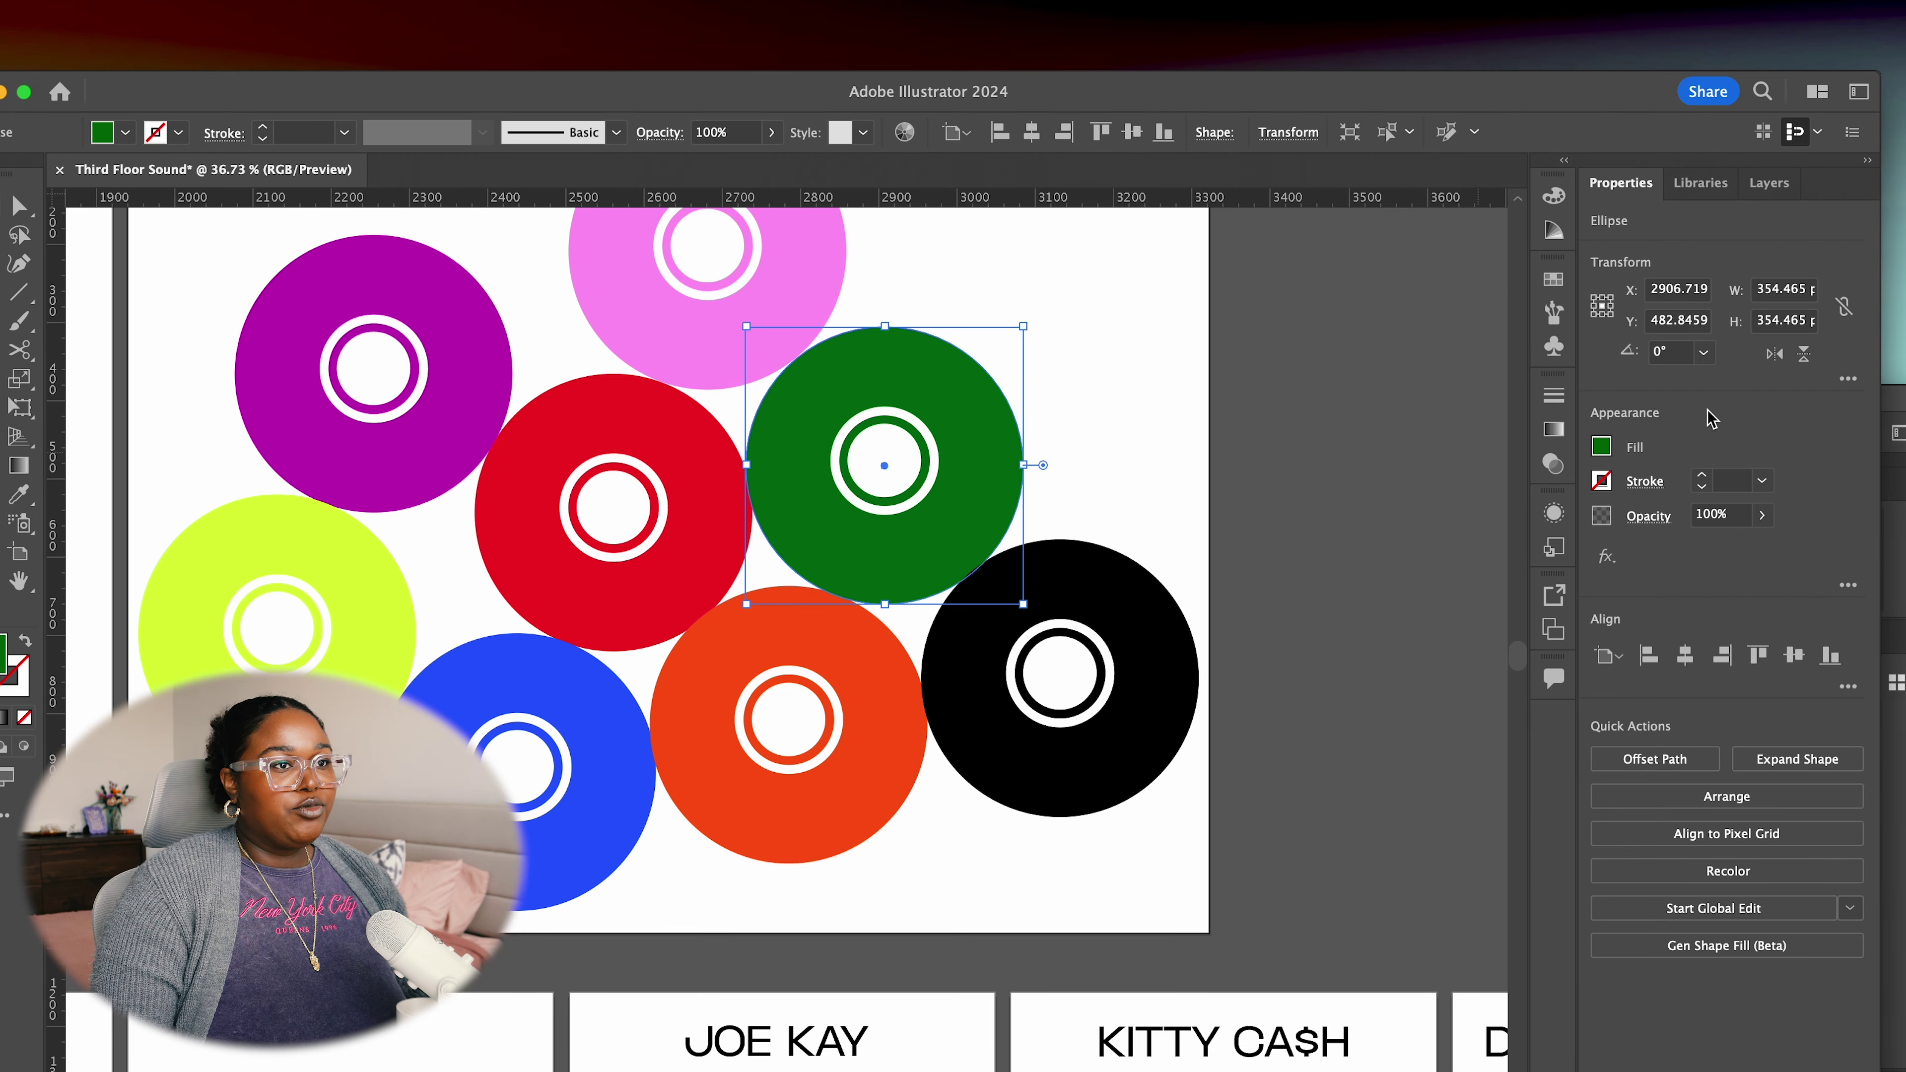
Open the Color Picker for the green circle's fill, showing hex 006D08
{"action": "left_click", "coordinate": [1601, 448]}
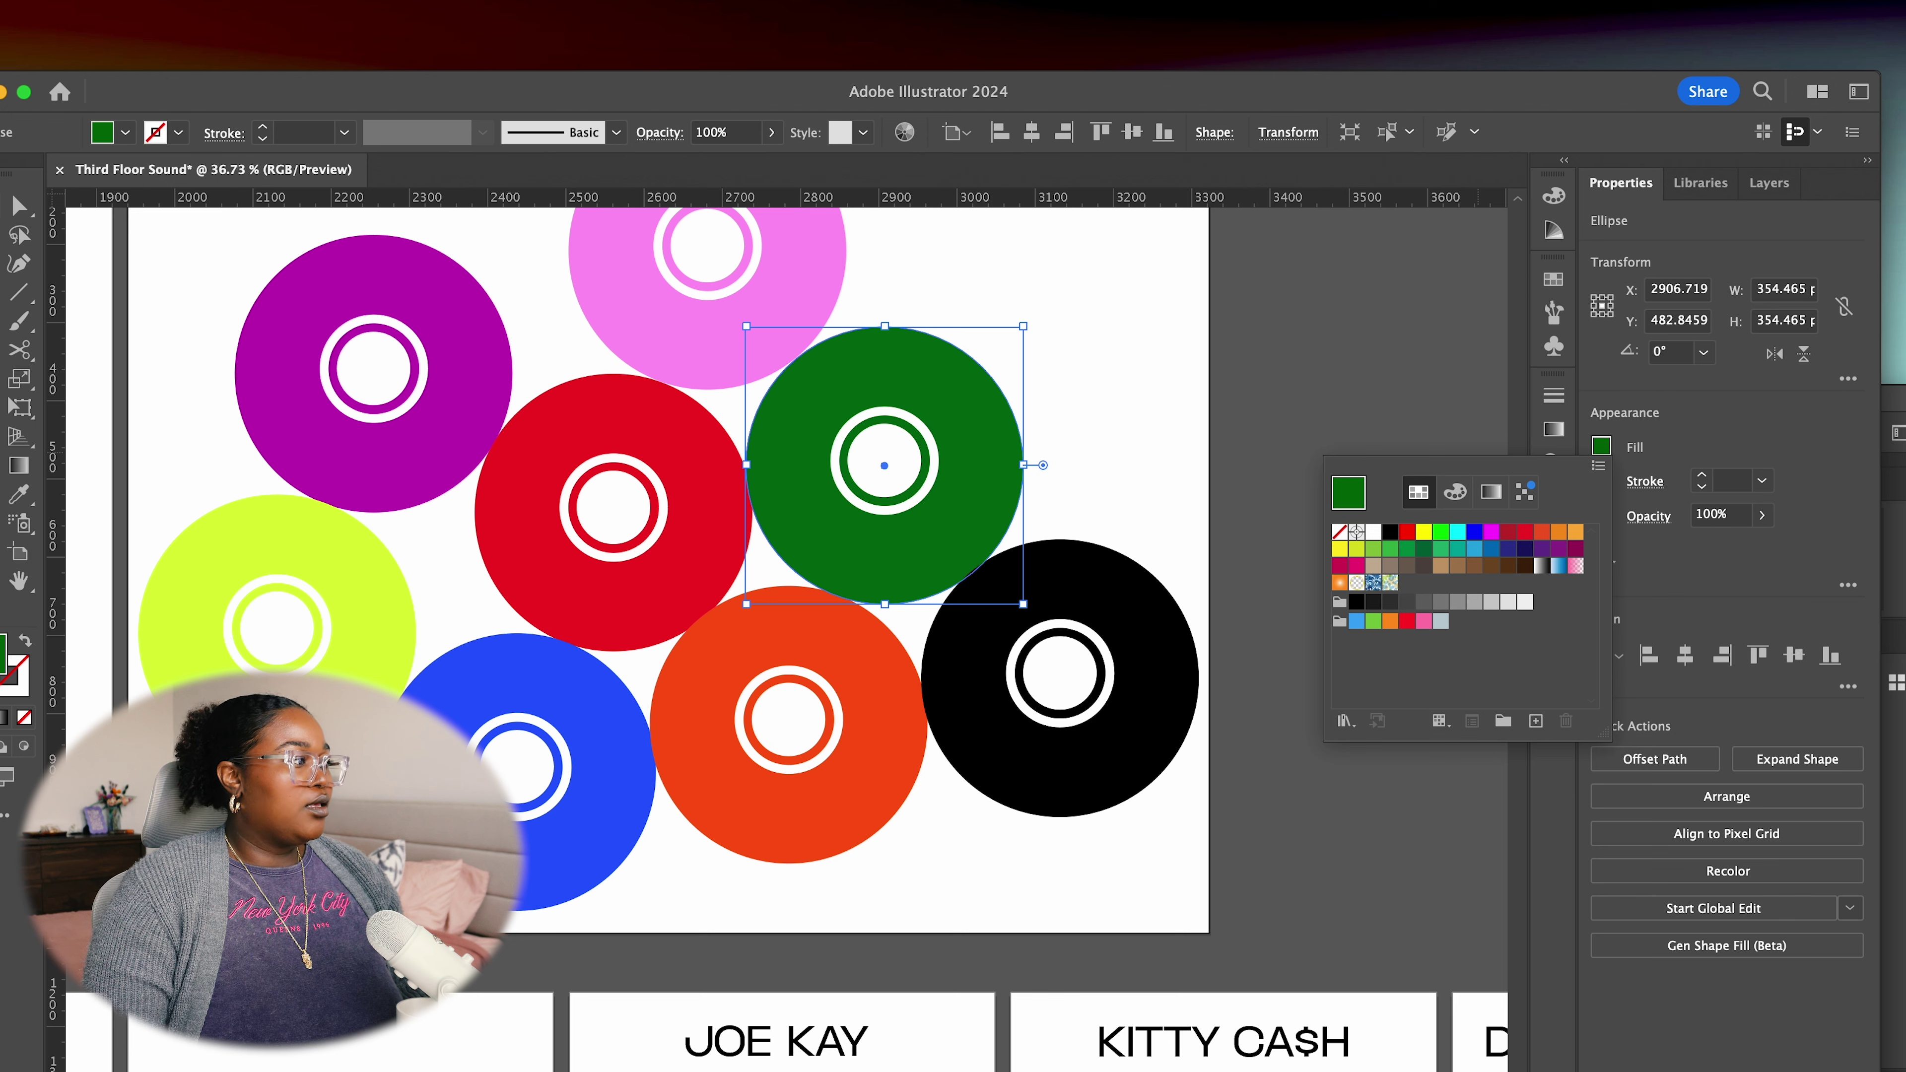
{"action": "double_click", "coordinate": [6, 659]}
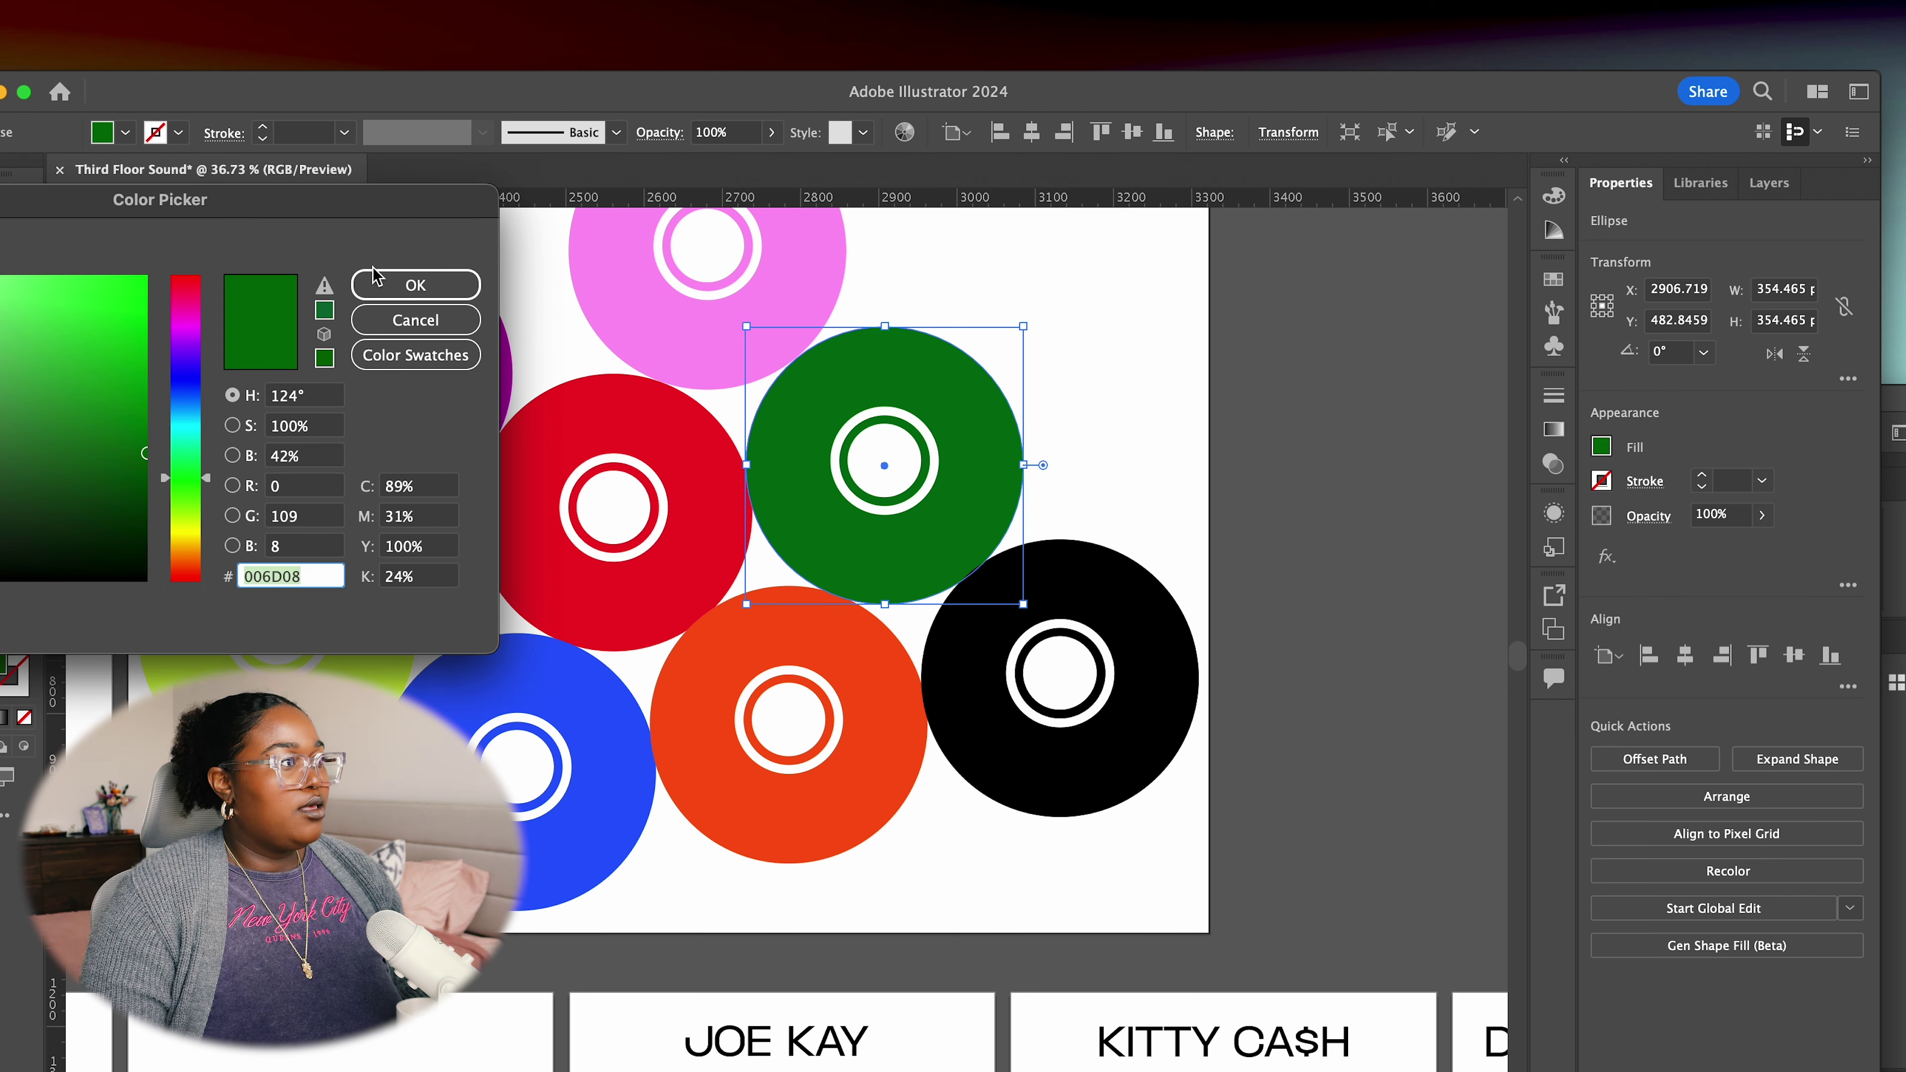
{"action": "scroll", "coordinate": [1654, 466], "scroll_direction": "down", "scroll_amount": 2}
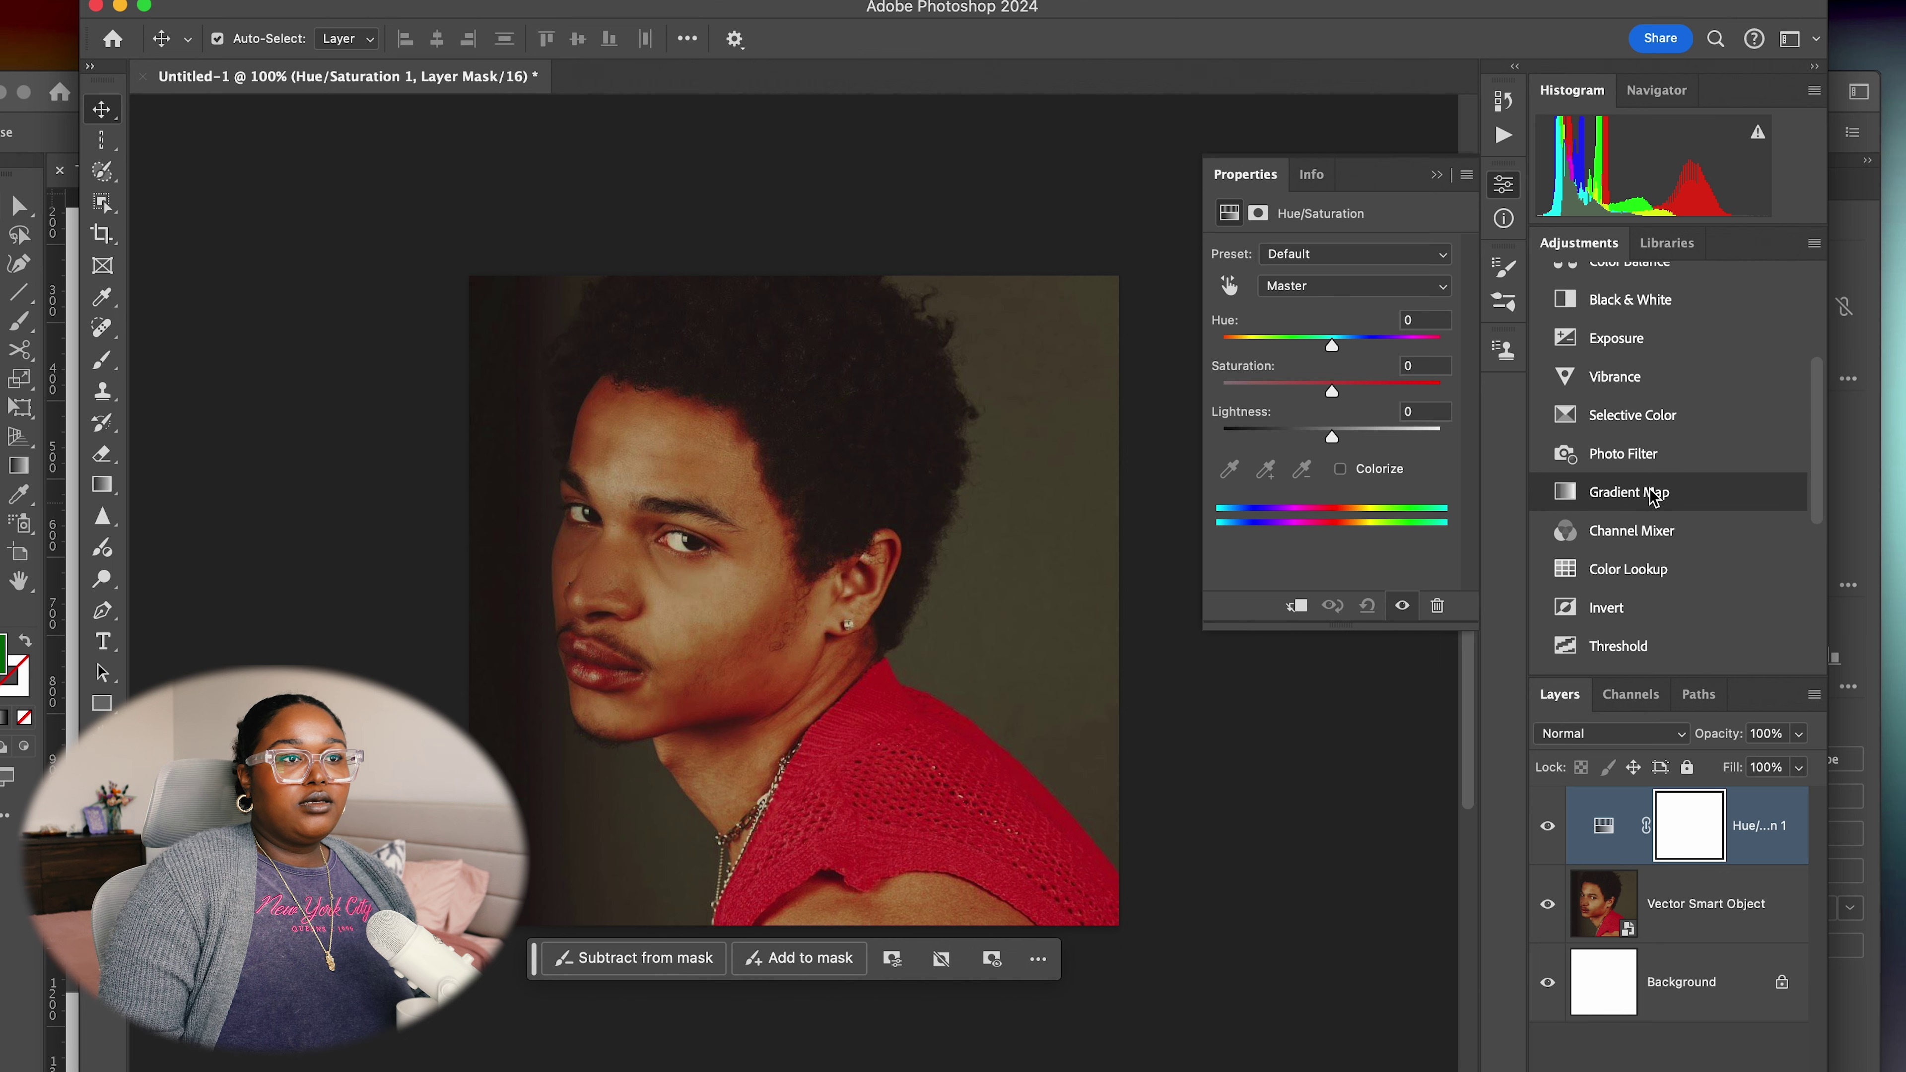
Add a Photo Filter adjustment with custom colour 006D08 to the portrait
{"action": "left_click", "coordinate": [1622, 444]}
{"action": "left_click", "coordinate": [1219, 290]}
{"action": "left_click", "coordinate": [1297, 292]}
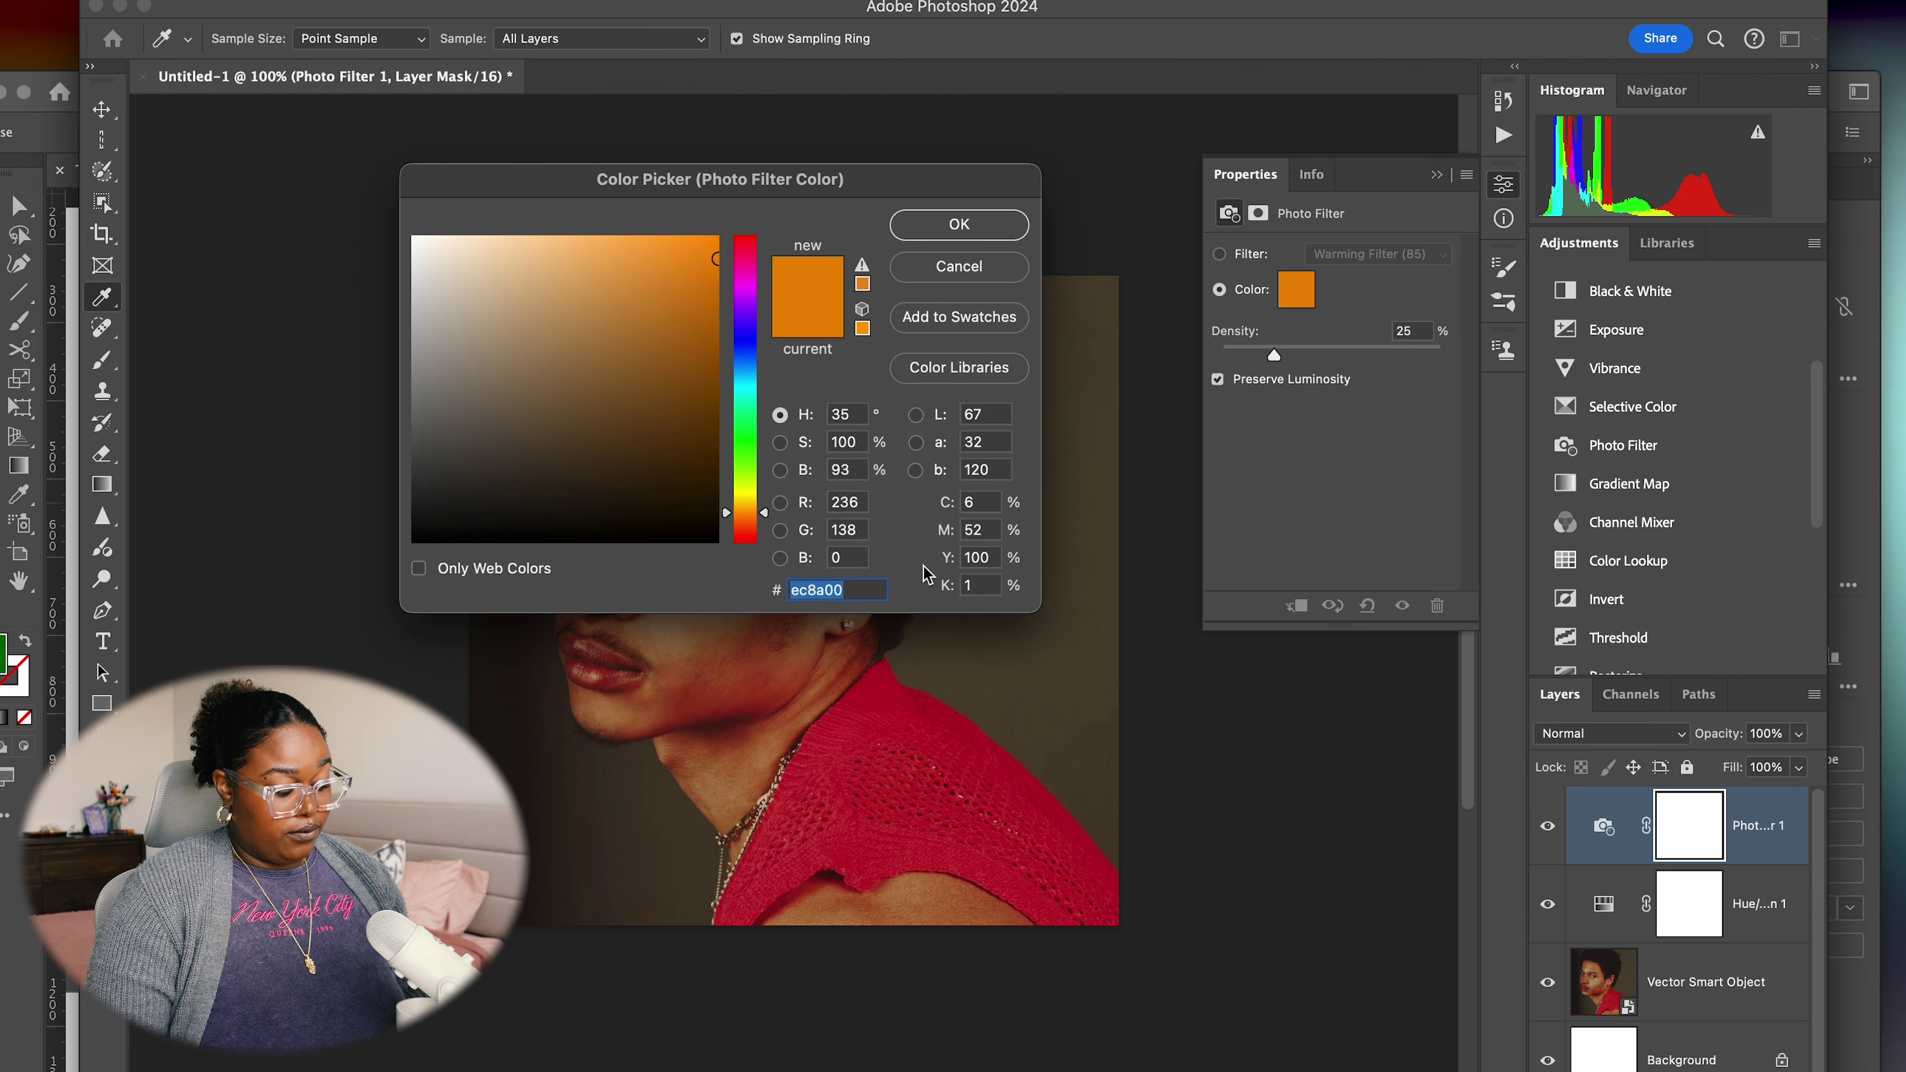
{"action": "type", "text": "006D08"}
{"action": "left_click", "coordinate": [972, 218]}
{"action": "key", "text": "v"}
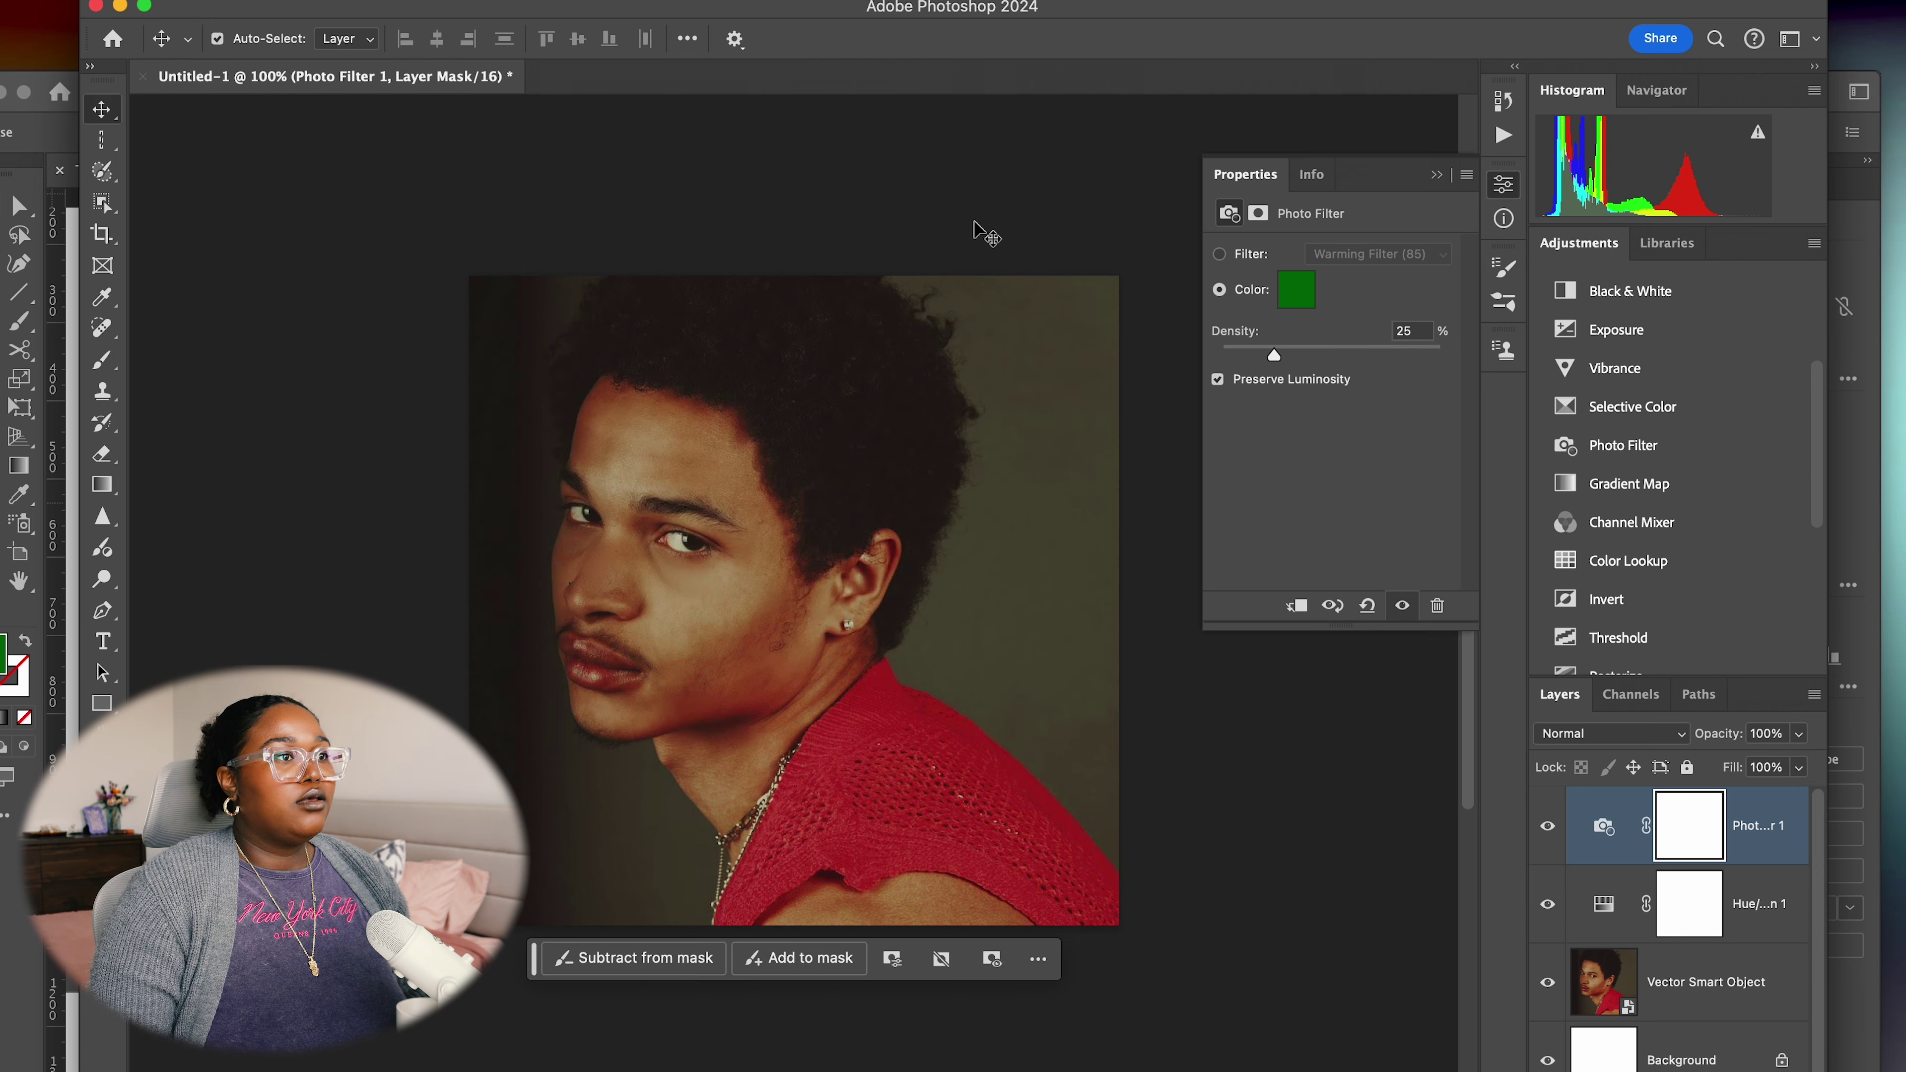
{"action": "left_click", "coordinate": [1436, 174]}
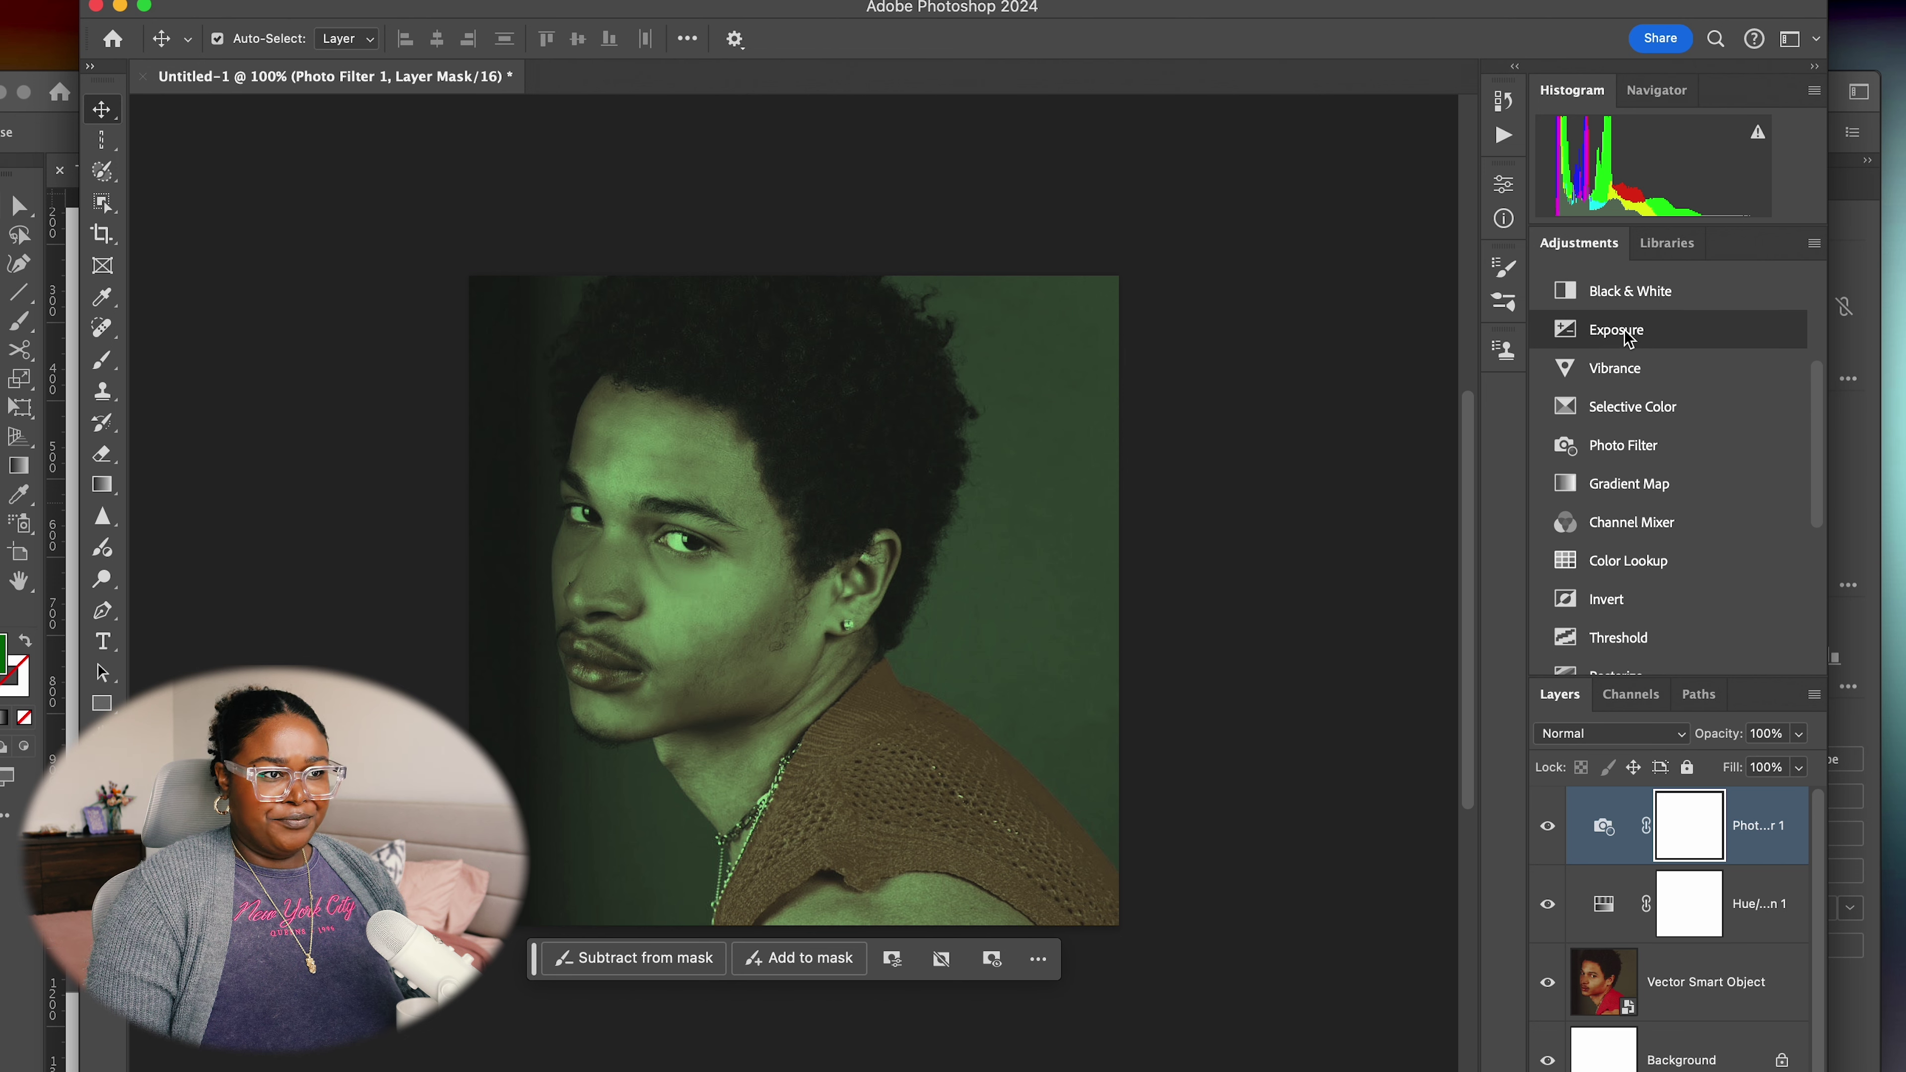
{"action": "scroll", "coordinate": [1640, 492], "scroll_direction": "down", "scroll_amount": 1}
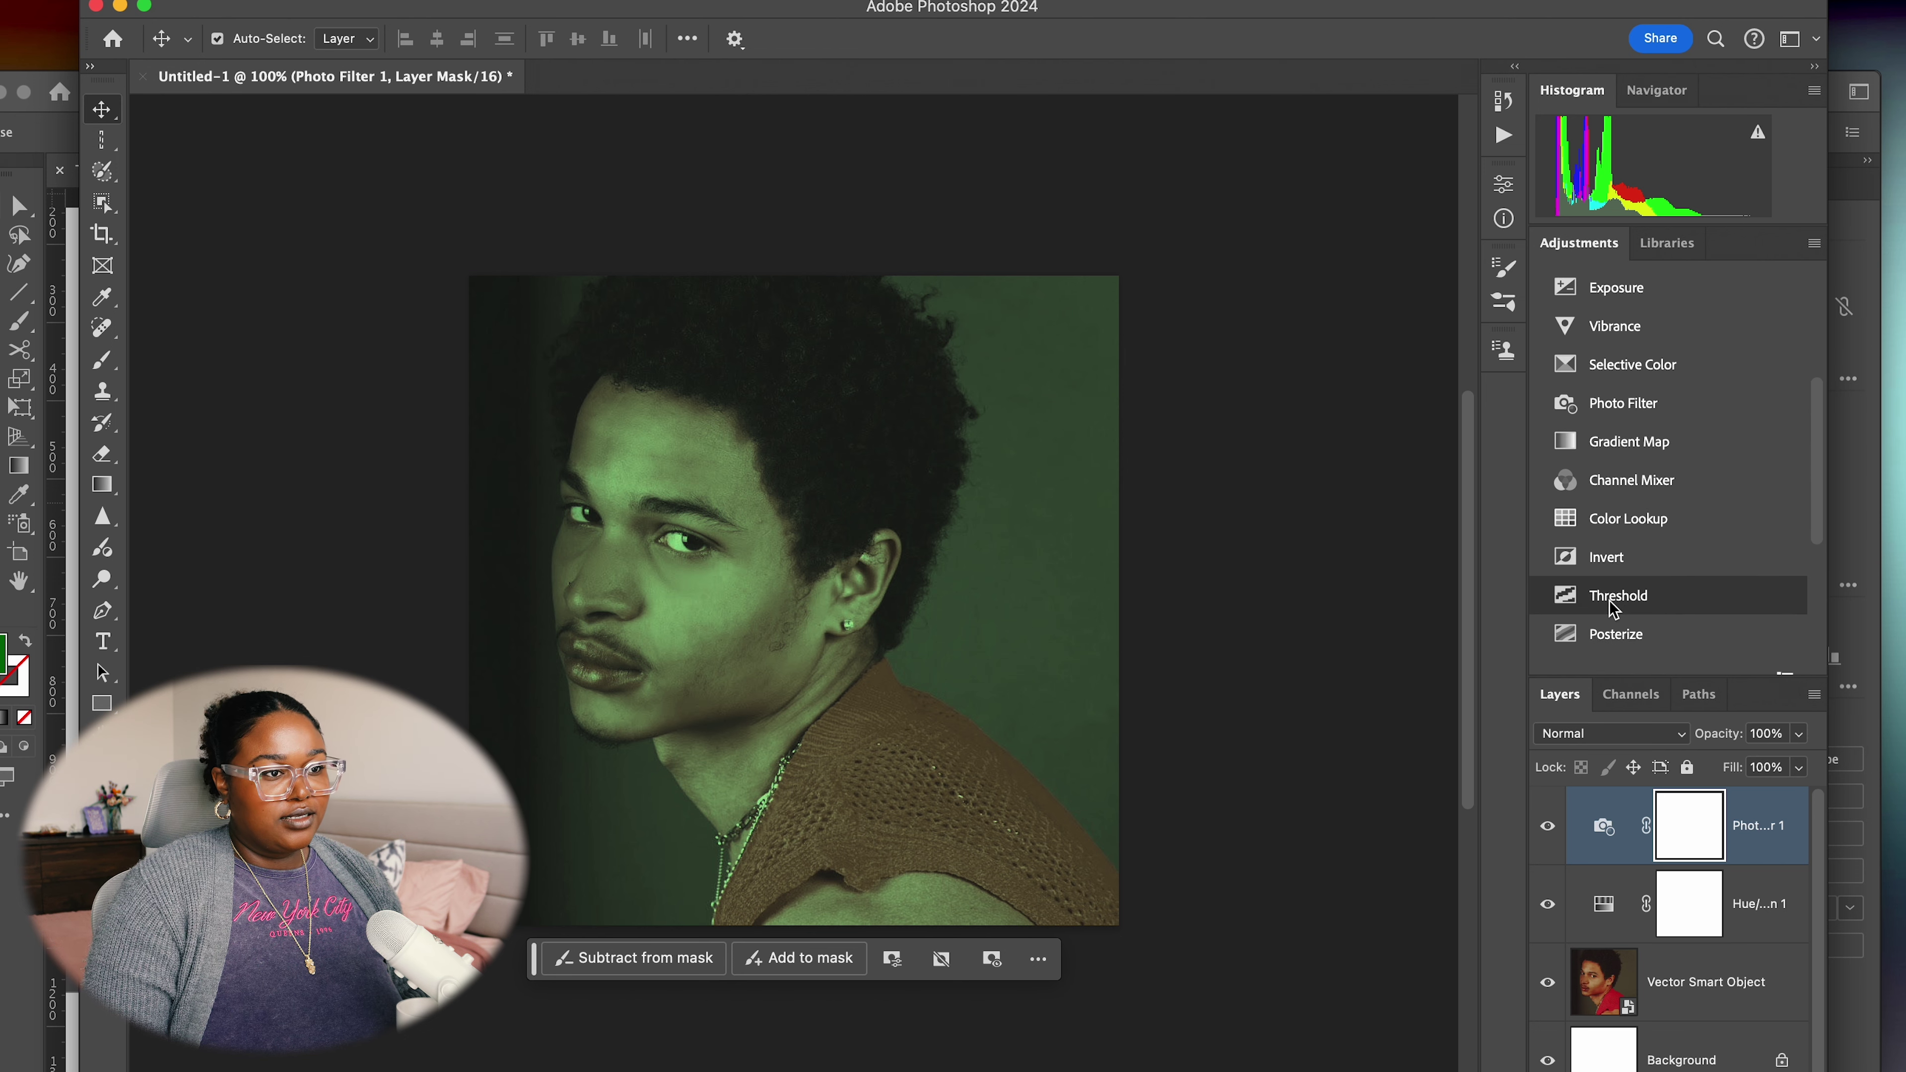
{"action": "scroll", "coordinate": [1636, 551], "scroll_direction": "down", "scroll_amount": 4}
{"action": "scroll", "coordinate": [1606, 526], "scroll_direction": "up", "scroll_amount": 7}
{"action": "scroll", "coordinate": [1605, 525], "scroll_direction": "up", "scroll_amount": 3}
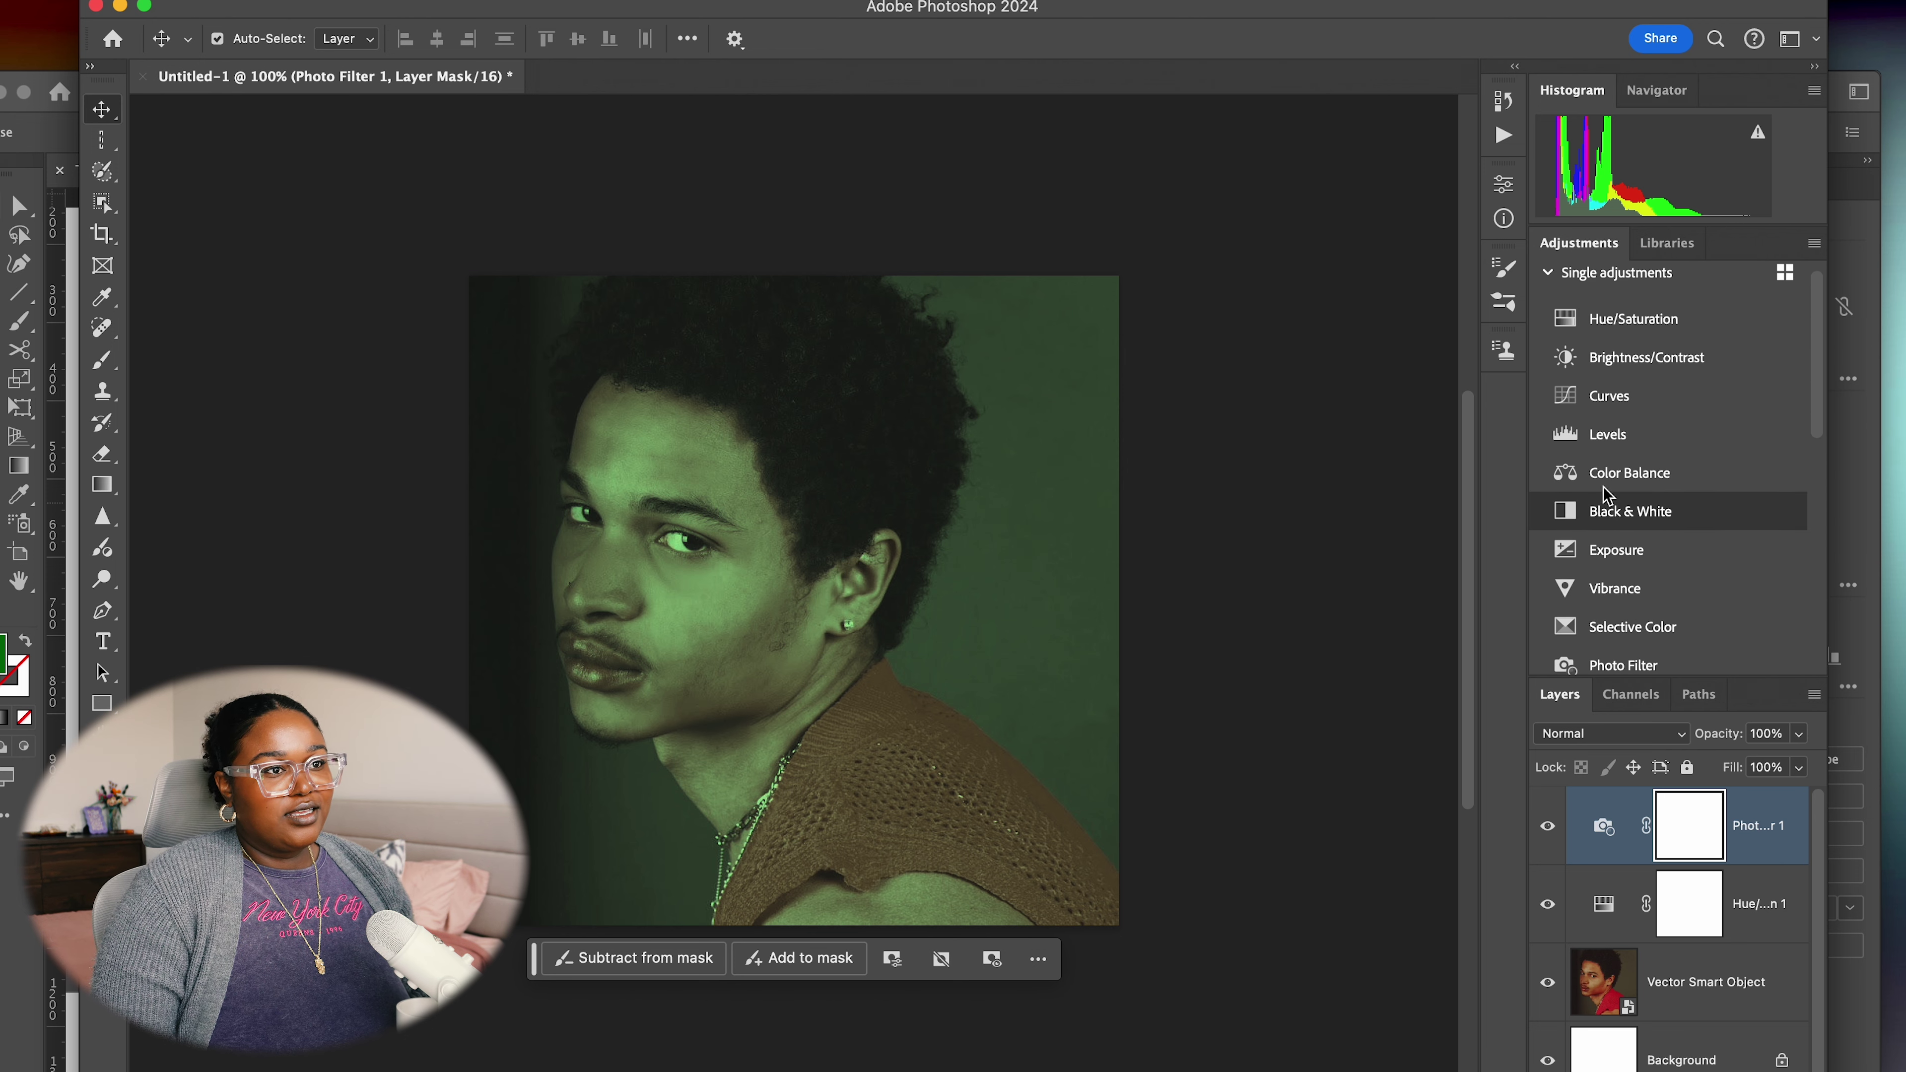
Add a Color Balance adjustment shifting the portrait toward green
{"action": "left_click", "coordinate": [1629, 472]}
{"action": "left_click_drag", "start_coordinate": [1301, 350], "coordinate": [1299, 364]}
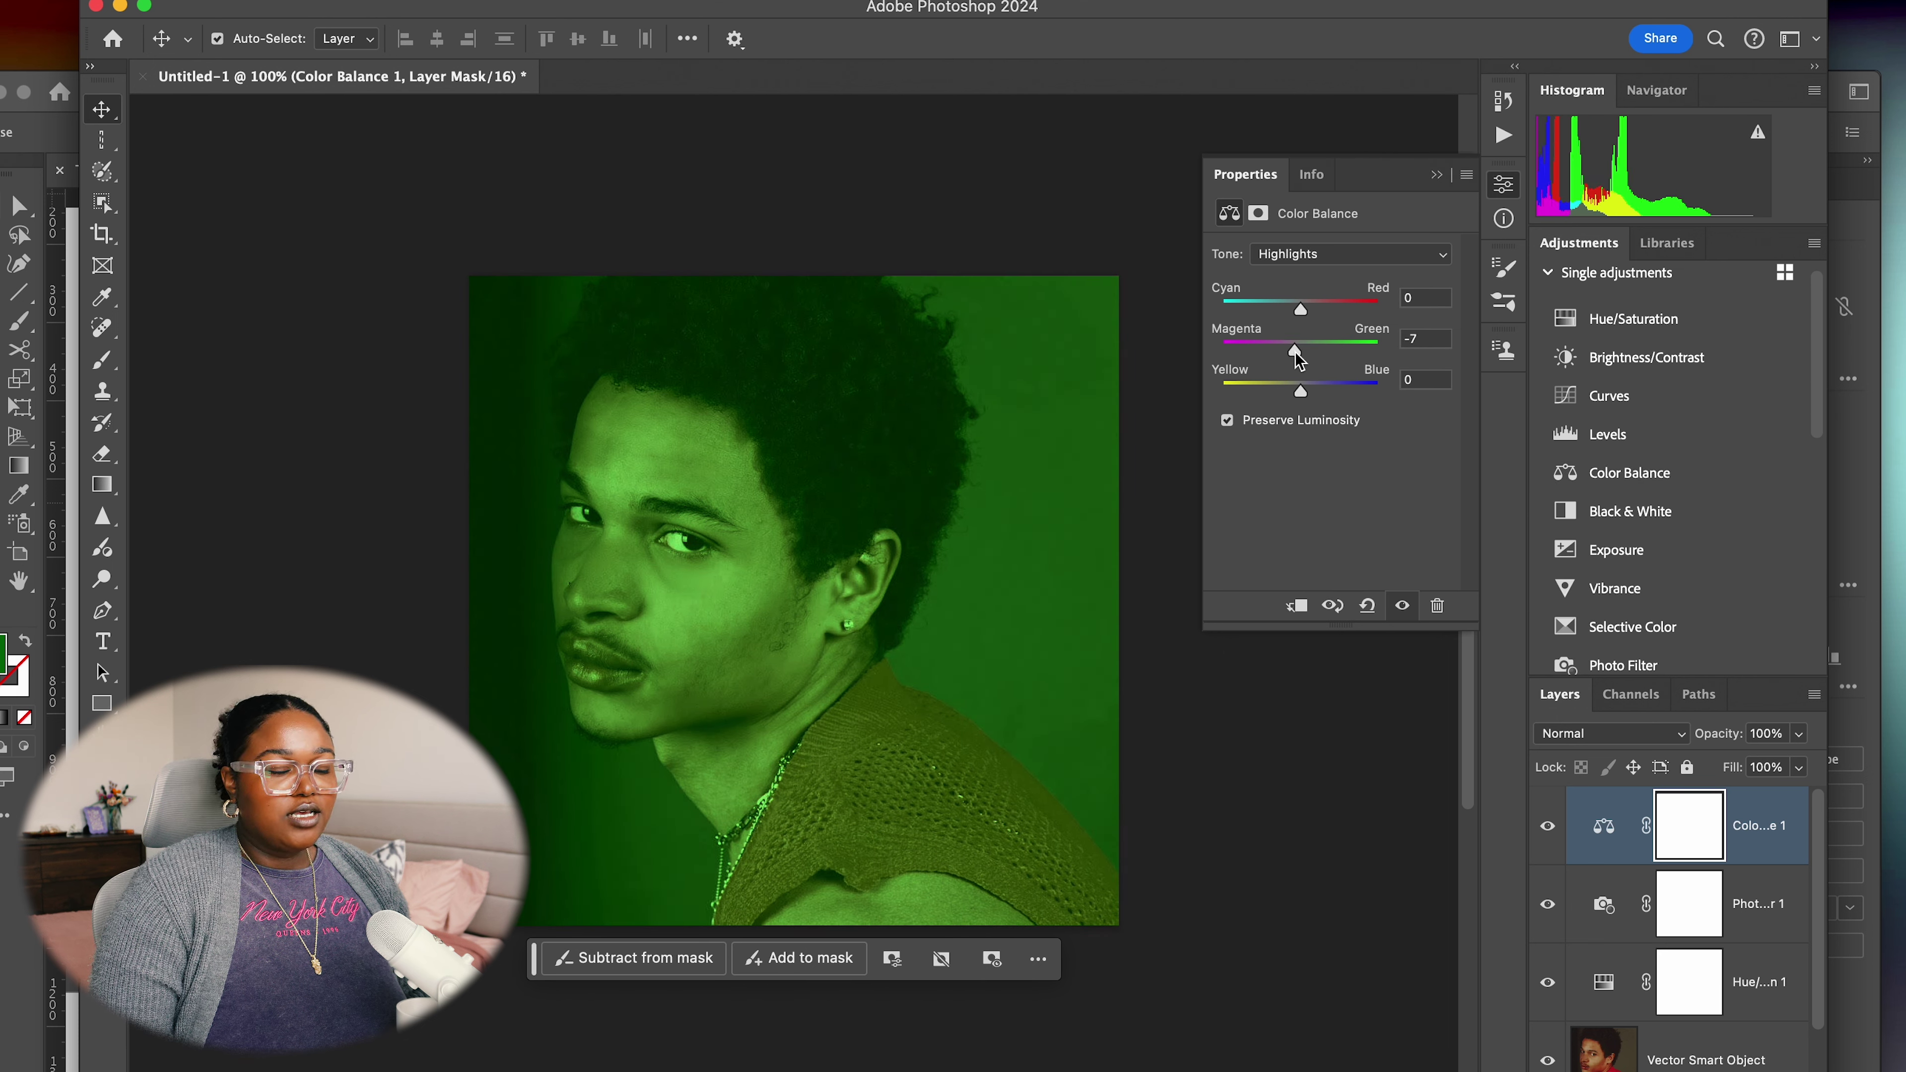
{"action": "left_click", "coordinate": [1436, 175]}
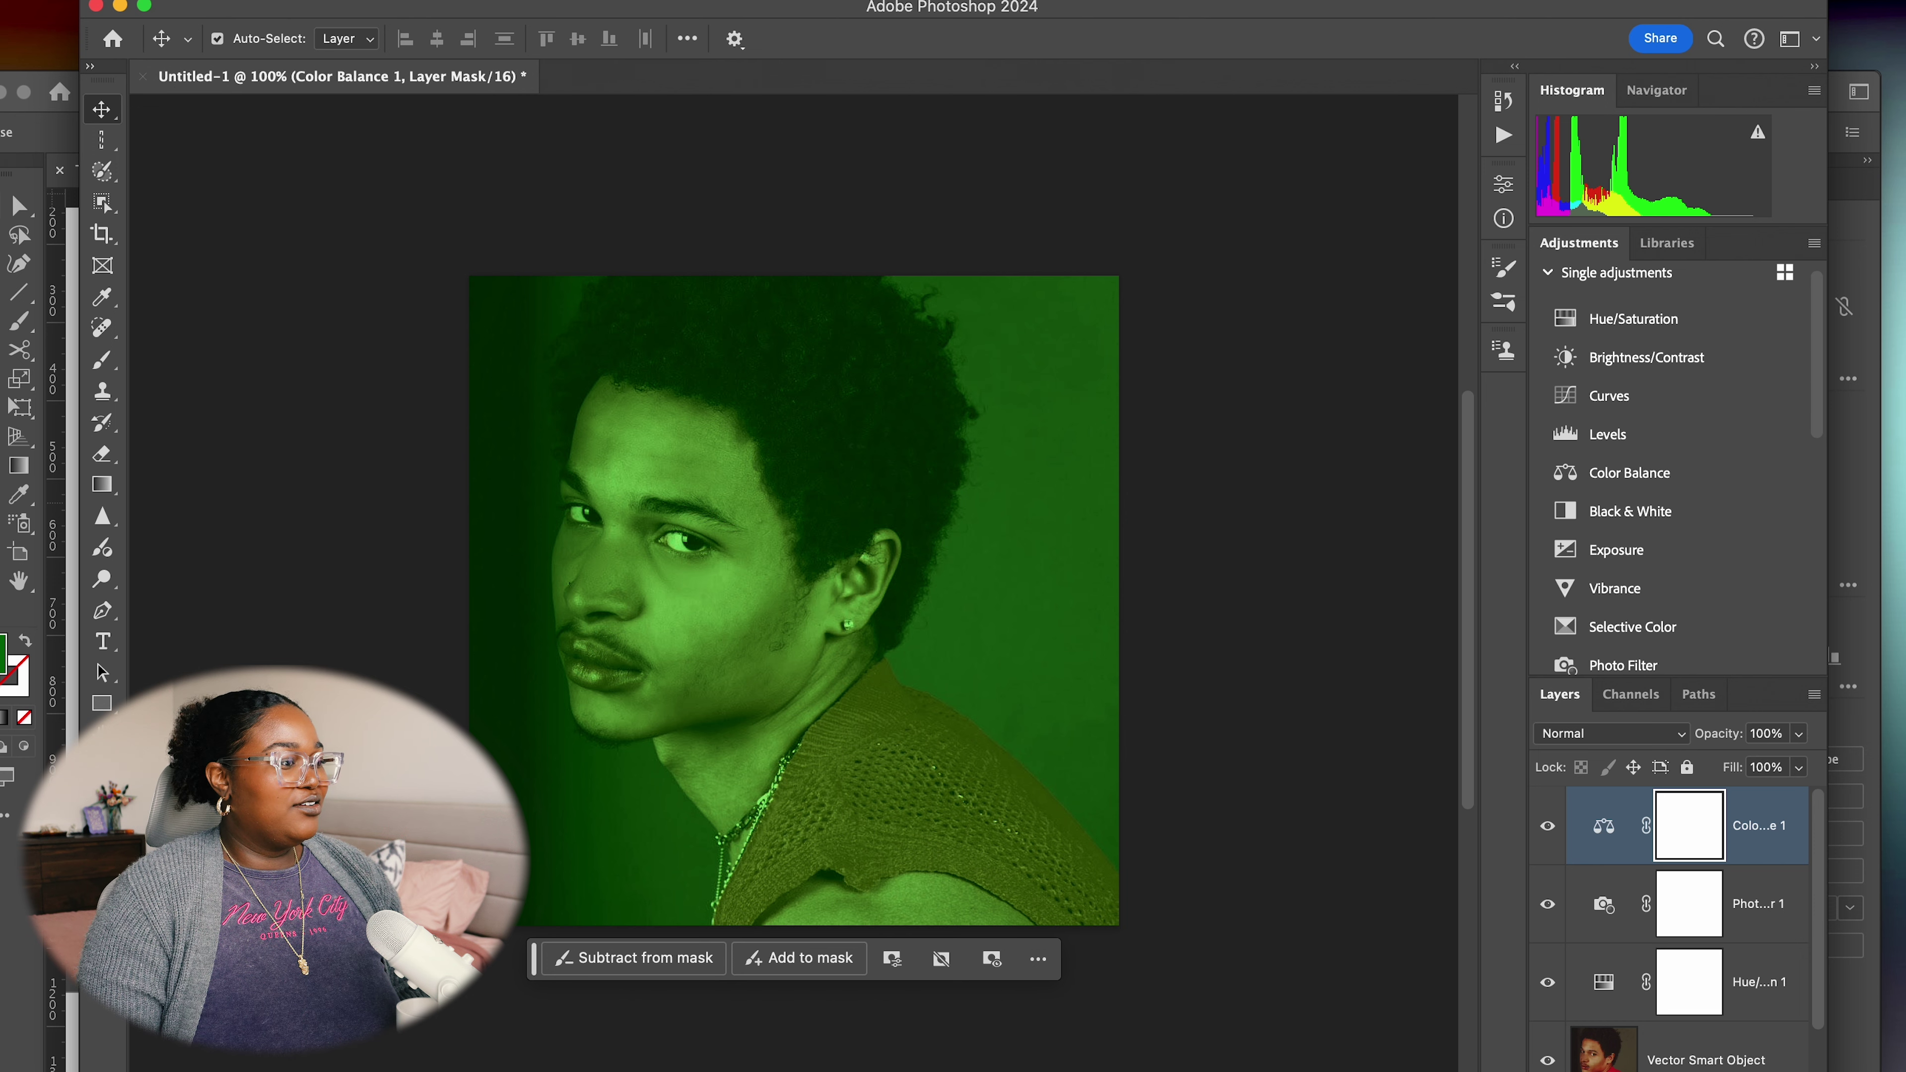
Quick-export the green-tinted portrait as a PNG
{"action": "left_click", "coordinate": [33, 1]}
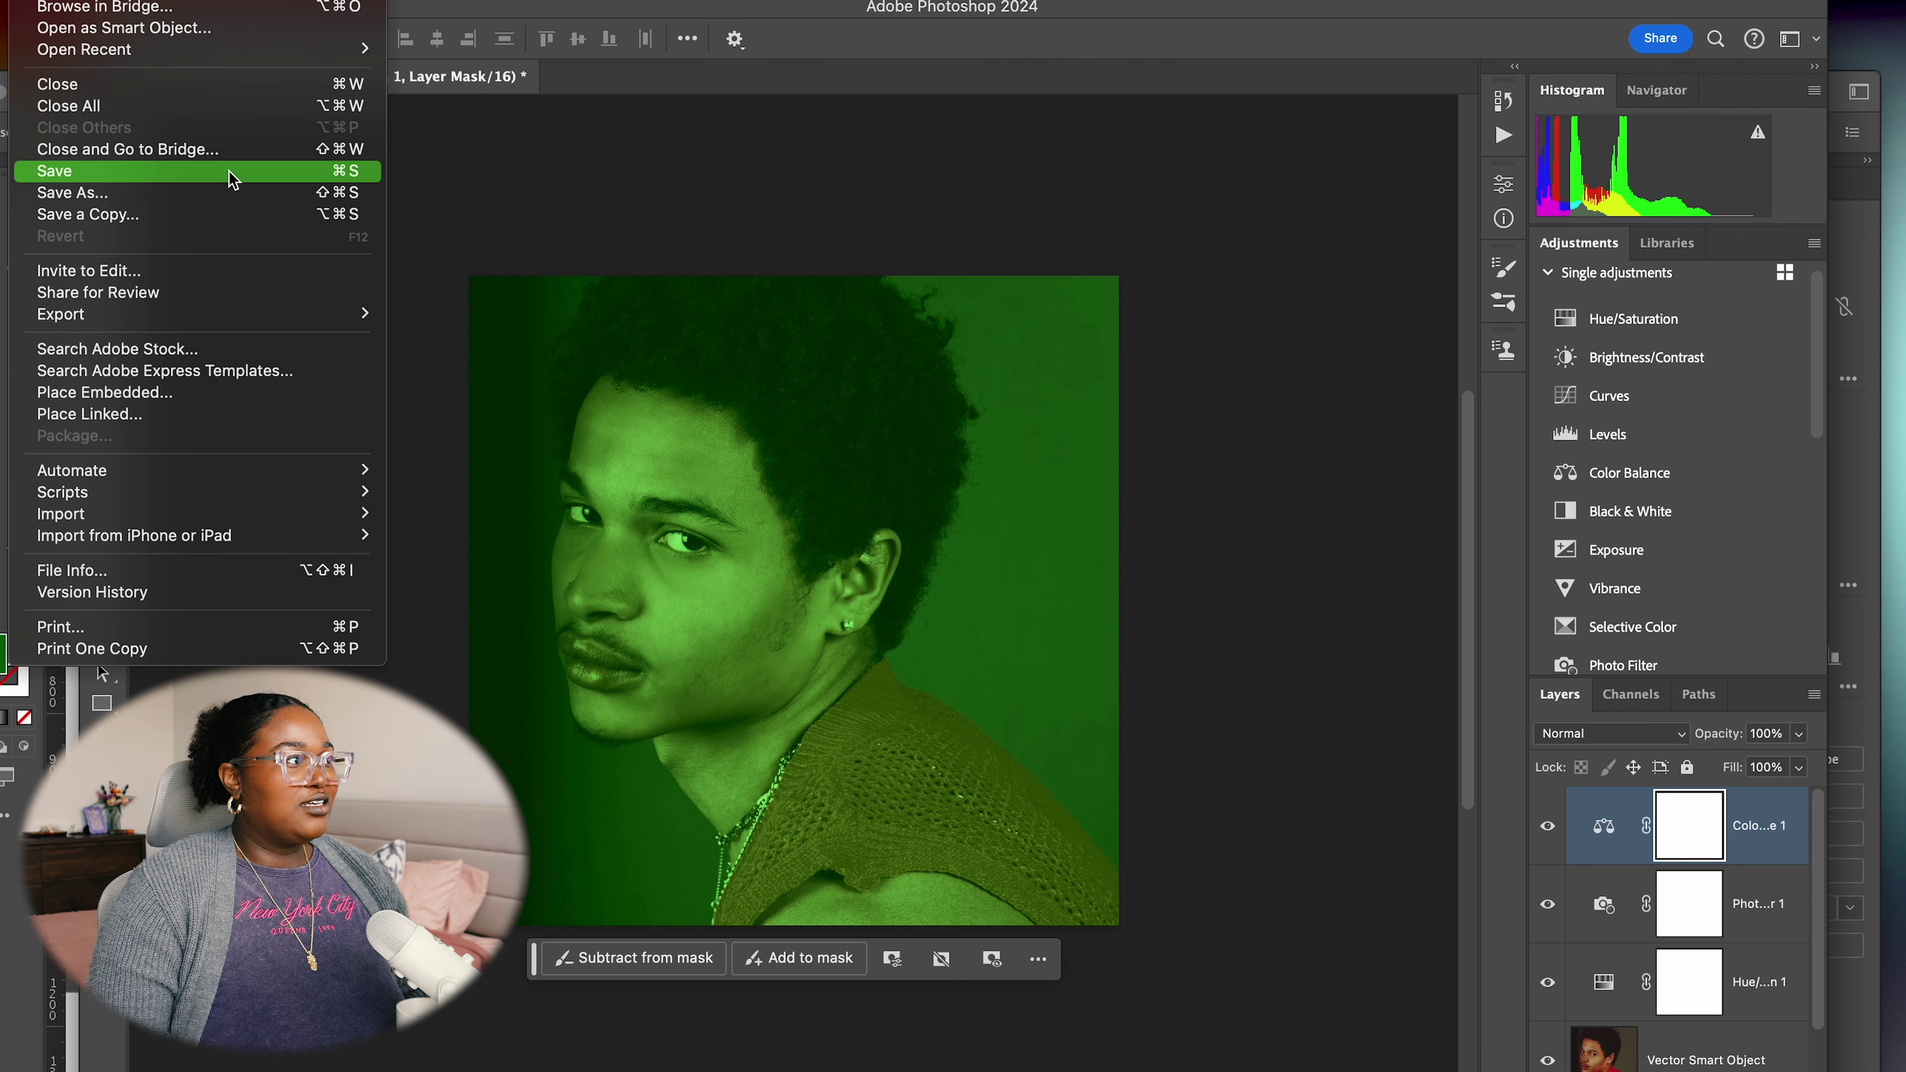
{"action": "mouse_move", "coordinate": [353, 313]}
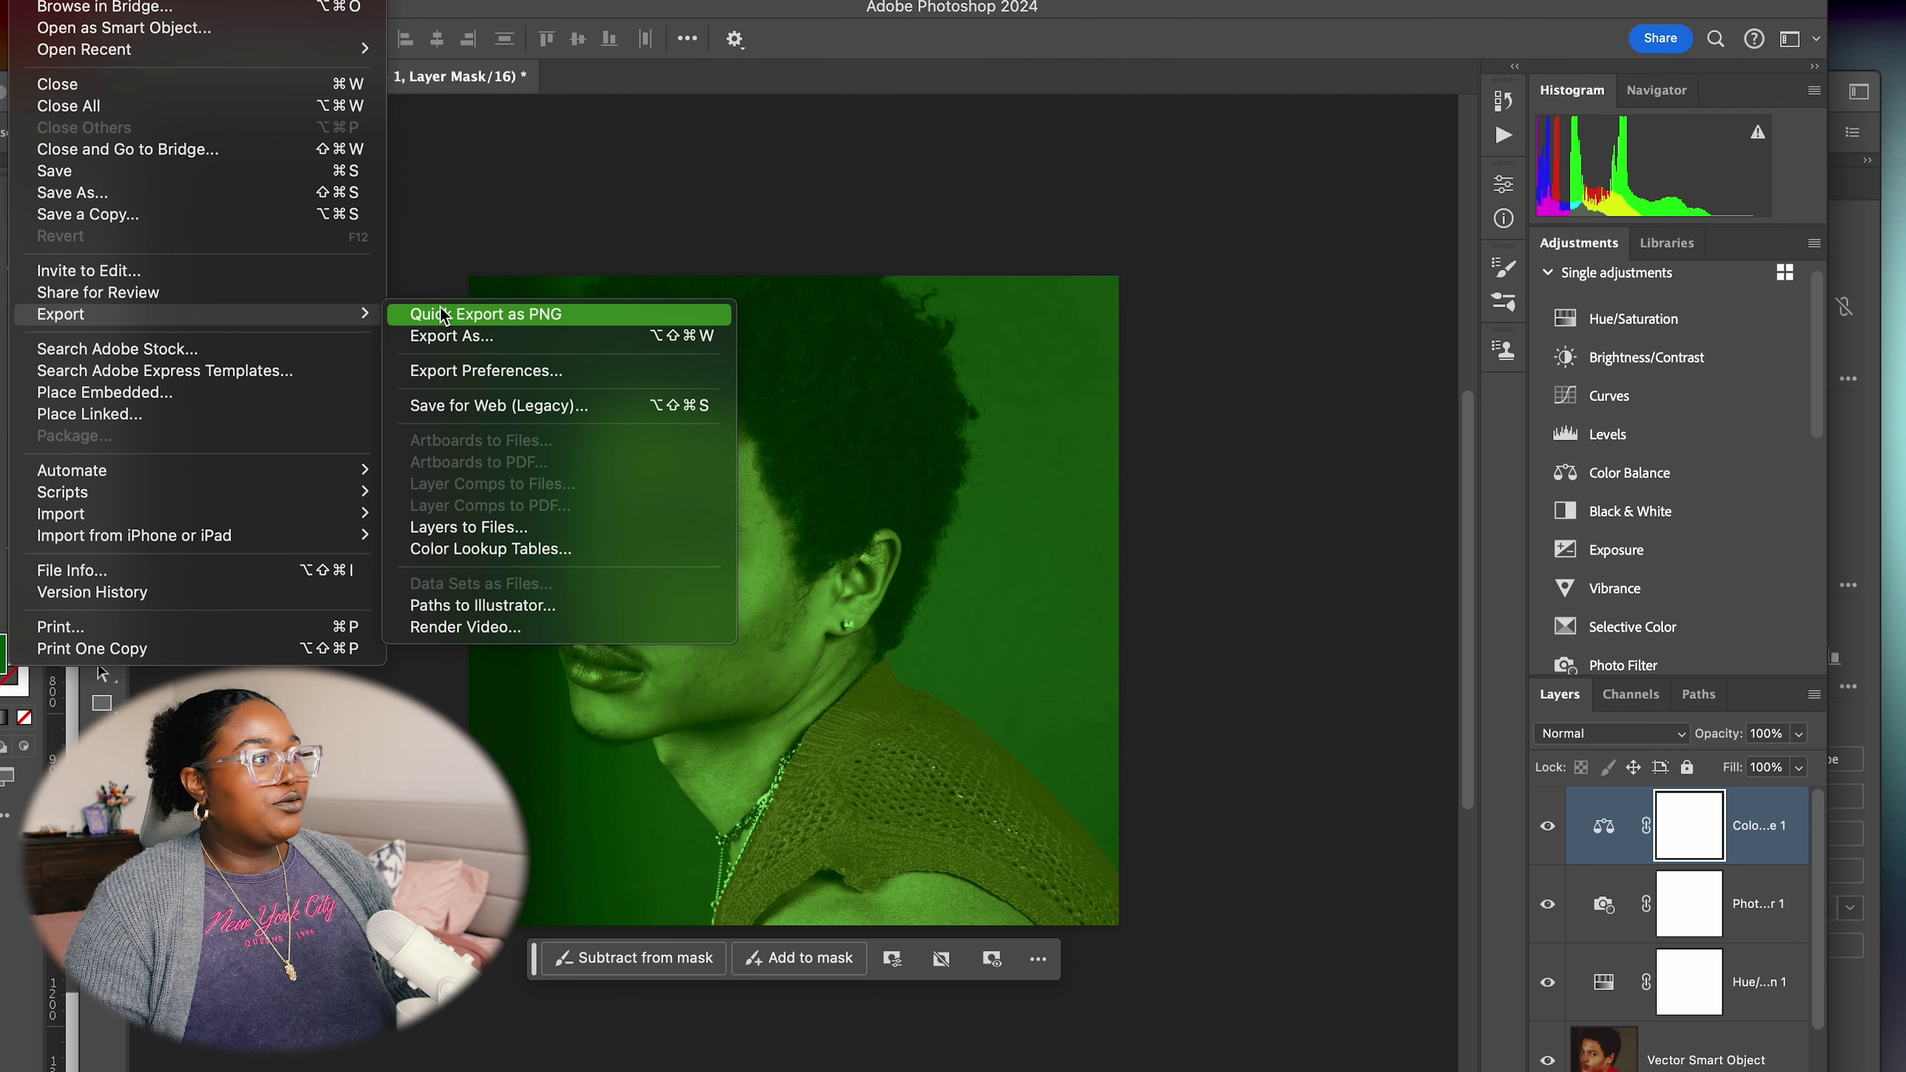
{"action": "left_click", "coordinate": [443, 315]}
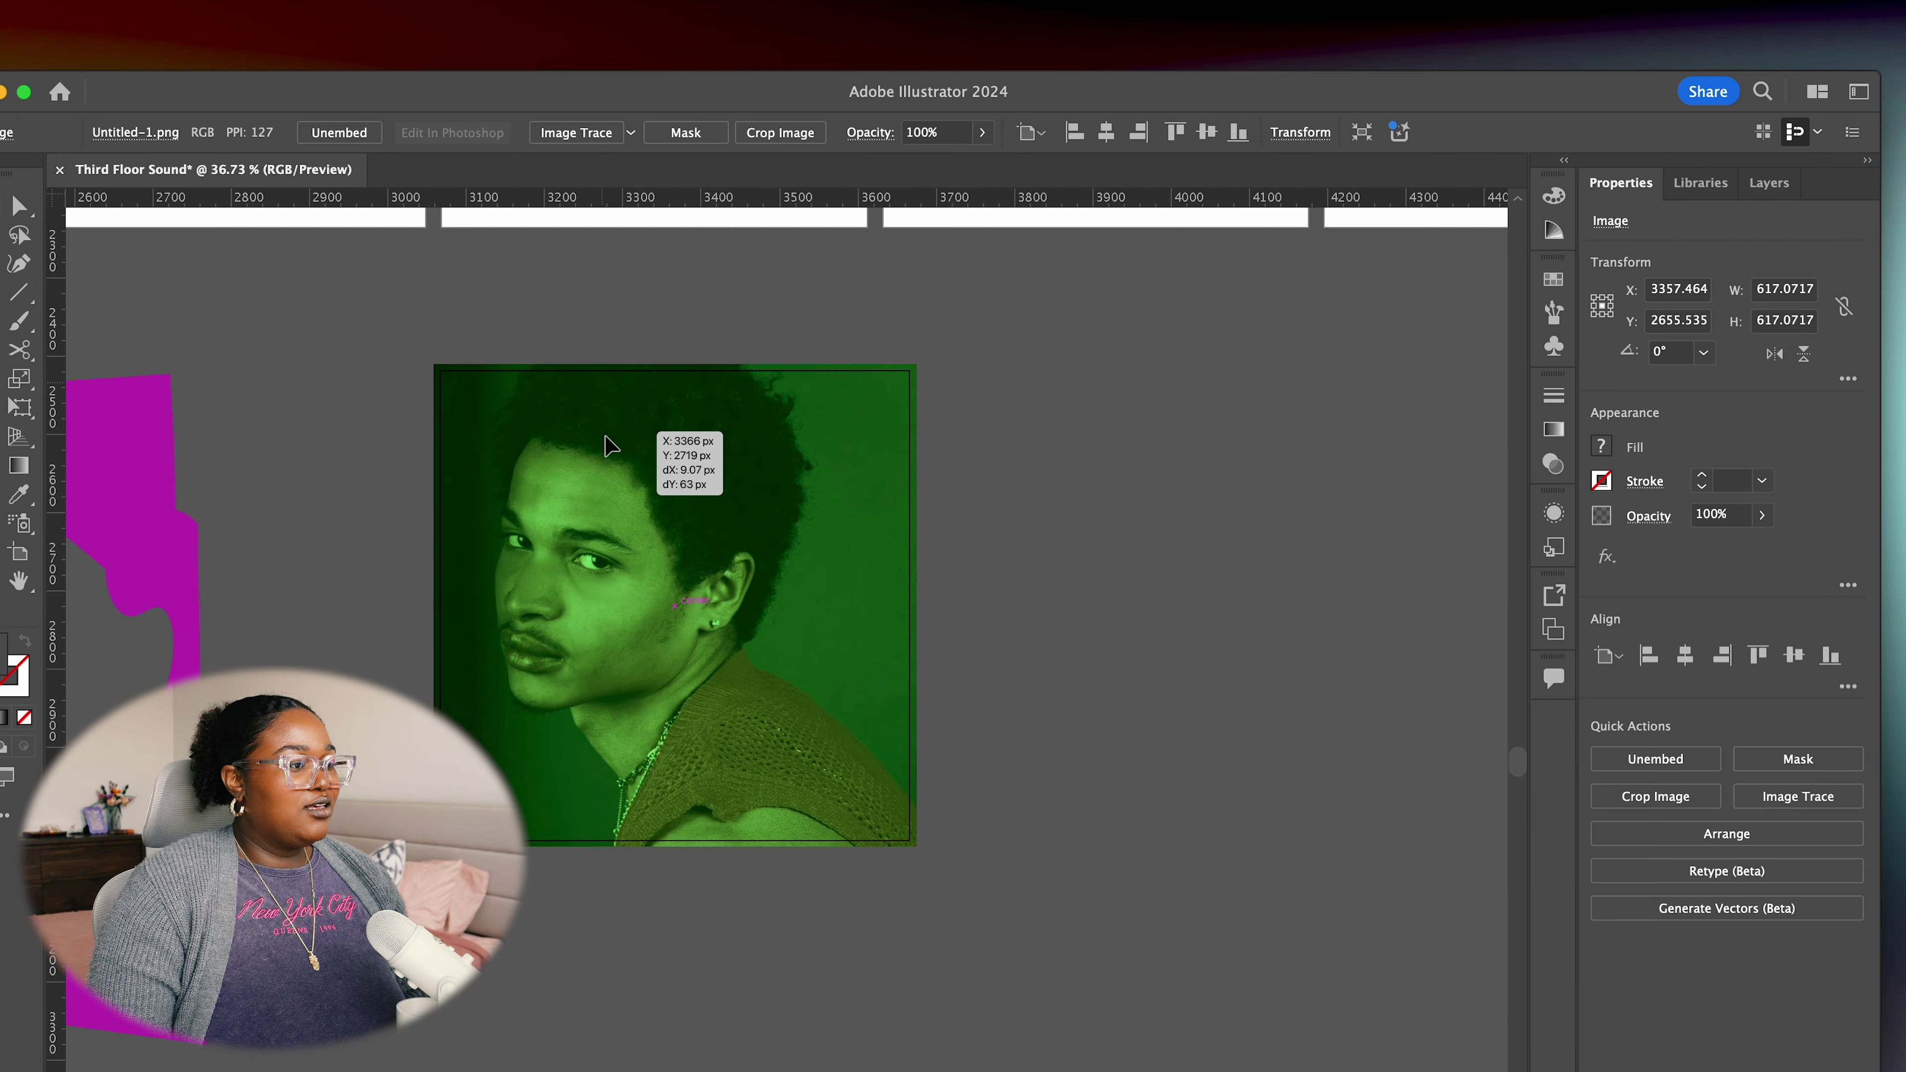
Position the green-tinted portrait on the canvas below the artist card artboards and deselect it
{"action": "left_click_drag", "start_coordinate": [609, 444], "coordinate": [610, 444]}
{"action": "left_click", "coordinate": [1246, 536]}
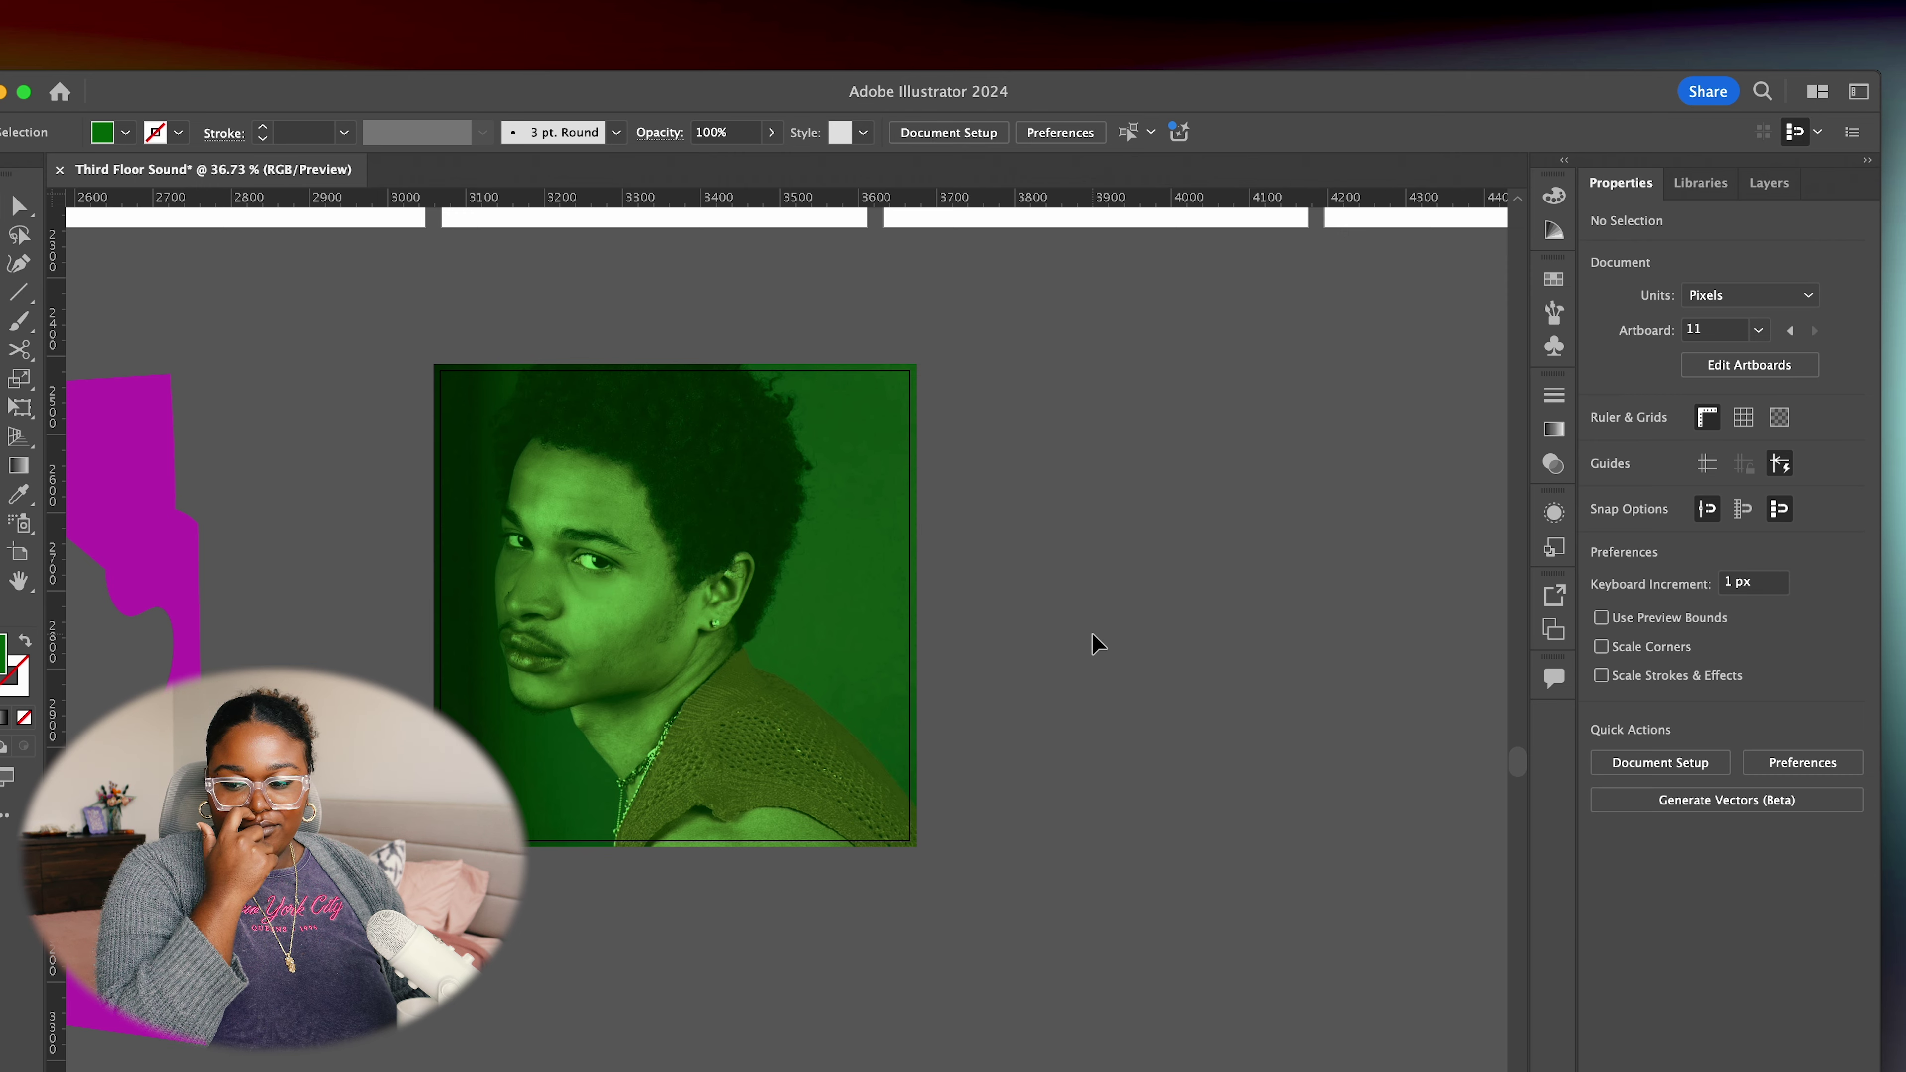
{"action": "scroll", "coordinate": [1087, 635], "scroll_direction": "up", "scroll_amount": 5}
{"action": "scroll", "coordinate": [1087, 635], "scroll_direction": "left", "scroll_amount": 5}
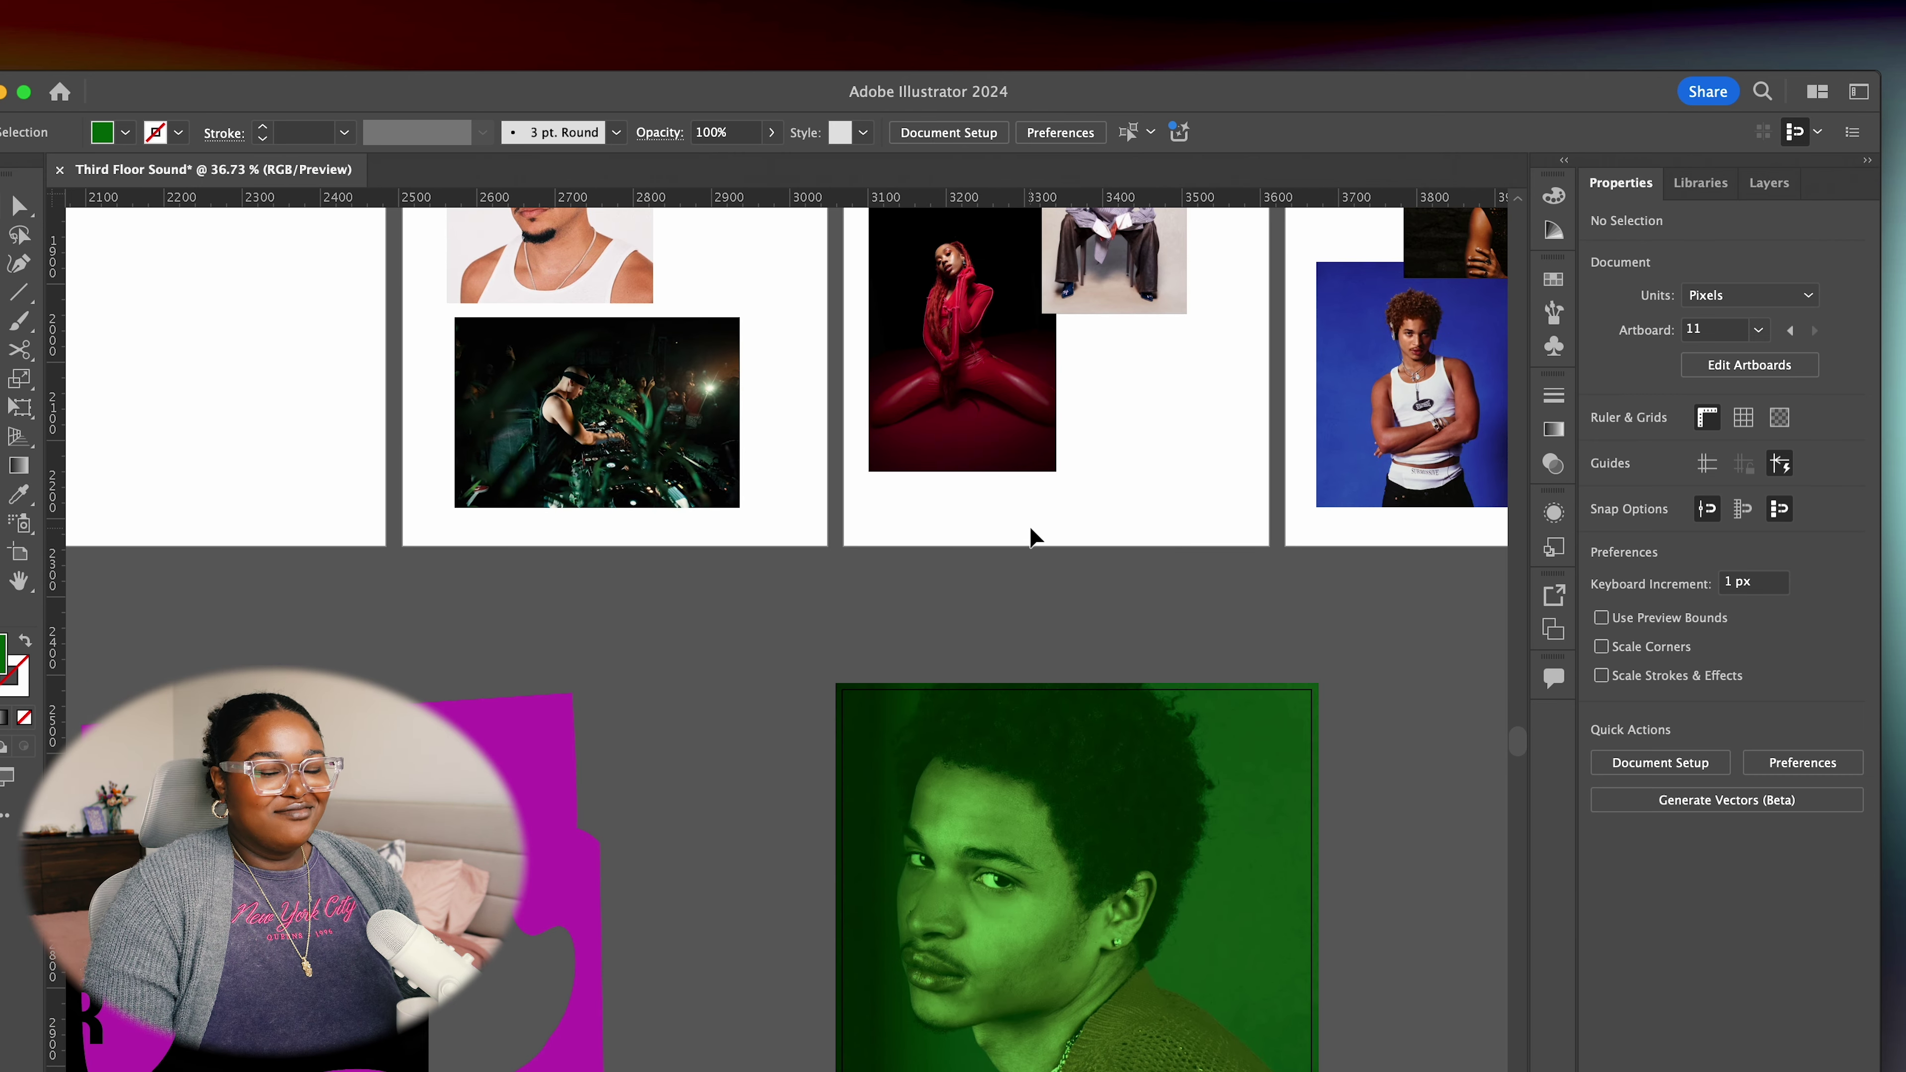
{"action": "scroll", "coordinate": [1032, 537], "scroll_direction": "down", "scroll_amount": 3}
{"action": "scroll", "coordinate": [1340, 514], "scroll_direction": "up", "scroll_amount": 5}
{"action": "scroll", "coordinate": [1263, 795], "scroll_direction": "right", "scroll_amount": 3}
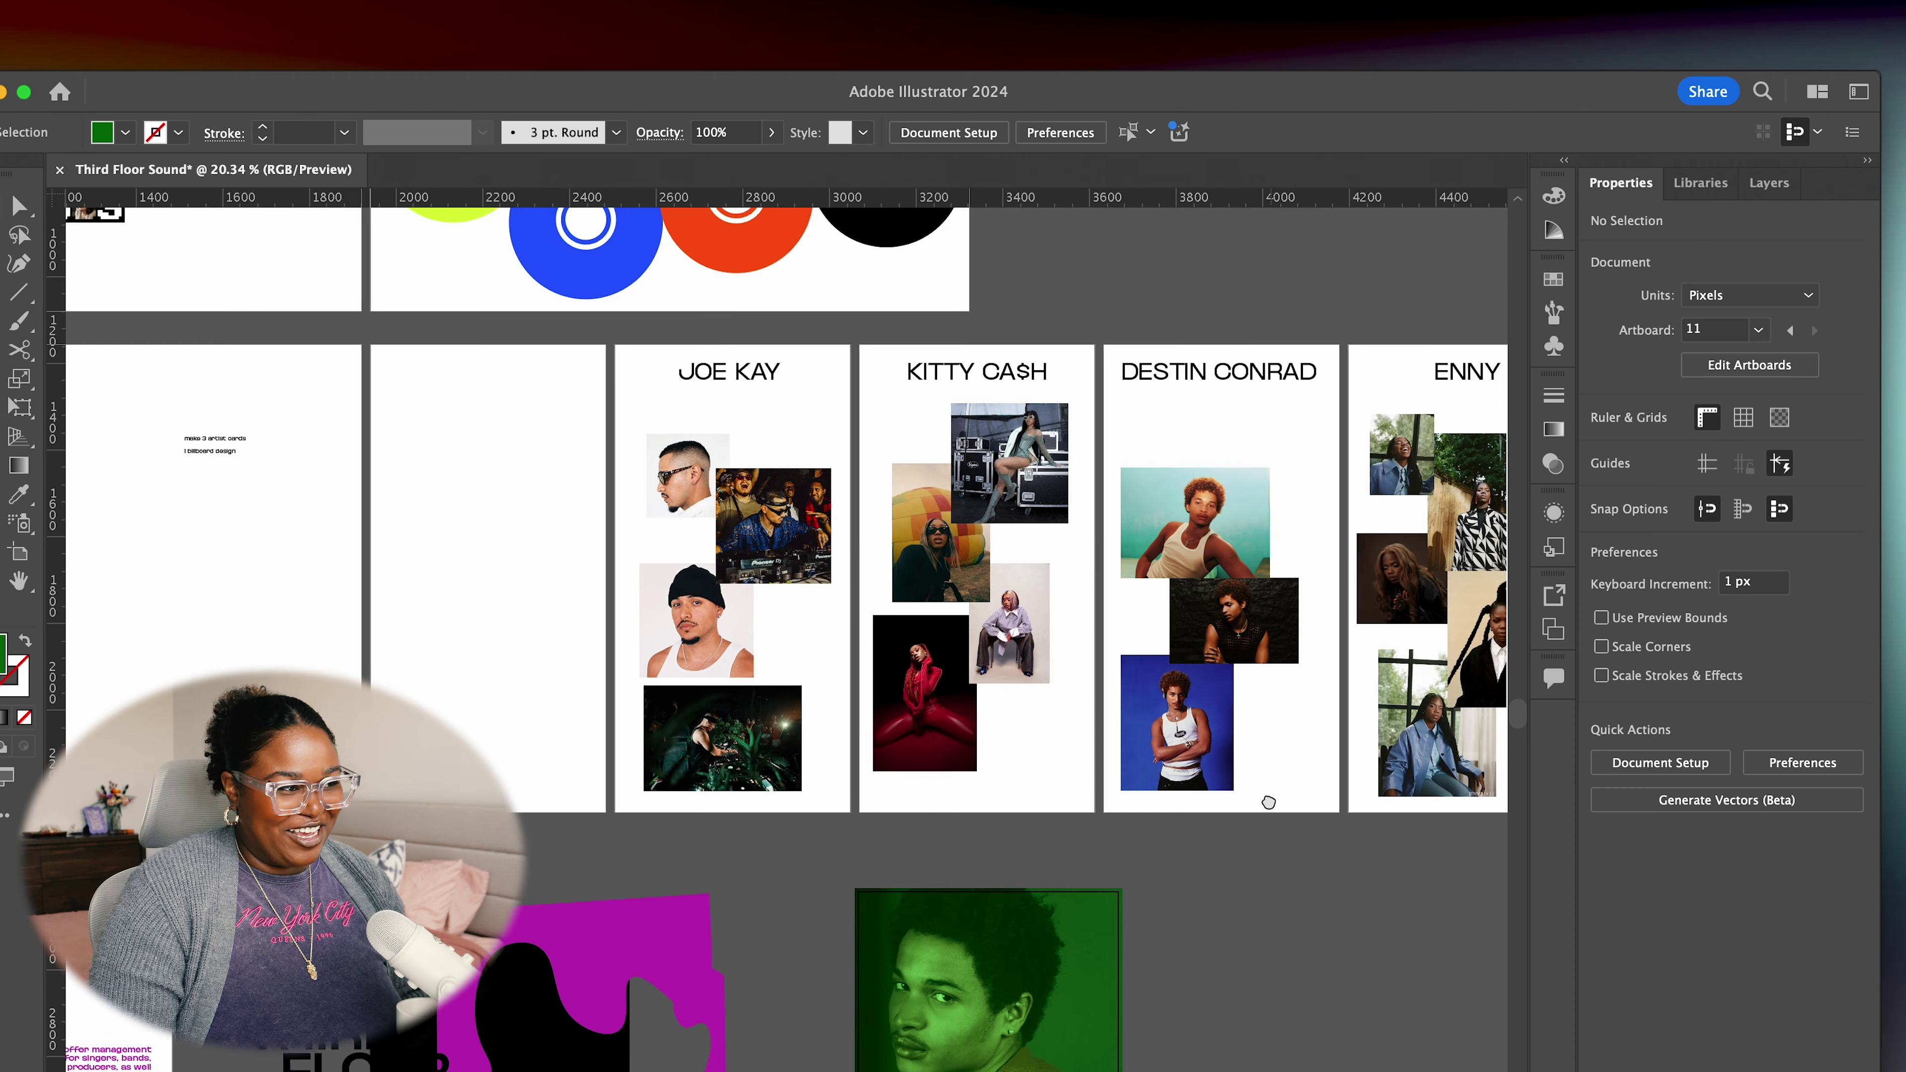
{"action": "scroll", "coordinate": [1165, 846], "scroll_direction": "down", "scroll_amount": 5}
{"action": "scroll", "coordinate": [1118, 765], "scroll_direction": "up", "scroll_amount": 5}
{"action": "scroll", "coordinate": [1201, 810], "scroll_direction": "left", "scroll_amount": 3}
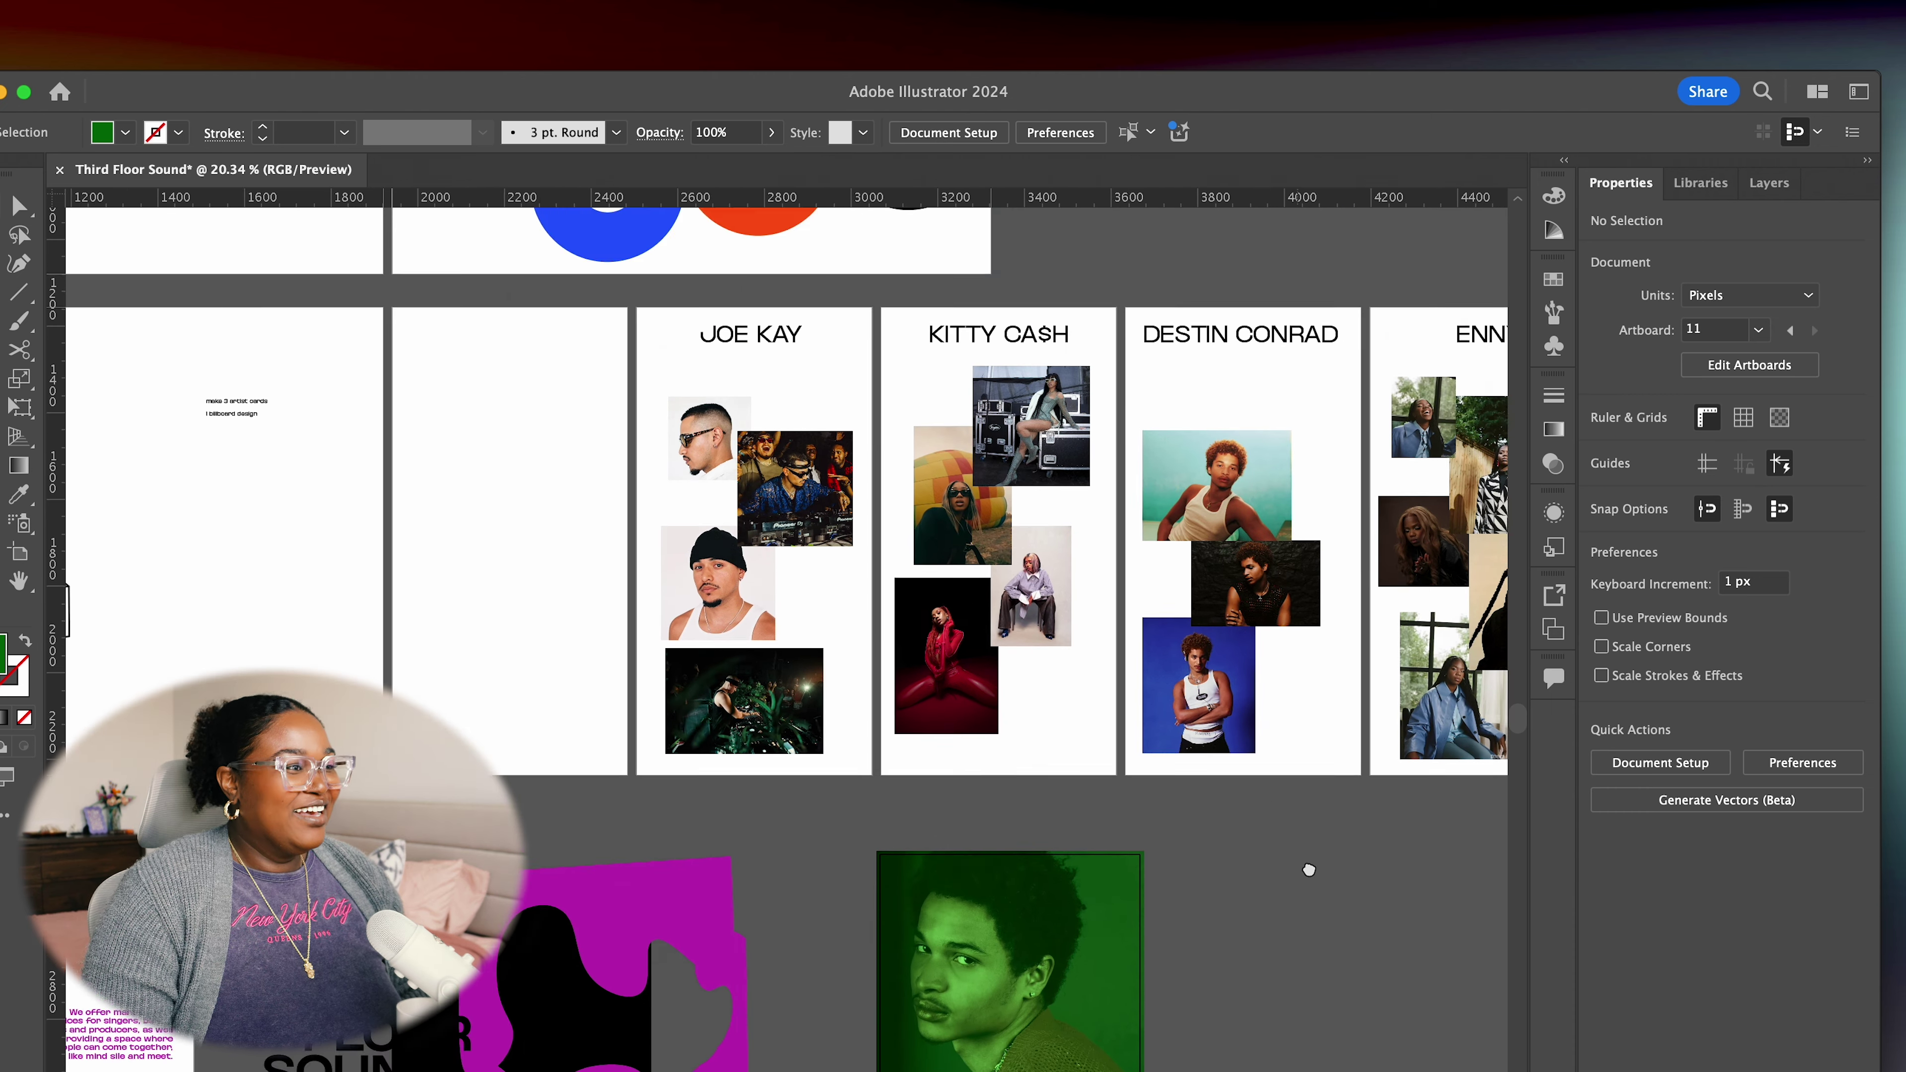
{"action": "scroll", "coordinate": [1310, 868], "scroll_direction": "down", "scroll_amount": 5}
{"action": "scroll", "coordinate": [1200, 713], "scroll_direction": "right", "scroll_amount": 6}
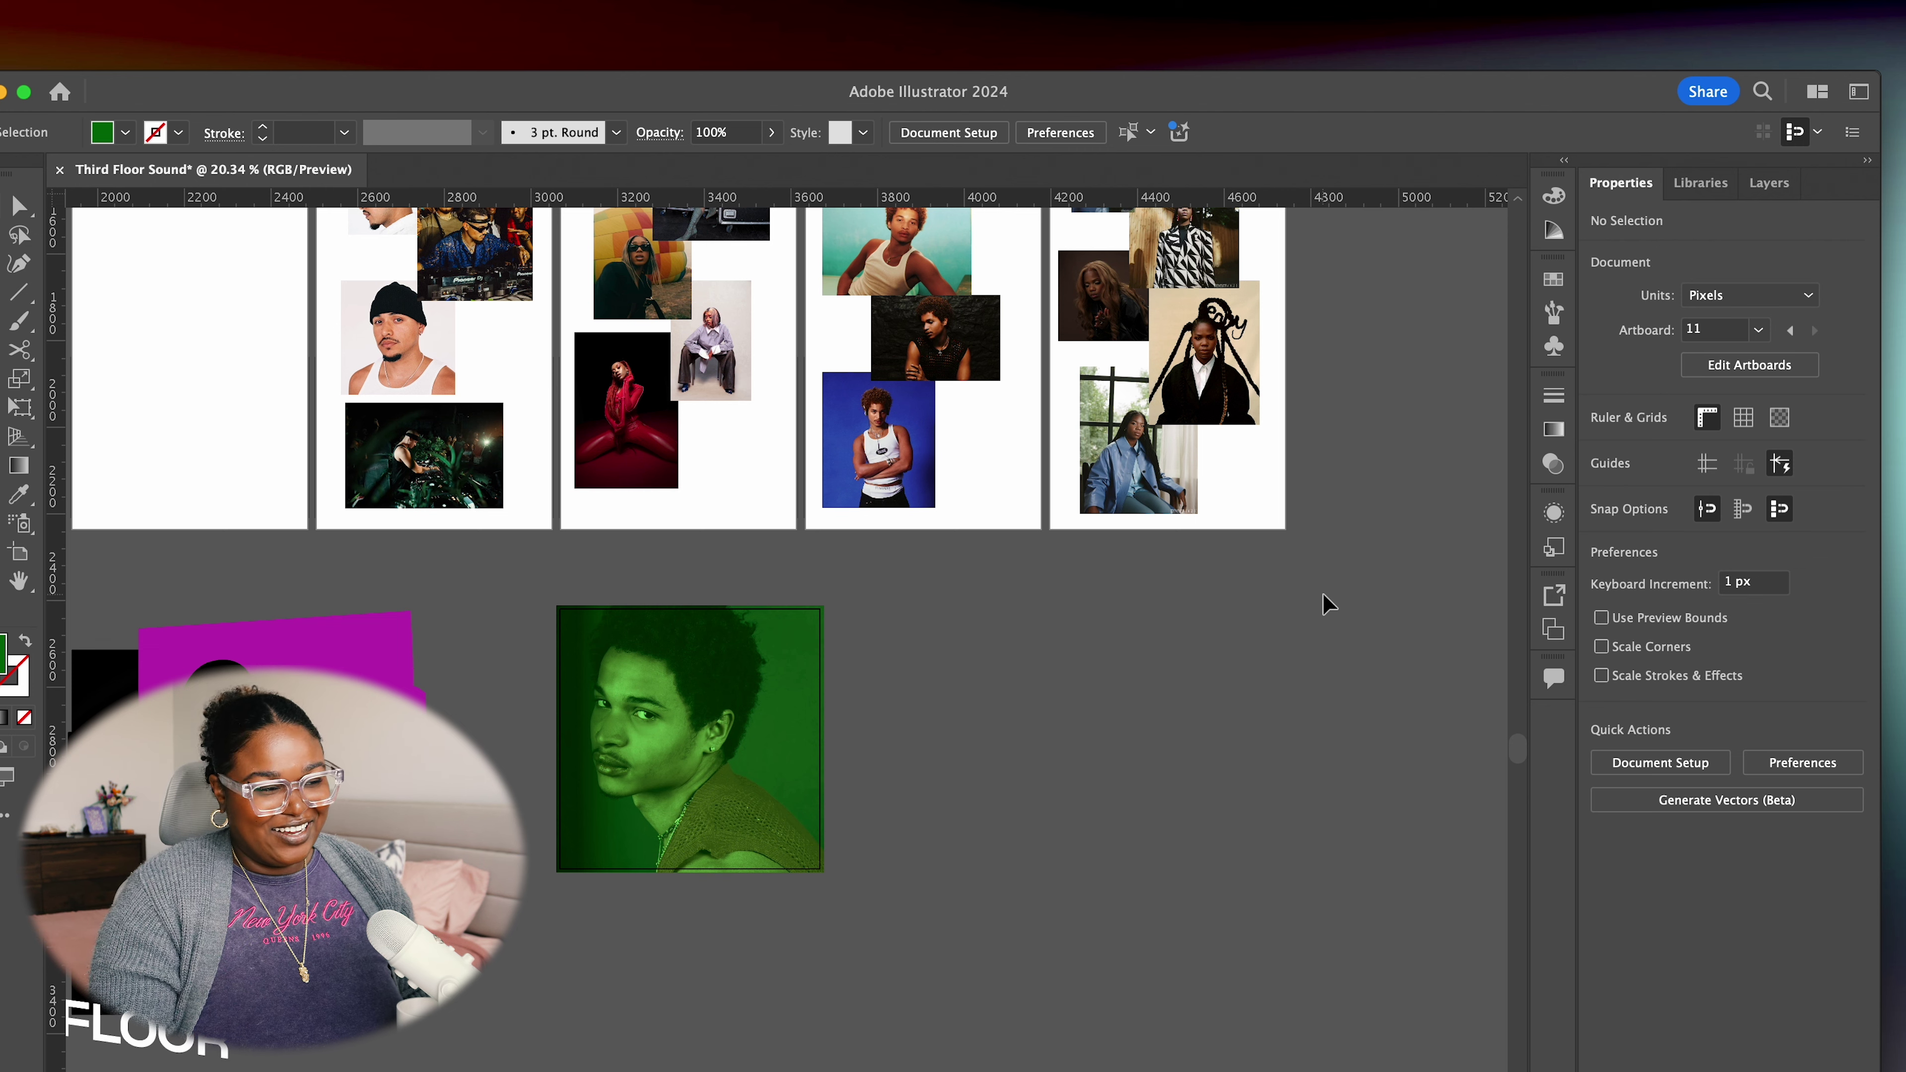
{"action": "scroll", "coordinate": [1321, 605], "scroll_direction": "up", "scroll_amount": 2}
Pan the canvas to bring the KITTY CASH, DESTIN CONRAD and ENNY cards into view
{"action": "left_click_drag", "start_coordinate": [1297, 604], "coordinate": [796, 939]}
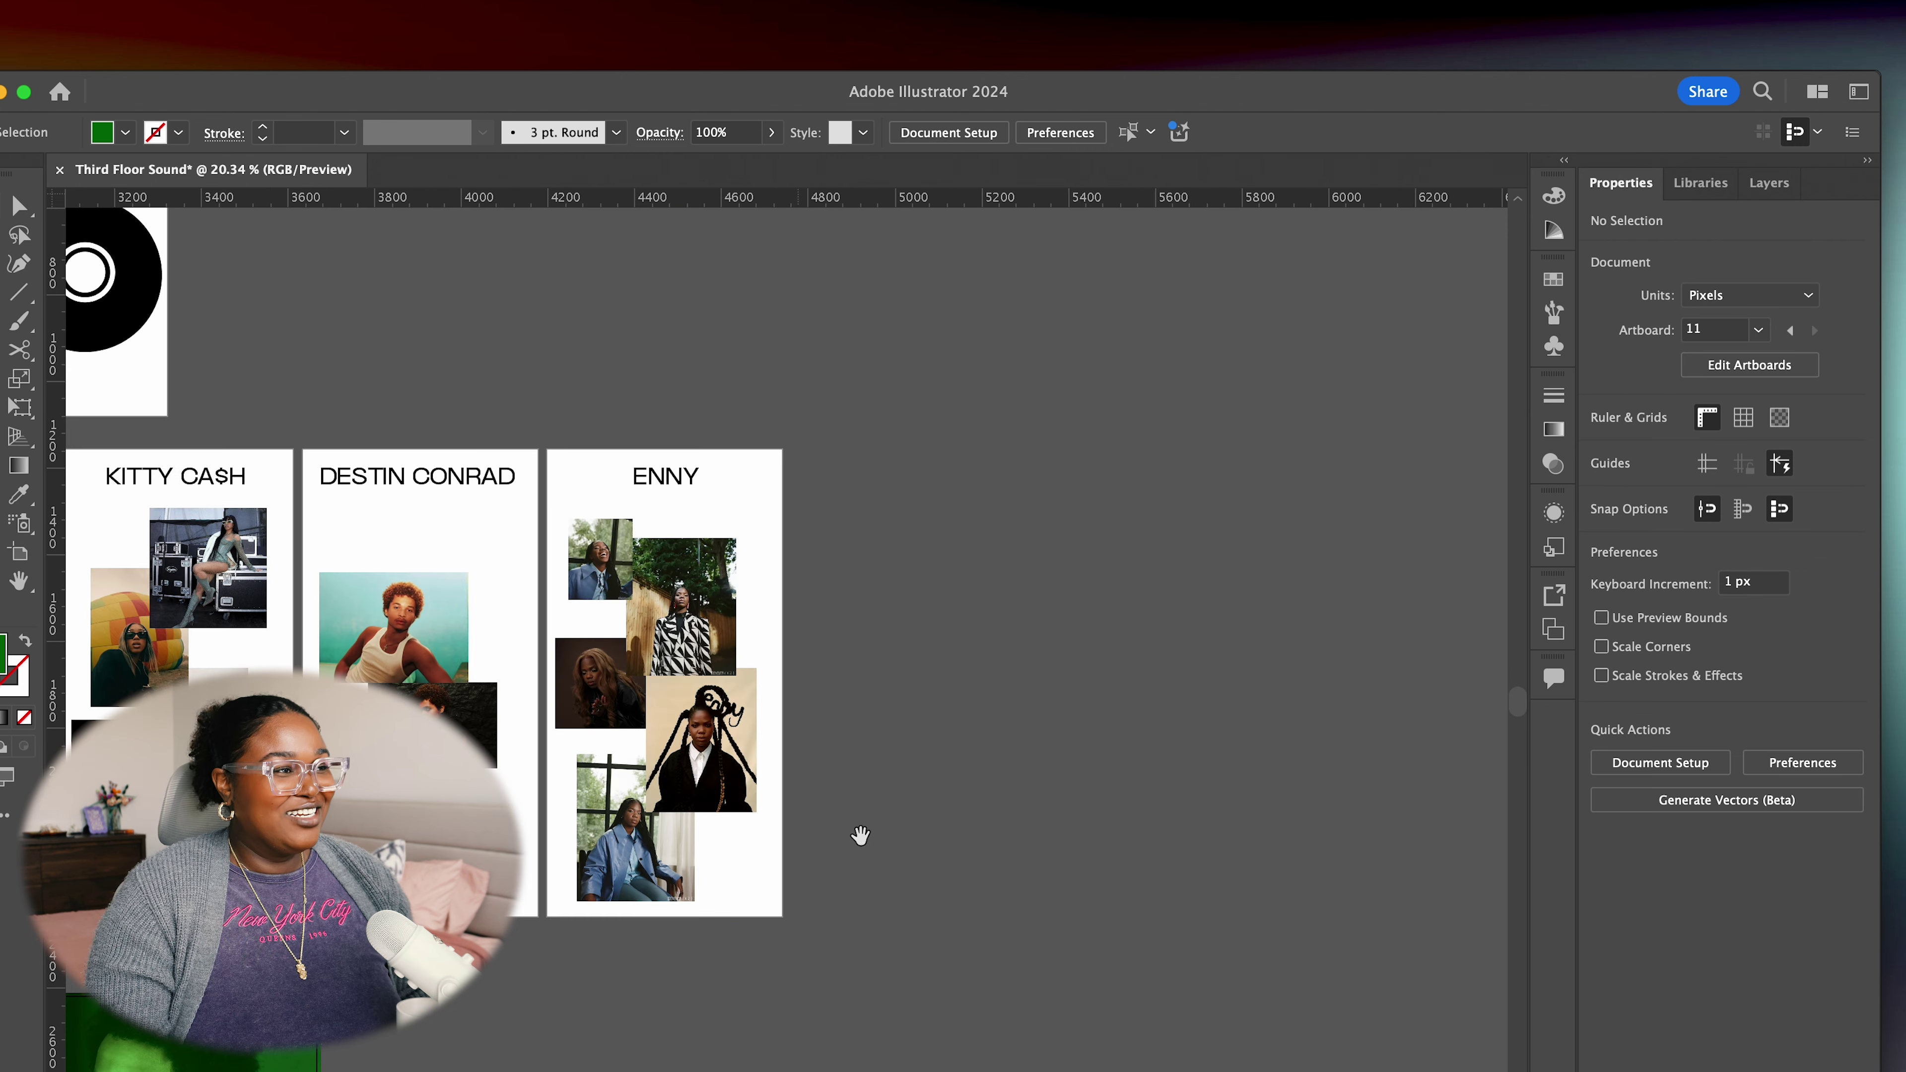
{"action": "left_click_drag", "start_coordinate": [1100, 428], "coordinate": [1388, 837]}
{"action": "scroll", "coordinate": [1043, 753], "scroll_direction": "up", "scroll_amount": 5}
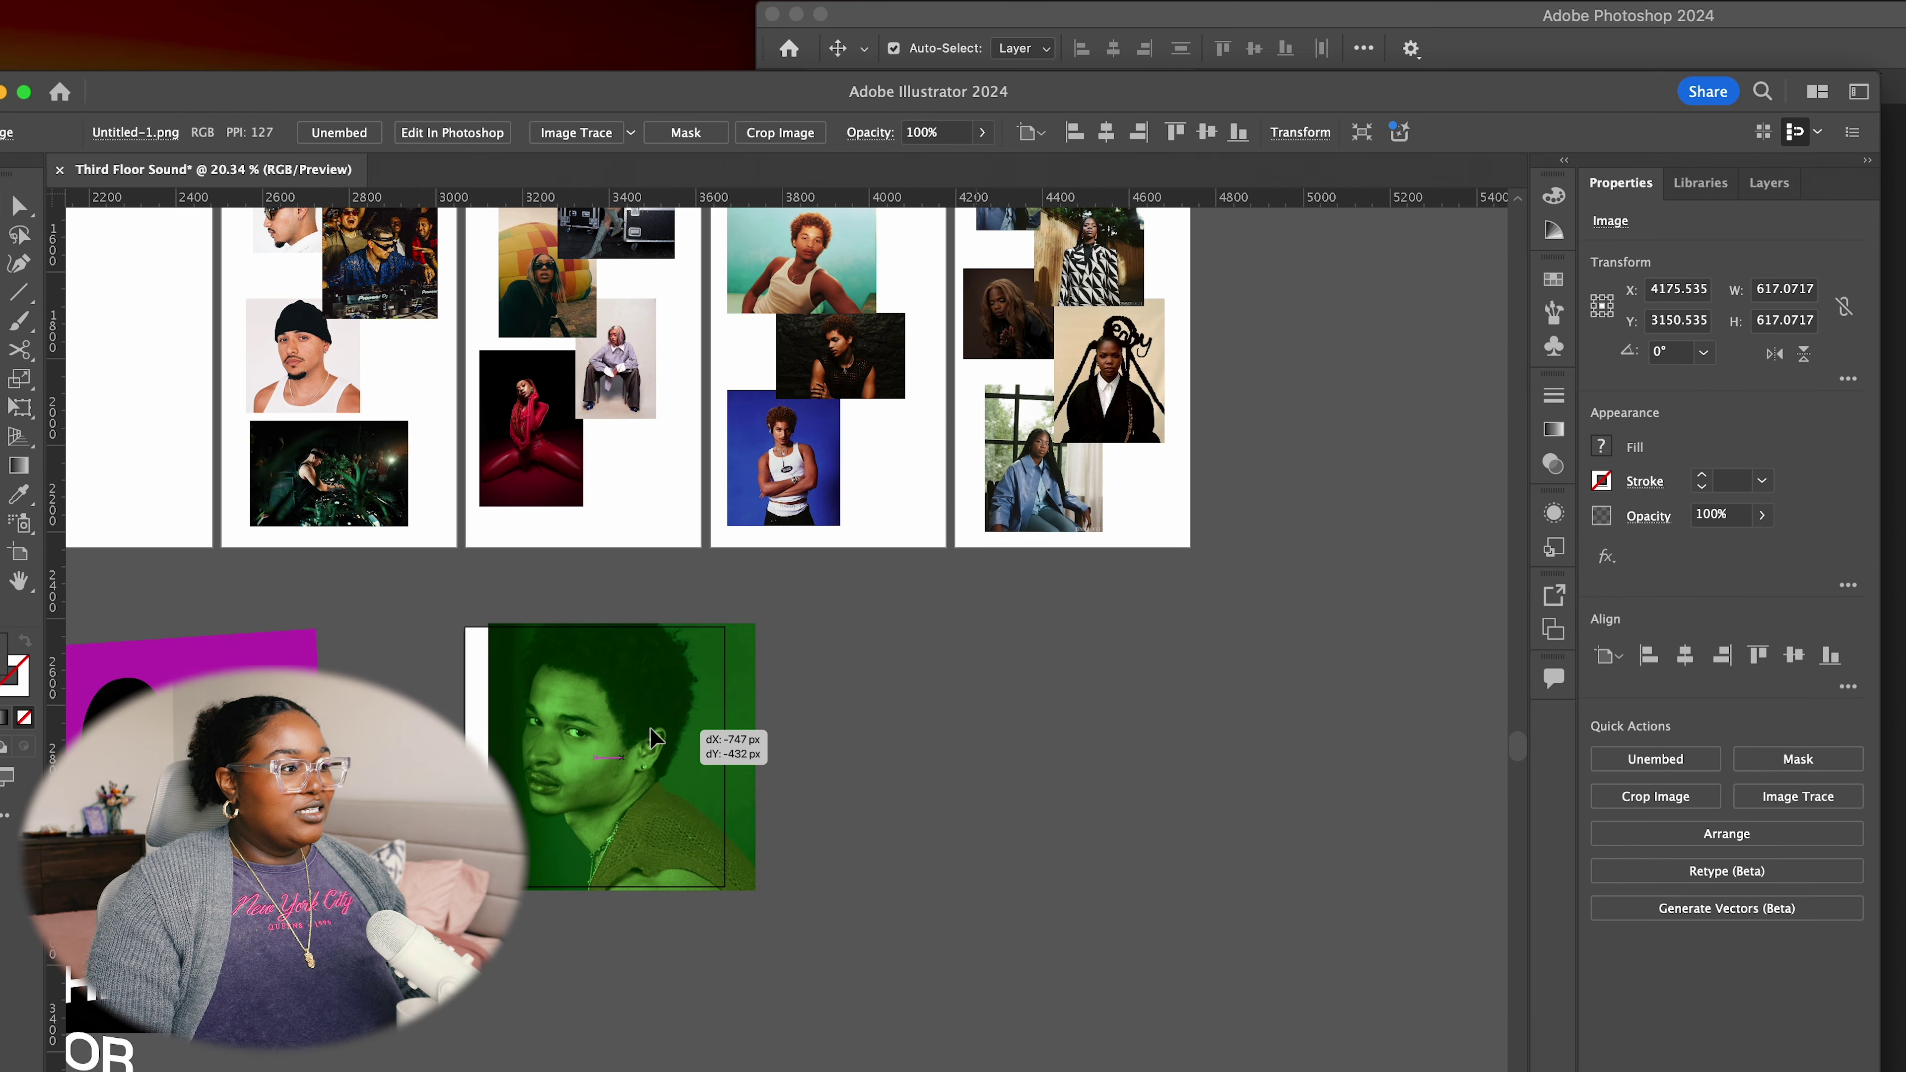
Stack Untitled-1DSAD.png over the green portrait and scale it to match at 617.2 px
{"action": "left_click_drag", "start_coordinate": [656, 742], "coordinate": [630, 743]}
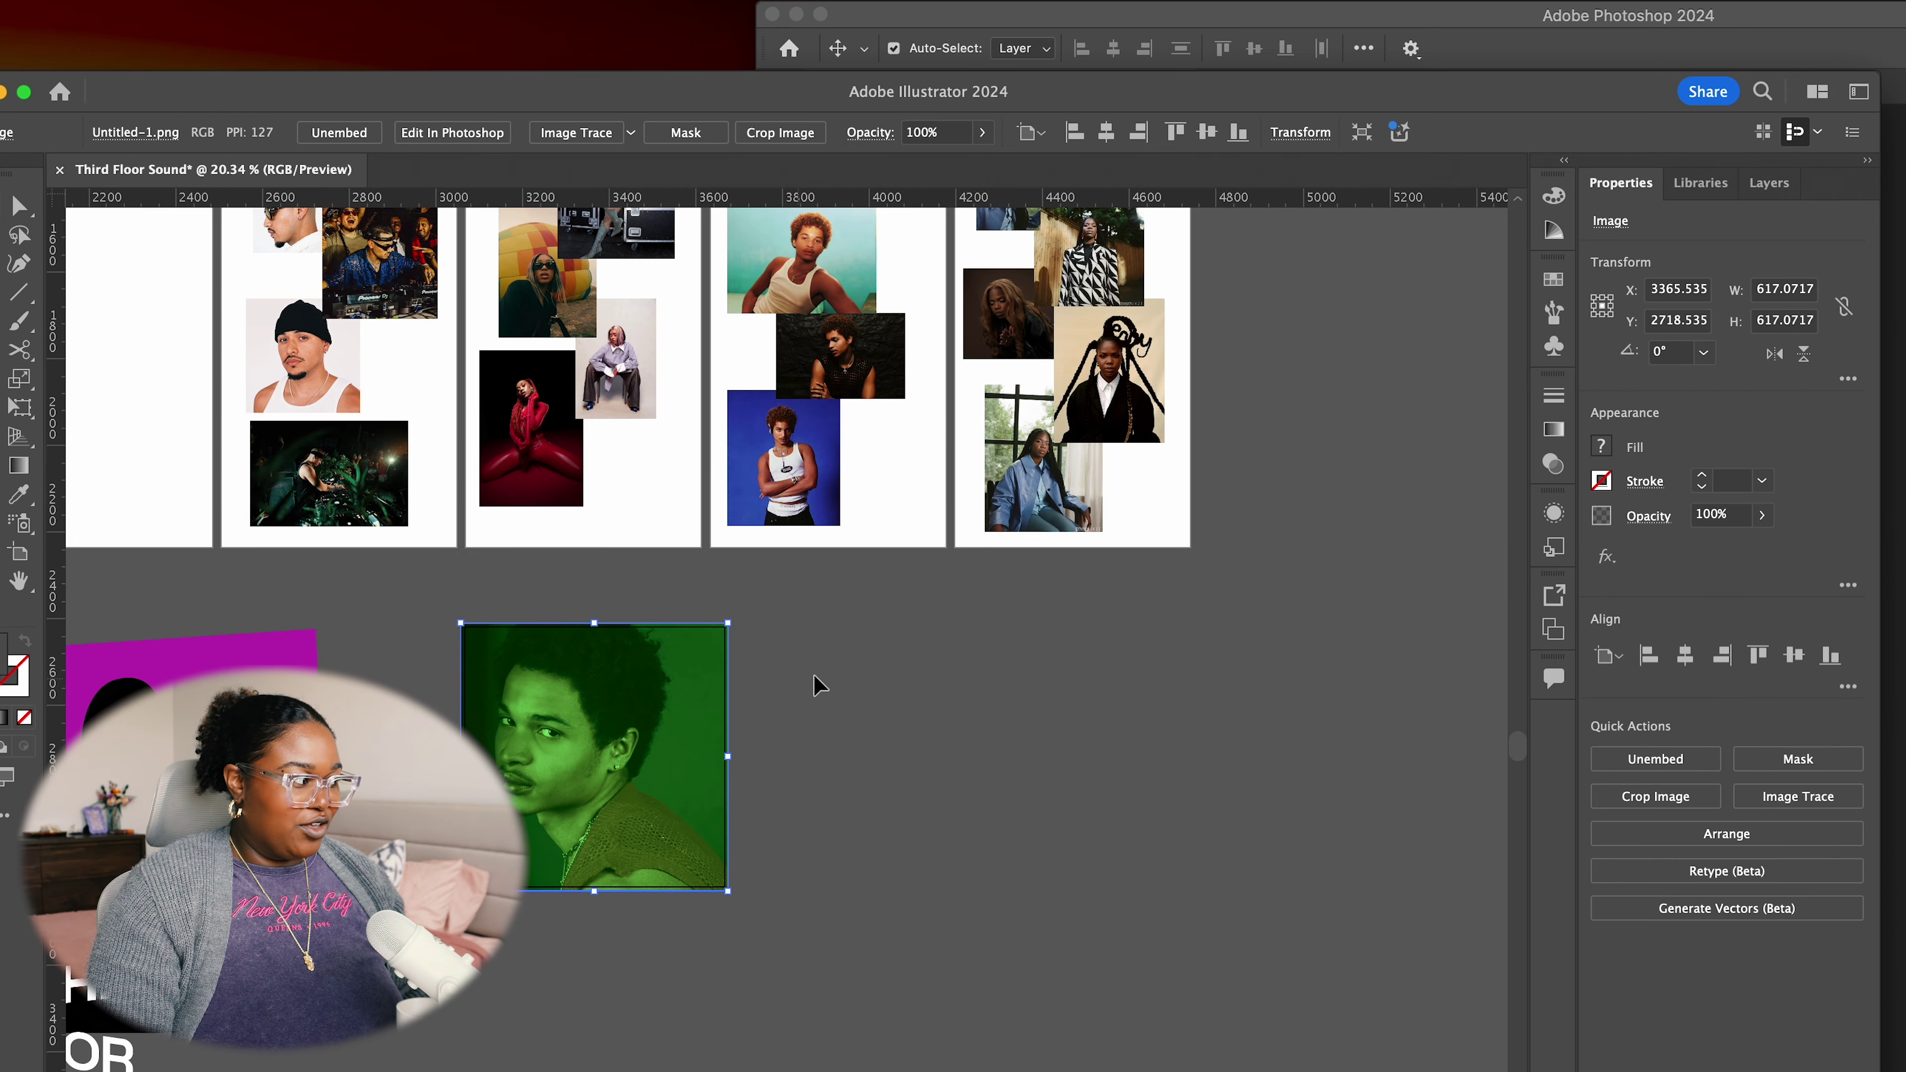
{"action": "left_click_drag", "start_coordinate": [680, 617], "coordinate": [736, 628]}
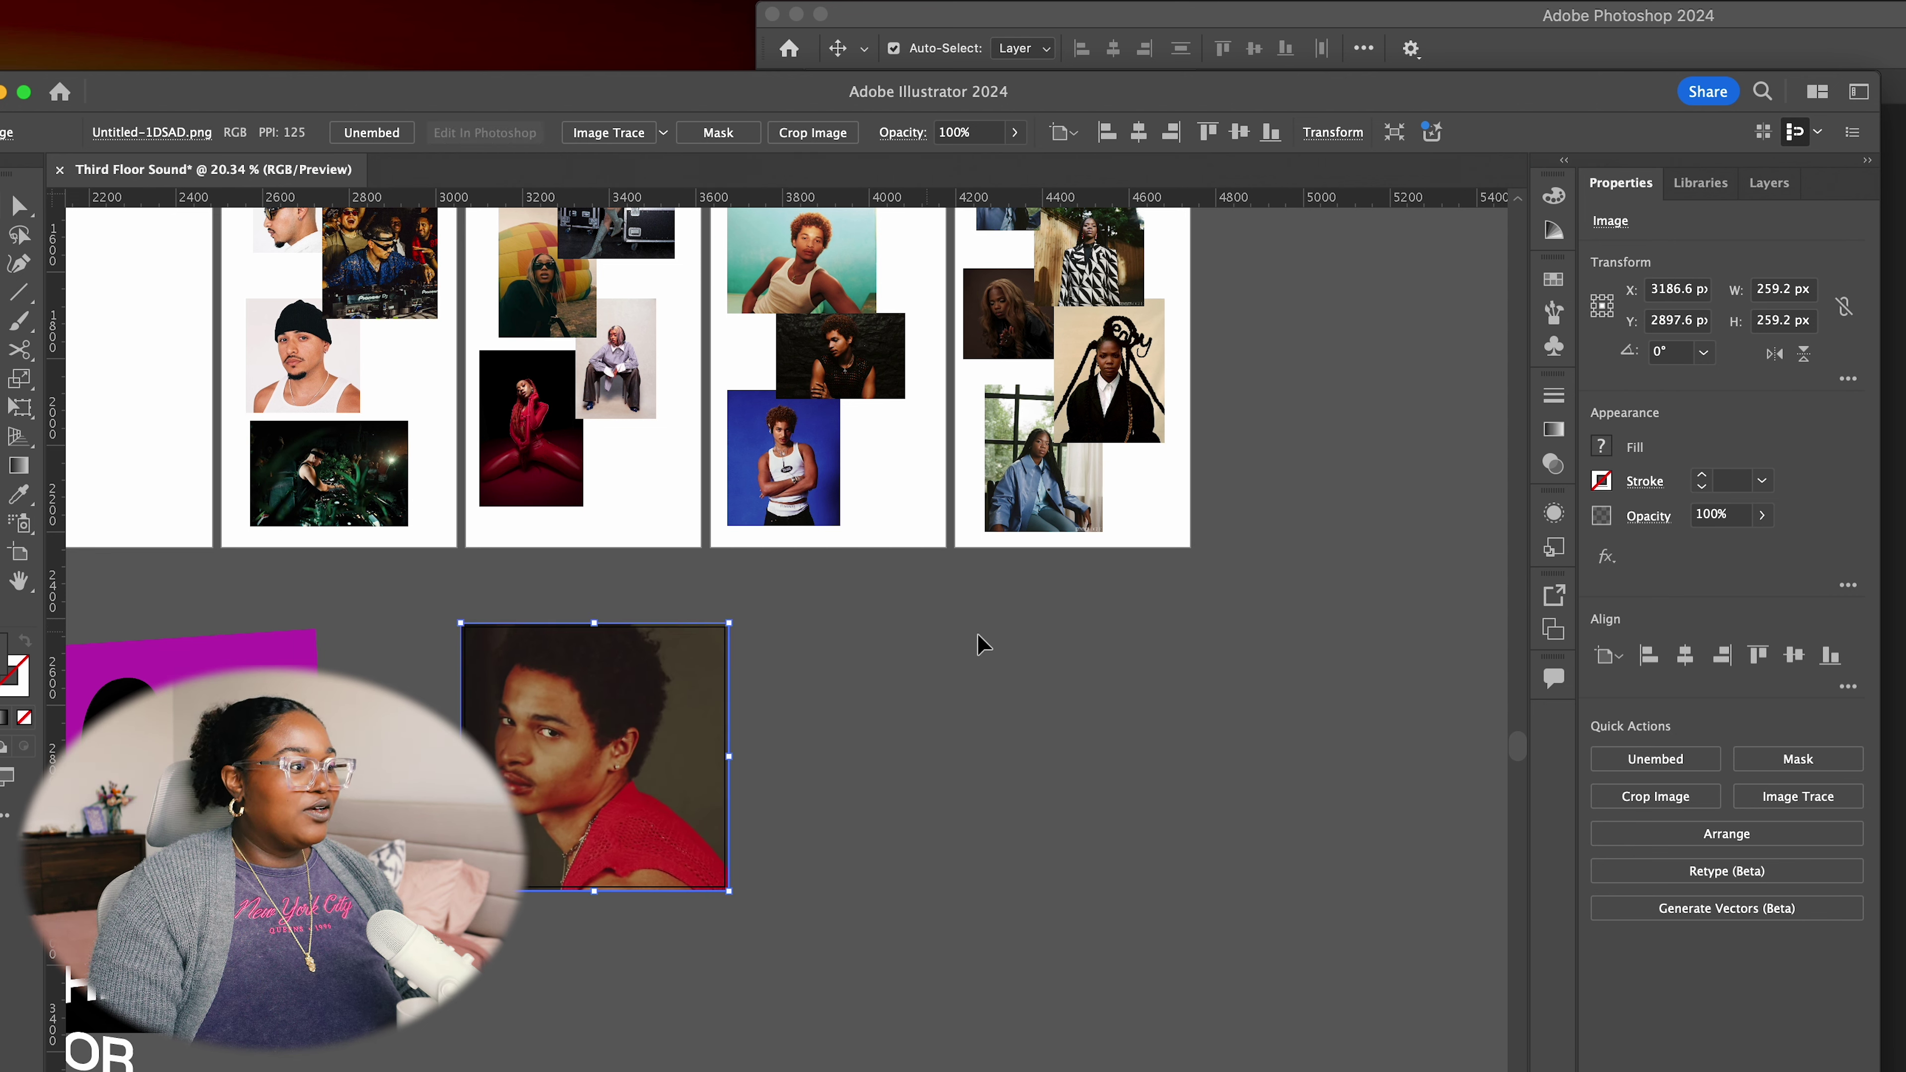
{"action": "left_click_drag", "start_coordinate": [782, 936], "coordinate": [1179, 674]}
{"action": "scroll", "coordinate": [1180, 673], "scroll_direction": "down", "scroll_amount": 15}
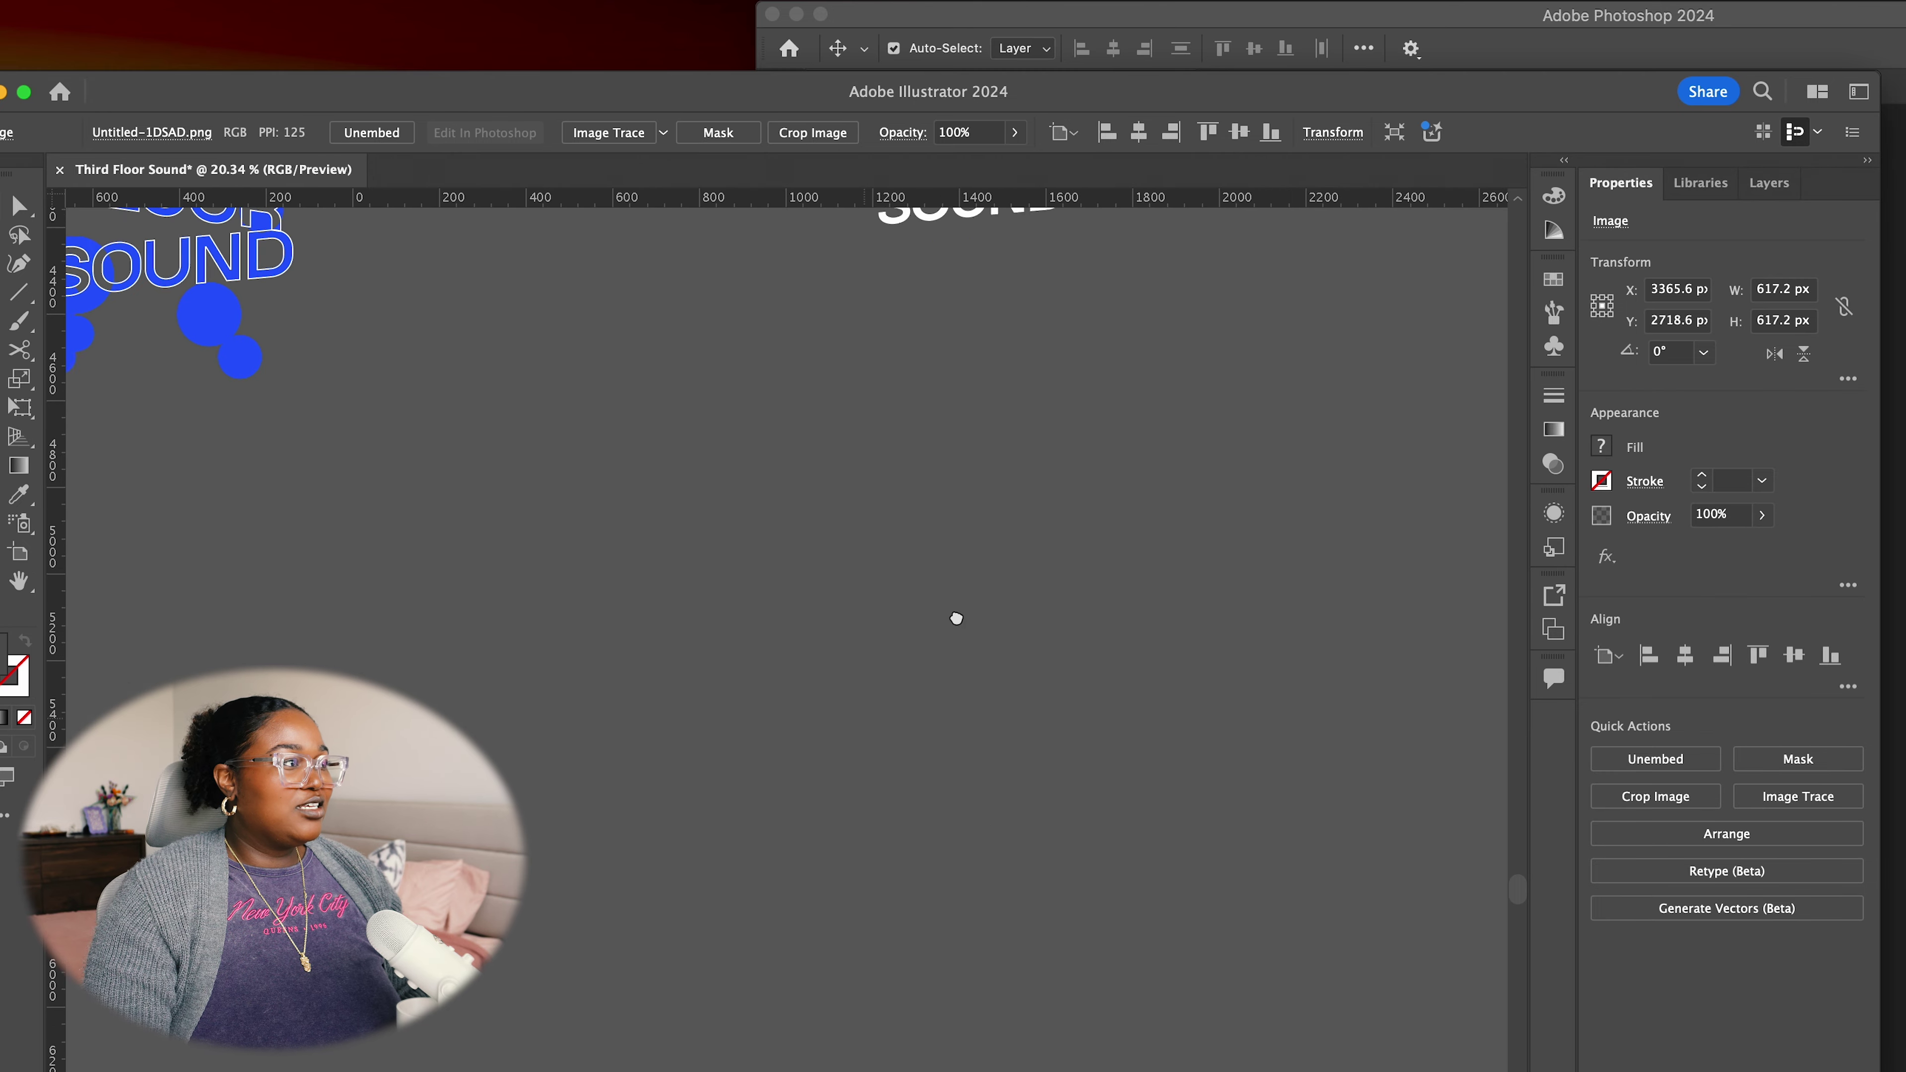
{"action": "scroll", "coordinate": [766, 651], "scroll_direction": "up", "scroll_amount": 8}
{"action": "scroll", "coordinate": [766, 650], "scroll_direction": "right", "scroll_amount": 15}
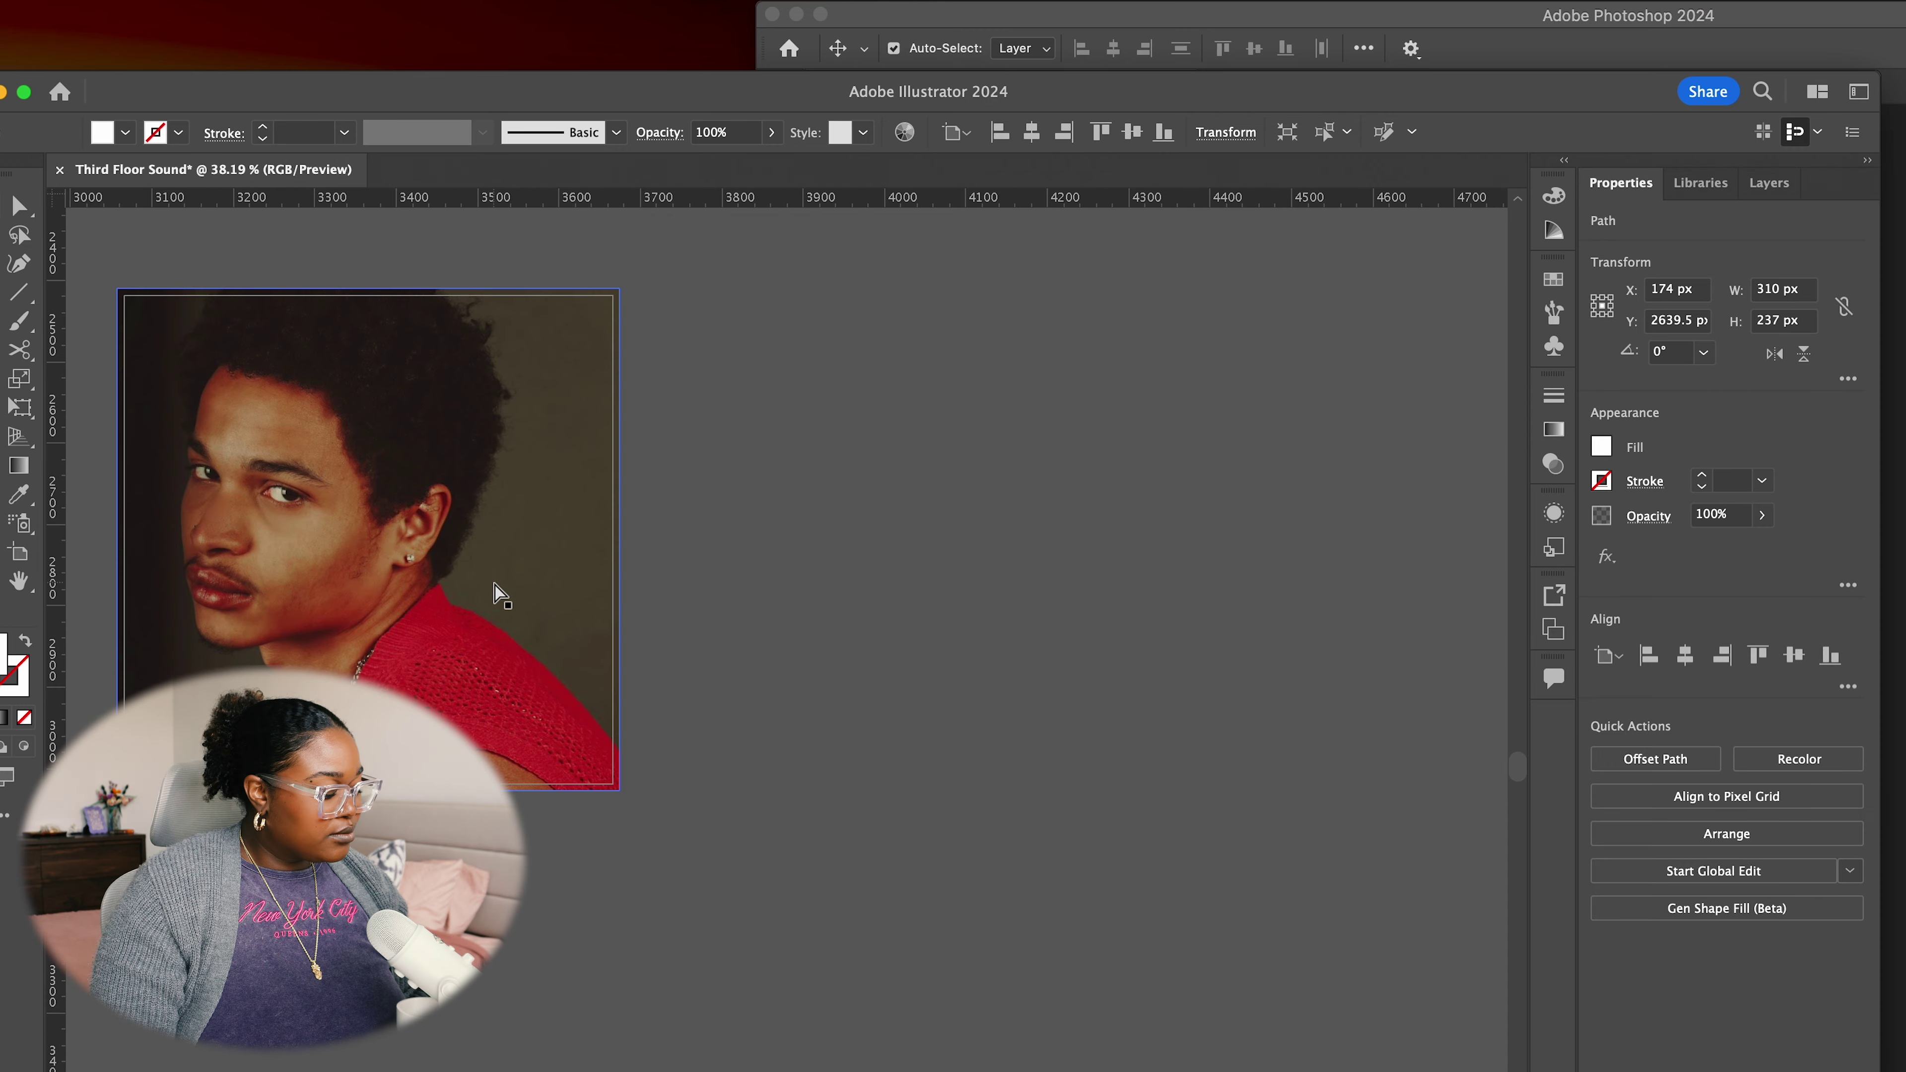
Paste a white blob, rotate and scale it over the portrait's shoulder, then delete that test copy
{"action": "key", "text": "cmd+v"}
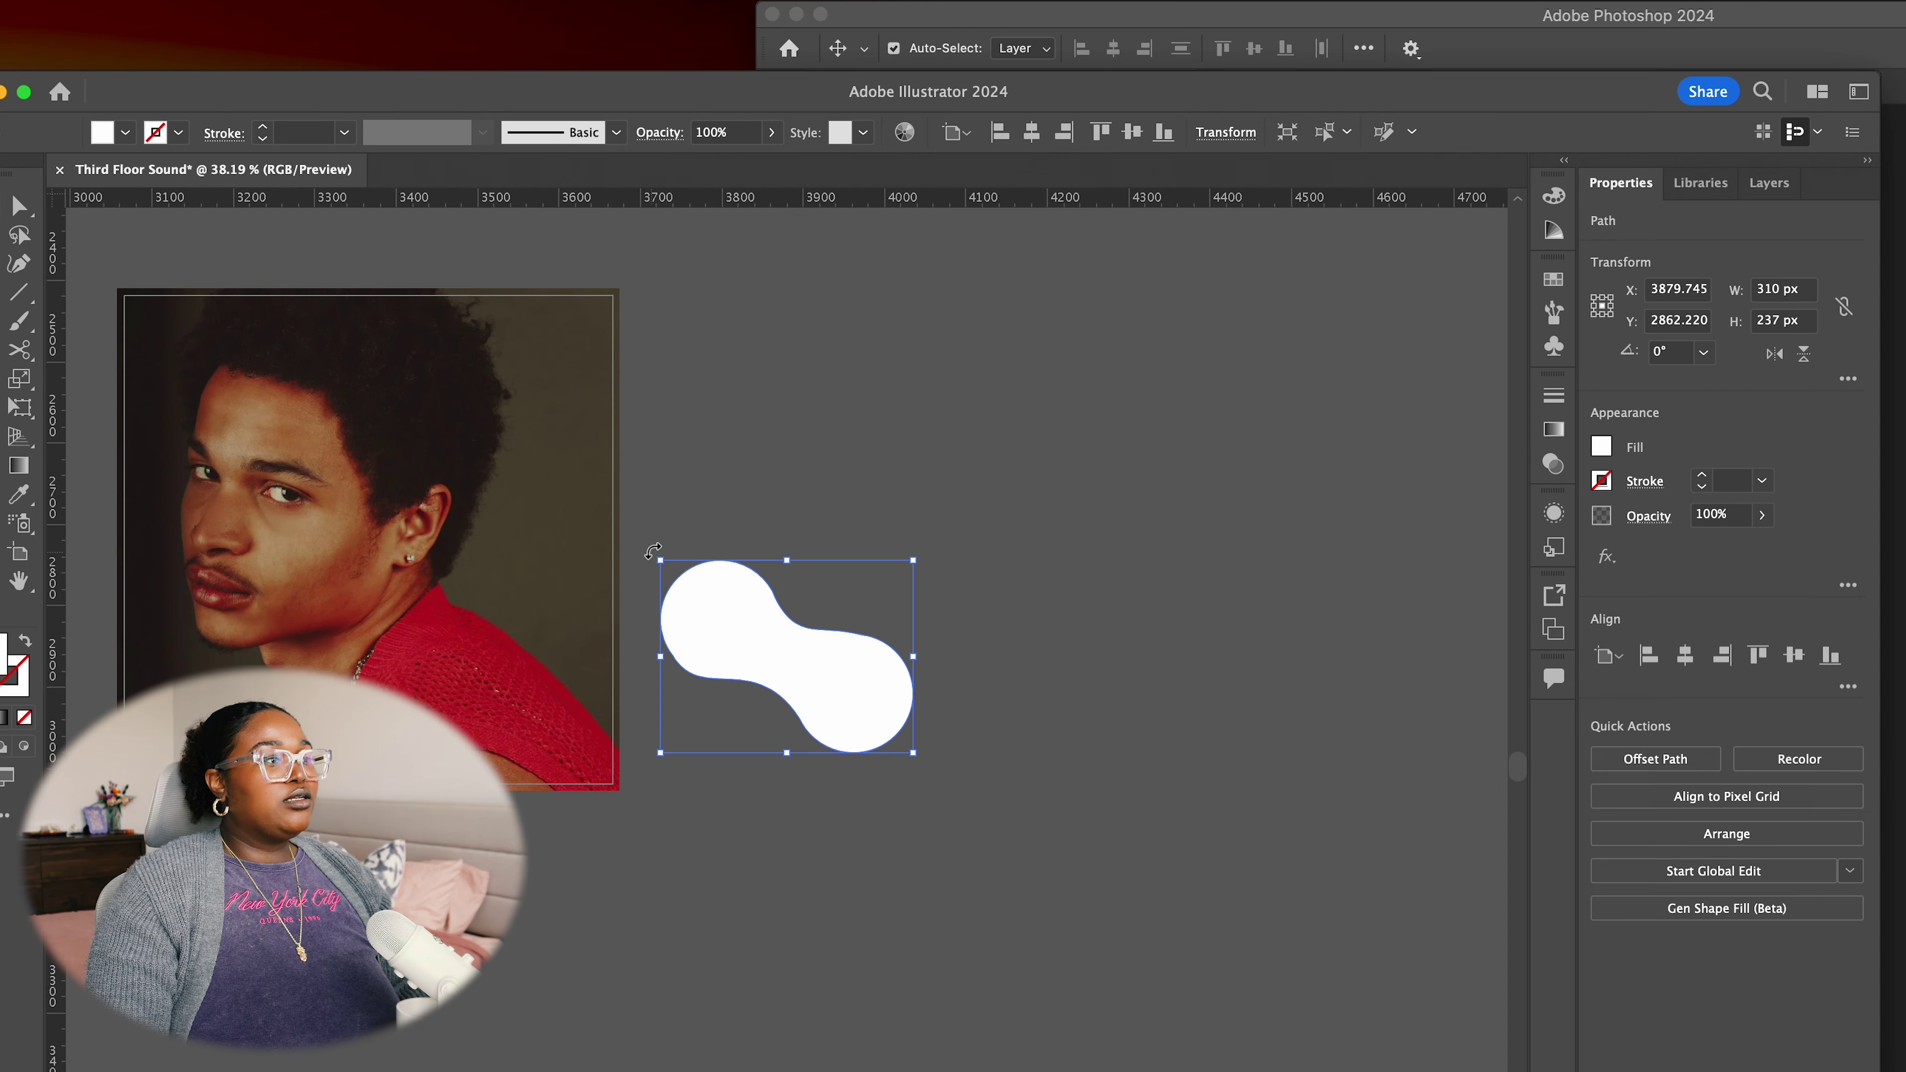
{"action": "left_click_drag", "start_coordinate": [653, 551], "coordinate": [646, 732]}
{"action": "left_click_drag", "start_coordinate": [784, 653], "coordinate": [525, 645]}
{"action": "left_click_drag", "start_coordinate": [480, 559], "coordinate": [465, 538]}
{"action": "left_click_drag", "start_coordinate": [527, 648], "coordinate": [529, 630]}
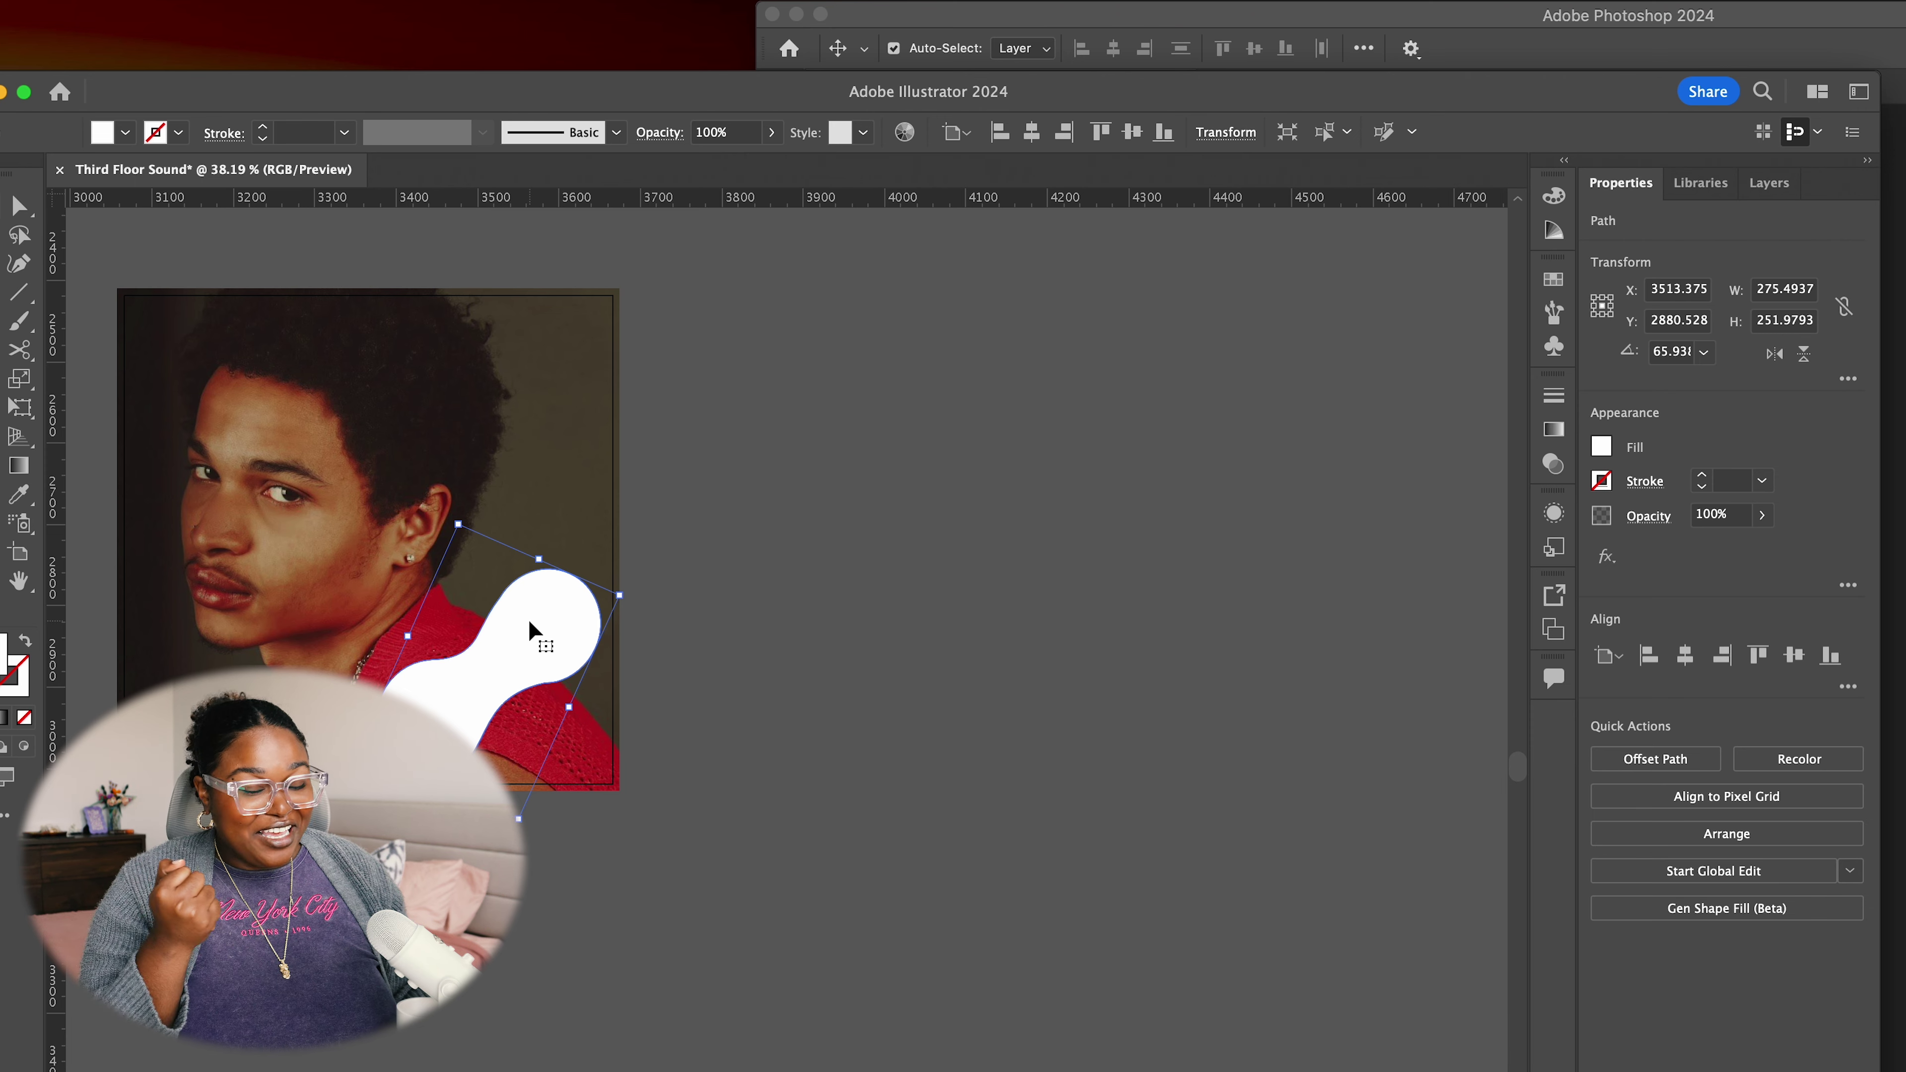
{"action": "key", "text": "Delete"}
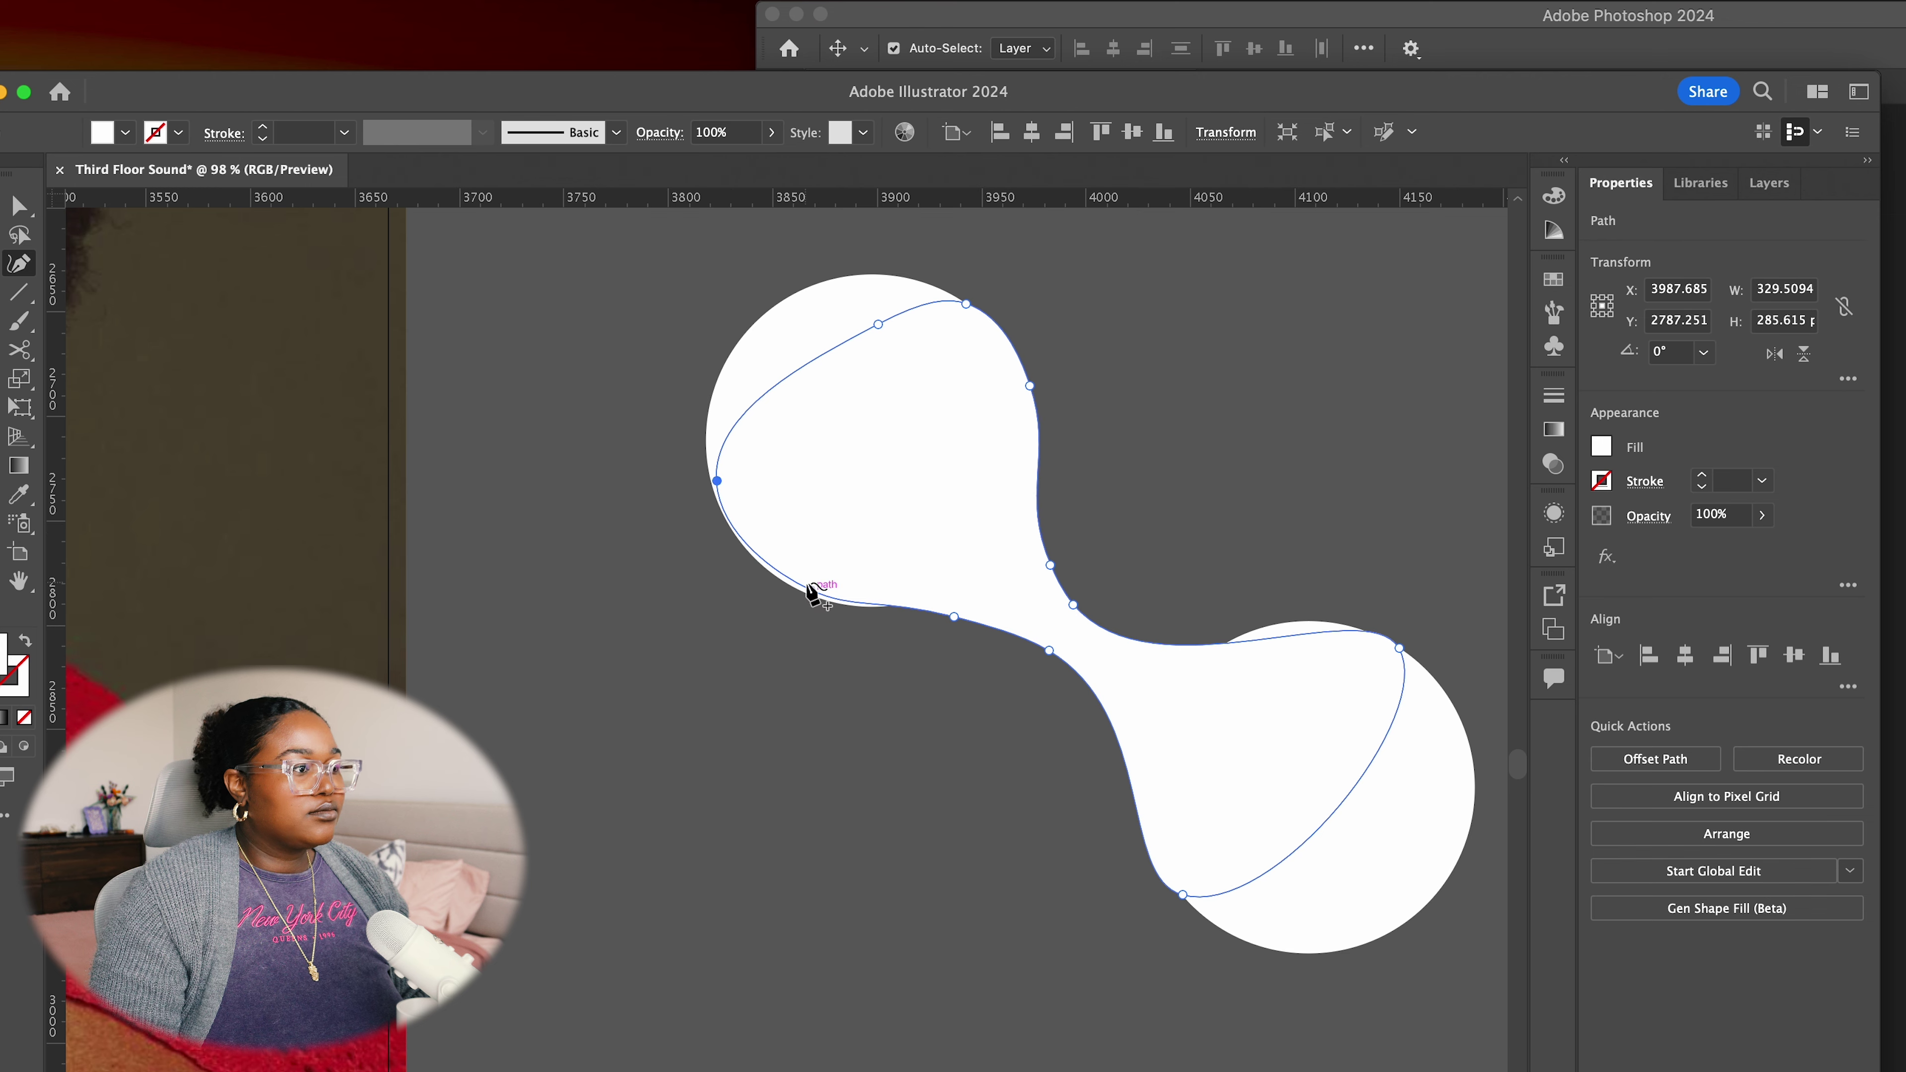
Reshape the blob's top and lower-left curves, adding anchors along its upper edge
{"action": "left_click_drag", "start_coordinate": [953, 616], "coordinate": [1010, 621]}
{"action": "left_click_drag", "start_coordinate": [878, 324], "coordinate": [928, 298]}
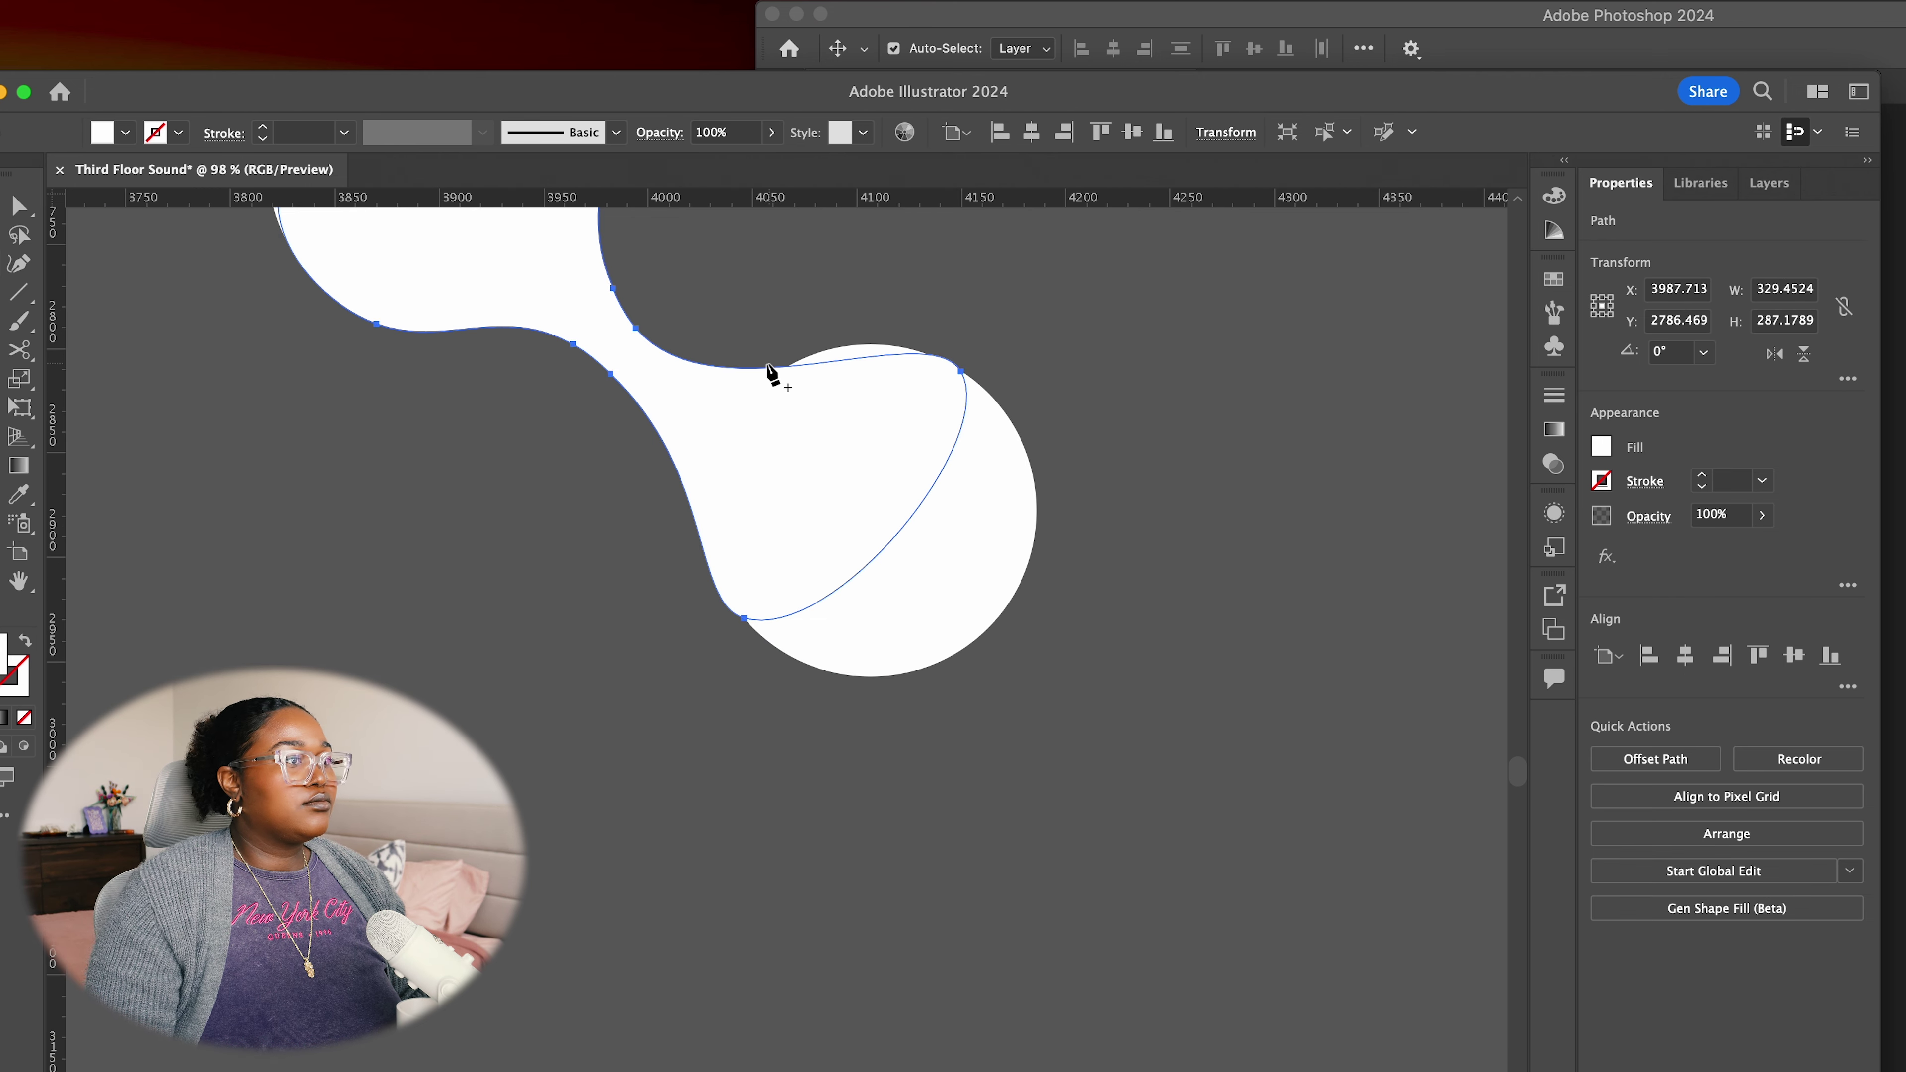
{"action": "left_click", "coordinate": [766, 368]}
{"action": "left_click_drag", "start_coordinate": [961, 370], "coordinate": [979, 394]}
{"action": "left_click", "coordinate": [869, 346]}
{"action": "left_click_drag", "start_coordinate": [751, 367], "coordinate": [744, 370]}
Add anchors on the lower-left curve and smooth the blob's lower round end
{"action": "left_click", "coordinate": [697, 498]}
{"action": "left_click", "coordinate": [729, 599]}
{"action": "left_click_drag", "start_coordinate": [732, 611], "coordinate": [728, 596]}
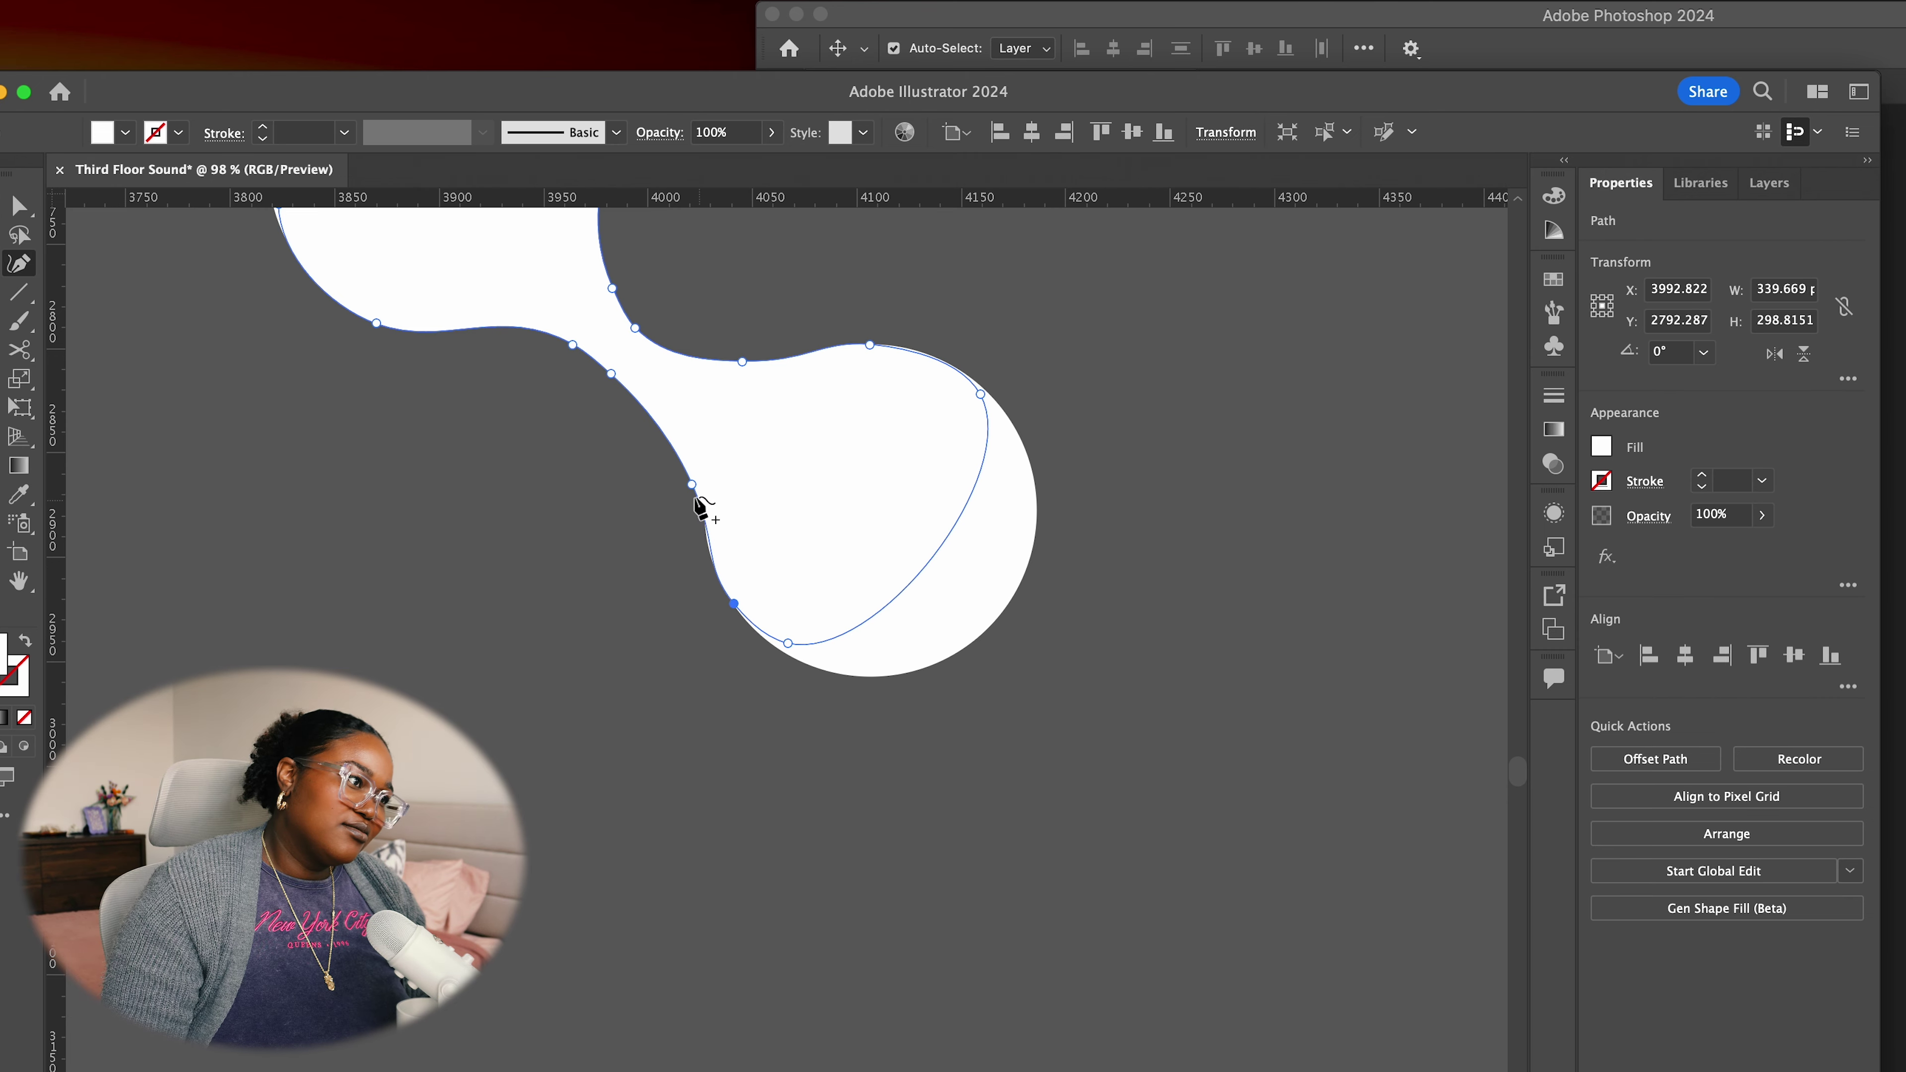
{"action": "left_click", "coordinate": [752, 623], "text": "ctrl"}
{"action": "left_click_drag", "start_coordinate": [739, 582], "coordinate": [672, 477]}
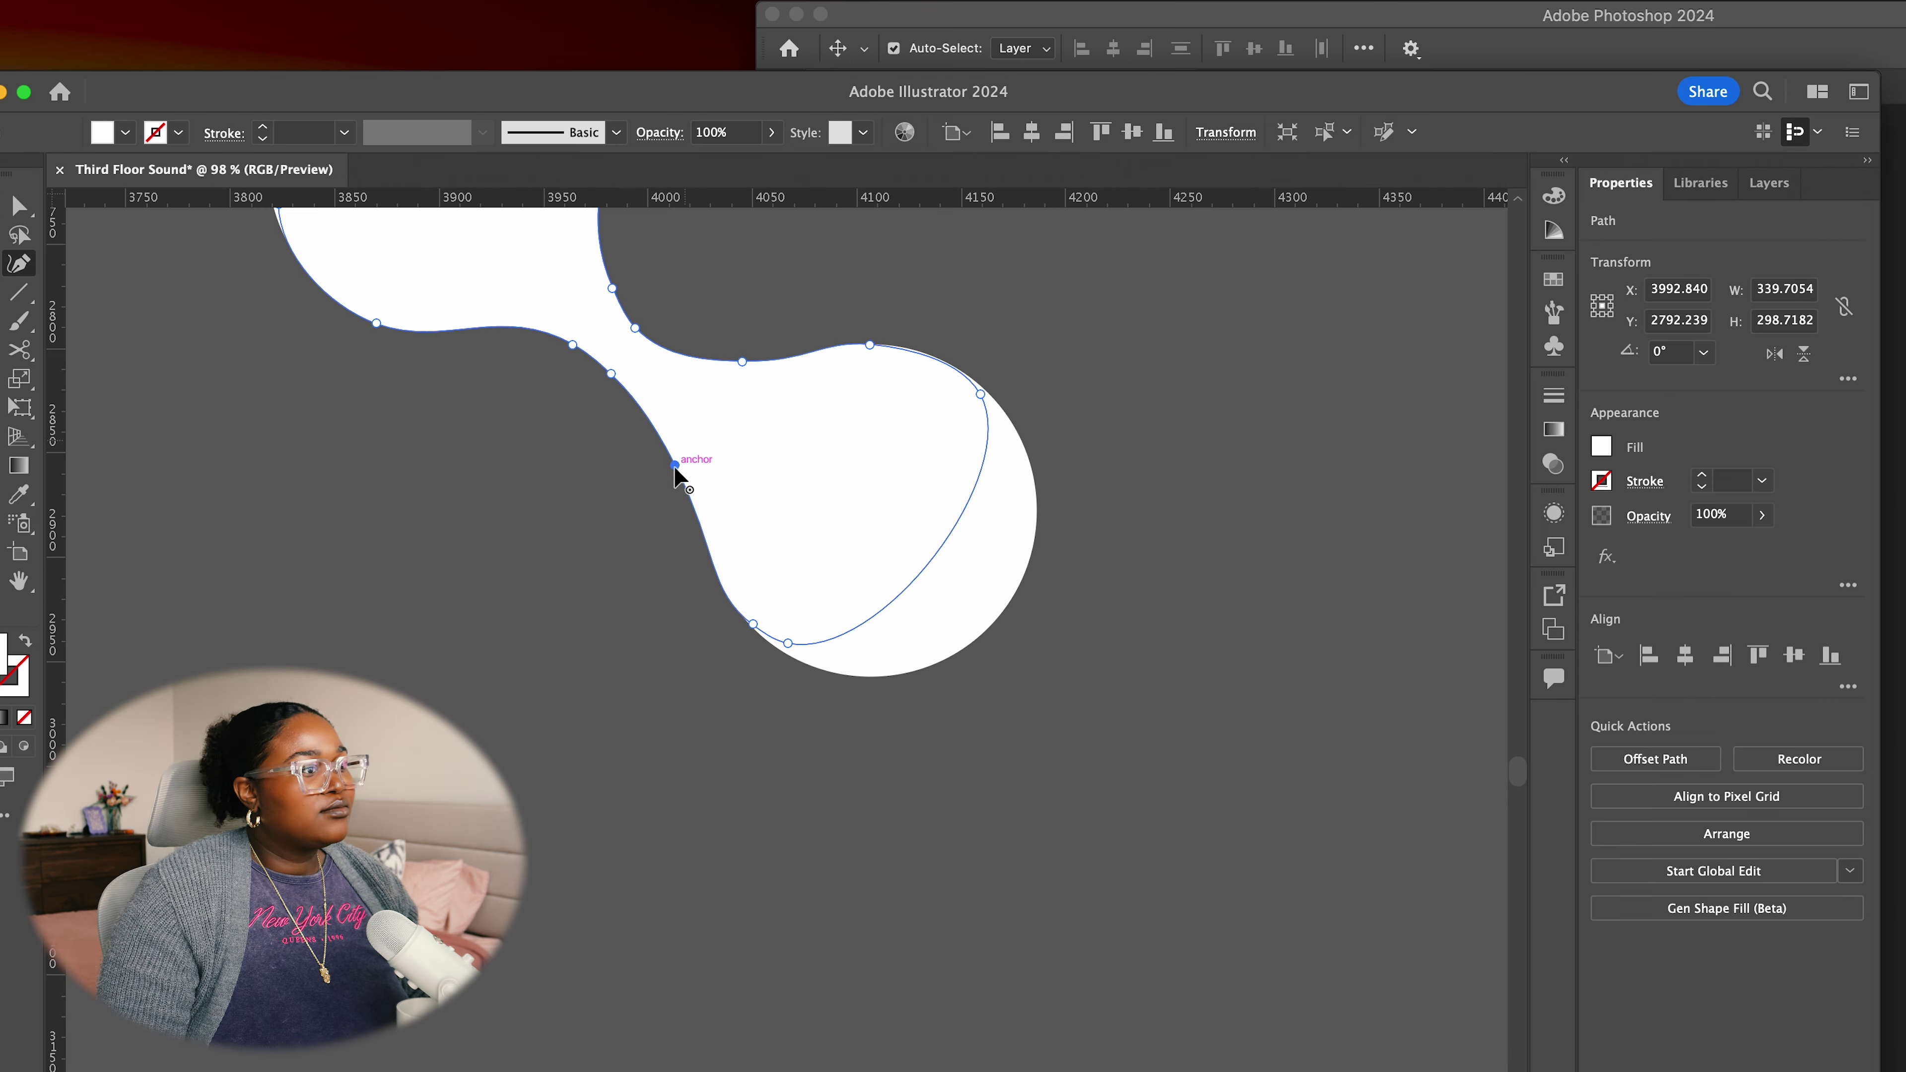
{"action": "left_click_drag", "start_coordinate": [787, 643], "coordinate": [800, 642]}
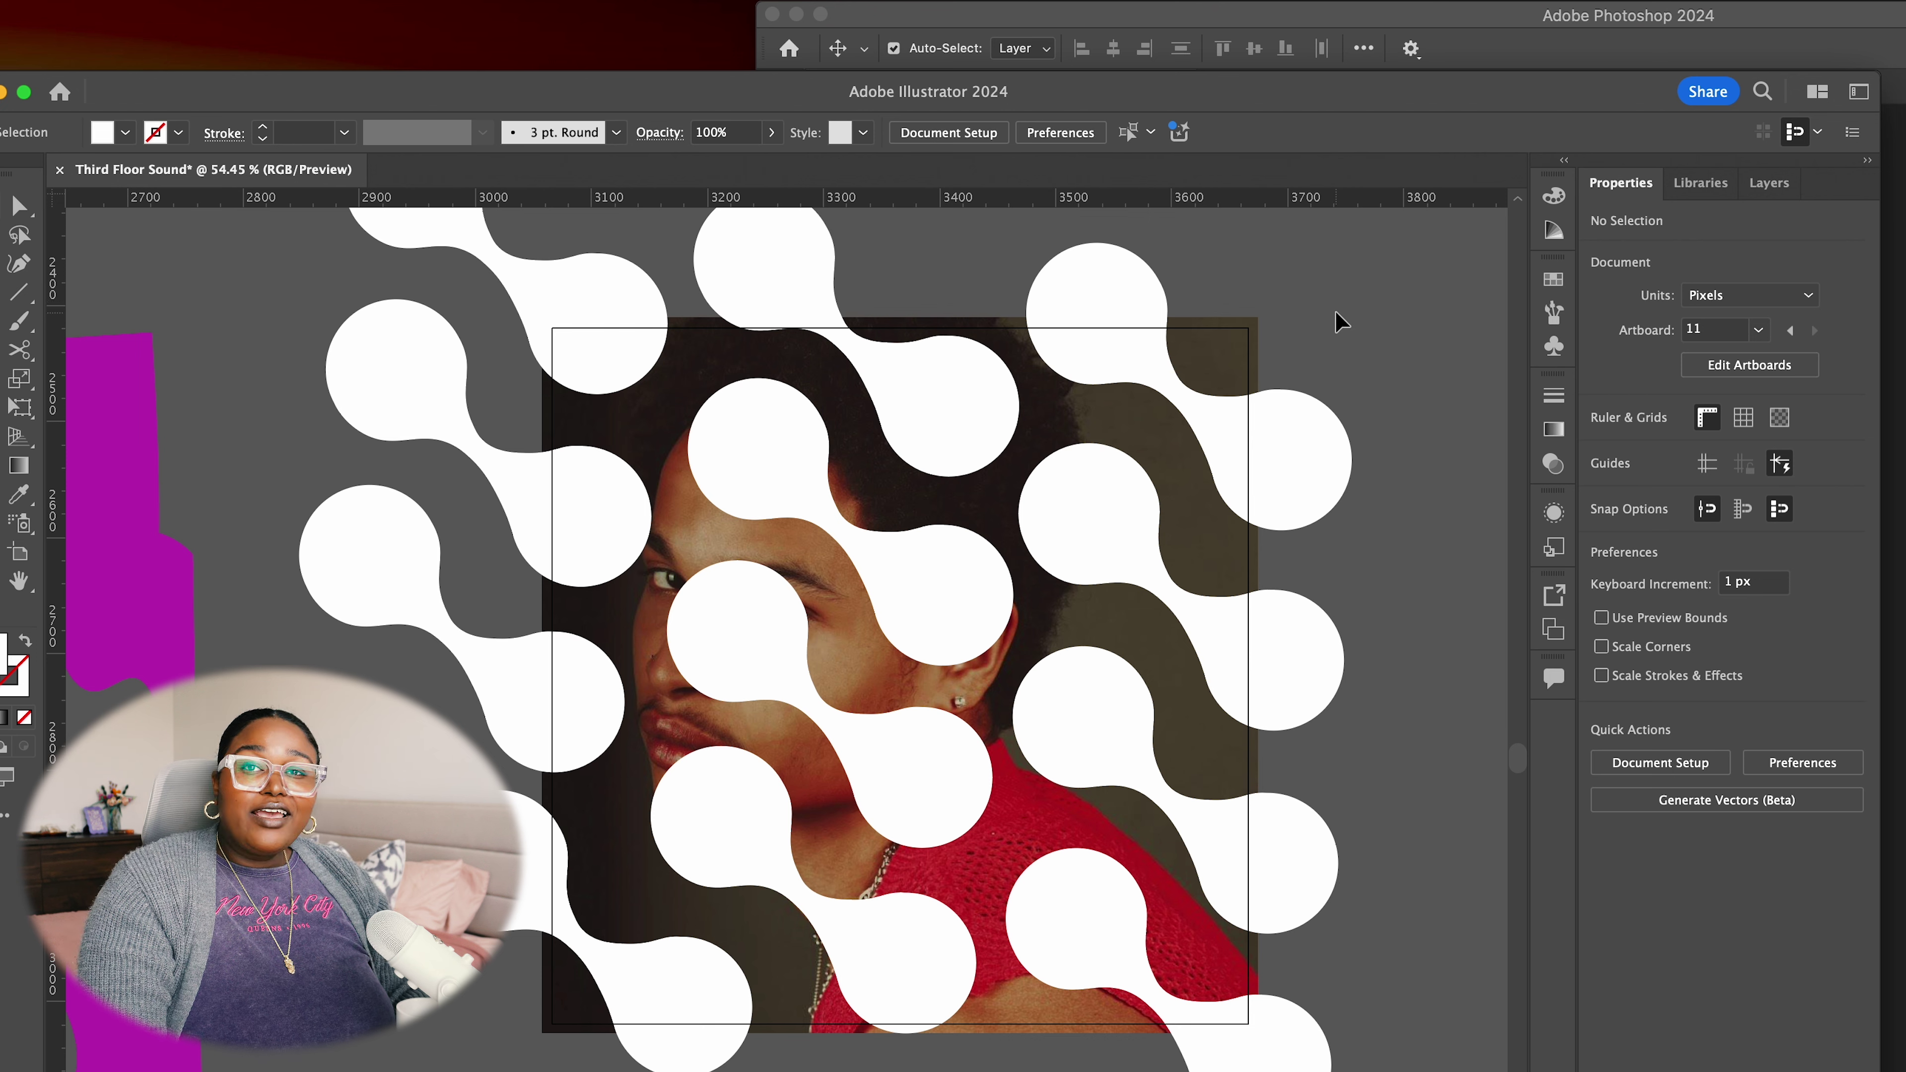
Select all blobs with the top portrait, apply Object > Clipping Mask > Make, and deselect
{"action": "left_click_drag", "start_coordinate": [1291, 311], "coordinate": [493, 1069]}
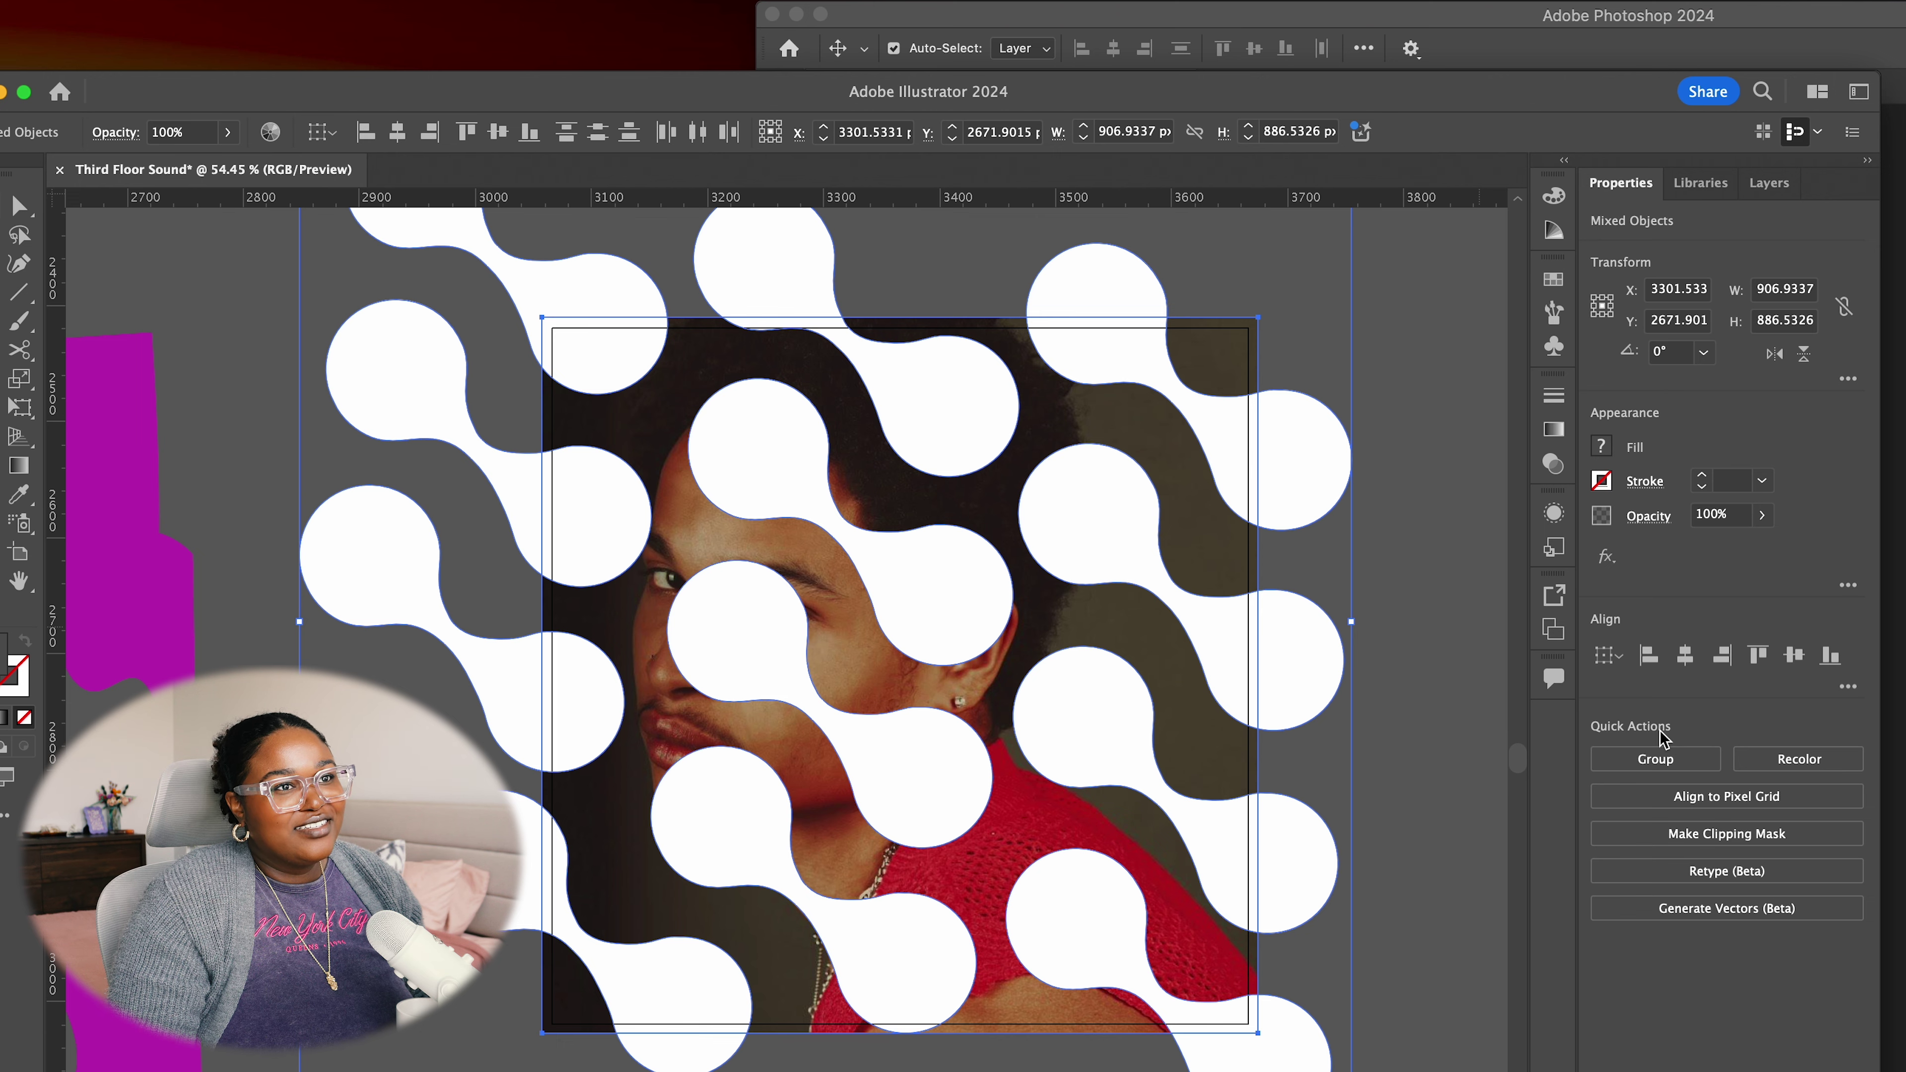
{"action": "scroll", "coordinate": [731, 229], "scroll_direction": "left", "scroll_amount": 2}
{"action": "left_click", "coordinate": [98, 0]}
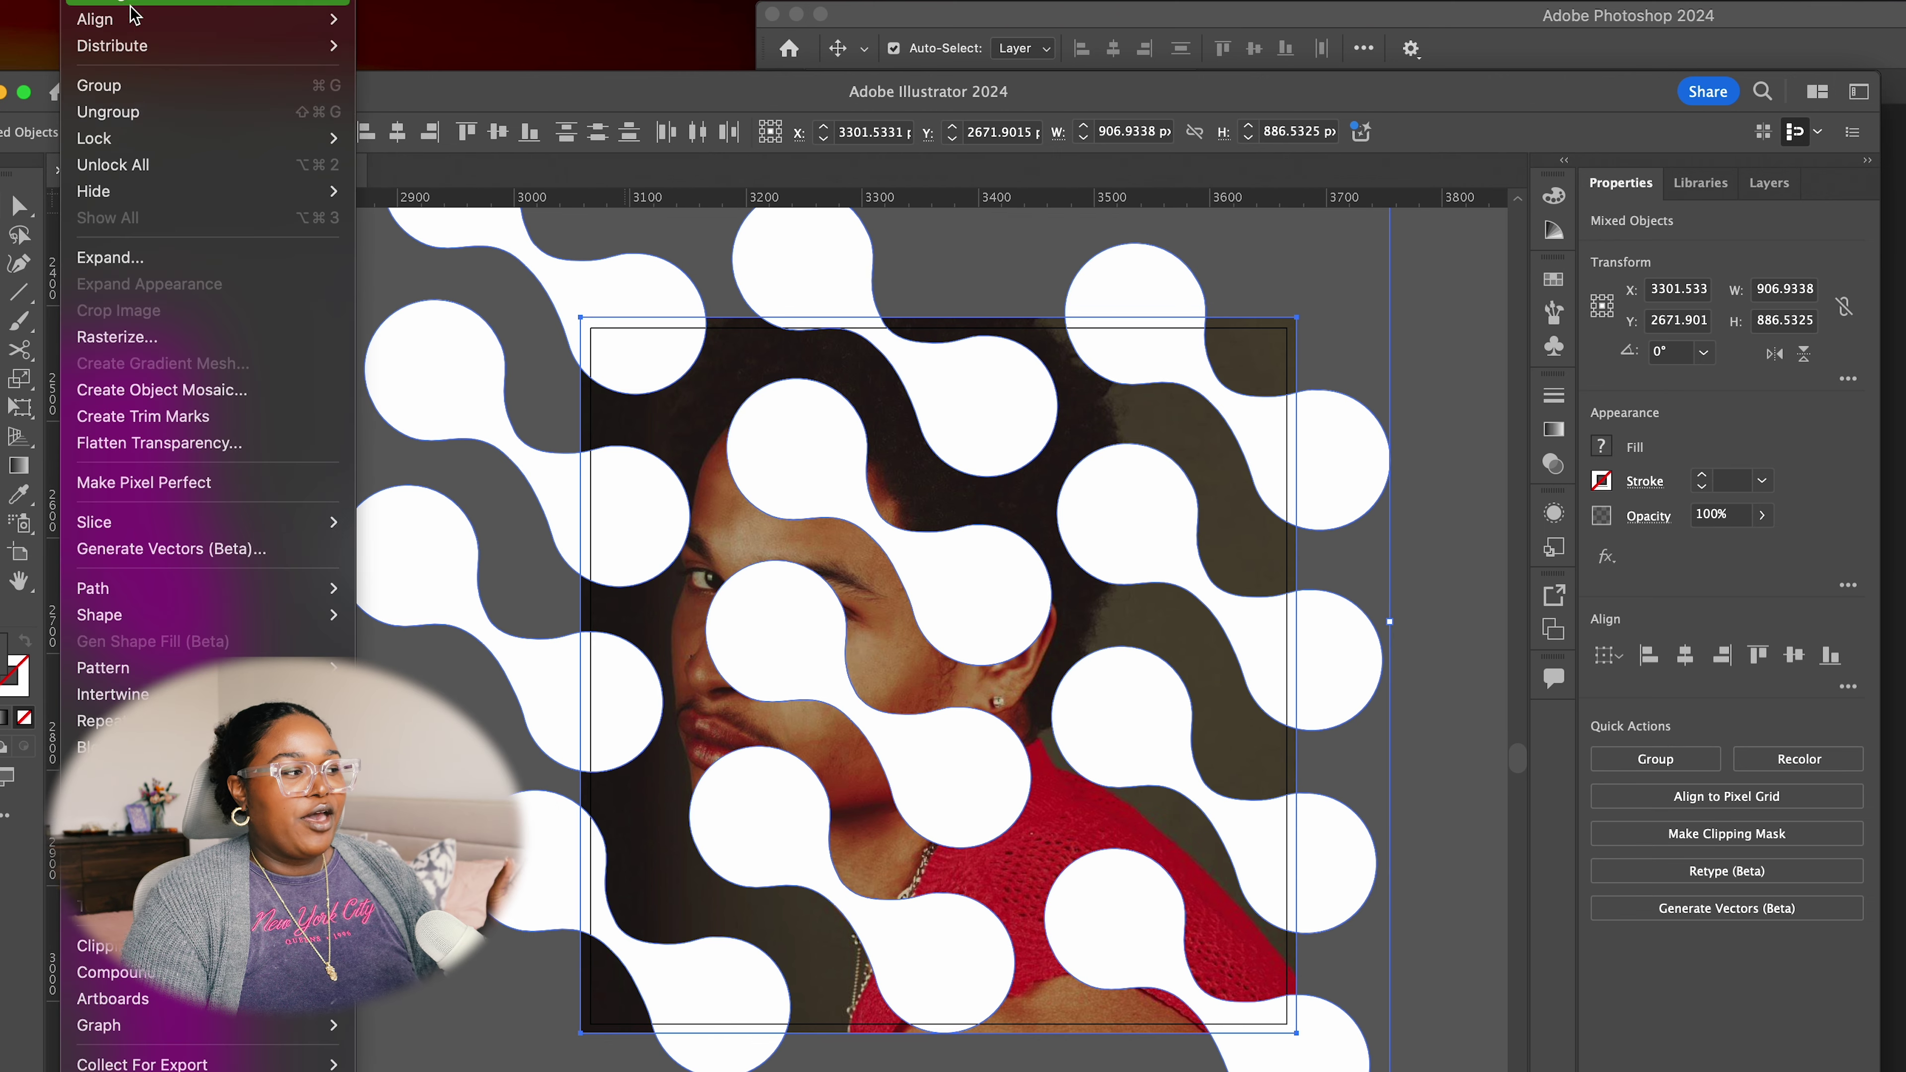
{"action": "mouse_move", "coordinate": [113, 971]}
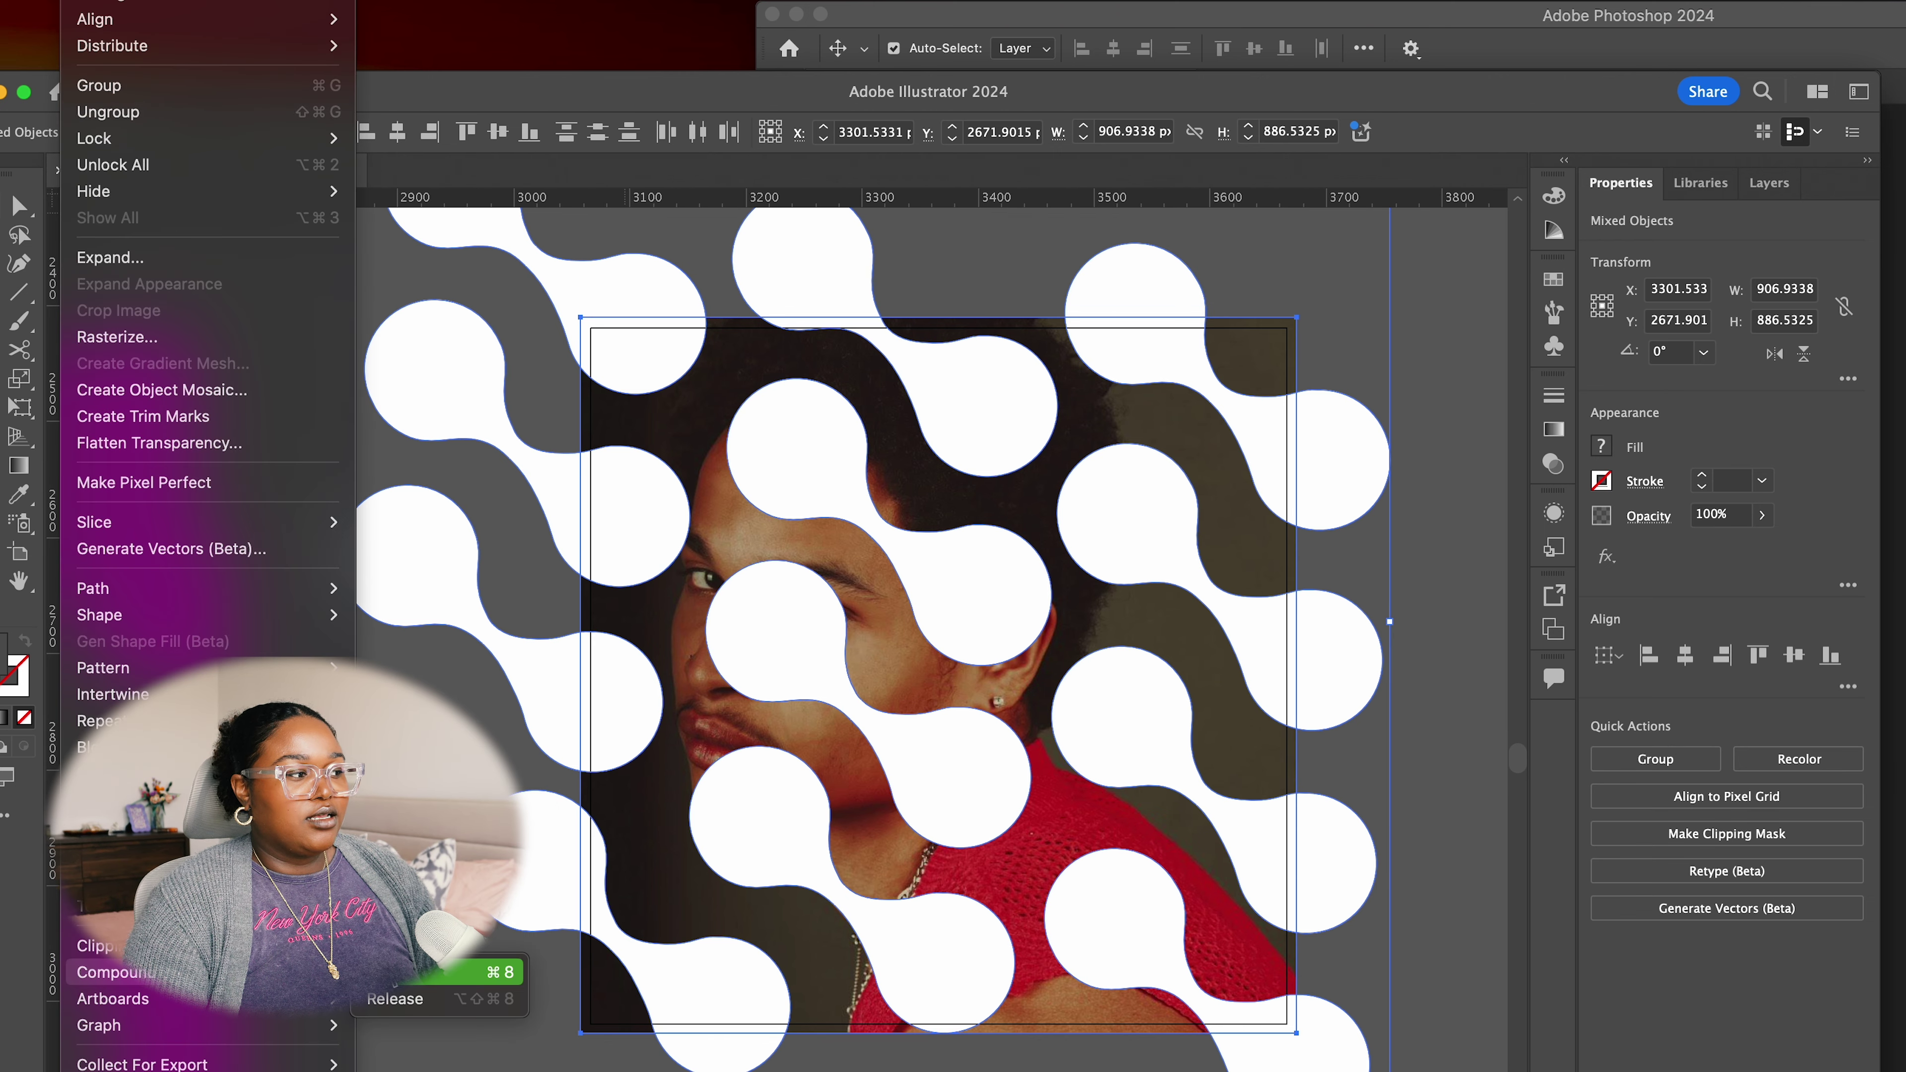
{"action": "mouse_move", "coordinate": [337, 945]}
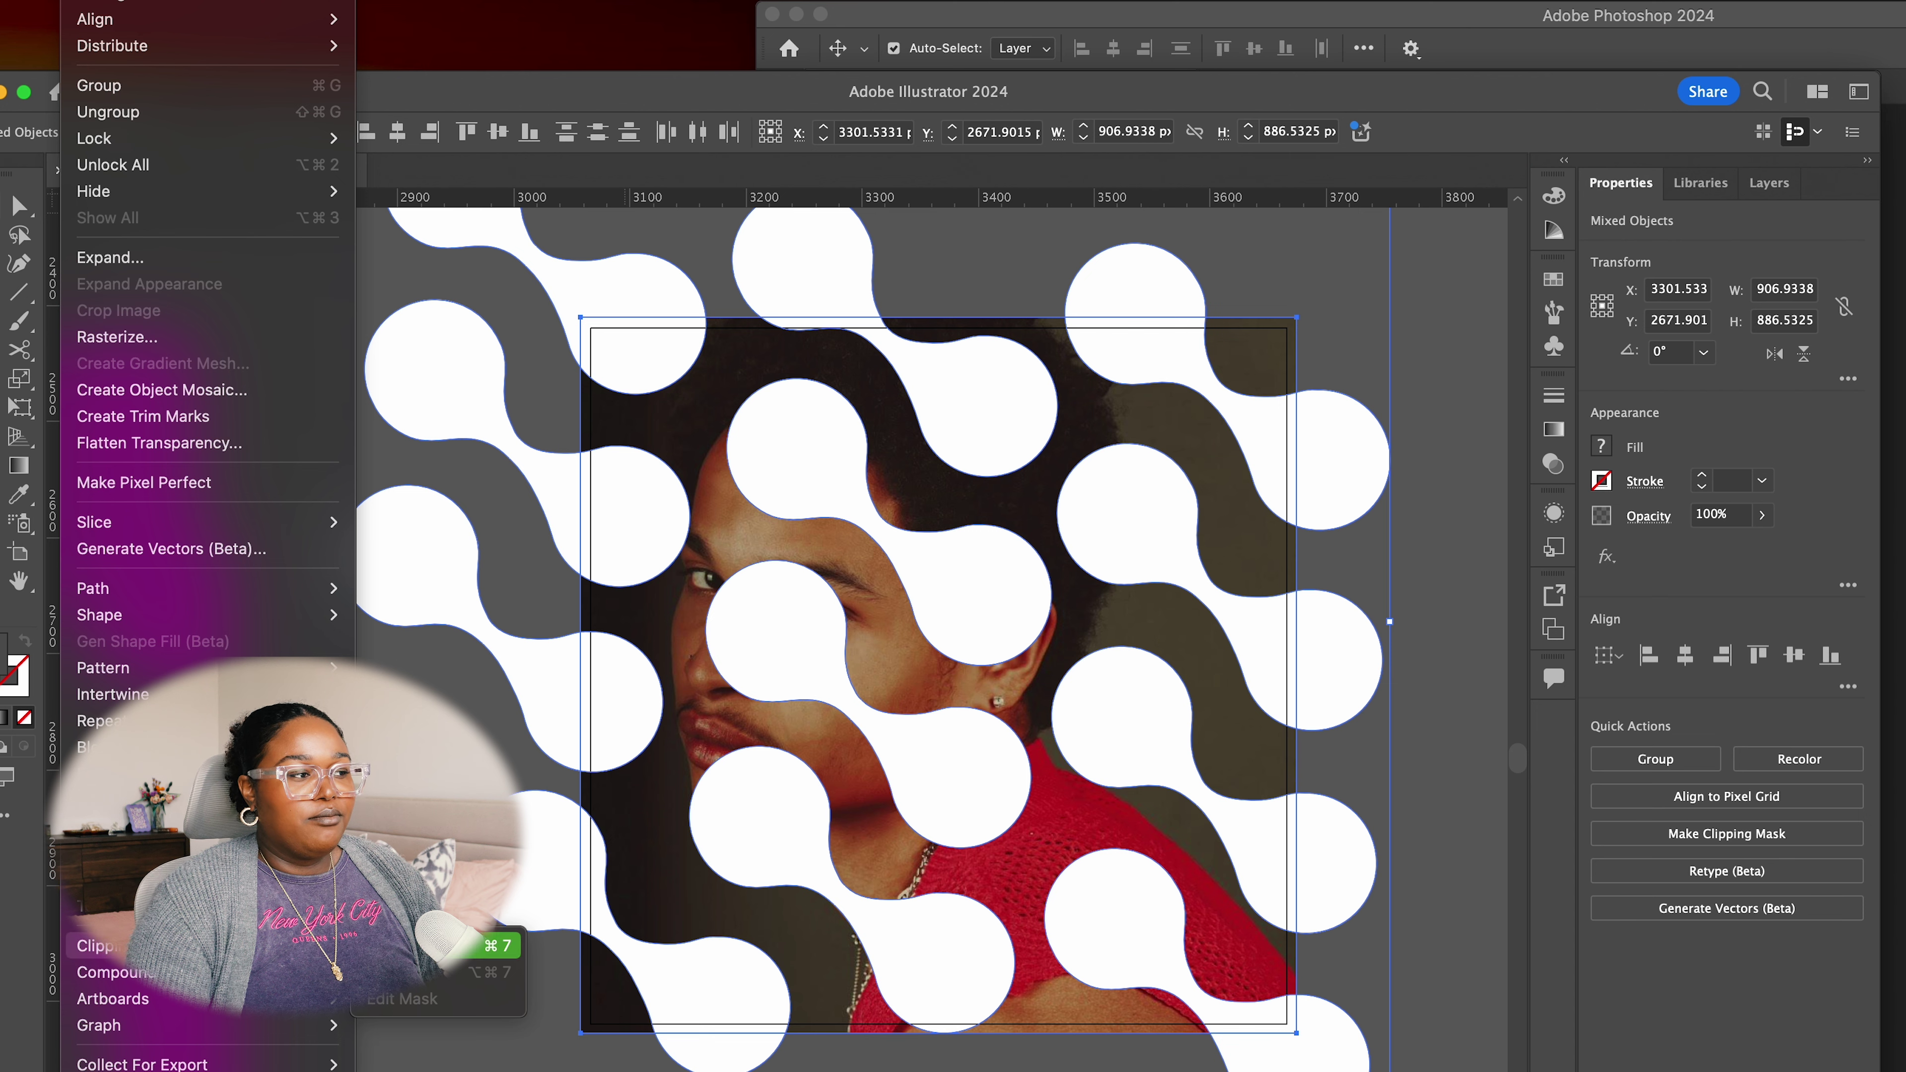
{"action": "left_click", "coordinate": [420, 944]}
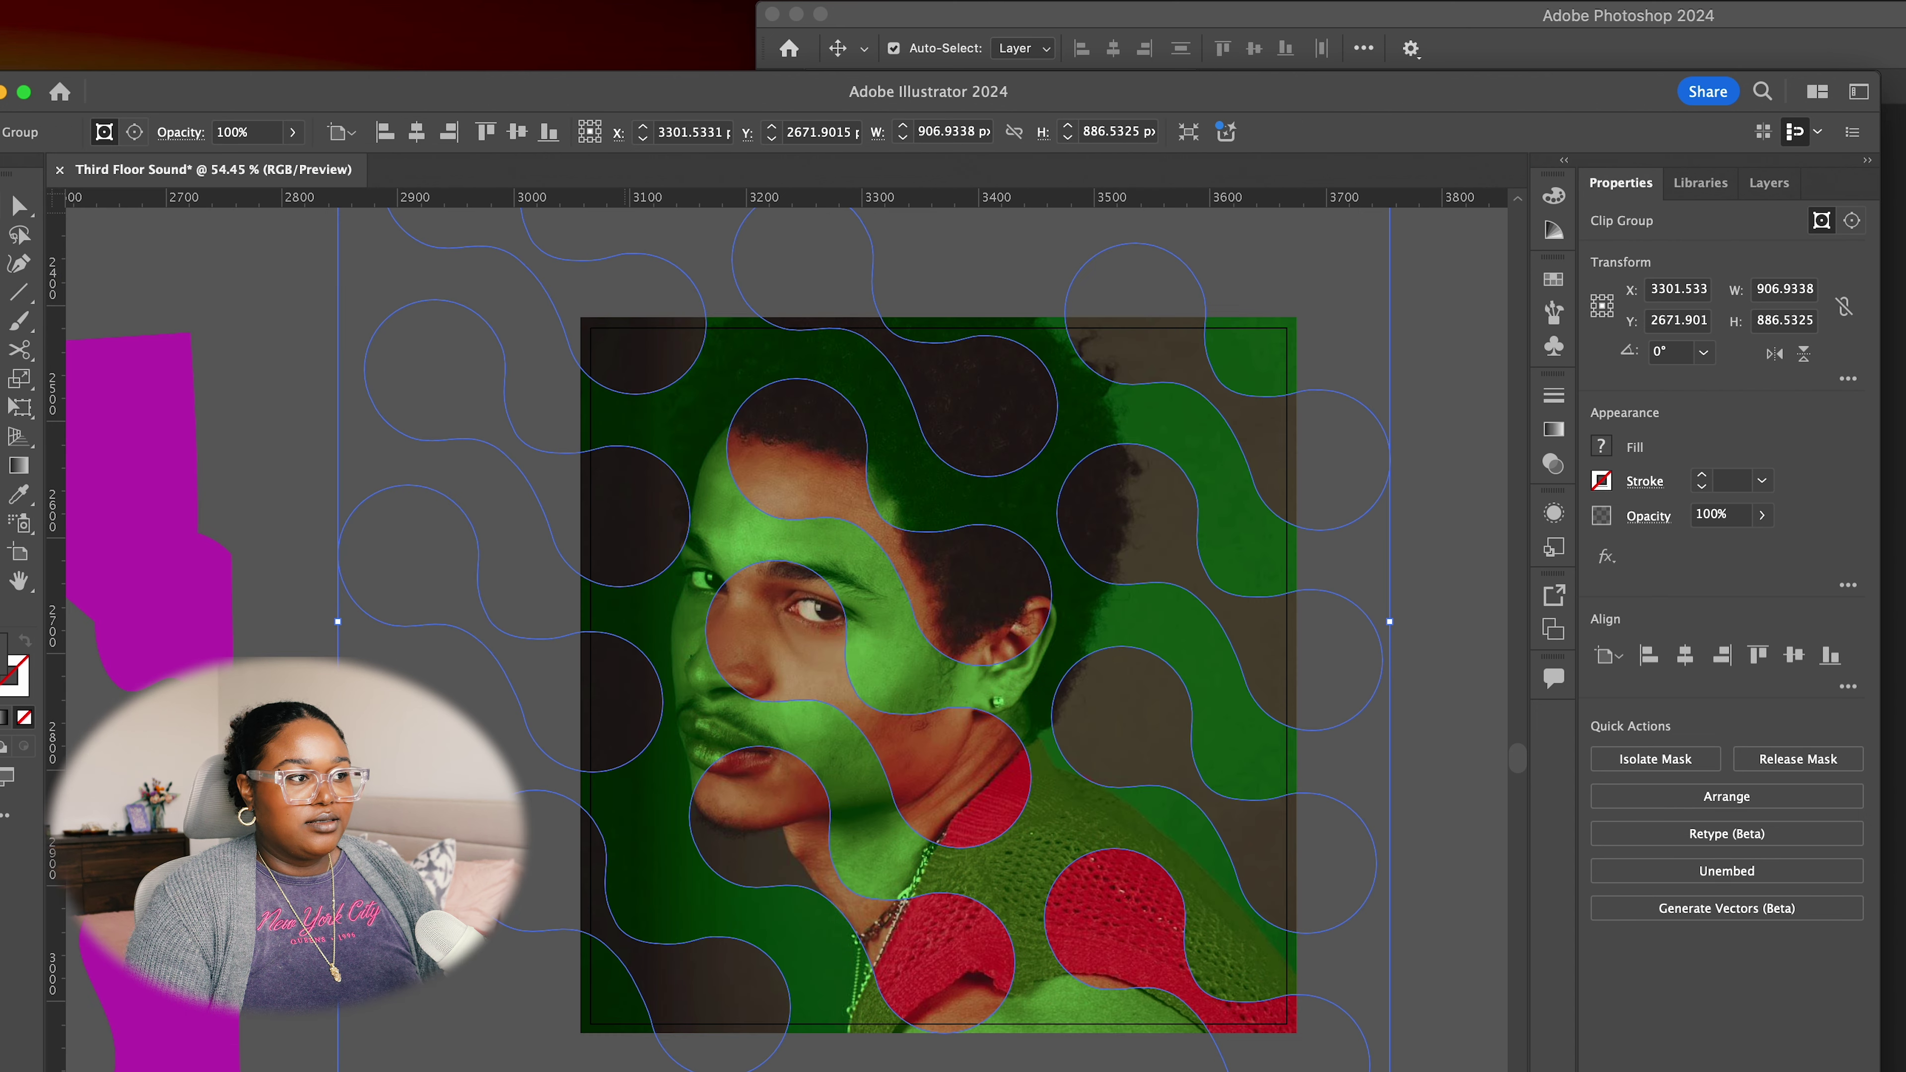
{"action": "left_click", "coordinate": [1416, 348]}
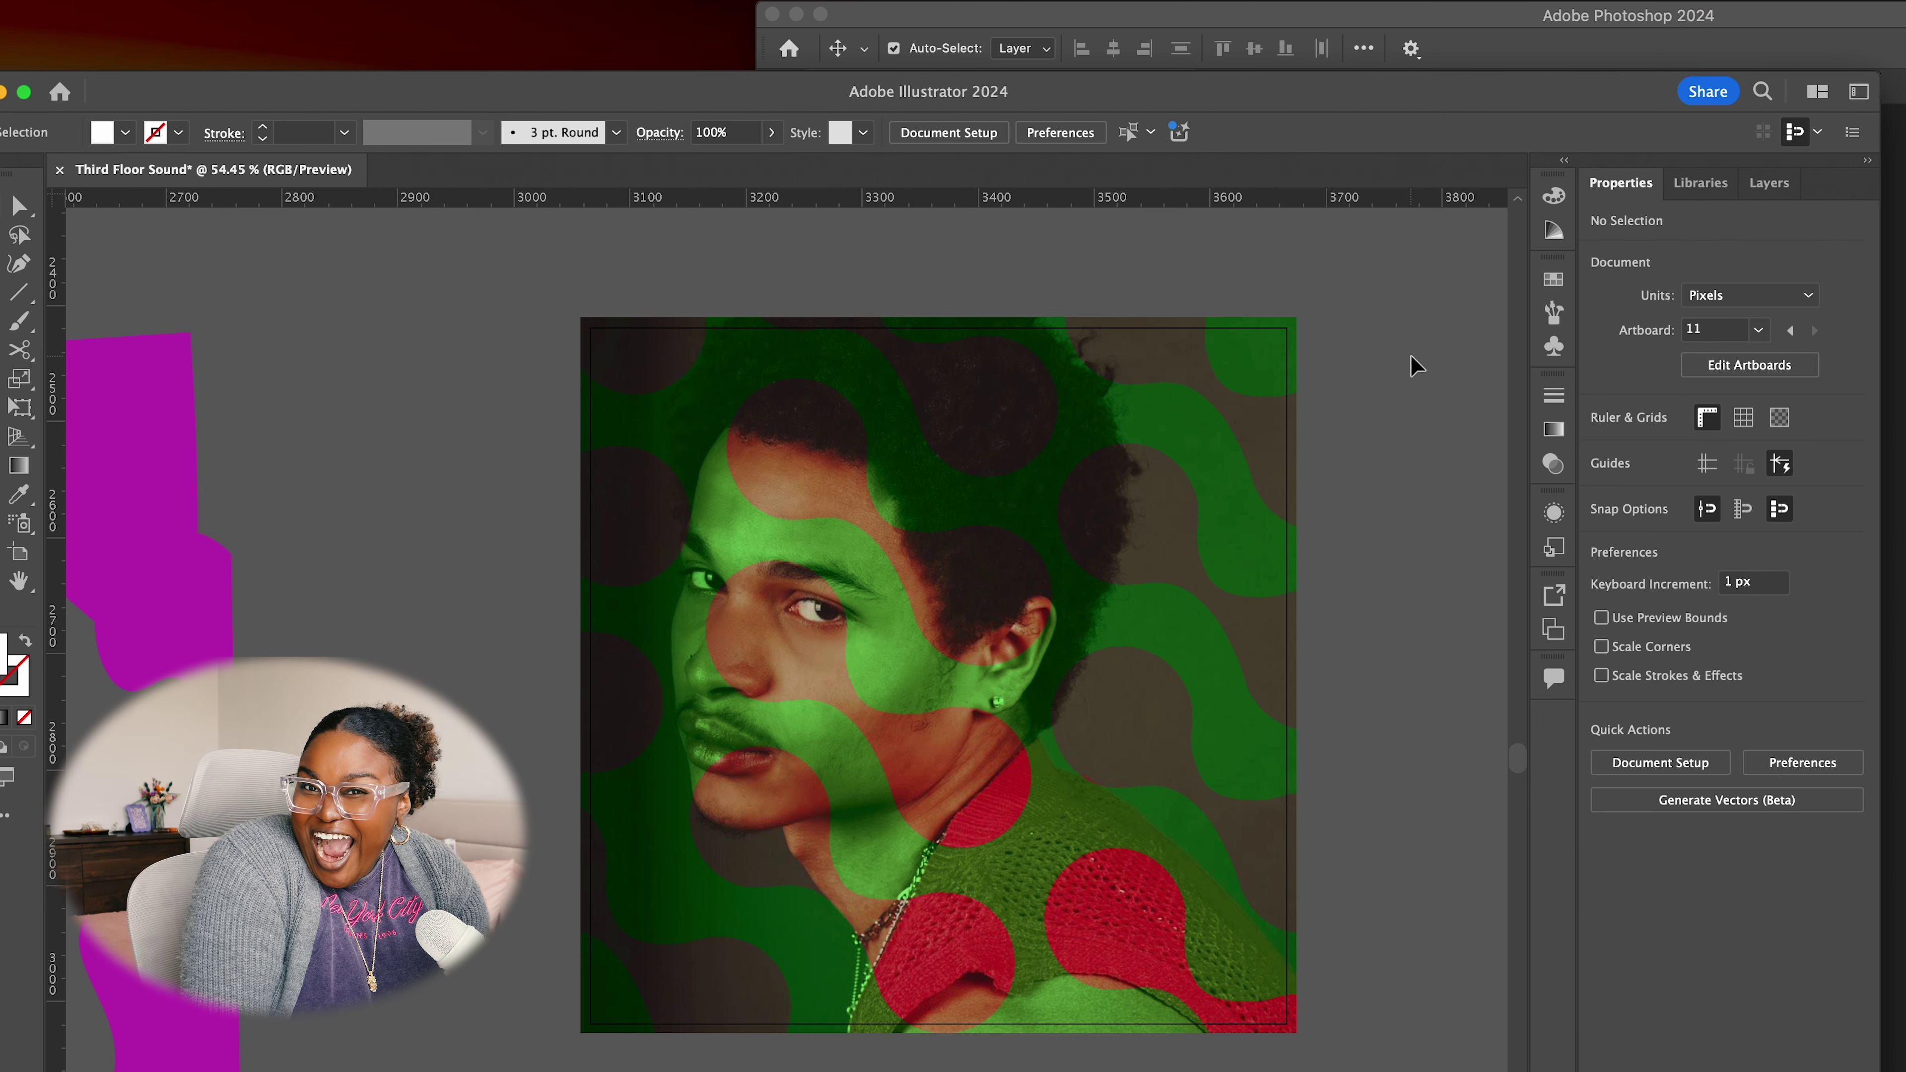
Zoom and pan the view to centre the finished DESTIN CONRAD artist card artboards
{"action": "scroll", "coordinate": [1410, 361], "scroll_direction": "down", "scroll_amount": 4}
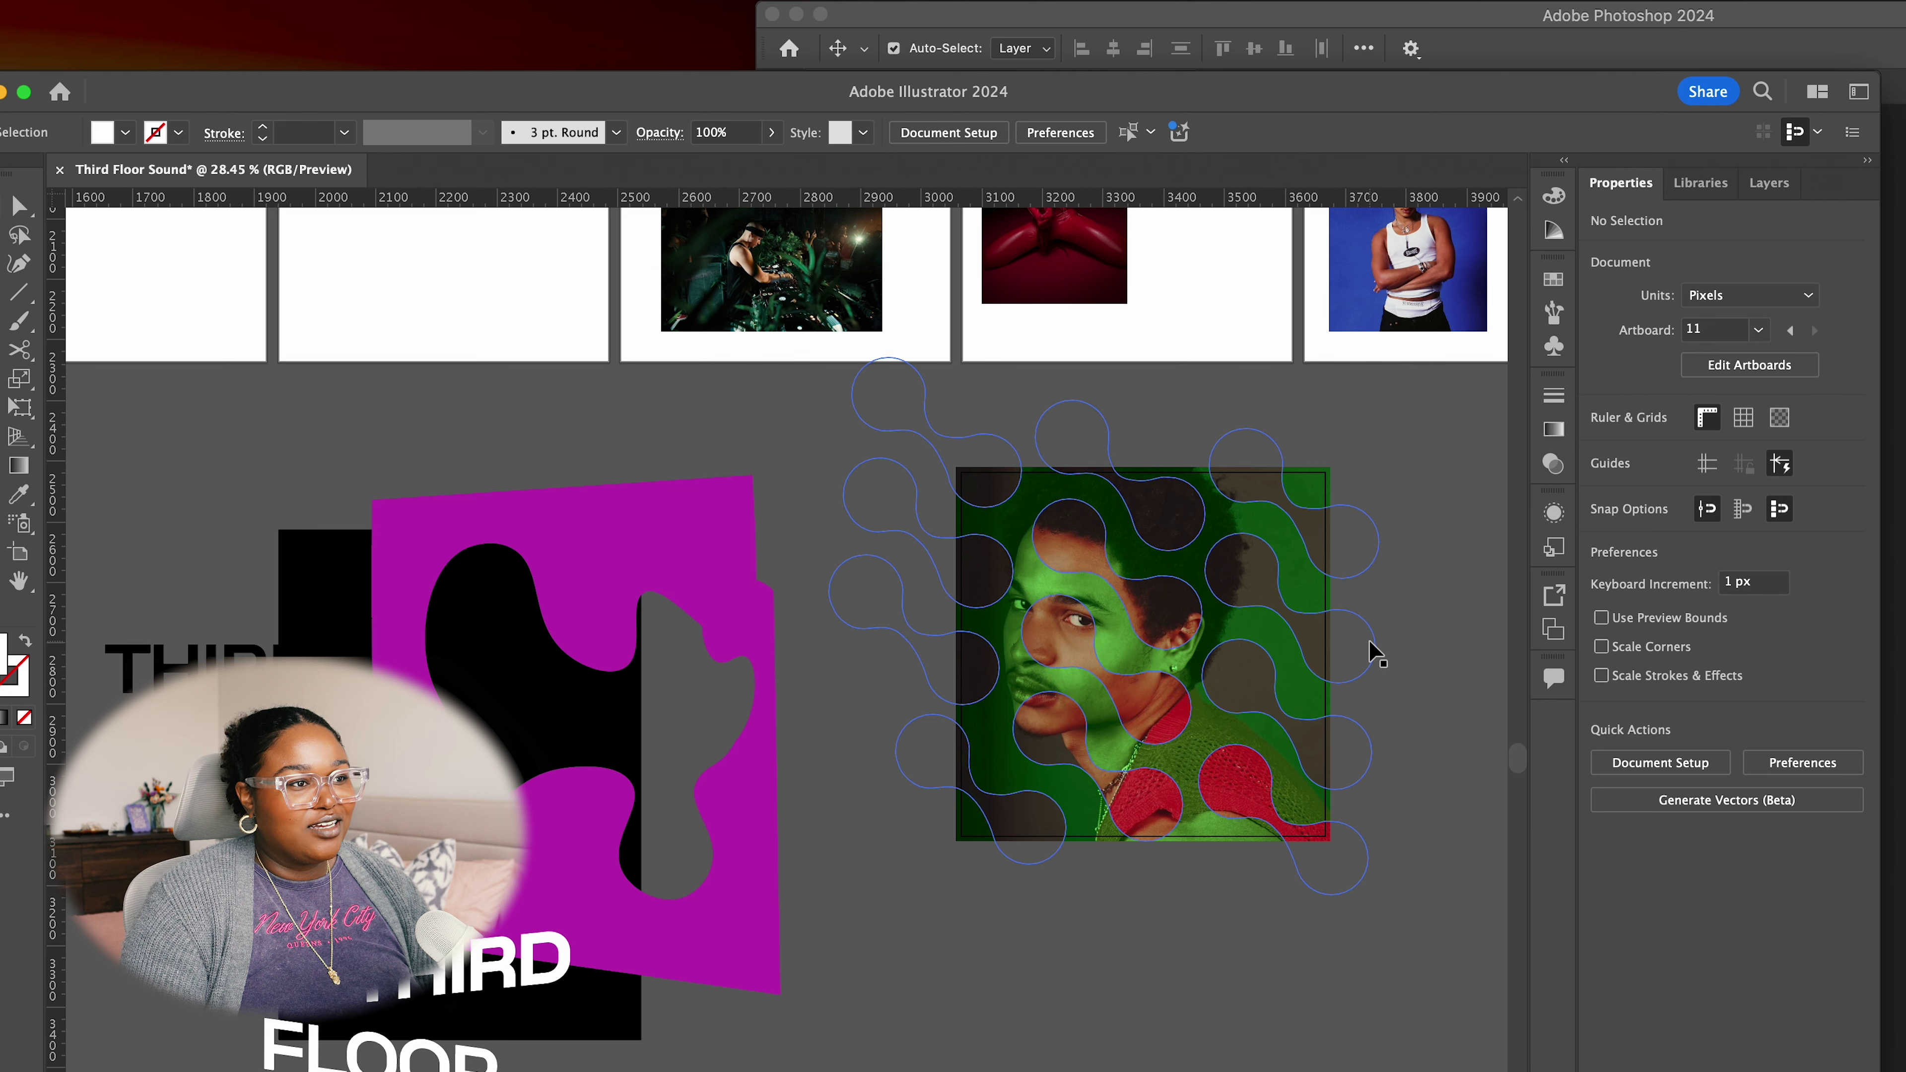
{"action": "left_click_drag", "start_coordinate": [1450, 736], "coordinate": [1198, 676]}
{"action": "left_click_drag", "start_coordinate": [1213, 488], "coordinate": [1136, 475]}
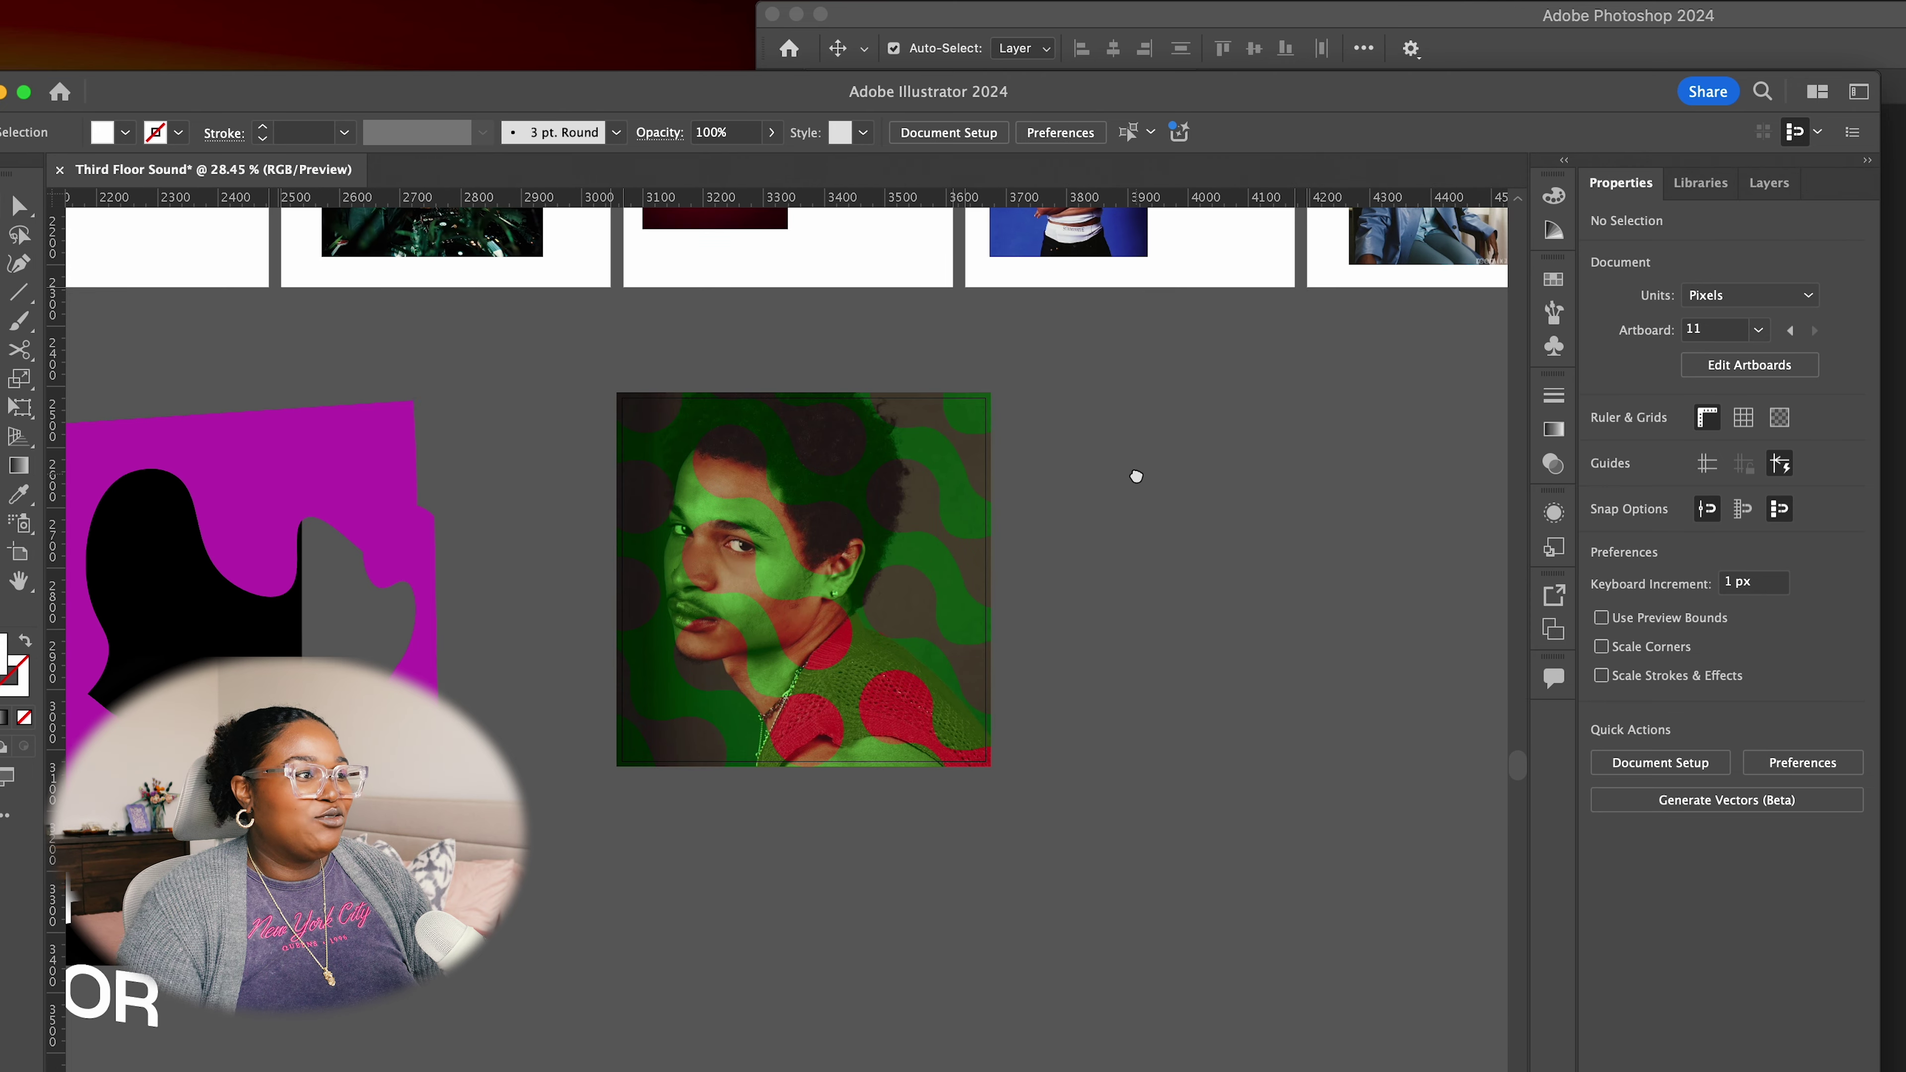
{"action": "scroll", "coordinate": [1193, 698], "scroll_direction": "up", "scroll_amount": 2}
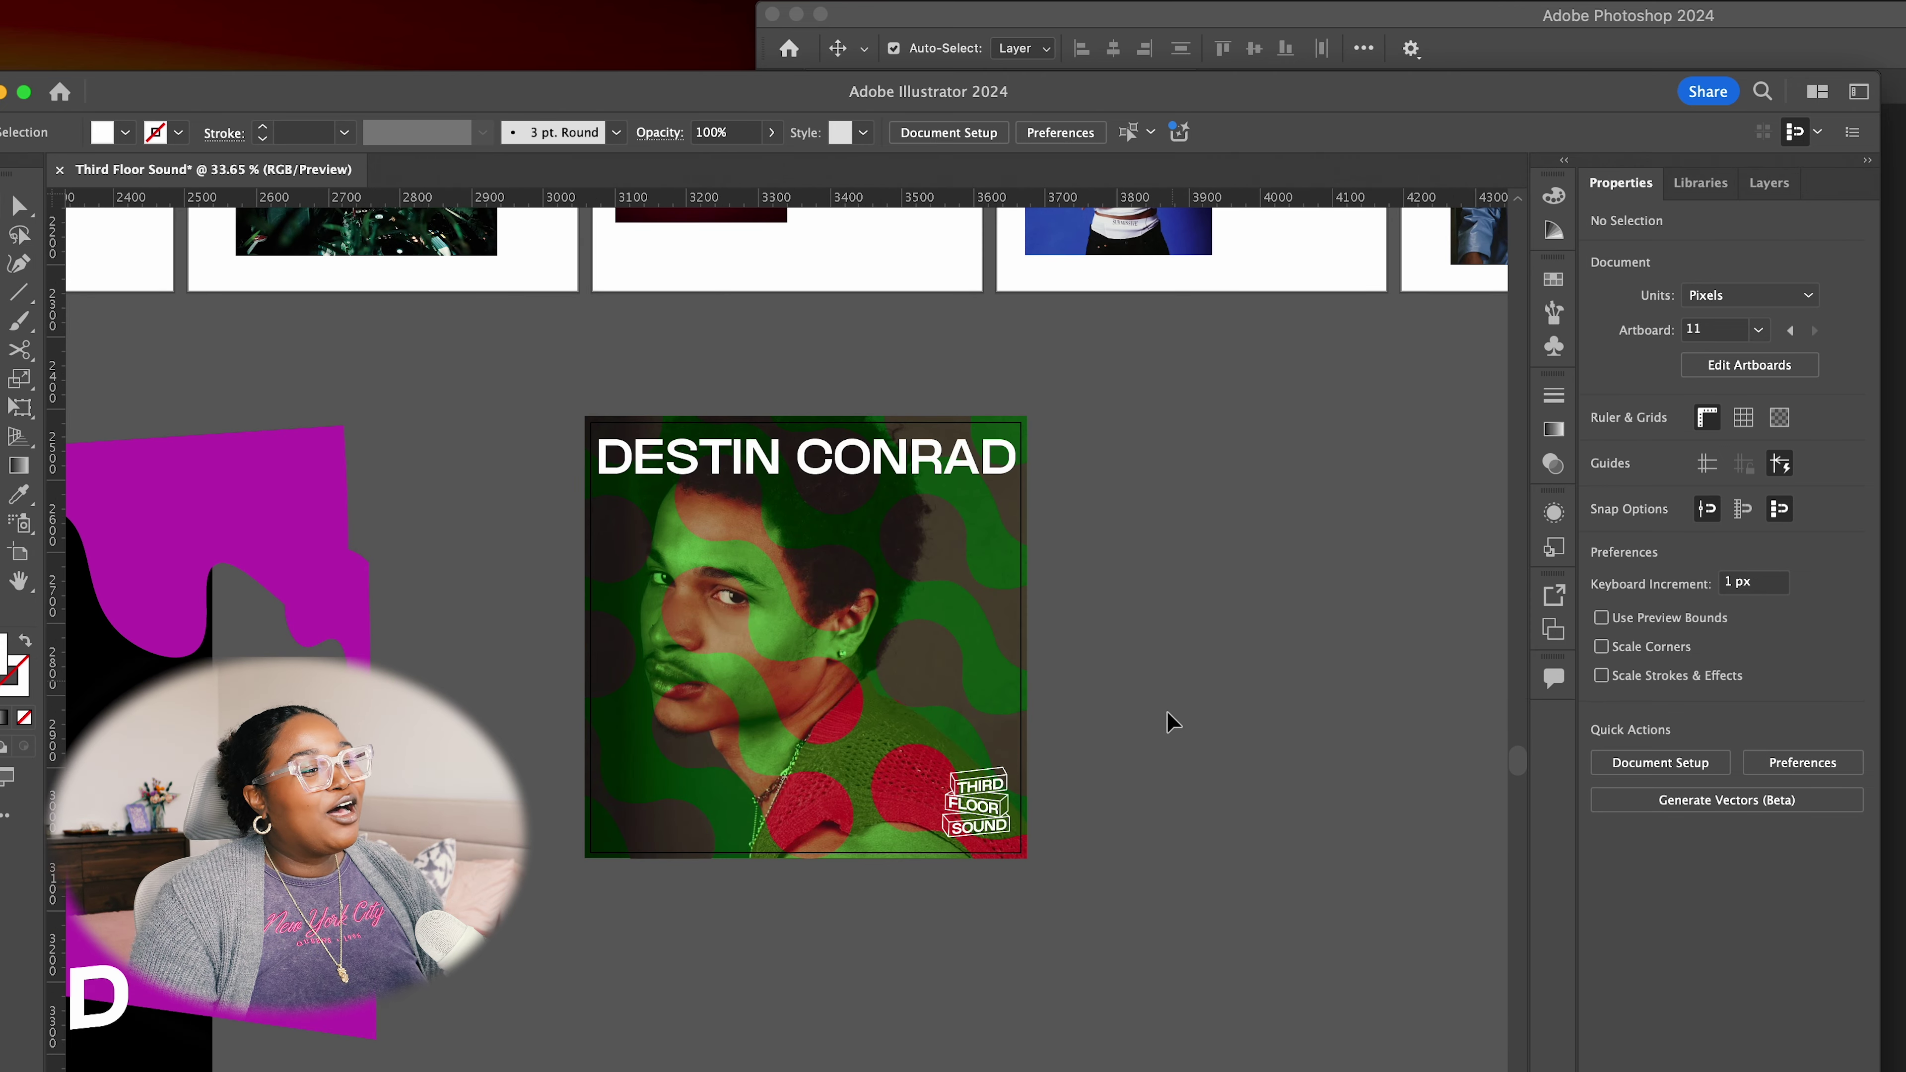
{"action": "left_click_drag", "start_coordinate": [1147, 753], "coordinate": [1302, 642]}
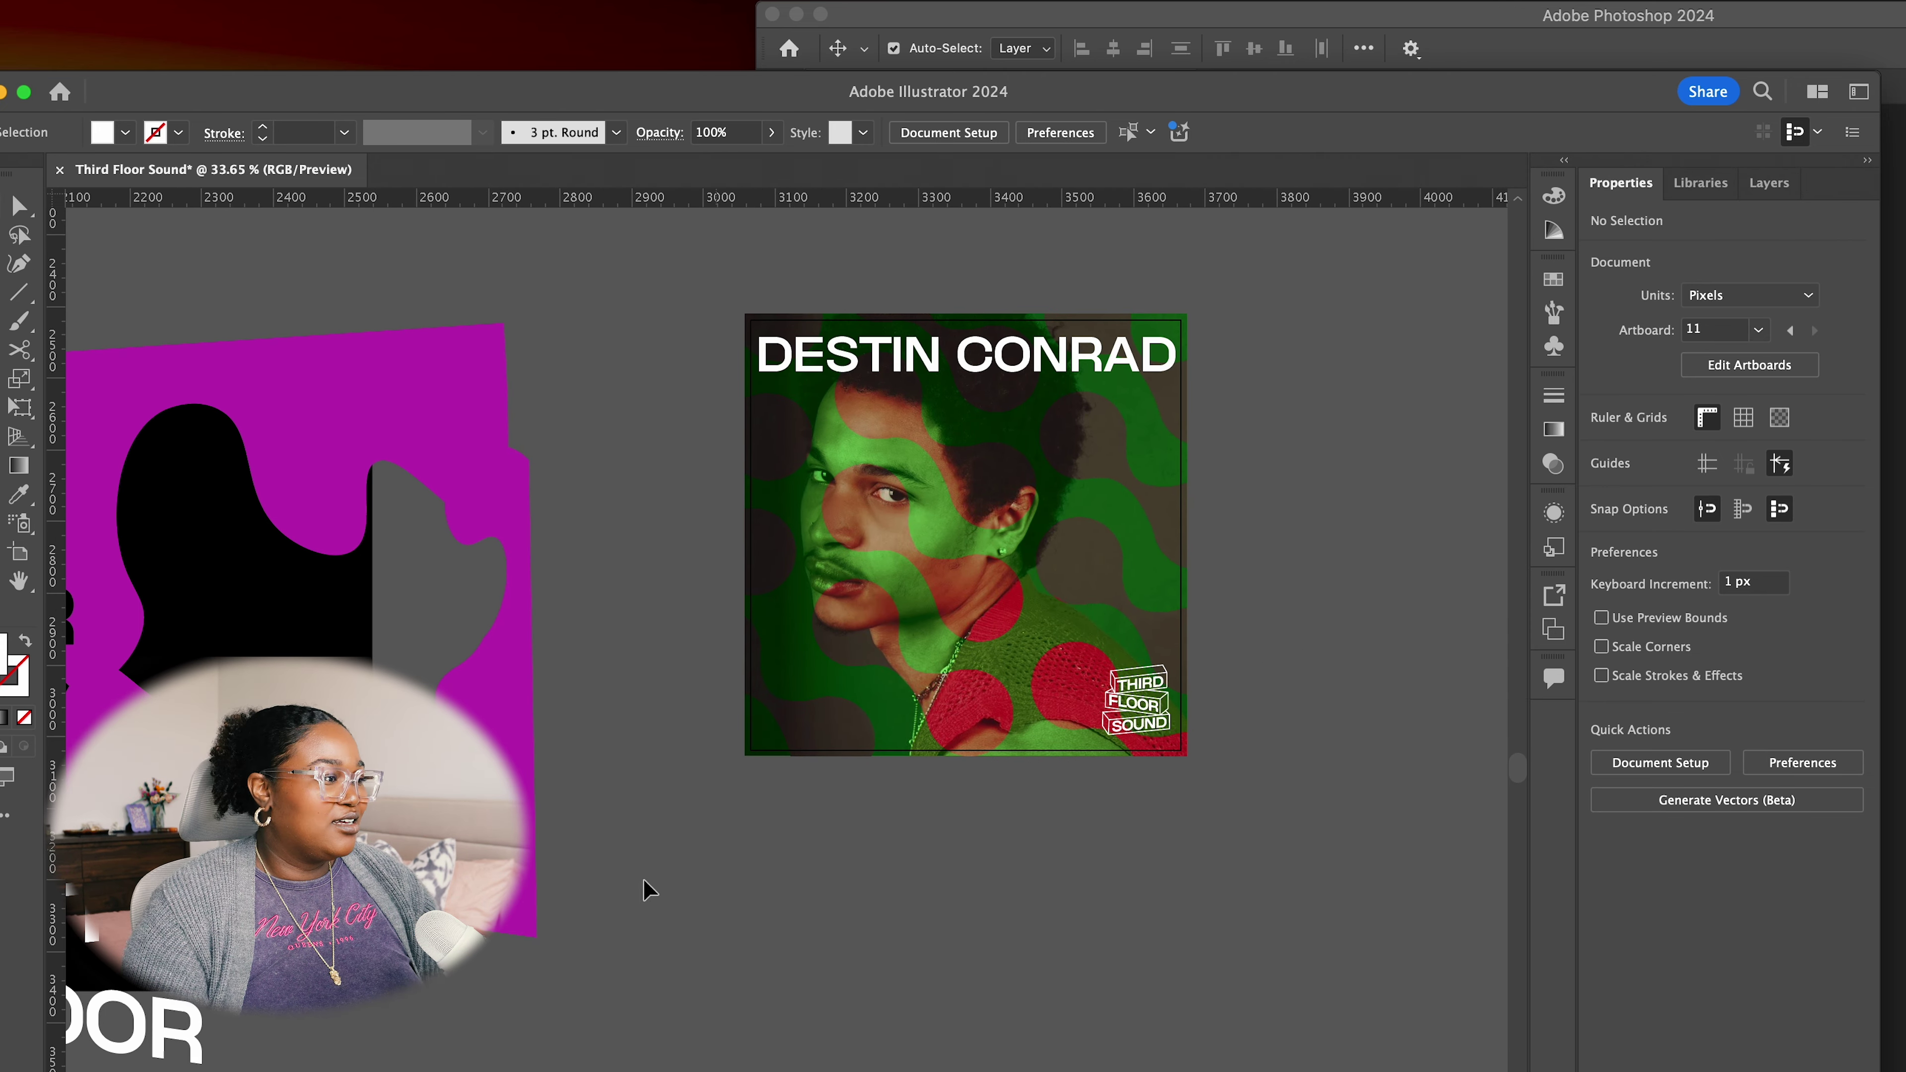
{"action": "scroll", "coordinate": [1042, 775], "scroll_direction": "down", "scroll_amount": 3}
{"action": "left_click_drag", "start_coordinate": [1042, 775], "coordinate": [881, 756]}
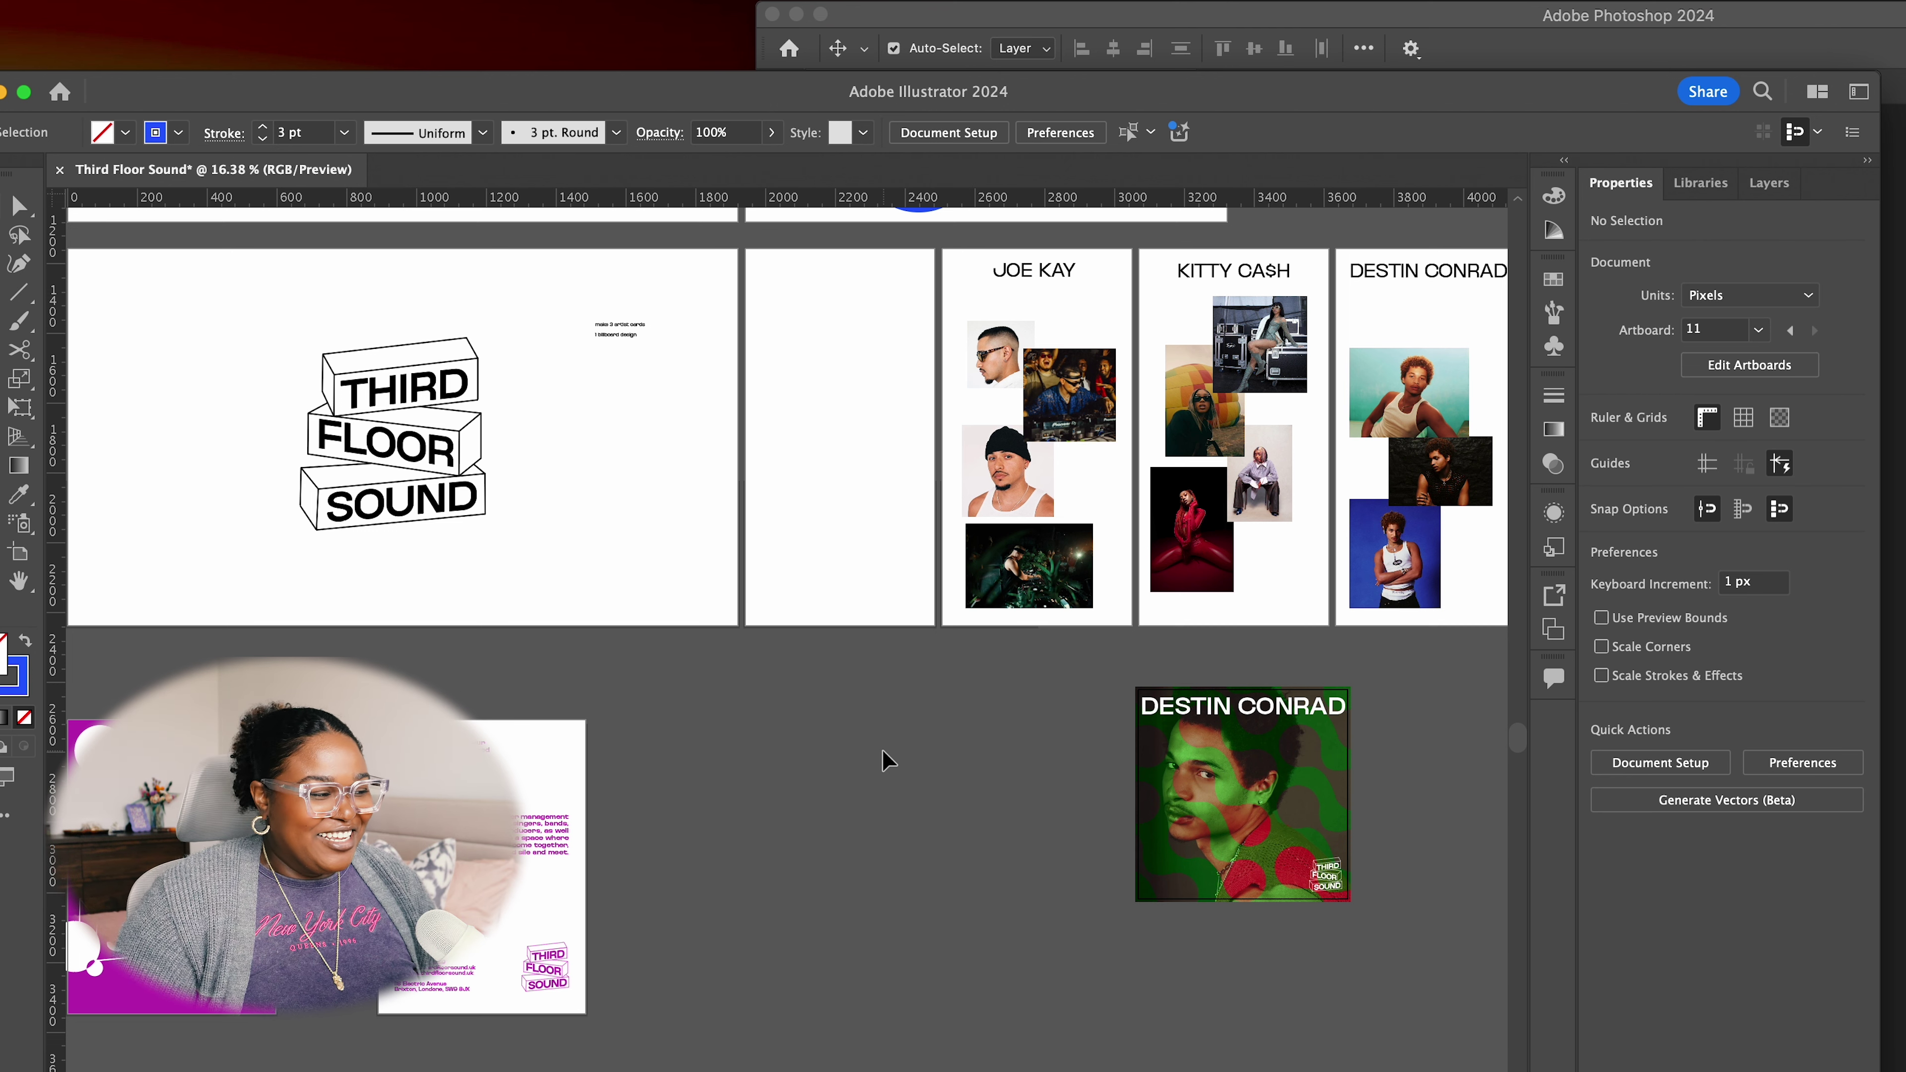
{"action": "left_click_drag", "start_coordinate": [864, 854], "coordinate": [903, 903]}
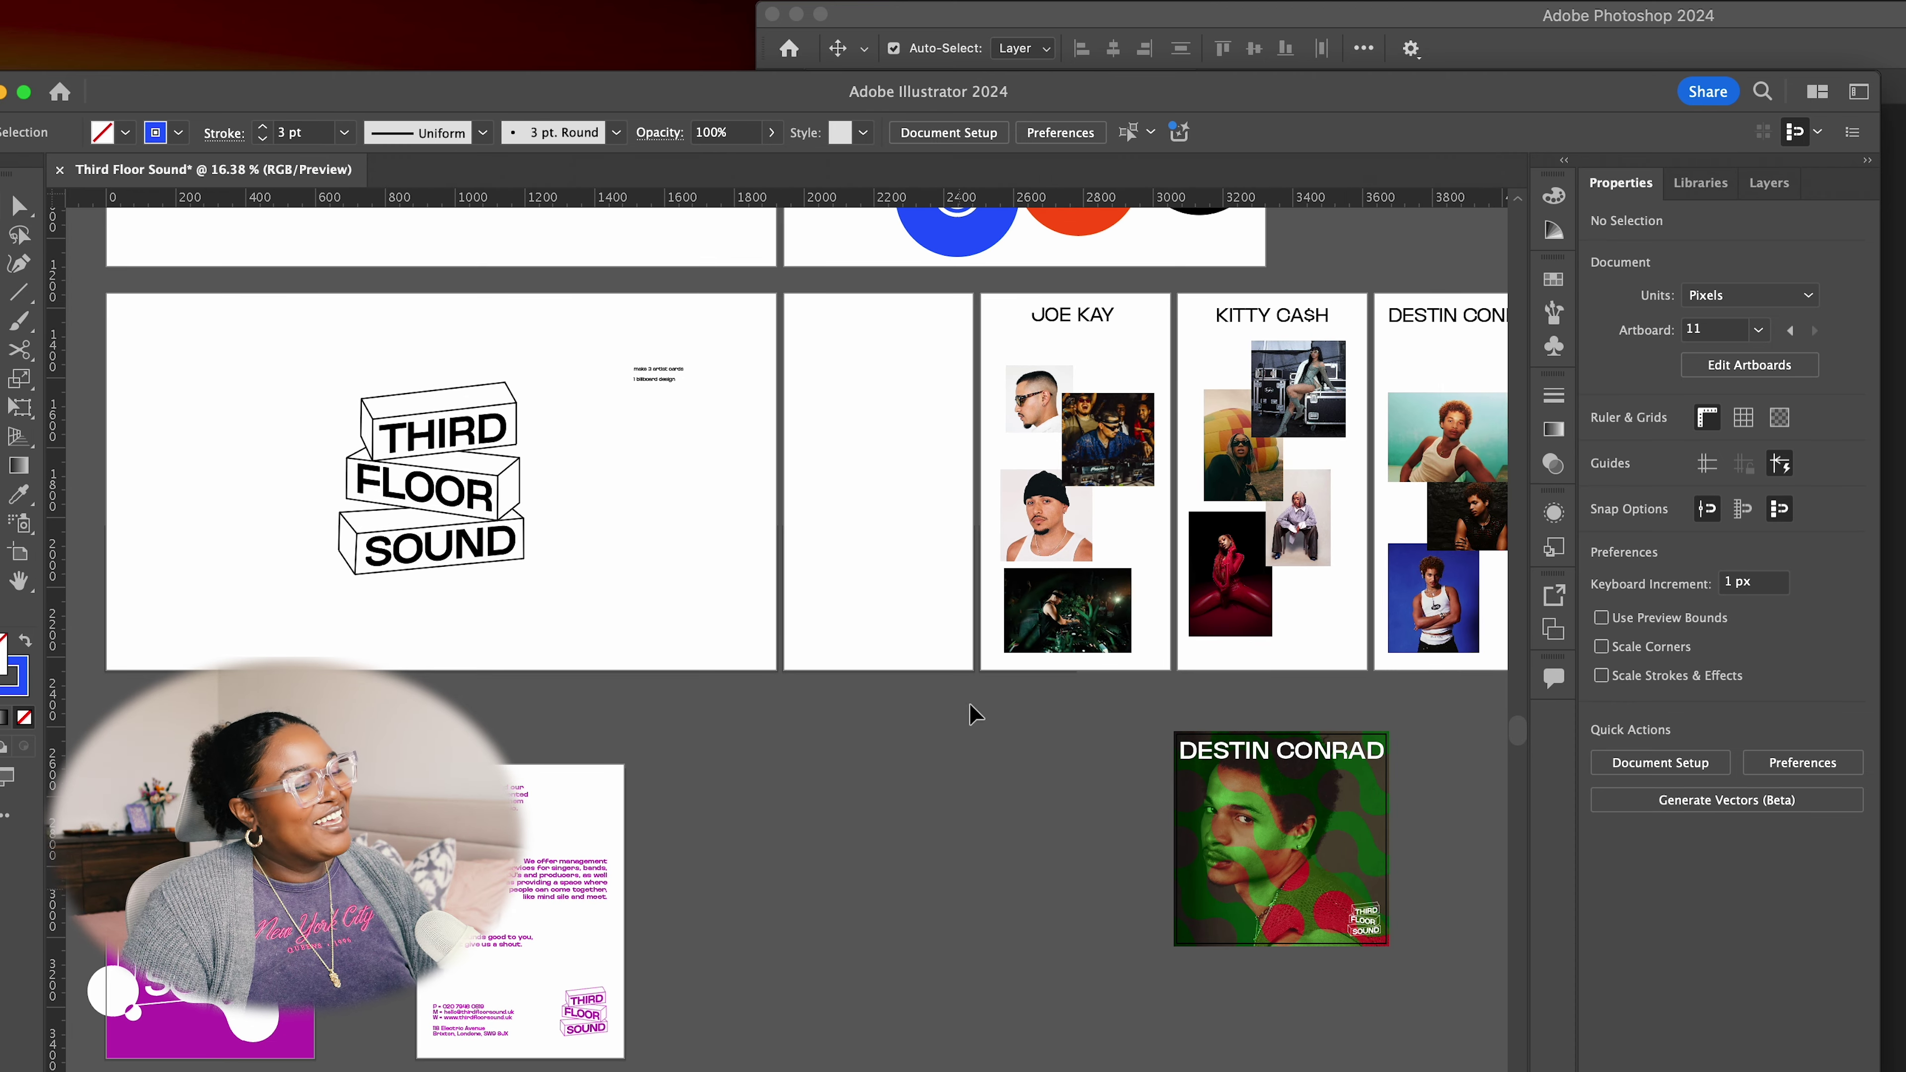
{"action": "left_click_drag", "start_coordinate": [947, 495], "coordinate": [951, 804]}
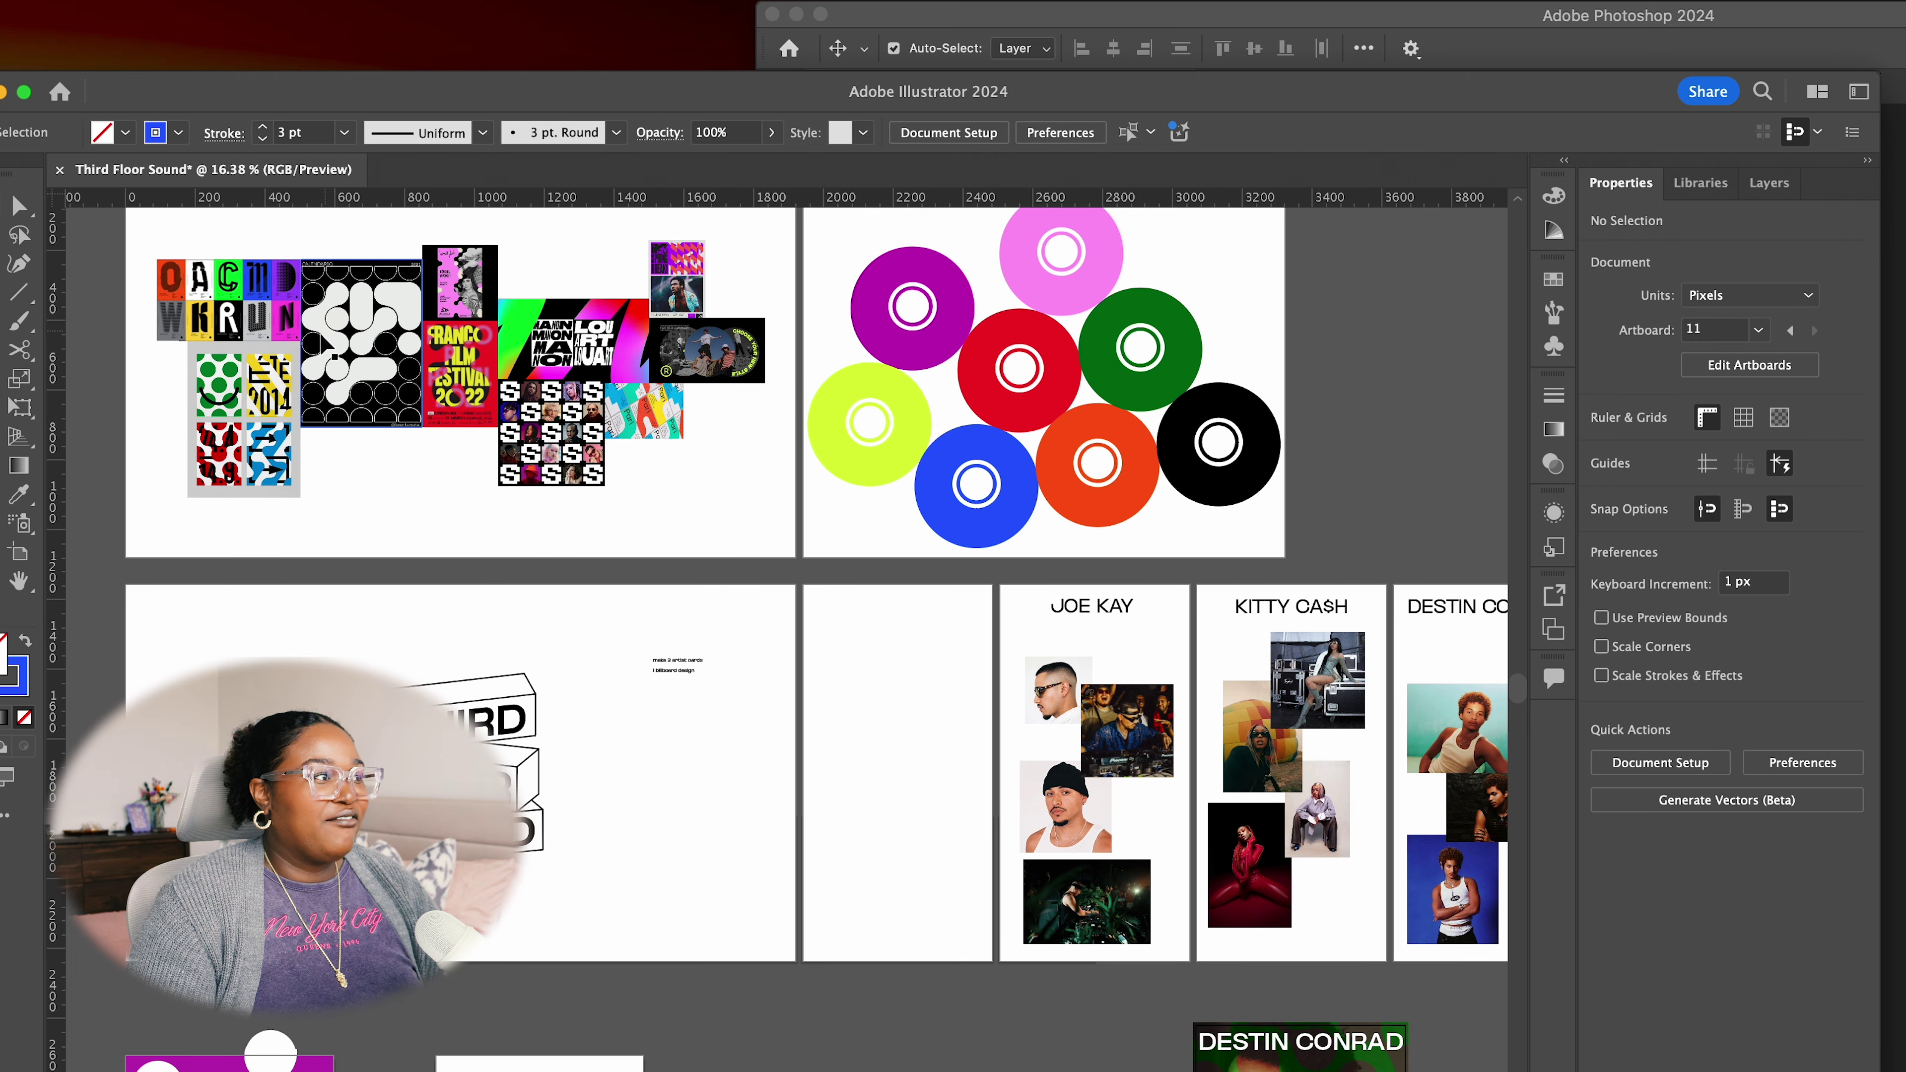
{"action": "left_click_drag", "start_coordinate": [850, 706], "coordinate": [625, 451]}
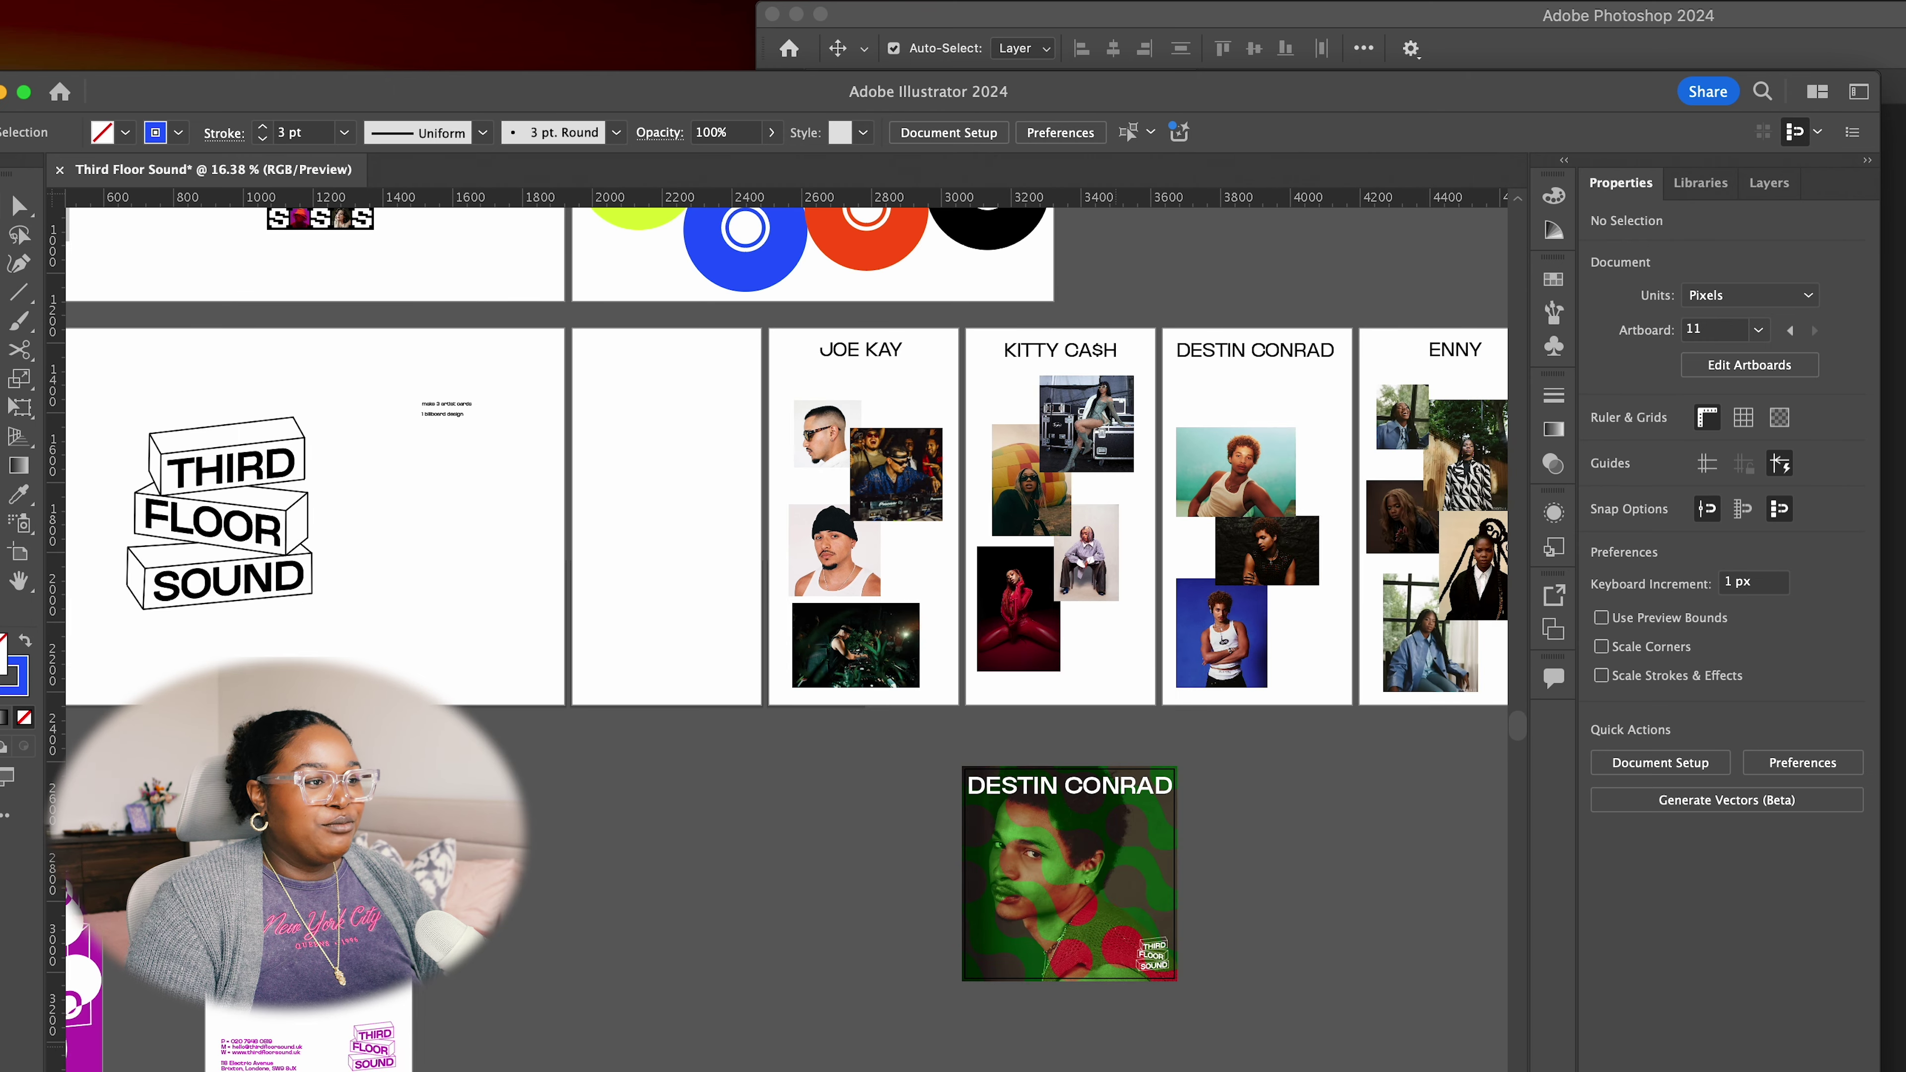
{"action": "left_click_drag", "start_coordinate": [611, 788], "coordinate": [870, 914]}
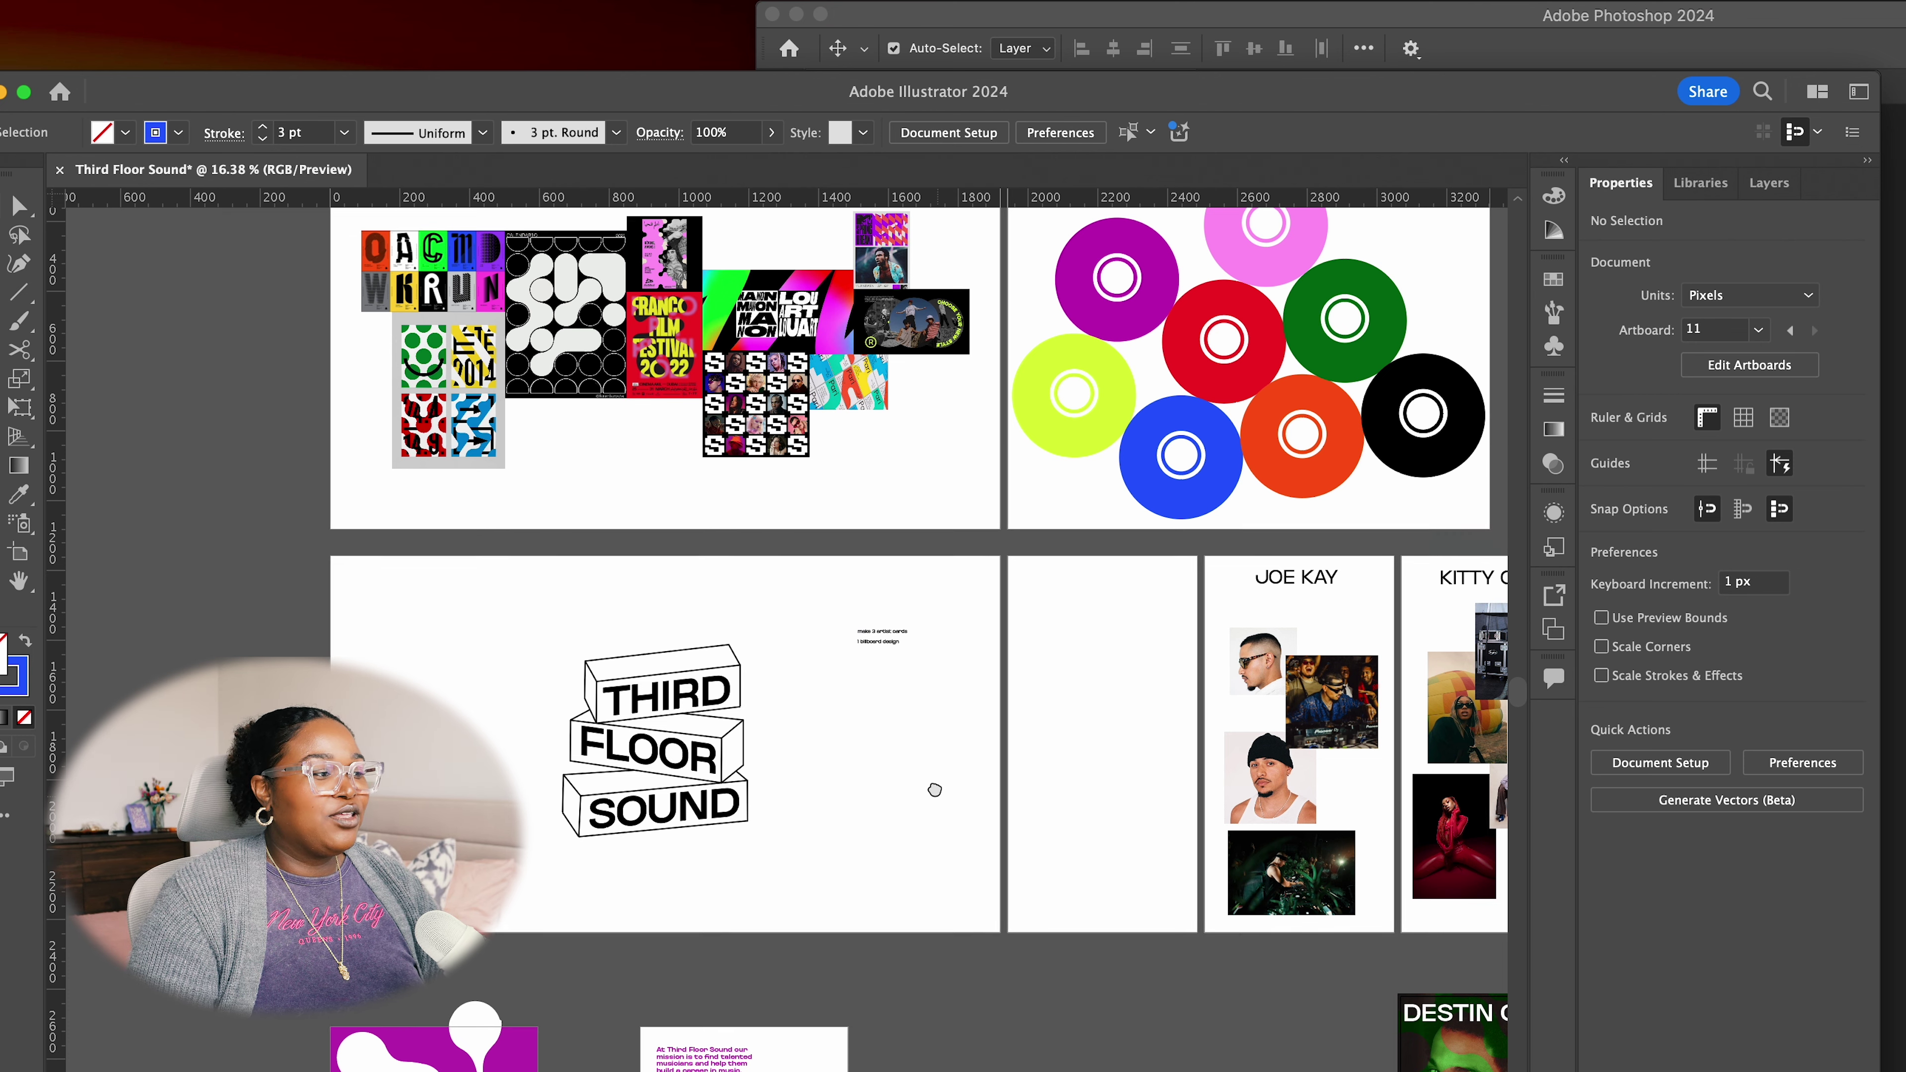
{"action": "left_click_drag", "start_coordinate": [938, 801], "coordinate": [812, 463]}
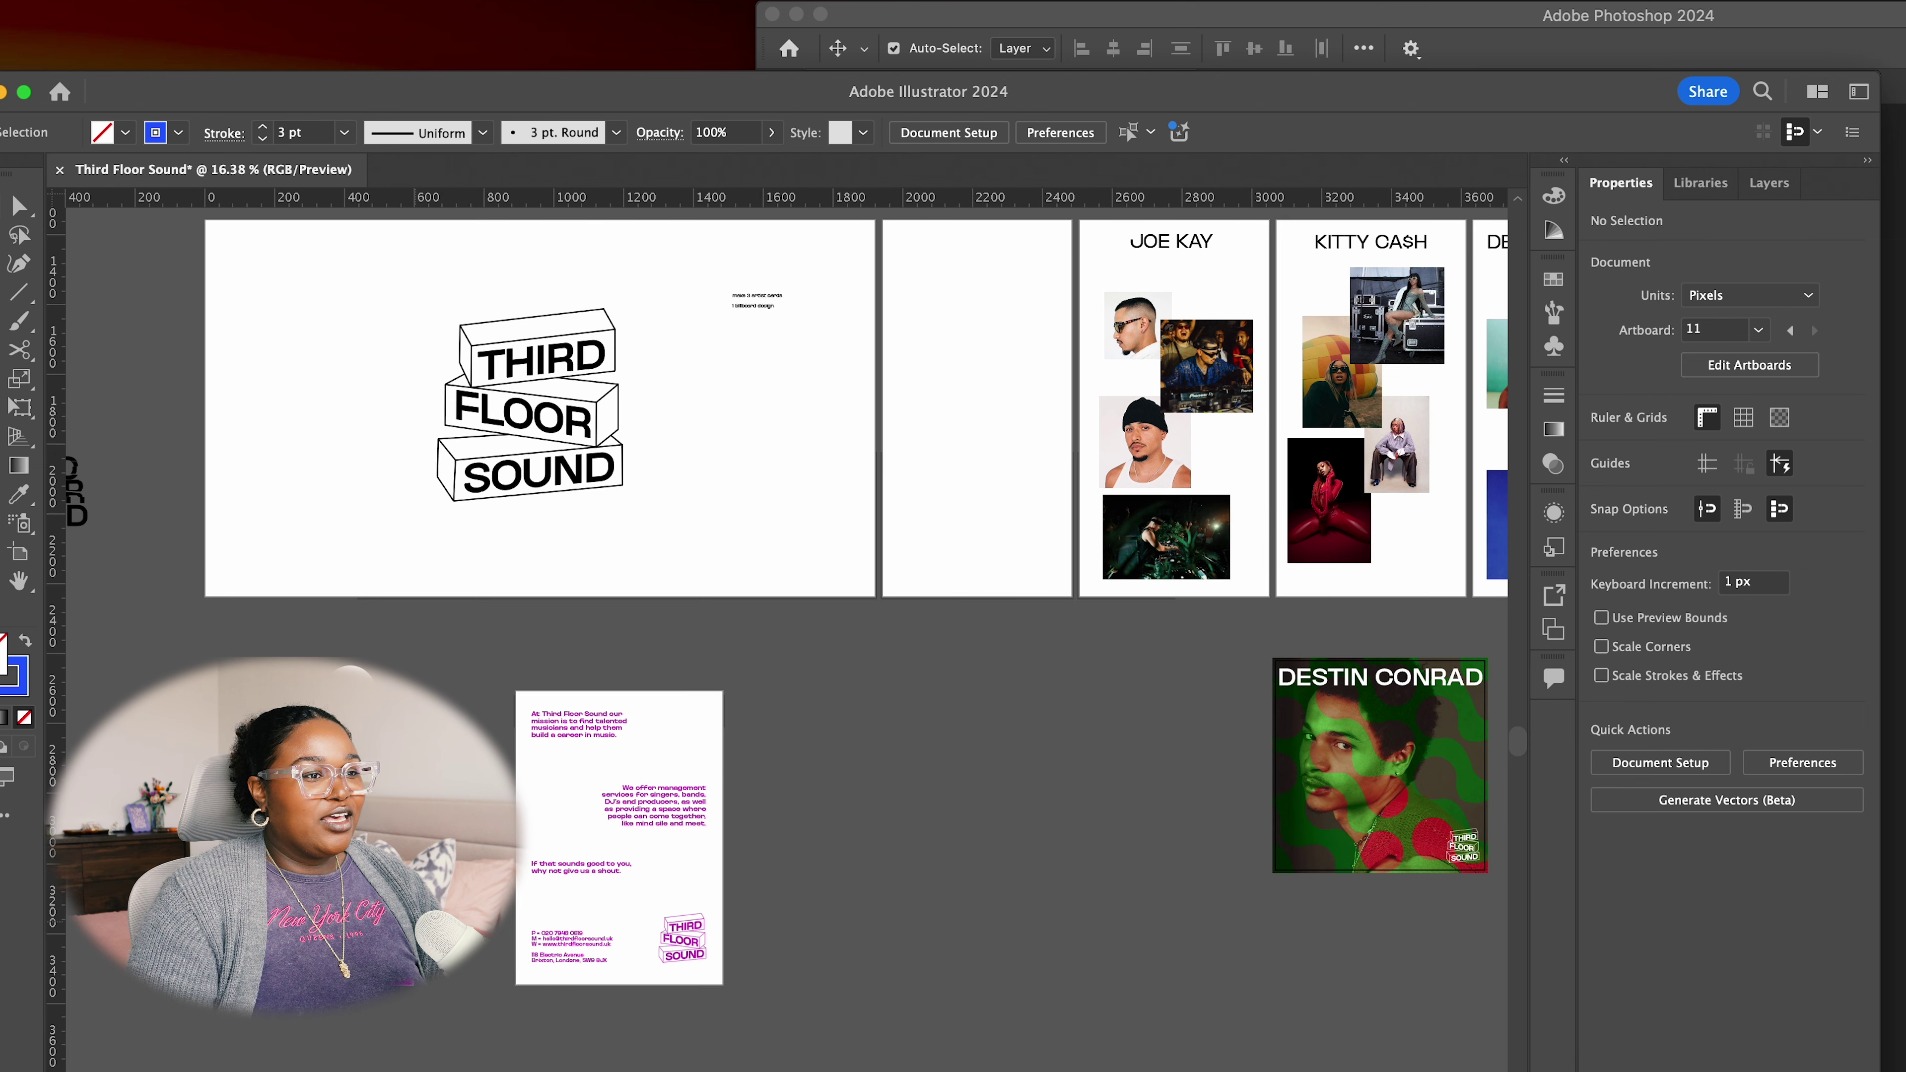
{"action": "scroll", "coordinate": [884, 660], "scroll_direction": "down", "scroll_amount": 1}
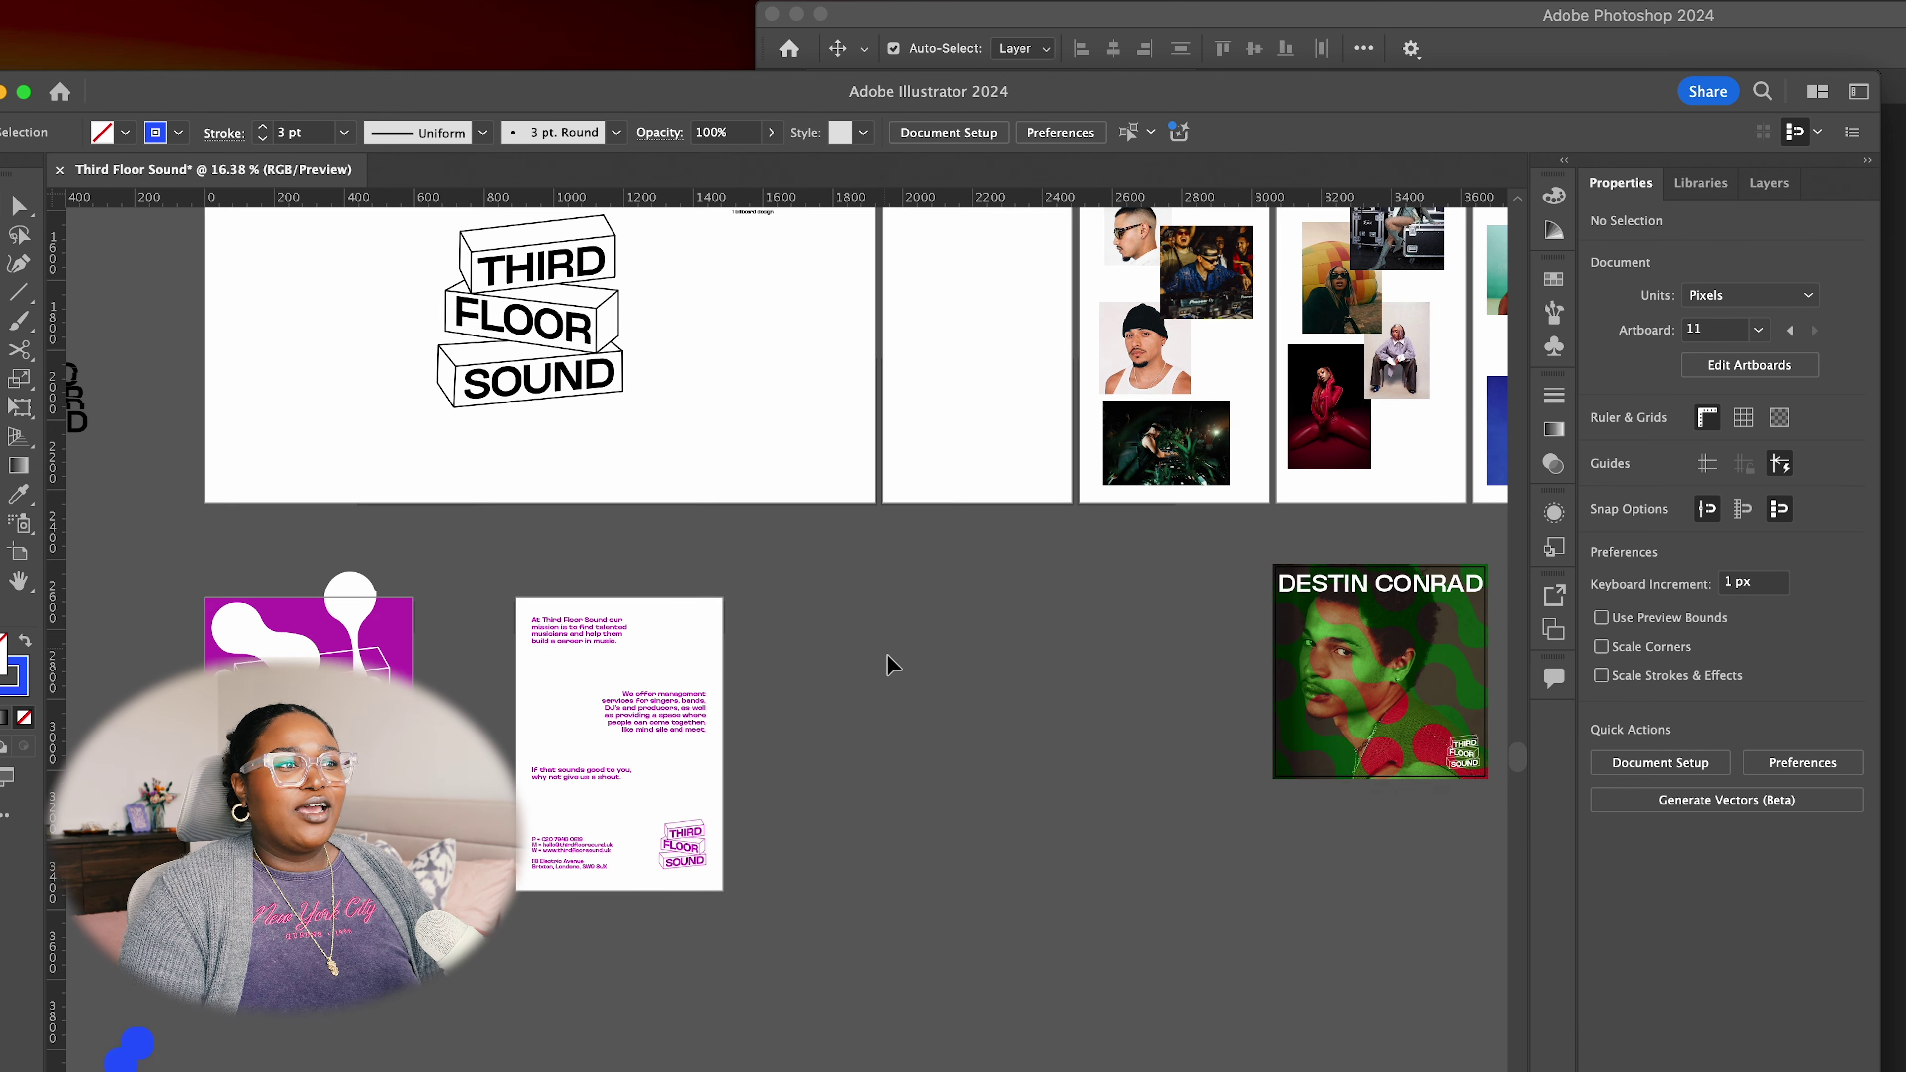
{"action": "scroll", "coordinate": [919, 668], "scroll_direction": "up", "scroll_amount": 10}
{"action": "scroll", "coordinate": [1001, 713], "scroll_direction": "down", "scroll_amount": 5}
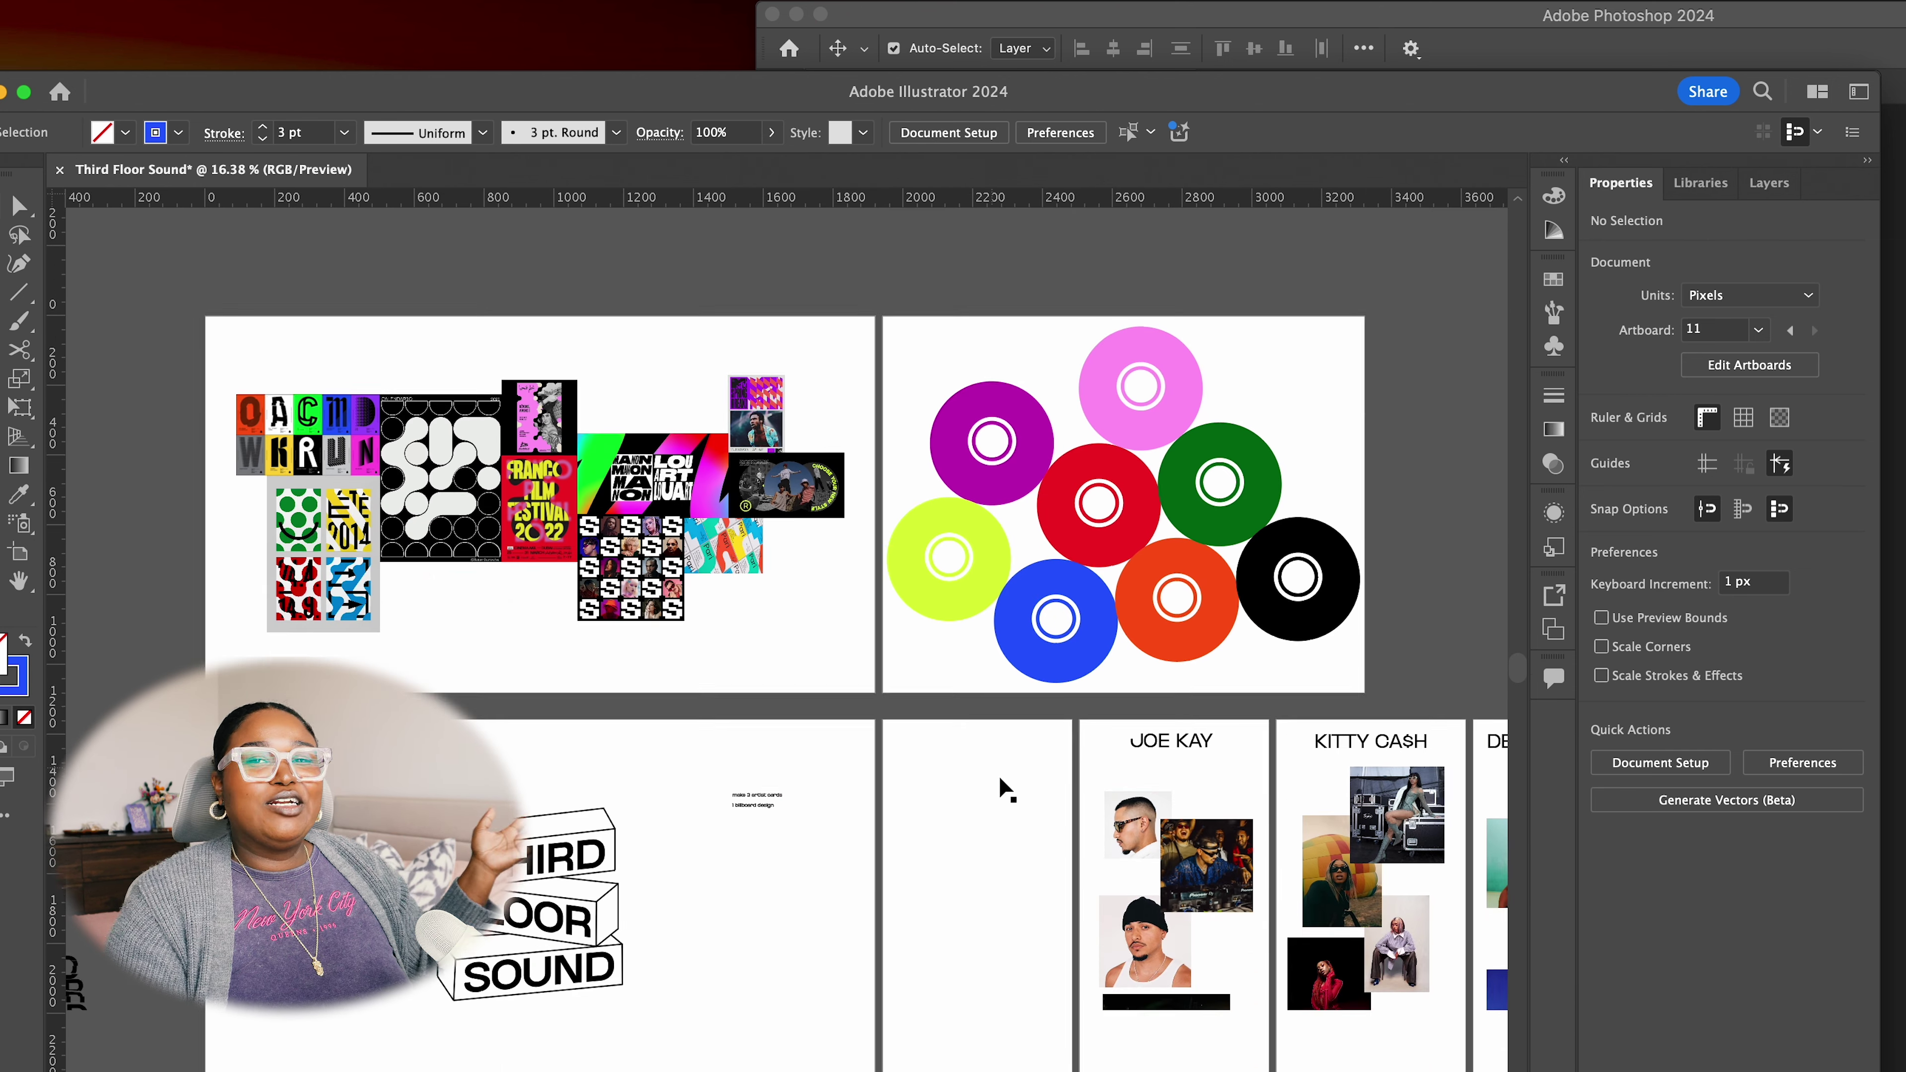